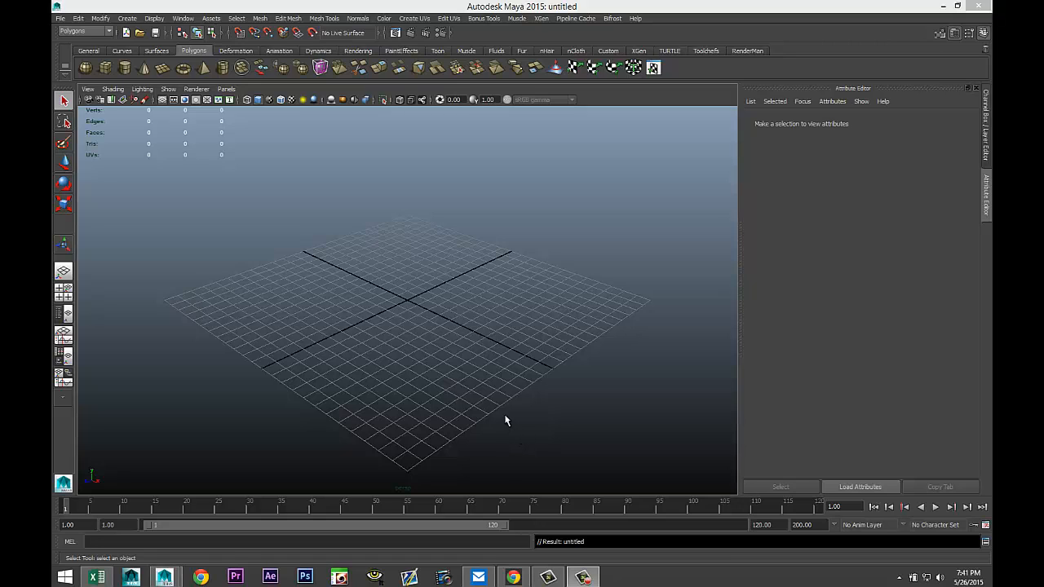
Draw a polygon cylinder interactively on the grid, about 10.5 in radius and 12.6 high.
alt+drag(506, 420, 498, 405)
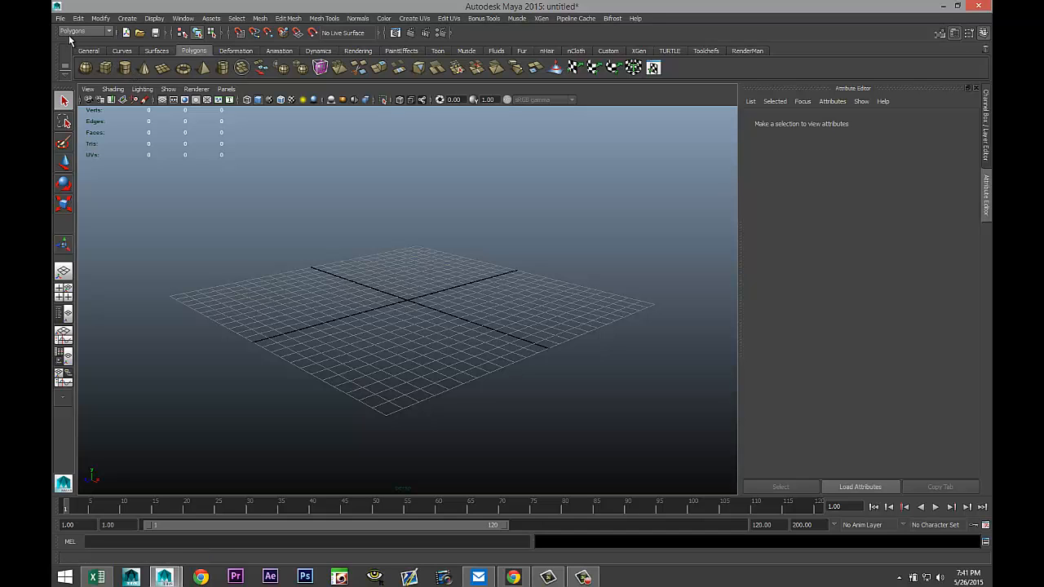
alt+drag(298, 215, 360, 258)
drag(411, 300, 564, 329)
alt+drag(683, 354, 625, 333)
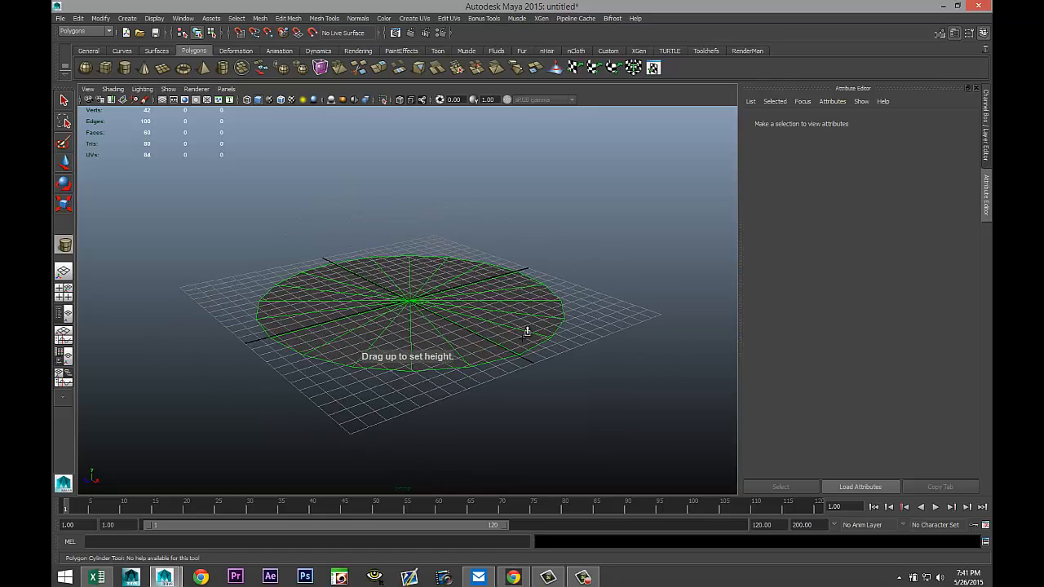
drag(527, 331, 590, 279)
scroll(601, 287, down, 2)
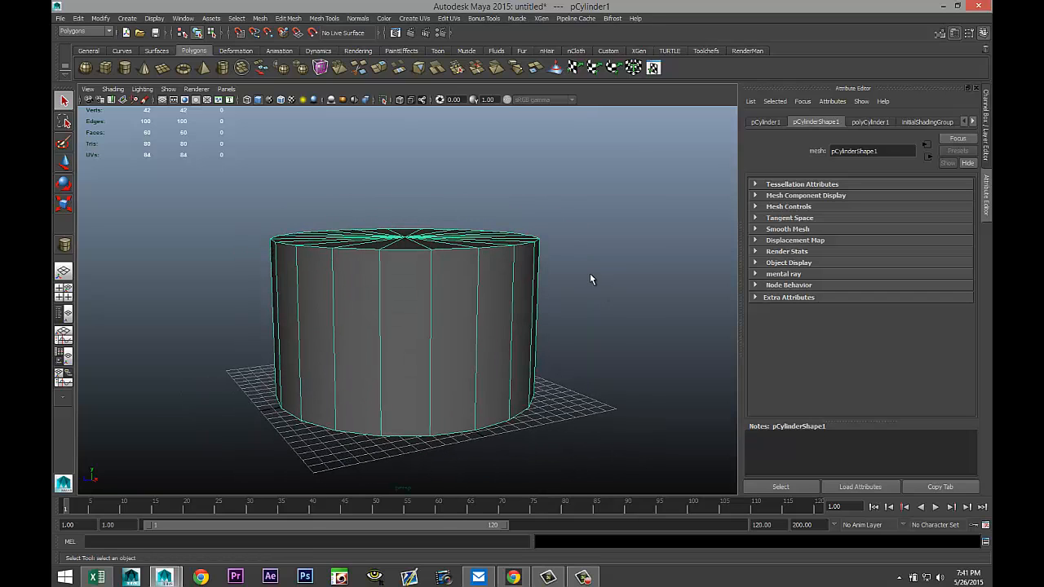
Set the cylinder's Subdivisions Axis to 40 and its Subdivisions Caps to 0.
key(r)
drag(405, 266, 406, 233)
mouse_move(571, 291)
alt+mouse_down()
mouse_move(590, 231)
mouse_move(601, 272)
mouse_move(550, 272)
mouse_move(570, 283)
alt+mouse_up()
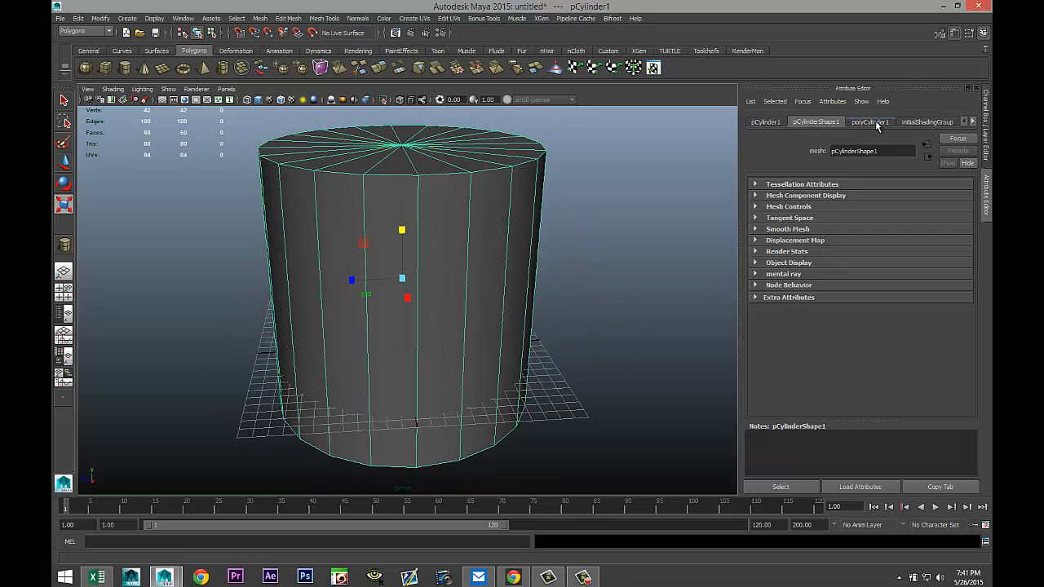
click(871, 121)
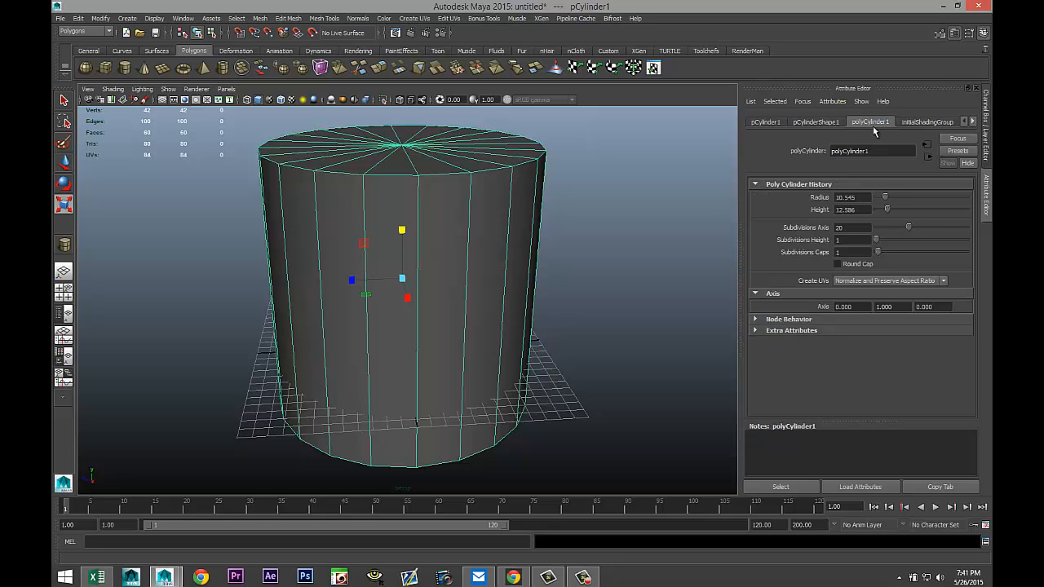
click(851, 228)
text(40)
key(Return)
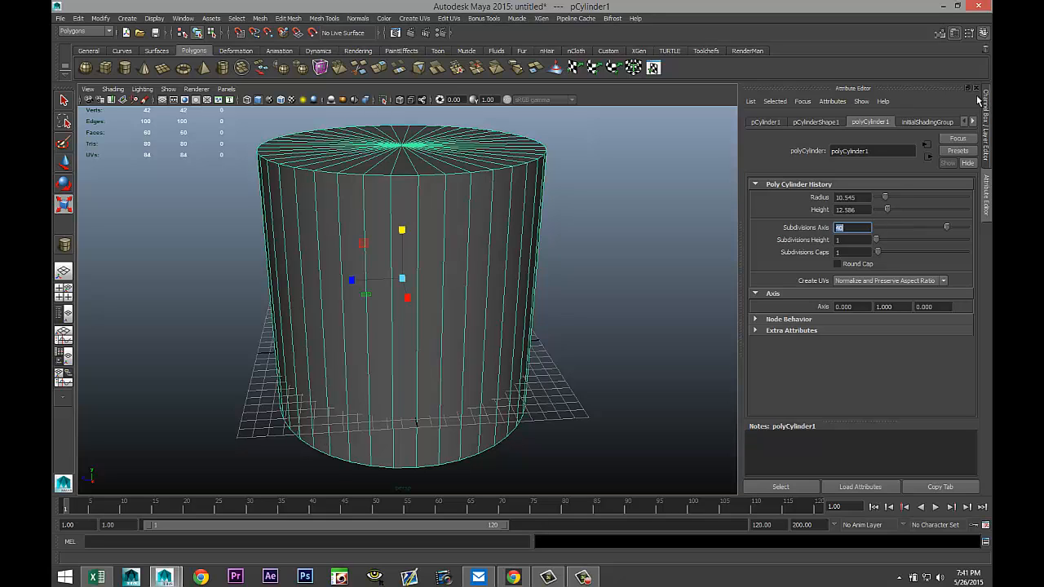
click(865, 252)
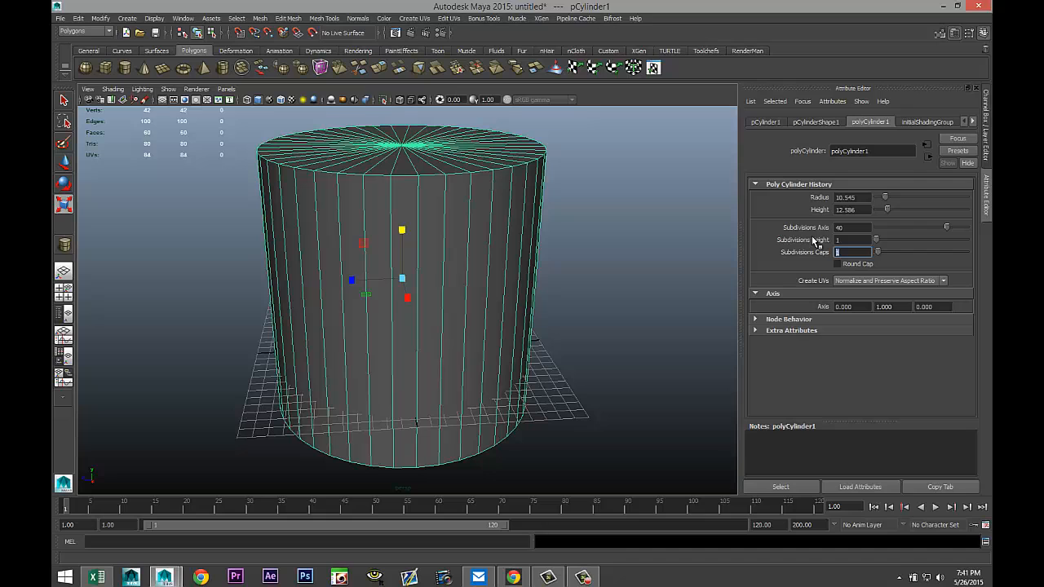
text(0)
key(Return)
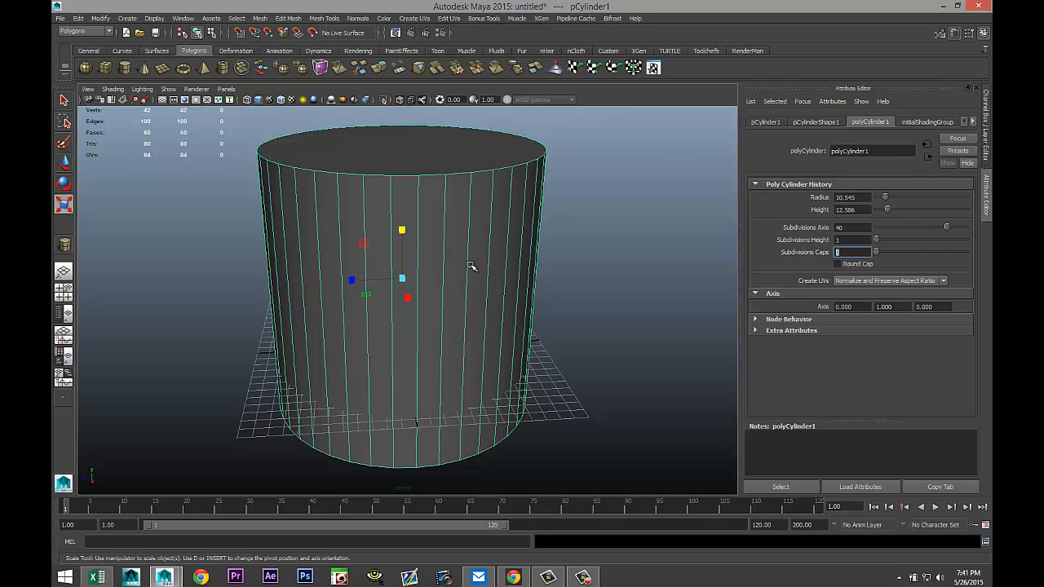
Select the top ring of vertices, scale it inward to taper the cylinder, and move it down slightly.
alt+drag(538, 288, 547, 273)
scroll(543, 282, down, 4)
scroll(544, 282, up, 2)
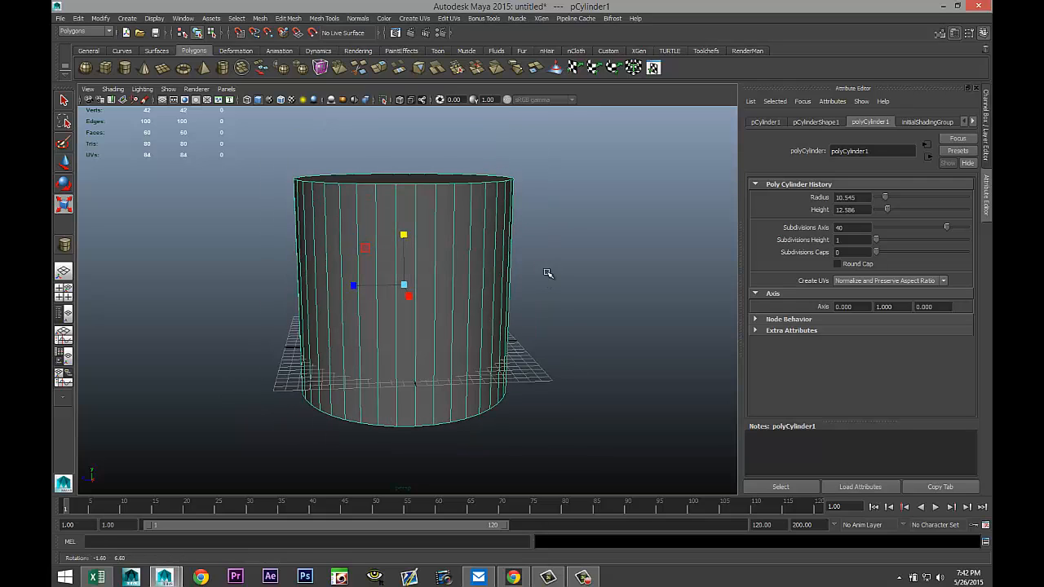
right_drag(431, 184, 395, 185)
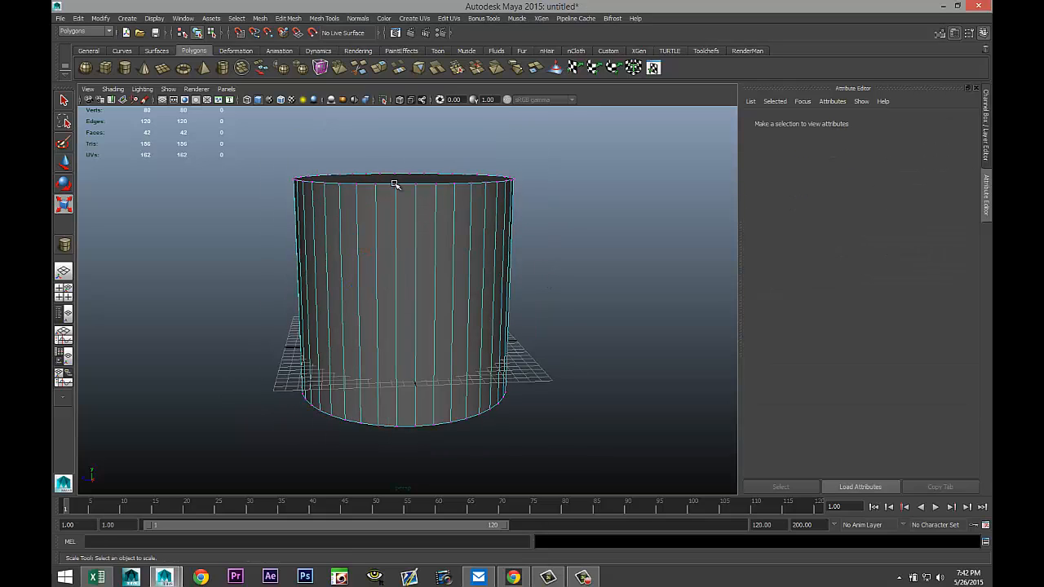
drag(243, 147, 584, 228)
alt+drag(627, 255, 528, 262)
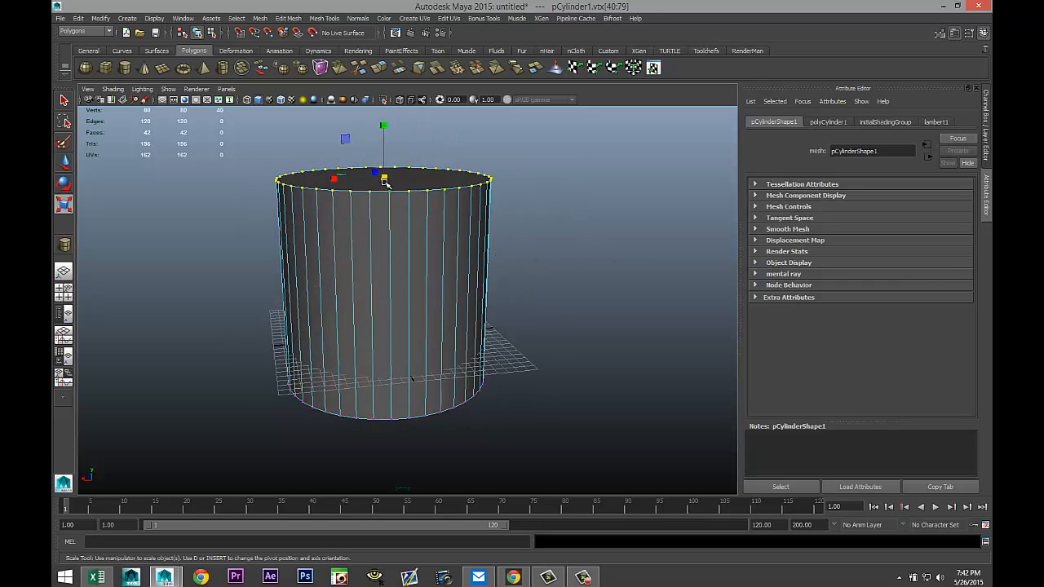
drag(384, 178, 364, 178)
alt+drag(463, 229, 480, 221)
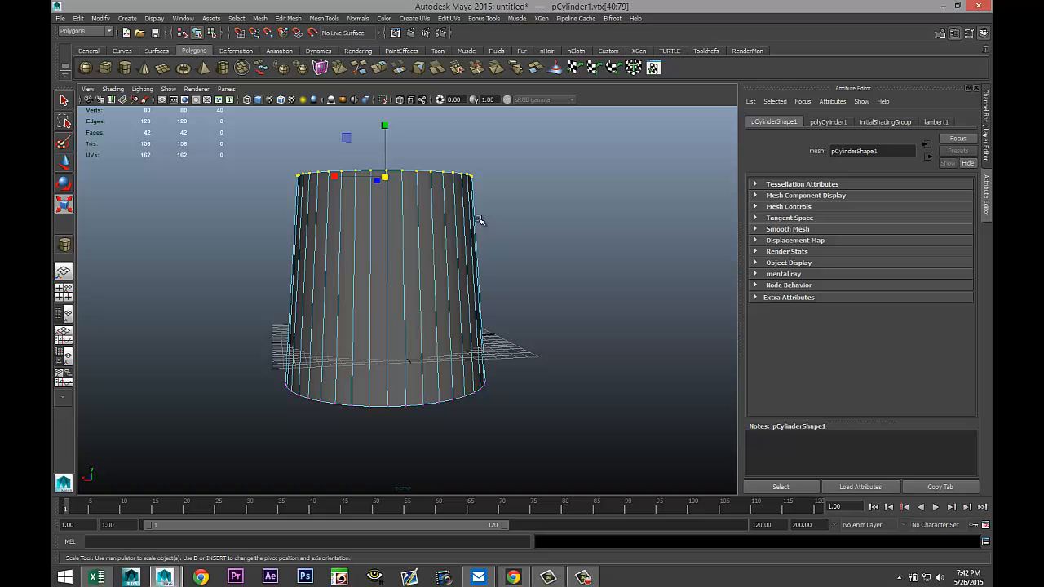
key(w)
drag(384, 122, 386, 157)
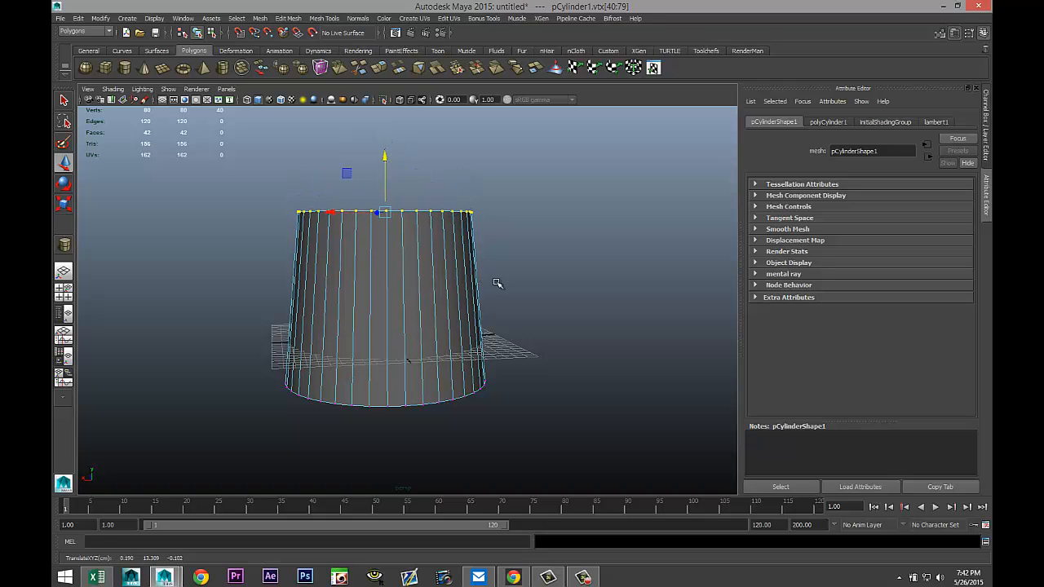
Select the top cap face, extrude it and scale the extrusion slightly inward.
alt+drag(534, 282, 484, 269)
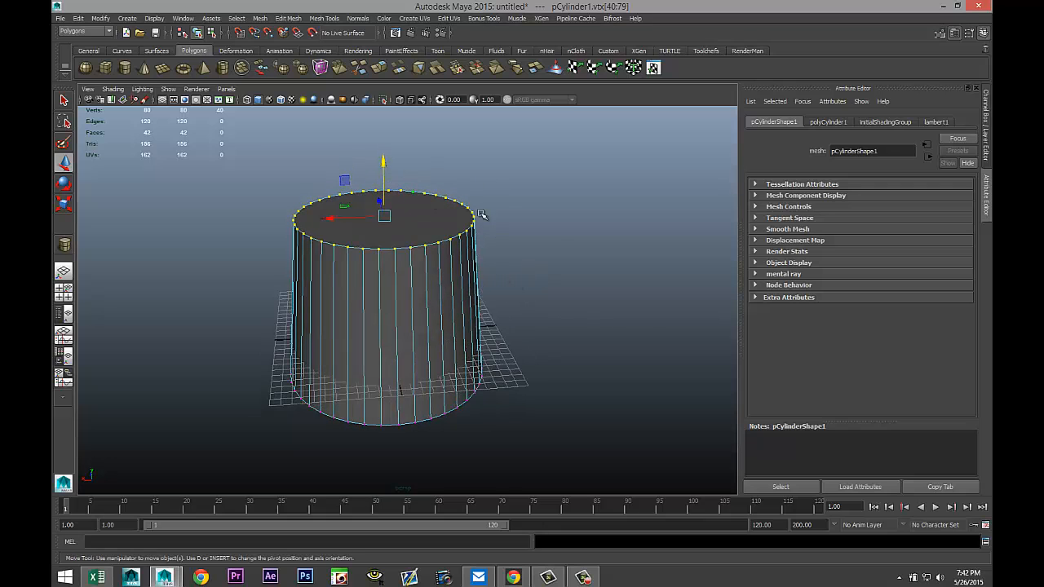
alt+drag(548, 221, 550, 233)
alt+middle_drag(550, 233, 550, 260)
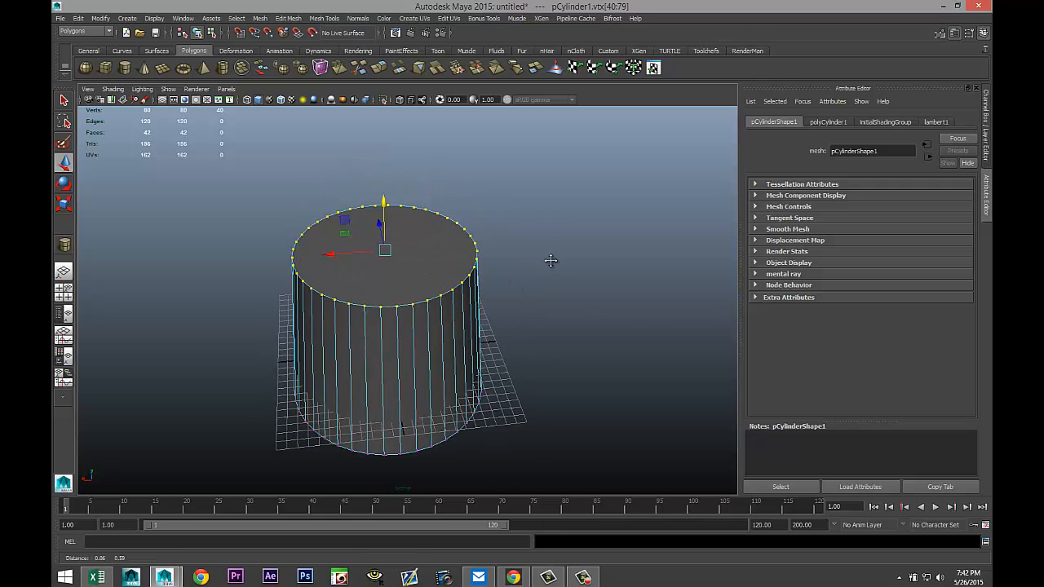
alt+drag(551, 260, 554, 258)
click(554, 259)
right_drag(383, 244, 391, 273)
click(398, 263)
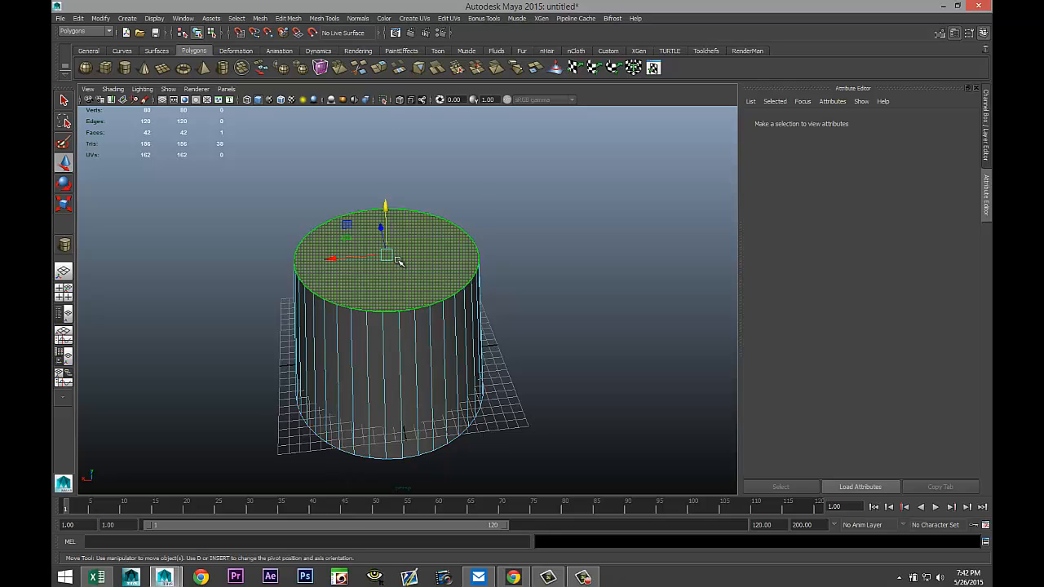
click(280, 19)
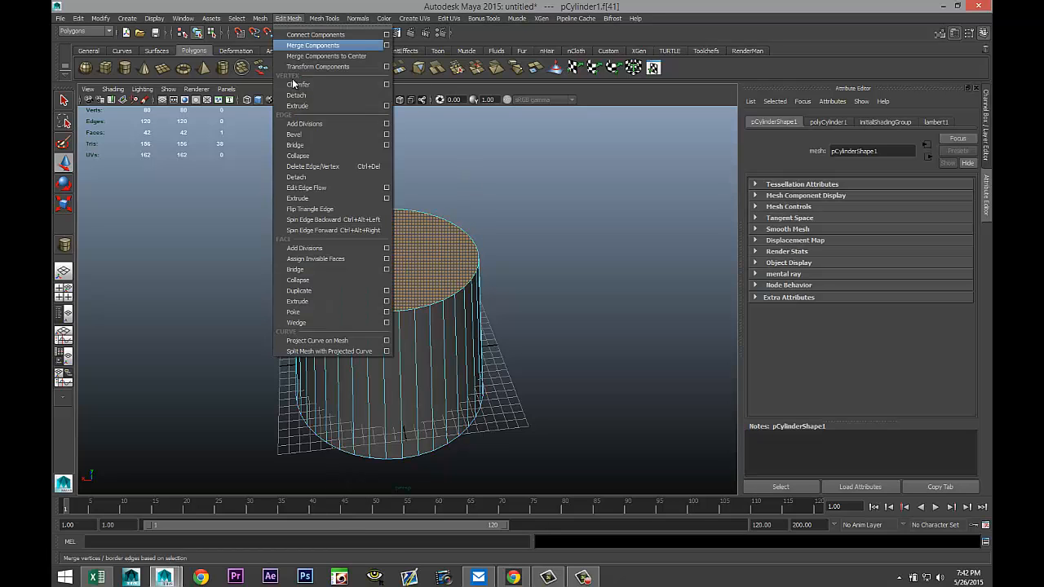
click(312, 300)
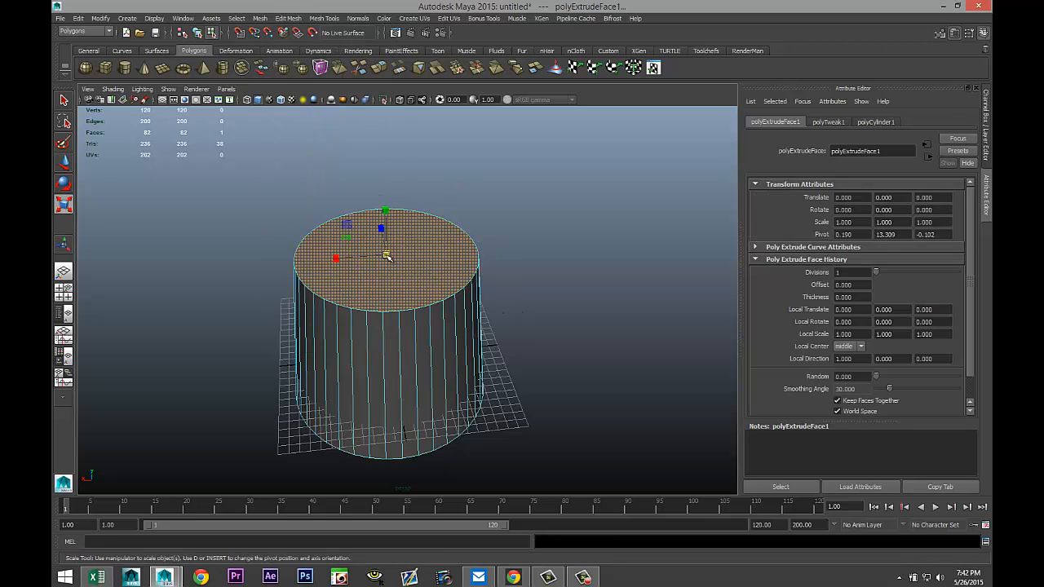
drag(387, 256, 377, 256)
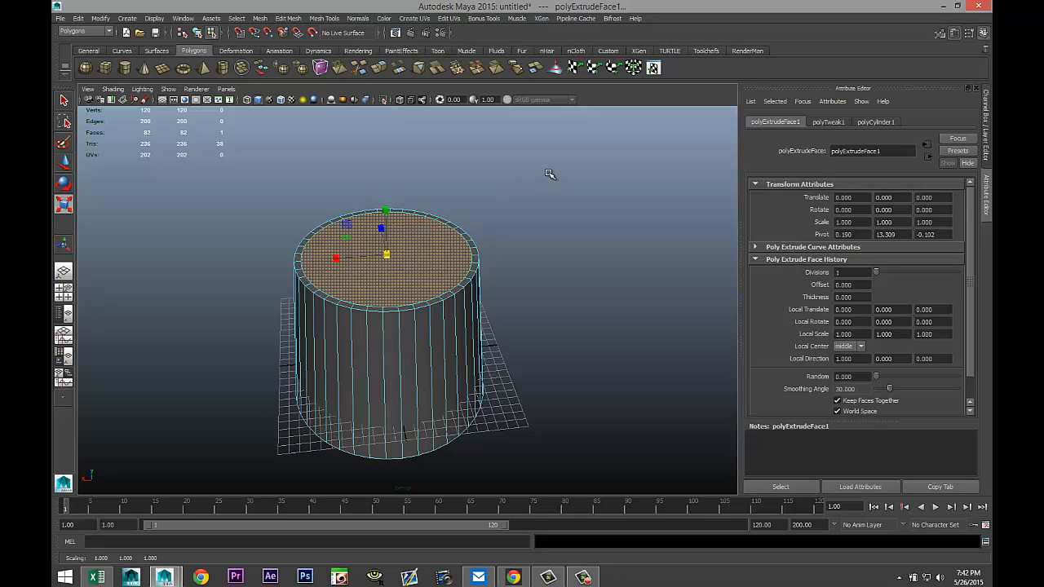
Extrude the top face again and push it down into the cylinder to form a thin rim.
key(ctrl+e)
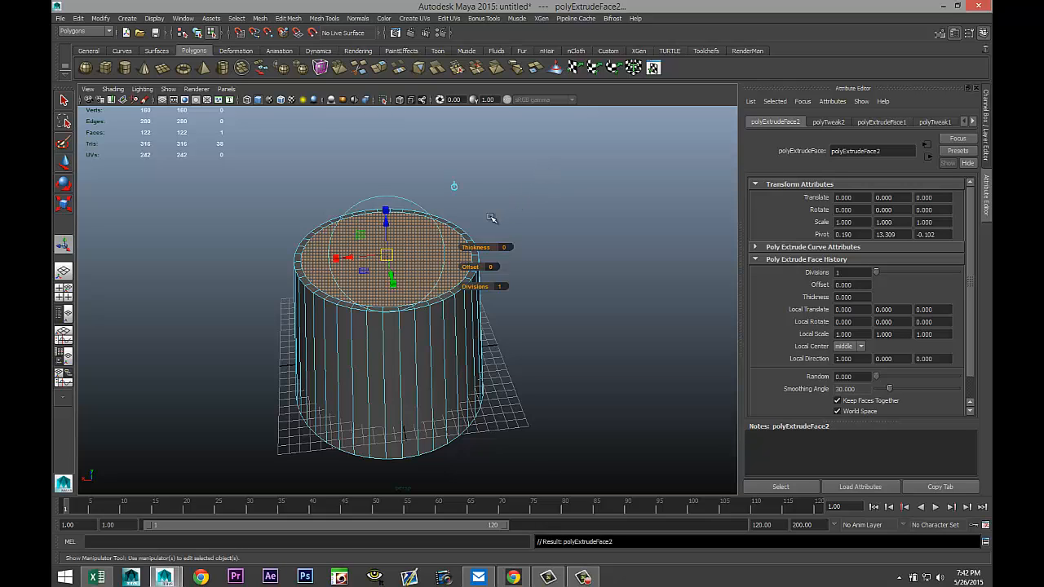
key(w)
drag(385, 210, 386, 221)
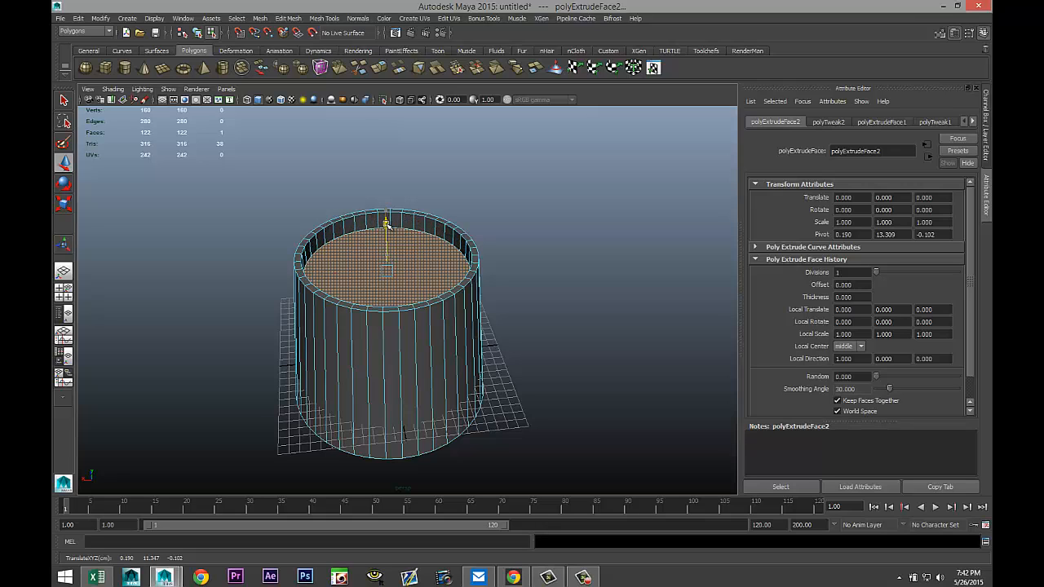
key(r)
drag(392, 279, 378, 270)
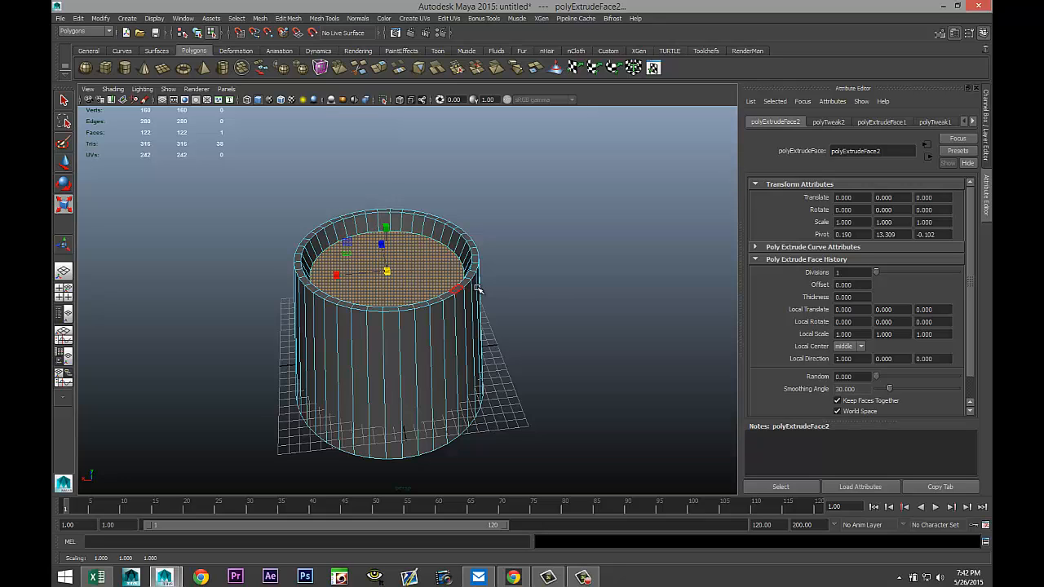
alt+drag(554, 286, 535, 221)
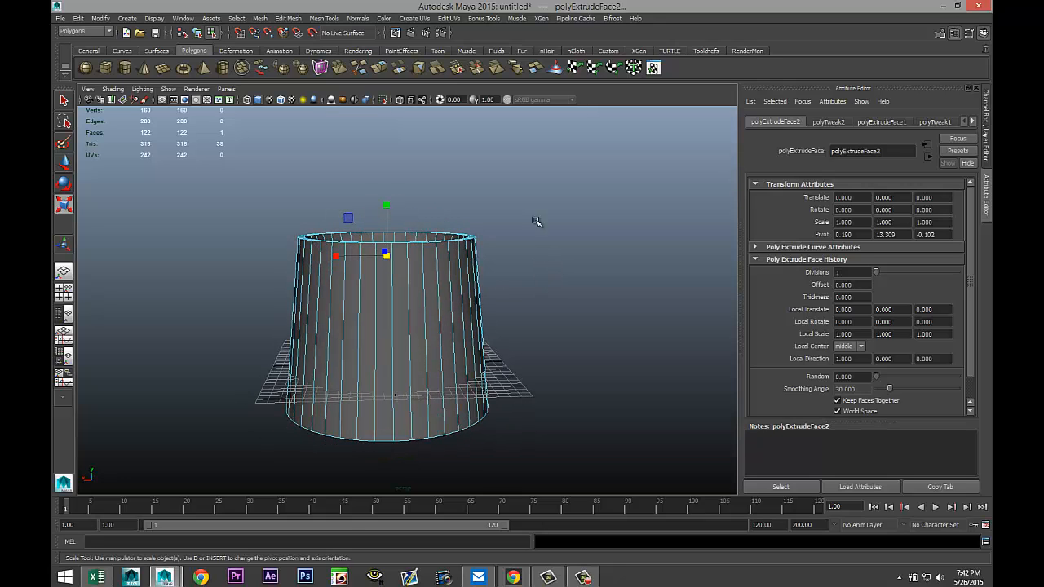
With the Insert Edge Loop Tool, add edge loops near the top and bottom of the cylinder.
click(325, 19)
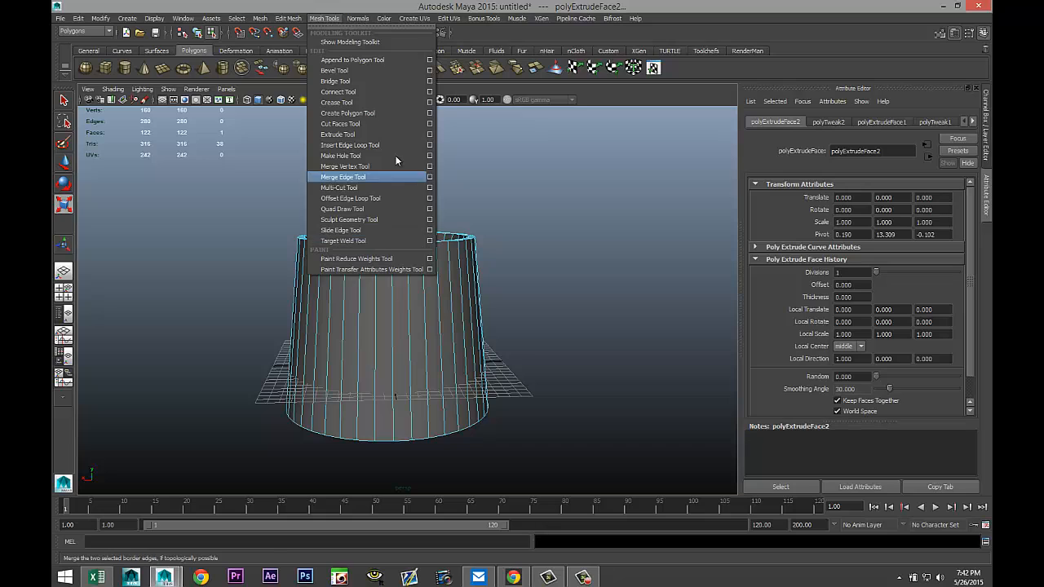
click(429, 145)
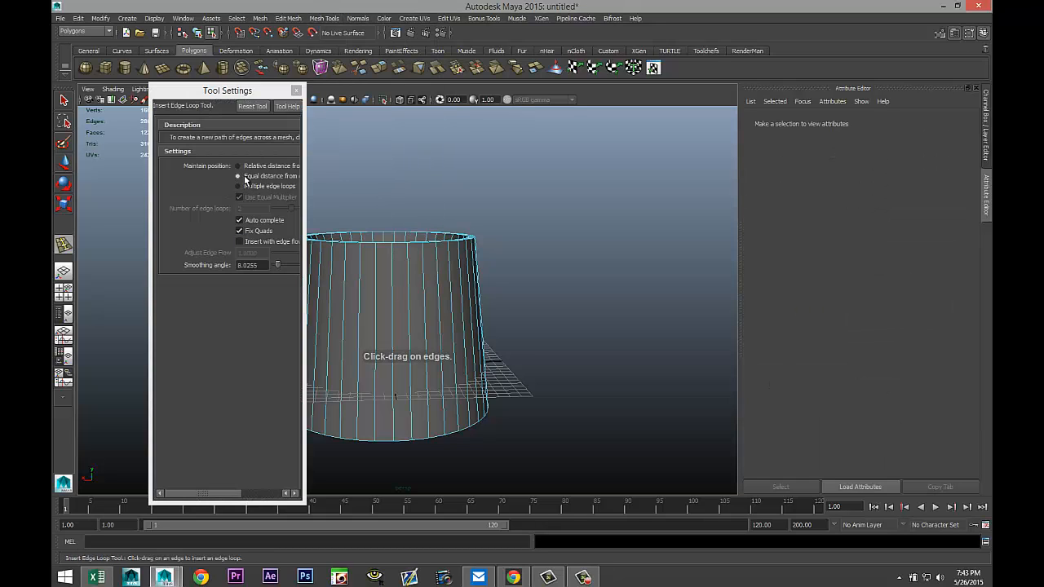
click(296, 91)
drag(378, 270, 380, 255)
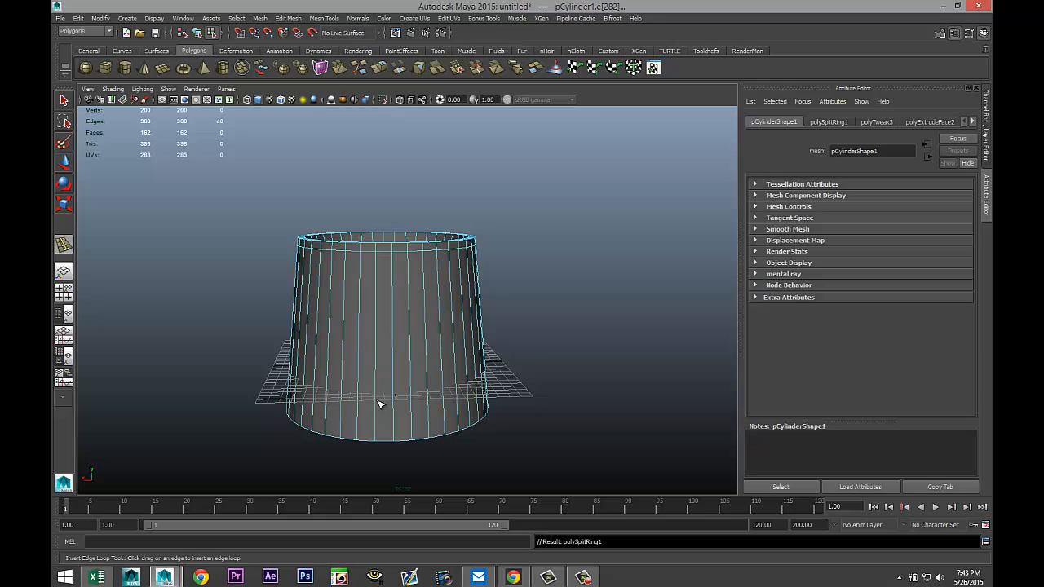
drag(376, 429, 377, 427)
key(q)
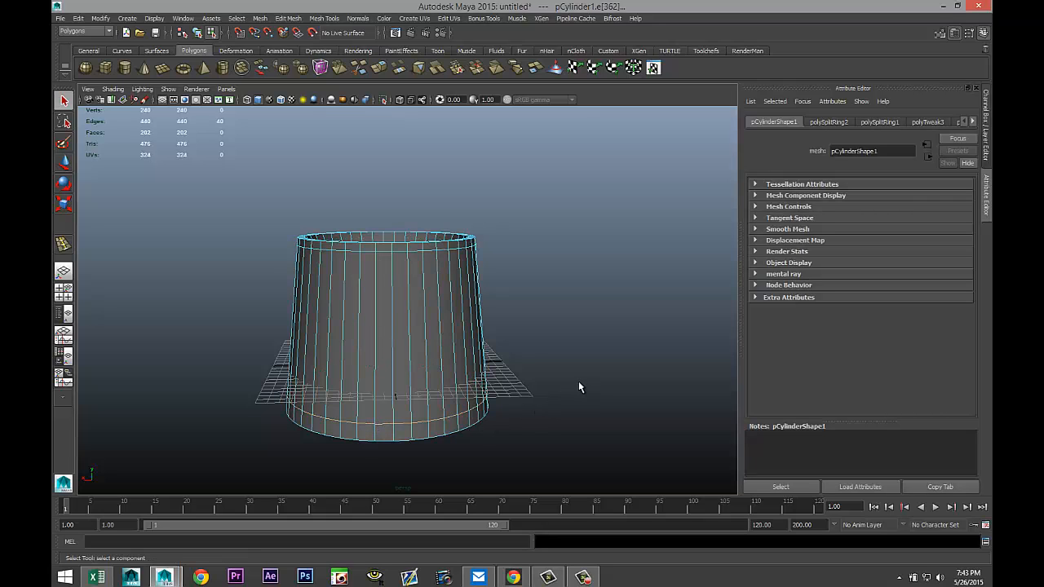
Select the face loop around the inner rim and the bottom band of faces.
alt+drag(559, 369, 562, 381)
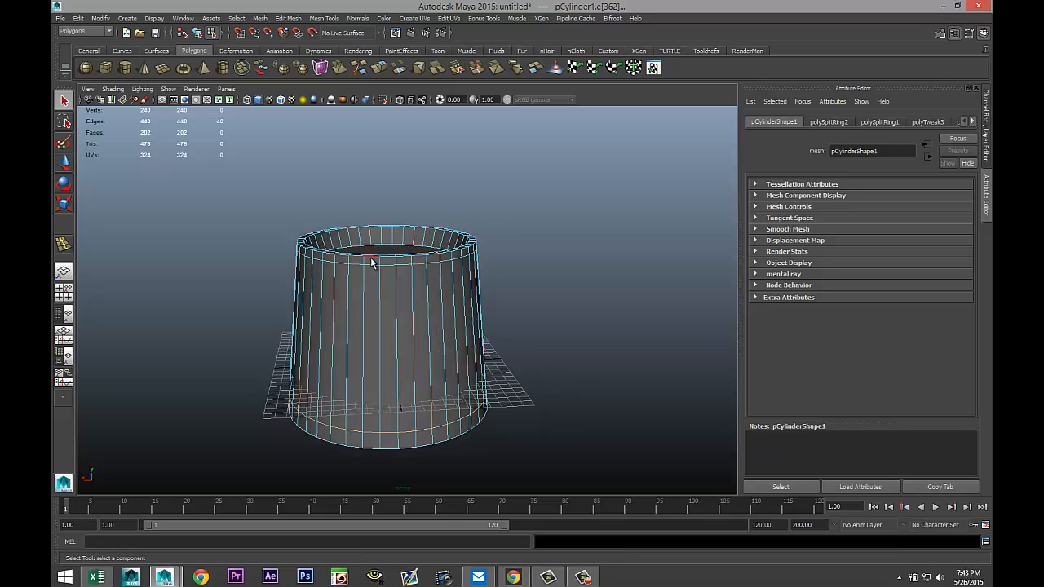
right_drag(376, 283, 374, 278)
click(373, 262)
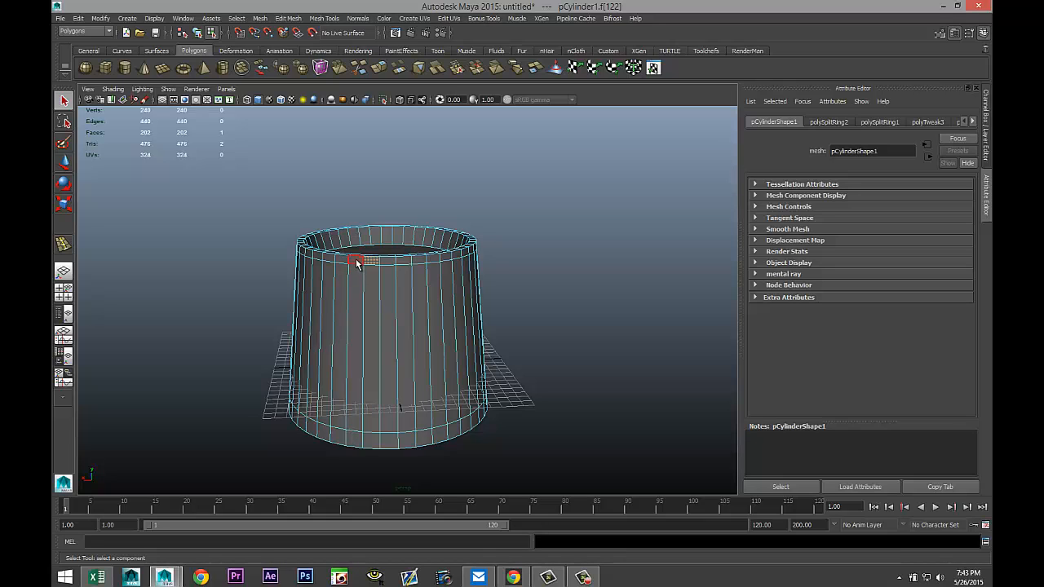
double_click(356, 264)
alt+drag(532, 334, 528, 321)
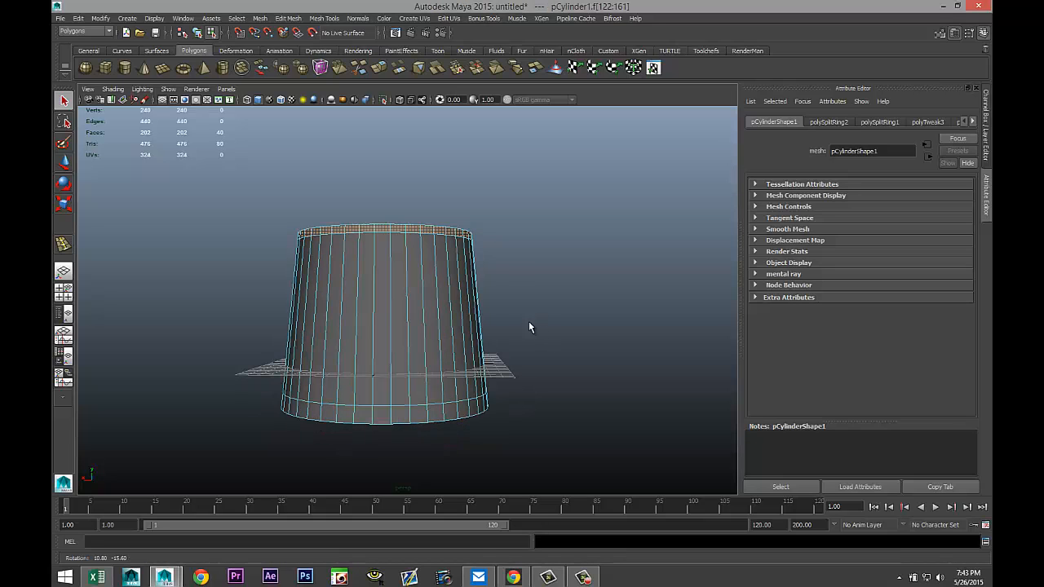
click(401, 419)
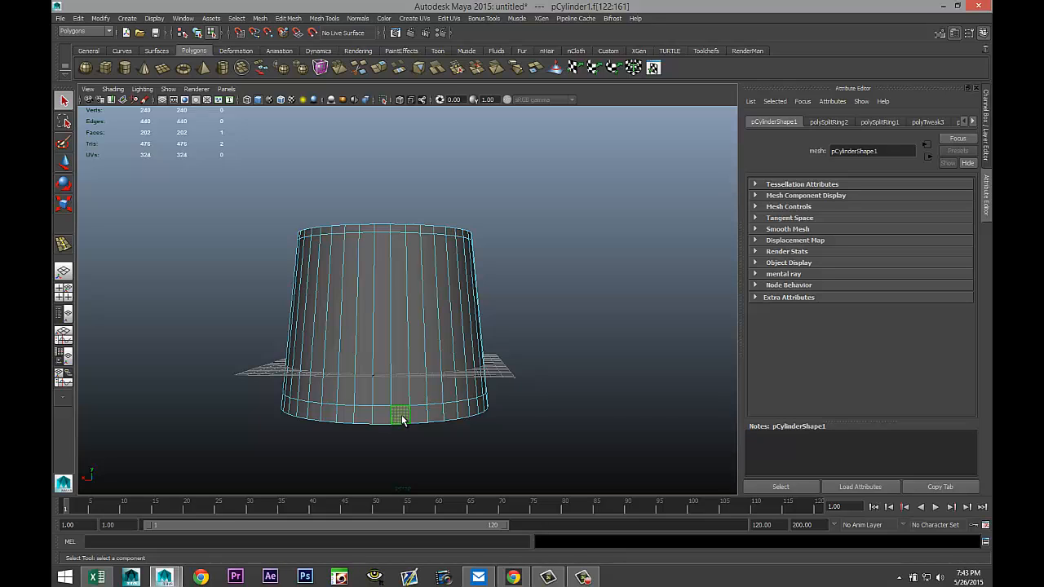
key(ctrl+z)
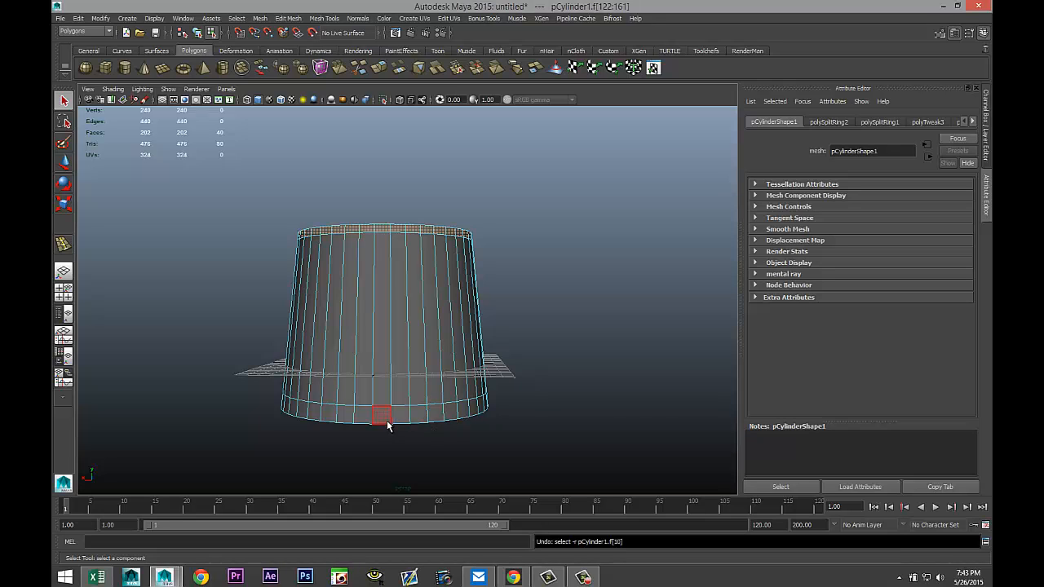
shift+click(400, 416)
shift+double_click(381, 419)
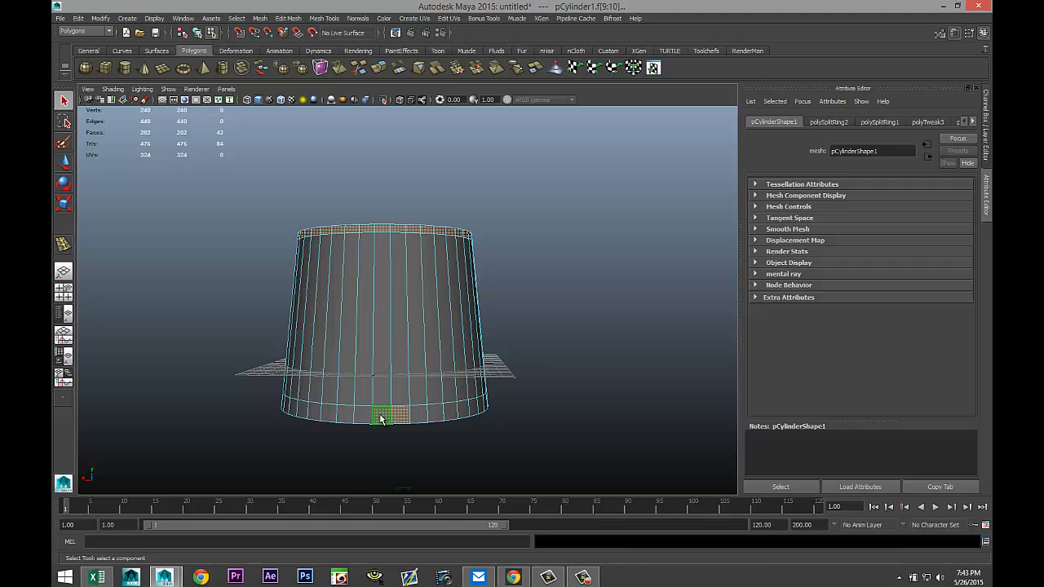
alt+drag(598, 389, 482, 215)
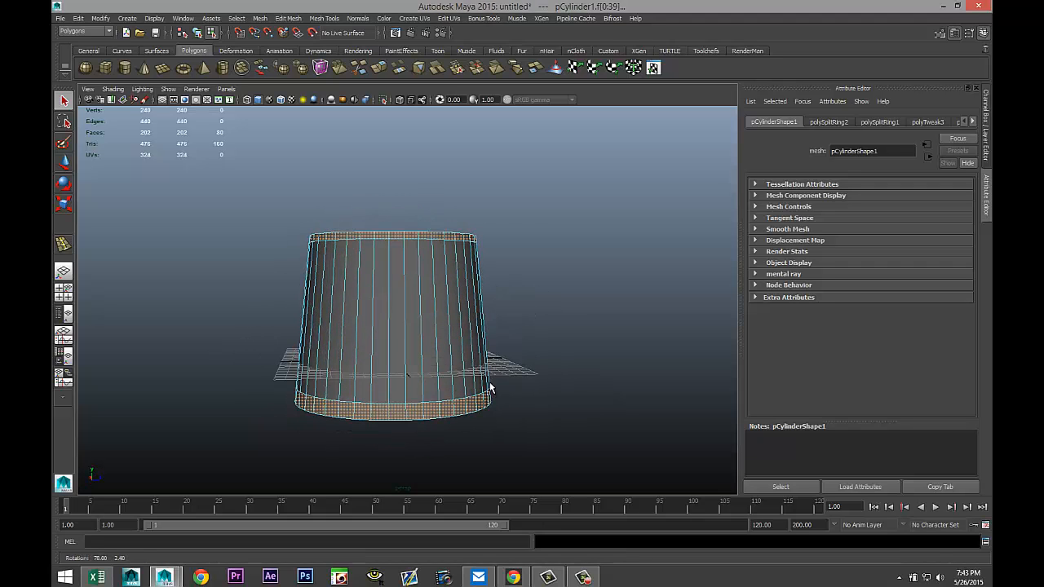
Extrude the selected inner rim and bottom band faces with a thickness of 0.4.
click(290, 19)
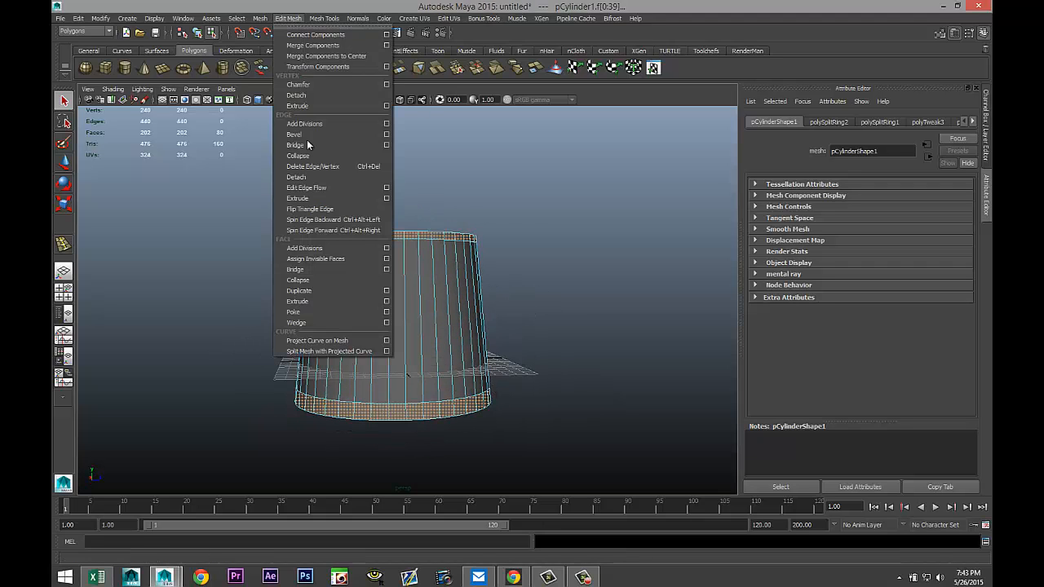
click(312, 301)
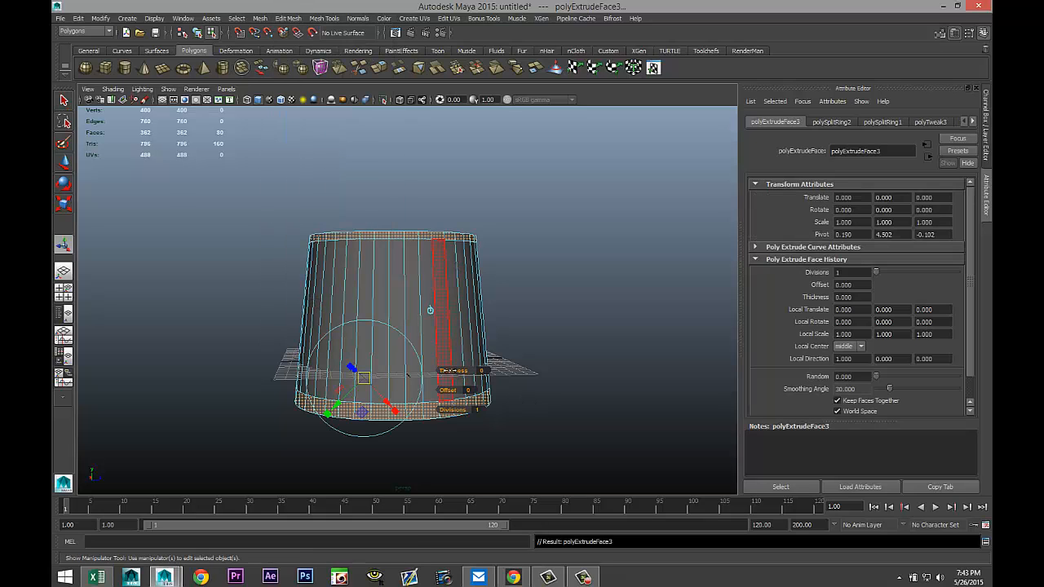
drag(449, 371, 451, 371)
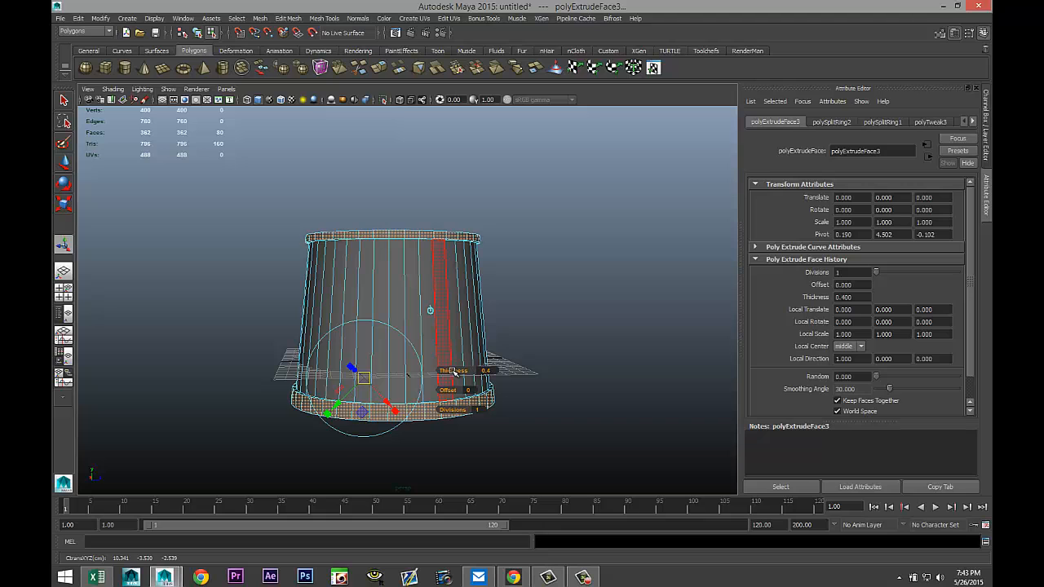
Select a vertical band of side faces on the front of the hat body, up to just below the rim.
alt+drag(568, 277, 517, 290)
click(575, 311)
scroll(576, 310, down, 3)
alt+middle_drag(517, 290, 529, 282)
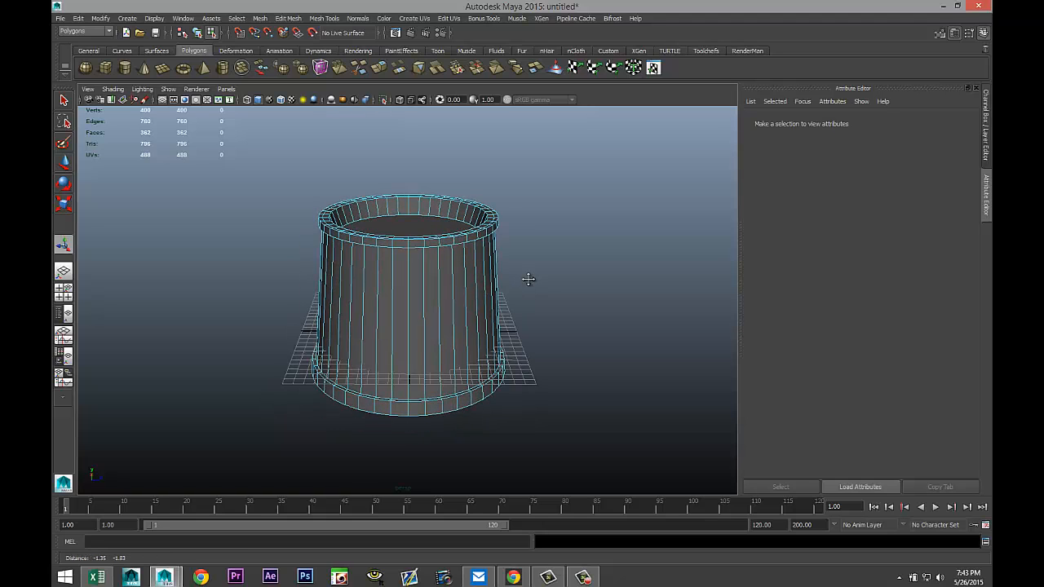
alt+drag(530, 290, 525, 318)
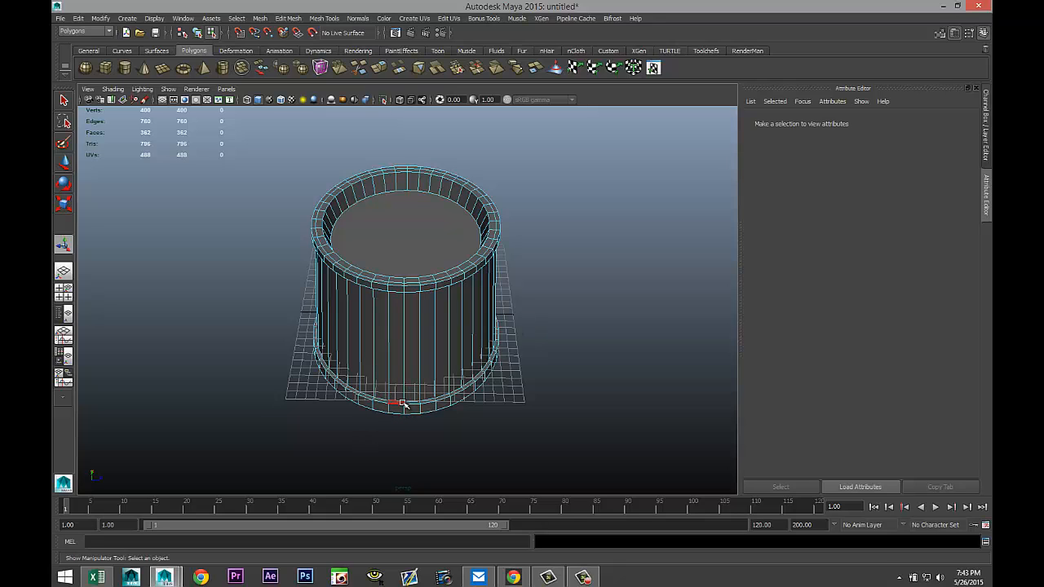
alt+drag(407, 407, 443, 387)
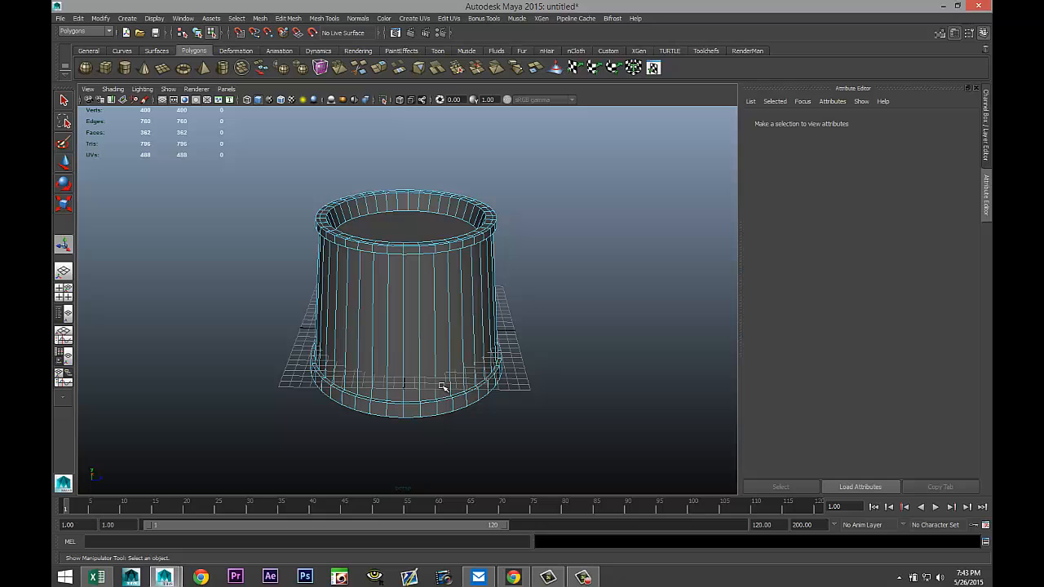
click(398, 334)
shift+click(412, 338)
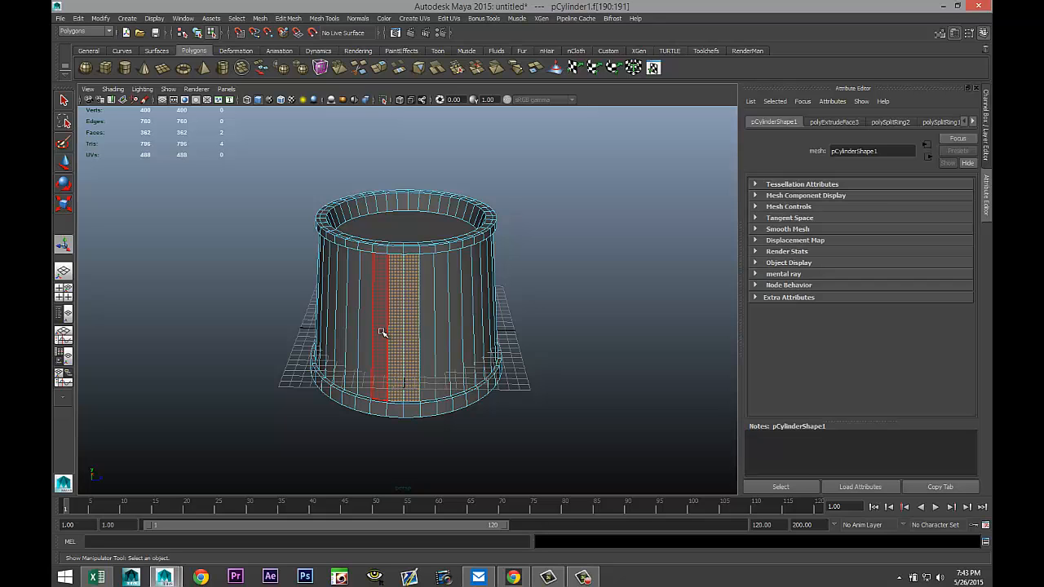
shift+click(427, 337)
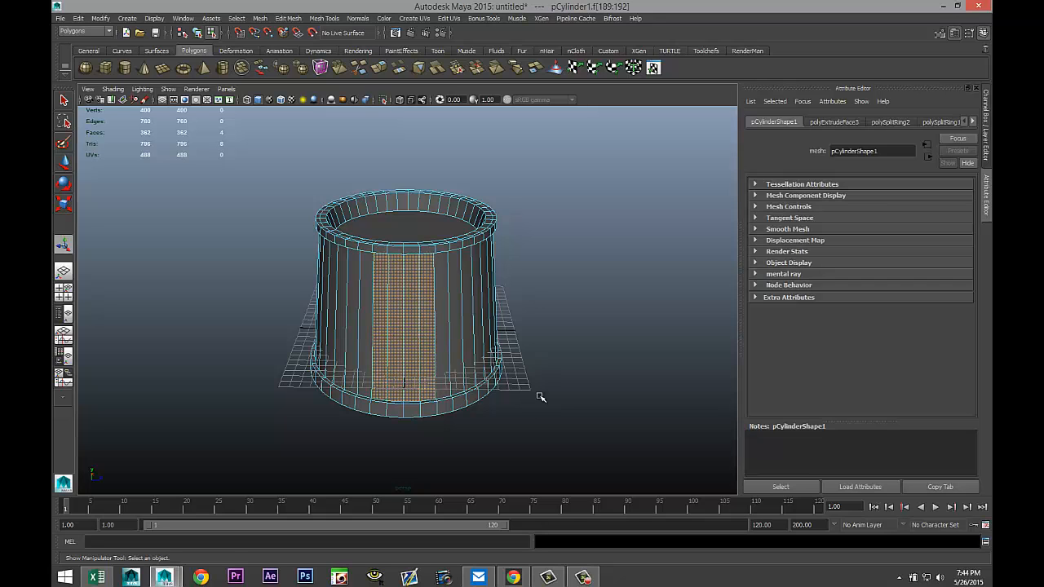
alt+drag(540, 396, 500, 378)
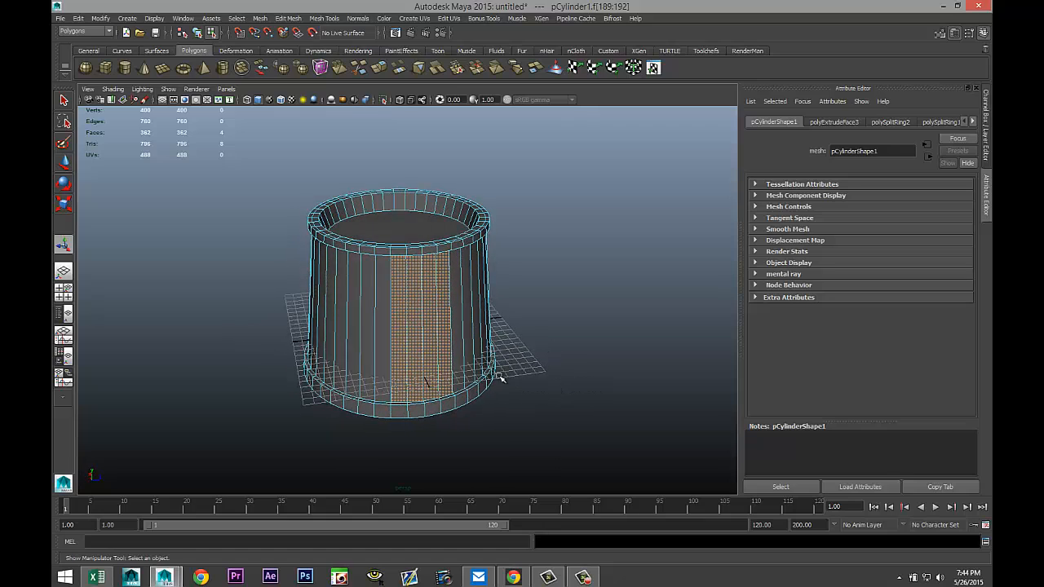
shift+click(409, 252)
shift+click(423, 254)
shift+click(430, 252)
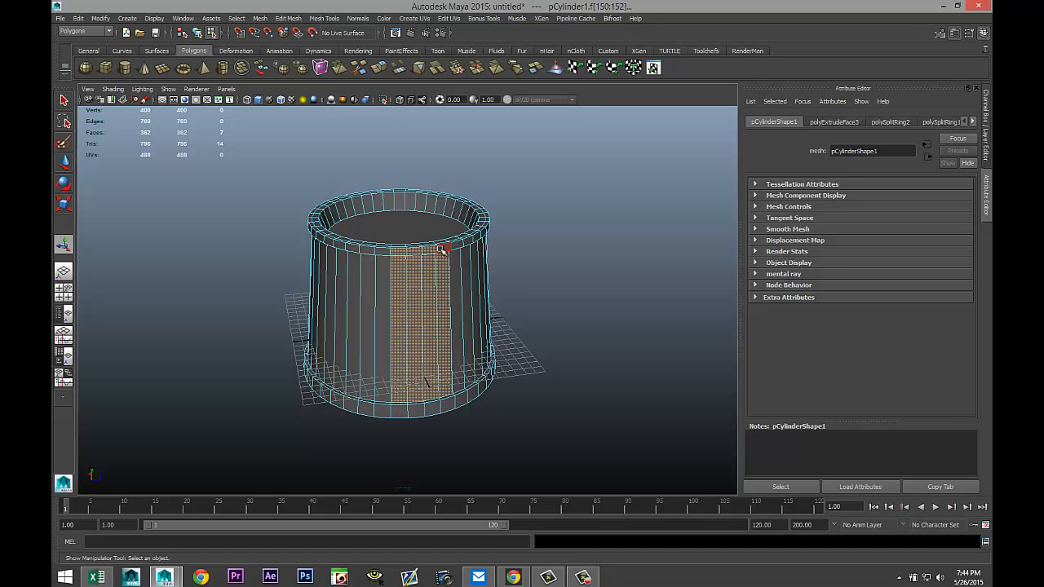
shift+click(442, 249)
alt+drag(530, 341, 553, 346)
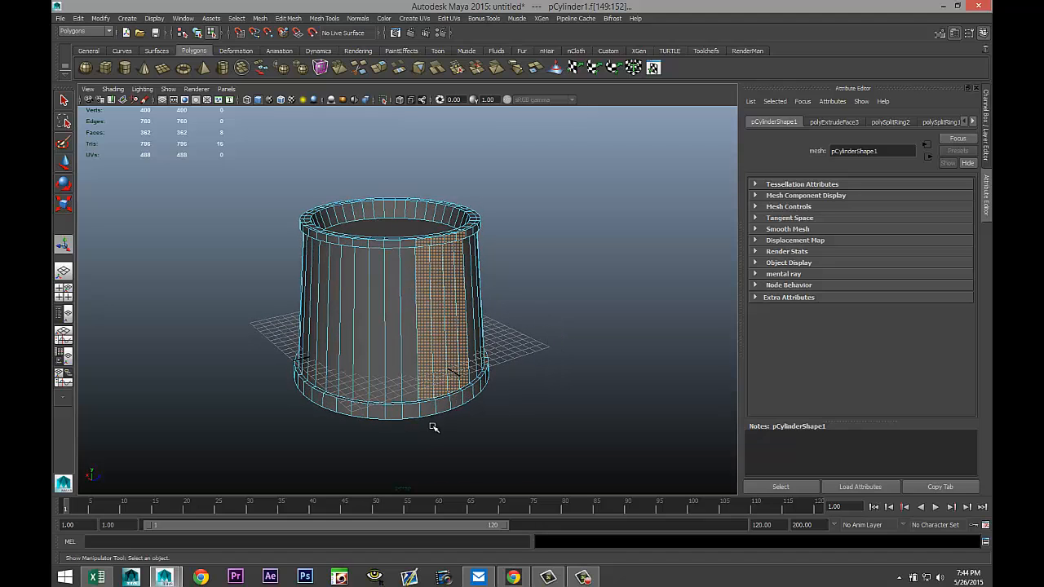
alt+drag(526, 427, 494, 360)
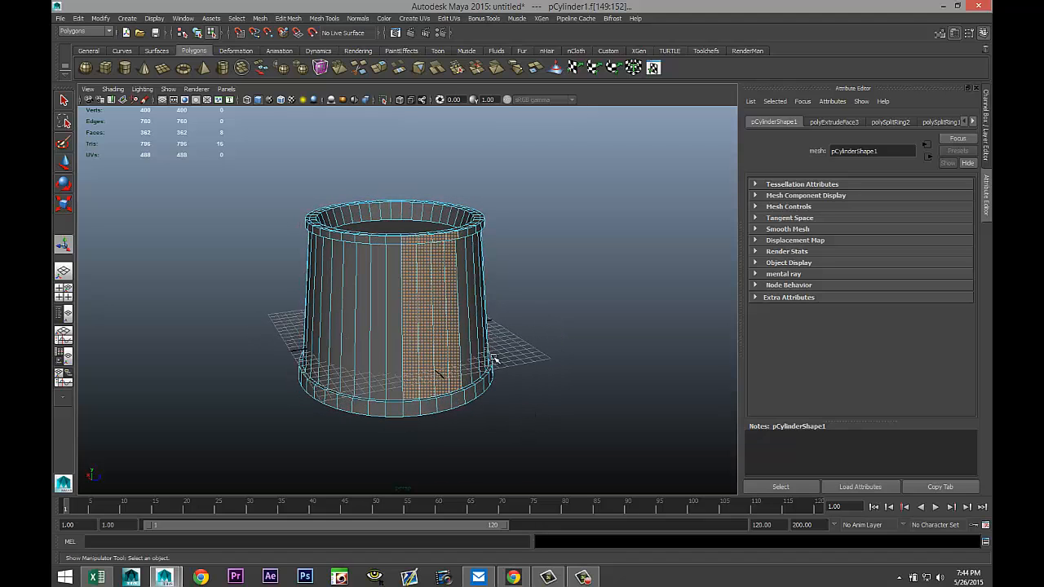
Extrude the selected side faces and nudge the extrusion slightly with the Move and Rotate tools.
click(287, 19)
click(320, 301)
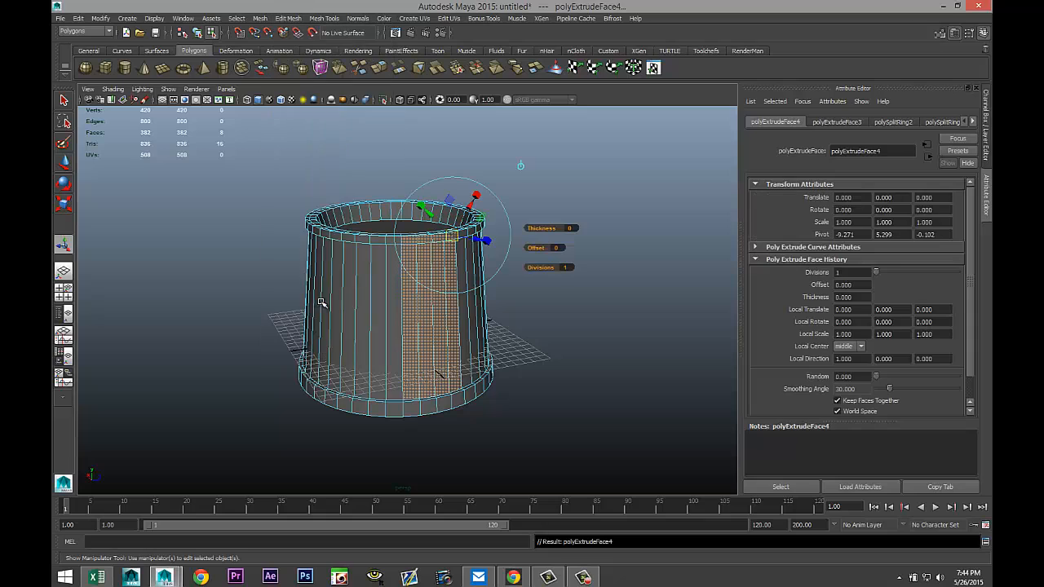
key(w)
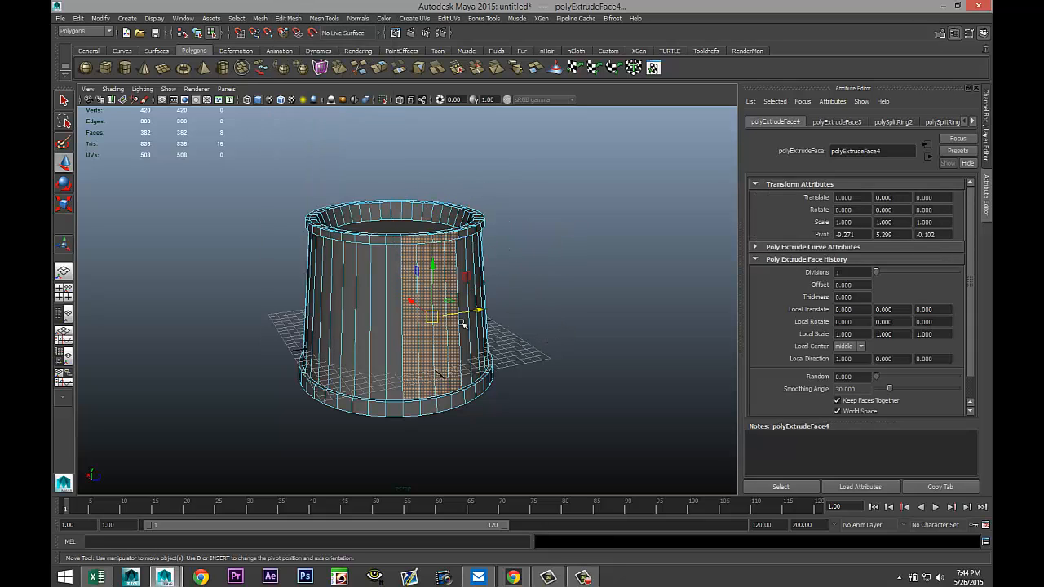
drag(413, 303, 414, 303)
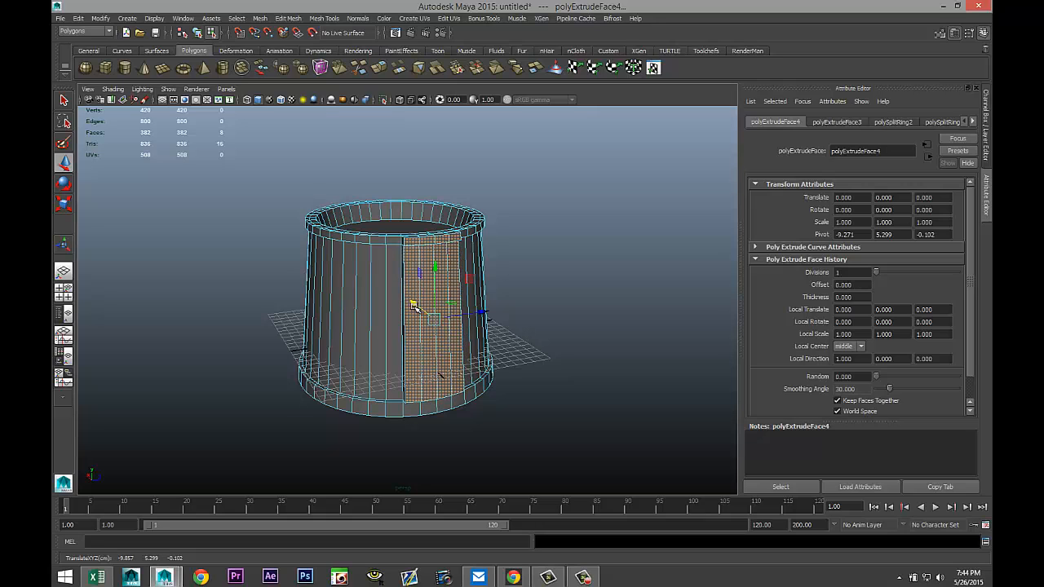
alt+drag(289, 358, 254, 380)
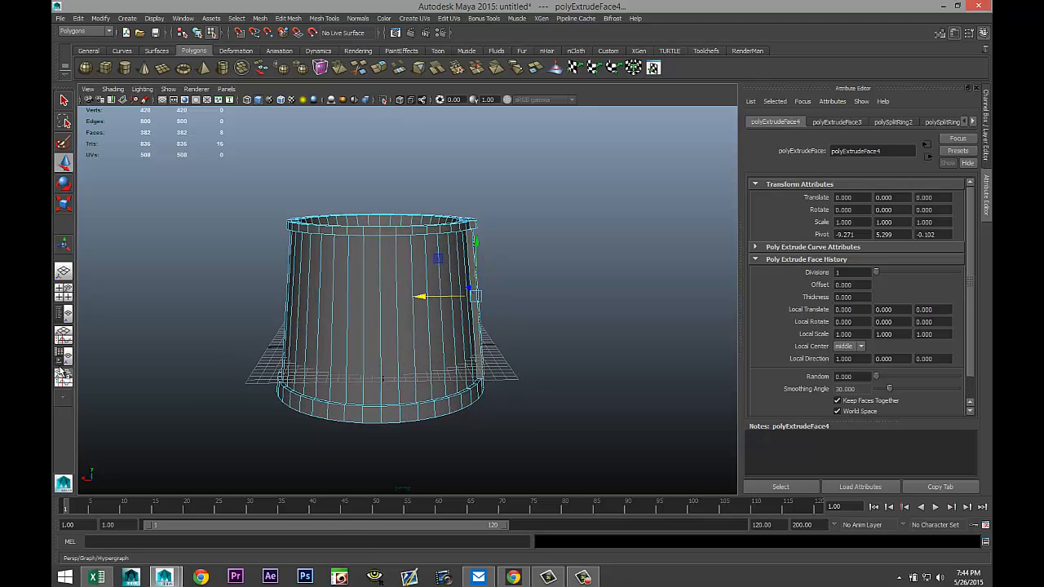
click(66, 296)
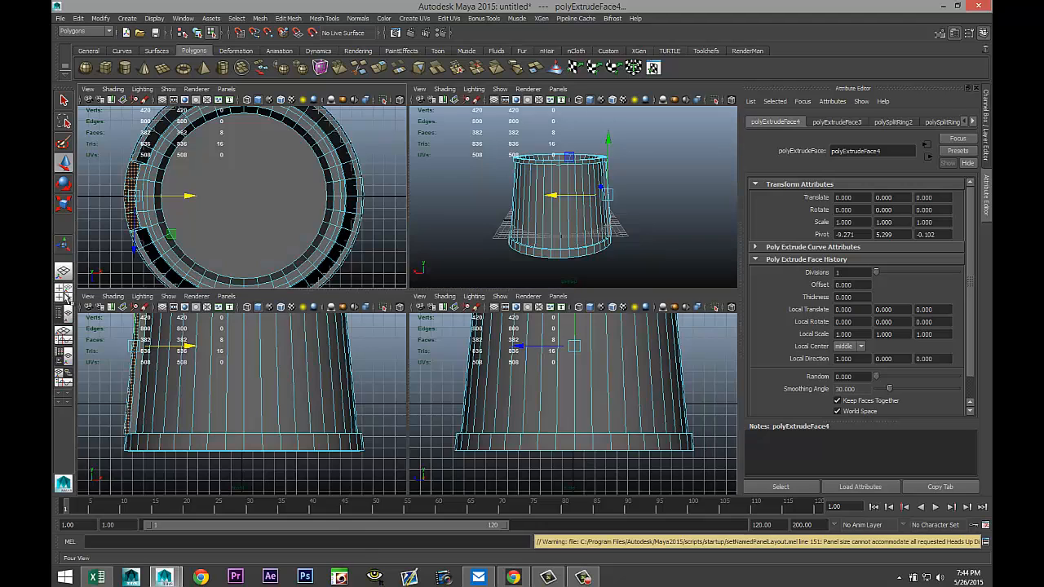
scroll(261, 406, down, 2)
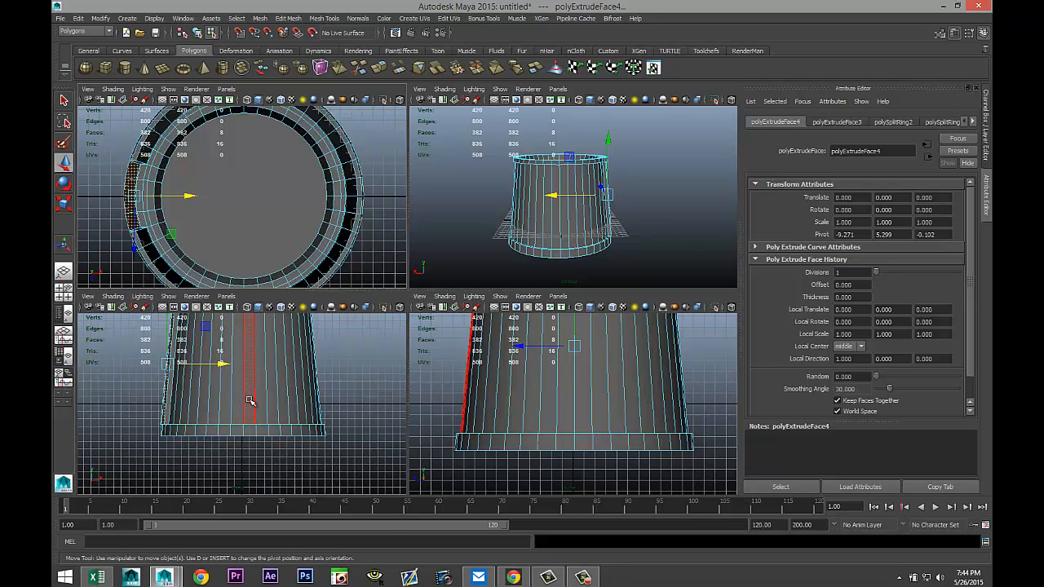
key(space)
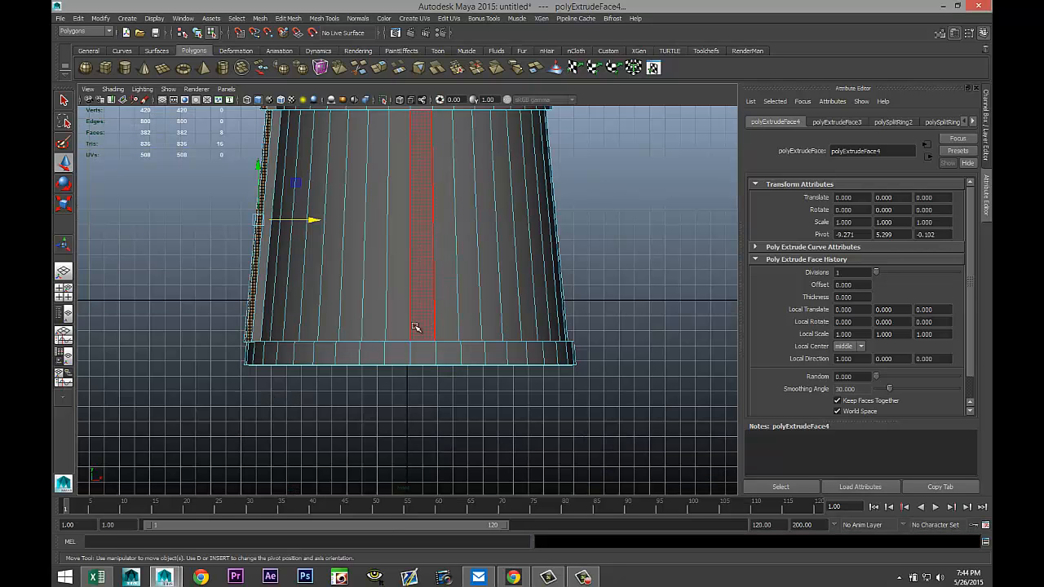
alt+middle_drag(386, 302, 509, 400)
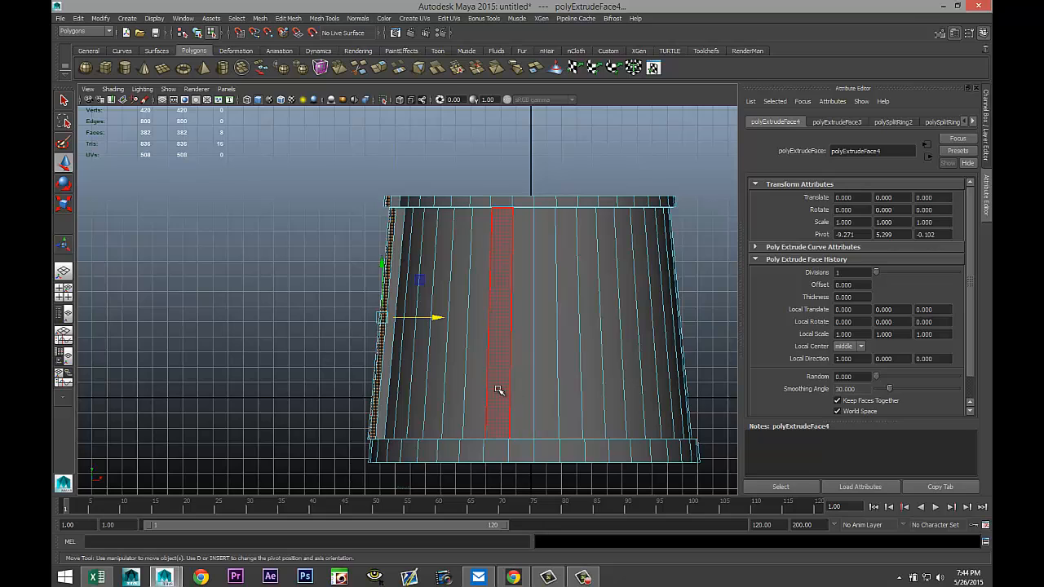
key(e)
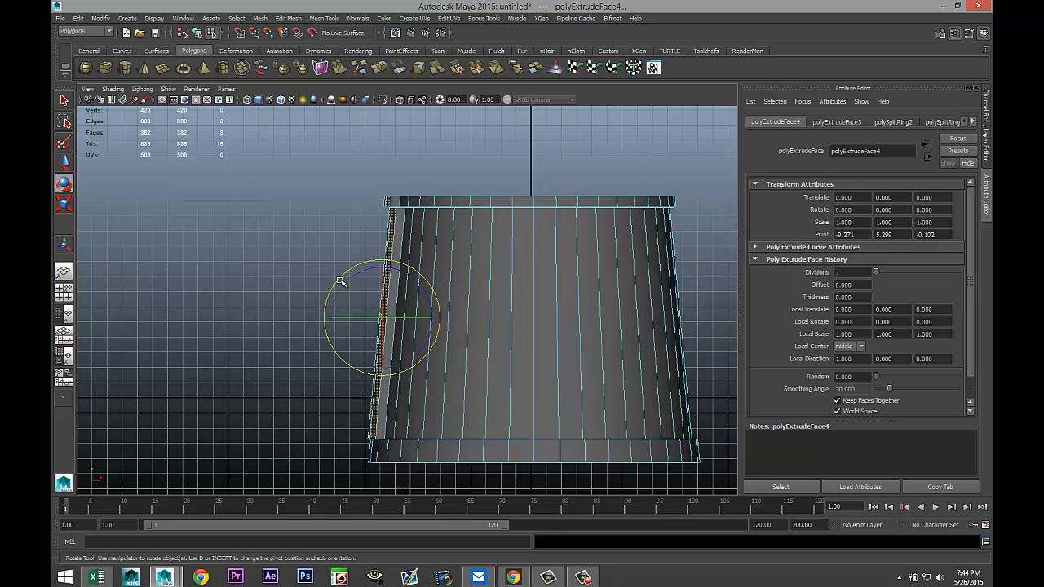
drag(339, 278, 338, 281)
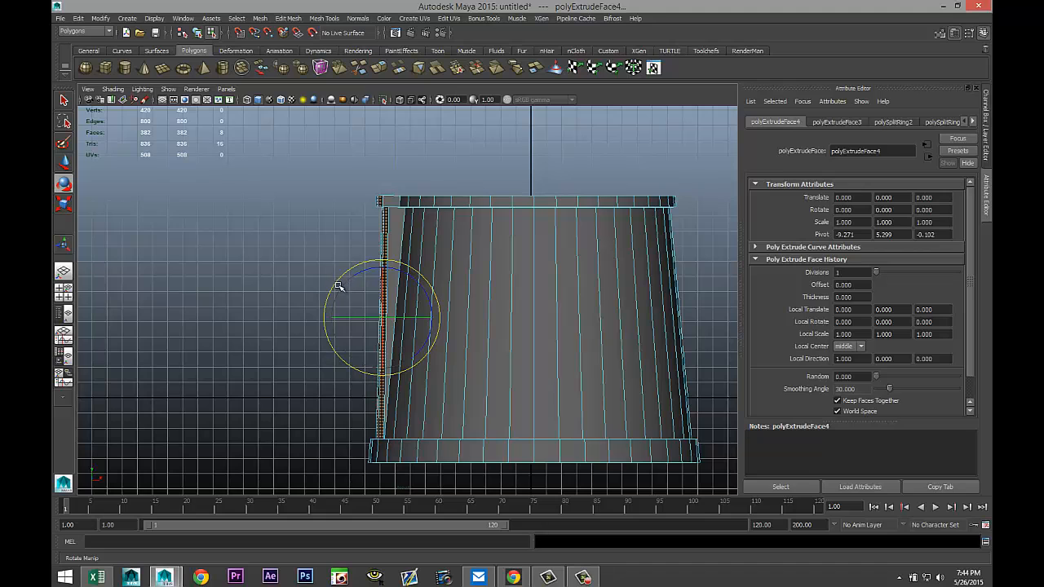
With the Insert Edge Loop Tool, add an edge loop around the middle of the hat body.
key(4)
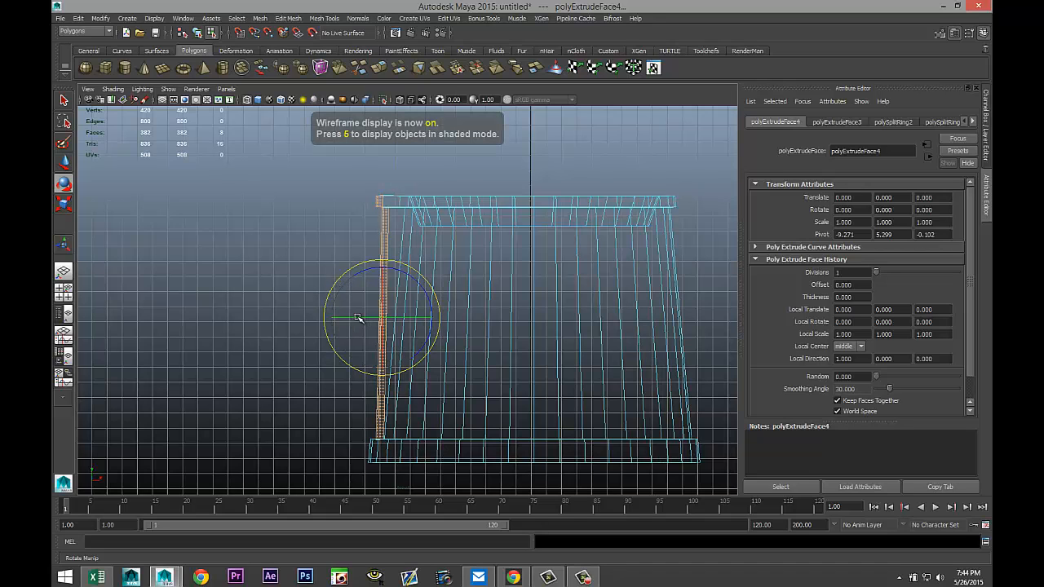
click(64, 291)
key(space)
click(609, 335)
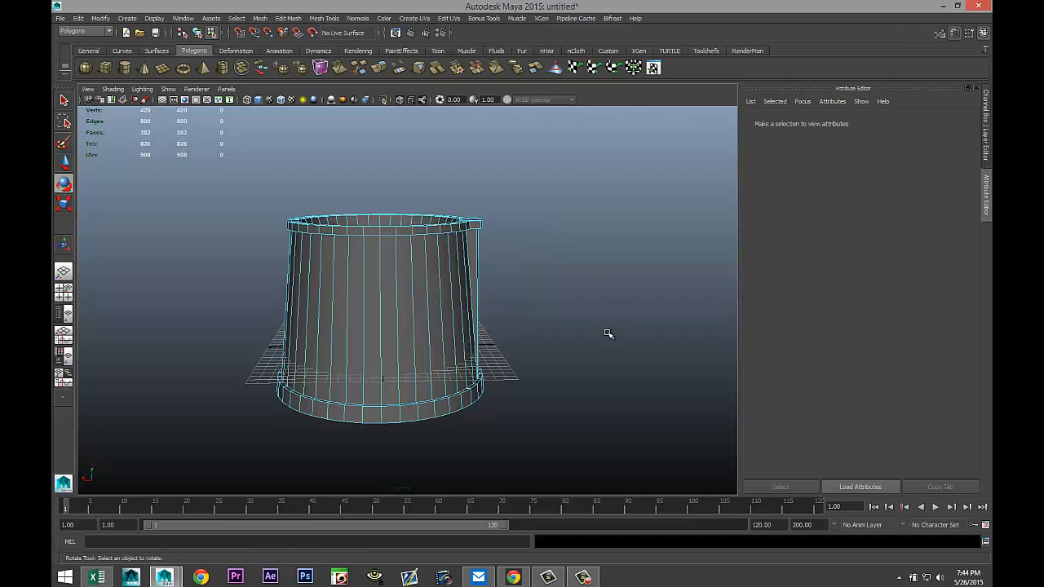
alt+drag(608, 333, 555, 343)
scroll(572, 339, up, 3)
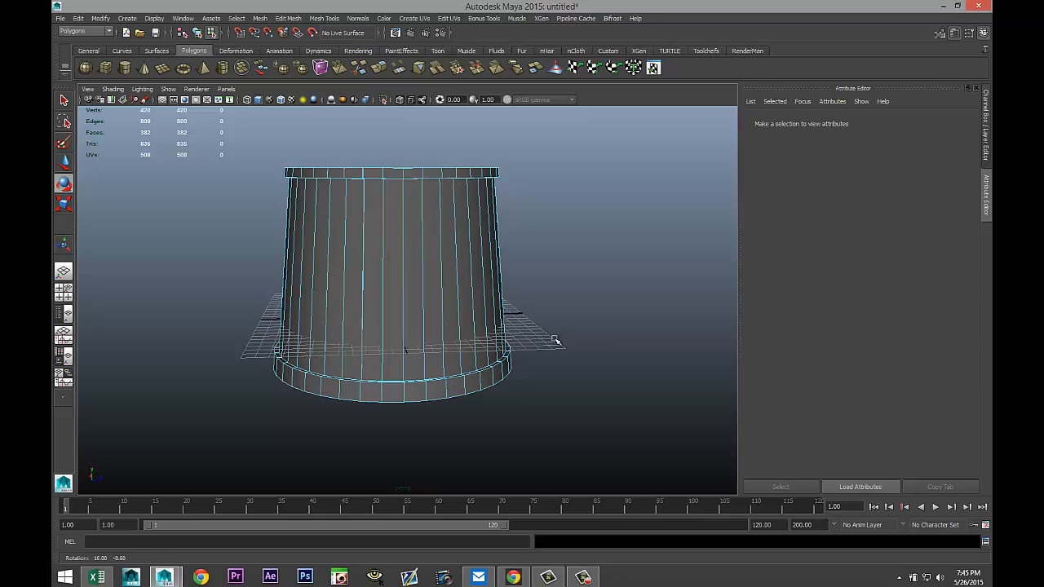
click(289, 18)
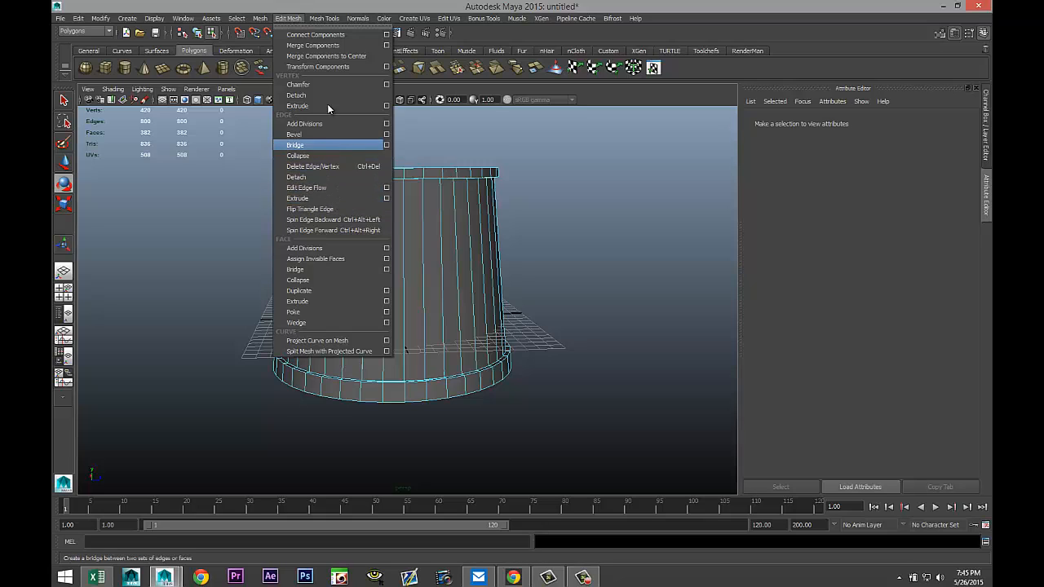
mouse_move(321, 18)
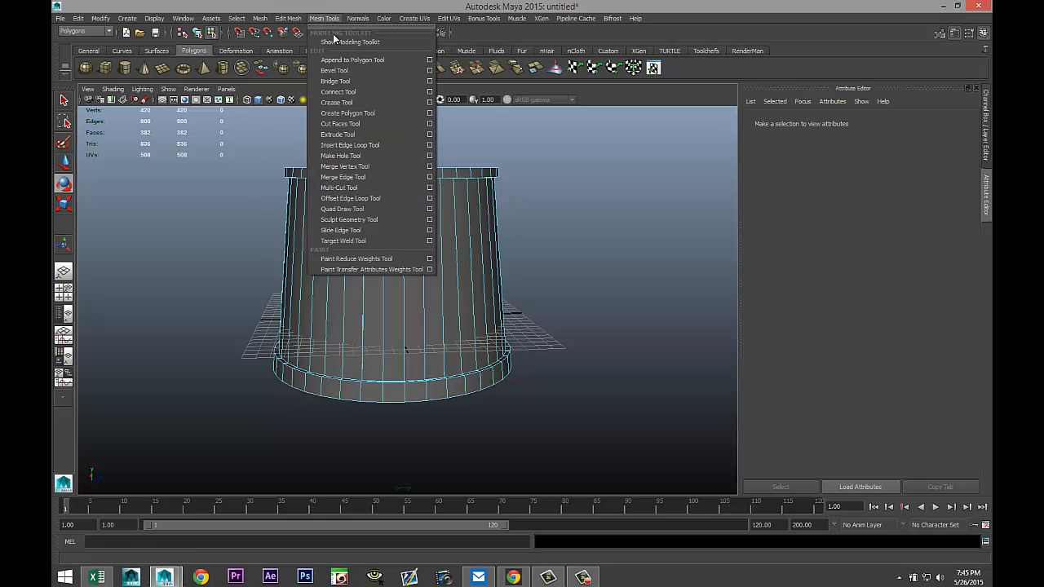
click(377, 147)
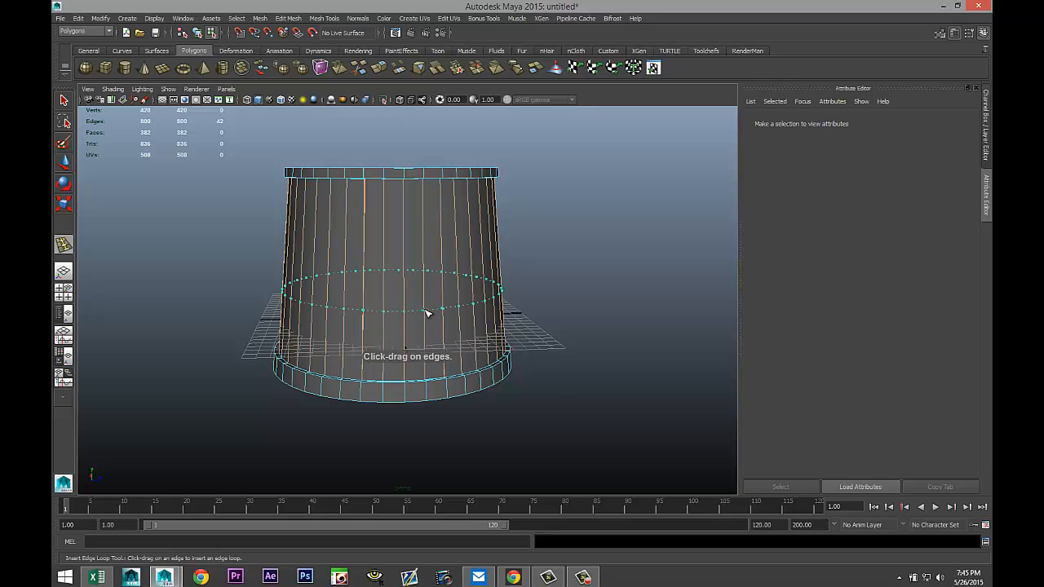
drag(426, 312, 427, 317)
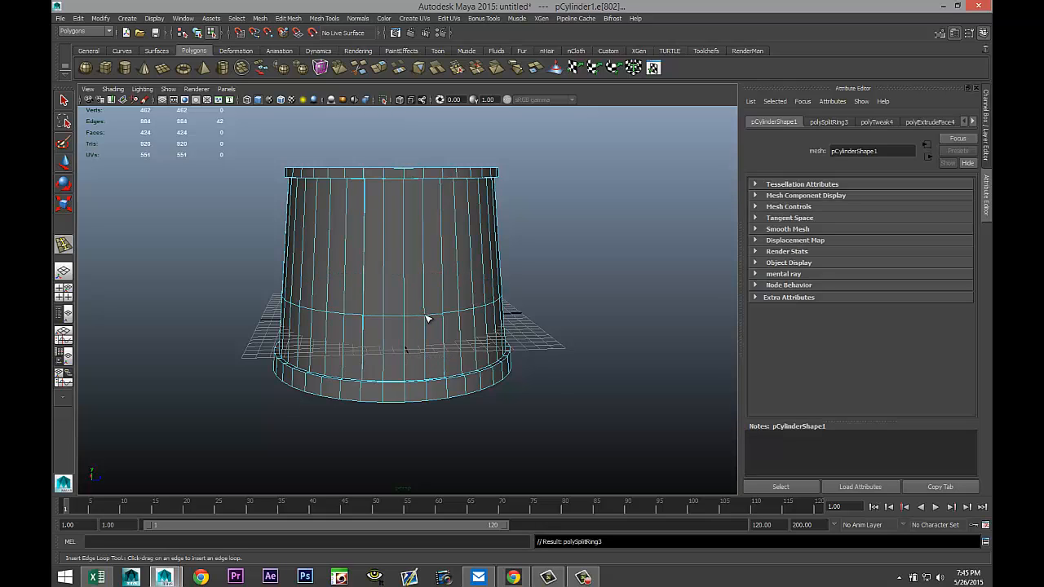
Insert another edge loop around the upper hat body, undo an extra loop, and return to the Select tool.
alt+drag(366, 408, 437, 408)
alt+drag(593, 393, 499, 372)
alt+drag(589, 346, 678, 338)
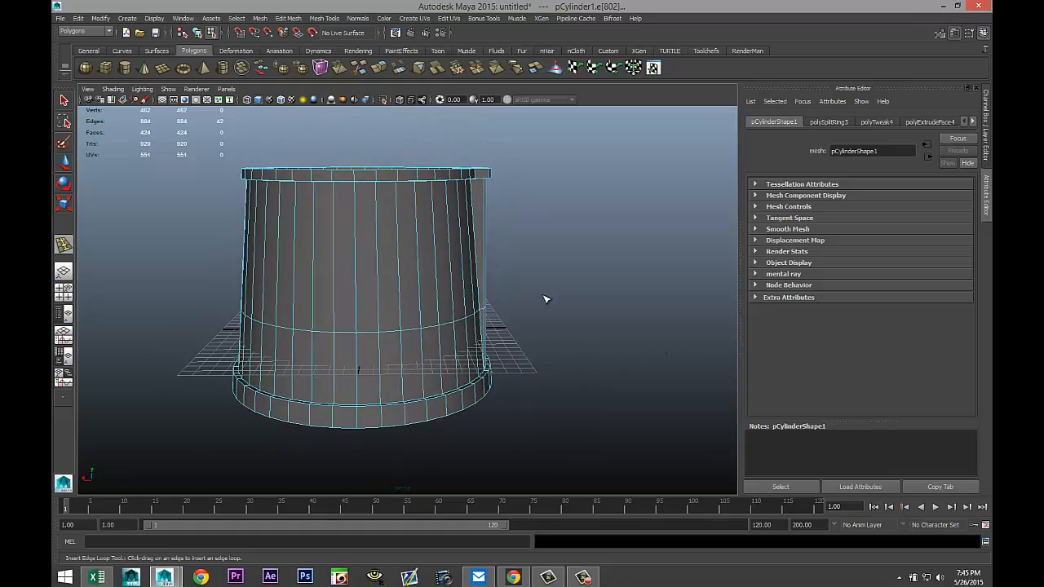
alt+drag(546, 299, 371, 341)
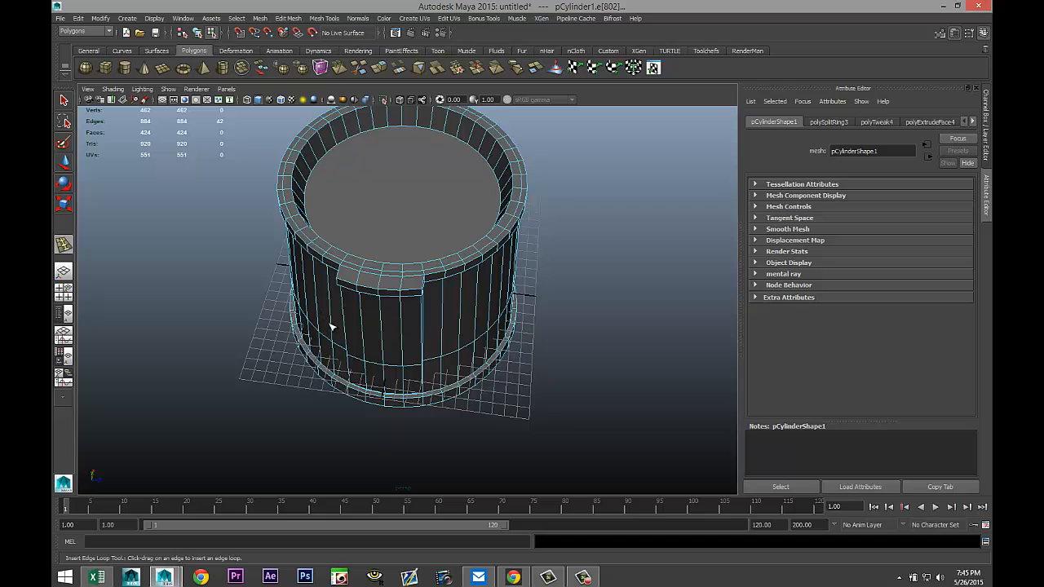
scroll(472, 360, up, 2)
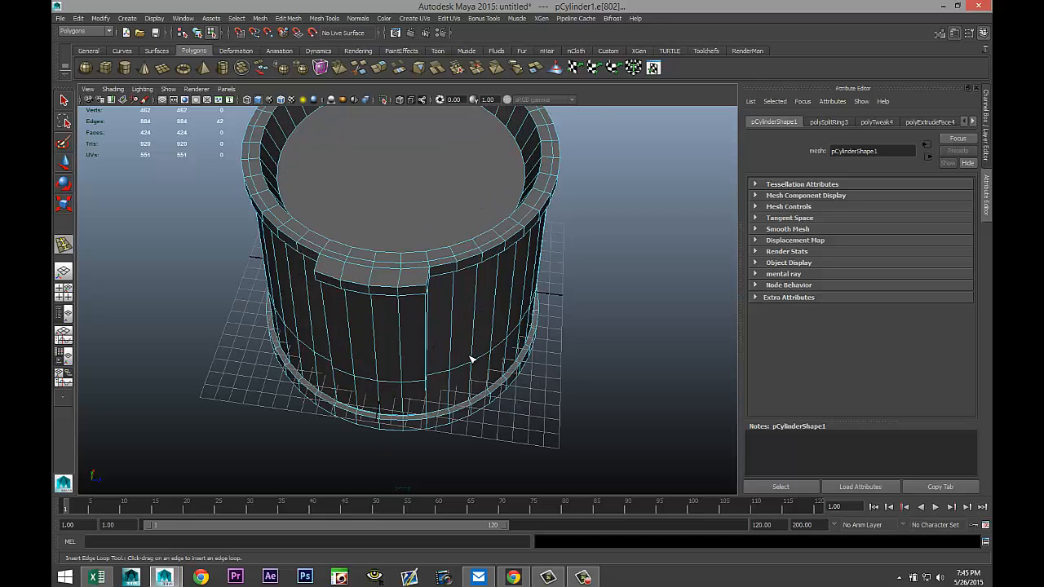
scroll(510, 373, up, 2)
alt+drag(481, 369, 492, 364)
right_drag(371, 323, 364, 302)
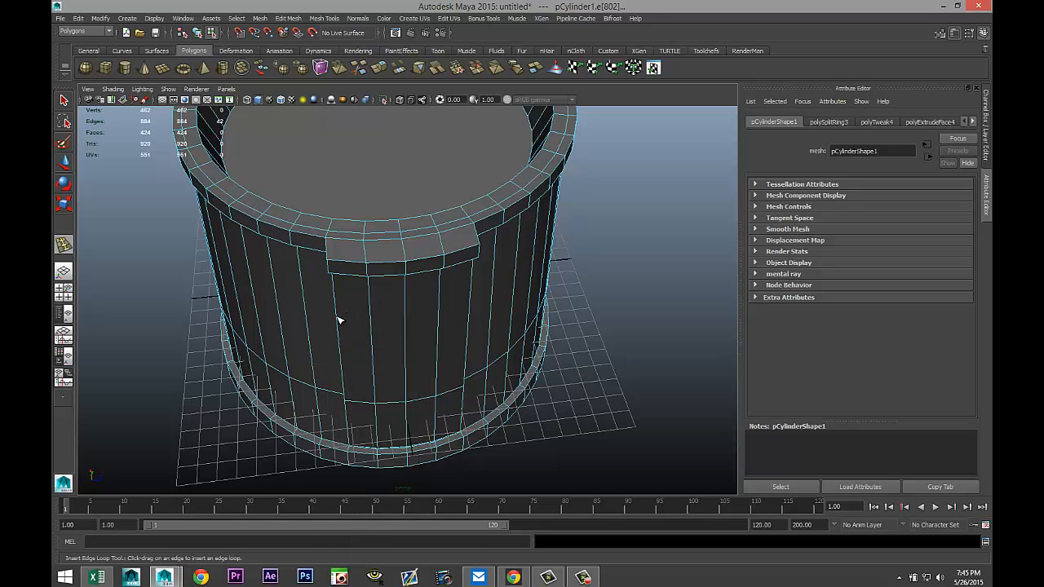
click(341, 322)
key(ctrl+z)
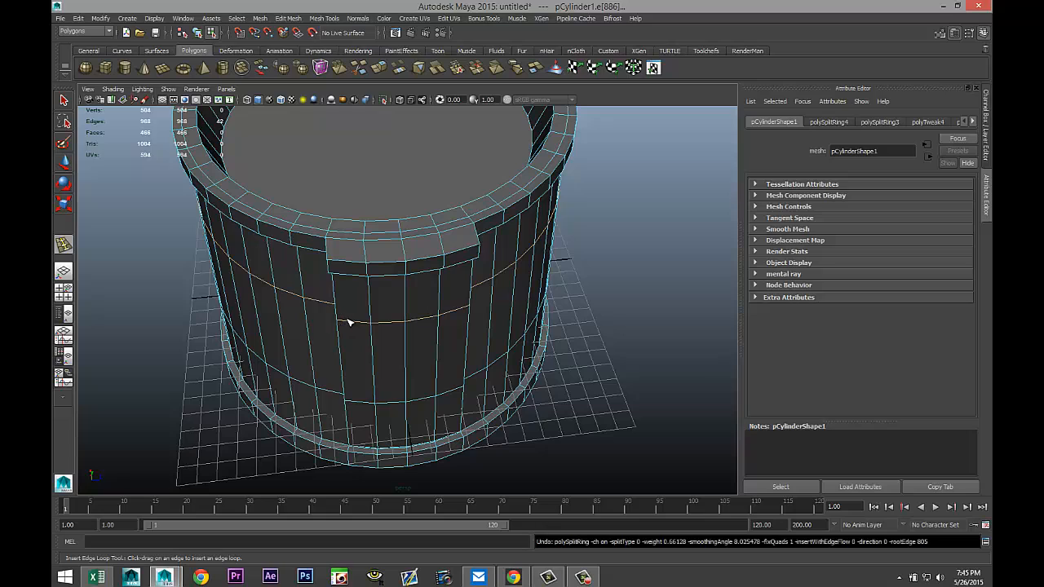
key(q)
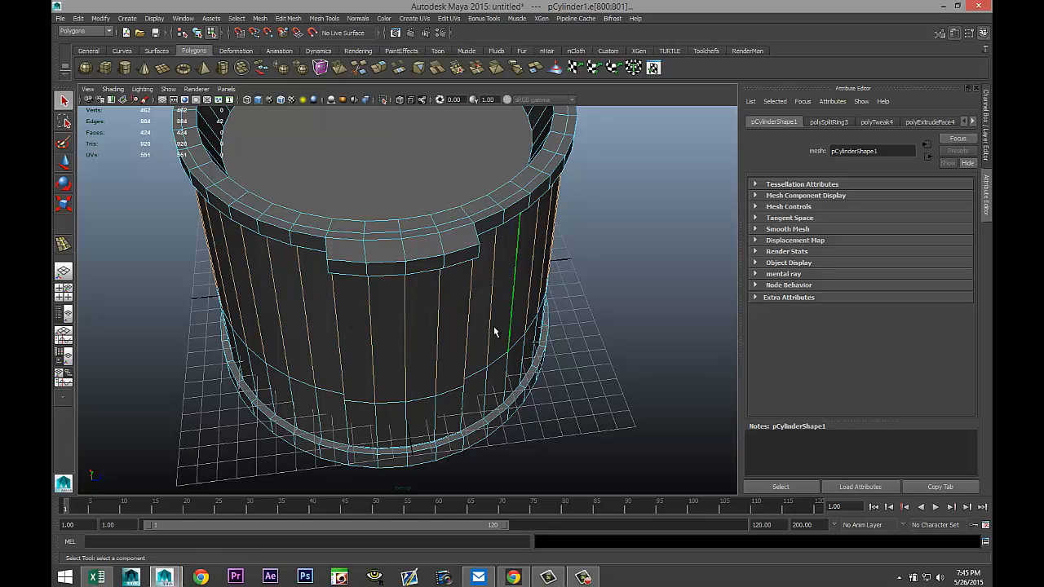
Select a vertical edge on the side of the extruded front panel and move it slightly inward in top view to straighten it.
click(340, 338)
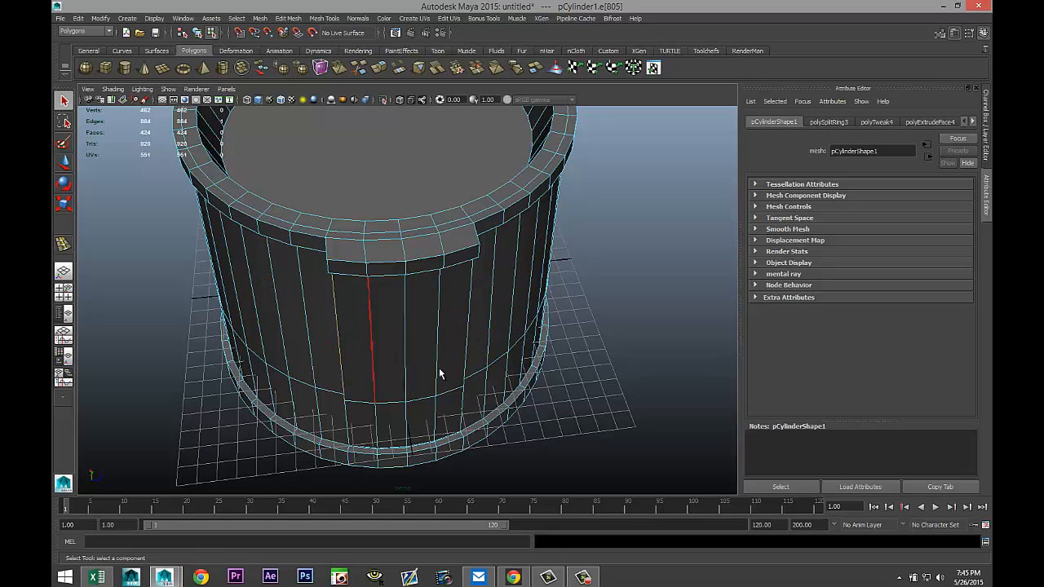
shift+click(467, 341)
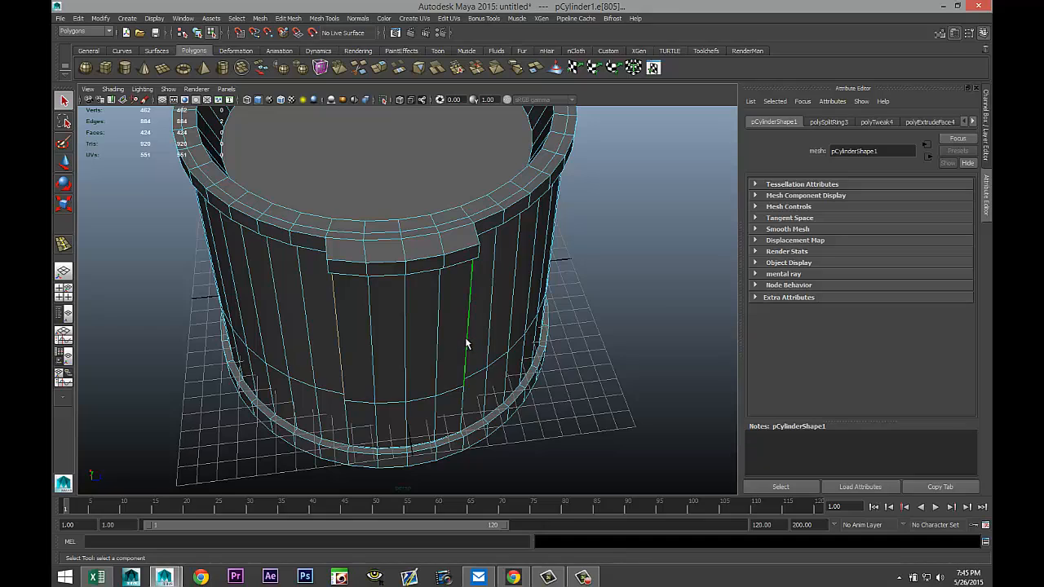
alt+drag(433, 388, 458, 394)
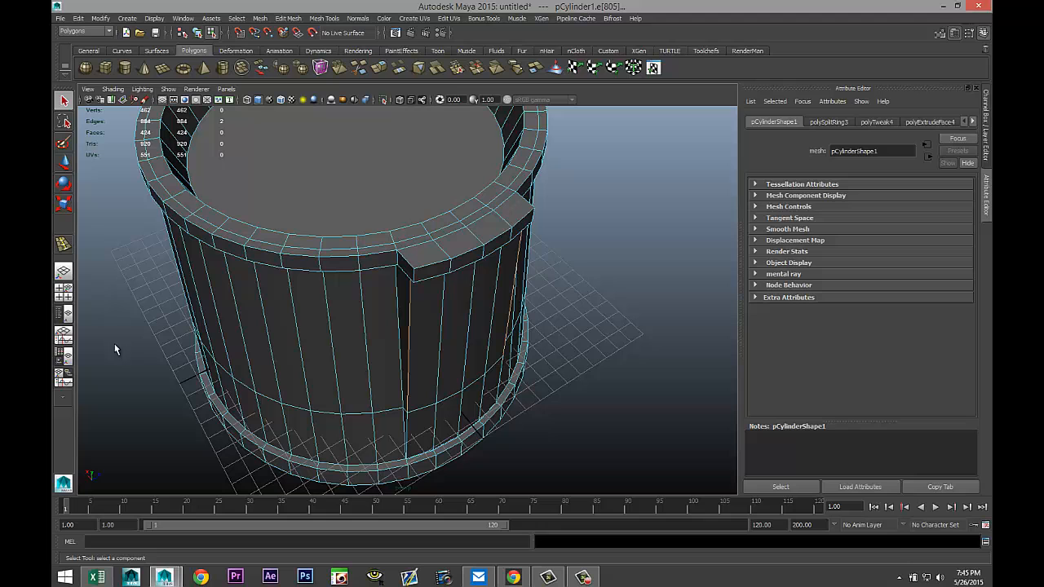
click(67, 296)
key(space)
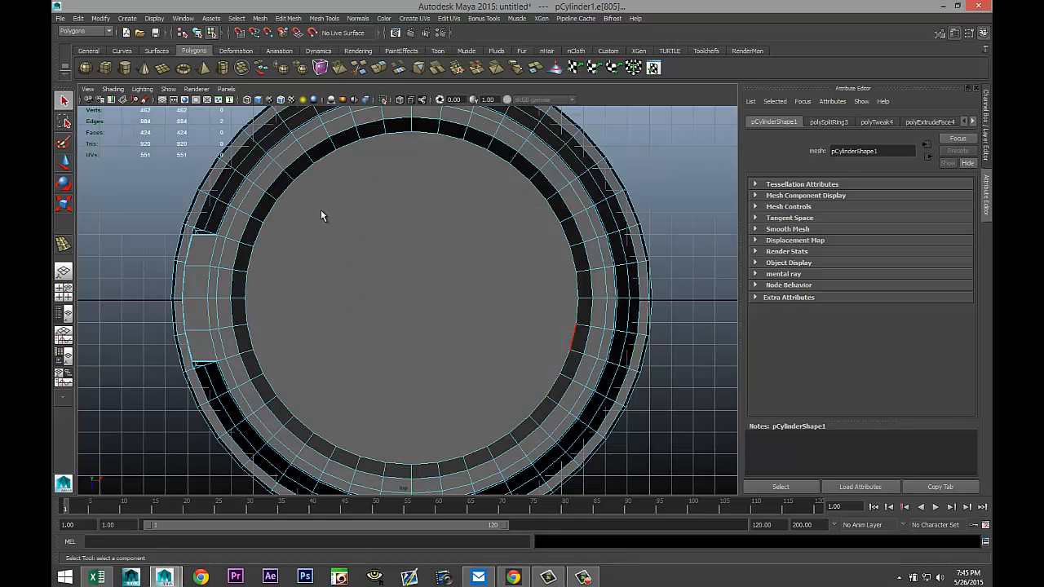
key(4)
scroll(333, 251, down, 3)
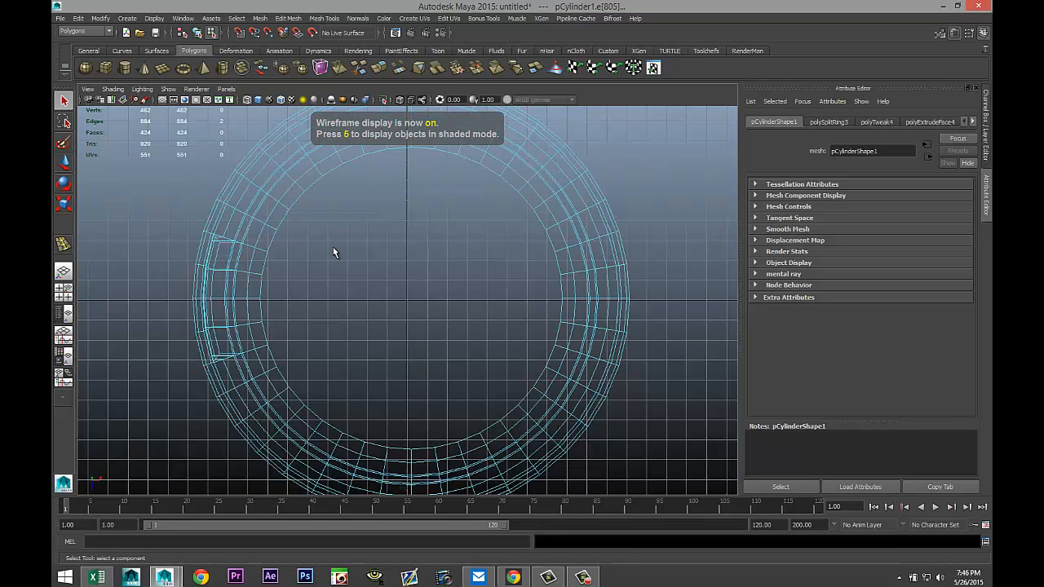
key(w)
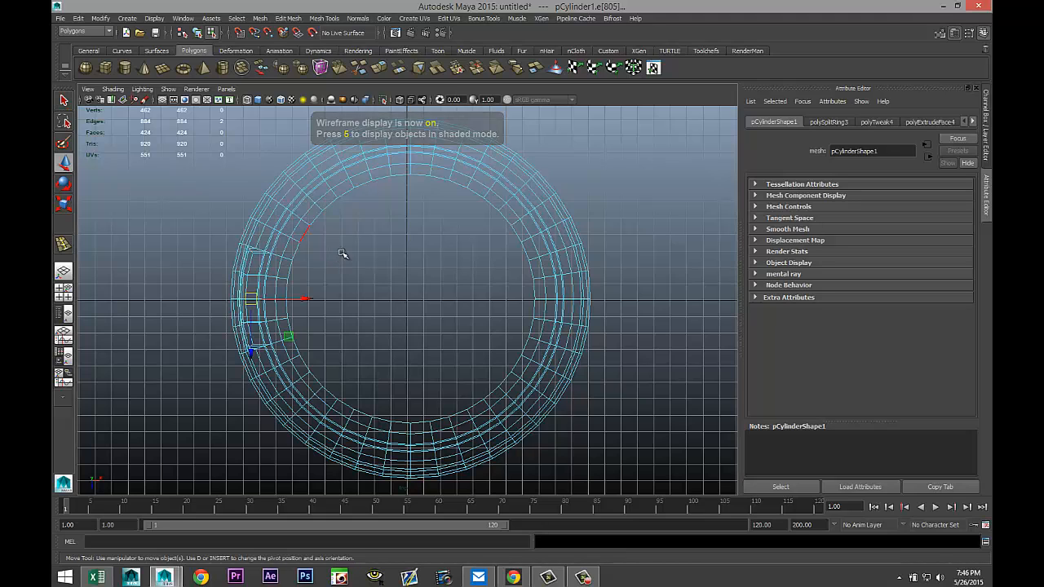
mouse_move(307, 300)
mouse_down()
mouse_move(285, 299)
mouse_move(294, 300)
mouse_up()
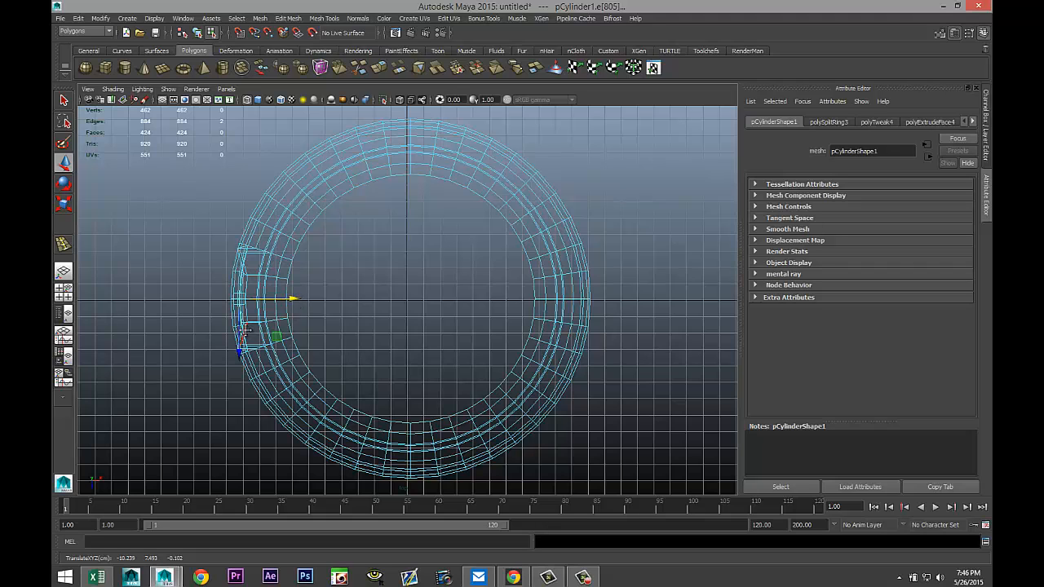
alt+middle_drag(245, 331, 431, 328)
scroll(431, 328, up, 4)
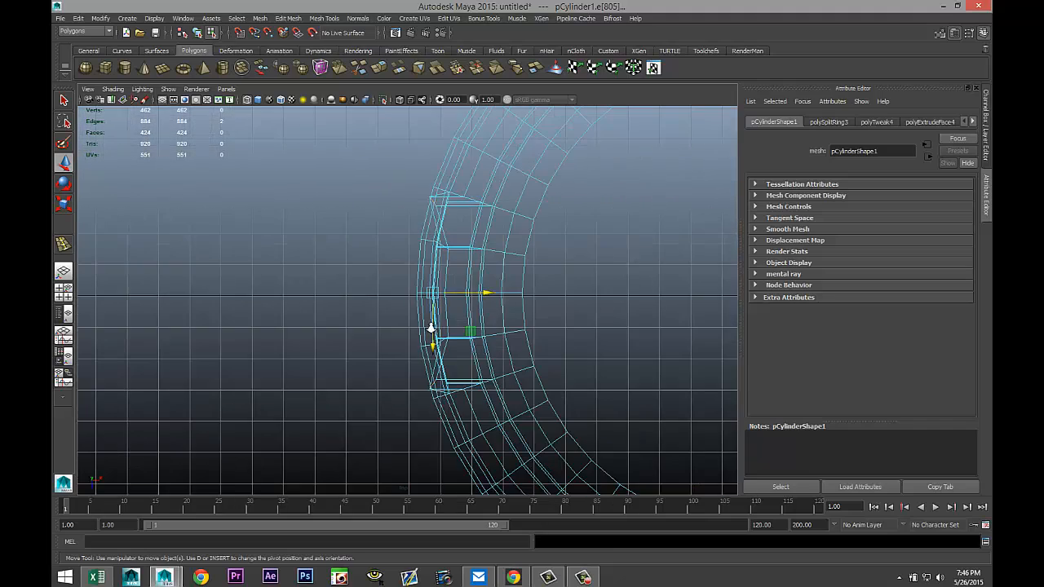
scroll(431, 330, up, 3)
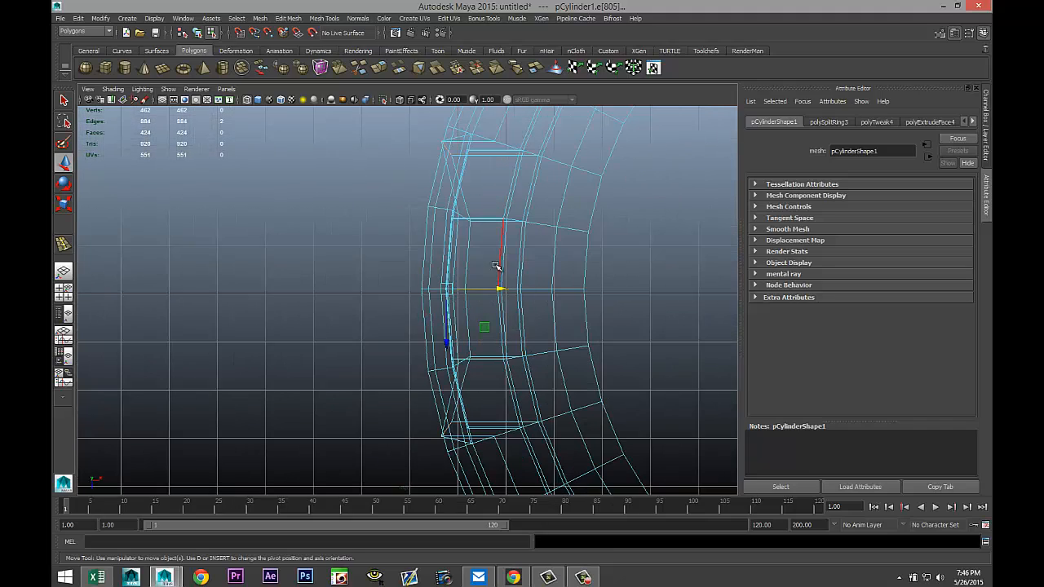
click(62, 297)
key(space)
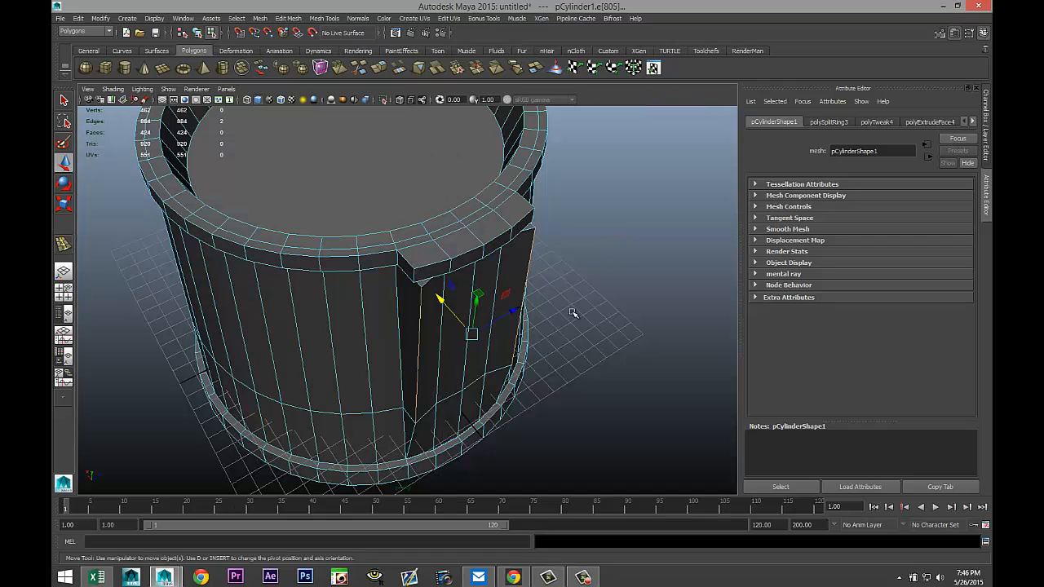
Select the panel's other pair of vertical edges and move them sideways in top view to align them.
mouse_move(574, 313)
alt+mouse_down()
mouse_move(571, 300)
mouse_move(582, 313)
alt+mouse_up()
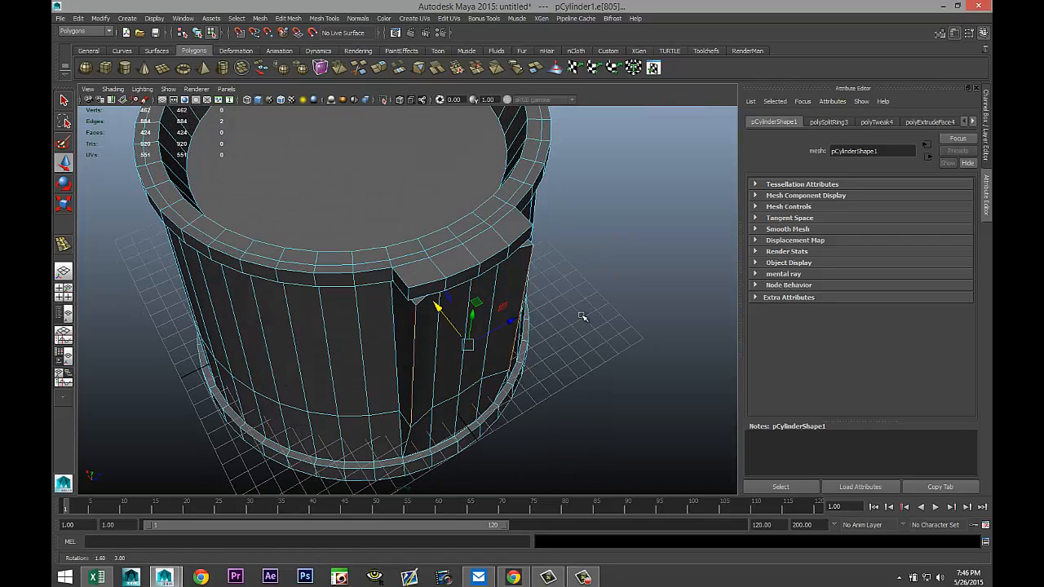
click(437, 307)
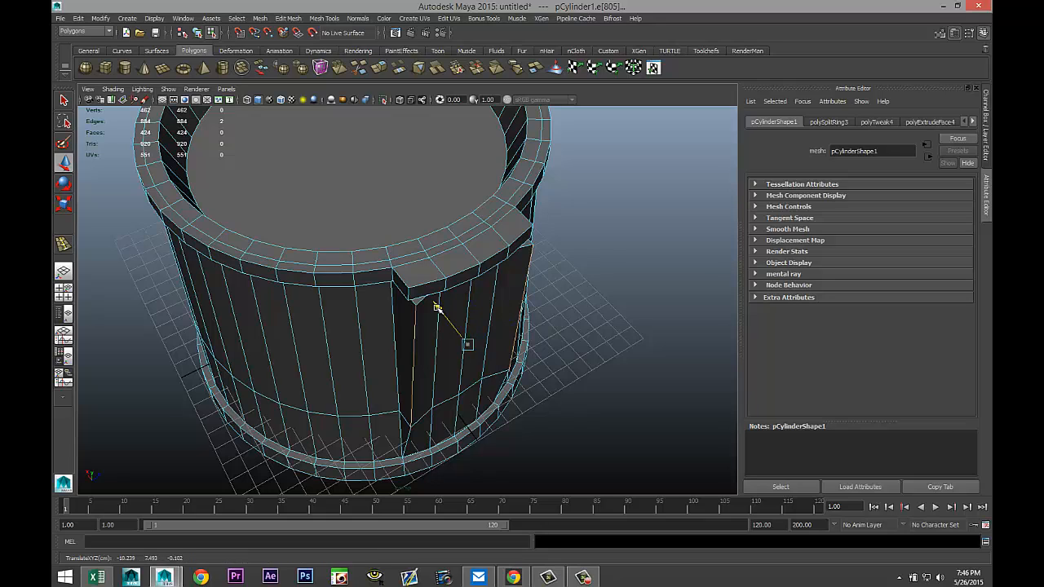
drag(437, 308, 437, 308)
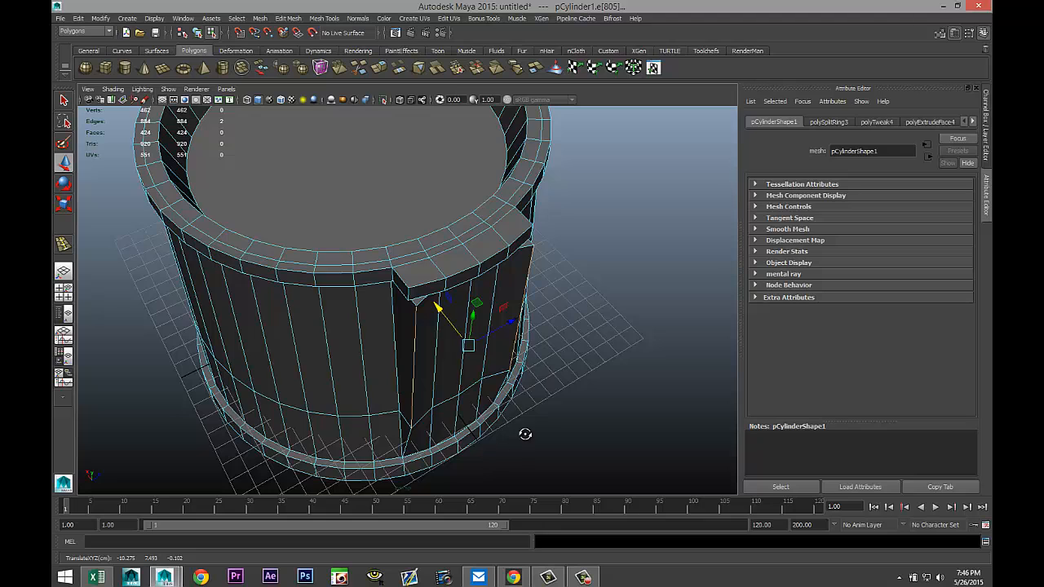
alt+drag(524, 431, 513, 420)
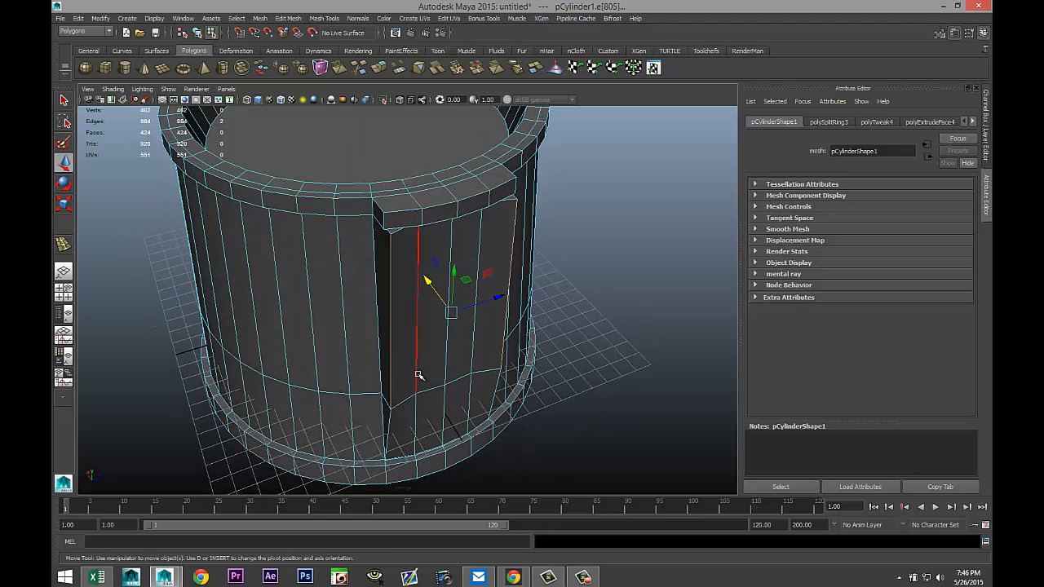
click(417, 378)
shift+click(471, 365)
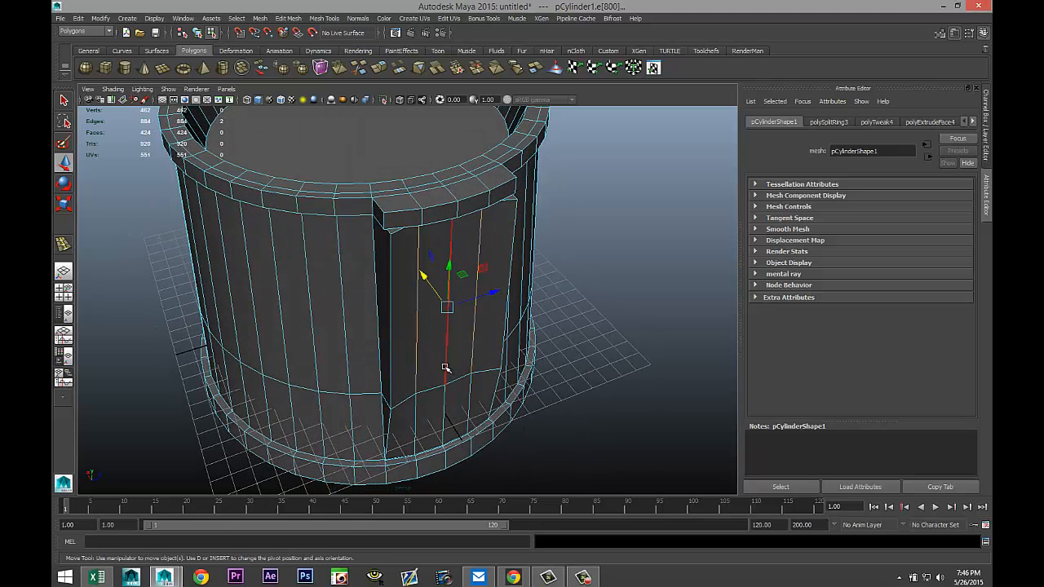
shift+click(445, 368)
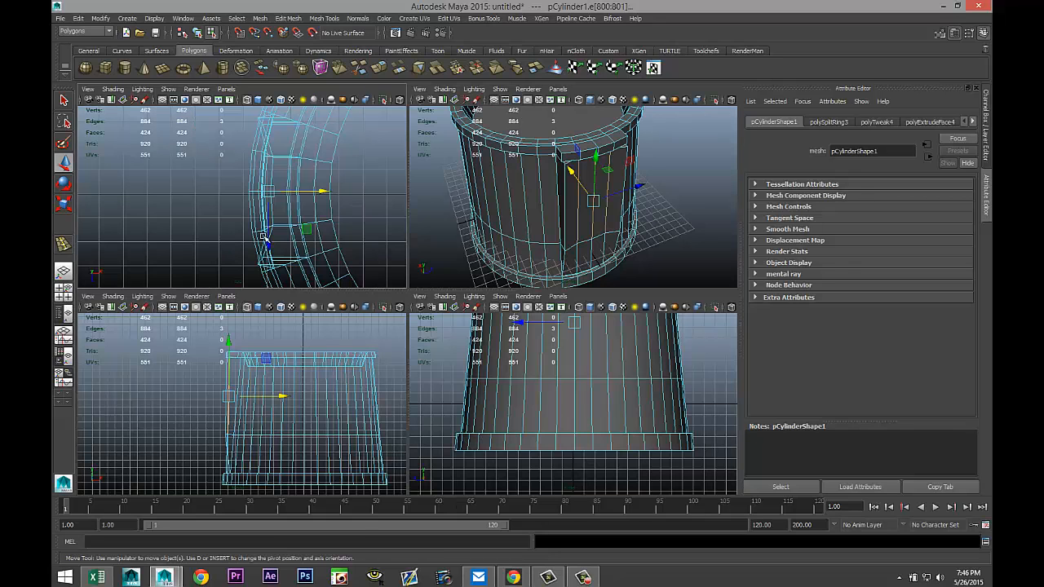
click(63, 291)
key(space)
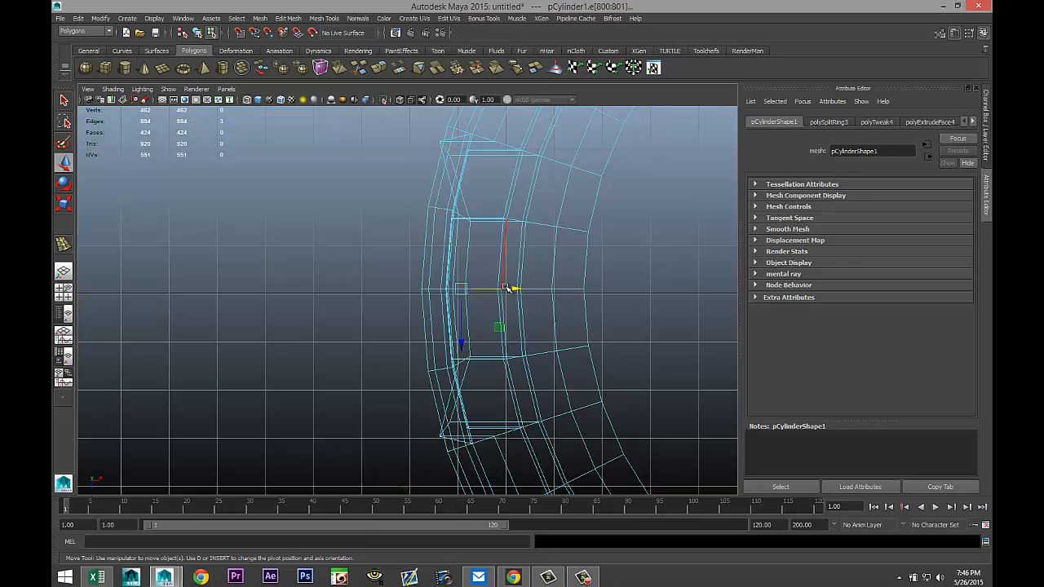
drag(514, 290, 495, 290)
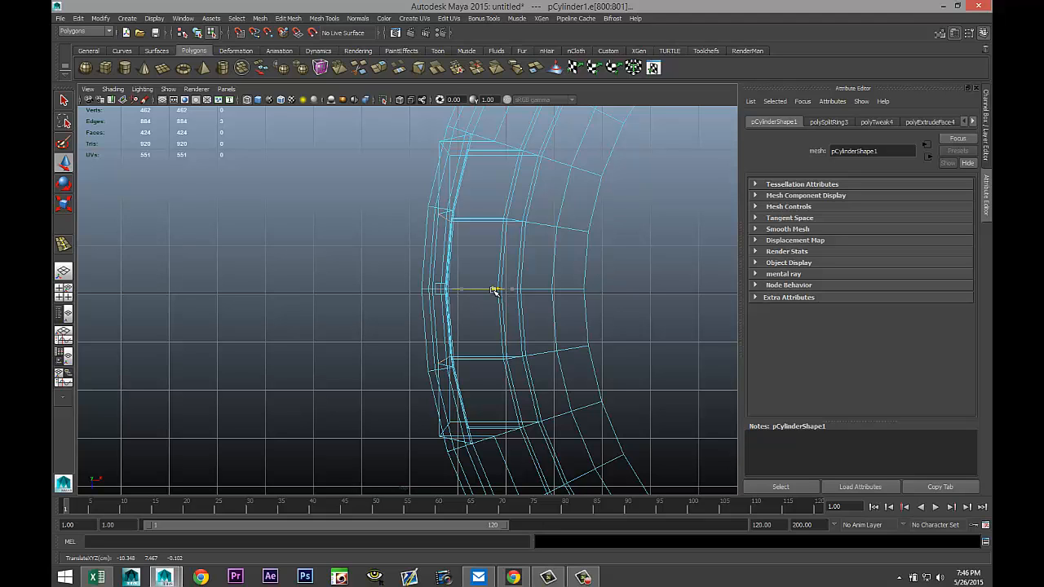
click(63, 291)
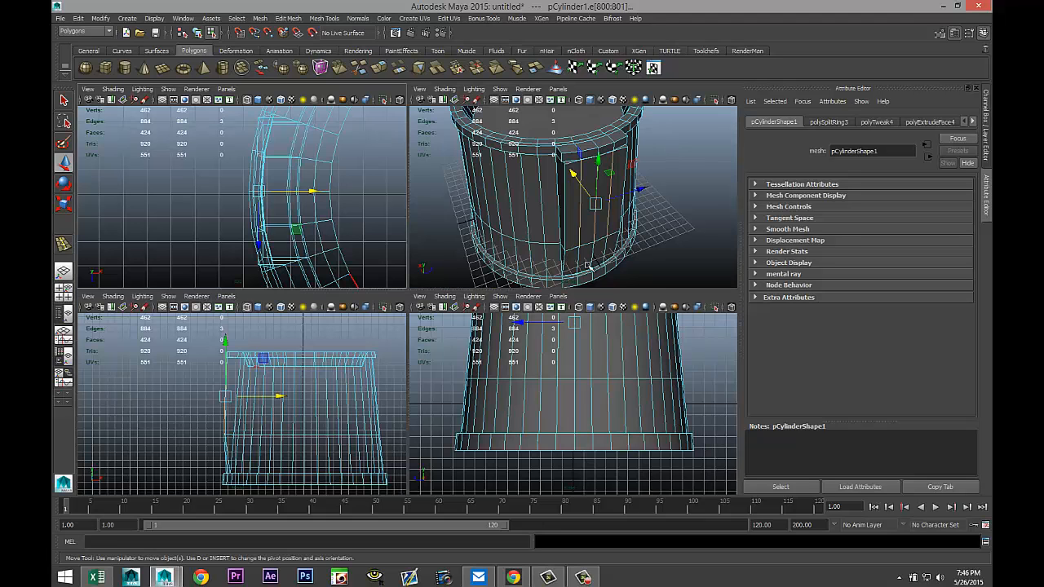
key(space)
From below the rim, nudge an edge of the extruded panel's top with the Move tool.
alt+drag(596, 289, 573, 326)
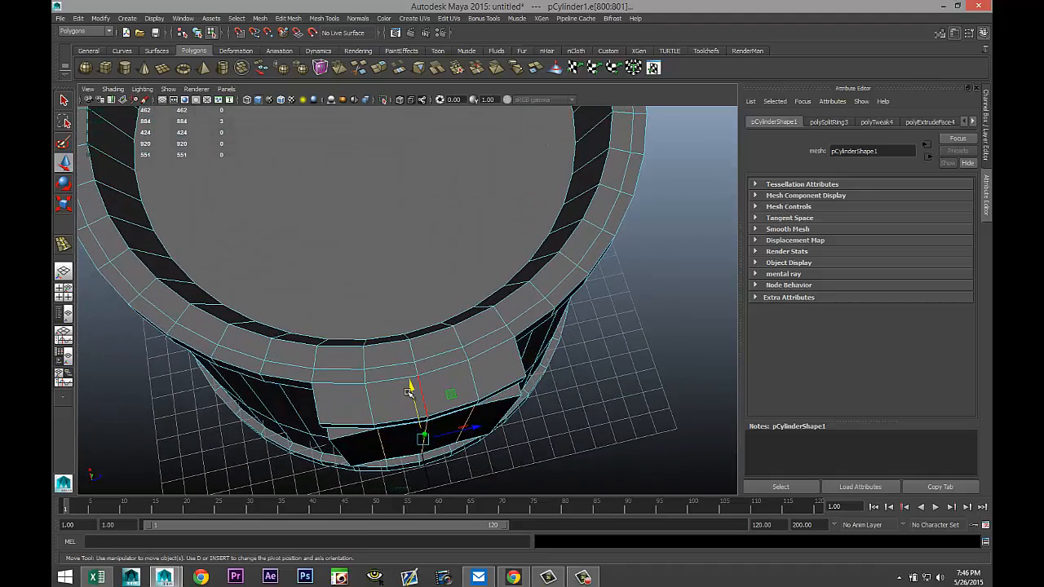
drag(412, 387, 410, 387)
click(428, 427)
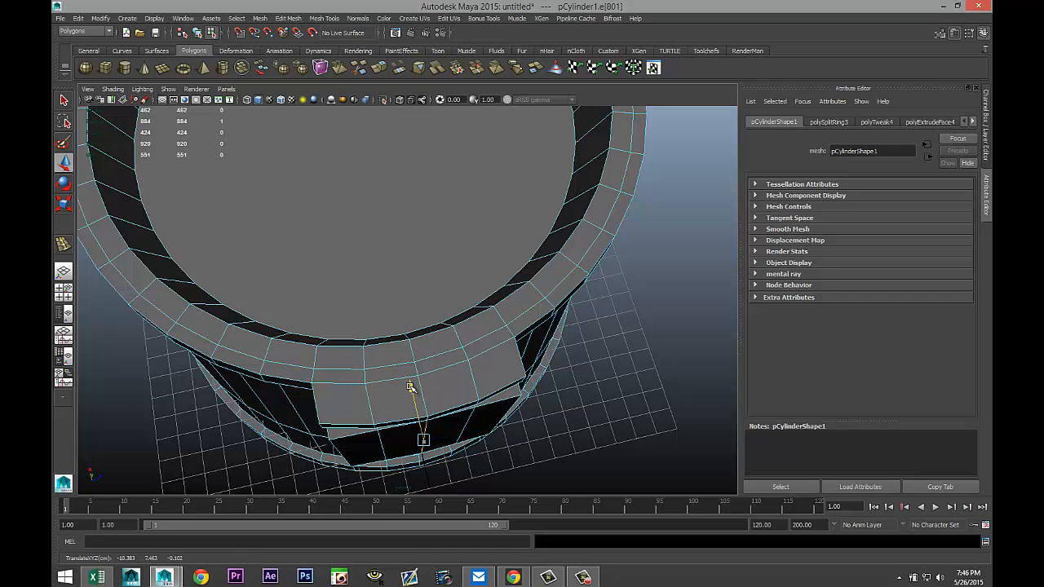
alt+drag(626, 457, 610, 396)
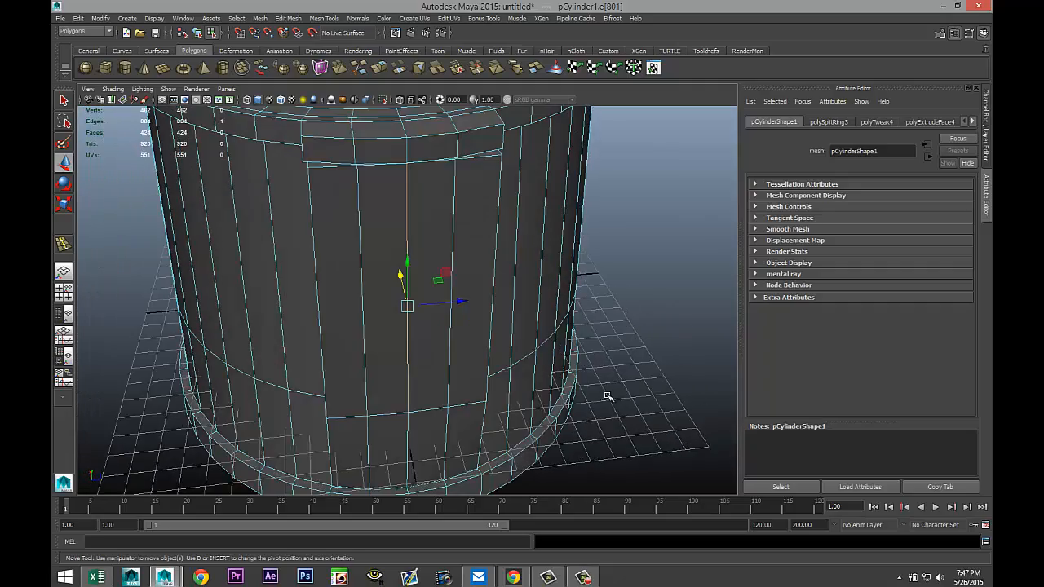
alt+middle_drag(600, 389, 628, 469)
alt+drag(624, 437, 598, 447)
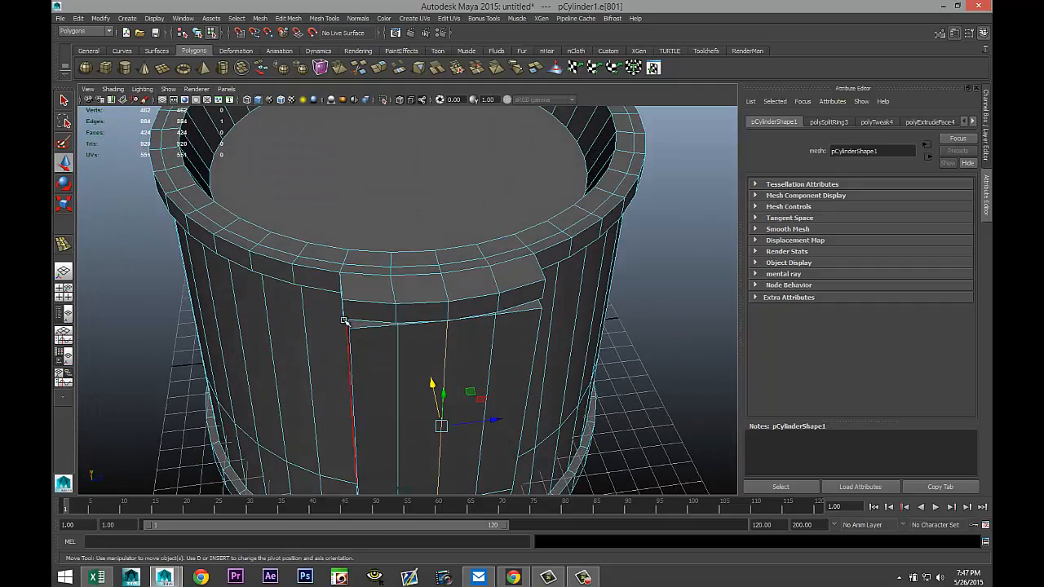
Move the edges where the extruded panel meets the rim slightly to close the gap, then clear the selection.
click(344, 313)
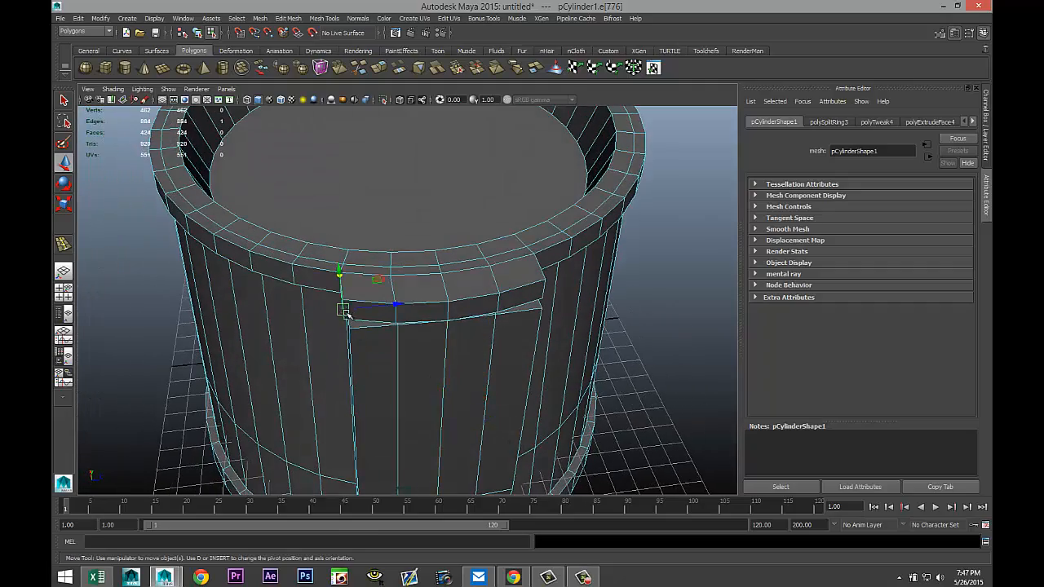
click(544, 291)
alt+drag(553, 359, 562, 353)
drag(493, 267, 500, 276)
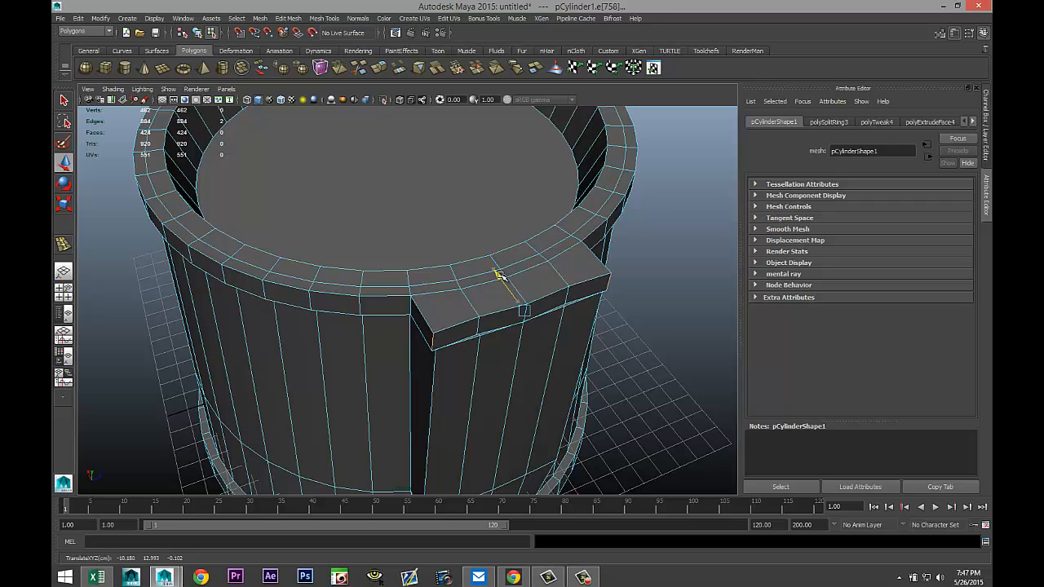
click(480, 325)
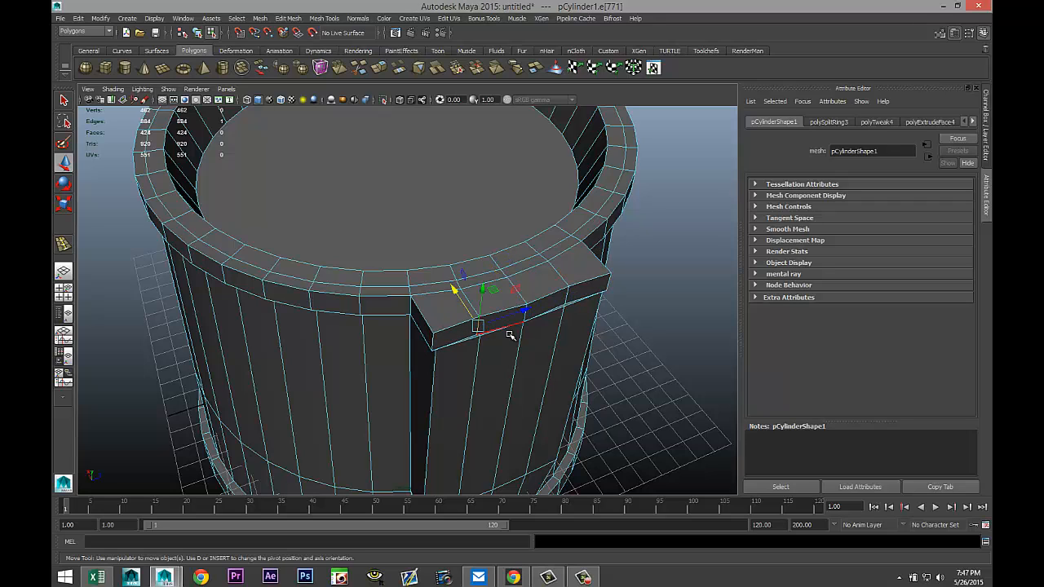
click(566, 299)
drag(497, 274, 498, 277)
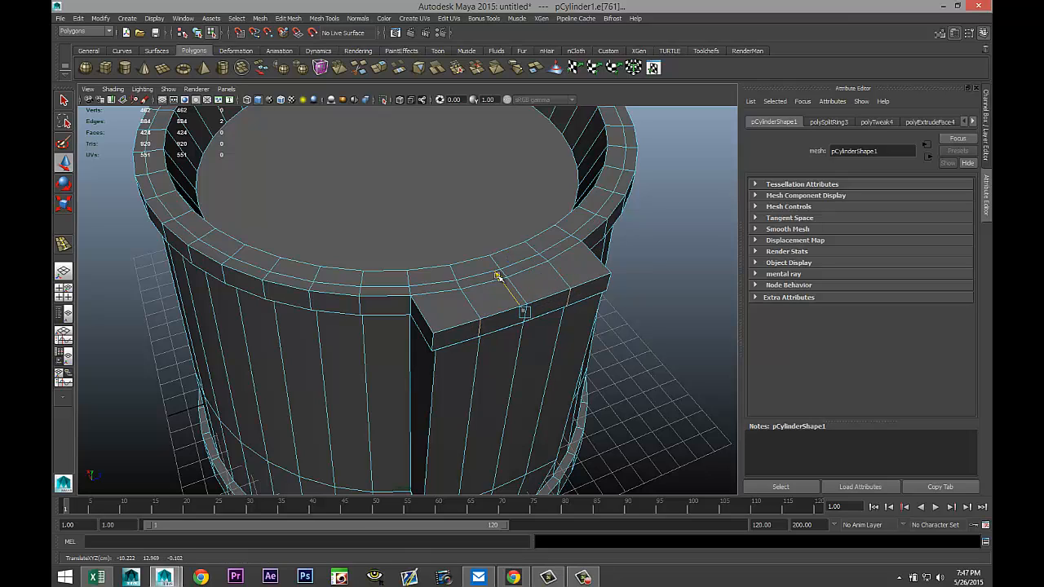
drag(497, 275, 497, 277)
click(634, 349)
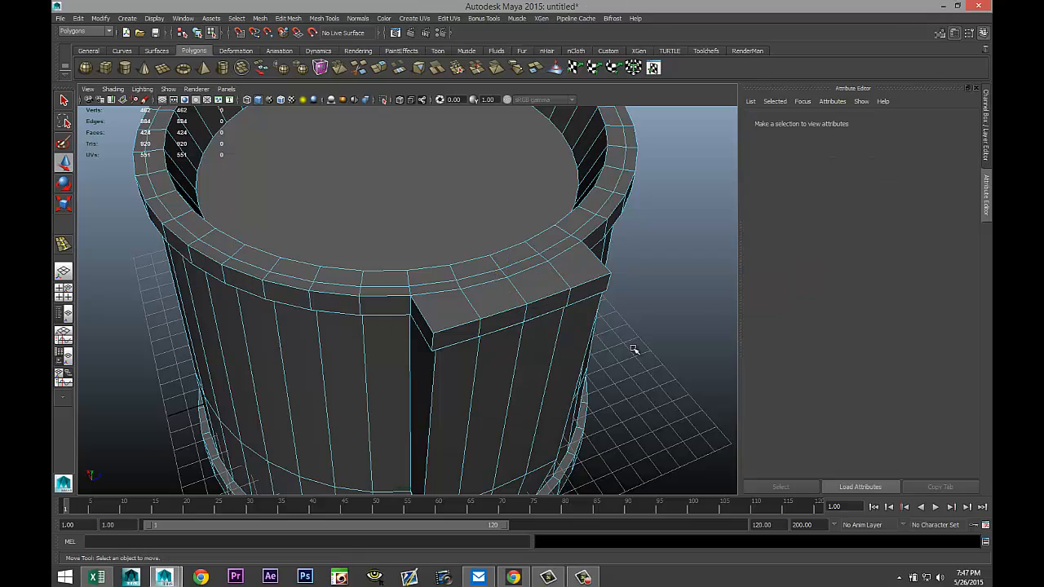
Orbit and zoom around the hat body to inspect the extruded front panel.
alt+drag(623, 343, 601, 317)
alt+middle_drag(601, 317, 557, 267)
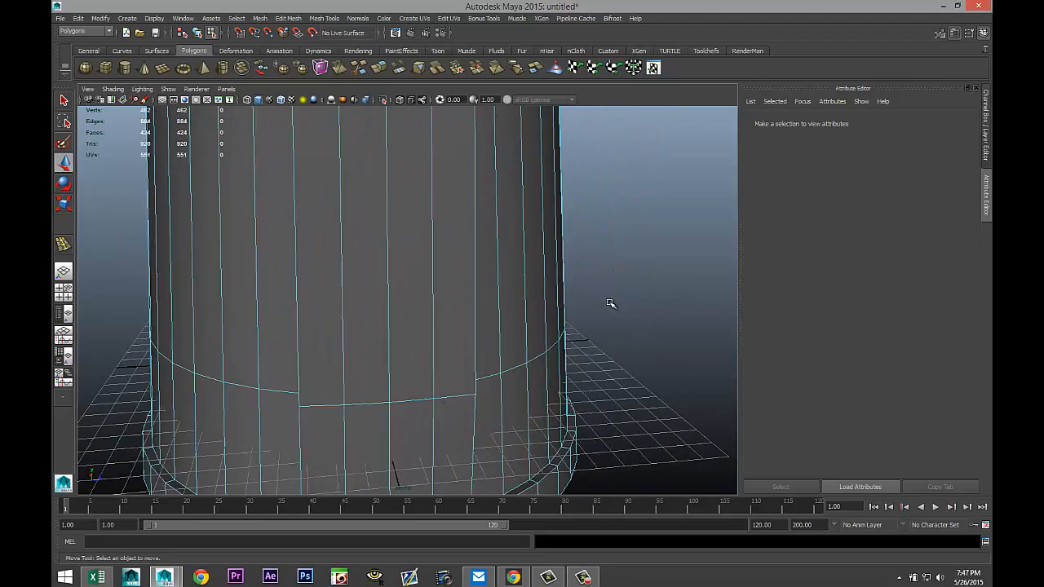
scroll(613, 302, down, 3)
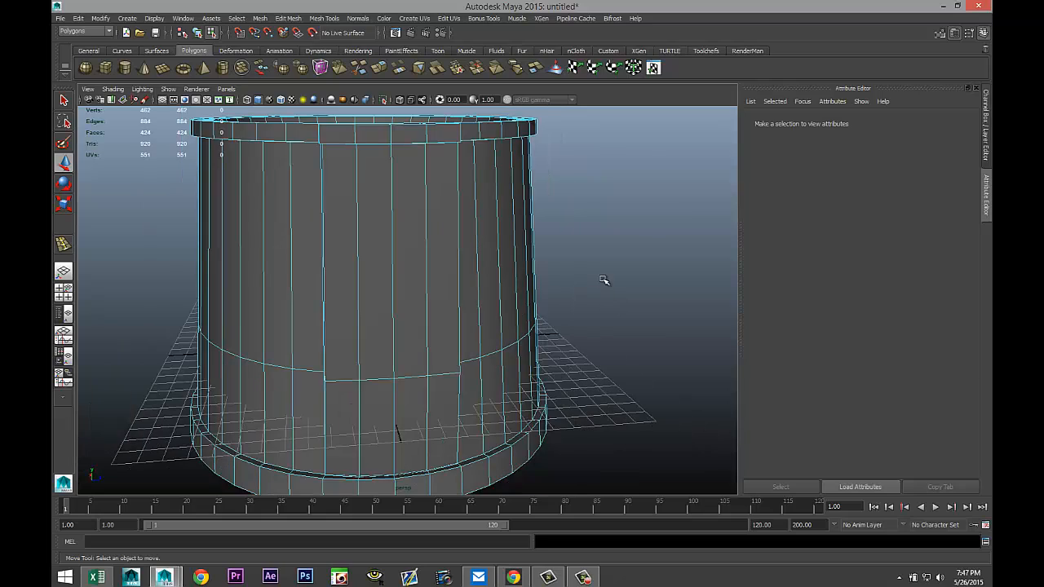
mouse_move(604, 281)
alt+mouse_down()
mouse_move(592, 269)
mouse_move(597, 288)
alt+mouse_up()
alt+drag(596, 288, 593, 288)
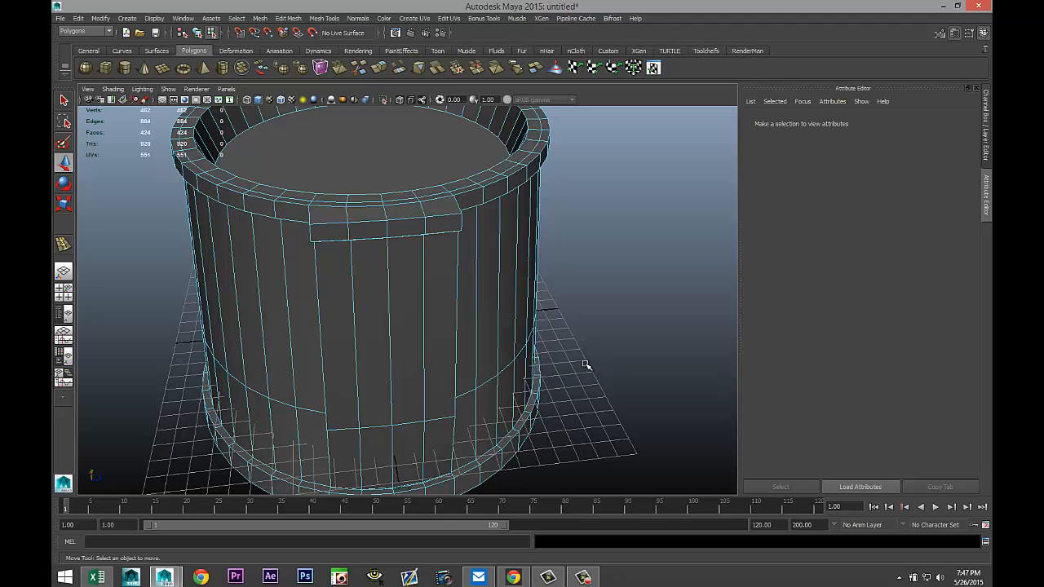
mouse_move(585, 360)
alt+mouse_down()
mouse_move(571, 348)
mouse_move(585, 367)
mouse_move(604, 362)
alt+mouse_up()
alt+middle_drag(604, 362, 566, 338)
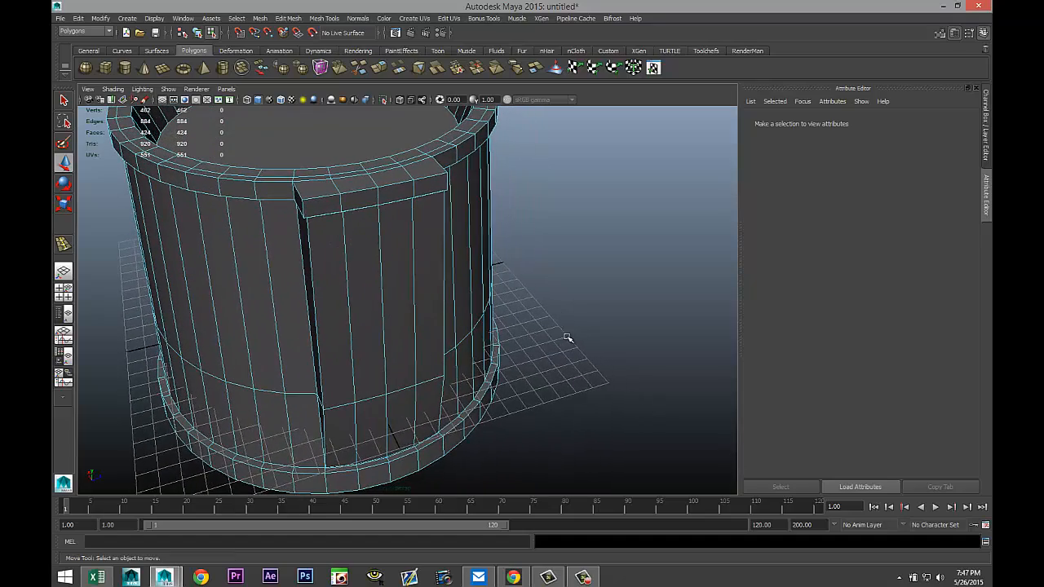
scroll(557, 334, down, 3)
Create a new polygon cylinder, move it beside the hat and rotate it to lie almost horizontally.
click(125, 67)
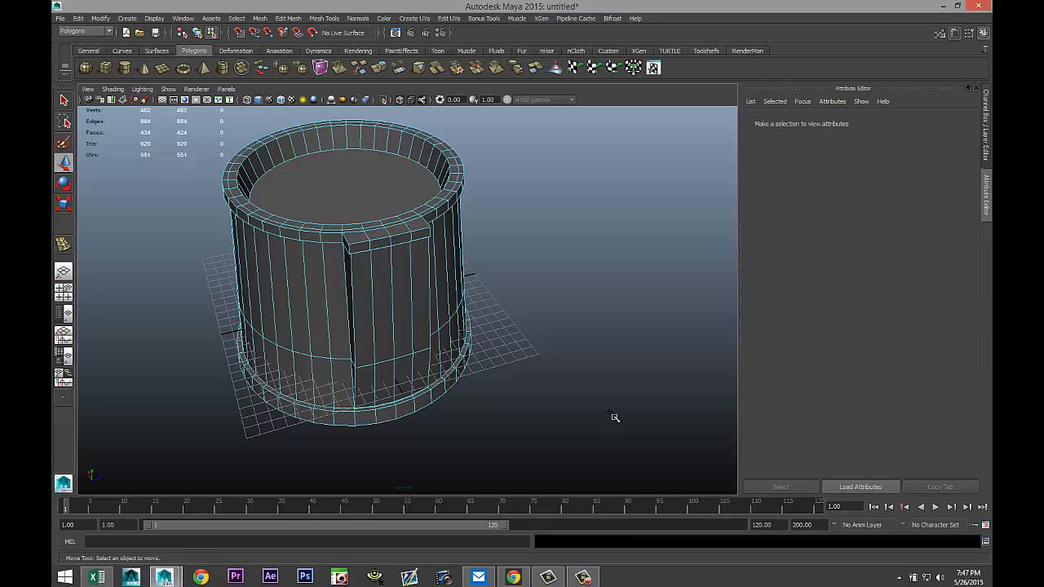
drag(586, 421, 619, 313)
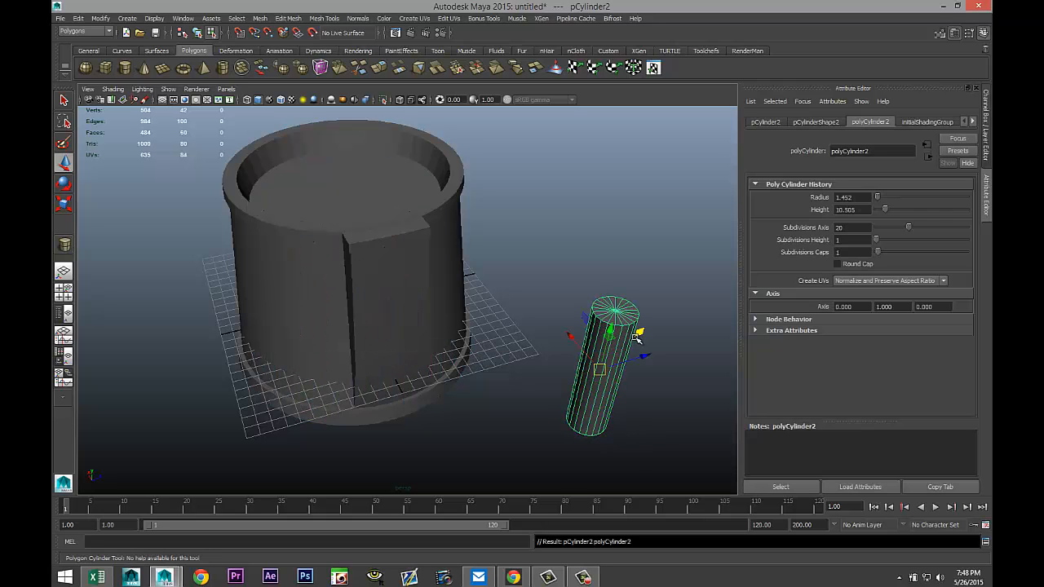
key(e)
drag(626, 356, 659, 428)
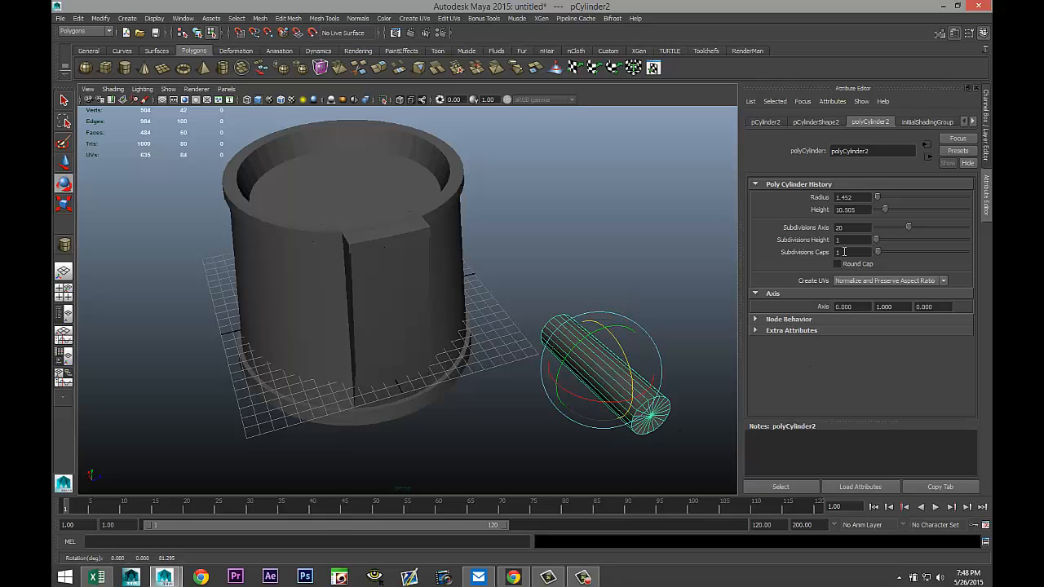
Set the new cylinder's Z rotation to 90 degrees.
click(765, 121)
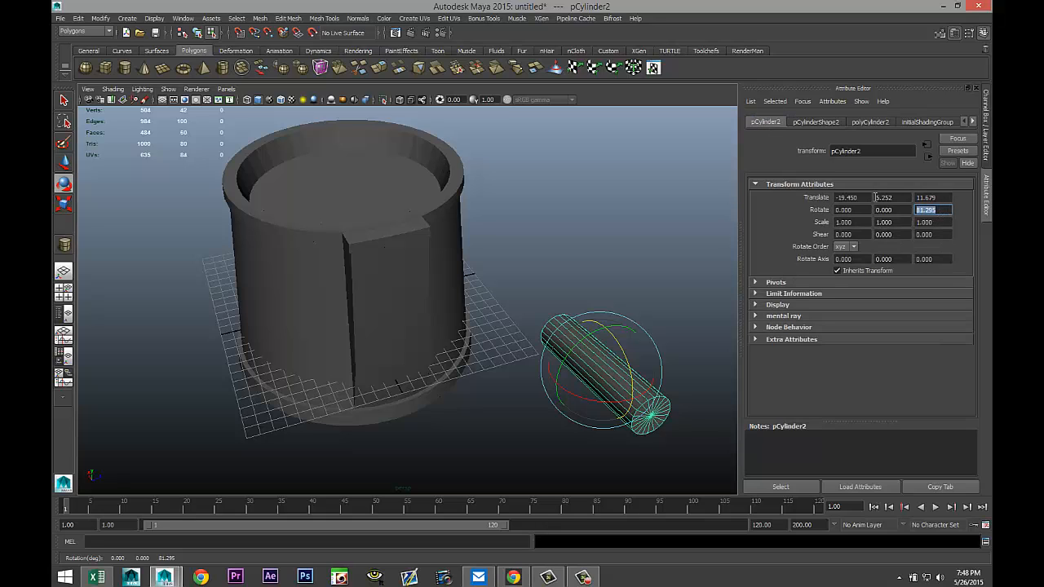
key(Return)
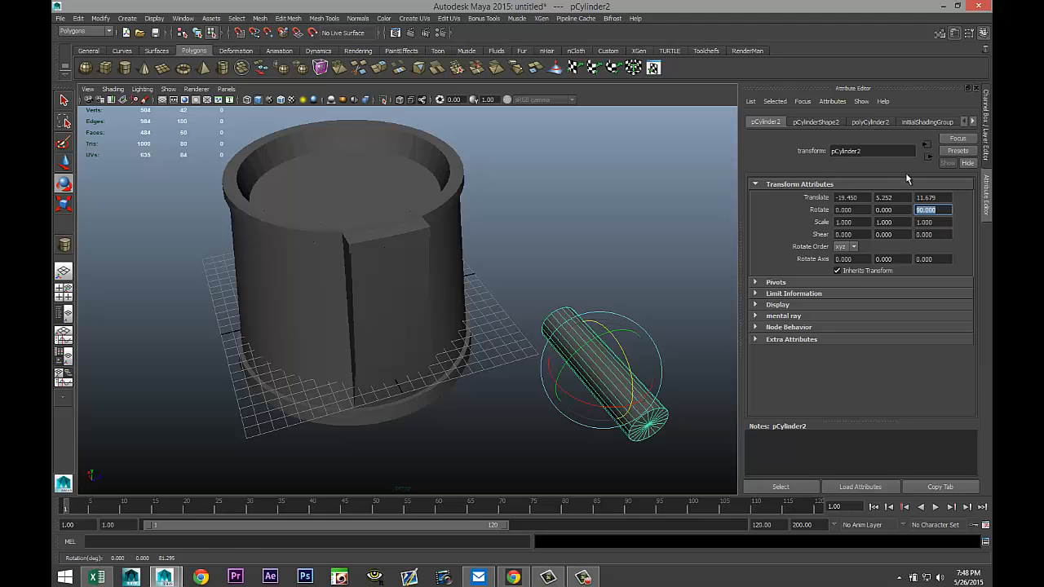
In top view, move the cylinder so it points into the hat's front wall.
click(63, 291)
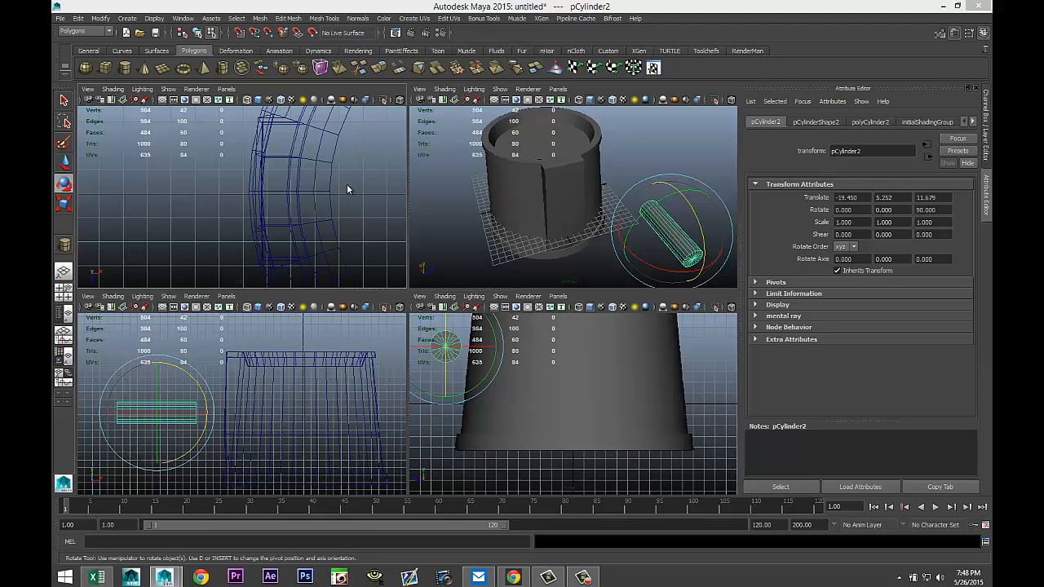
key(space)
scroll(299, 198, down, 5)
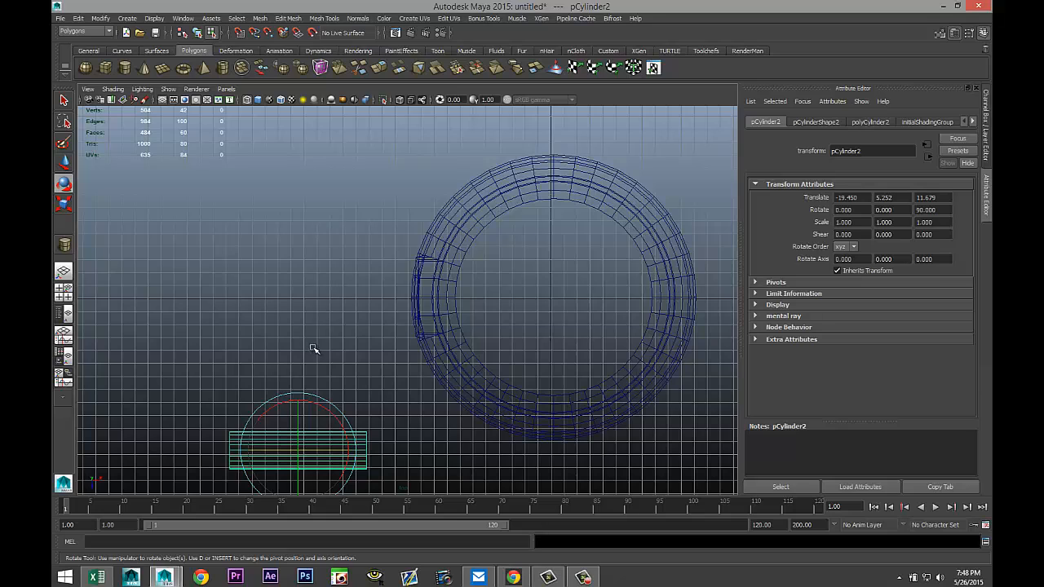
key(w)
drag(298, 478, 298, 312)
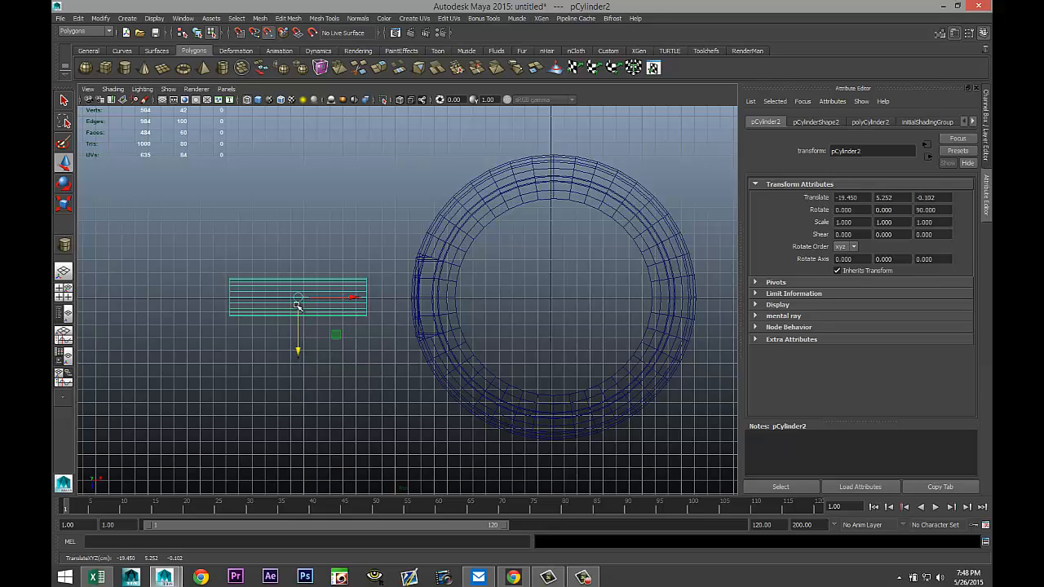
drag(356, 296, 429, 297)
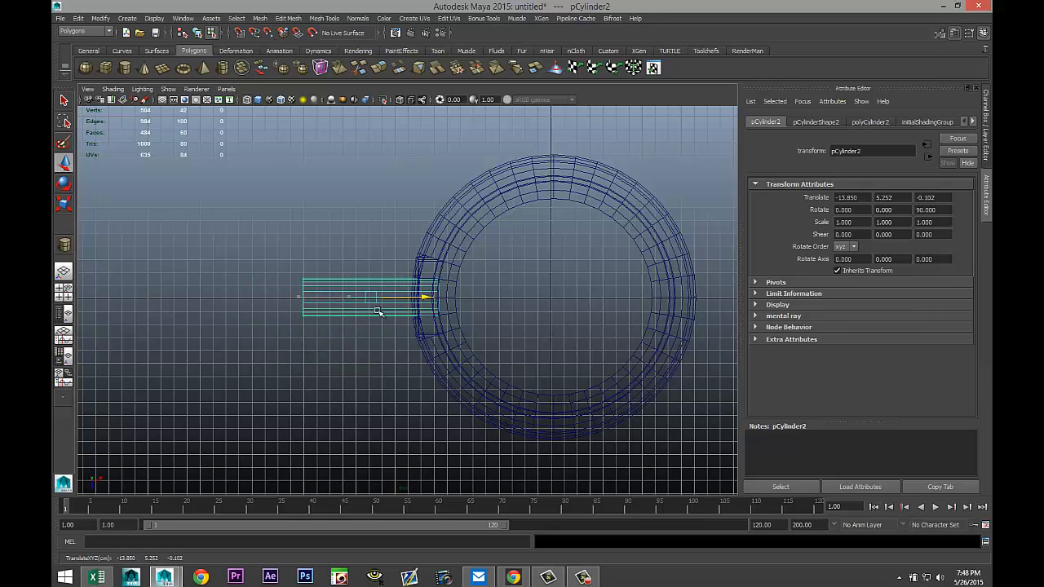
Raise the cylinder so it pierces the upper part of the hat's front panel.
click(64, 293)
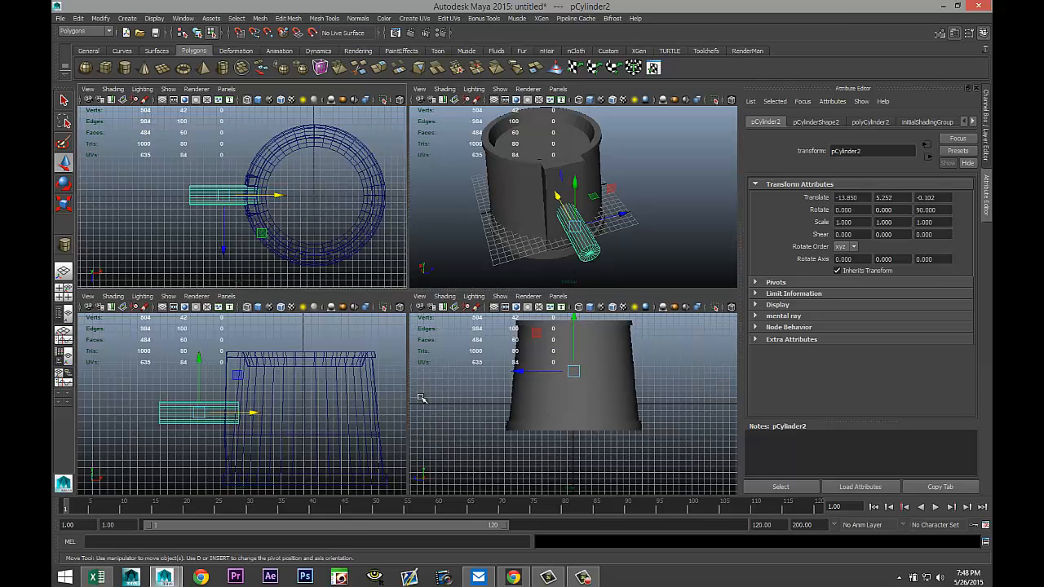
scroll(343, 410, down, 2)
scroll(632, 418, down, 2)
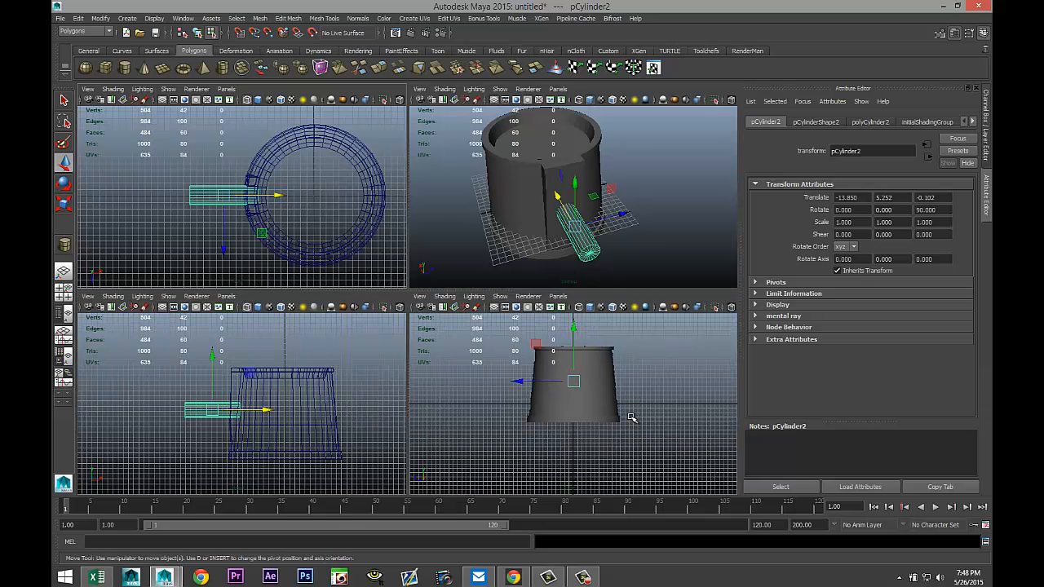
key(space)
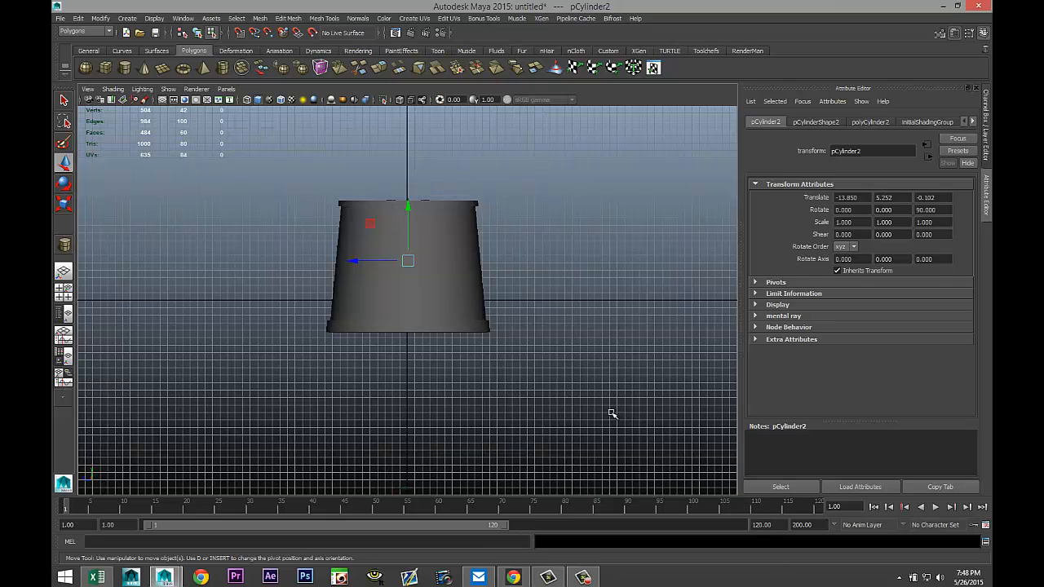
key(4)
scroll(486, 380, up, 2)
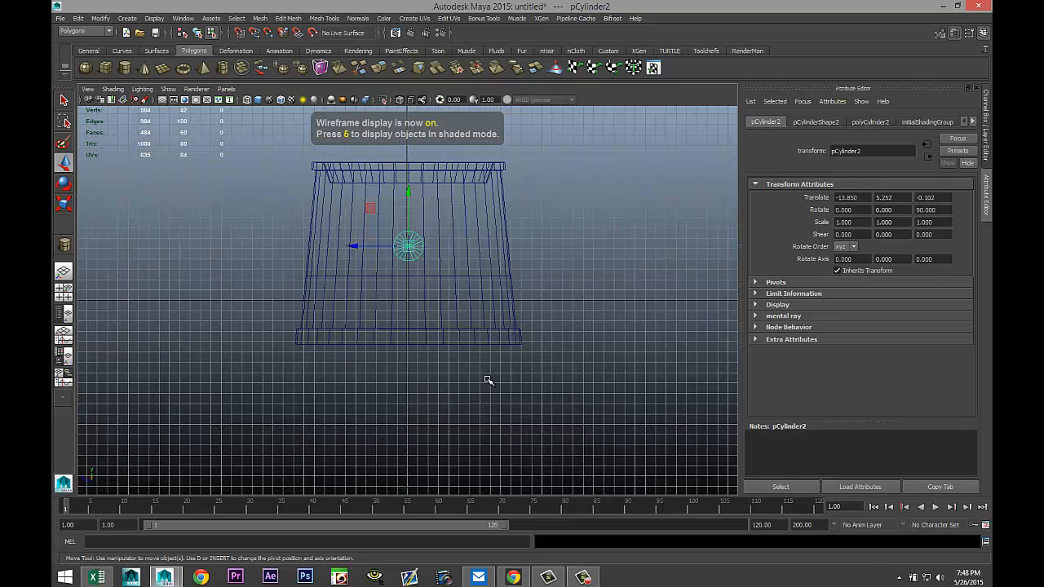
click(64, 295)
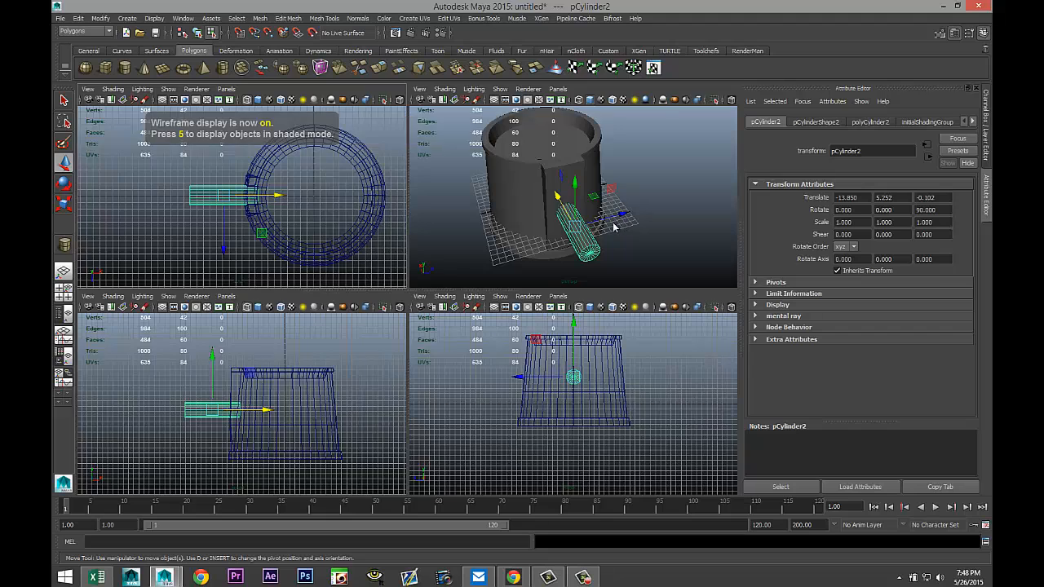
key(space)
mouse_move(582, 277)
alt+mouse_down()
mouse_move(601, 249)
mouse_move(593, 266)
alt+mouse_up()
drag(426, 254, 435, 193)
alt+drag(492, 342, 473, 373)
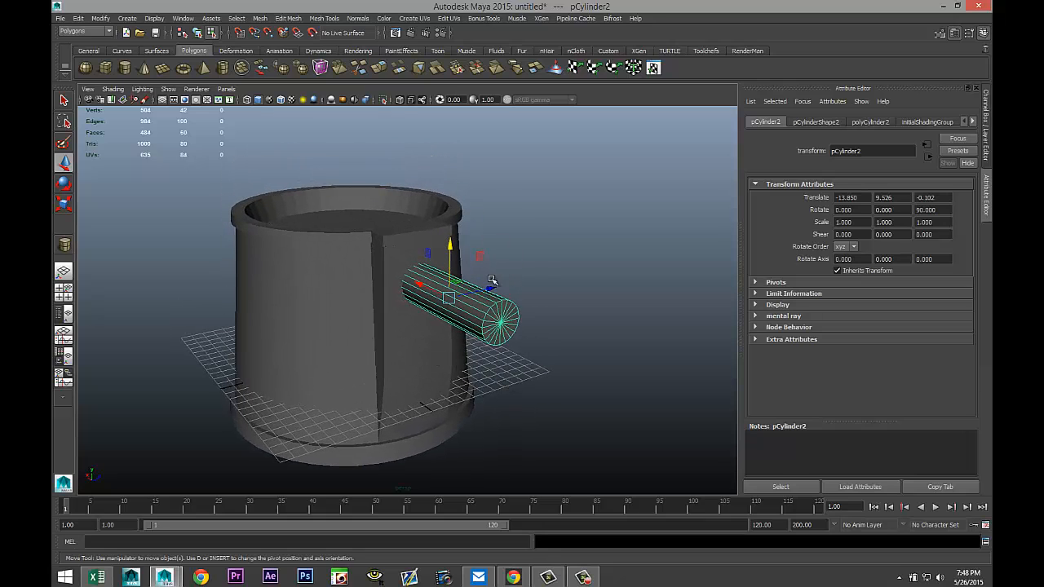
right_drag(395, 344, 404, 309)
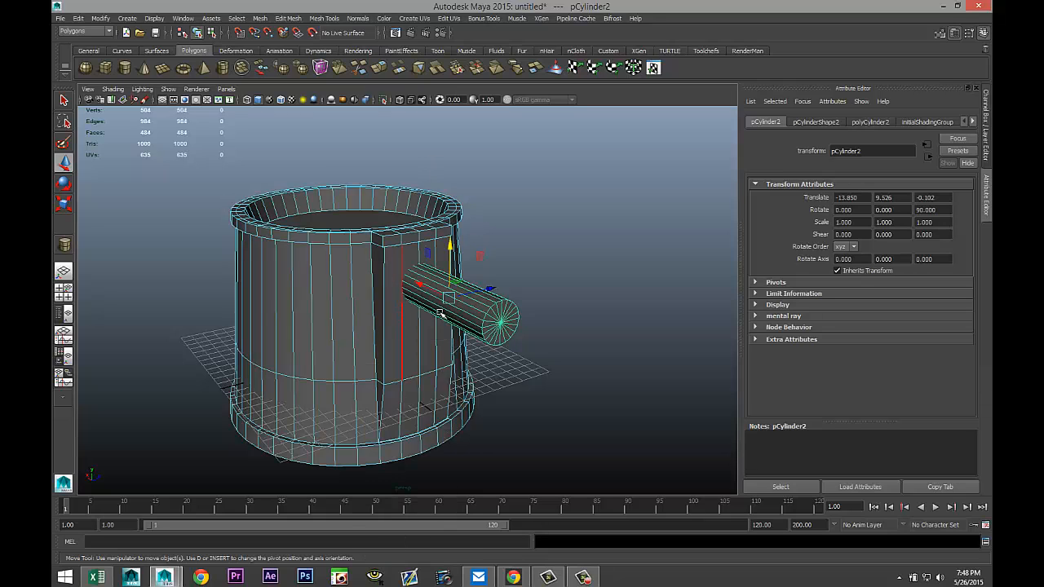
Try a Boolean Difference with the cylinder and hat selected, then undo it.
shift+click(389, 330)
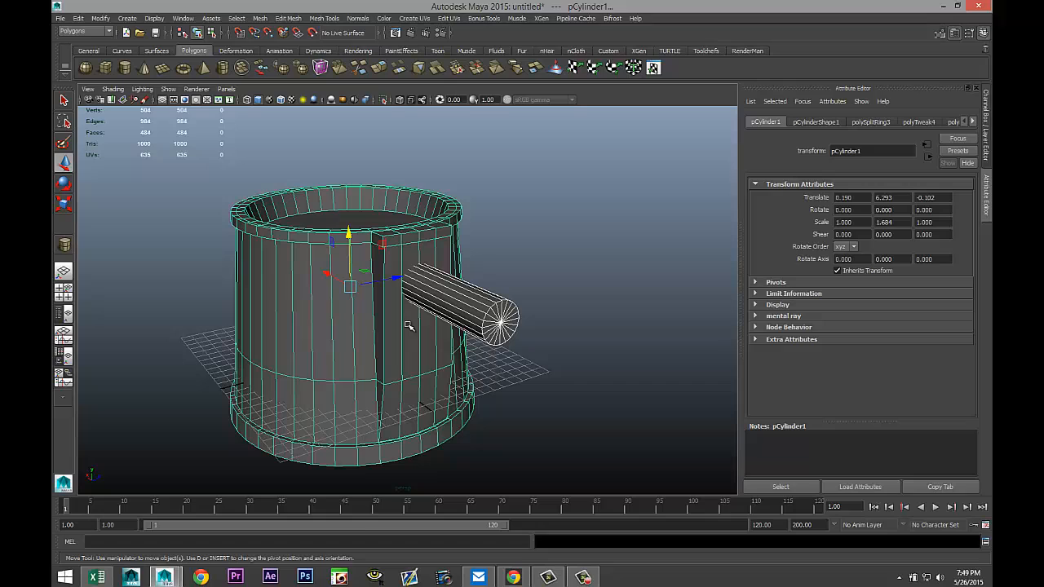
click(324, 18)
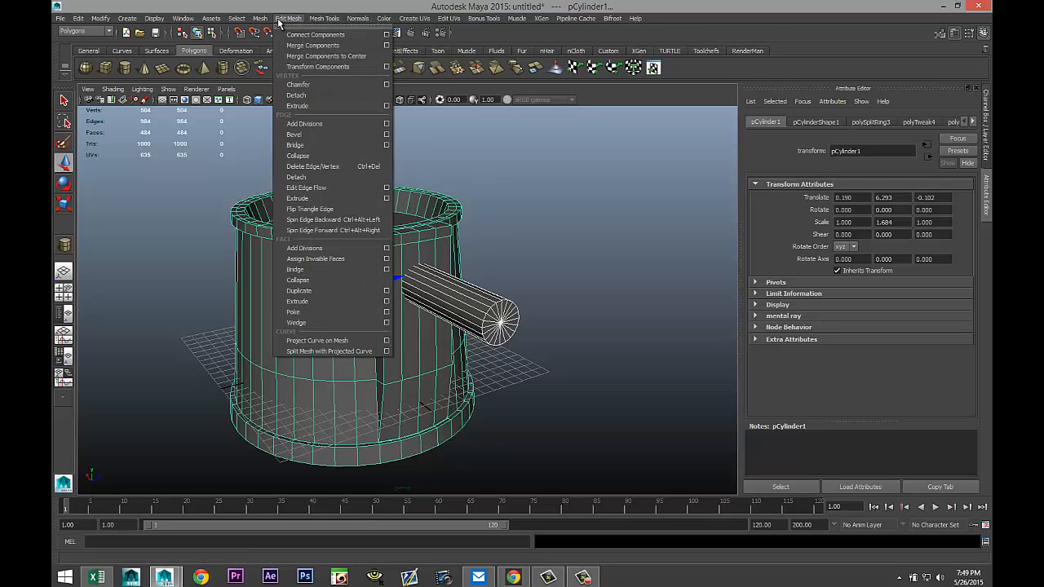
mouse_move(259, 18)
mouse_move(328, 46)
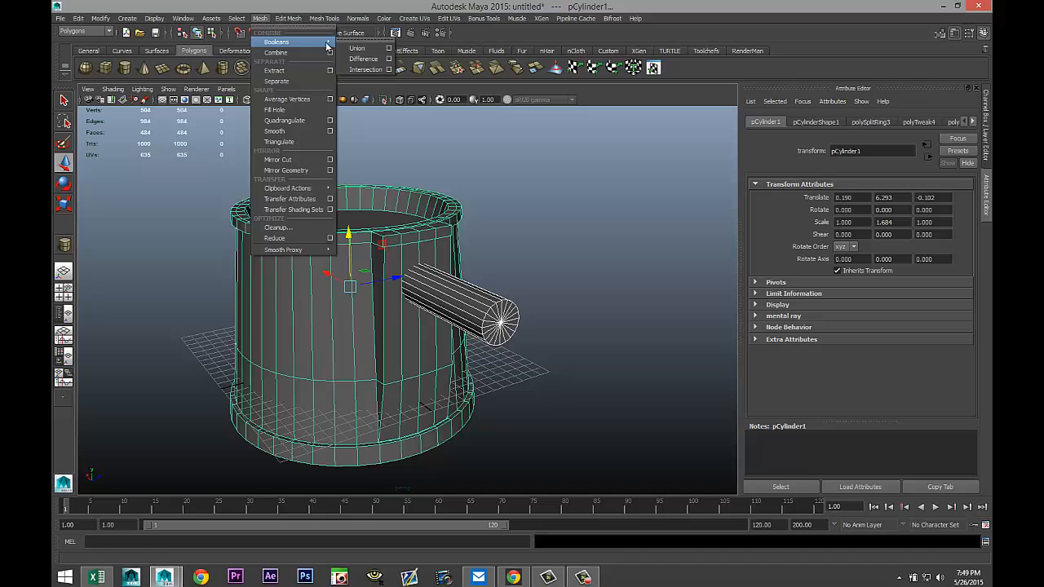
click(365, 59)
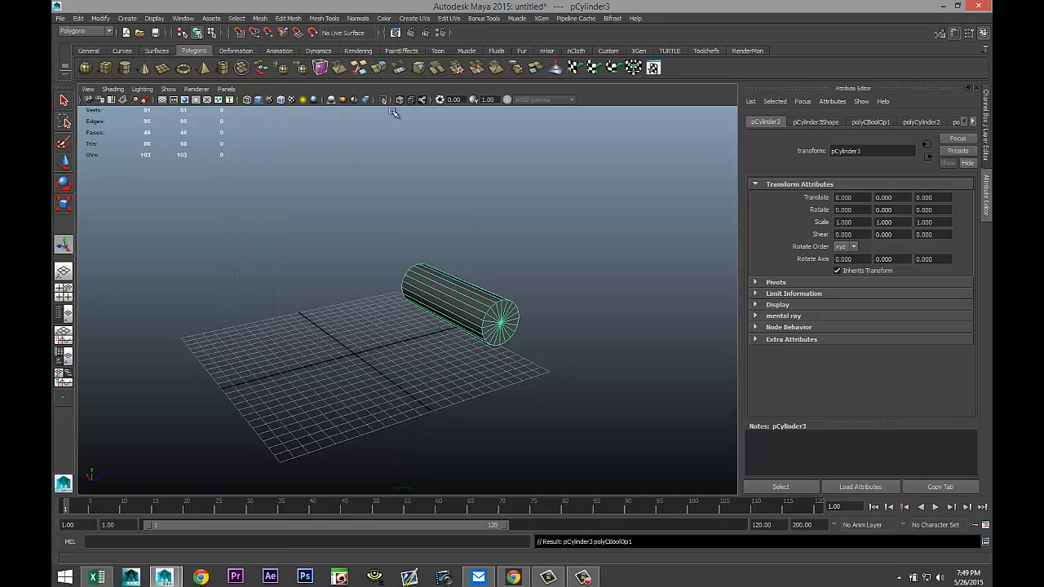
key(ctrl+z)
Select the hat then the cylinder and apply Boolean Difference to cut a round hole in the hat.
click(589, 287)
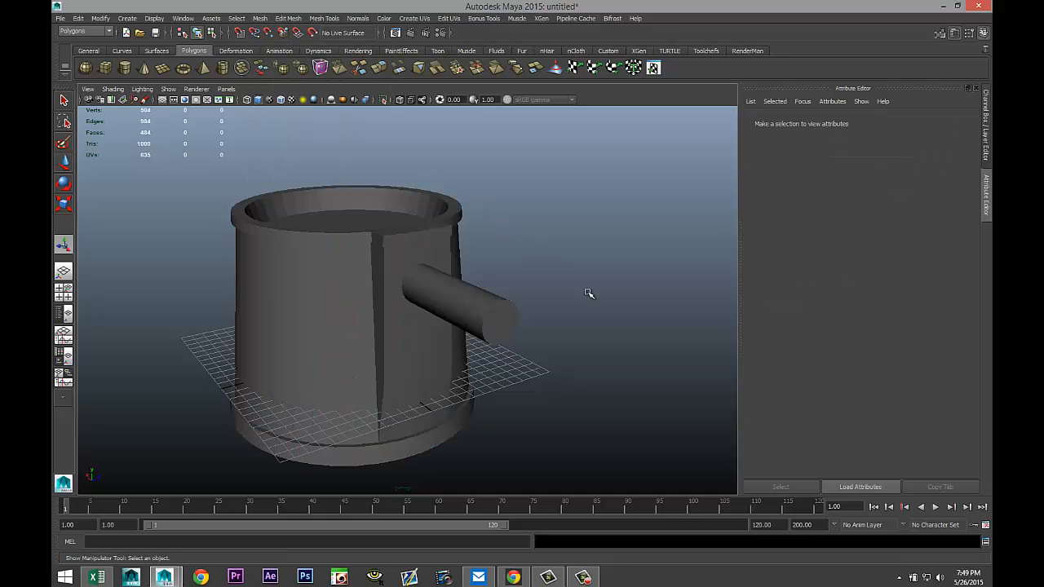
click(380, 240)
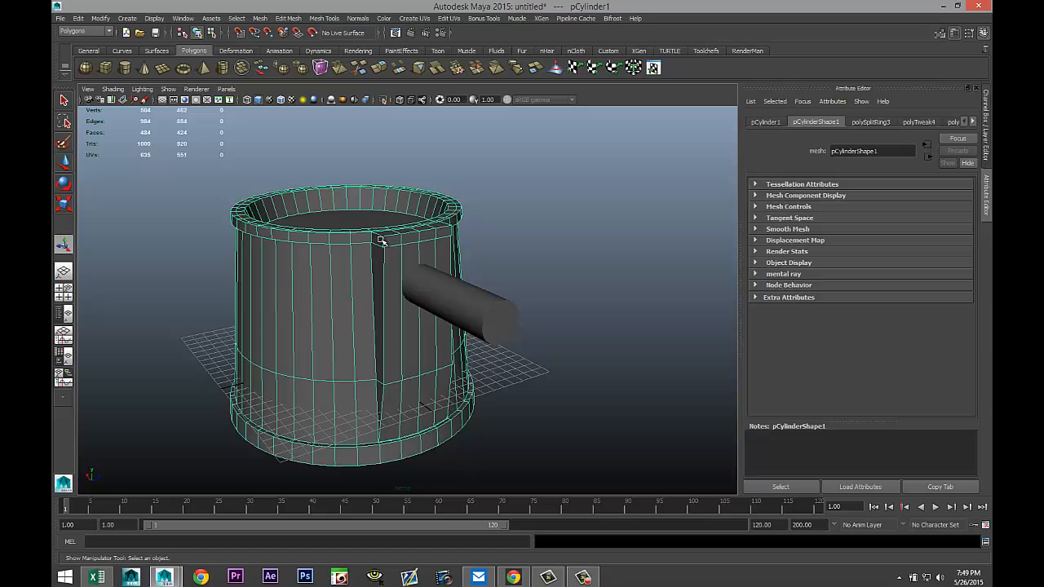
shift+click(486, 305)
click(260, 18)
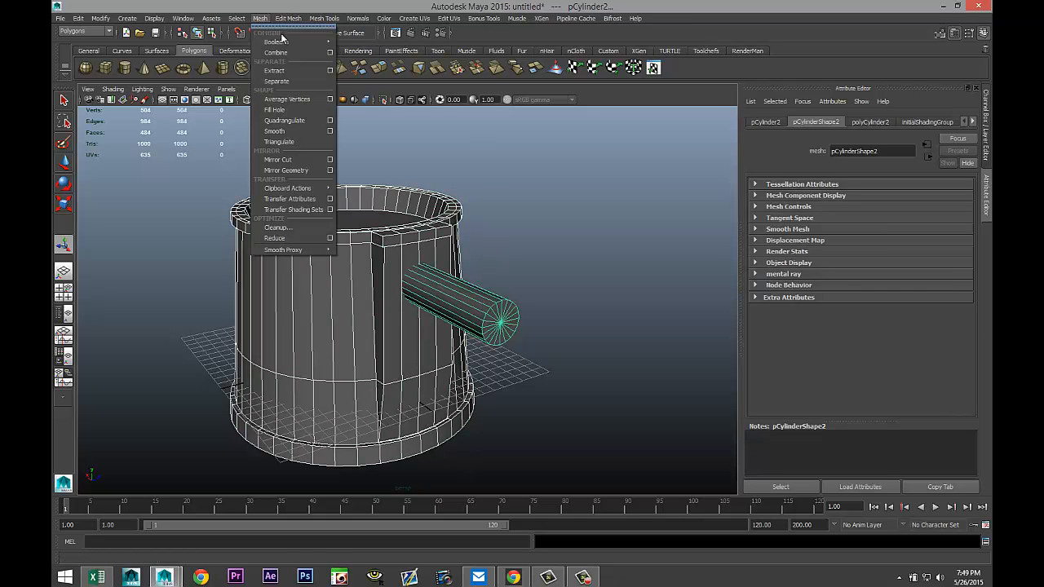
mouse_move(298, 41)
click(368, 54)
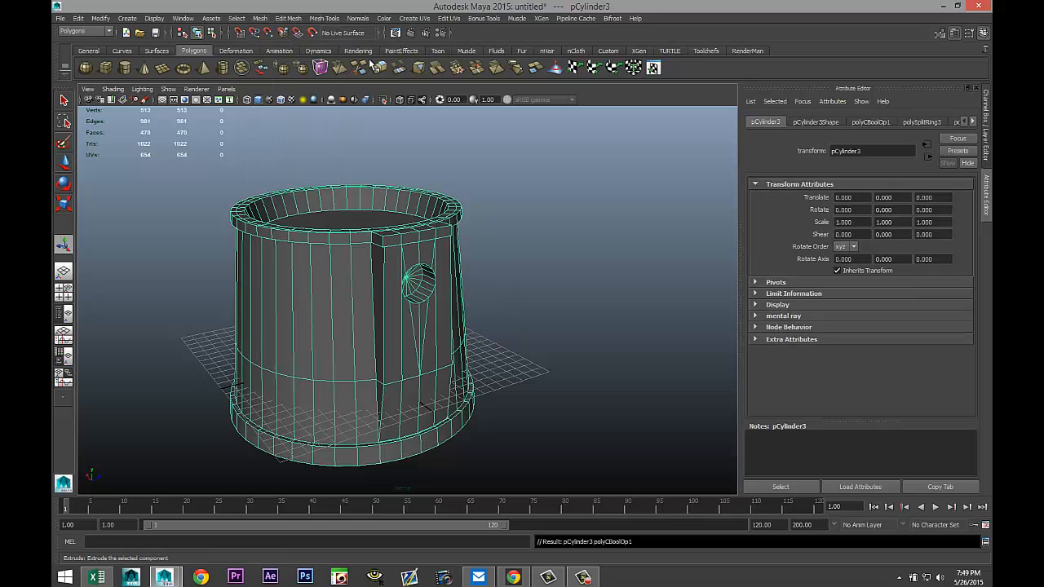
Delete the stray edges running from the round hole across the front panel.
click(533, 277)
scroll(523, 308, up, 2)
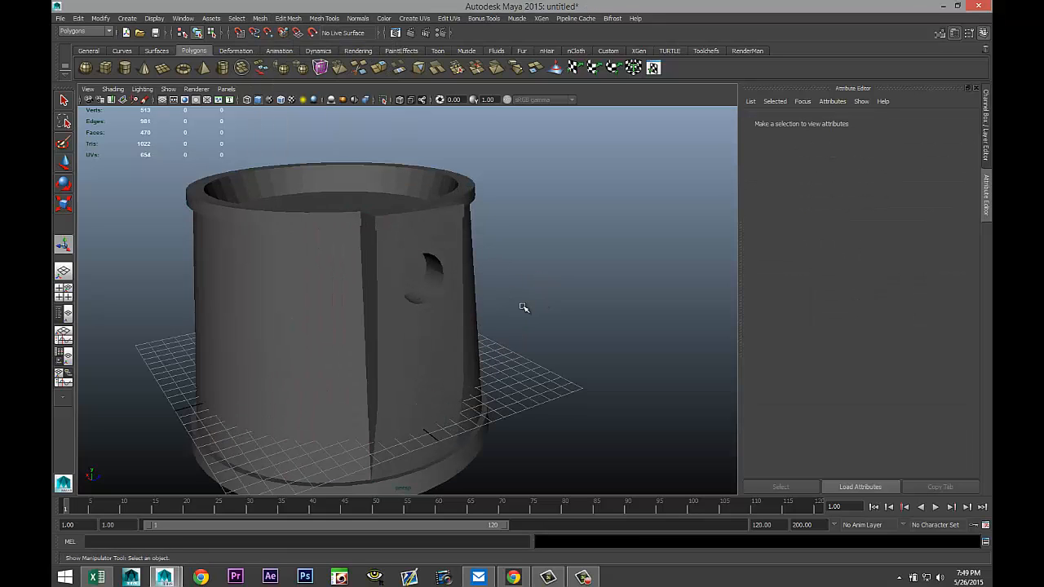
click(448, 319)
alt+drag(599, 331, 576, 327)
scroll(562, 324, up, 3)
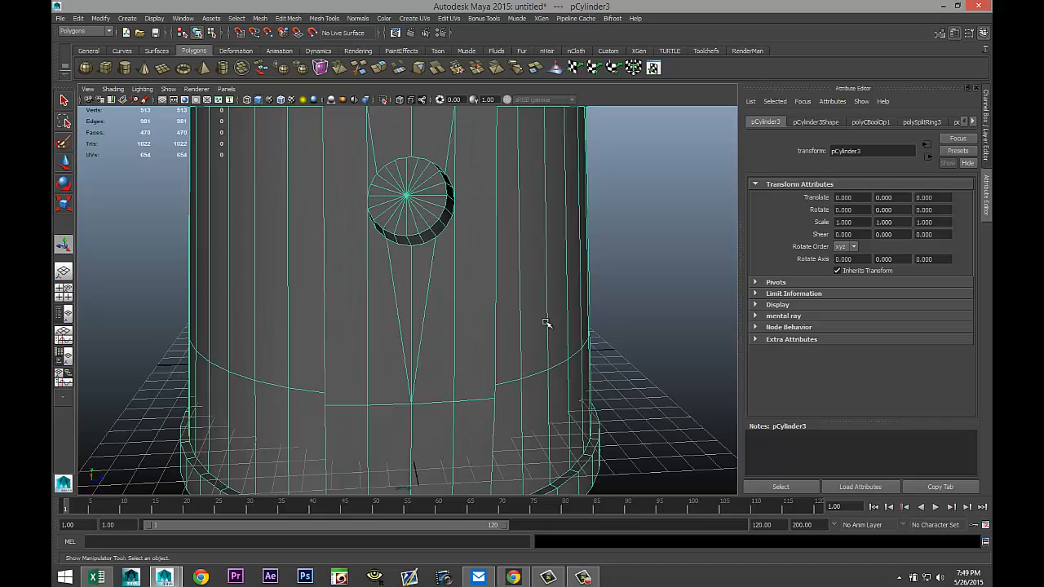
right_drag(430, 285, 431, 263)
click(422, 276)
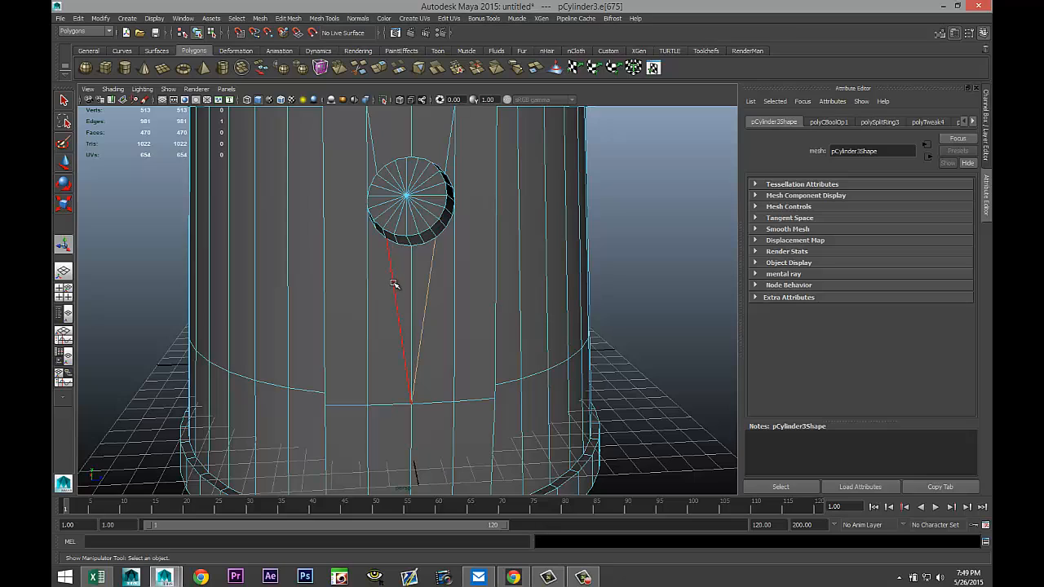
shift+click(394, 284)
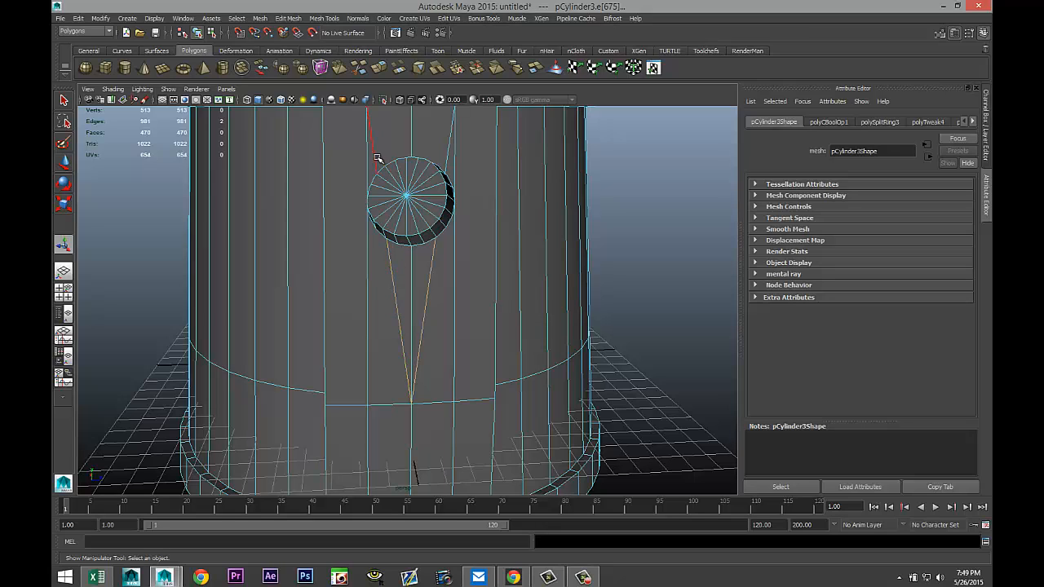
shift+click(446, 161)
key(Delete)
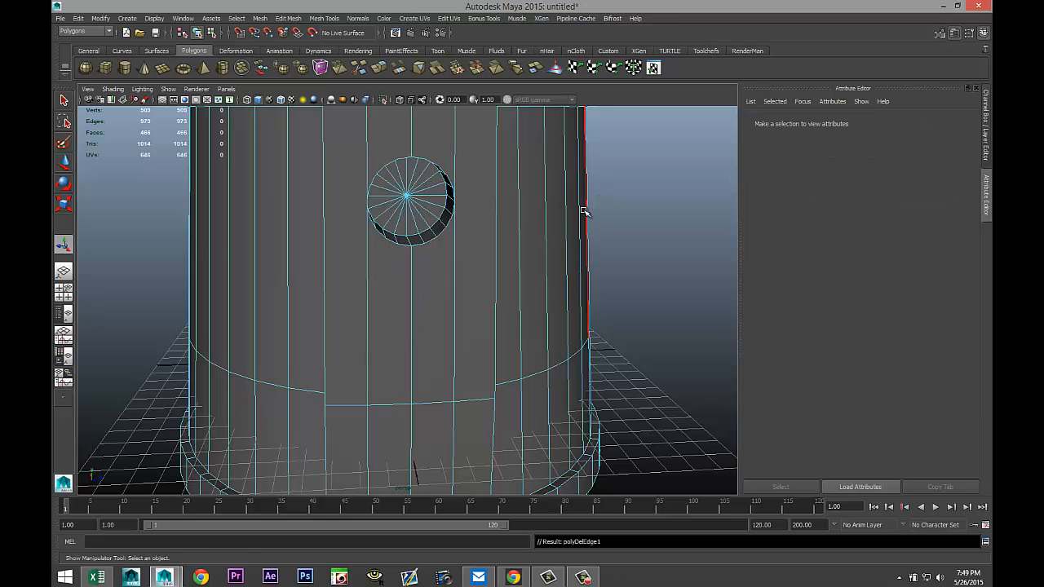
Create a polygon cube beside the hat and rotate it to stand nearly upright.
scroll(594, 214, down, 5)
scroll(607, 223, up, 3)
mouse_move(606, 226)
alt+mouse_down()
mouse_move(595, 212)
mouse_move(652, 209)
mouse_move(583, 212)
mouse_move(589, 217)
alt+mouse_up()
scroll(596, 221, down, 5)
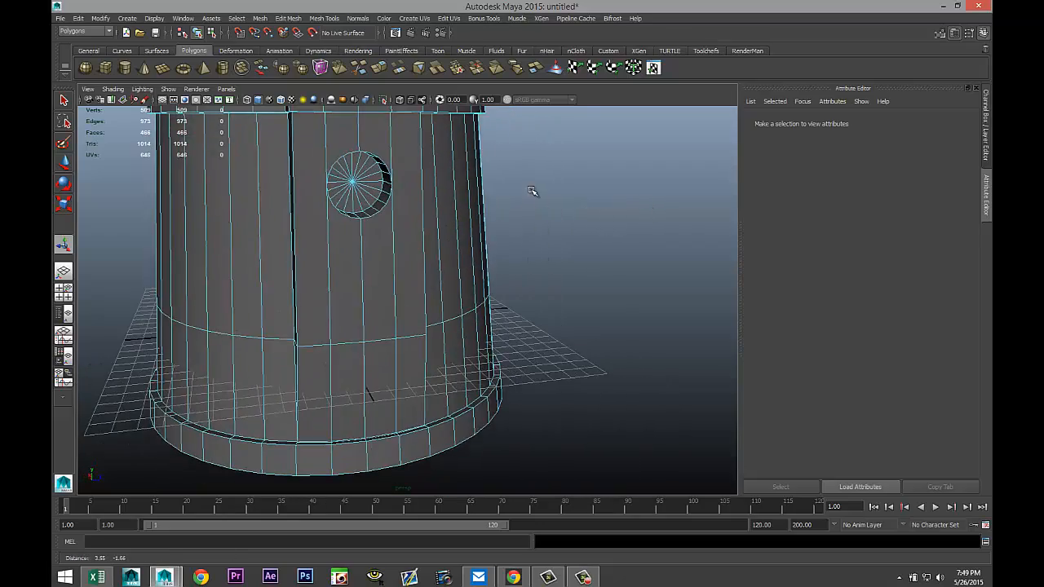
click(106, 68)
mouse_move(511, 422)
mouse_down()
mouse_move(555, 433)
mouse_move(674, 422)
mouse_move(674, 374)
mouse_up()
key(e)
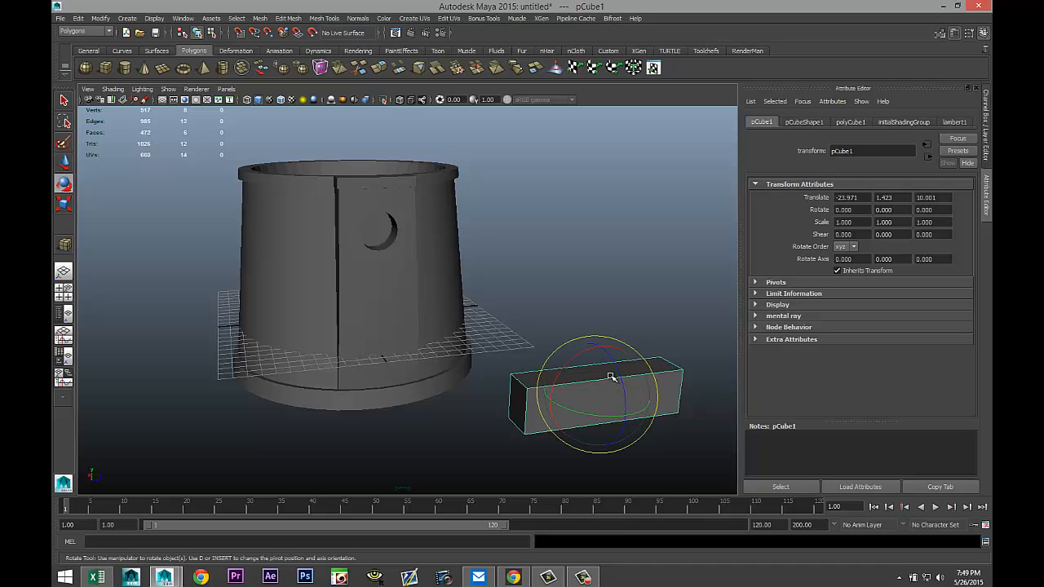
drag(611, 379, 618, 418)
Set the cube's Z rotation to 90 degrees.
click(947, 210)
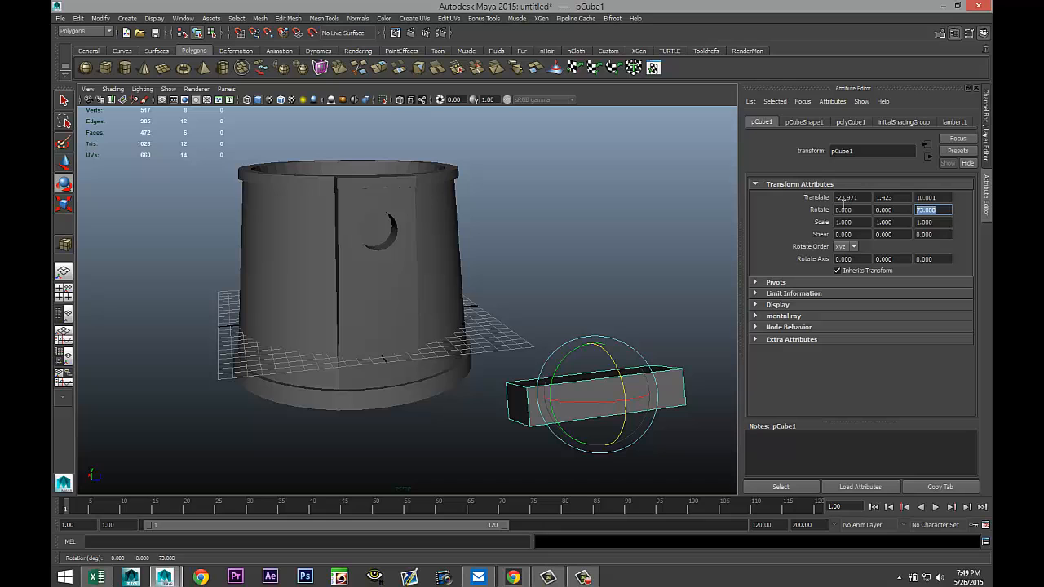
key(Return)
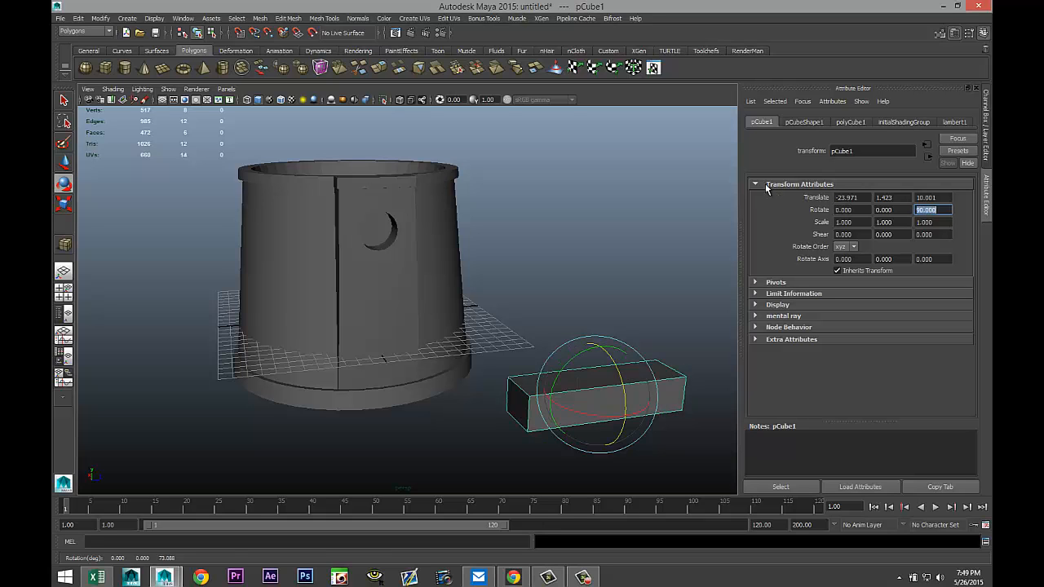
mouse_move(566, 294)
alt+mouse_down()
mouse_move(596, 292)
mouse_move(554, 304)
alt+mouse_up()
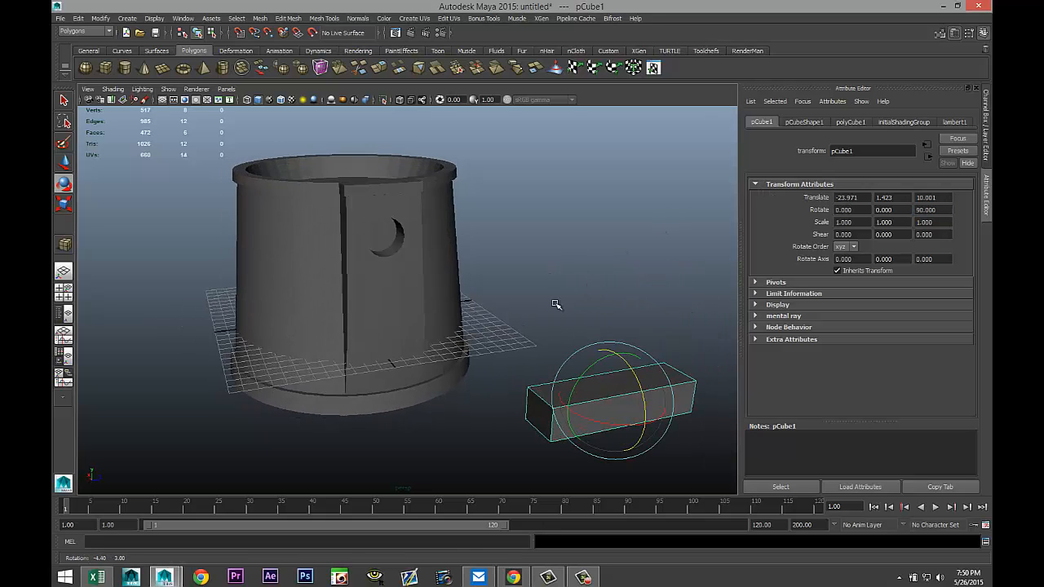
In front view, move the cube to the hat's centre just below the round hole.
click(64, 291)
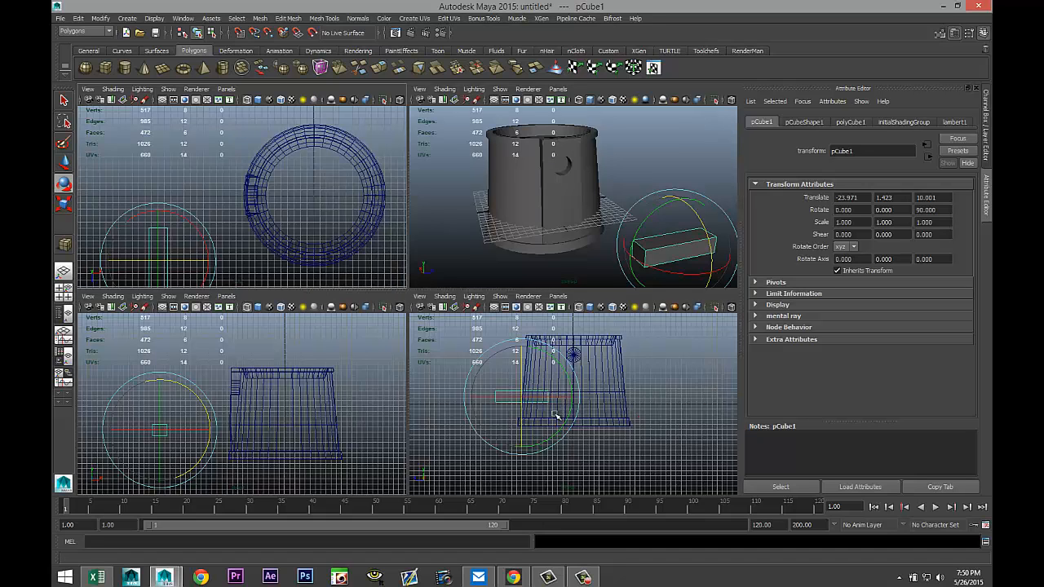
key(space)
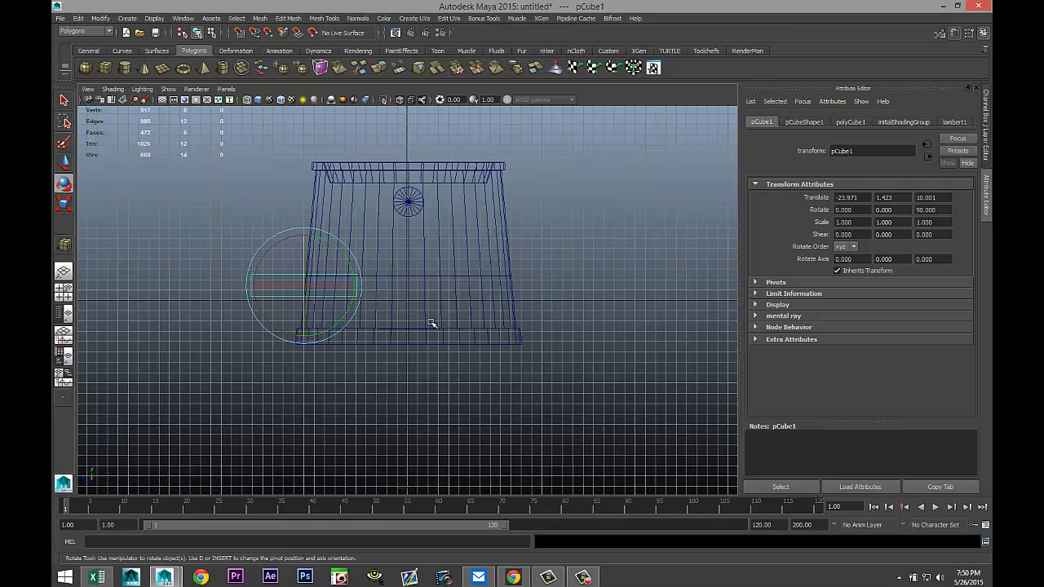
key(w)
drag(252, 285, 415, 298)
key(v)
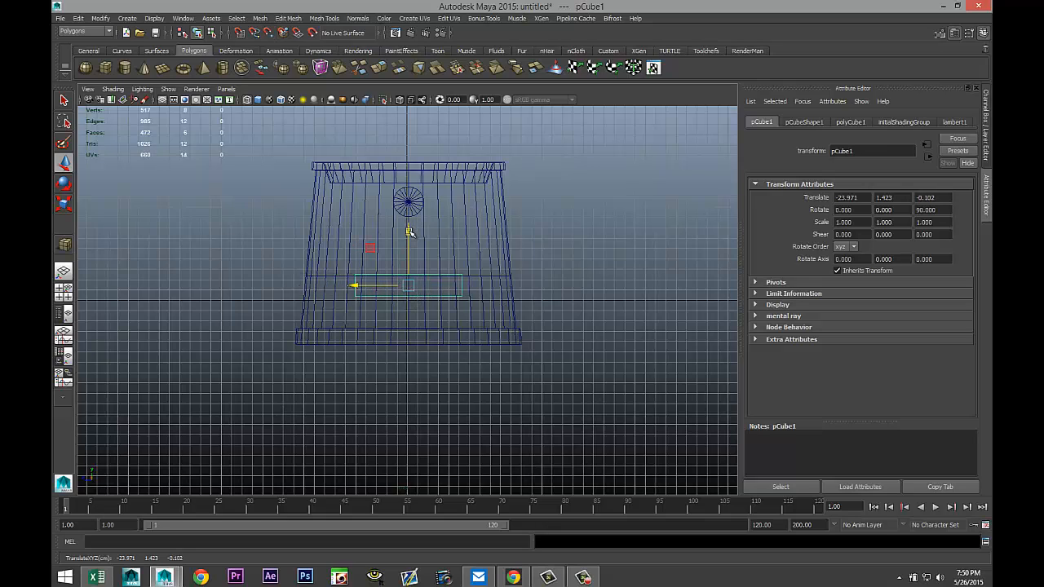
key(v)
drag(409, 231, 409, 216)
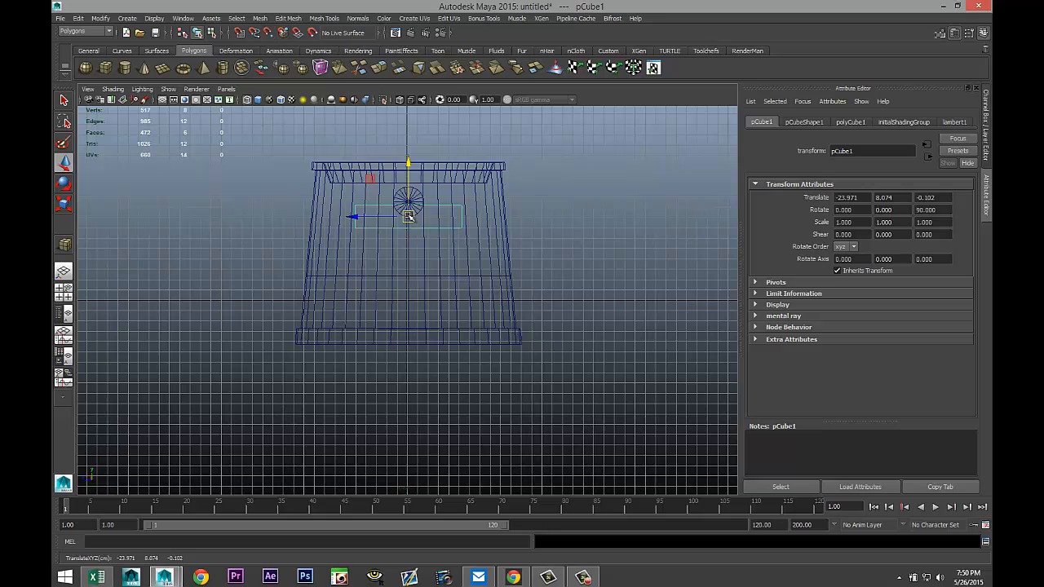
drag(408, 164, 412, 200)
Scale the cube down to about 0.602 uniformly with Z about 0.671, and centre its pivot.
key(r)
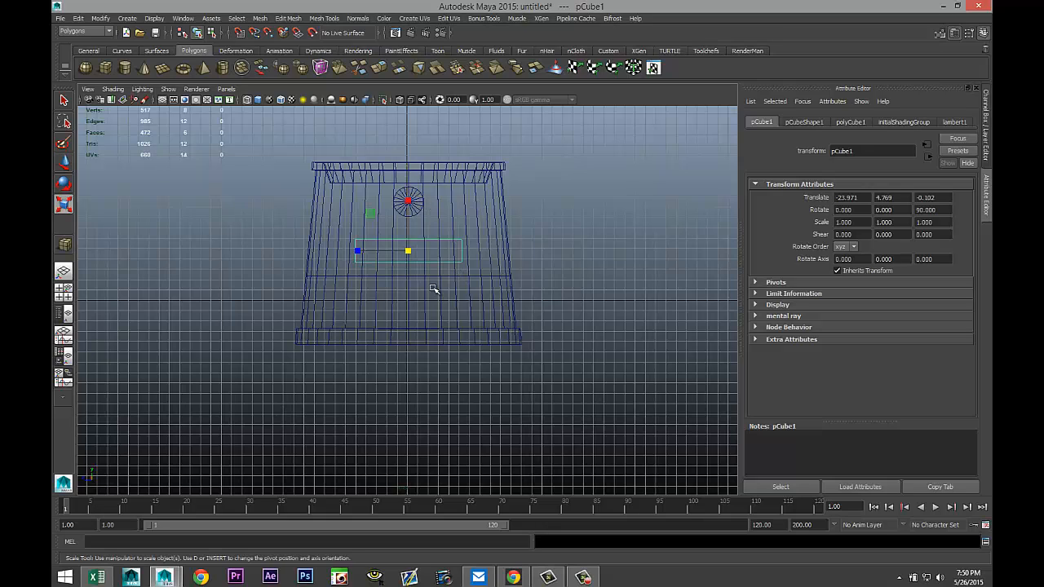
drag(412, 255, 390, 253)
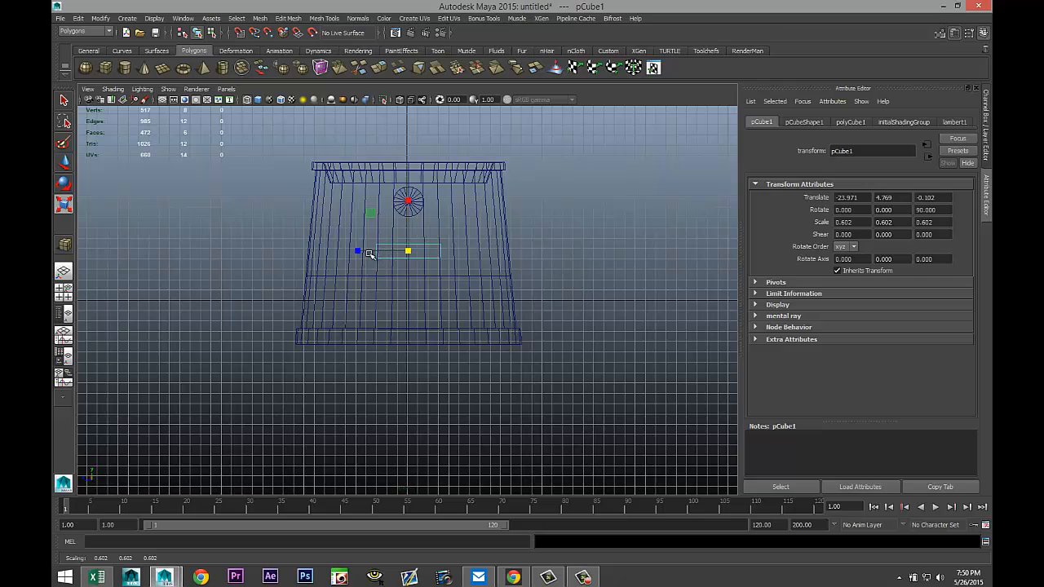
drag(359, 251, 354, 251)
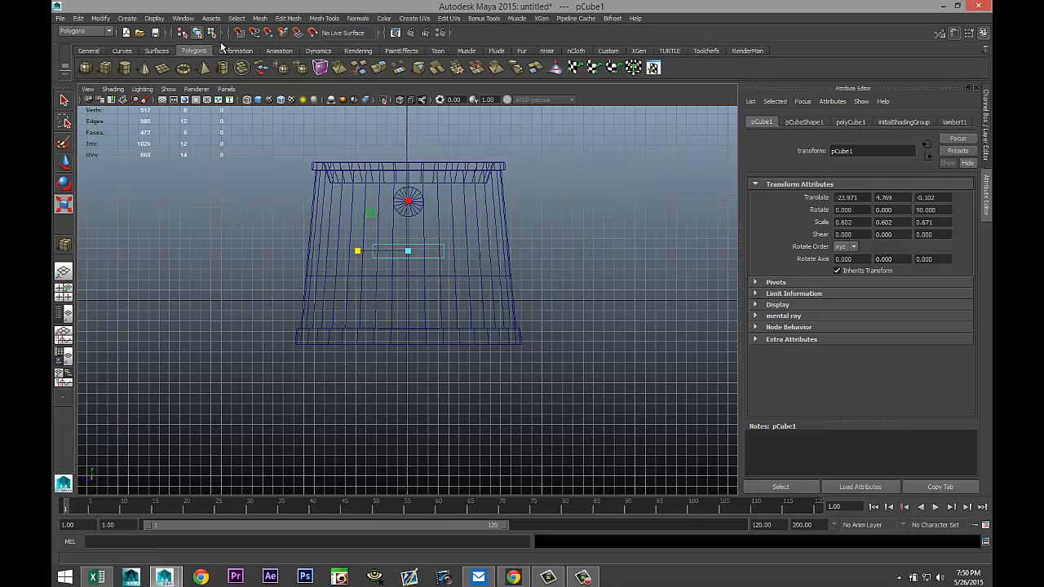
click(99, 19)
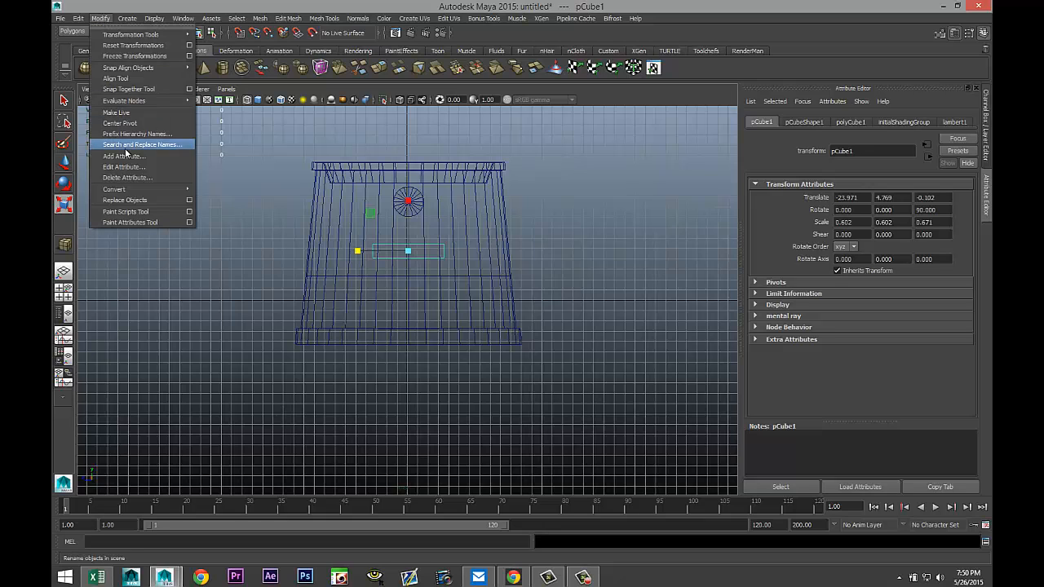
click(138, 124)
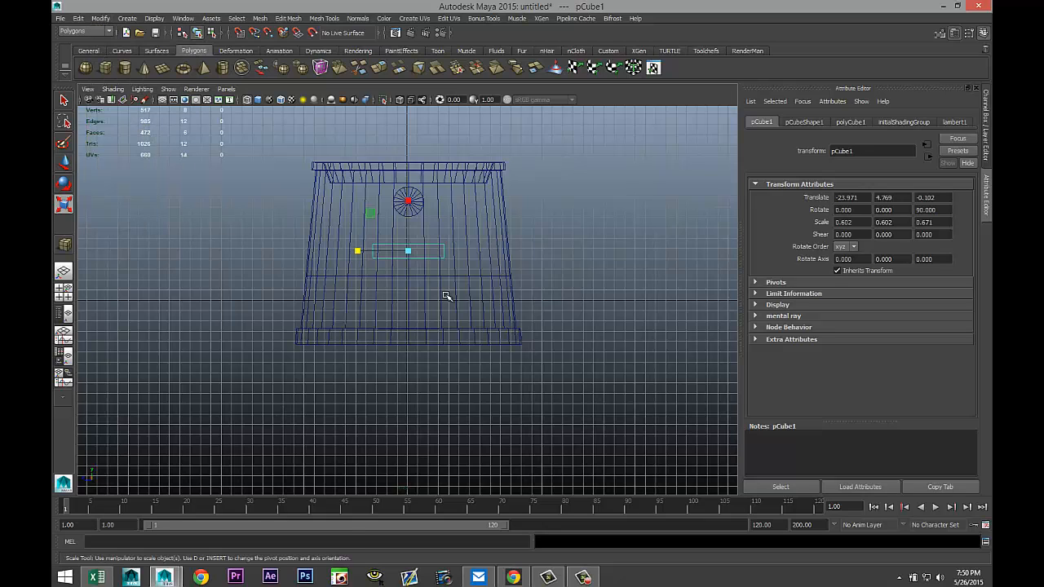
key(e)
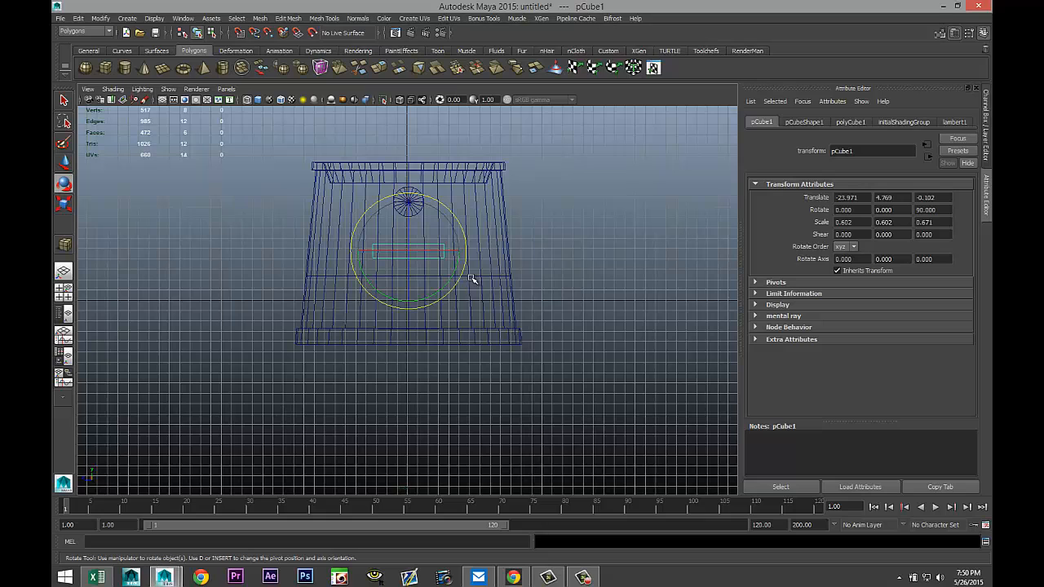
mouse_move(463, 233)
mouse_down()
mouse_move(443, 286)
mouse_move(384, 287)
mouse_move(438, 275)
mouse_move(386, 275)
mouse_move(422, 270)
mouse_move(431, 261)
mouse_move(396, 268)
mouse_move(453, 243)
mouse_up()
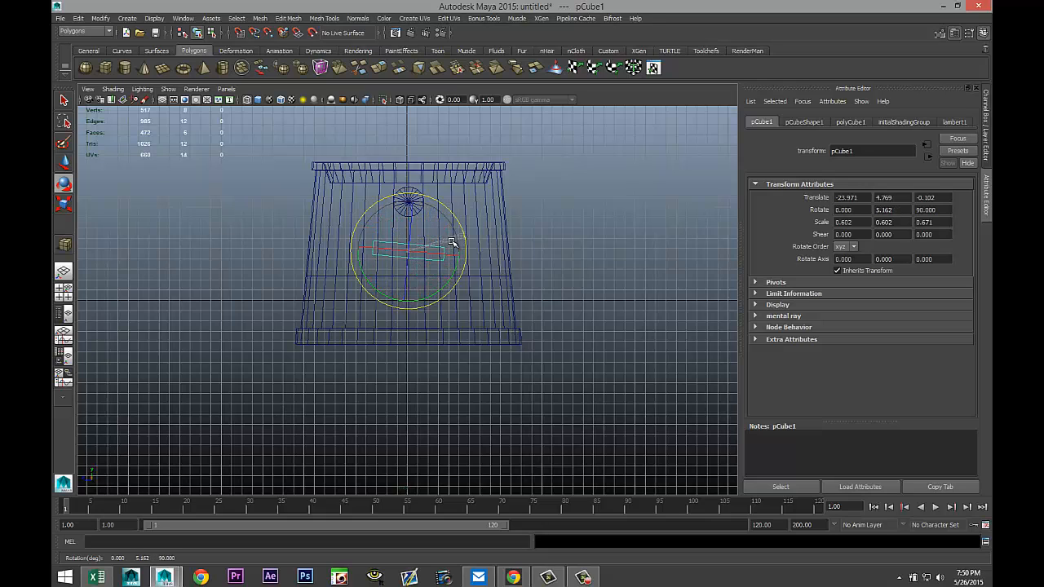
double_click(885, 209)
text(0)
key(Return)
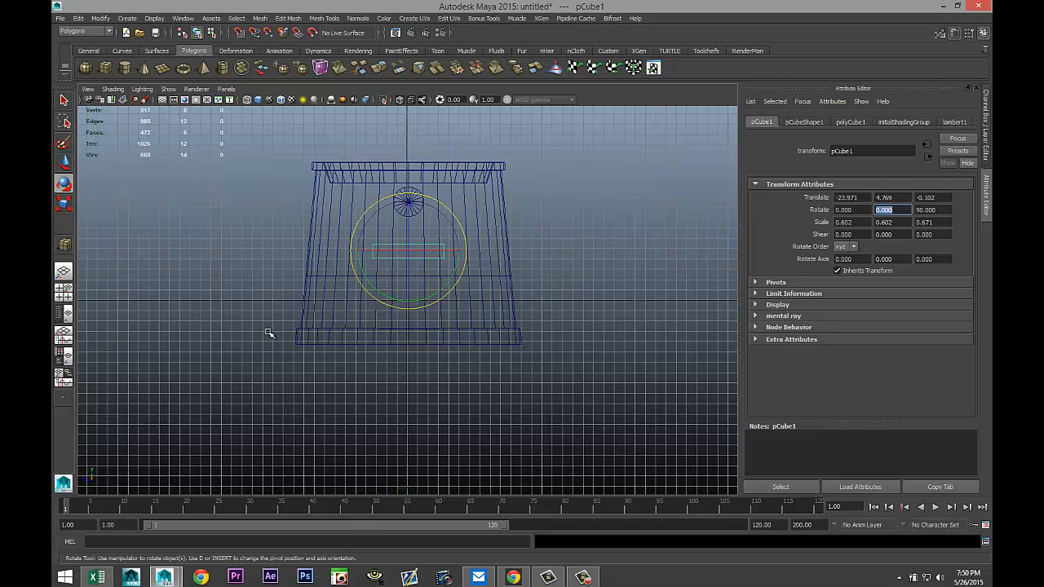
Switch to the perspective view and move the cube into the hat's front wall, X translate about -11.73.
click(63, 291)
key(space)
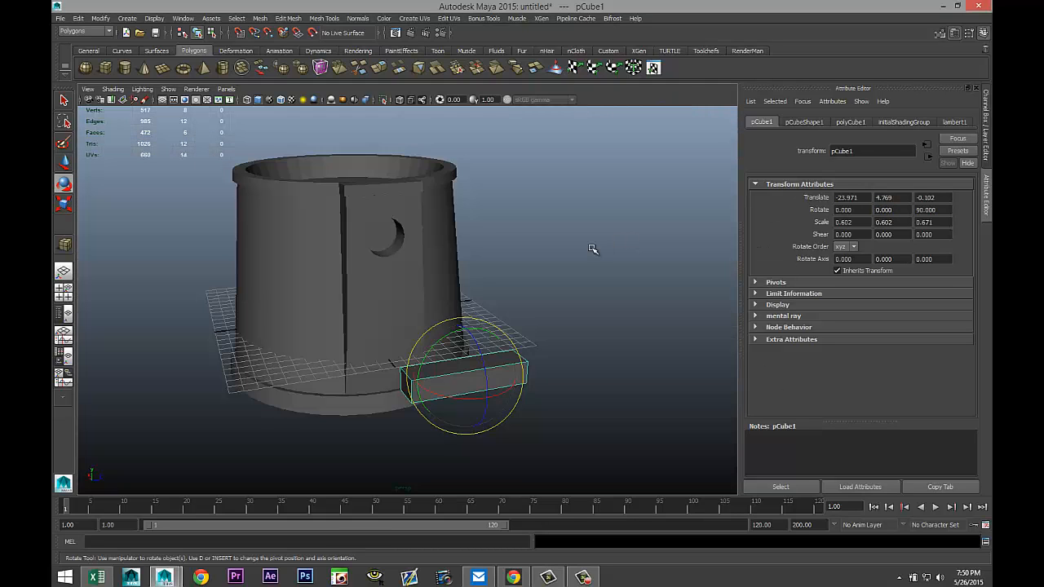
mouse_move(531, 291)
alt+mouse_down()
mouse_move(555, 281)
mouse_move(559, 294)
alt+mouse_up()
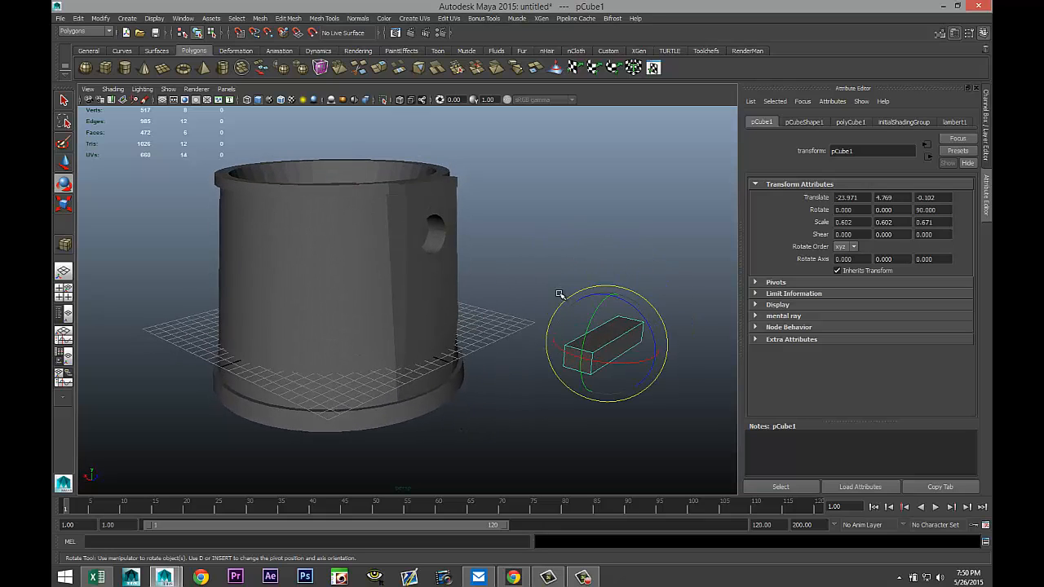
key(w)
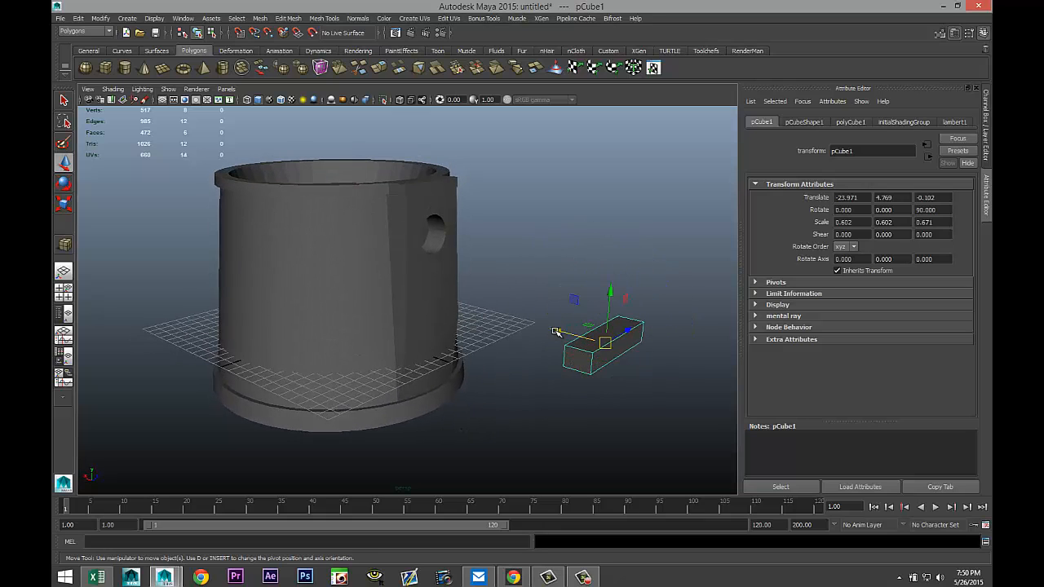
drag(555, 331, 408, 307)
drag(400, 306, 408, 310)
alt+drag(481, 349, 513, 370)
drag(437, 325, 440, 325)
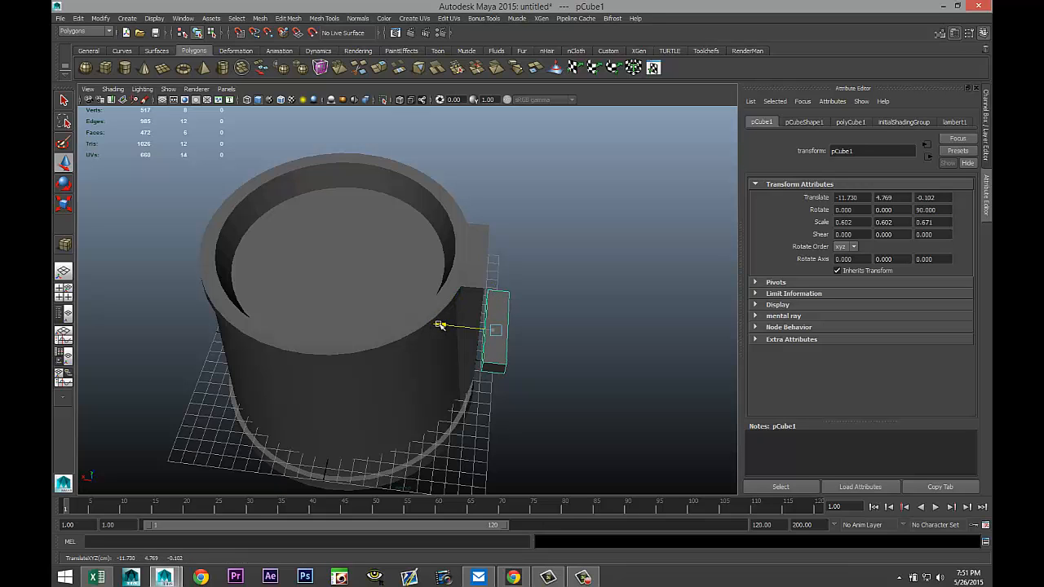
Select the cube's front face and extrude it.
alt+drag(506, 364, 372, 332)
scroll(530, 359, up, 3)
right_drag(373, 329, 378, 343)
click(380, 331)
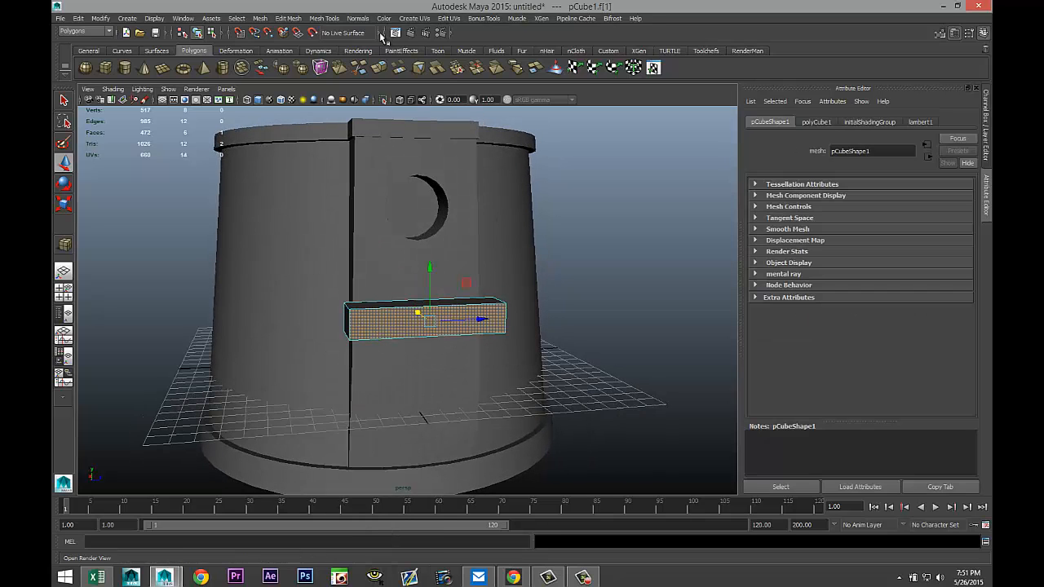
click(290, 18)
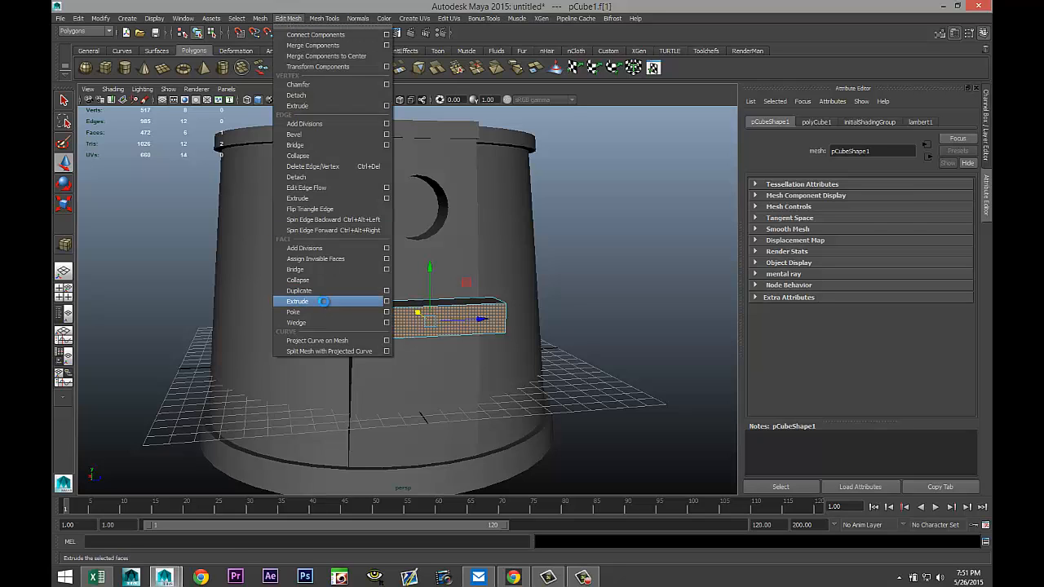
click(324, 302)
key(r)
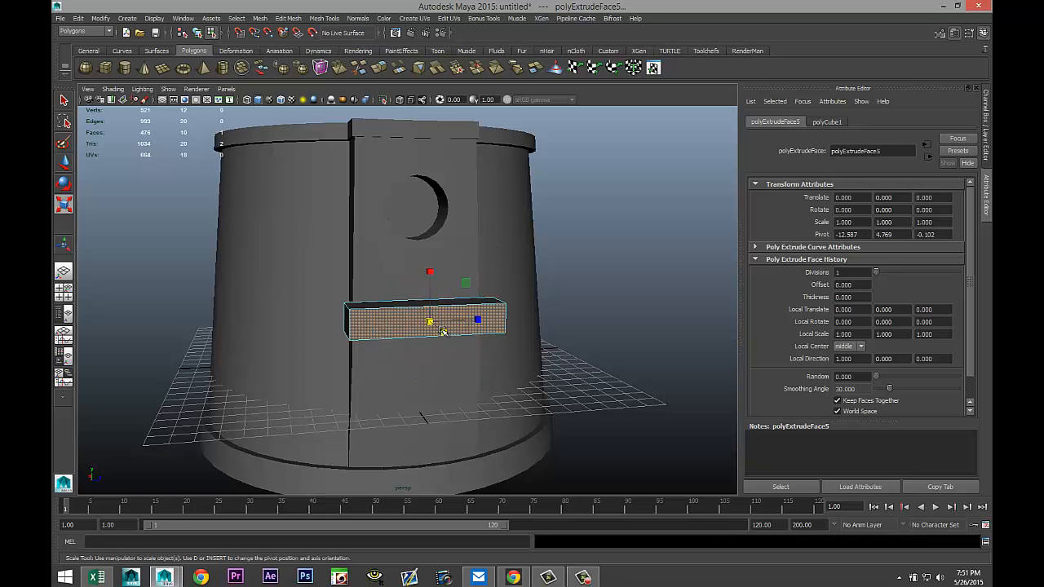
drag(430, 322, 427, 322)
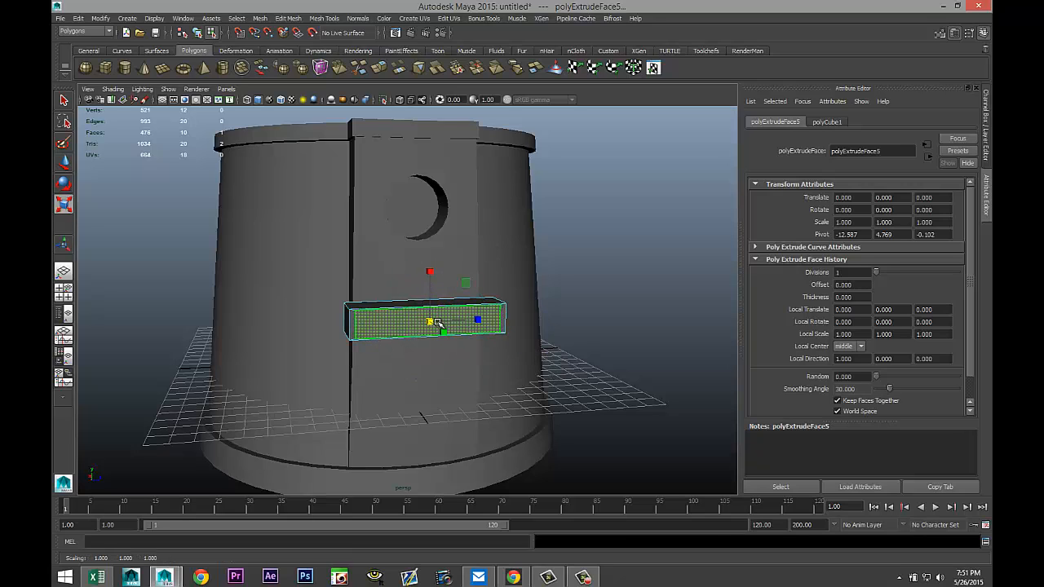
key(ctrl+z)
click(639, 351)
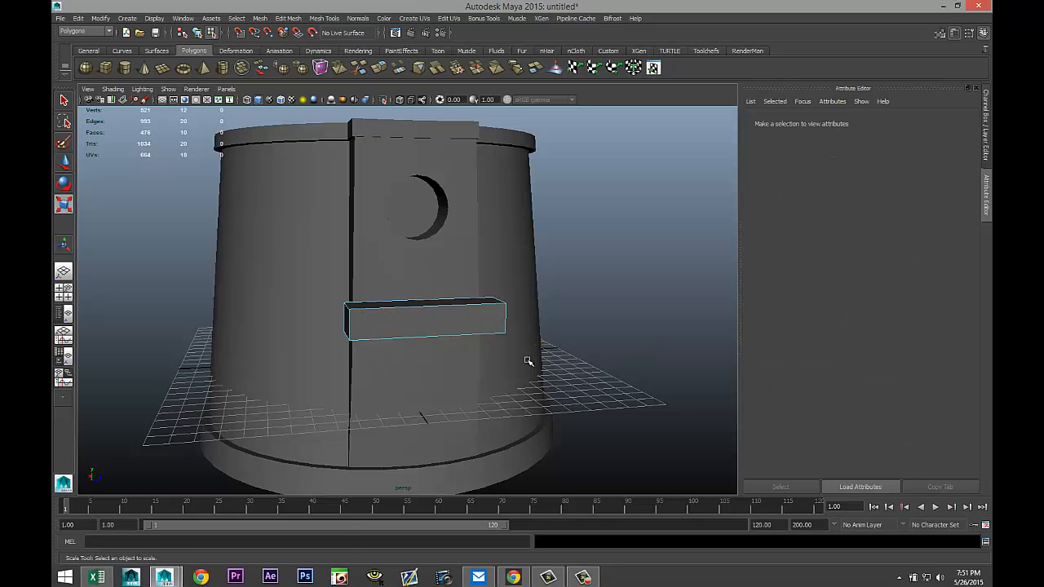
Try tapering the cube's end by scaling its corner vertices inward, then undo the scaling.
right_drag(383, 321, 343, 320)
click(349, 317)
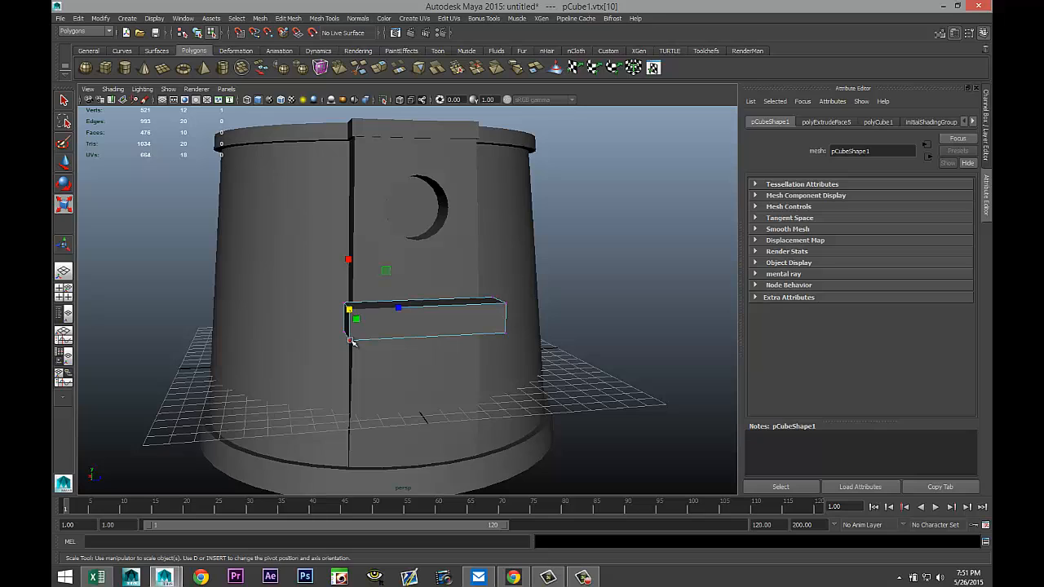
click(351, 339)
shift+click(506, 335)
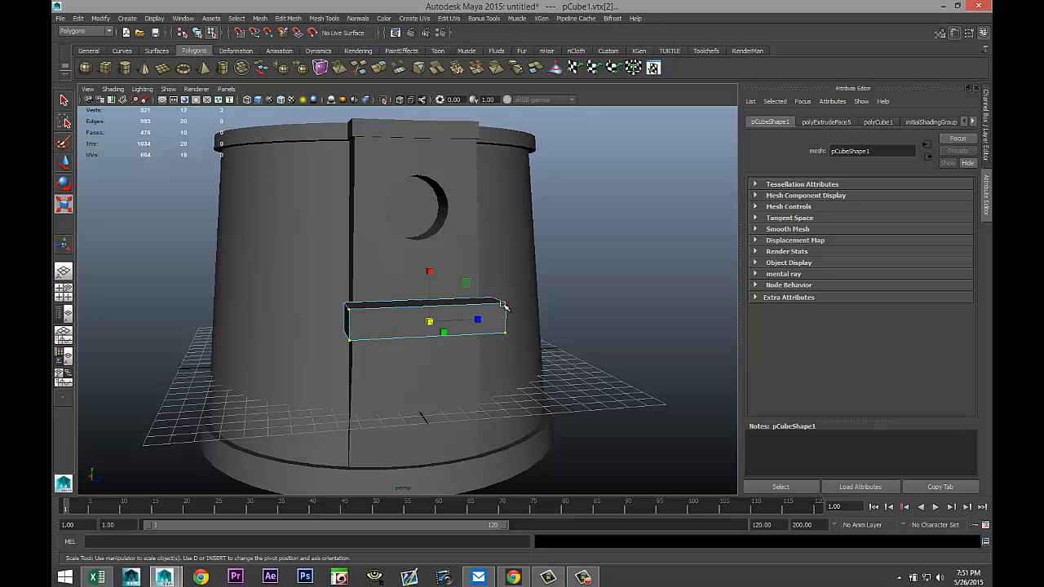
shift+click(506, 304)
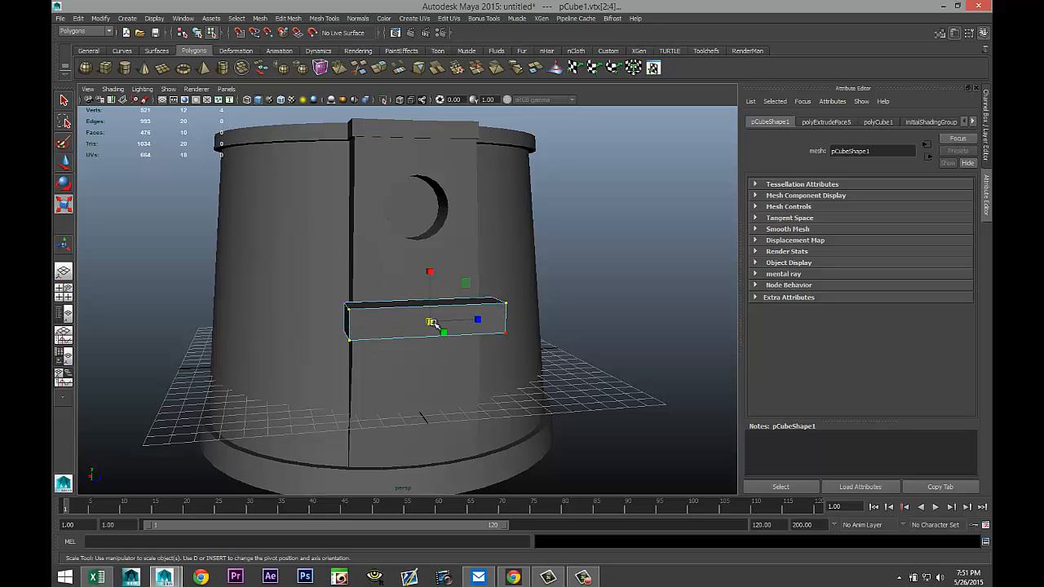
drag(433, 322, 417, 324)
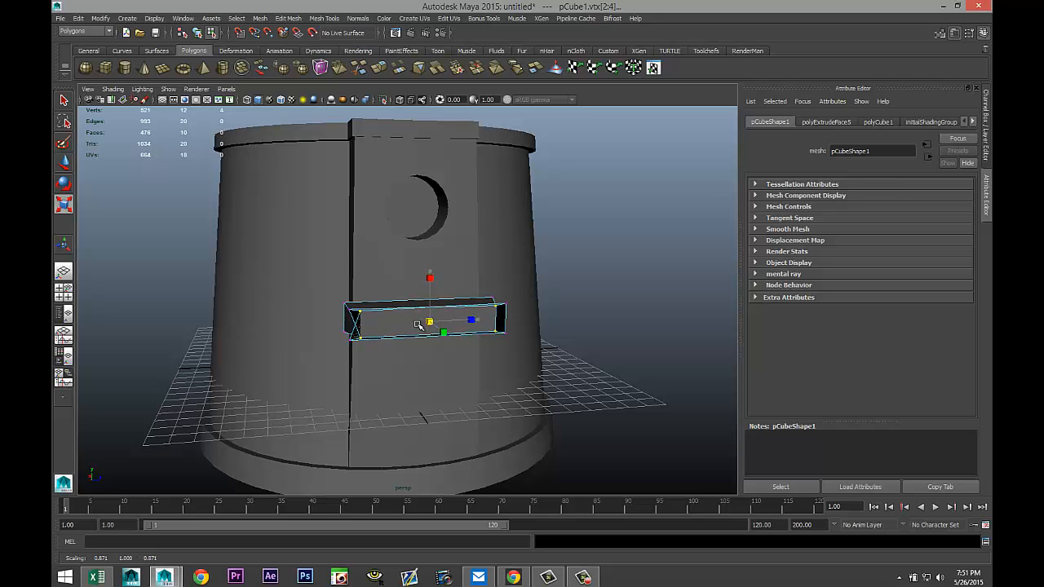
alt+drag(341, 352, 424, 352)
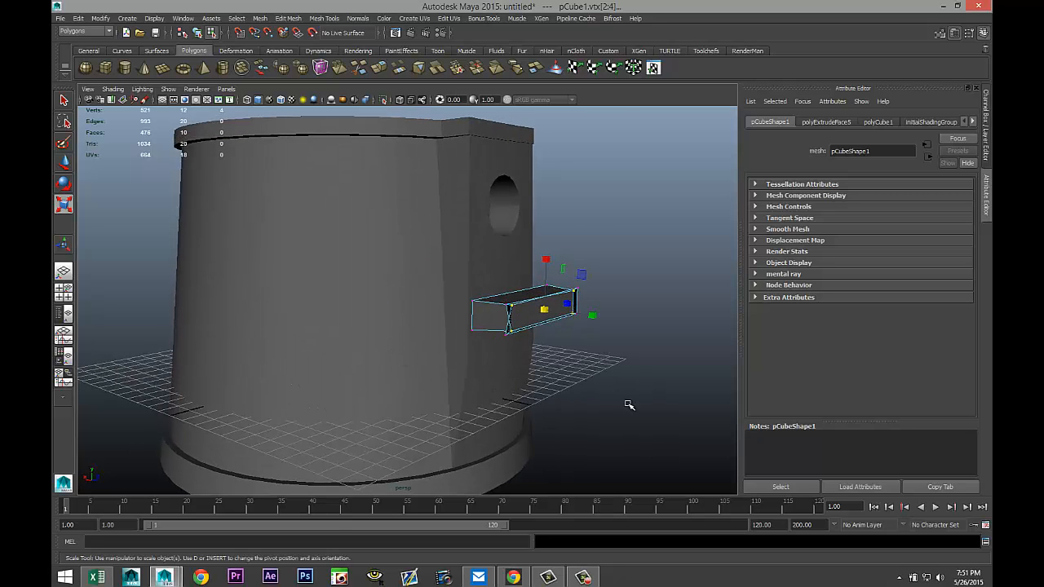
click(620, 401)
scroll(618, 400, up, 3)
key(ctrl+z)
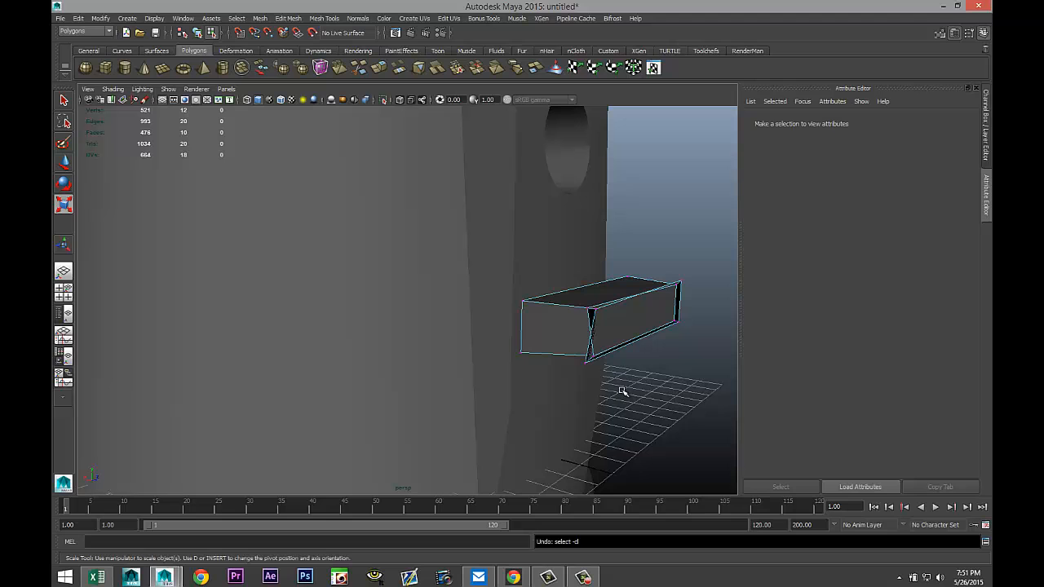
key(ctrl+z)
Select the cube's bottom edges and scale them slightly.
alt+drag(642, 402, 568, 394)
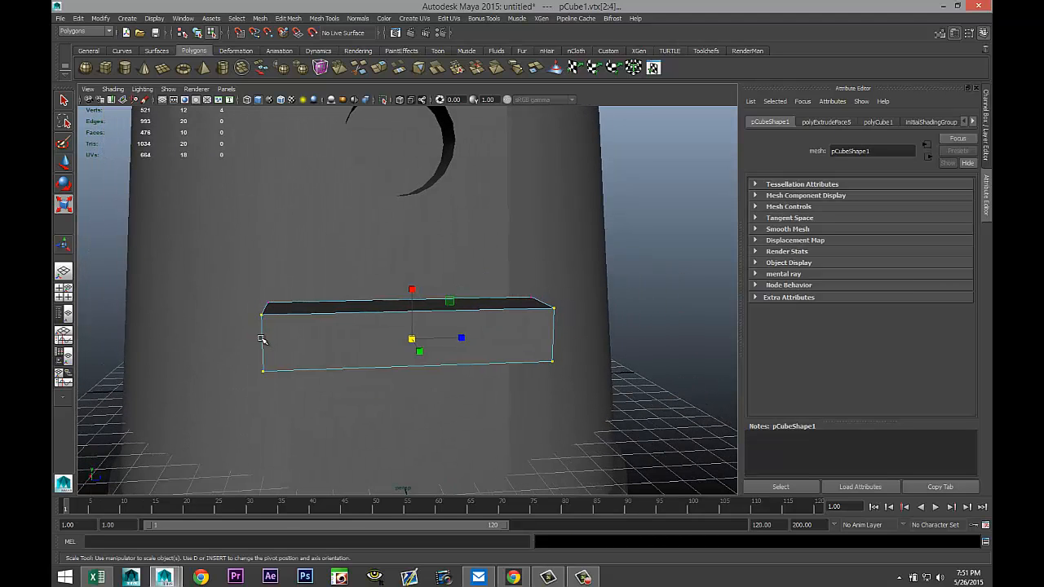
right_drag(262, 339, 263, 299)
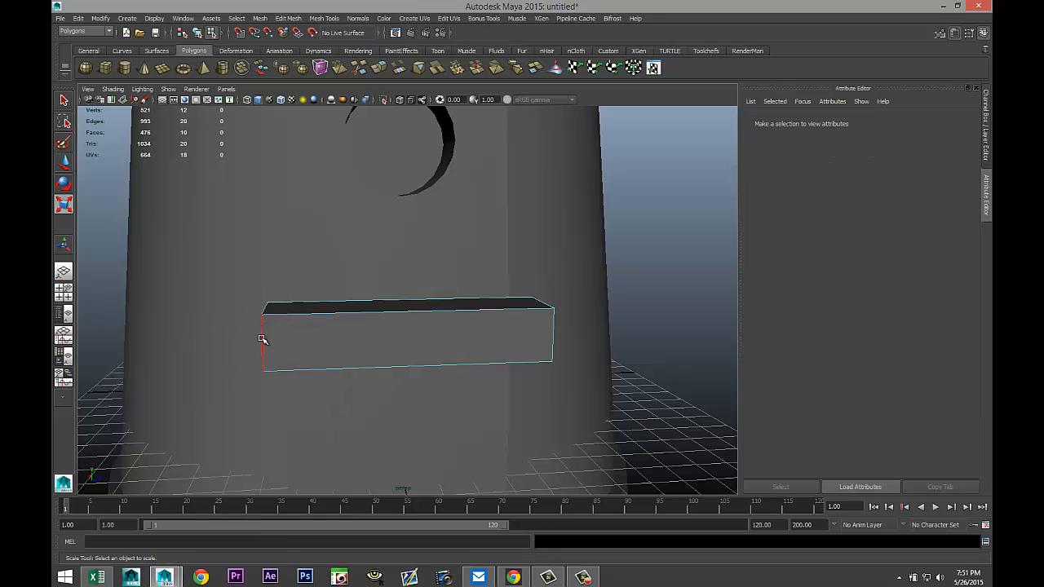
click(290, 340)
click(340, 341)
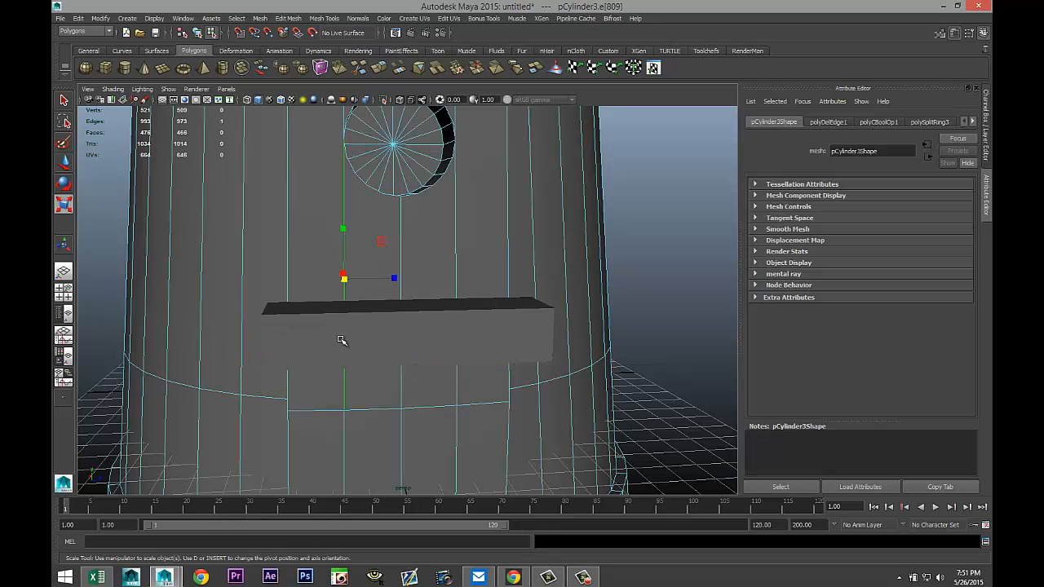
right_drag(341, 322, 379, 326)
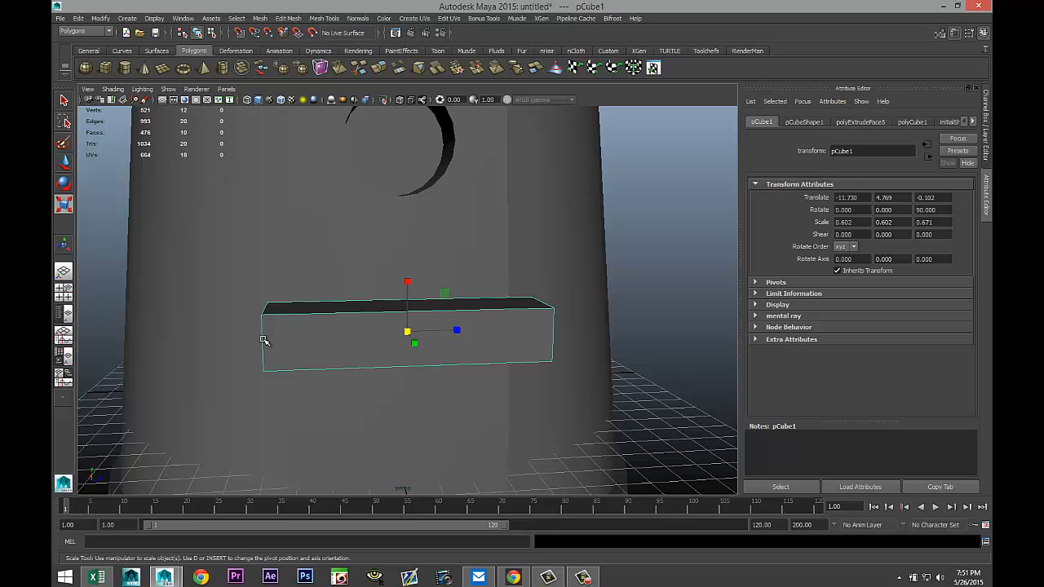
right_drag(263, 342, 258, 308)
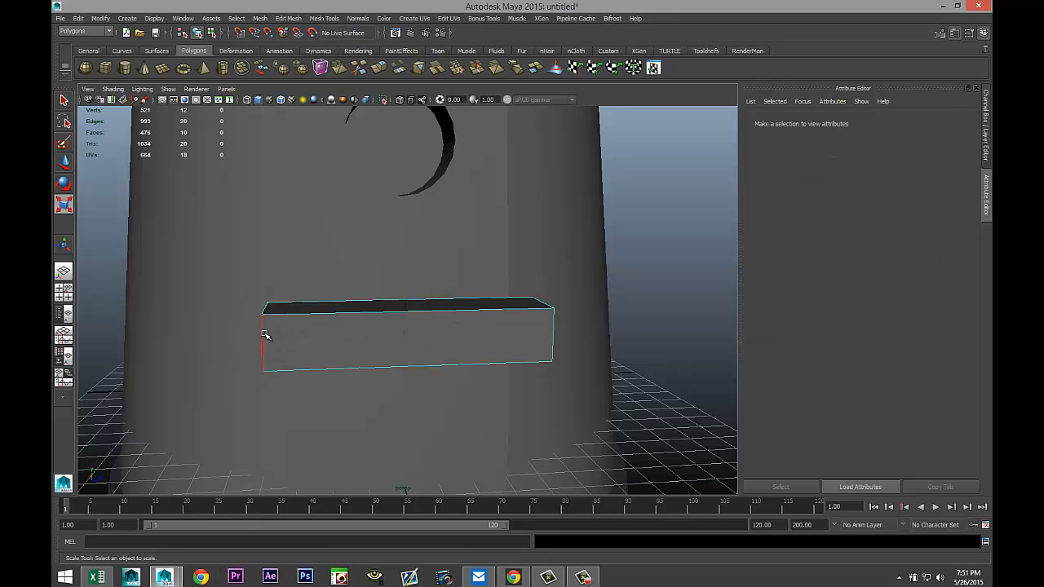
click(264, 334)
shift+click(552, 343)
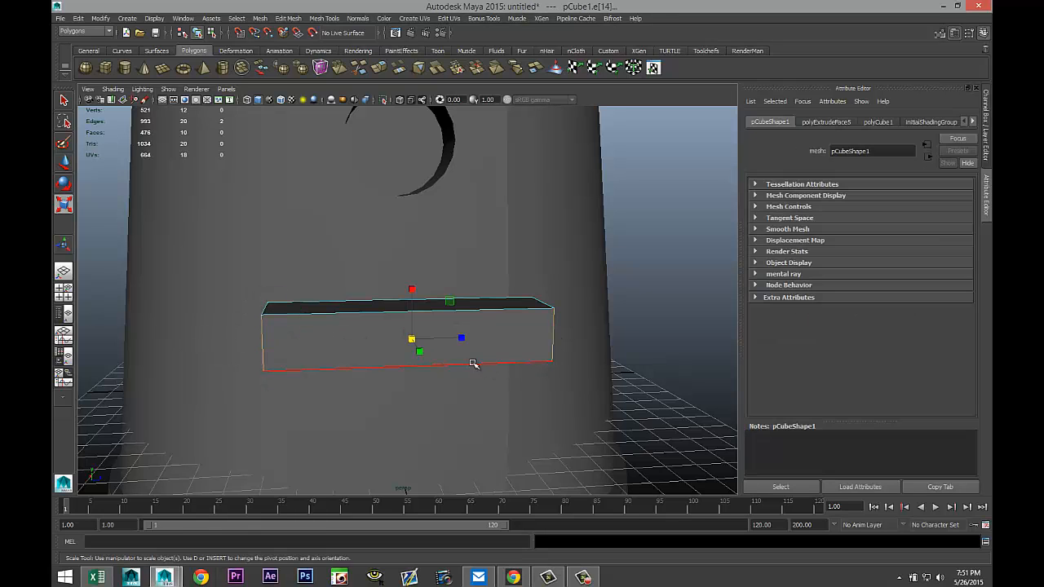
drag(463, 339, 457, 339)
alt+drag(377, 372, 401, 384)
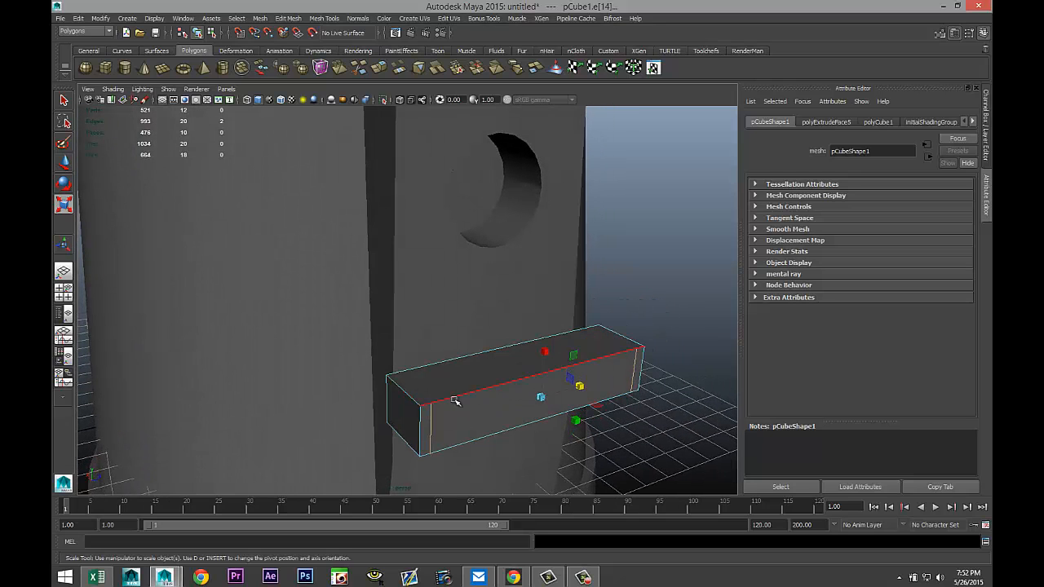
Select the vertices at the cube's outer end and scale them slightly inward.
key(w)
drag(509, 377, 669, 405)
click(668, 404)
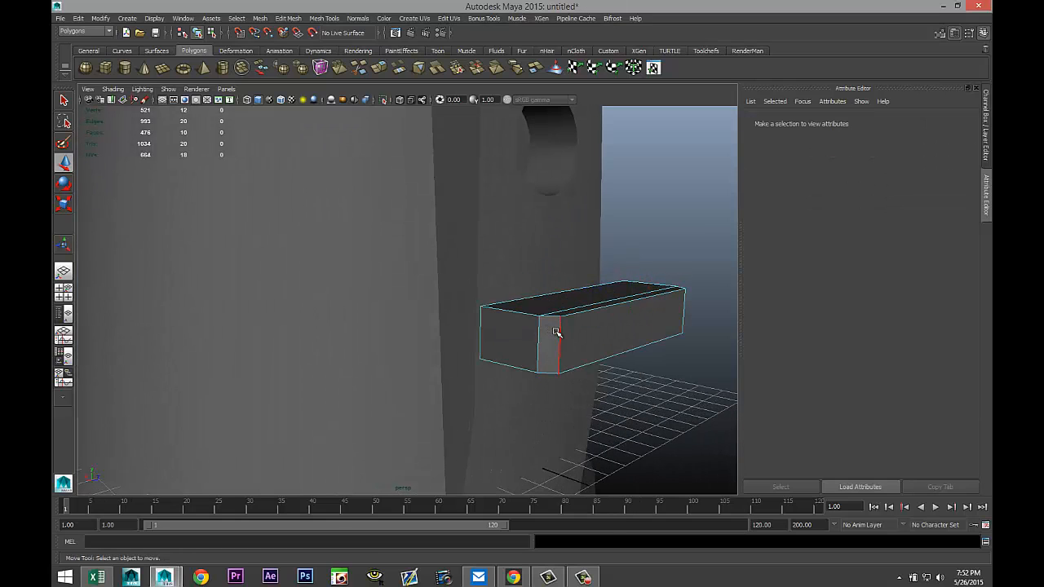
right_drag(555, 332, 512, 328)
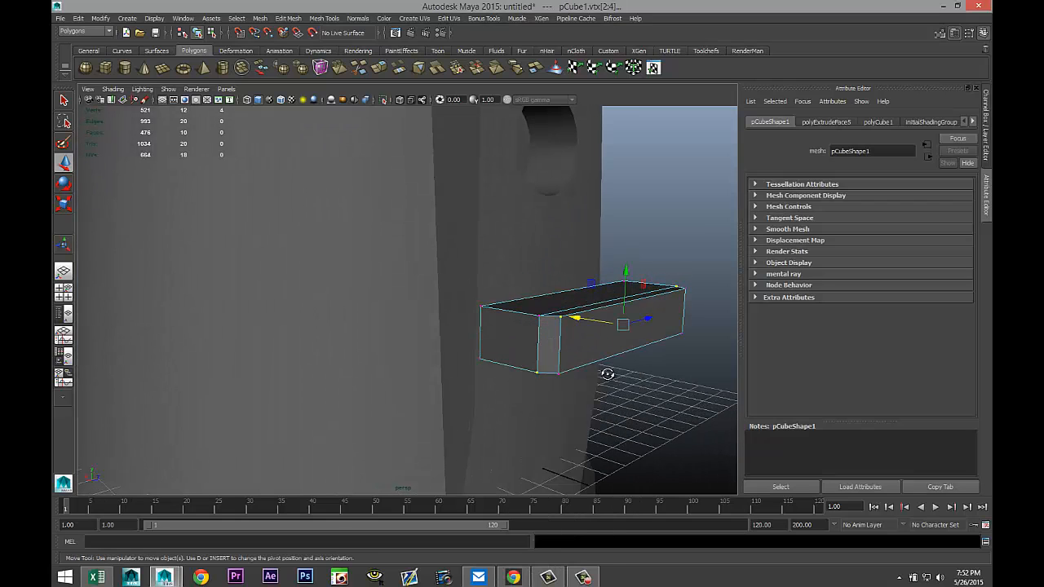
alt+drag(608, 374, 595, 345)
drag(362, 420, 649, 372)
key(r)
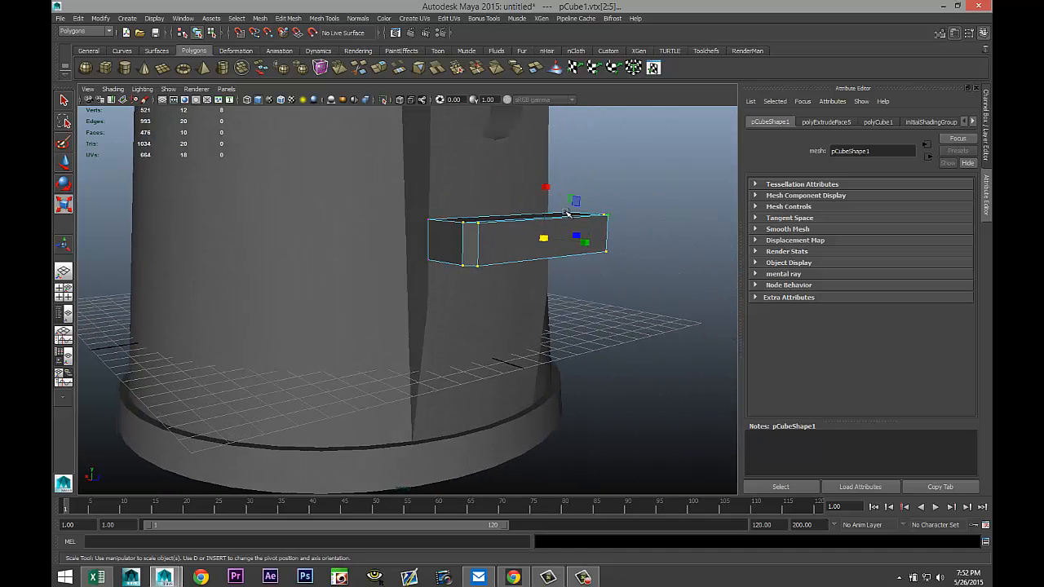
drag(546, 190, 552, 204)
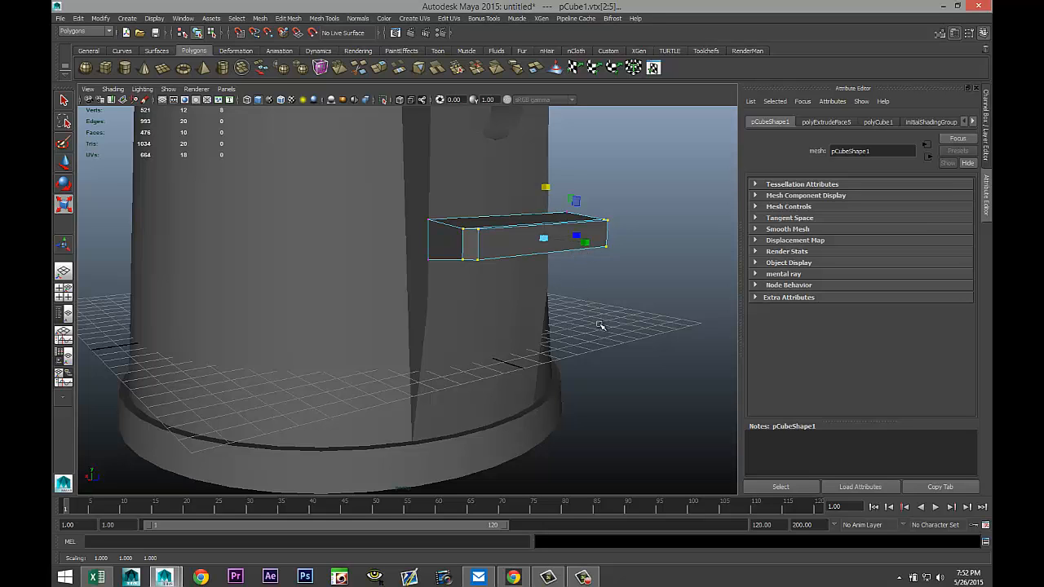
alt+drag(599, 325, 531, 289)
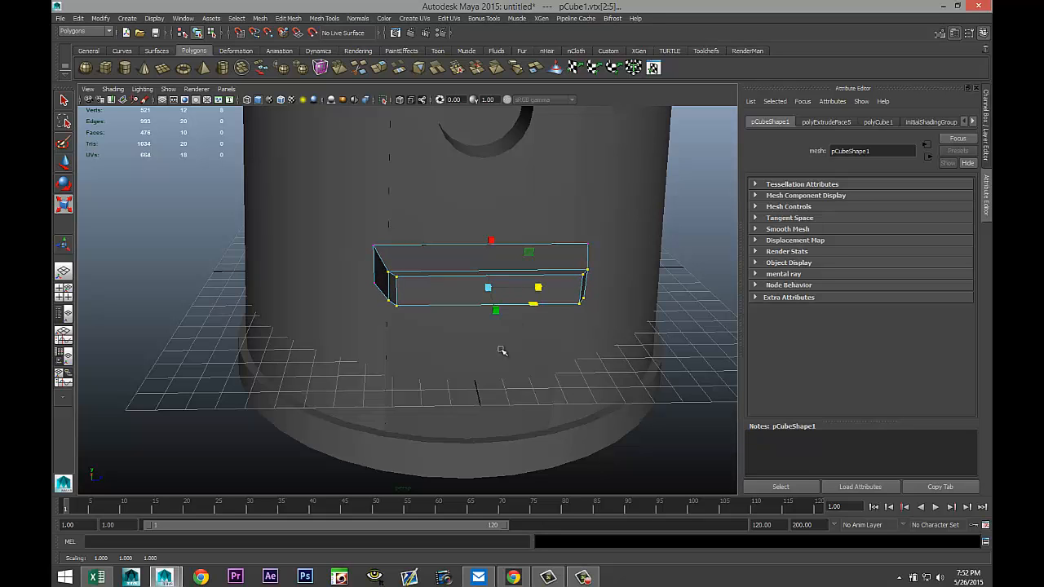
alt+drag(236, 382, 299, 362)
click(512, 375)
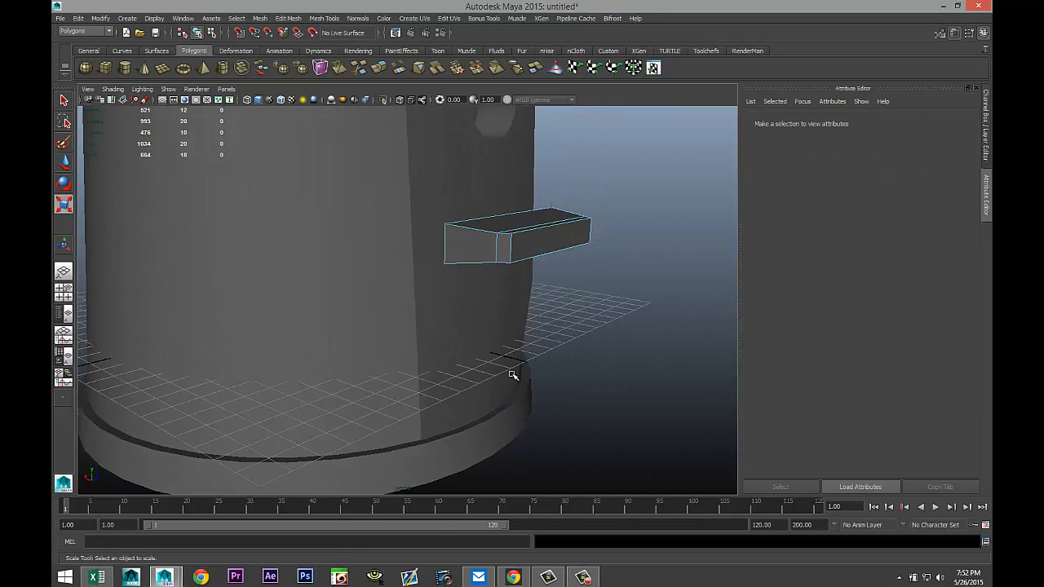
Create a polygon cylinder beside the hat and set its Z rotation to 90.
alt+drag(517, 367, 515, 255)
alt+drag(565, 327, 534, 366)
click(124, 68)
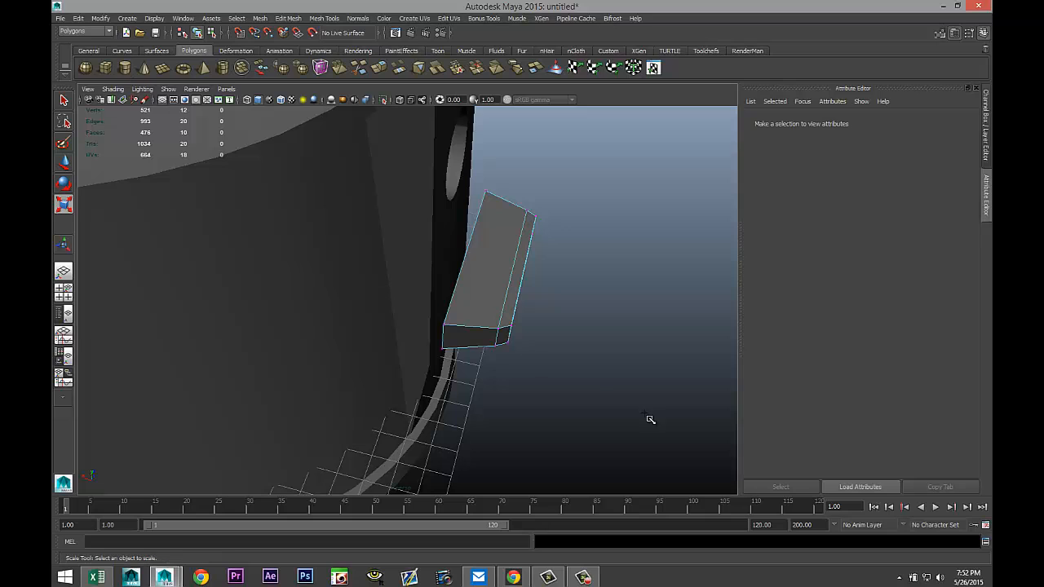
drag(618, 413, 647, 369)
key(e)
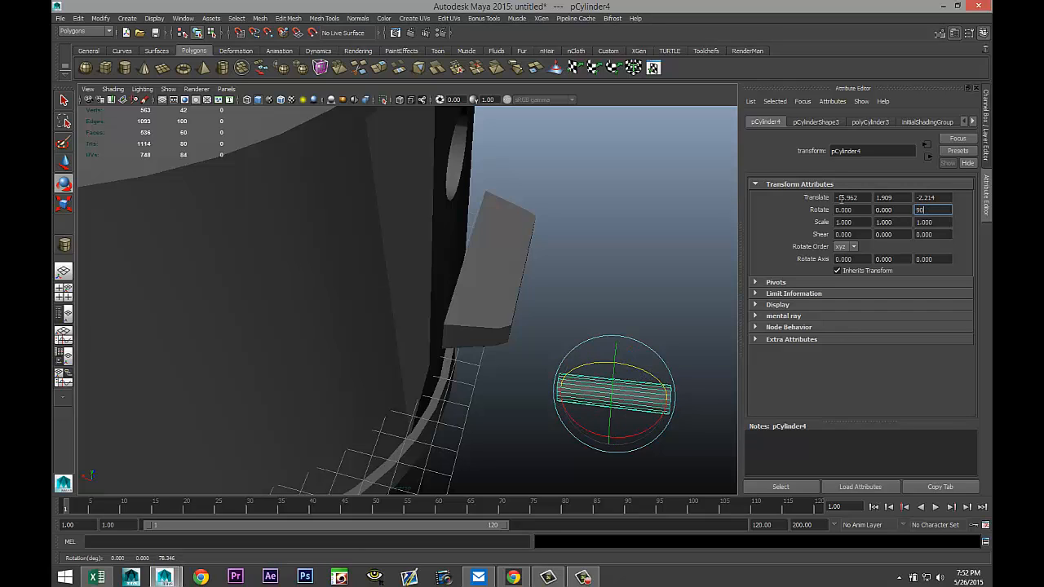
key(Return)
In the front view, move the cylinder over the cube detail at about X -8.597, Y 4.77, Z -0.102.
alt+drag(614, 228, 484, 229)
click(64, 291)
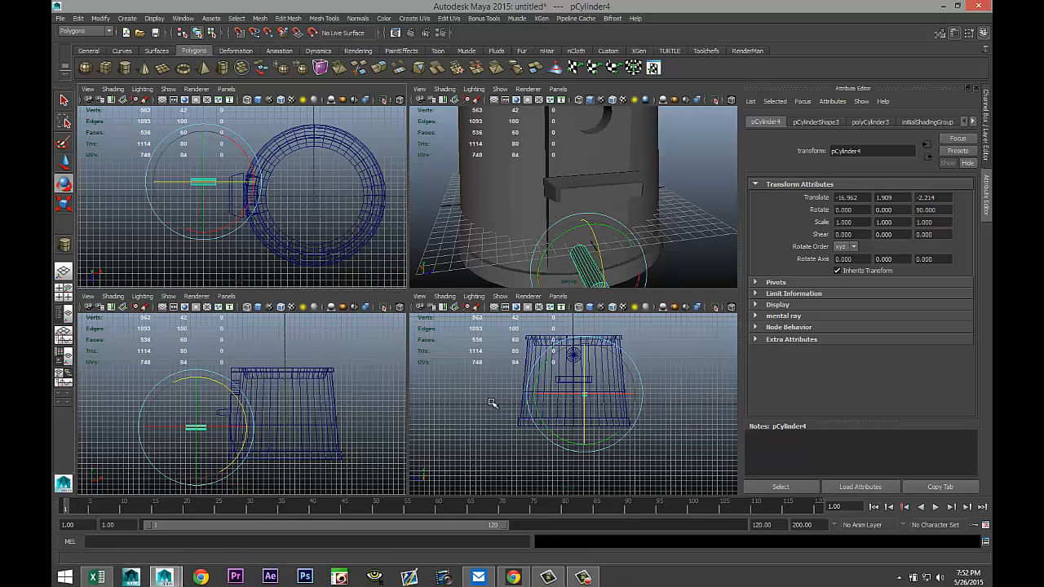
key(space)
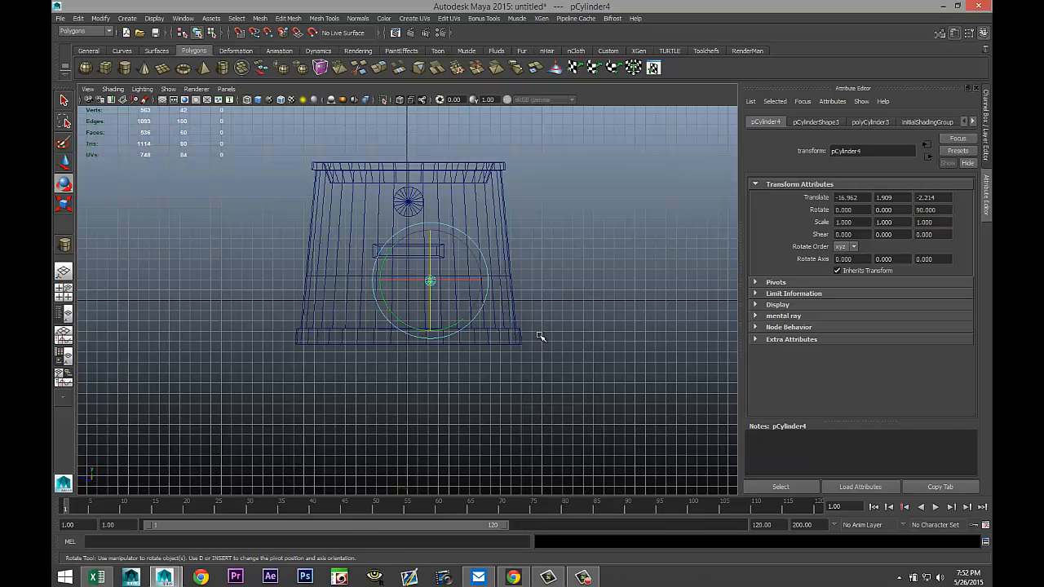
key(w)
drag(430, 280, 409, 205)
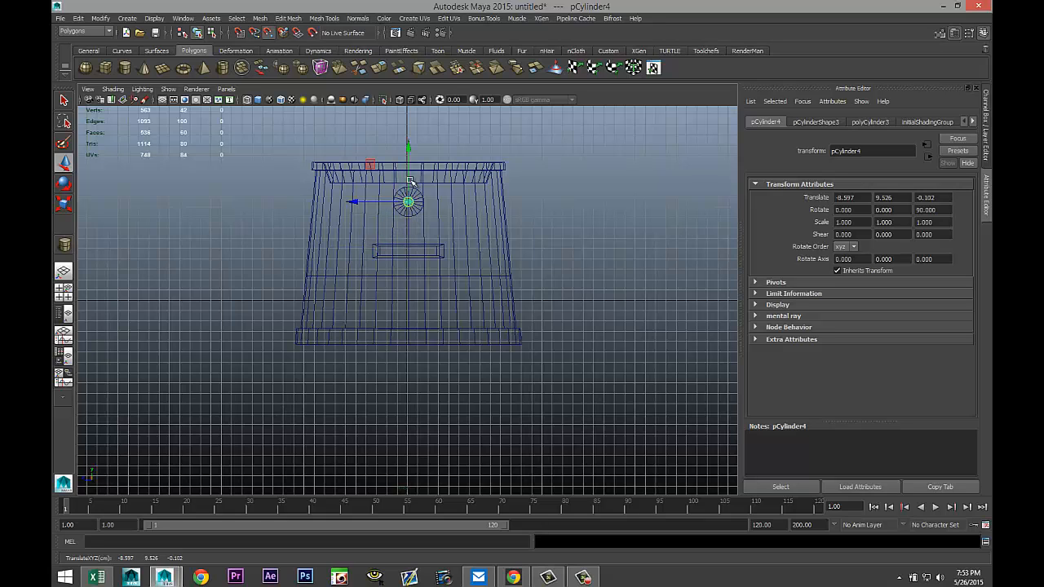
drag(408, 151, 410, 186)
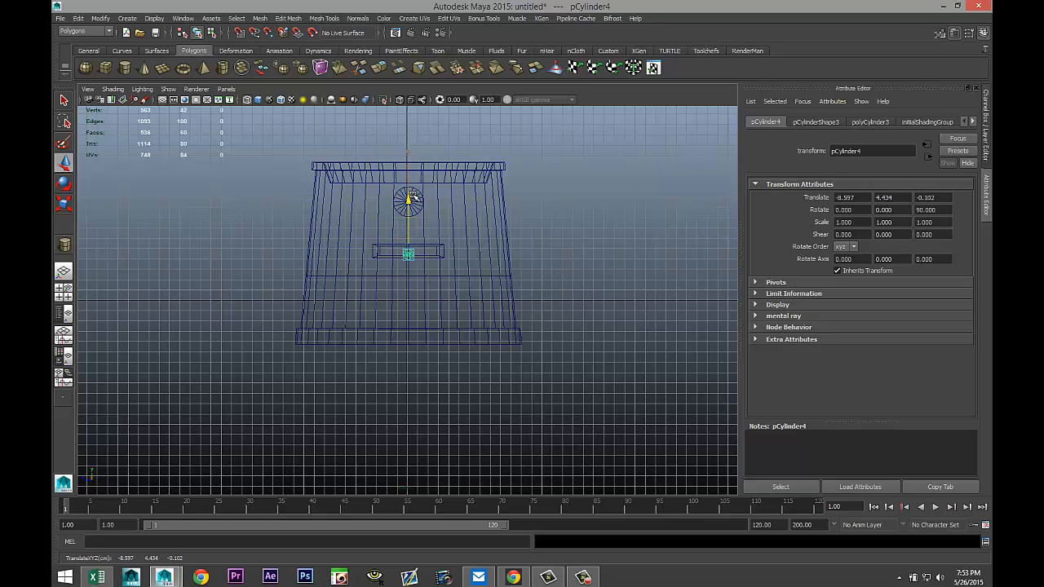
key(f)
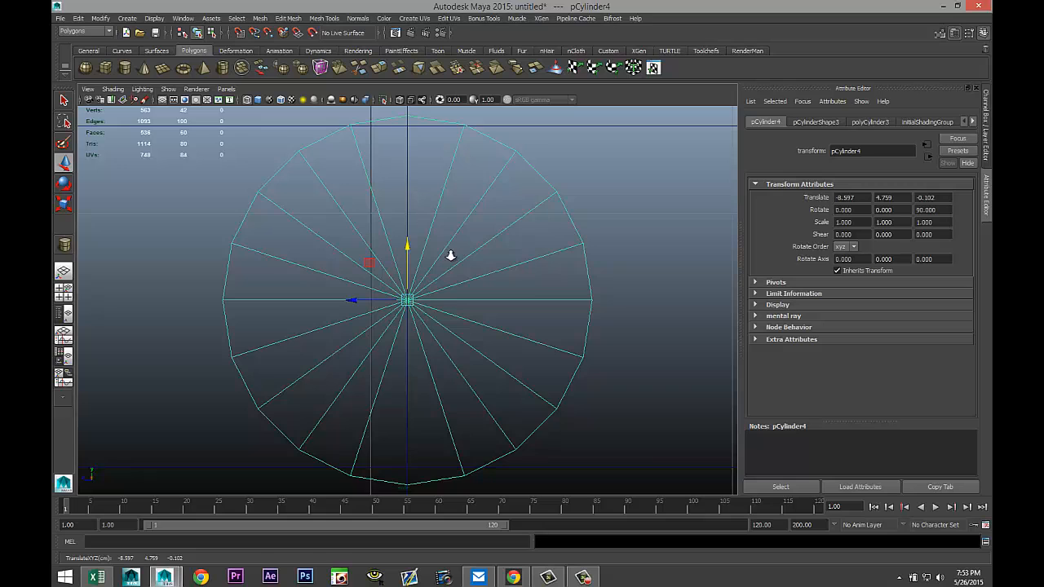
scroll(450, 256, down, 10)
scroll(448, 255, up, 3)
scroll(447, 255, up, 5)
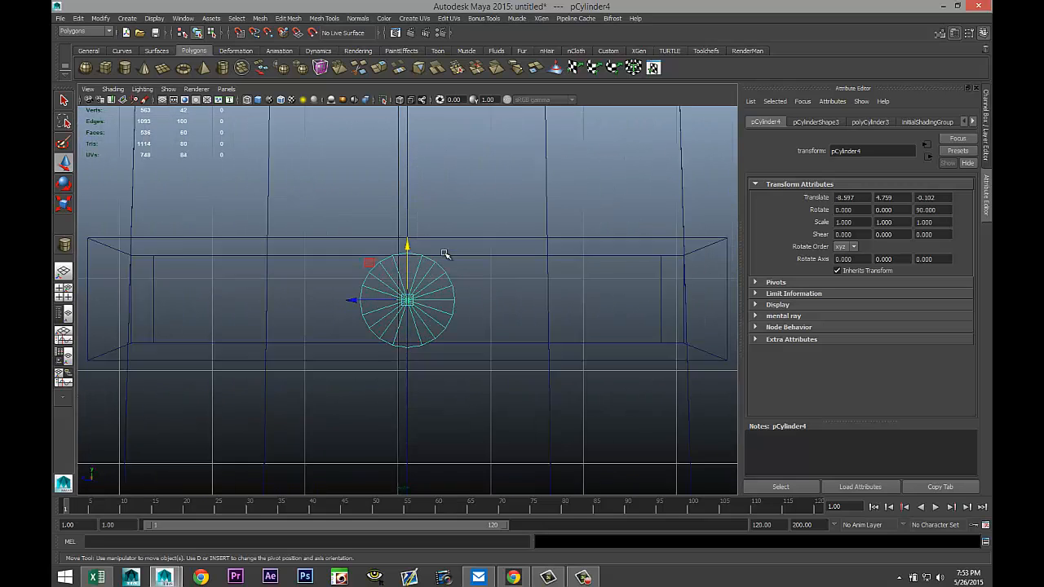
drag(409, 244, 409, 243)
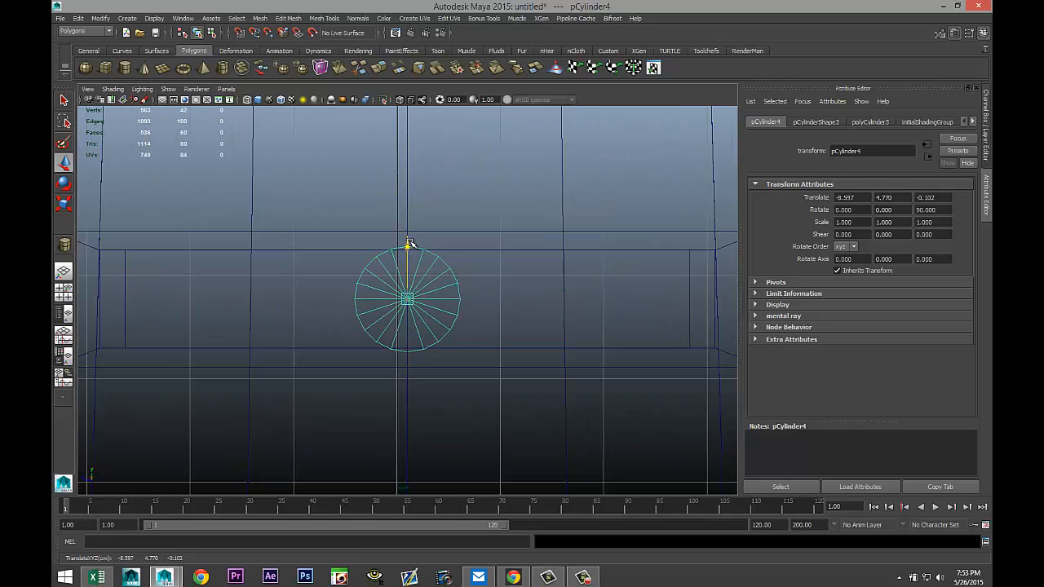
Scale the cylinder down uniformly to about 0.899.
key(r)
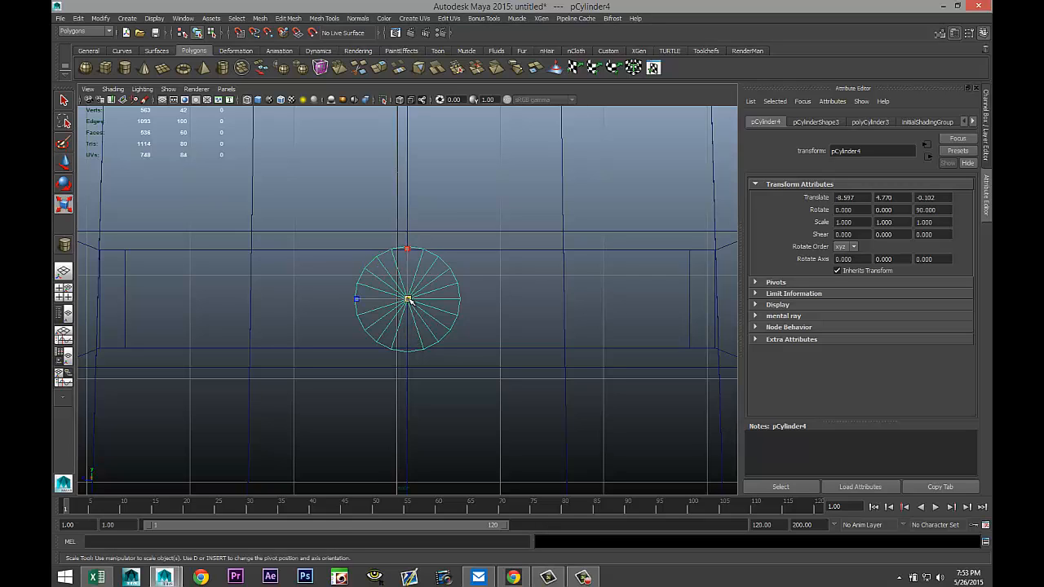
drag(407, 300, 391, 300)
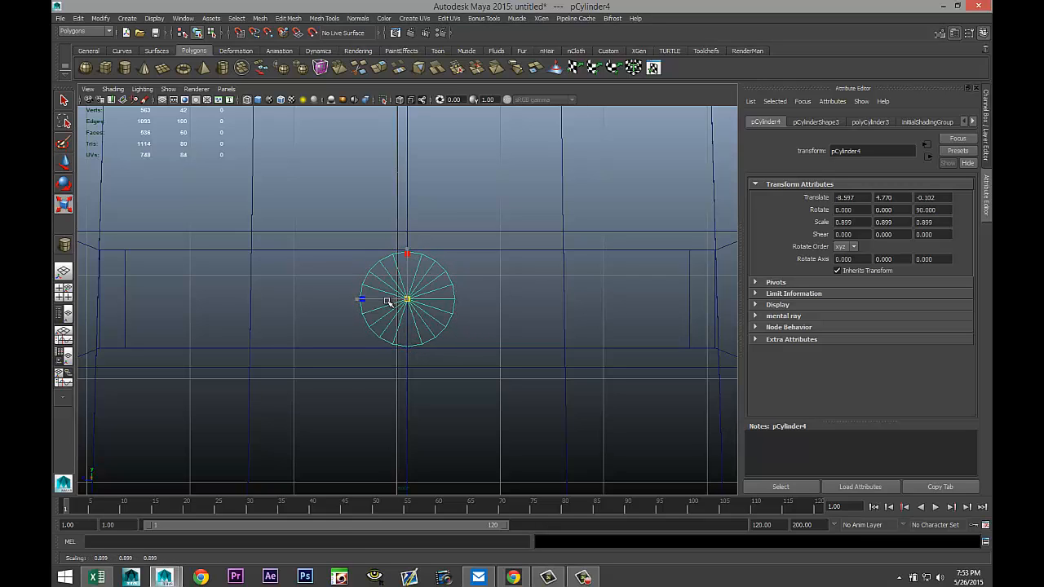
click(65, 292)
key(space)
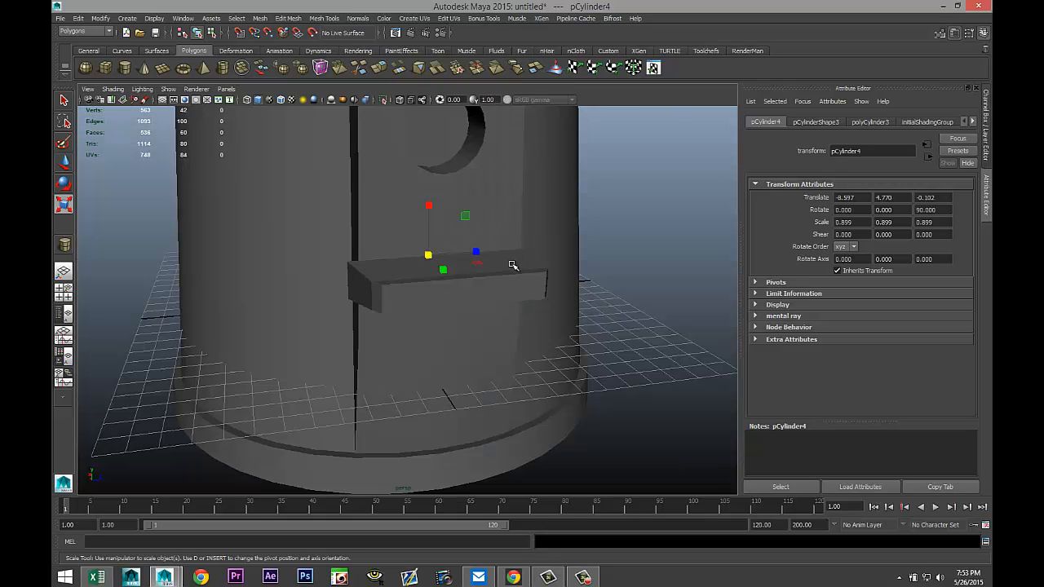
alt+drag(510, 265, 431, 308)
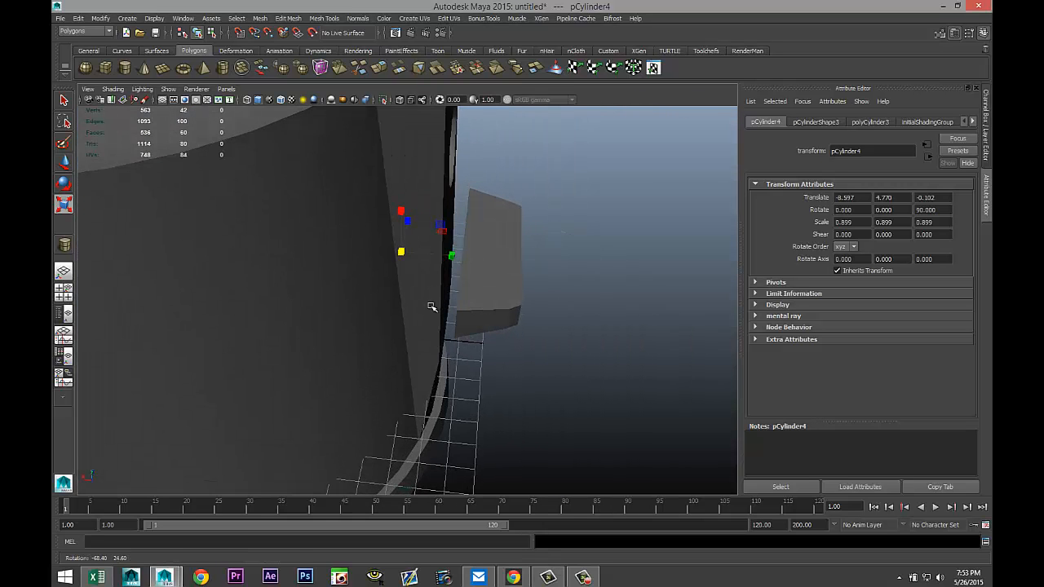
In wireframe, move the cylinder along X to about -9.16 into the hat wall.
key(4)
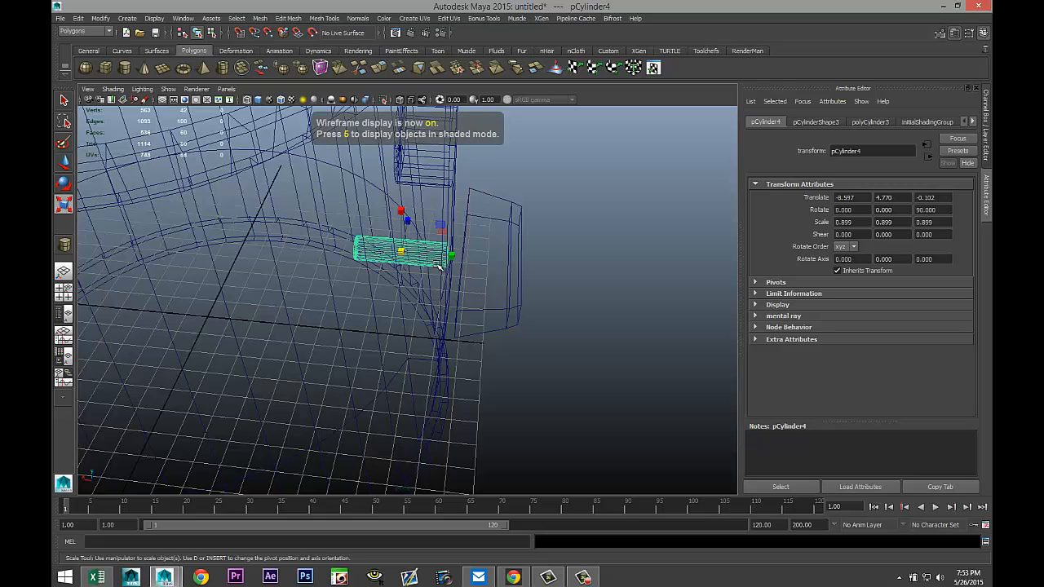
key(w)
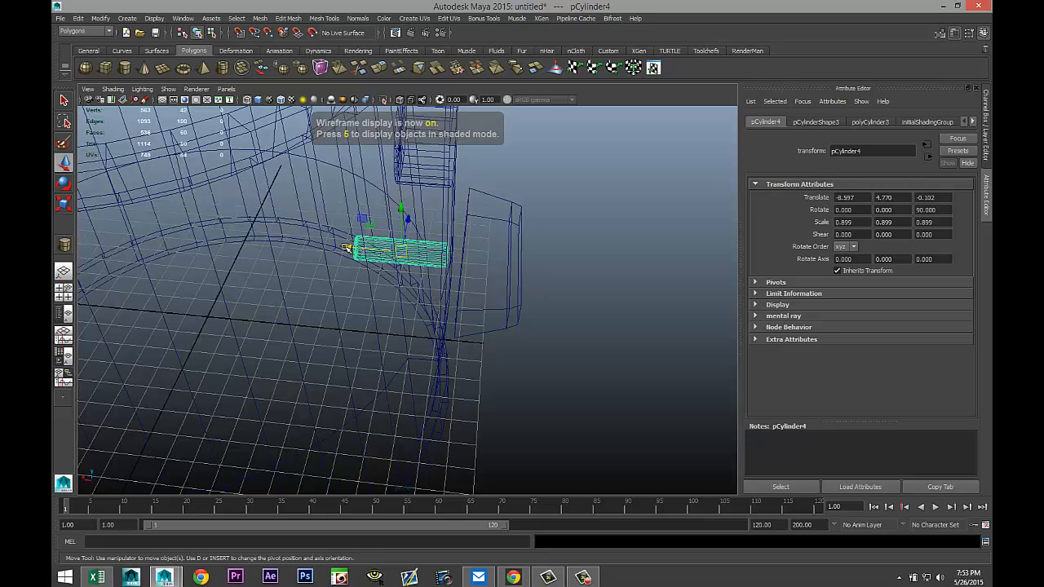
drag(349, 249, 417, 259)
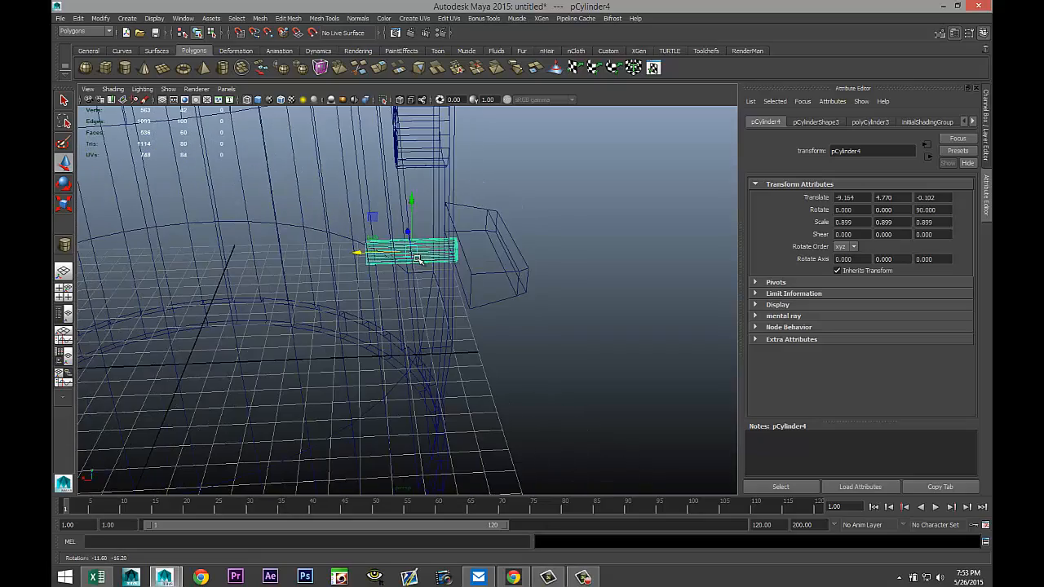
Select the cylinder's back-cap vertices and move them along X to about -10.4 inside the hat.
right_click(382, 253)
right_drag(328, 249, 328, 250)
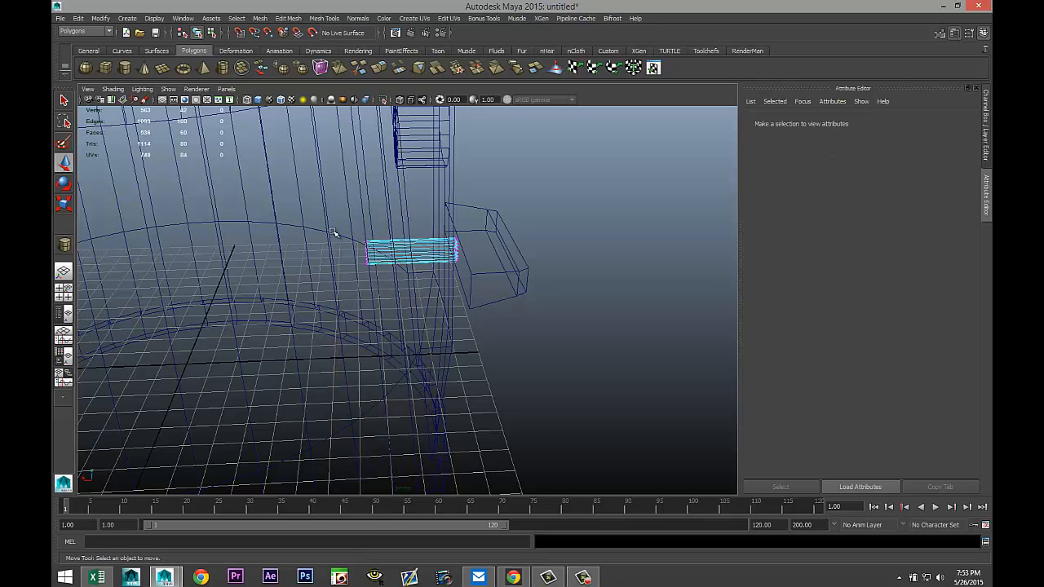
drag(320, 206, 383, 326)
drag(324, 254, 353, 263)
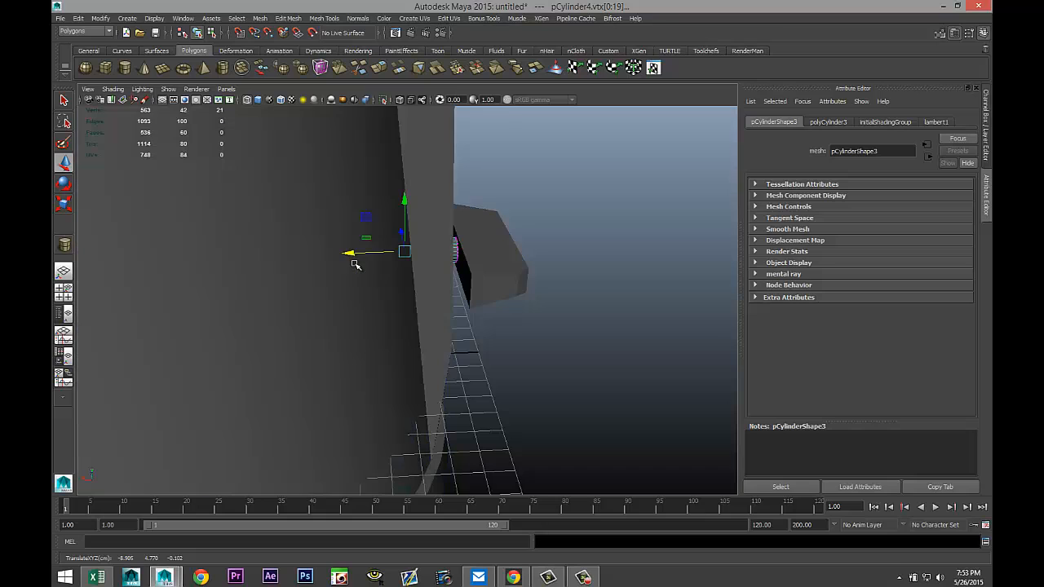
key(5)
alt+drag(519, 319, 489, 315)
mouse_move(358, 247)
mouse_down()
mouse_move(403, 261)
mouse_move(389, 262)
mouse_up()
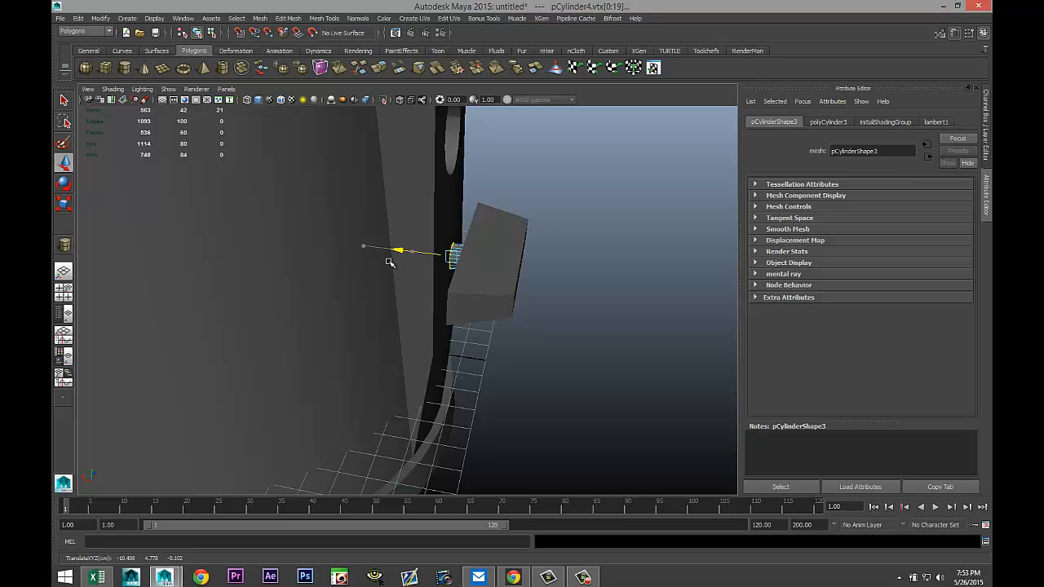
click(552, 342)
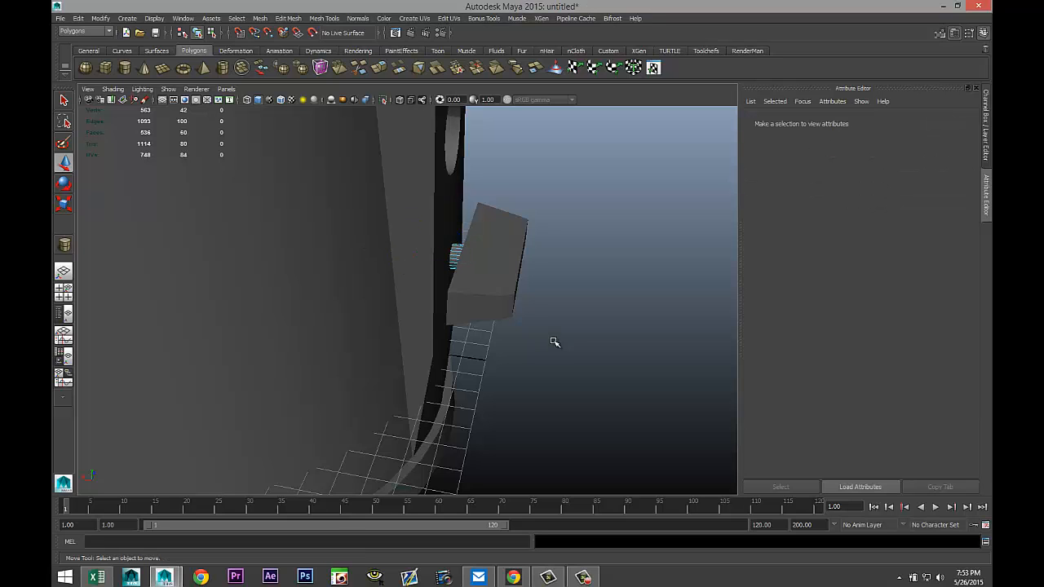
Create another polygon cylinder beside the hat and set its Z rotation to 90.
alt+drag(552, 342, 505, 351)
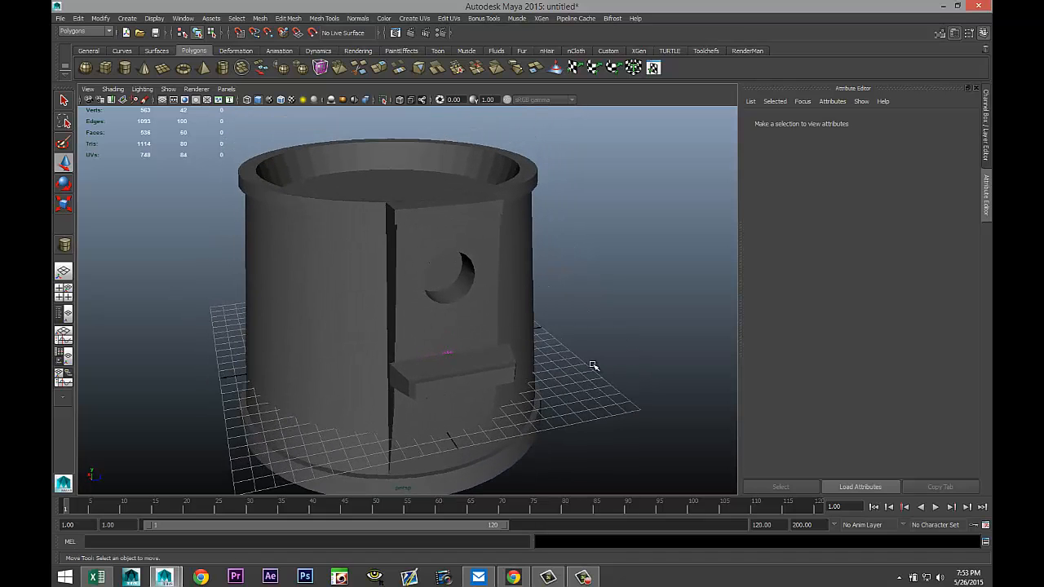
mouse_move(592, 366)
alt+mouse_down()
mouse_move(601, 354)
mouse_move(559, 301)
mouse_move(578, 310)
mouse_move(576, 298)
mouse_move(574, 315)
mouse_move(573, 305)
alt+mouse_up()
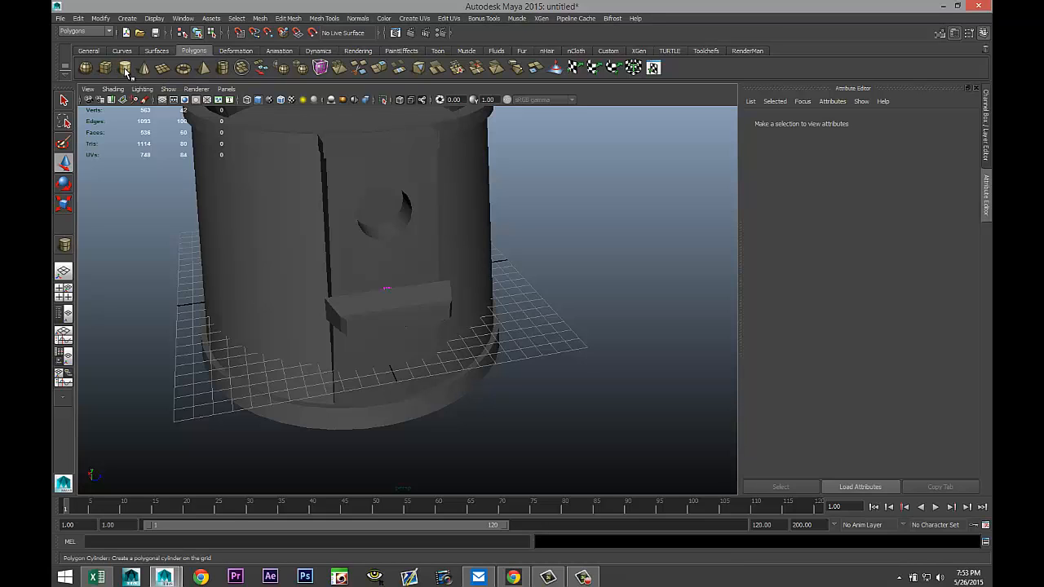
click(127, 71)
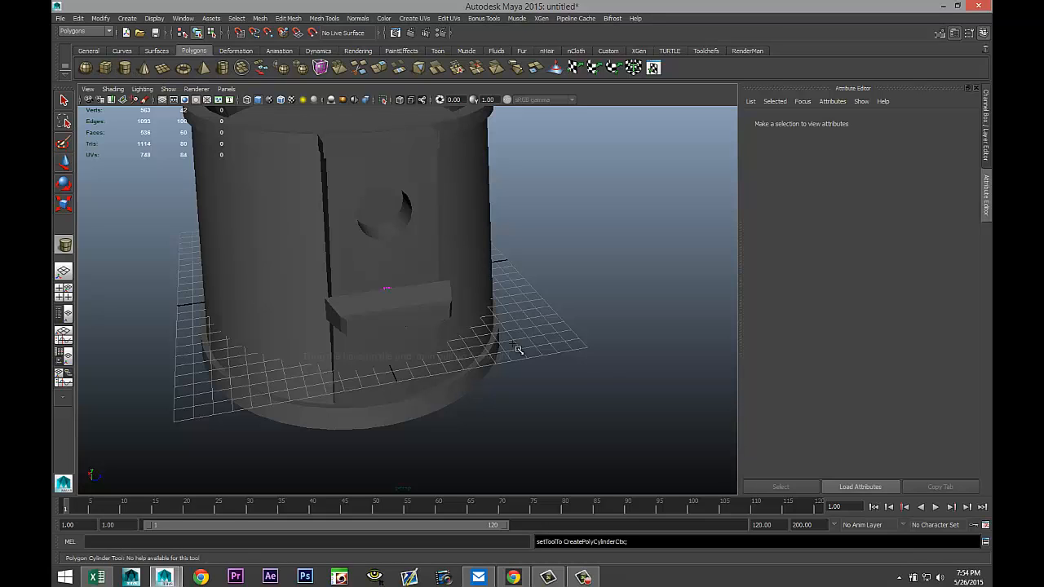
drag(601, 404, 649, 429)
key(e)
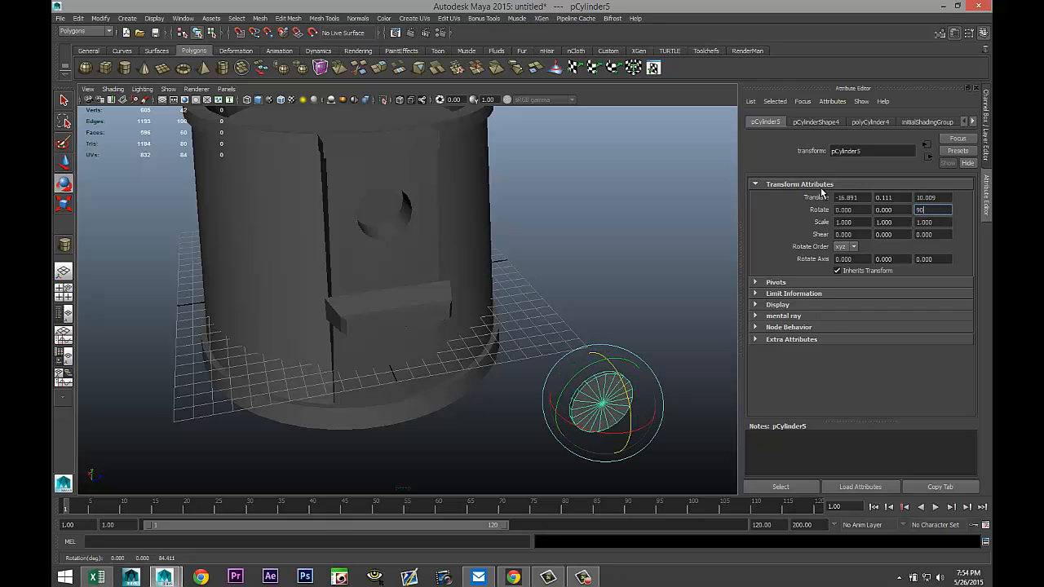
text(90)
key(Return)
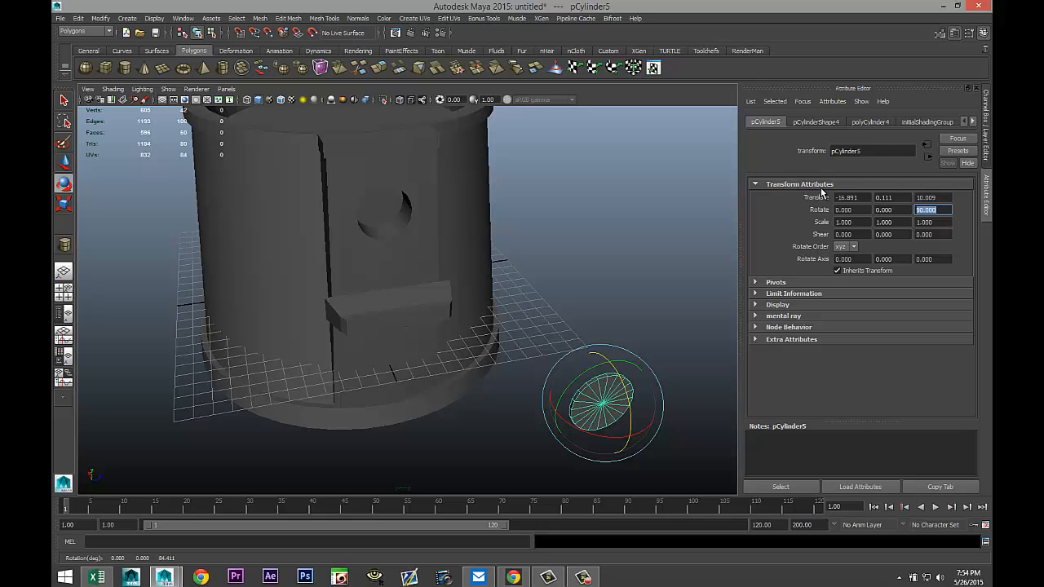
In the front view, move the new cylinder to the hole's centre at X -8.597, Y 9.526, Z -0.102.
click(63, 290)
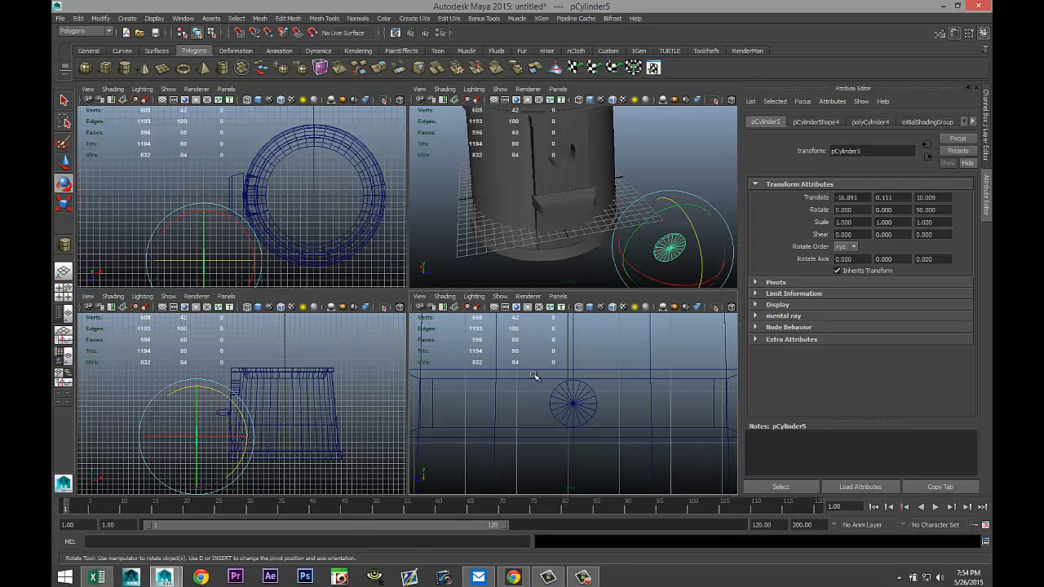
key(space)
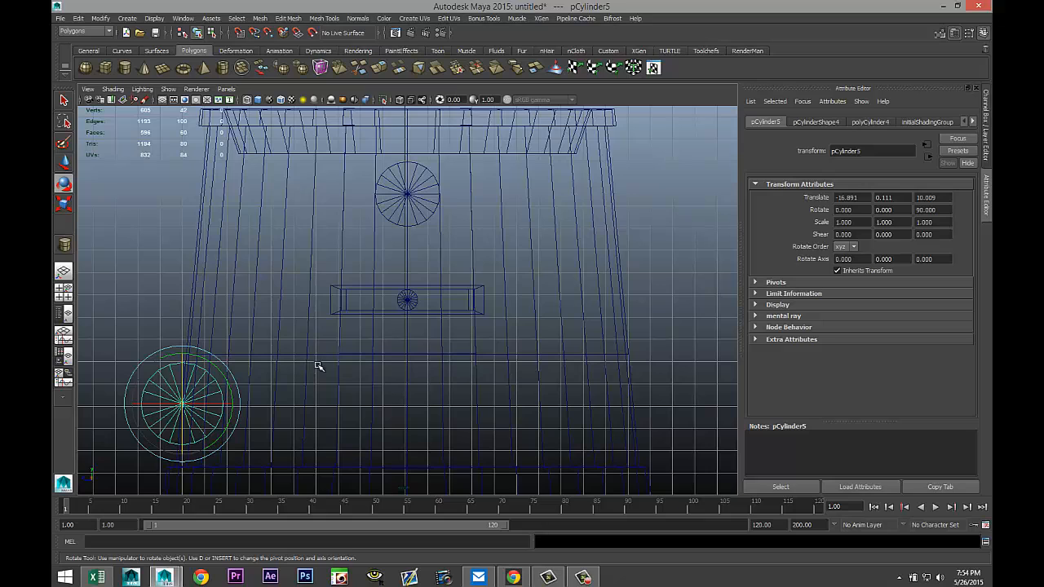
key(w)
drag(181, 403, 408, 194)
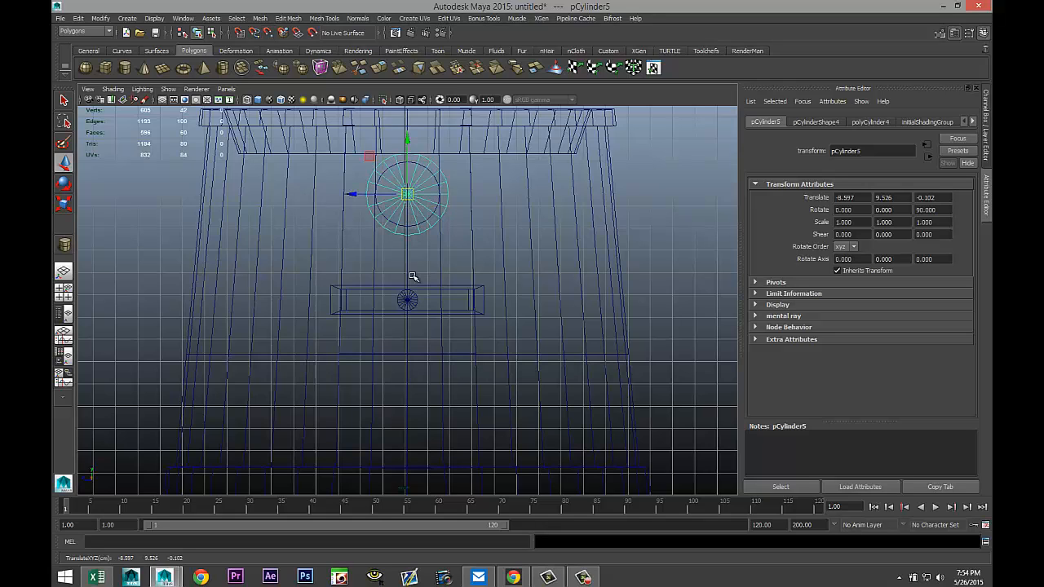
key(f)
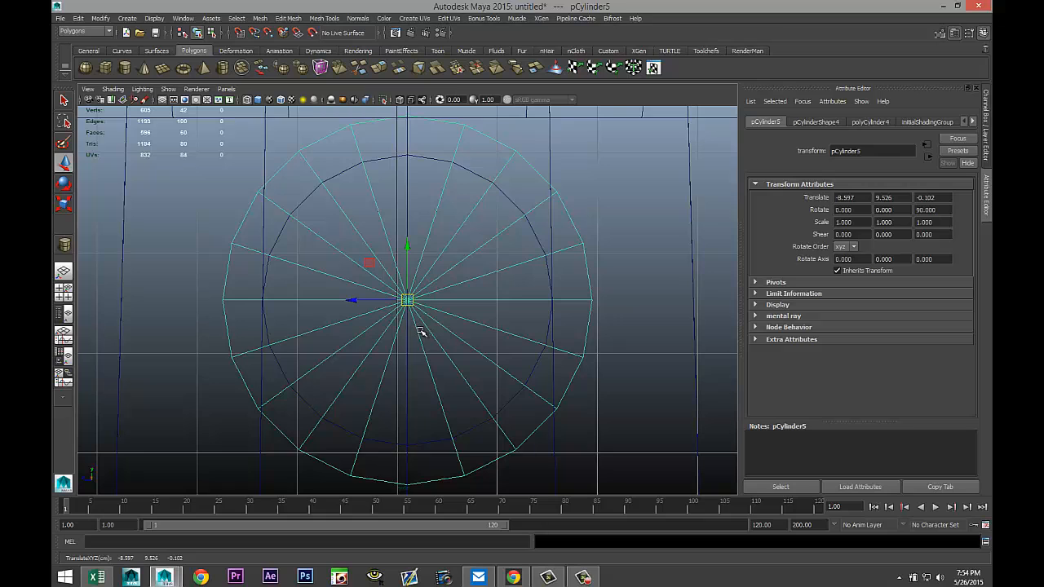
Scale the selected cylinder uniformly down to 0.79.
key(r)
drag(408, 302, 356, 302)
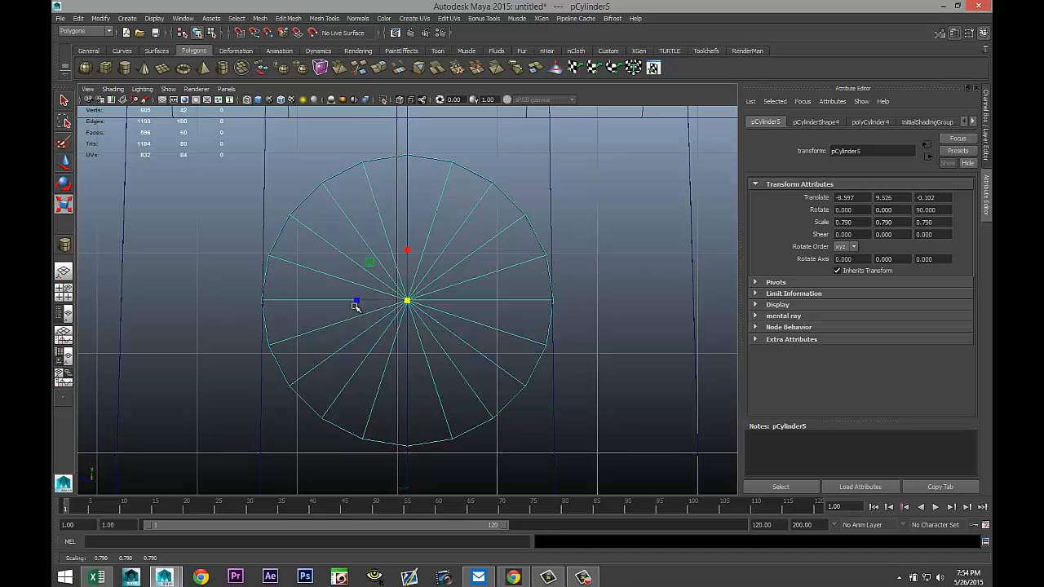
click(63, 291)
key(space)
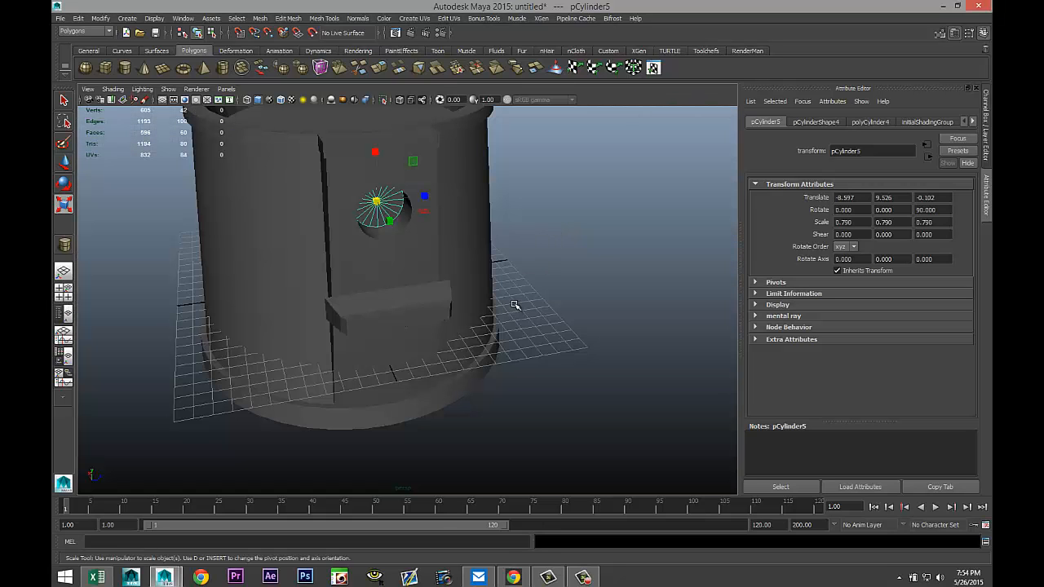
Move the cylinder along X to about -16.48, out in front of the hat.
key(w)
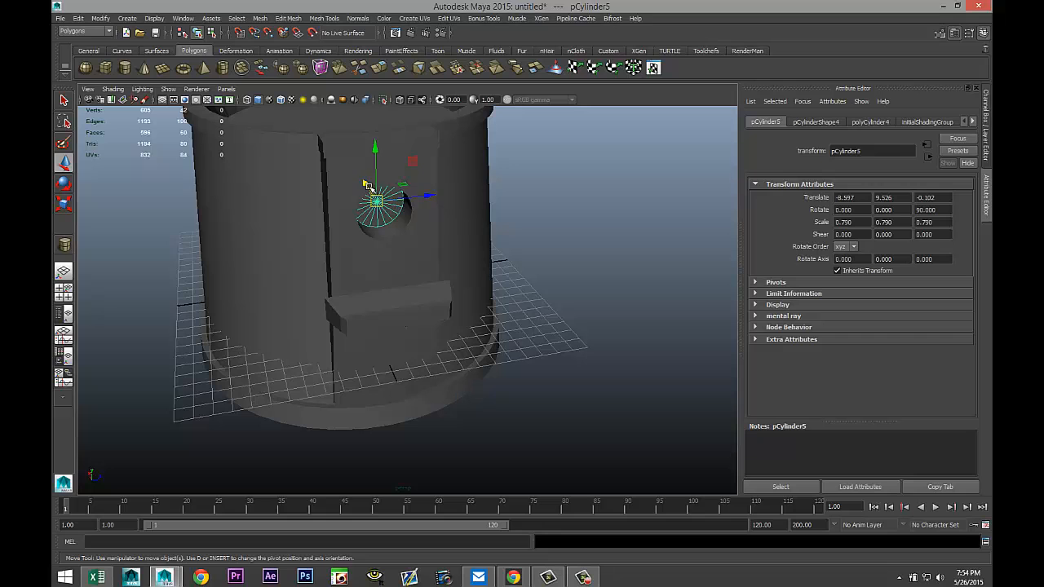
drag(365, 181, 407, 245)
scroll(474, 333, up, 5)
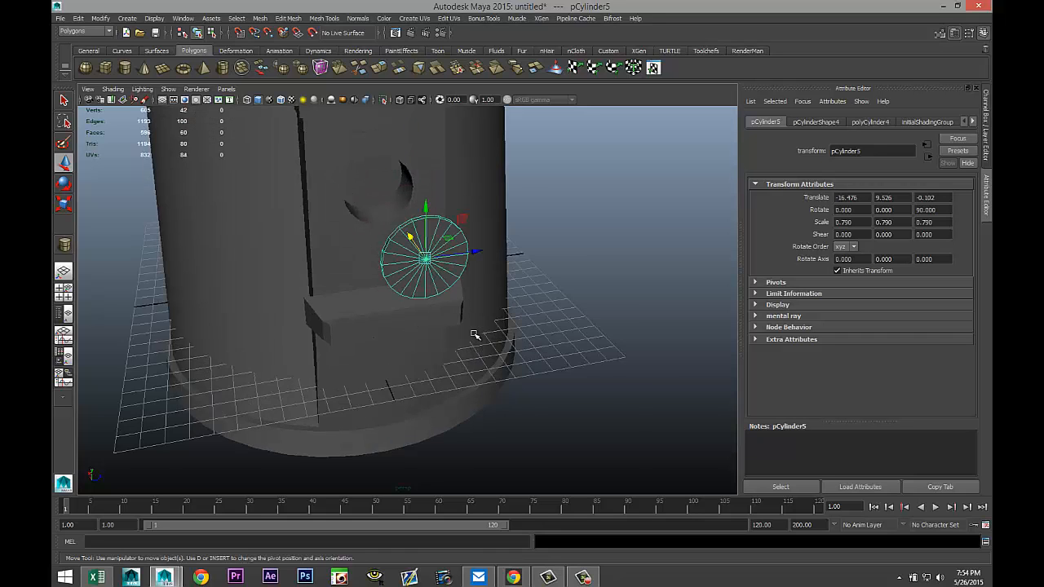
alt+drag(558, 345, 539, 329)
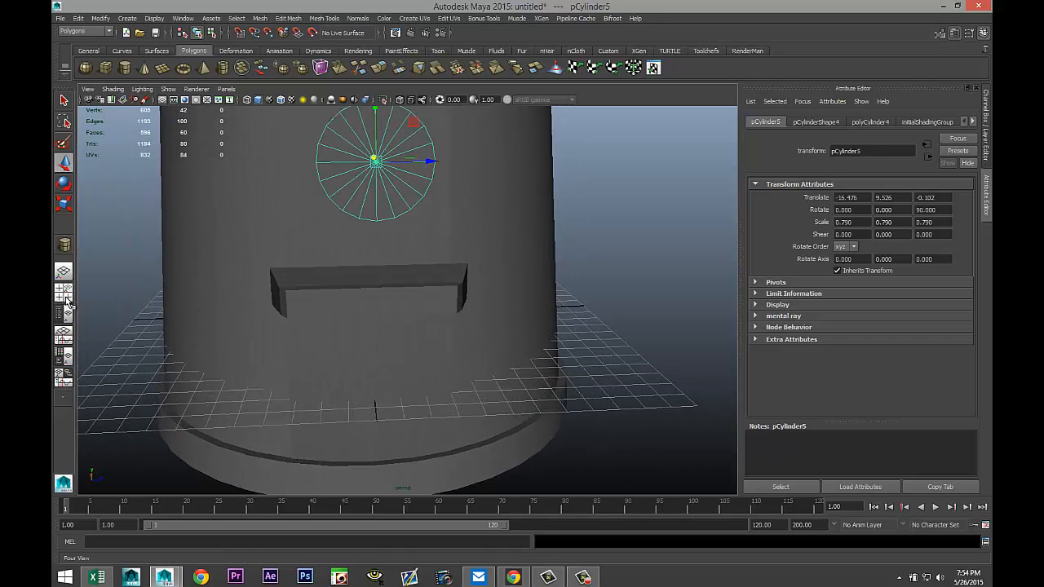
In the front view, select and delete the upper half of the cylinder's faces, leaving a half cylinder.
key(space)
key(space)
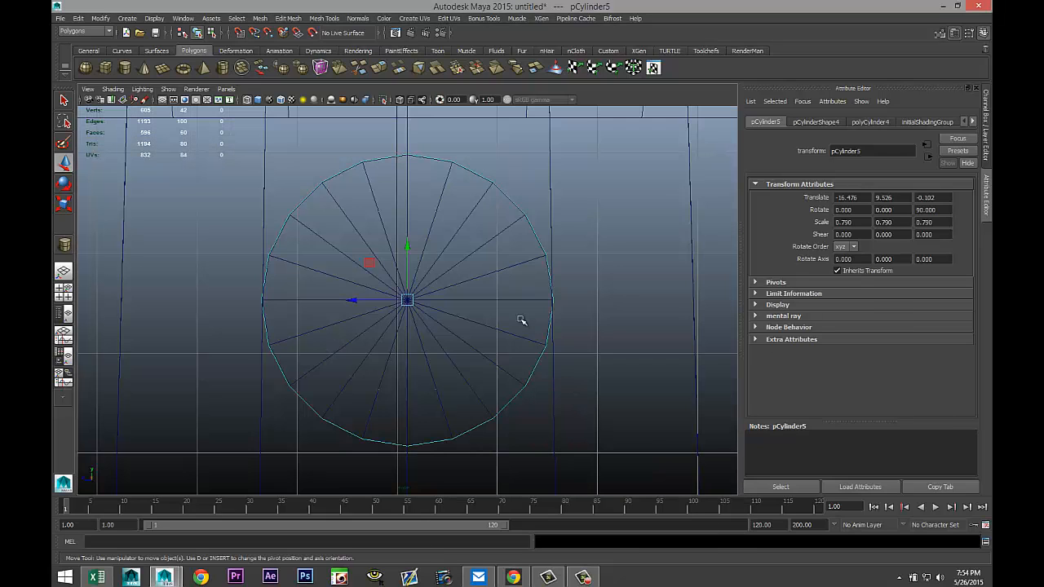
right_click(506, 282)
click(500, 307)
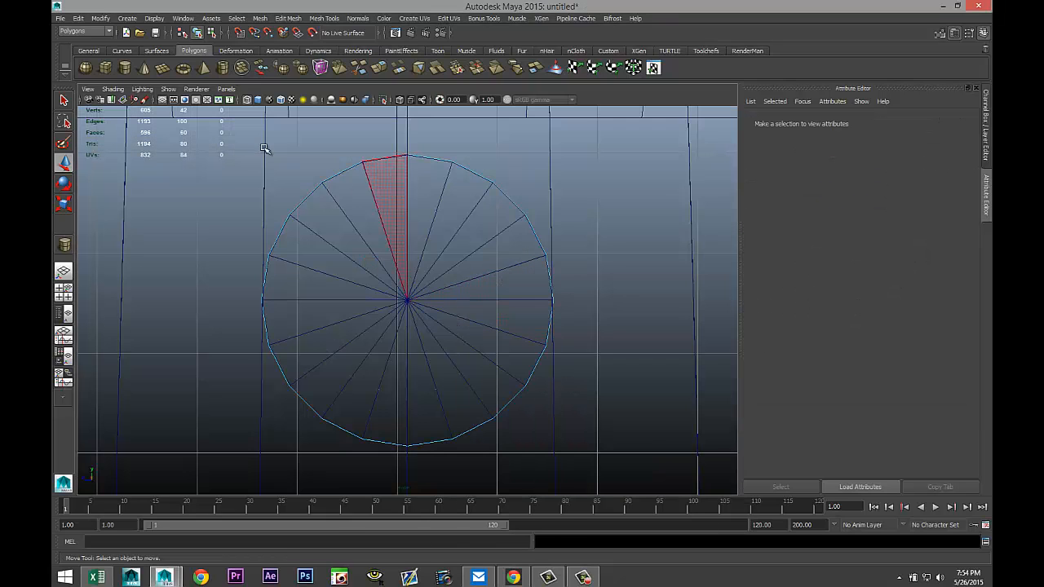
drag(193, 140, 611, 289)
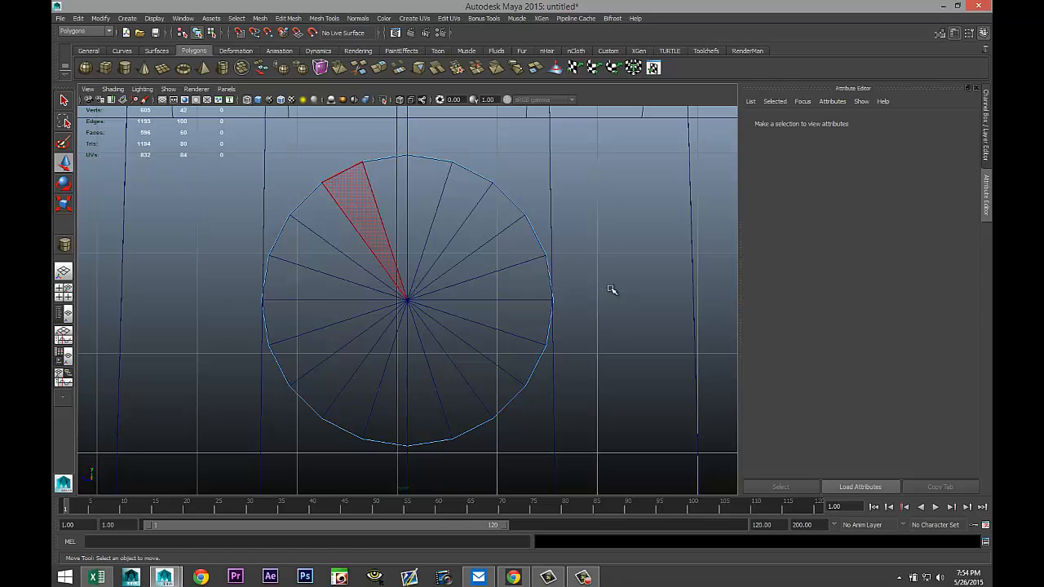
click(577, 289)
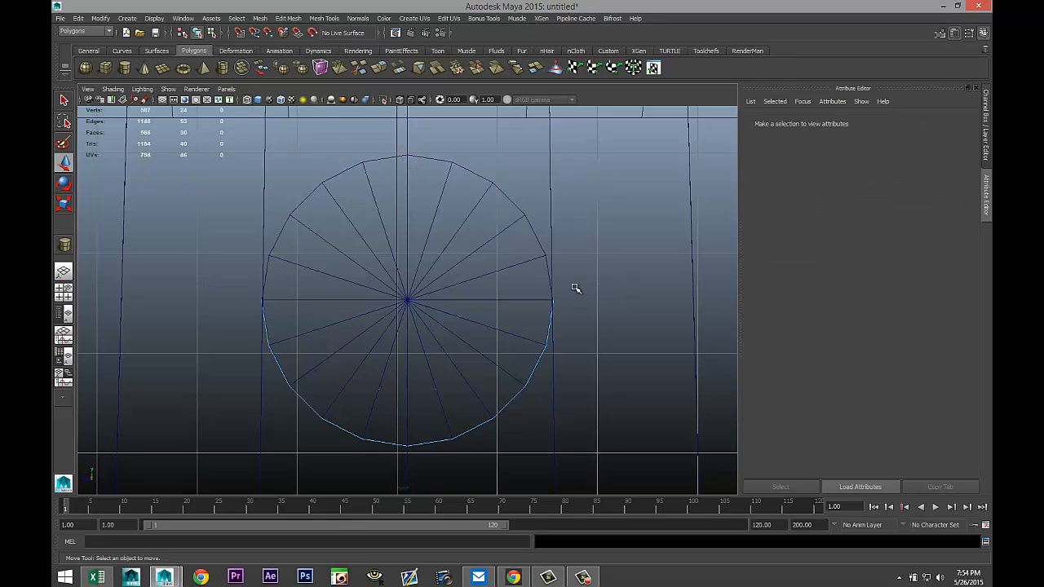
click(64, 290)
key(space)
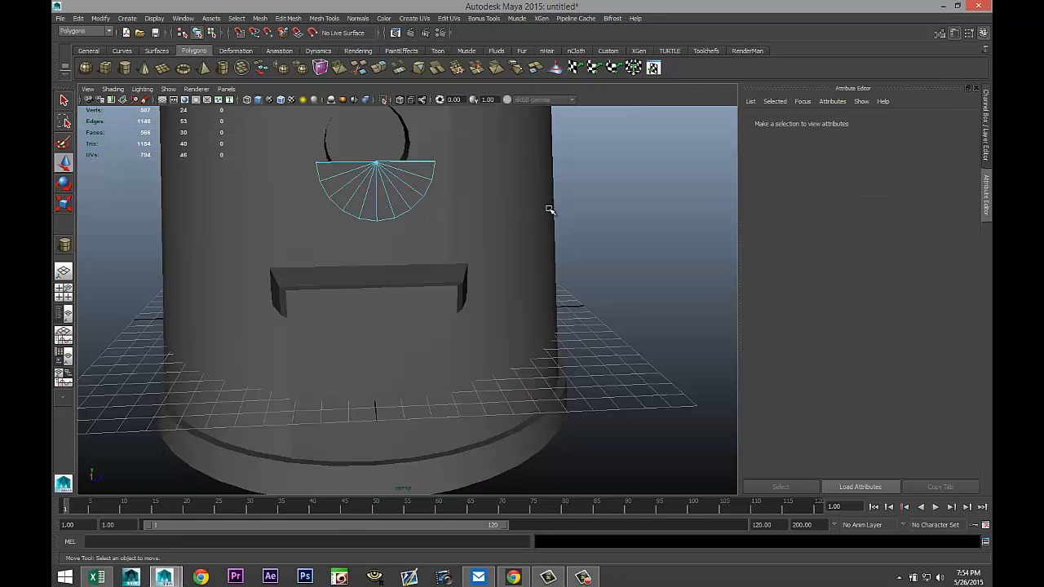
Select the open border edge of the half cylinder and close it with Fill Hole.
scroll(515, 252, up, 2)
alt+middle_drag(499, 243, 572, 381)
alt+drag(586, 379, 609, 386)
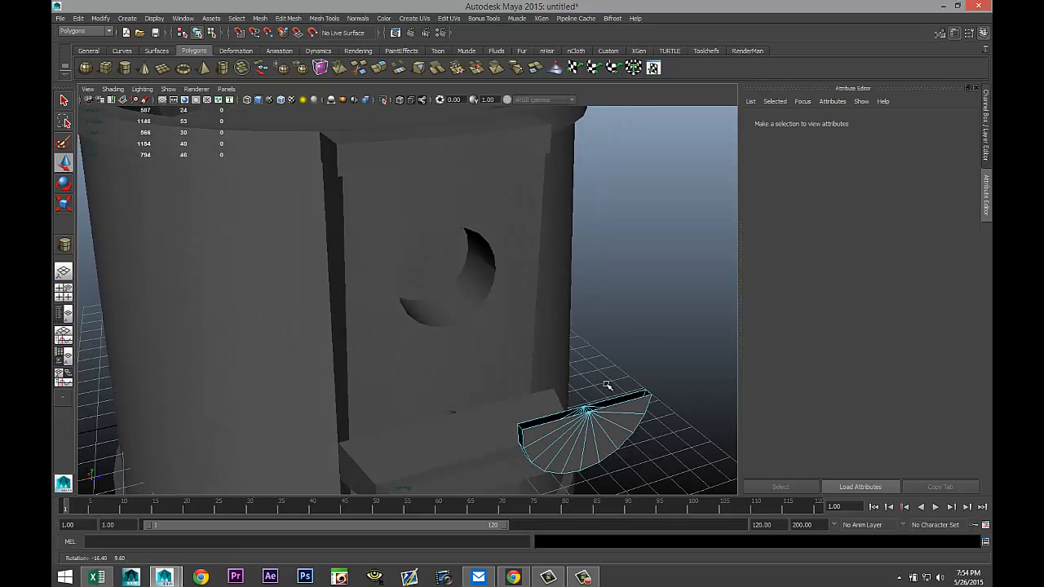
alt+middle_drag(558, 339, 444, 260)
alt+drag(454, 305, 492, 319)
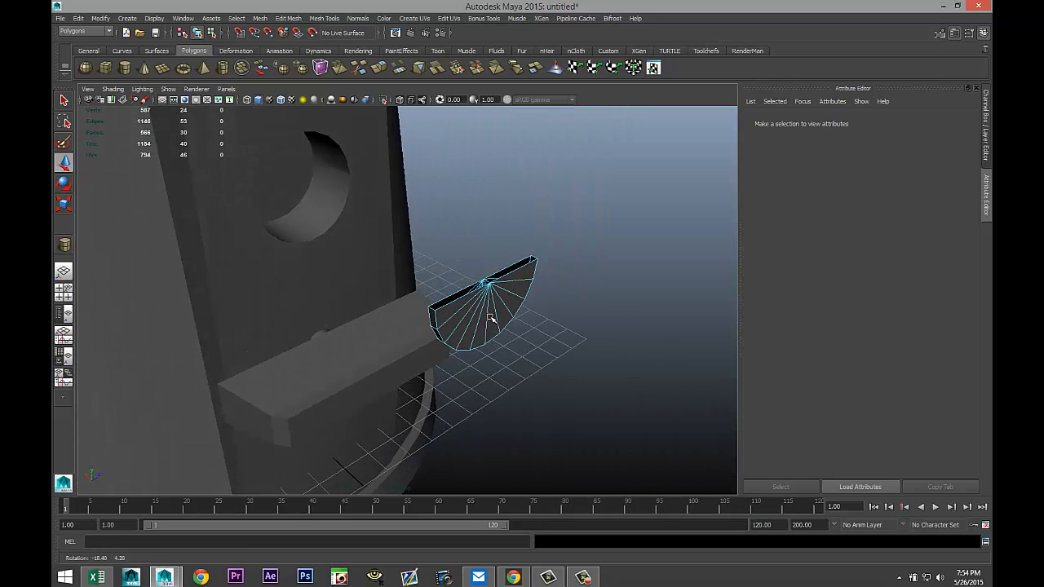
scroll(584, 391, up, 3)
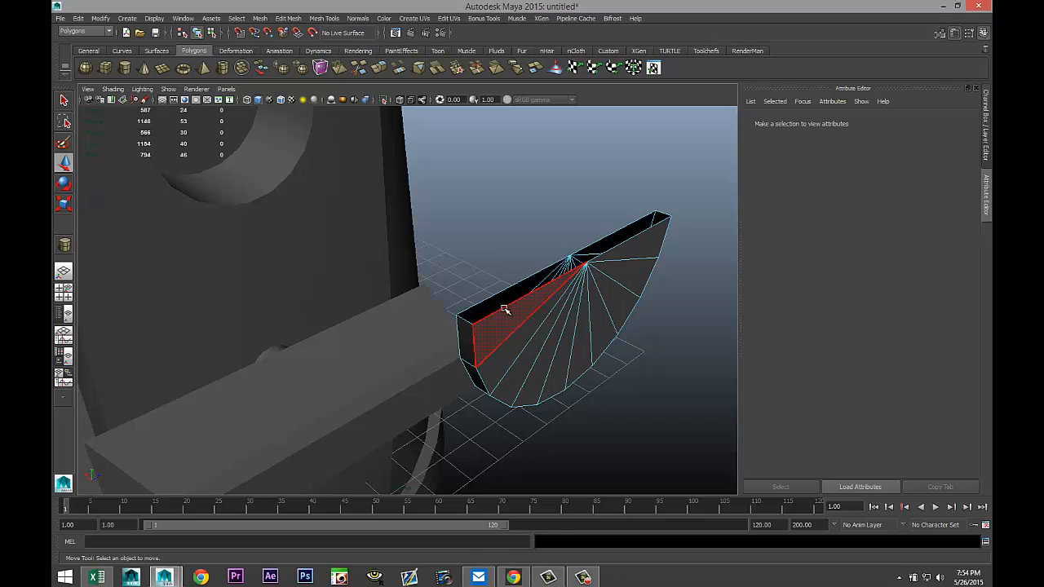
right_drag(506, 306, 502, 283)
click(504, 311)
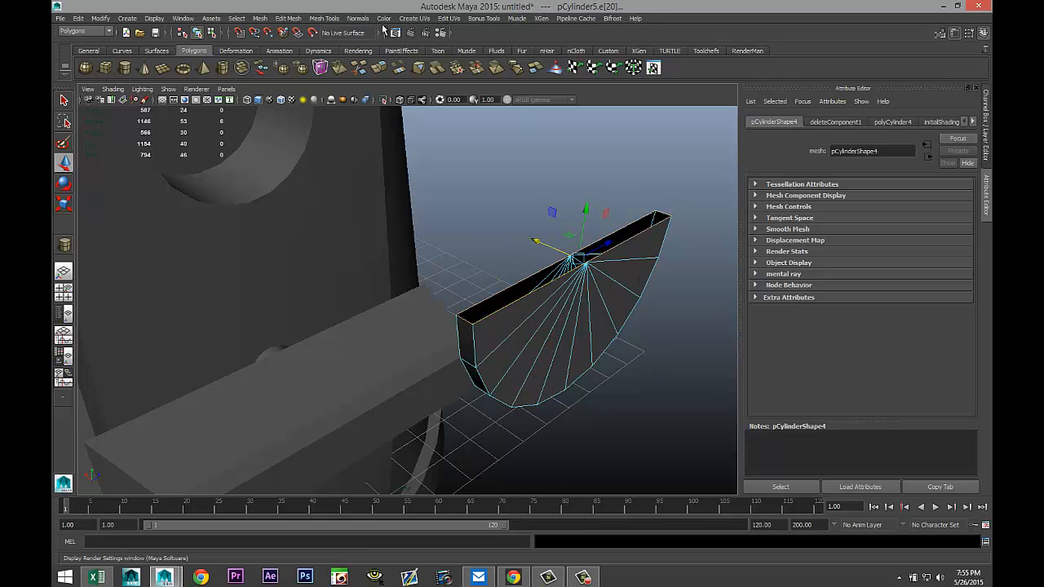
click(258, 19)
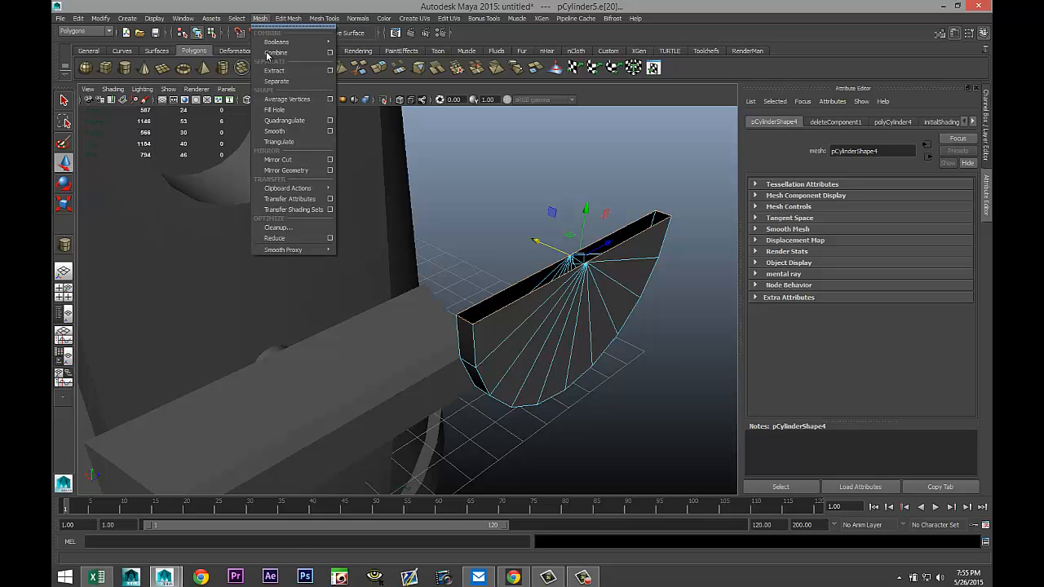
click(283, 110)
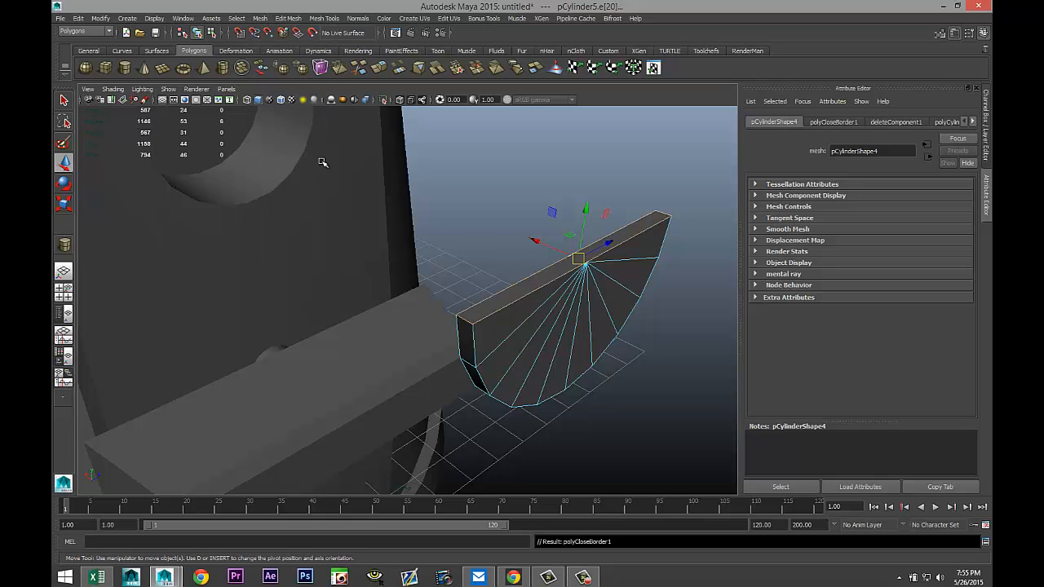
Move the half cylinder back into the hat's hole to X -9.95.
click(644, 389)
mouse_move(607, 293)
right_down()
mouse_move(617, 281)
mouse_move(622, 294)
right_up()
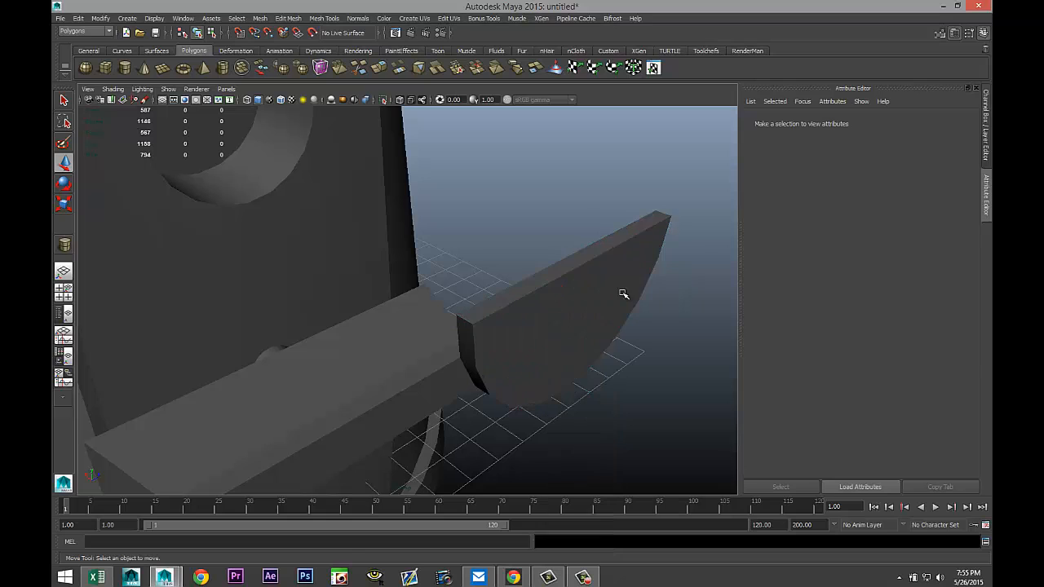
click(585, 364)
drag(537, 242, 202, 120)
alt+drag(448, 280, 517, 366)
scroll(583, 381, up, 3)
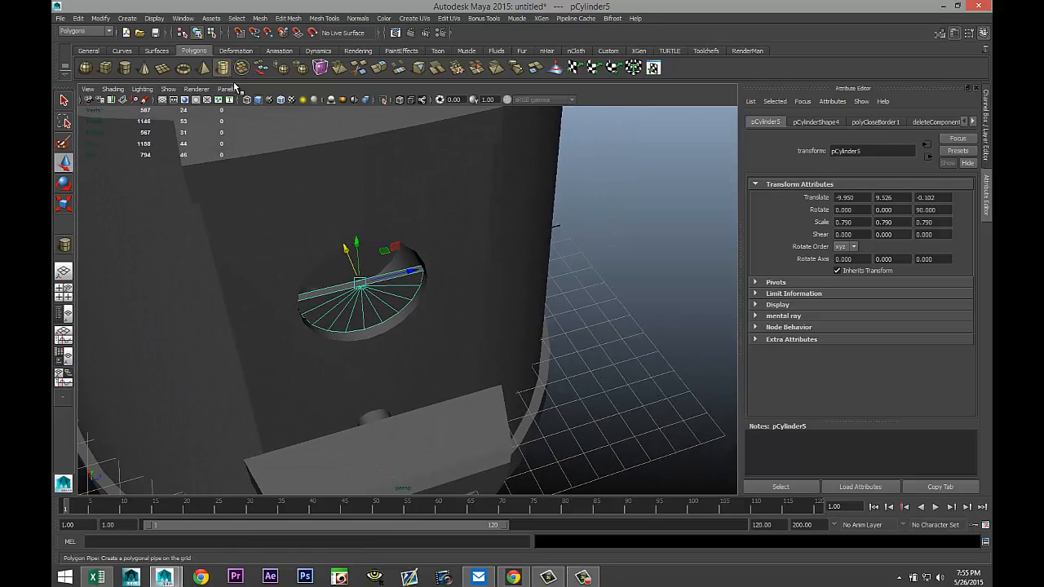
Draw a polygon pipe beside the hat, setting its base, height and thickness interactively.
click(238, 71)
drag(635, 421, 836, 464)
scroll(611, 410, down, 5)
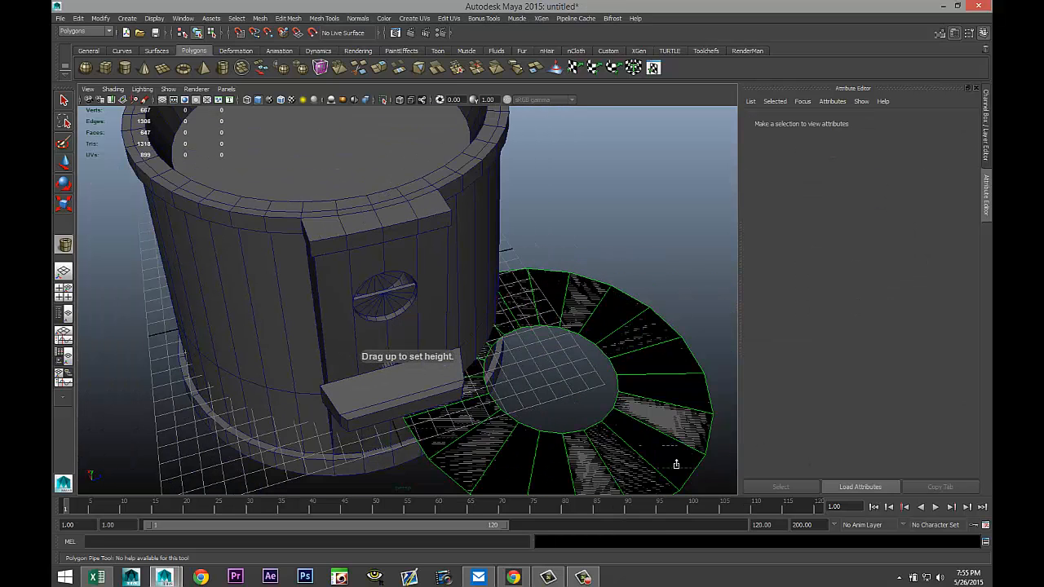
drag(676, 464, 657, 433)
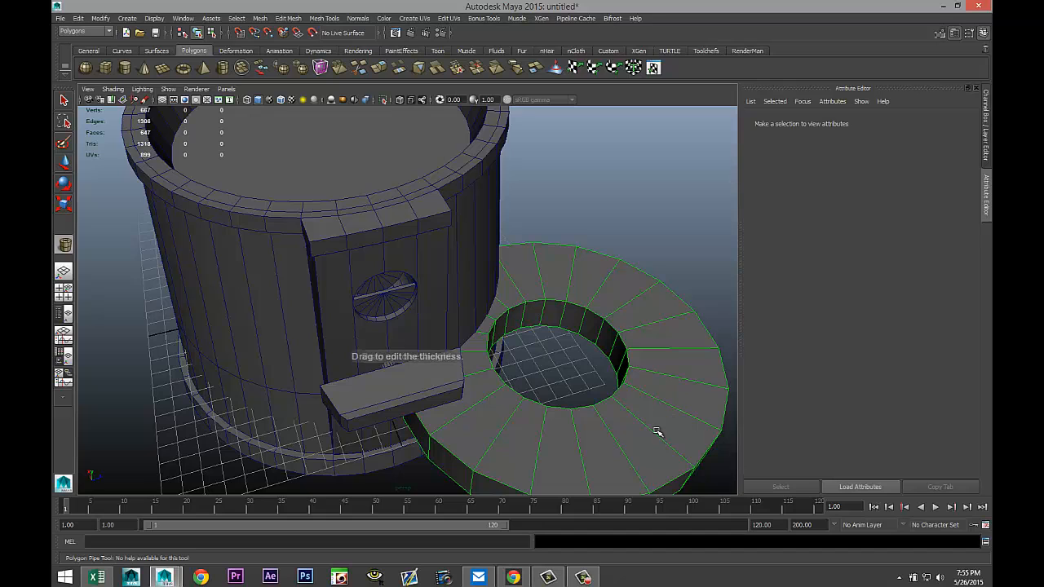
alt+middle_drag(655, 432, 554, 387)
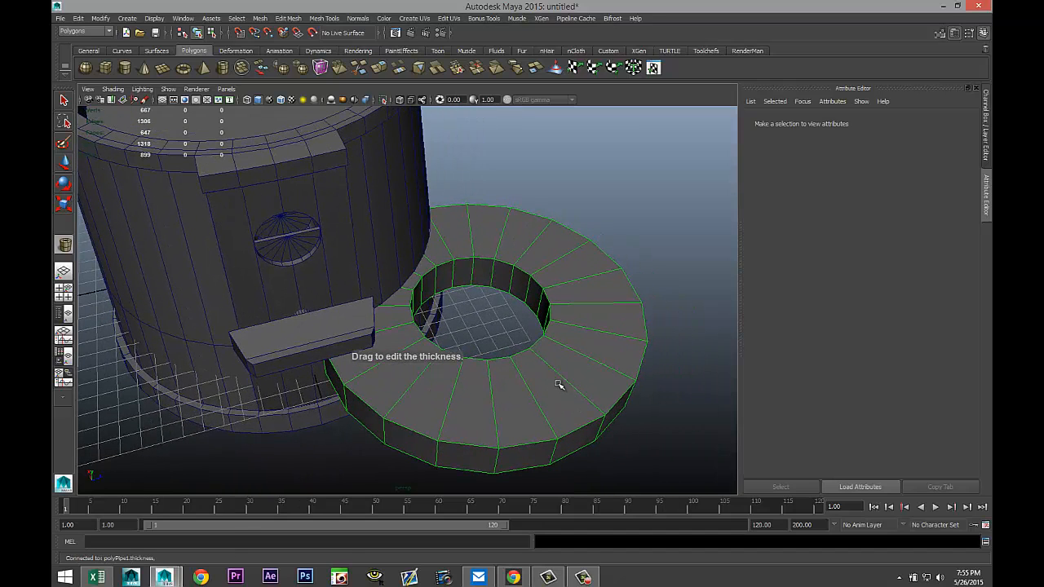
Set the pipe's Z rotation to 90.
key(e)
drag(486, 296, 517, 366)
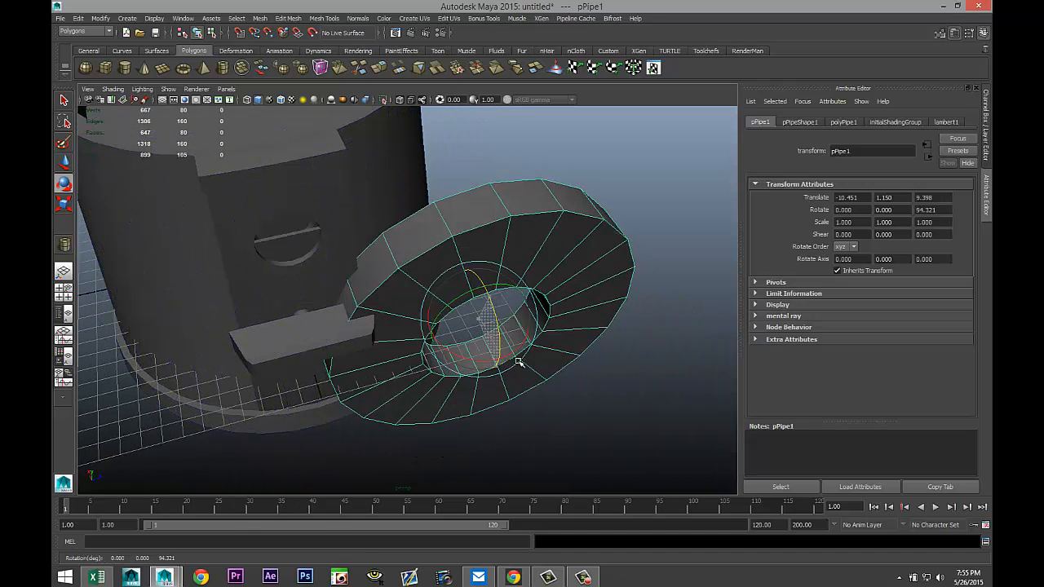
text(90)
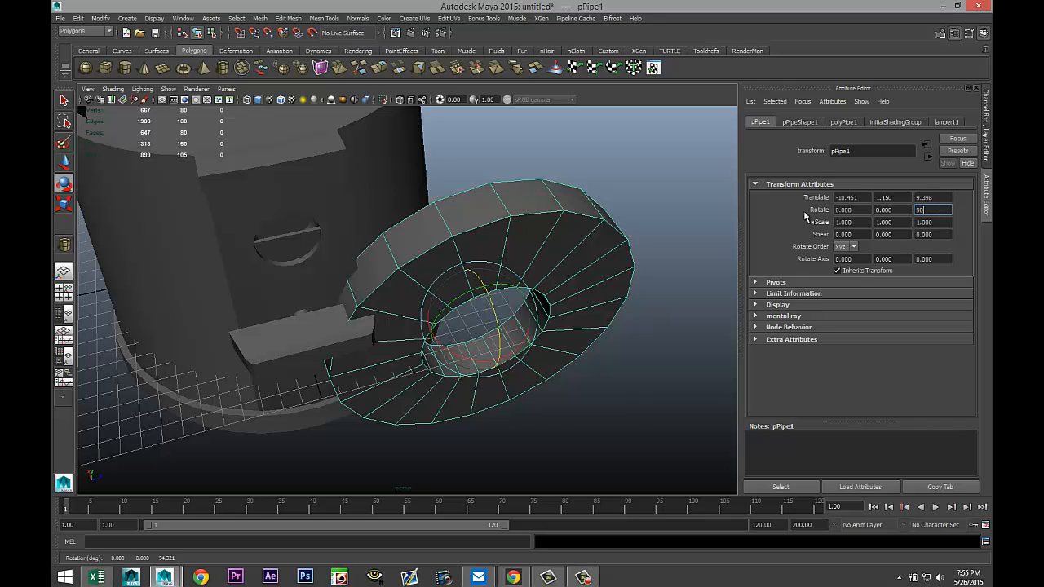
key(Return)
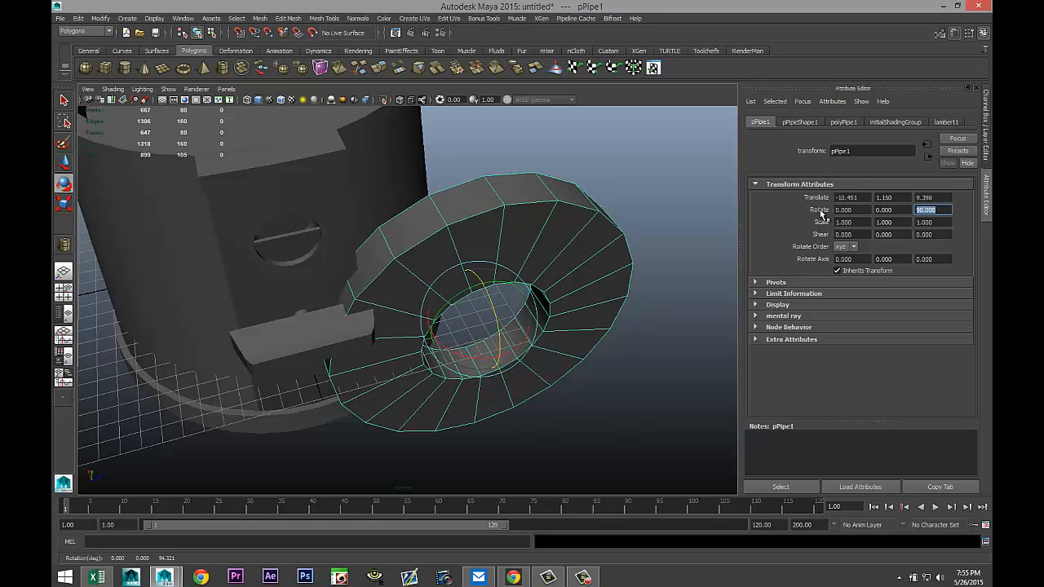
Set the pipe's subdivisions axis to 40 and its thickness to 1.5.
click(844, 122)
click(860, 240)
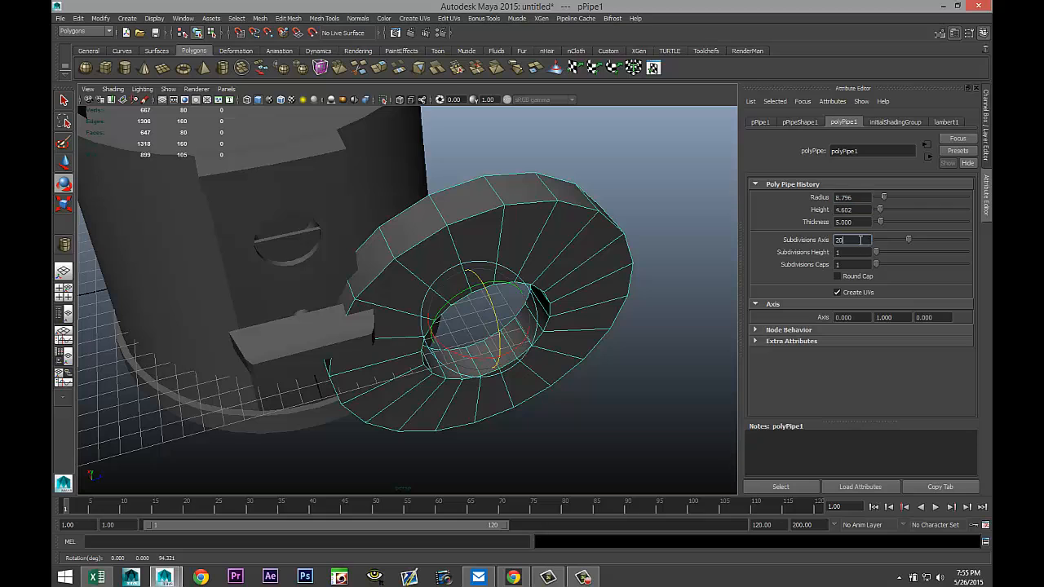
text(40)
key(Return)
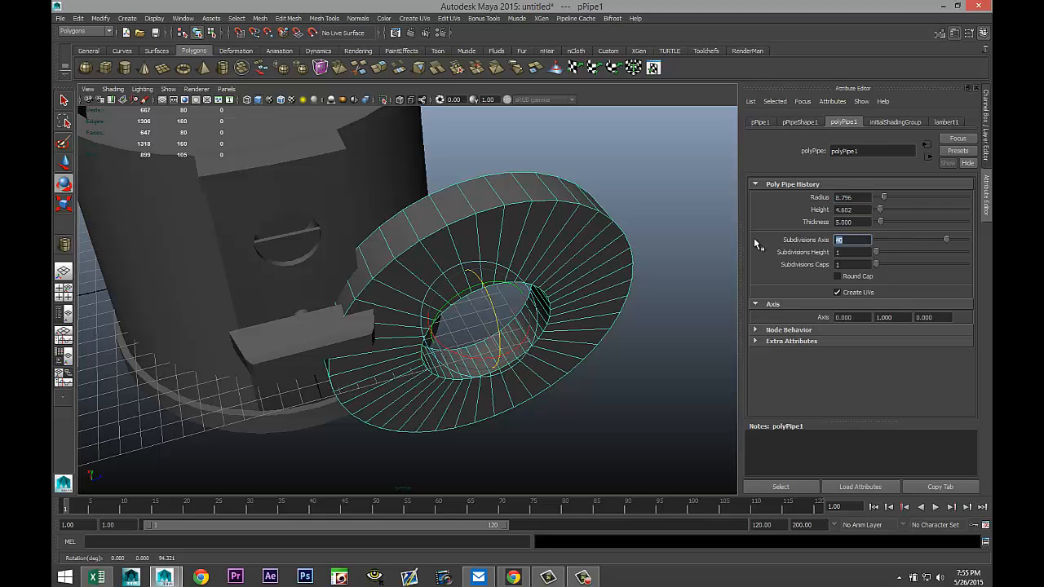
click(862, 223)
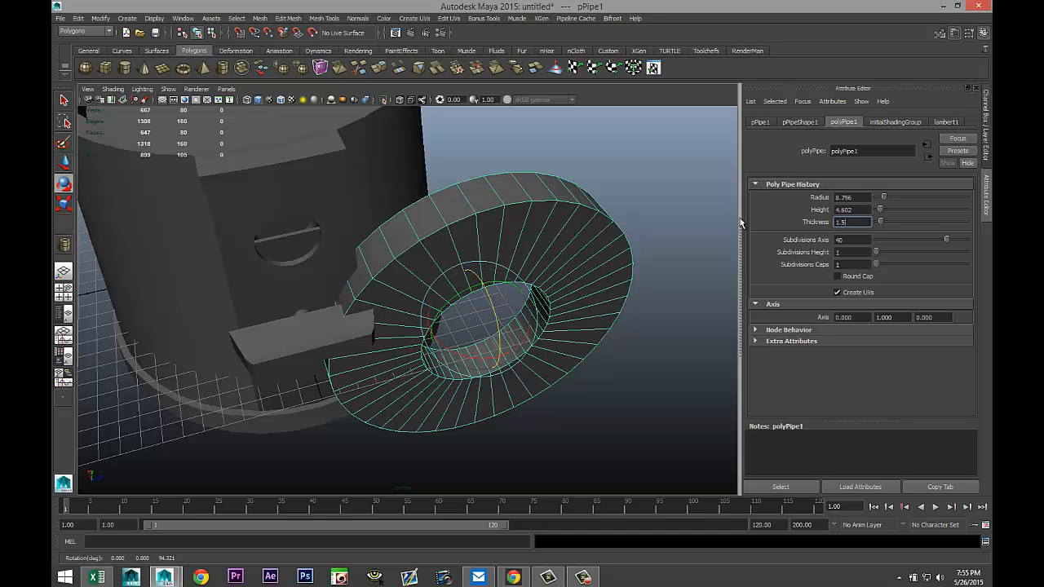
text(1.5)
key(Return)
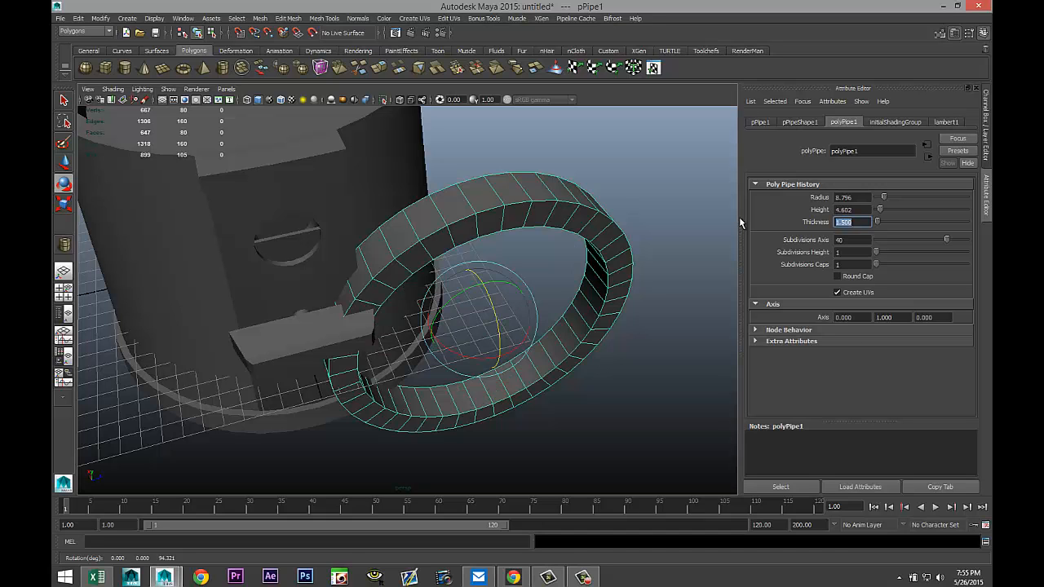
Flatten the pipe by scaling it along its height axis.
alt+drag(657, 361, 650, 353)
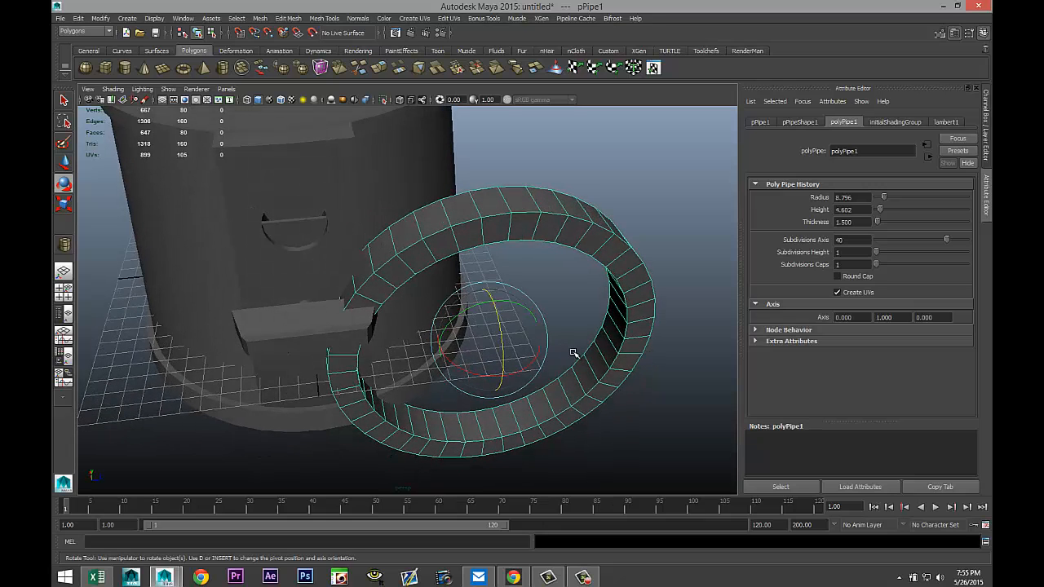
key(r)
drag(505, 377, 490, 349)
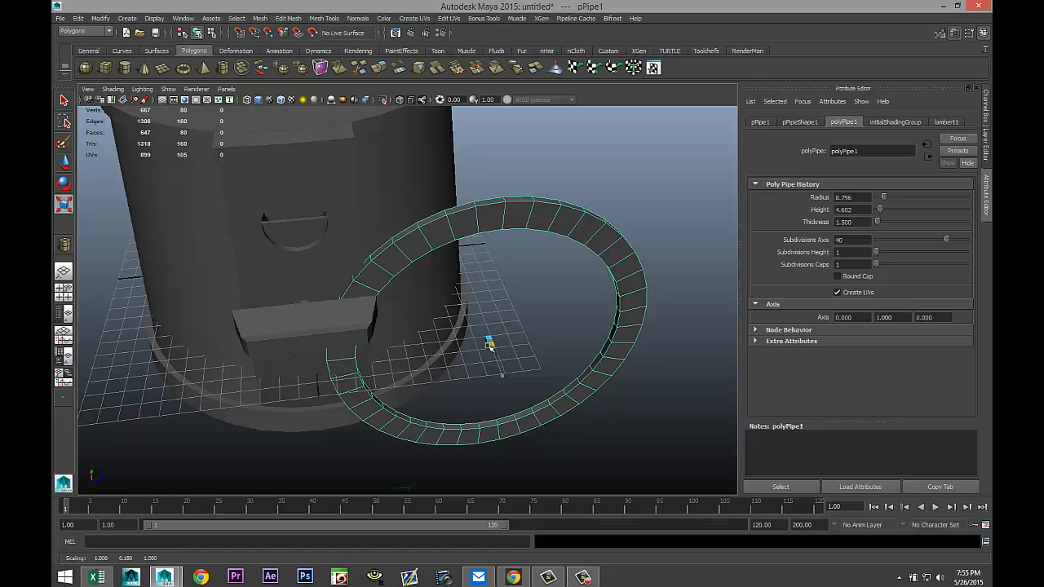
In the front view, move the pipe to the hole's centre at X -8.597, Y 9.526, Z -0.102.
click(64, 291)
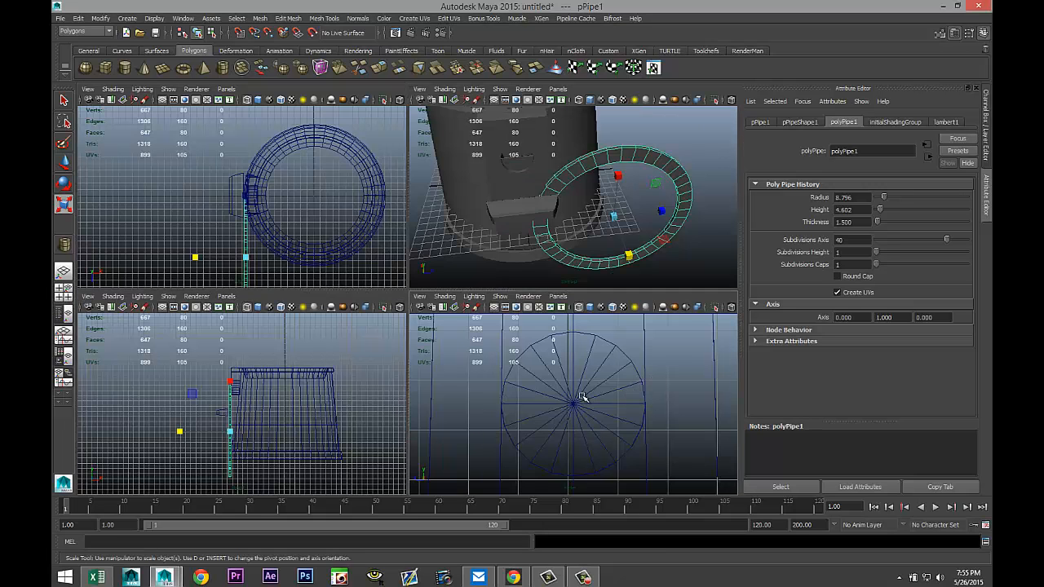
key(space)
scroll(526, 390, down, 2)
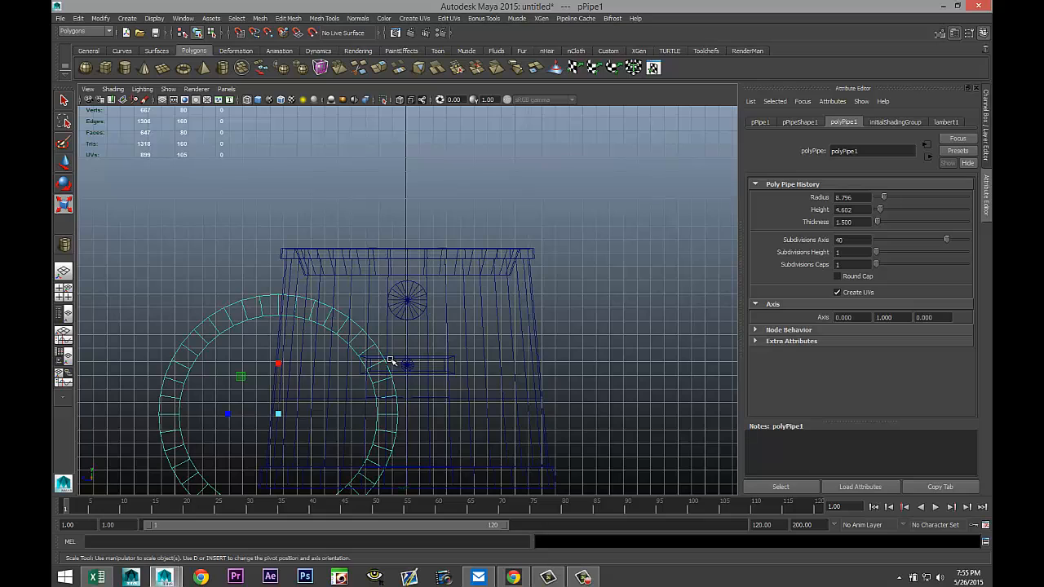
key(w)
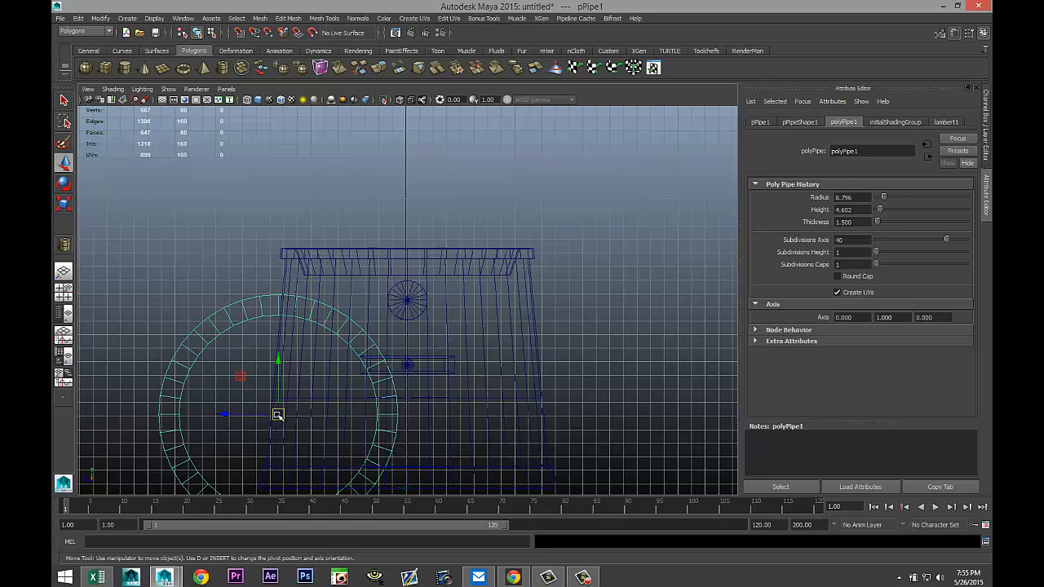
drag(277, 415, 406, 304)
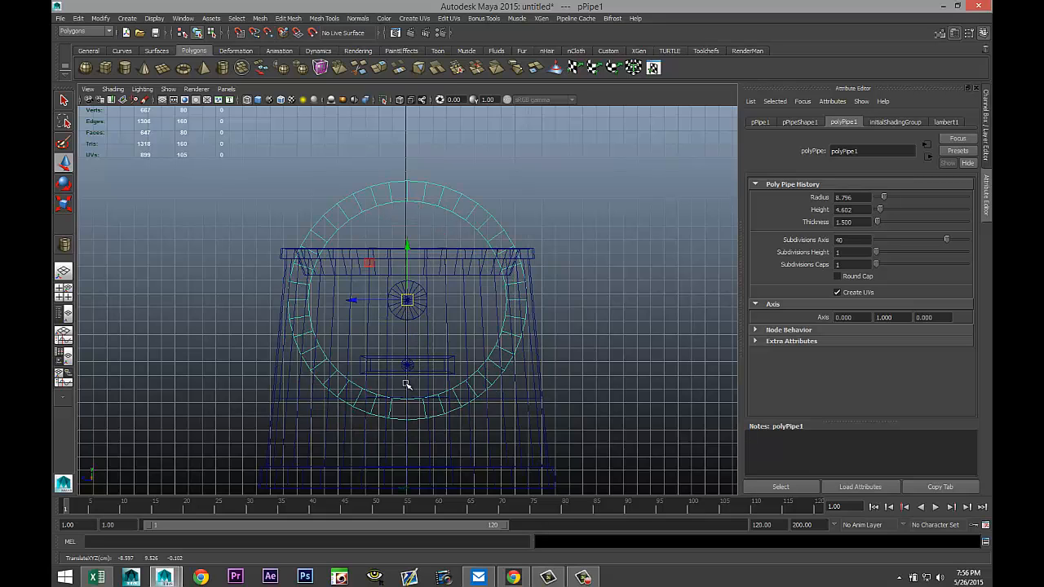
Scale the pipe down to about 0.208 so it rings the hole, and check it in perspective.
key(r)
drag(407, 301, 274, 310)
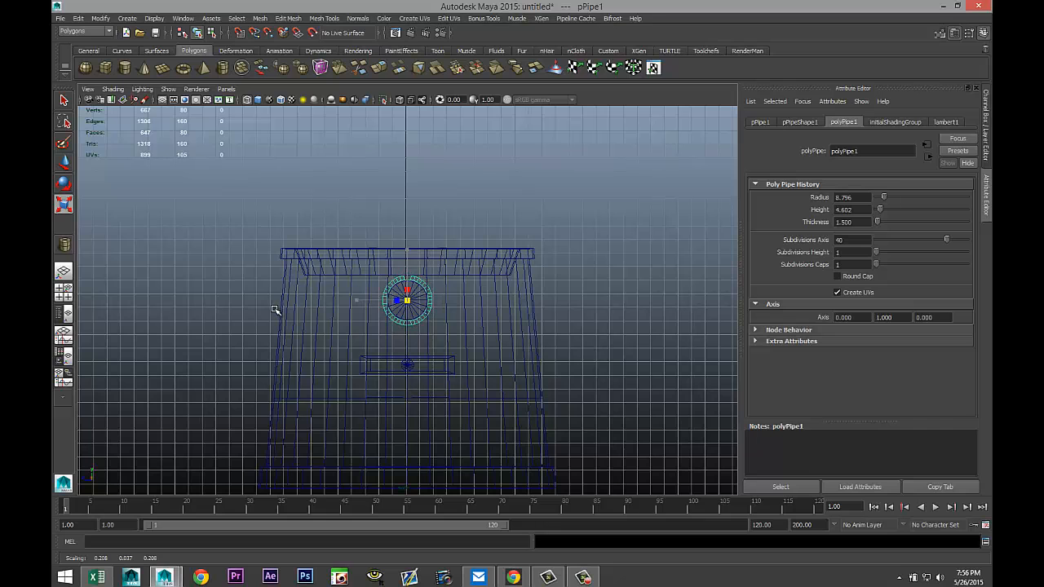
click(64, 294)
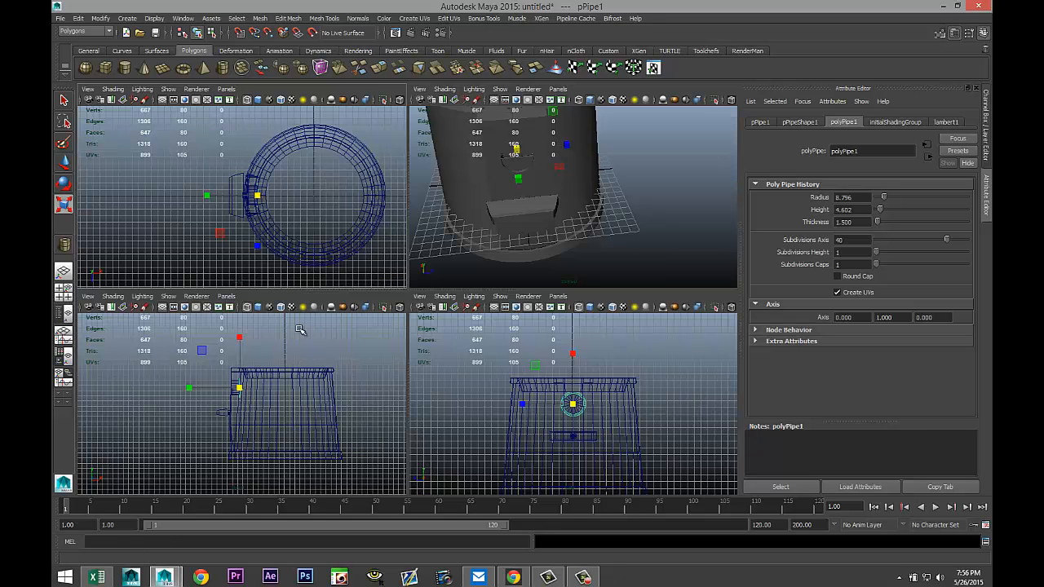
key(space)
alt+drag(352, 394, 393, 379)
key(w)
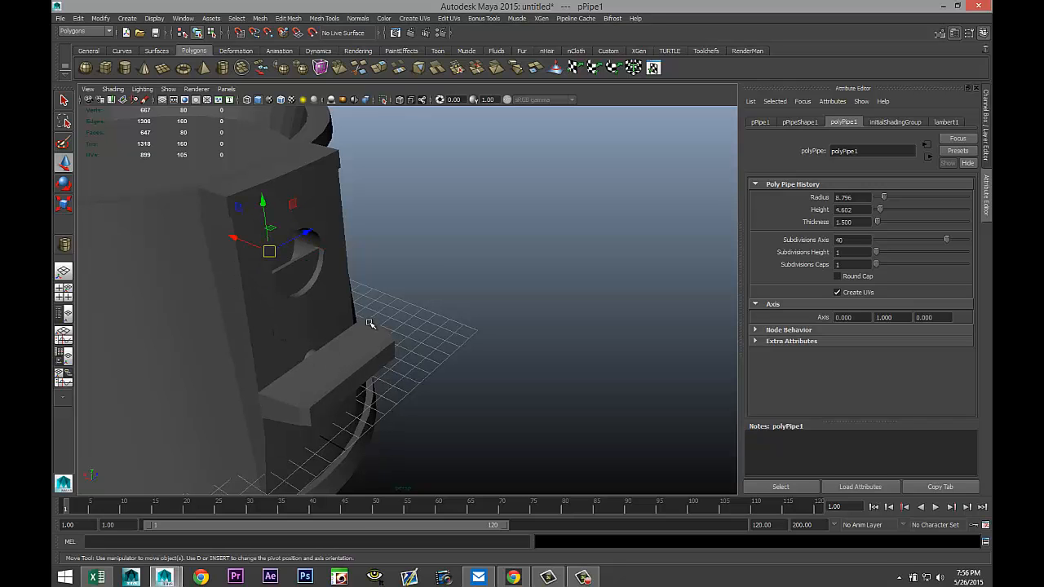
Move the pipe outward along X to about -10.339 so it sits against the hat's front face.
drag(234, 238, 262, 254)
key(f)
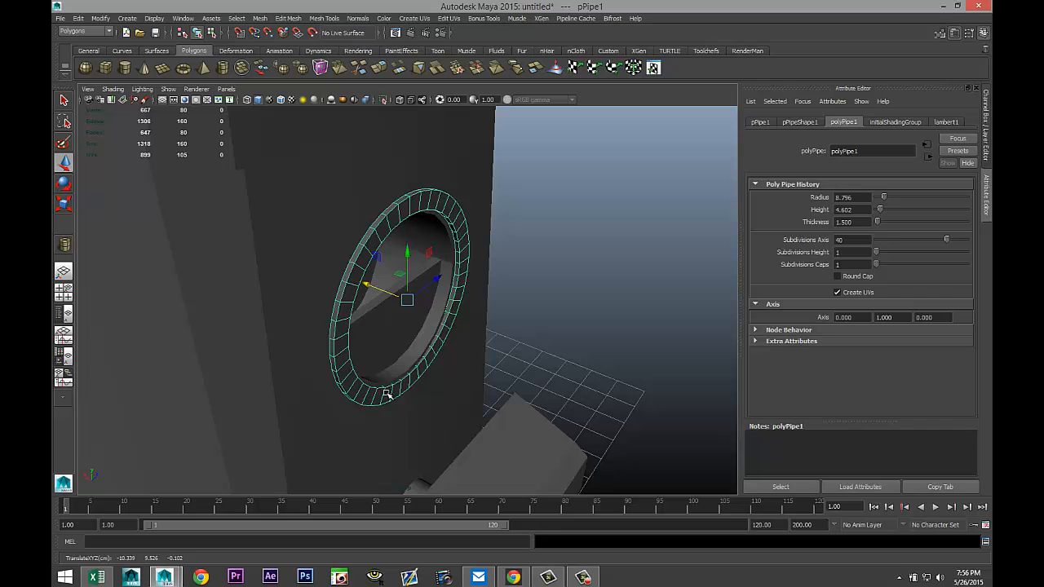
alt+drag(388, 395, 412, 375)
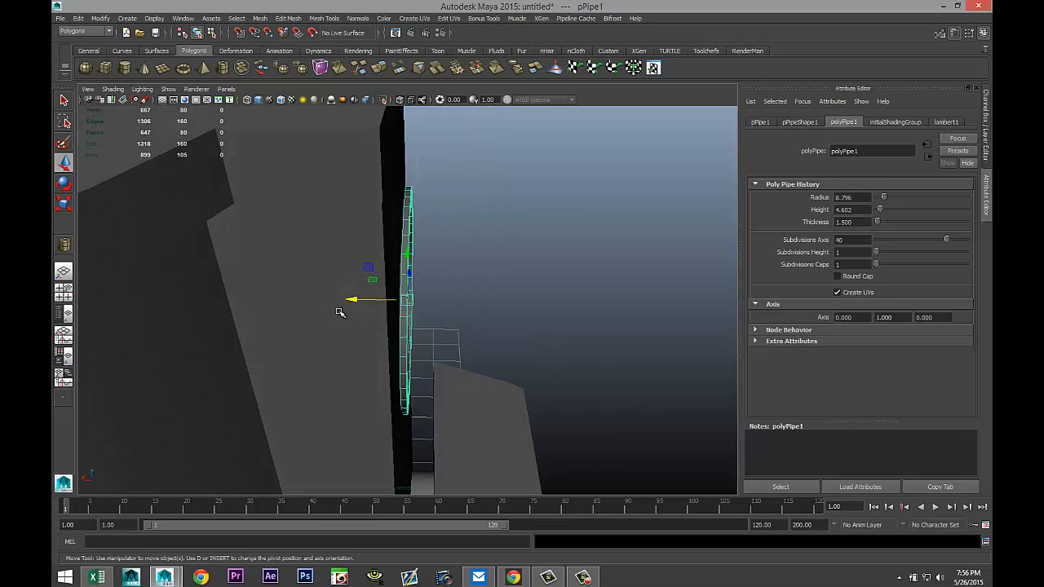
mouse_move(351, 300)
mouse_down()
mouse_move(359, 330)
mouse_move(350, 348)
mouse_up()
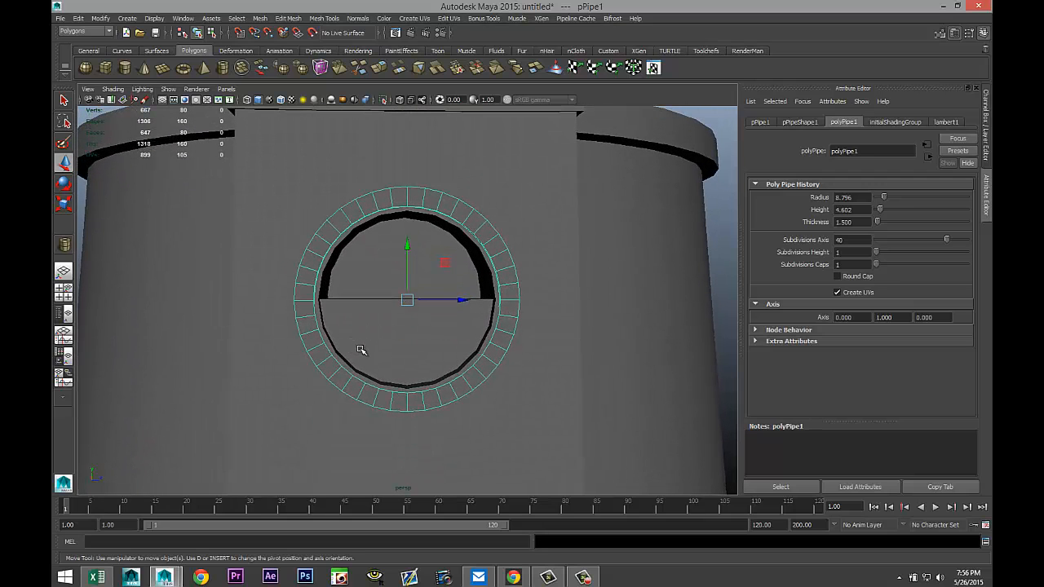
Scale the pipe down uniformly to about 0.194 so it fits snugly around the hole, then deselect it.
key(r)
drag(407, 300, 401, 300)
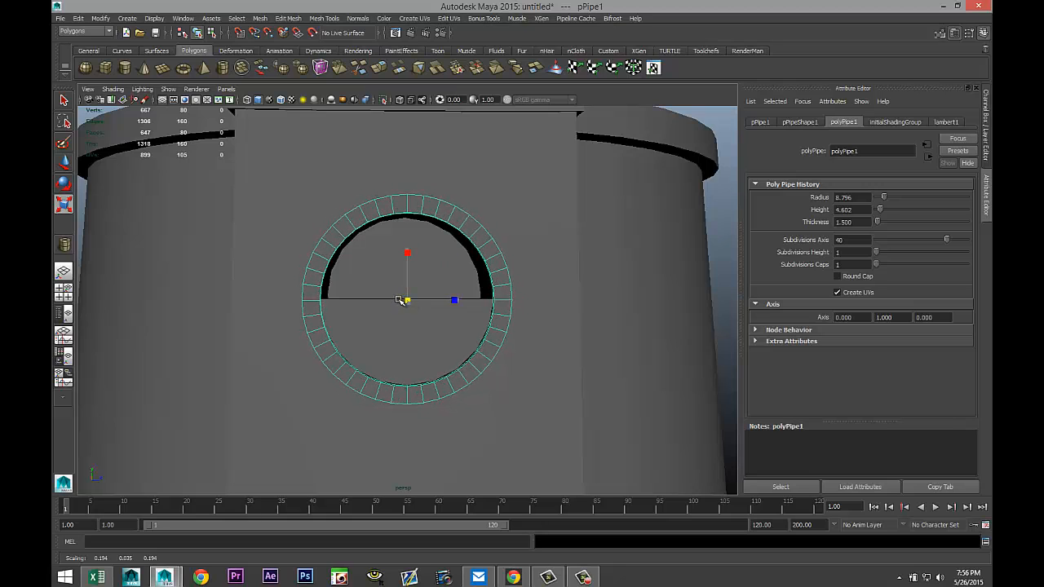
scroll(512, 352, down, 5)
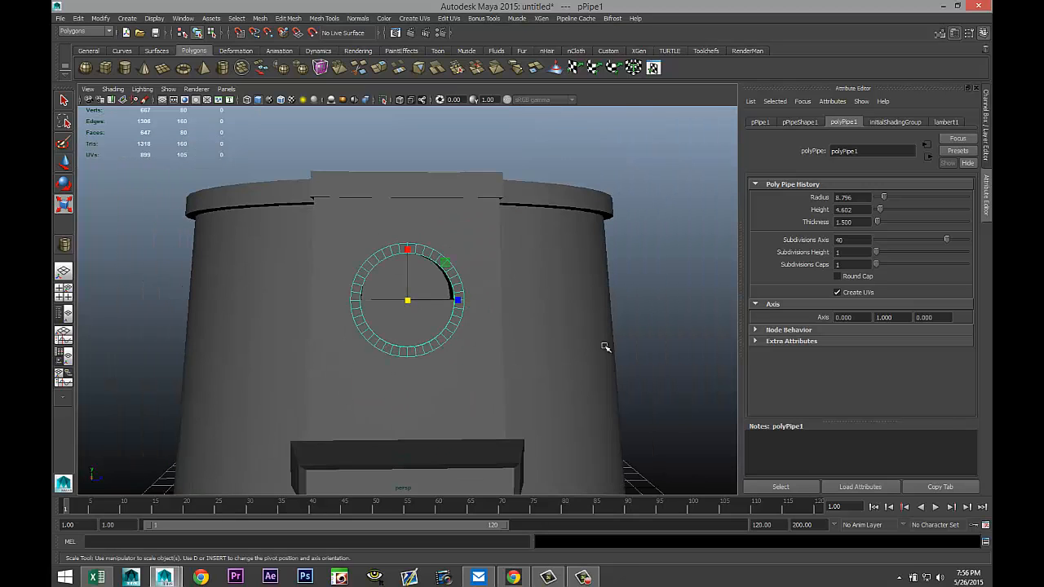
click(652, 300)
Orbit and zoom around the hat to inspect the front details from different angles.
alt+drag(443, 372, 512, 393)
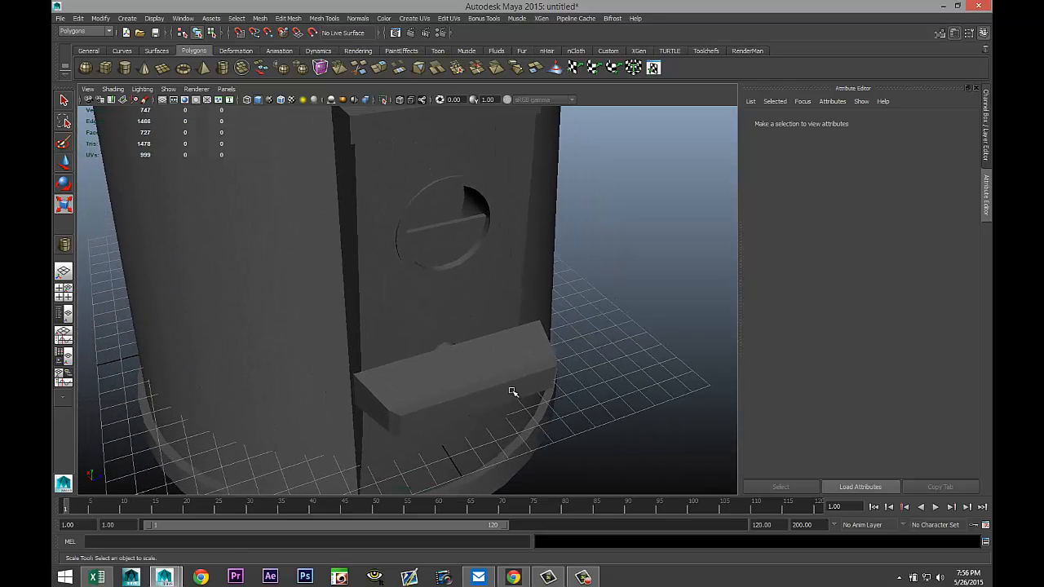
scroll(510, 392, down, 5)
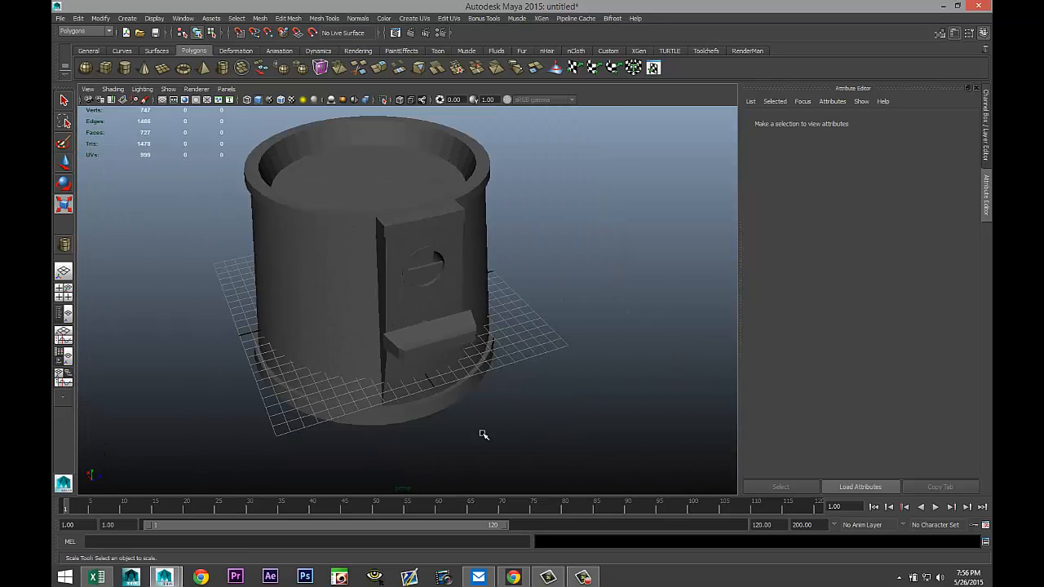
alt+drag(484, 434, 519, 372)
mouse_move(524, 361)
alt+middle_down()
mouse_move(519, 346)
mouse_move(509, 355)
alt+middle_up()
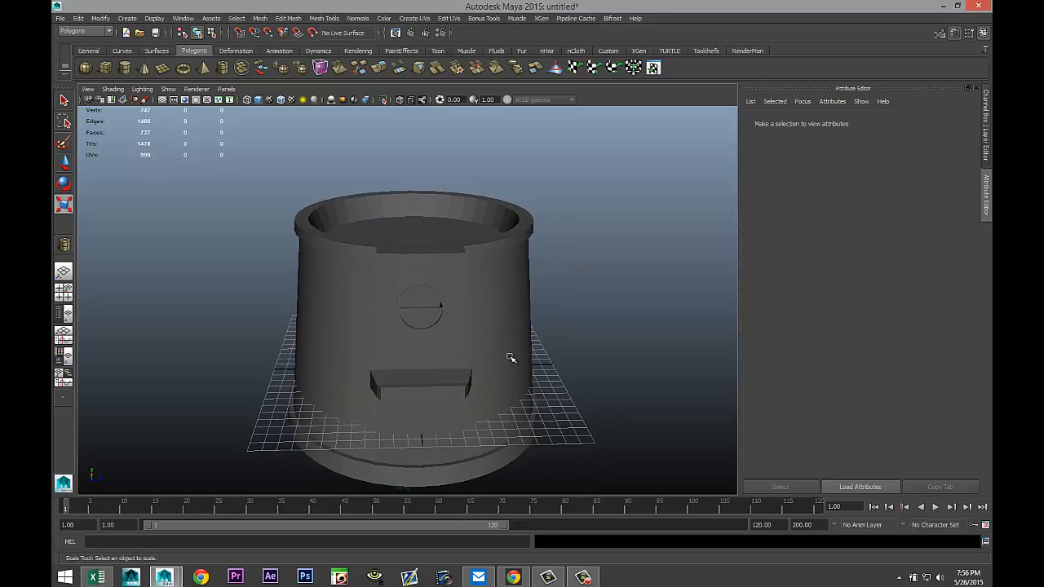
scroll(535, 372, down, 4)
scroll(544, 366, up, 2)
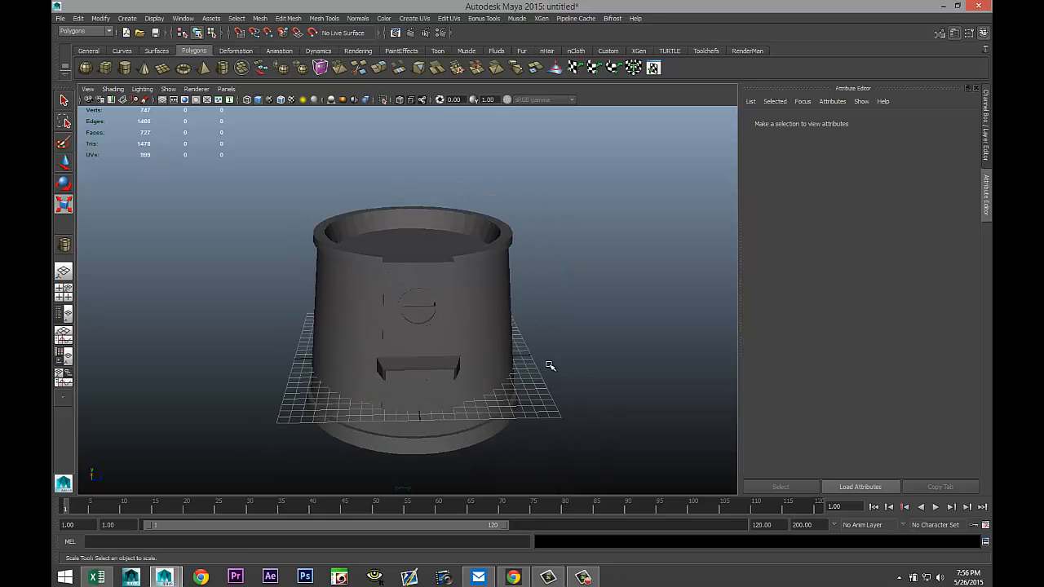
alt+drag(570, 359, 562, 356)
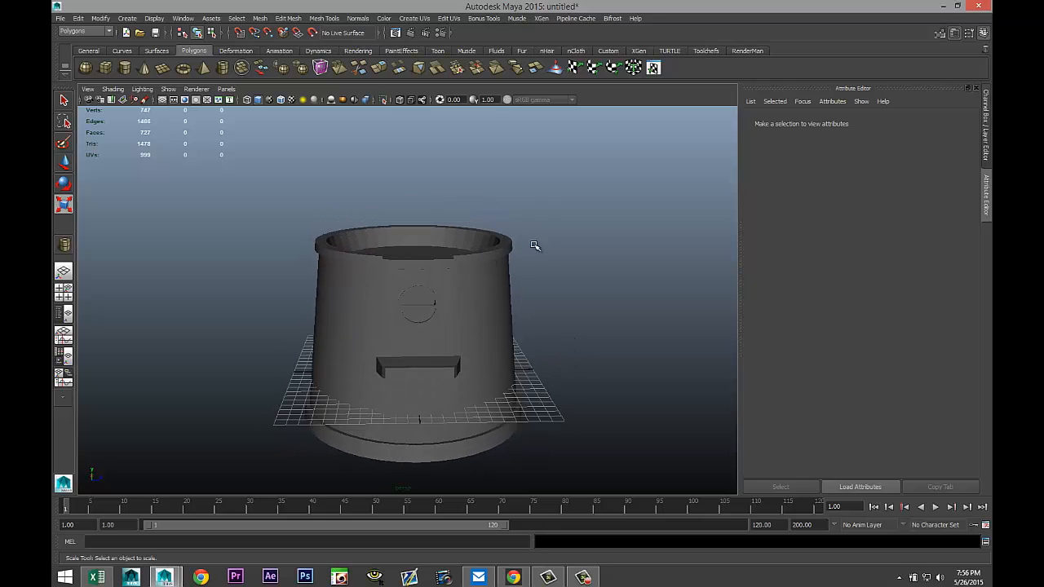
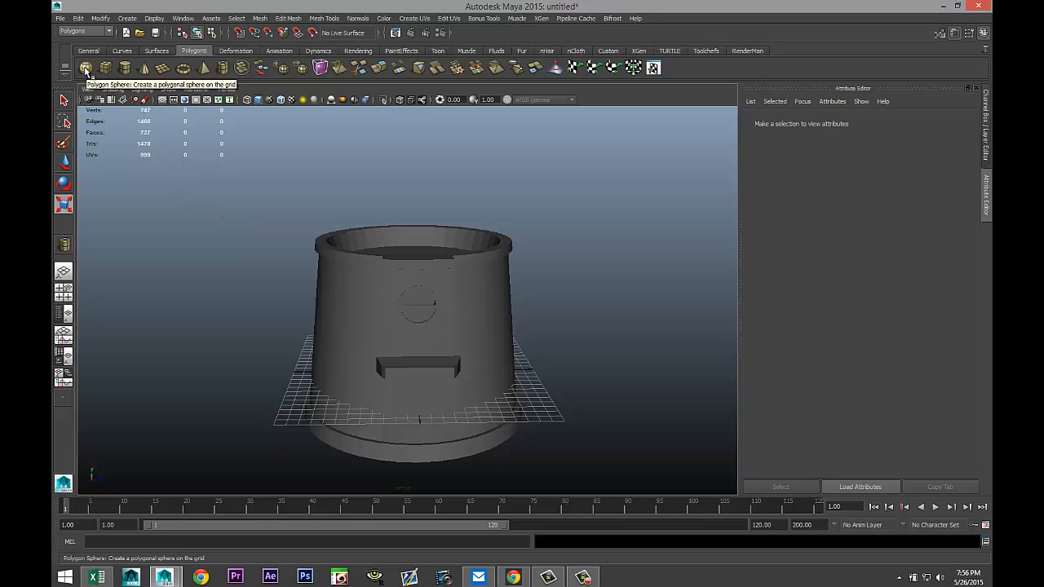
Create a polygon sphere by dragging on the grid beside the hat.
click(86, 70)
scroll(624, 361, down, 5)
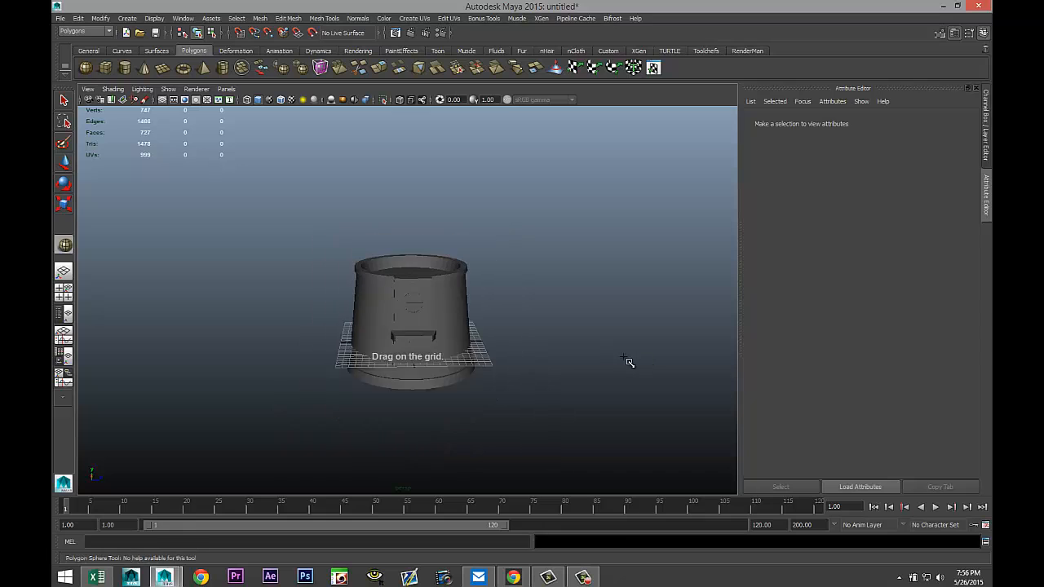
drag(492, 413, 550, 418)
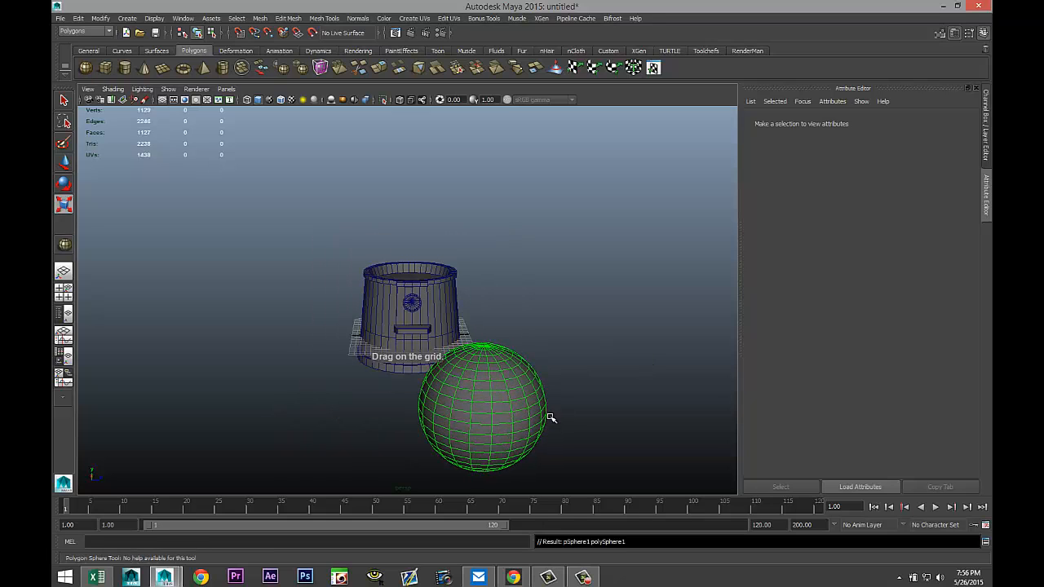
Move the sphere into the centre of the hat in the top view.
click(68, 294)
key(space)
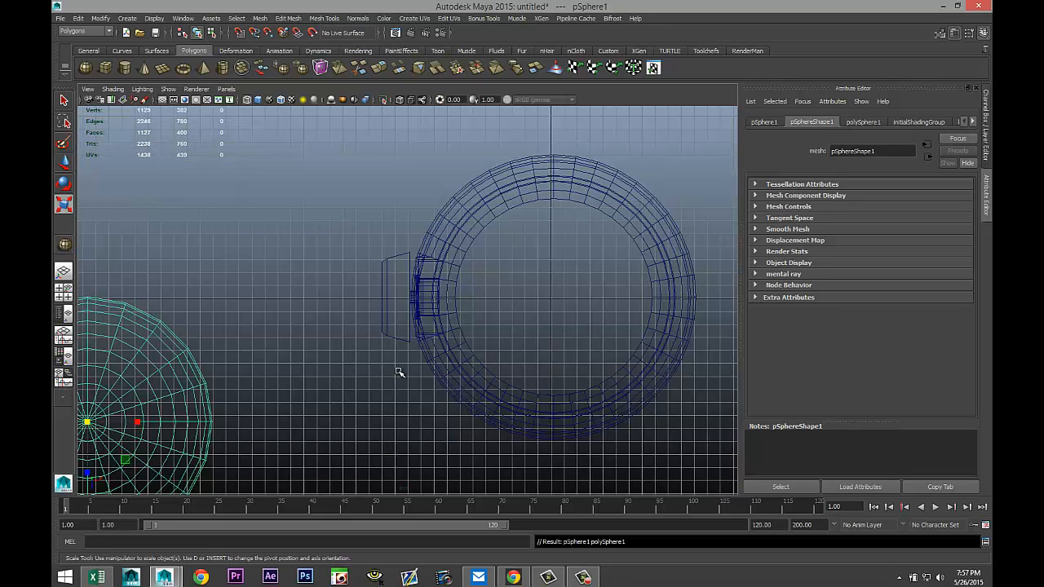
key(w)
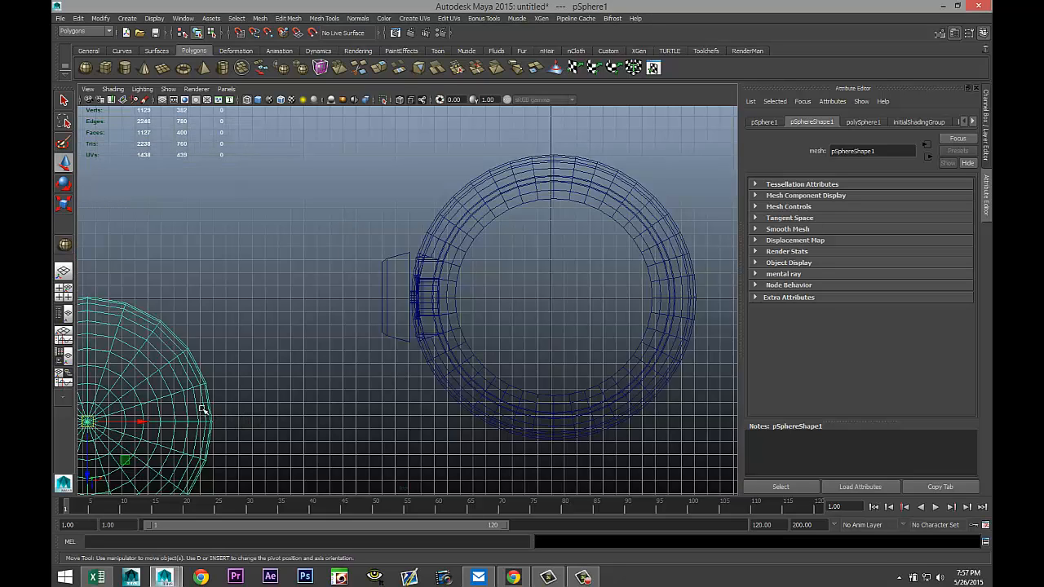
drag(88, 422, 551, 300)
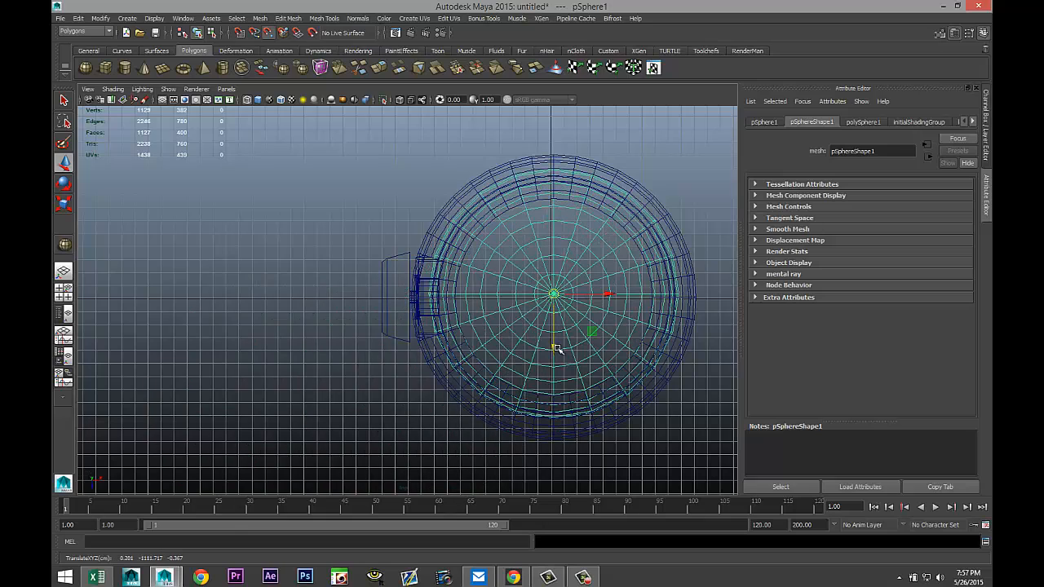
scroll(574, 377, up, 3)
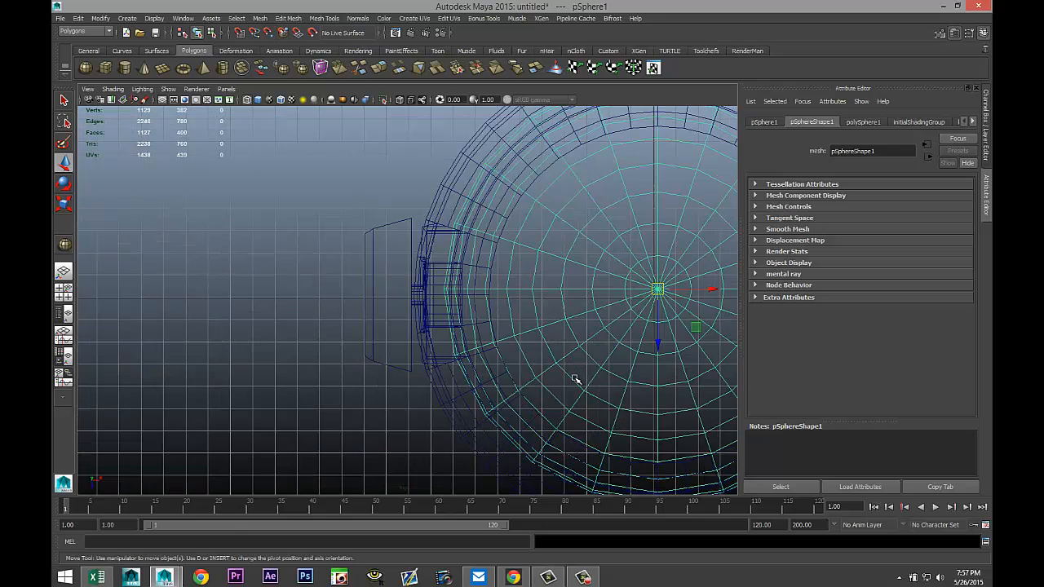
alt+middle_drag(548, 388, 302, 350)
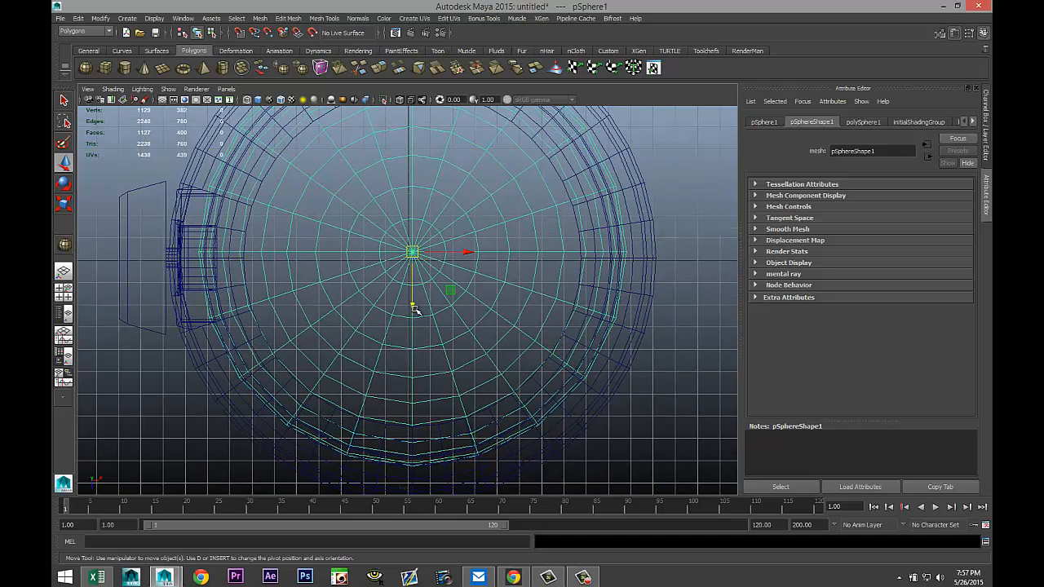
drag(412, 308, 414, 308)
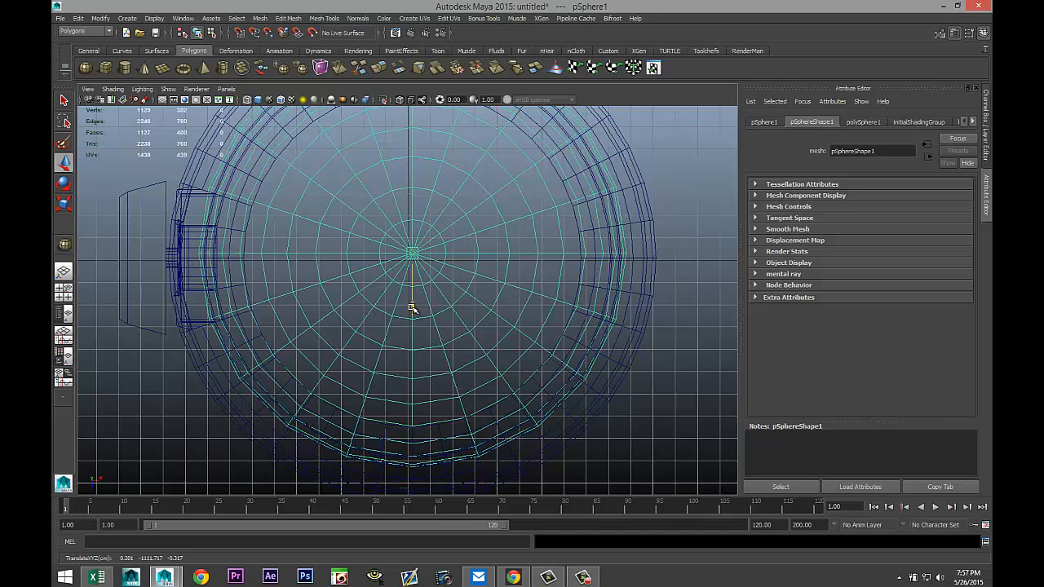
Select the hat and inspect it in wireframe from several angles in the perspective view.
click(635, 340)
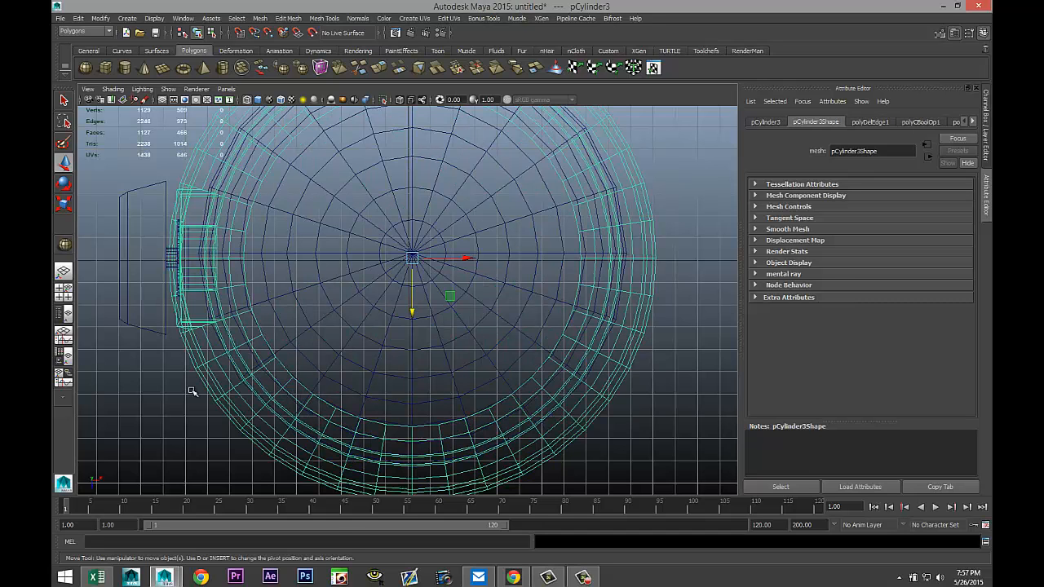
click(64, 291)
key(space)
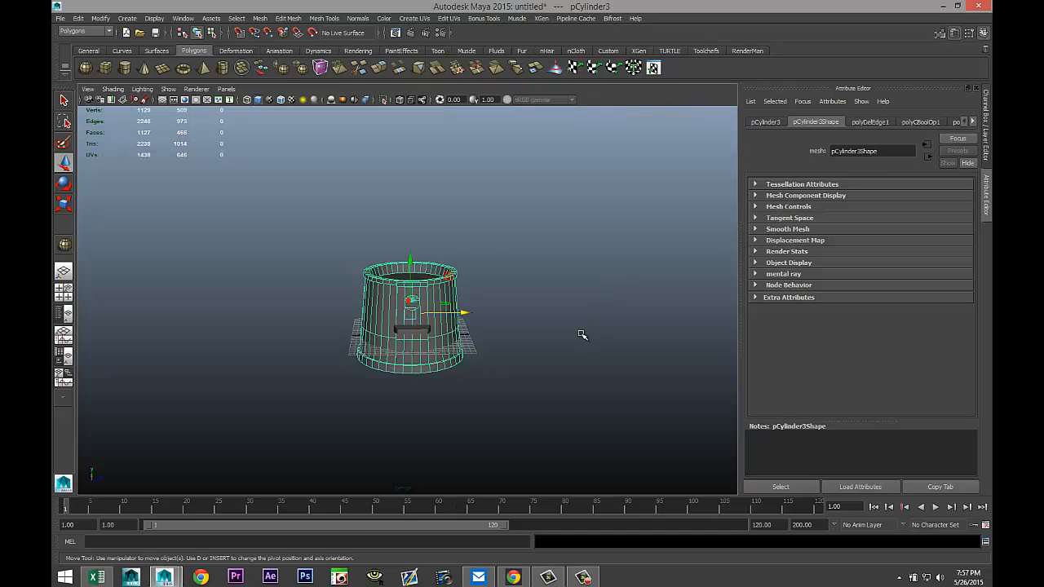
scroll(581, 335, up, 3)
alt+drag(571, 347, 580, 321)
scroll(580, 350, down, 5)
scroll(579, 350, up, 4)
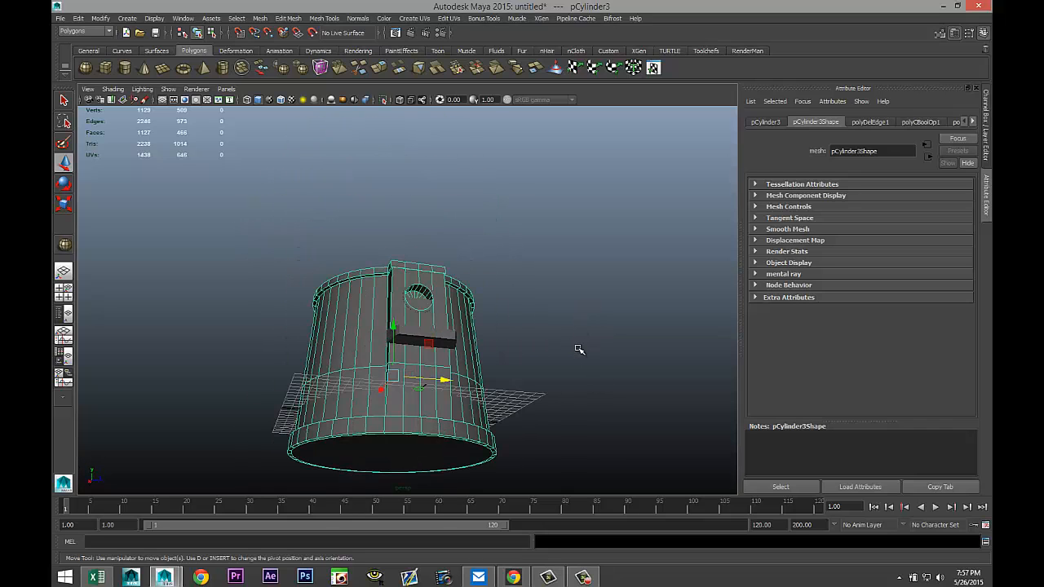
key(4)
scroll(568, 346, up, 3)
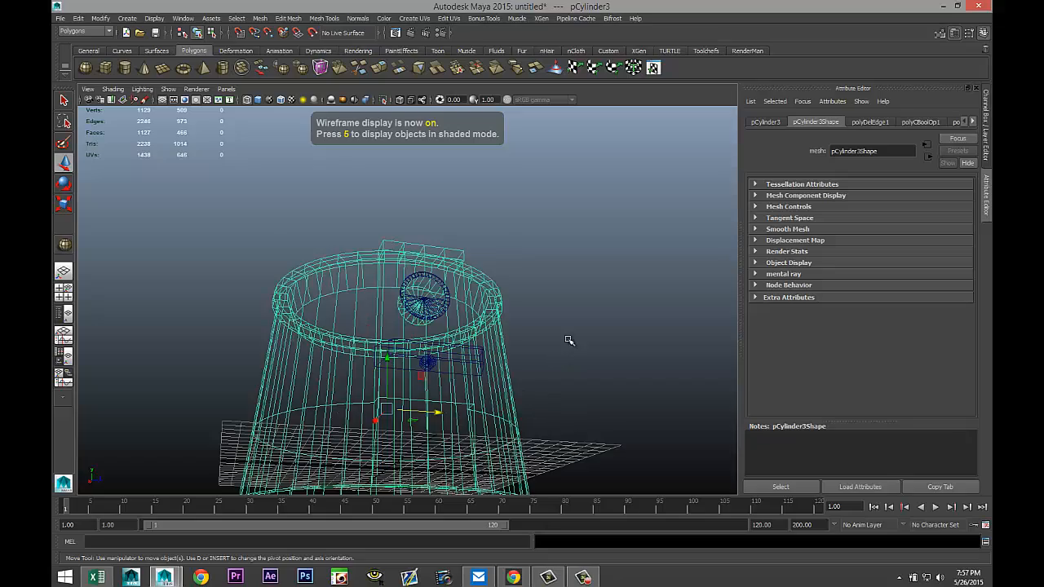
mouse_move(570, 343)
alt+mouse_down()
mouse_move(547, 364)
mouse_move(549, 384)
mouse_move(580, 386)
mouse_move(638, 359)
mouse_move(637, 393)
mouse_move(587, 350)
alt+mouse_up()
scroll(588, 355, down, 5)
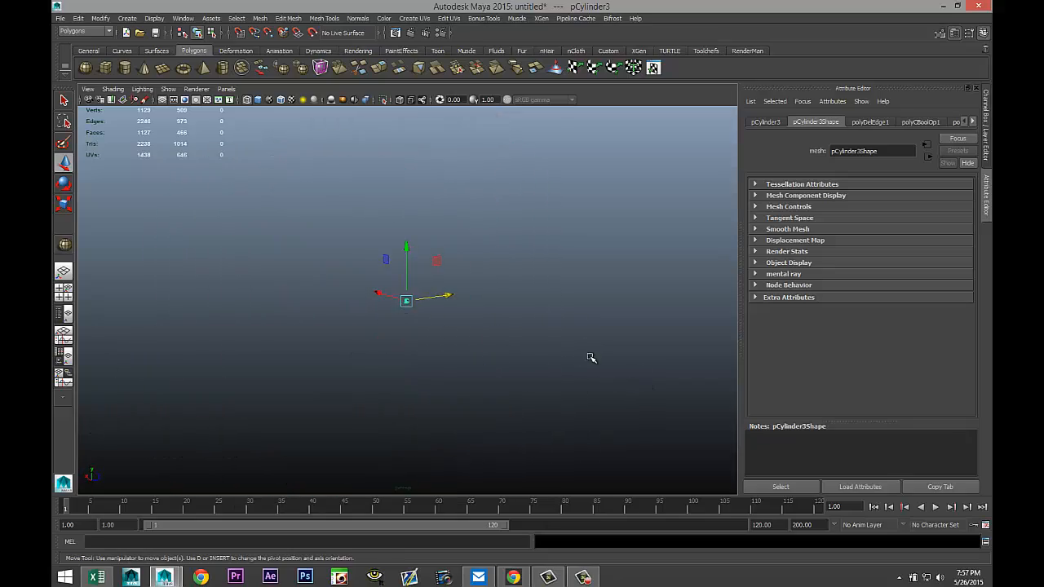
scroll(589, 358, up, 8)
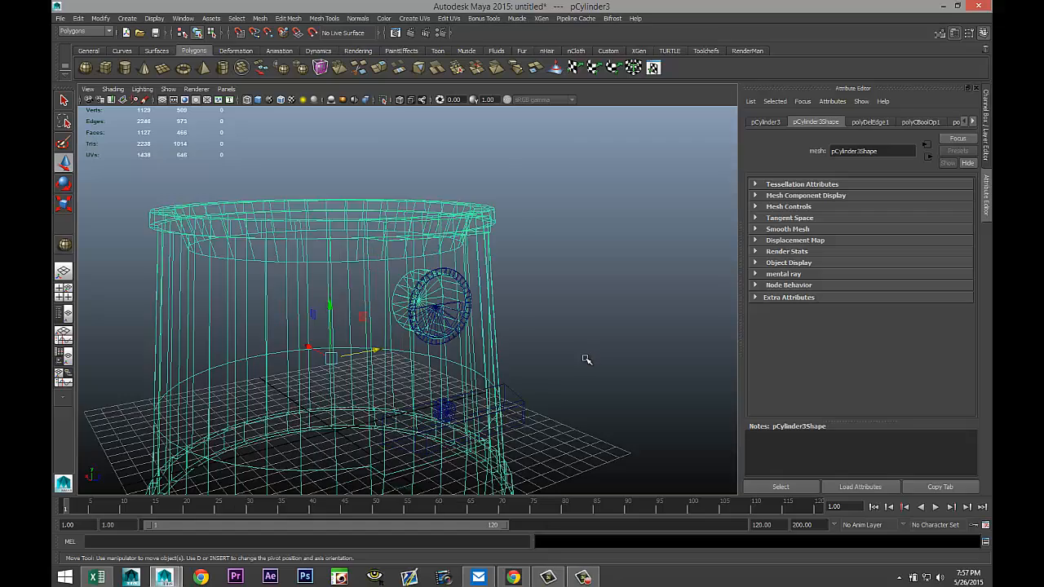
Select the hat together with its front details and combine them into one mesh.
alt+drag(586, 360, 561, 376)
alt+middle_drag(561, 376, 634, 393)
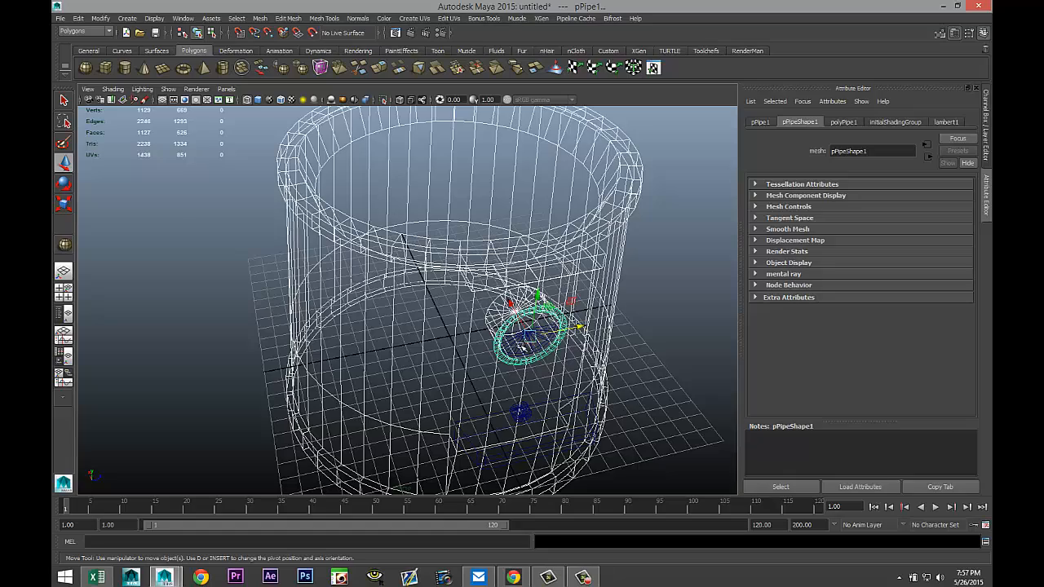
click(526, 341)
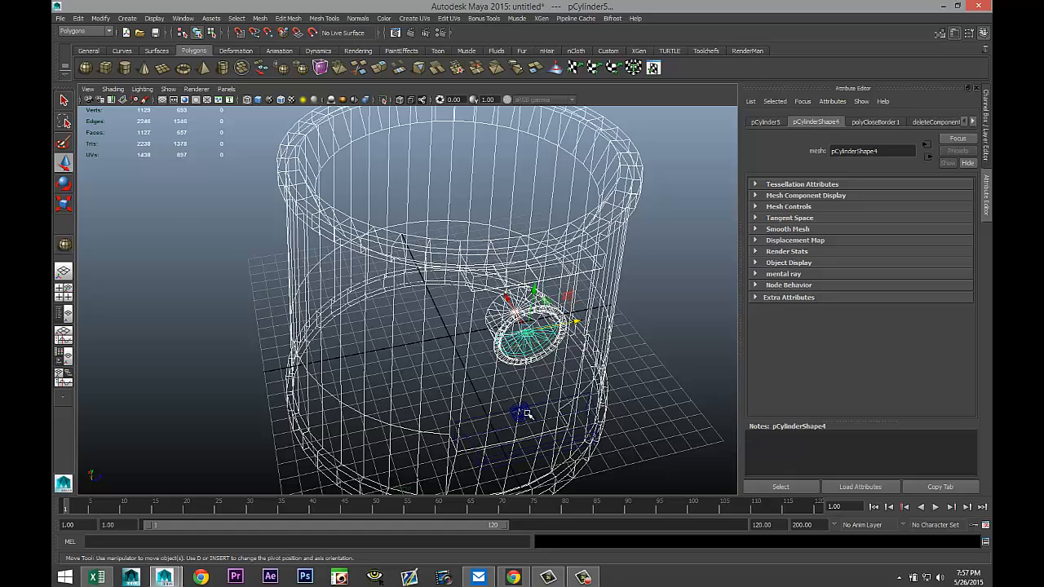
alt+middle_drag(584, 435, 548, 343)
scroll(541, 344, up, 5)
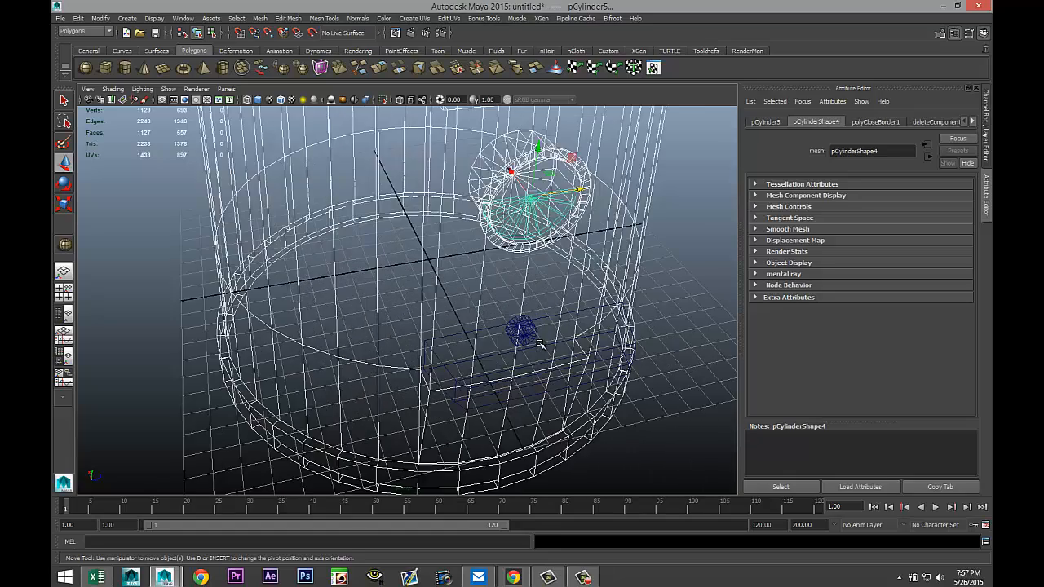
click(542, 334)
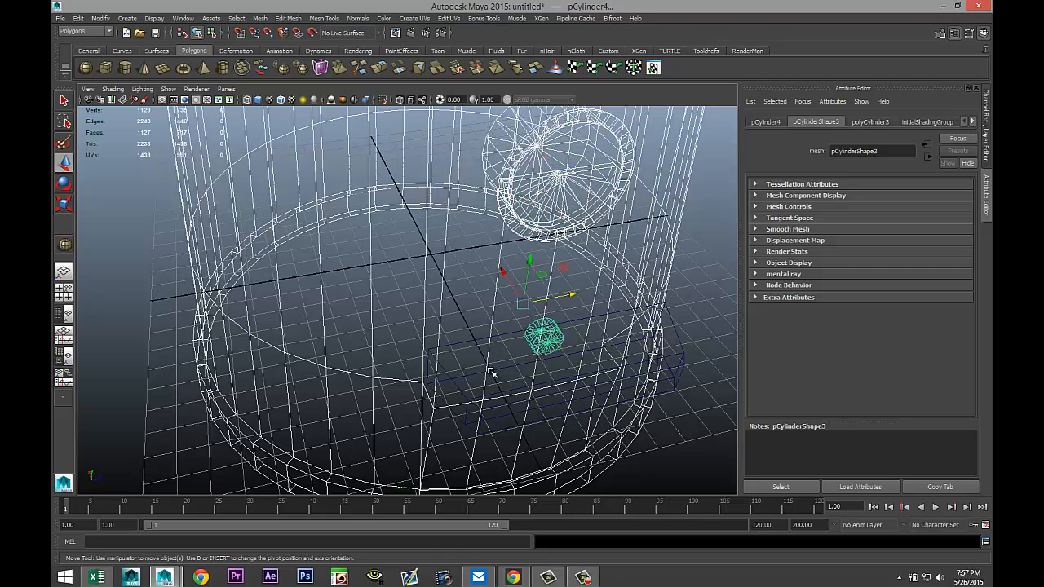
click(472, 341)
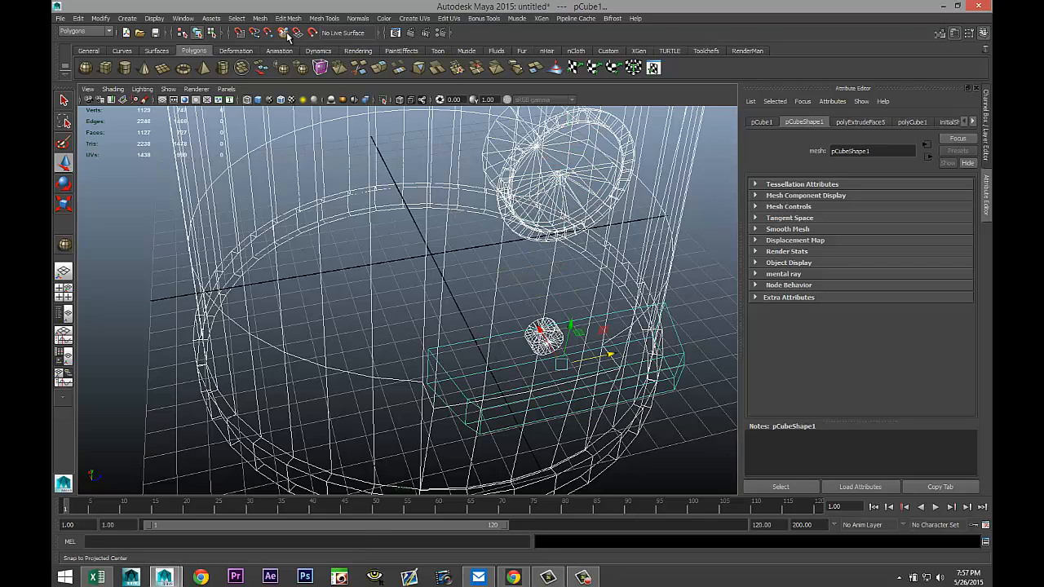
scroll(327, 157, down, 5)
click(259, 18)
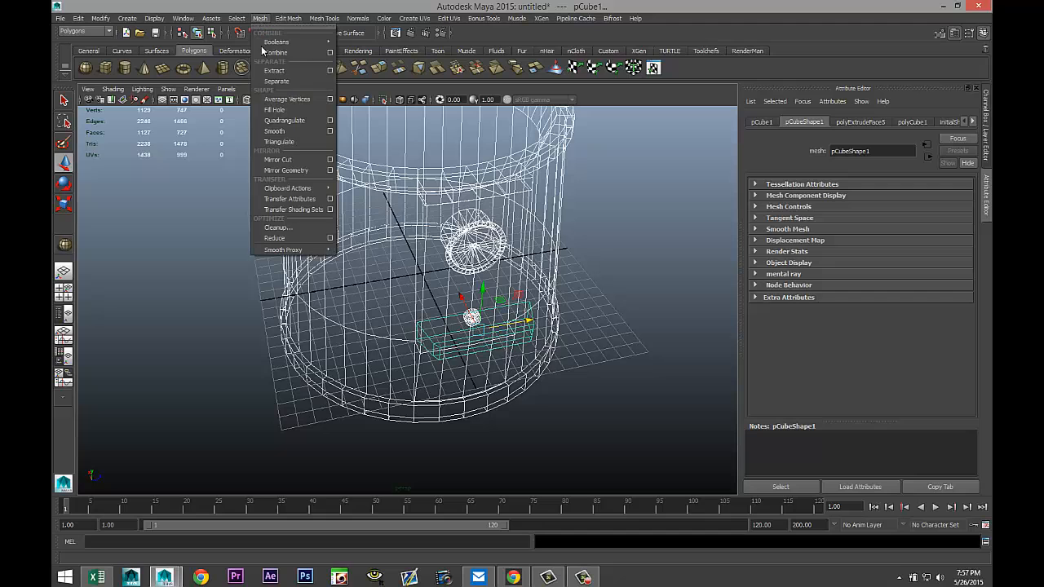
click(276, 52)
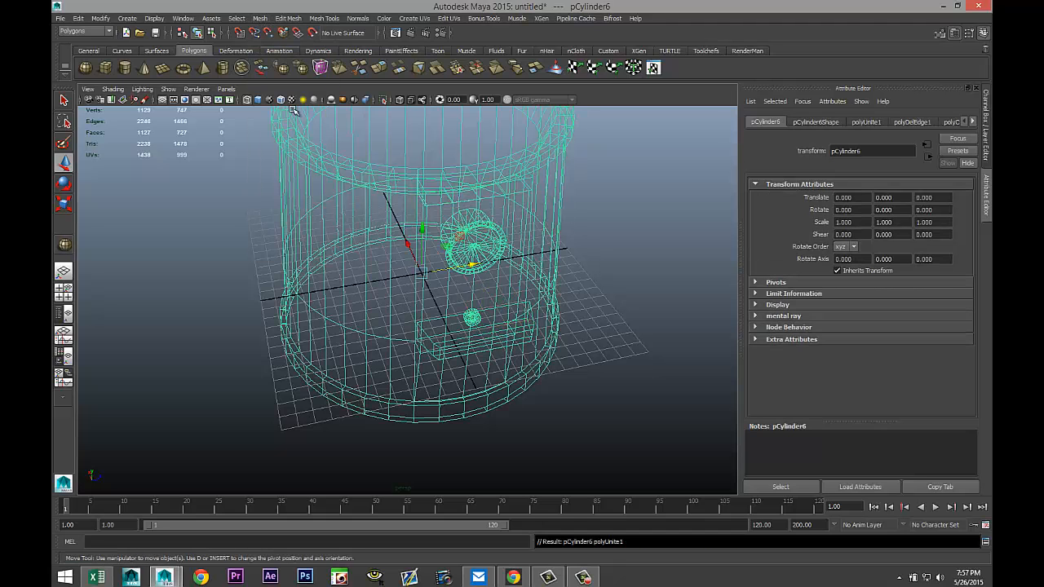
Select the sphere in the top view and set its subdivisions axis and height to 30 each.
click(64, 291)
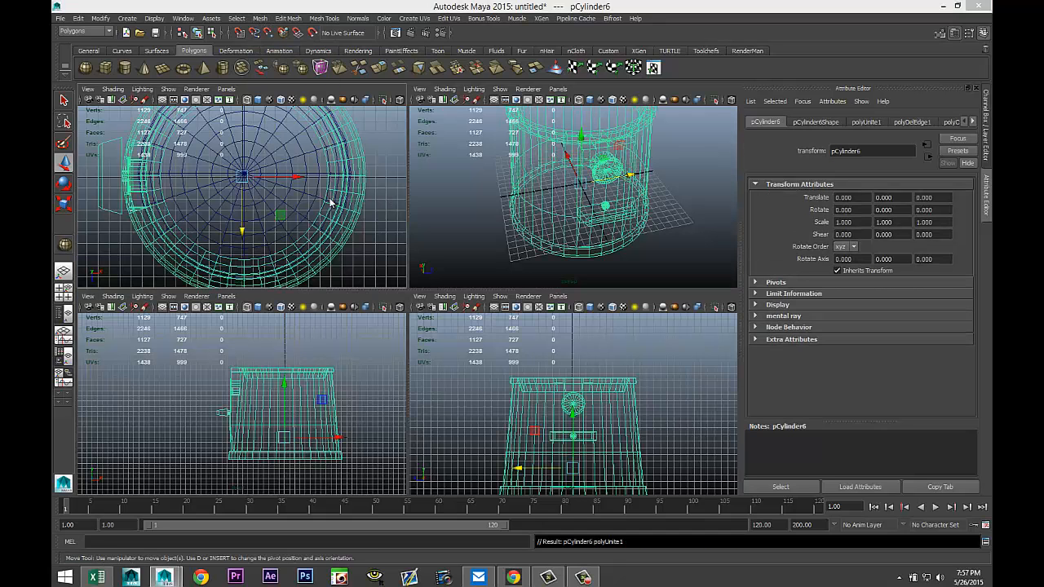
key(space)
click(492, 217)
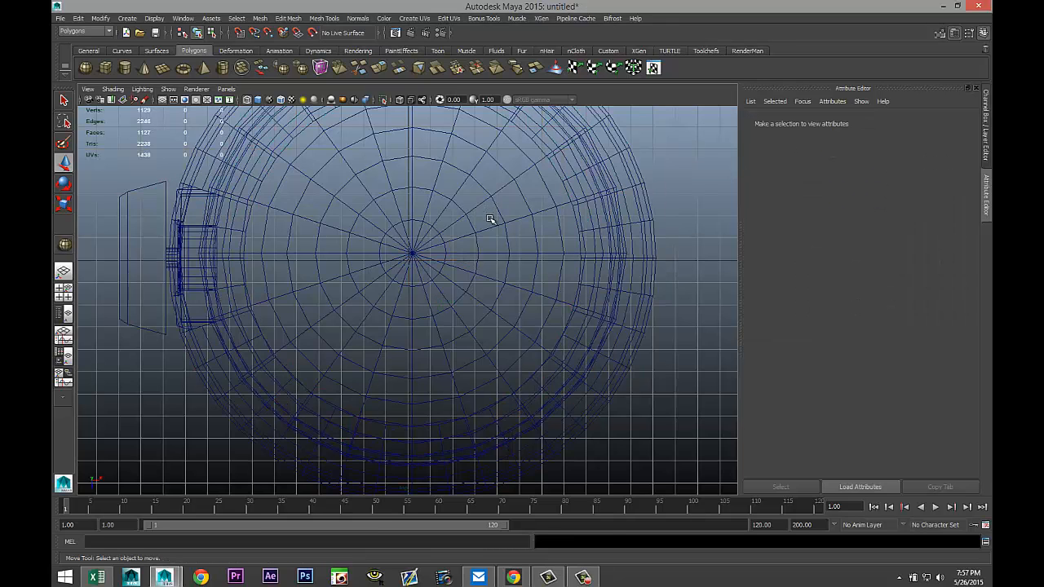
click(389, 205)
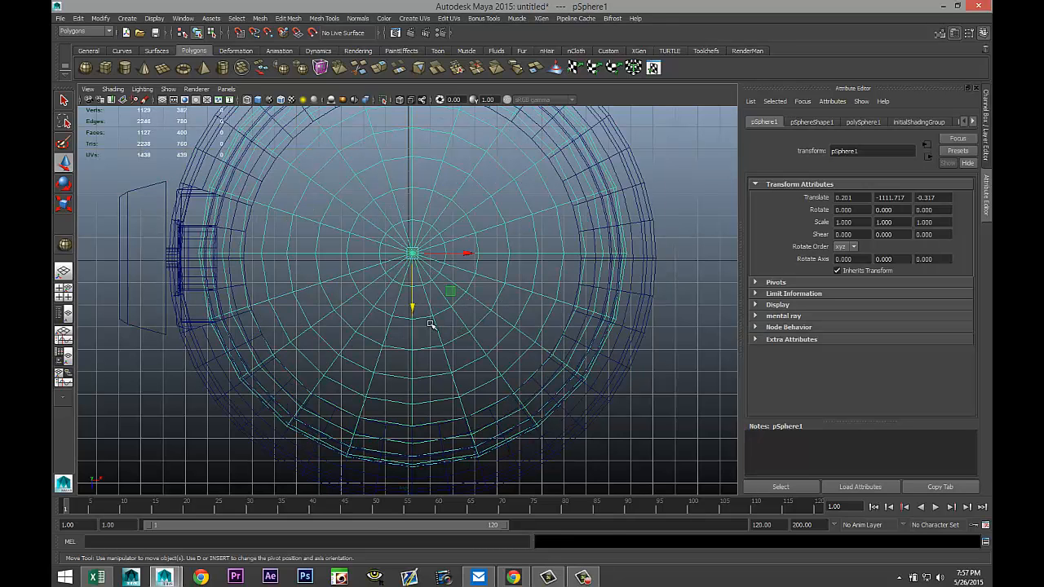
click(864, 123)
click(852, 215)
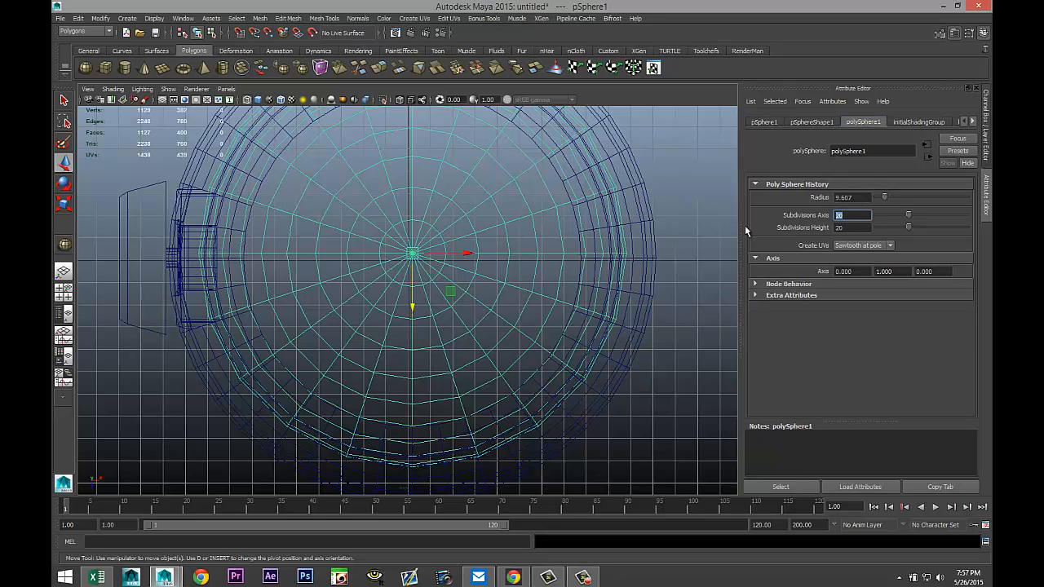
click(840, 227)
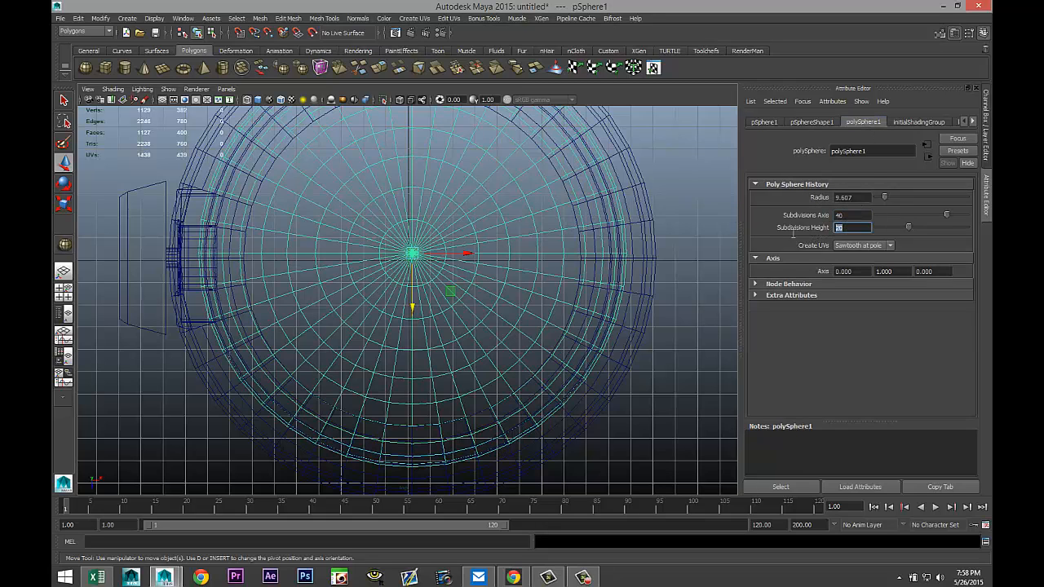
text(40)
click(852, 215)
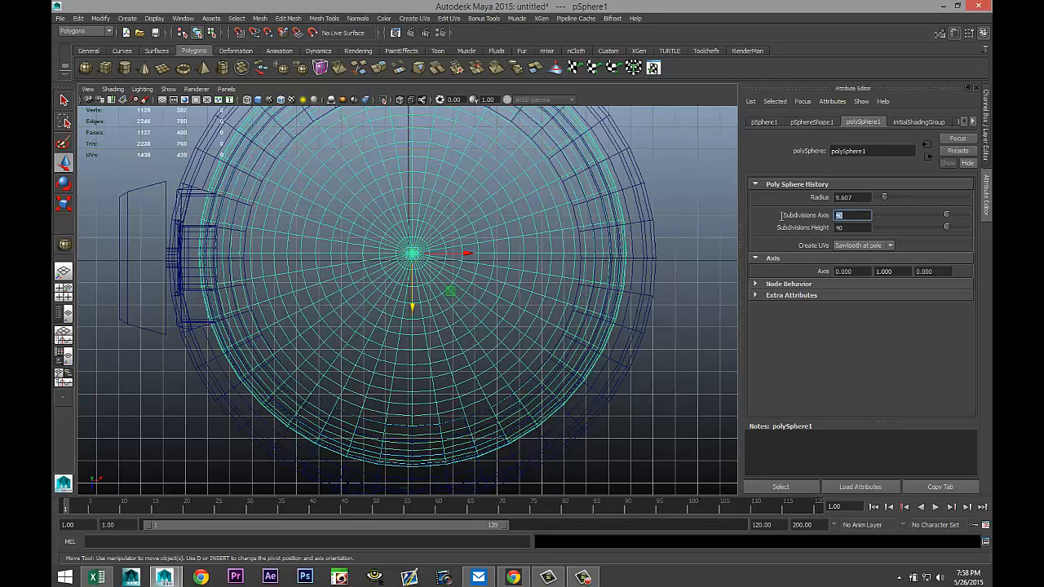
text(30)
click(855, 227)
text(3)
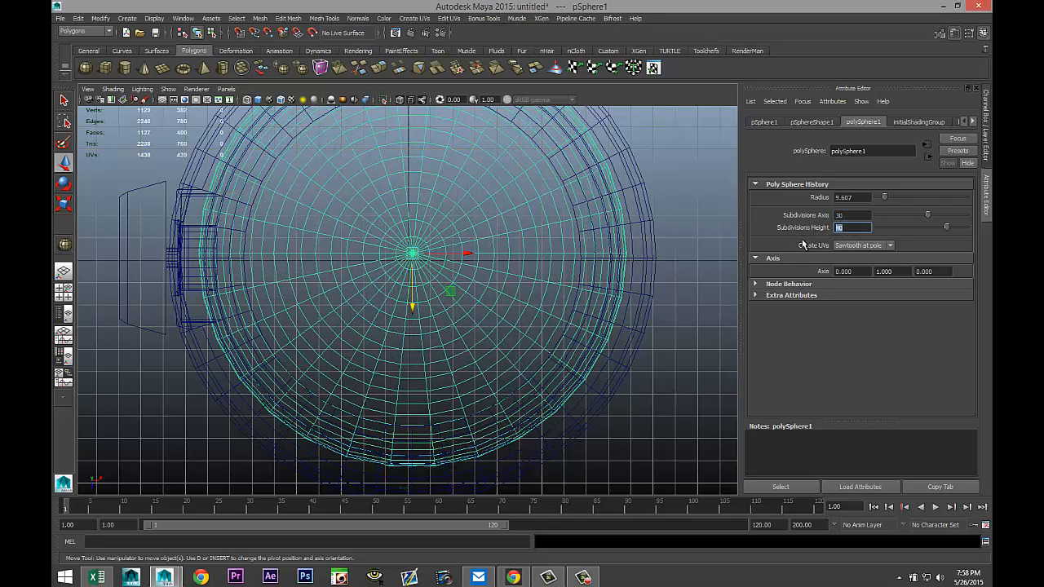
text(0)
click(856, 216)
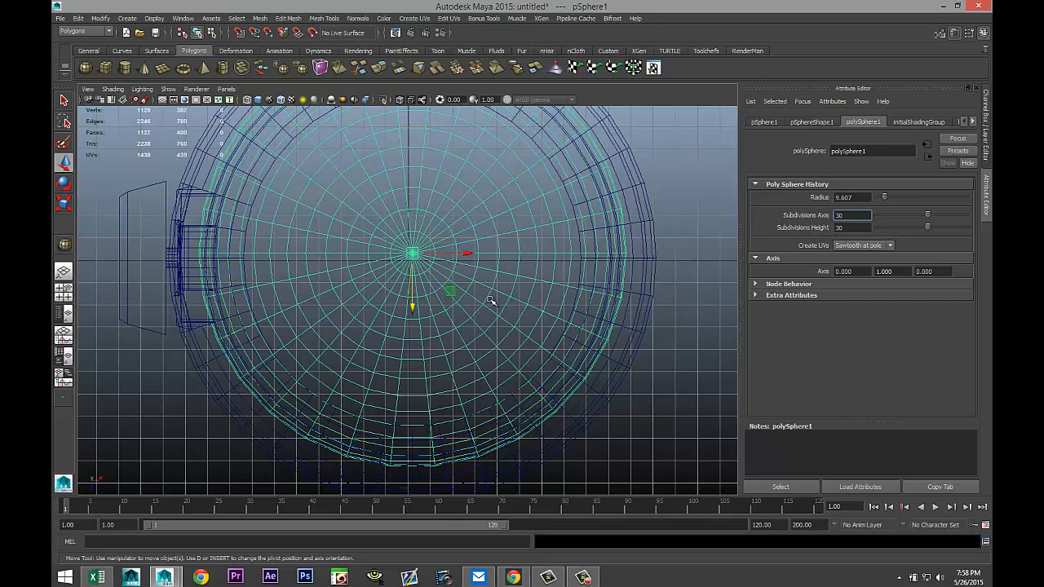
Move the sphere up along Y in the side view so it sits above the hat.
drag(413, 305, 411, 308)
scroll(414, 310, down, 5)
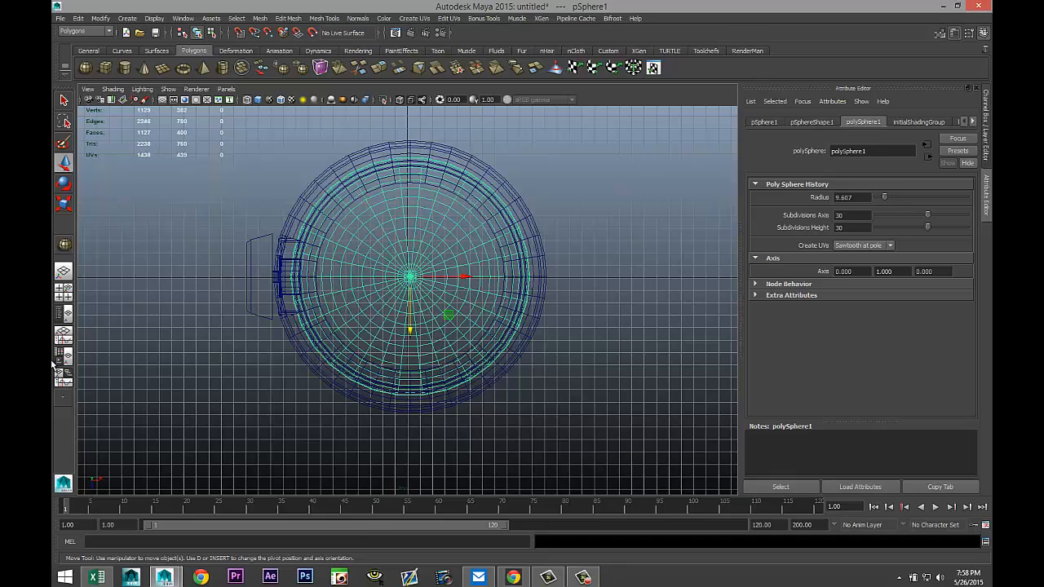
click(67, 297)
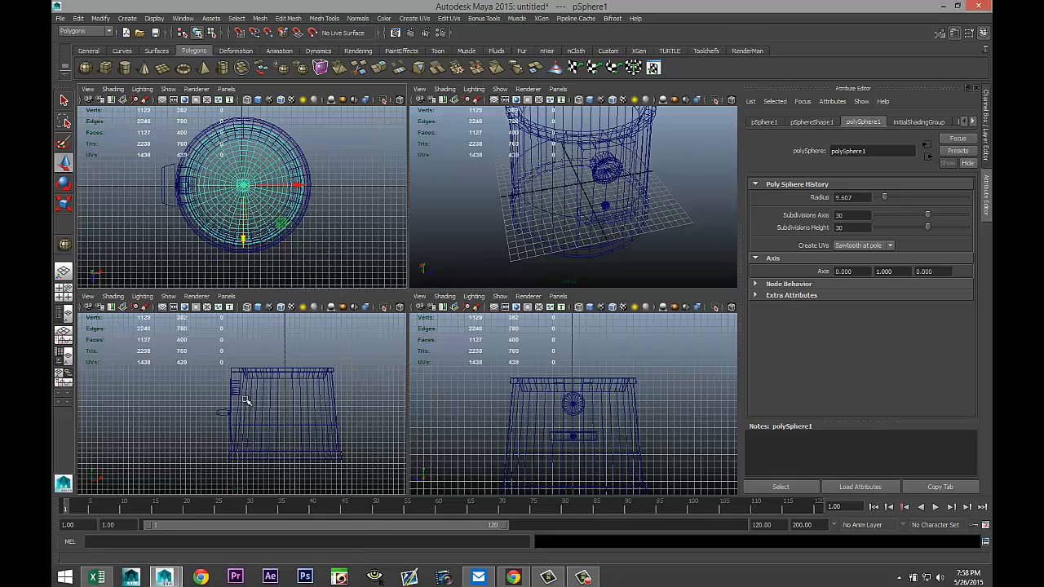
key(space)
scroll(309, 396, down, 5)
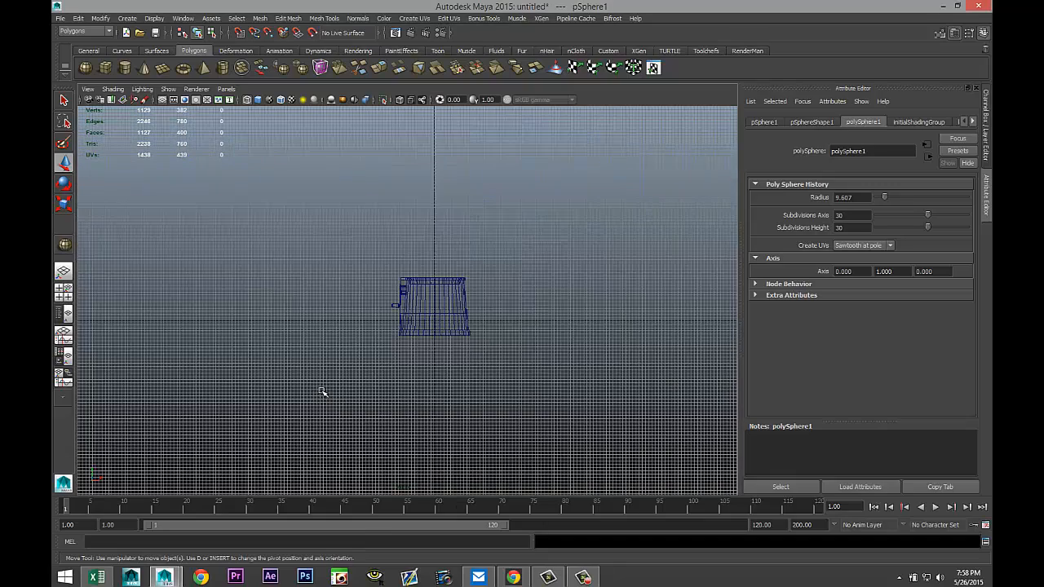
scroll(322, 392, down, 10)
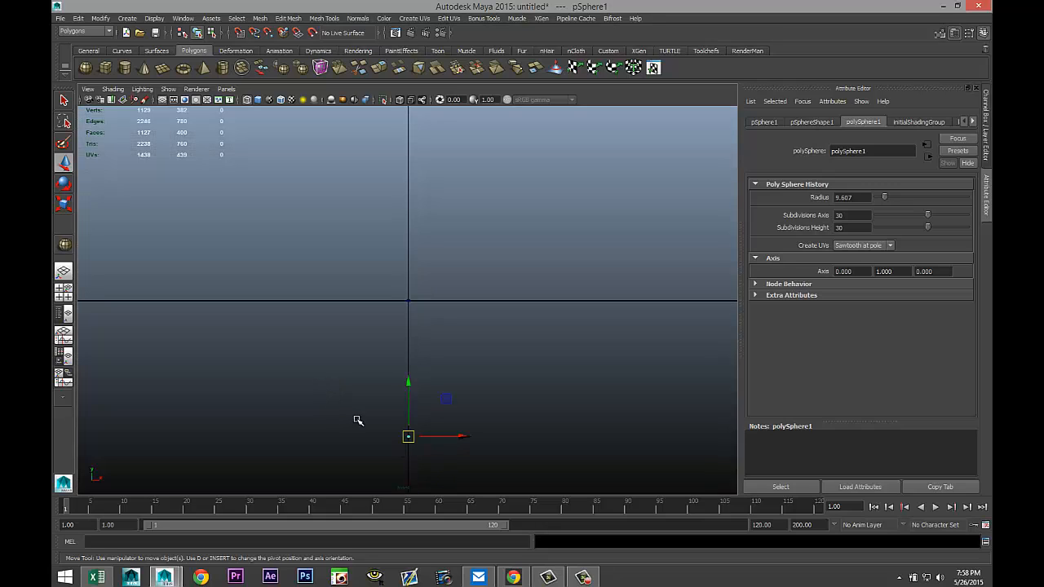
drag(411, 385, 413, 251)
key(f)
scroll(420, 347, down, 6)
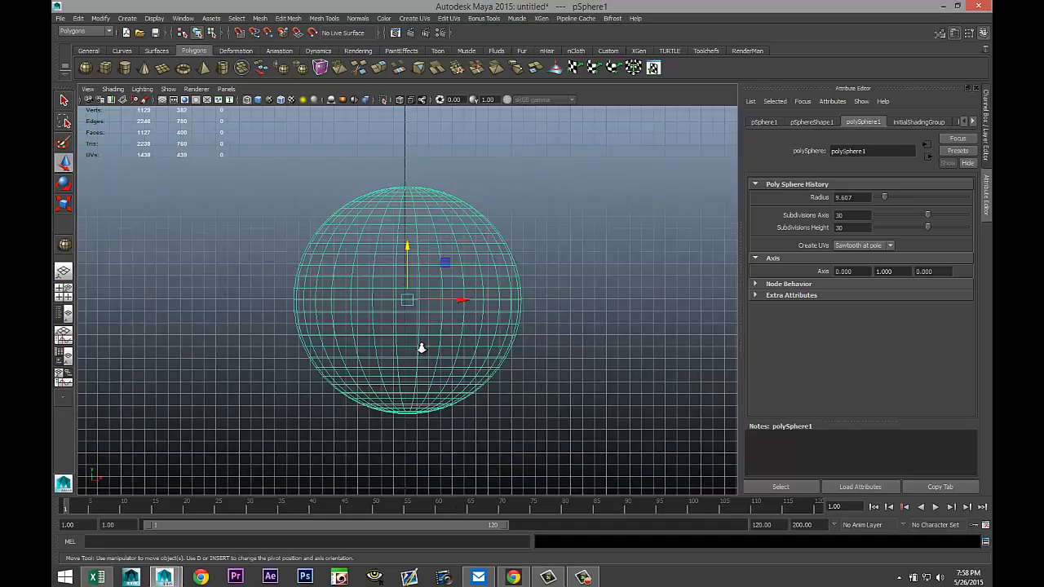
scroll(419, 349, down, 3)
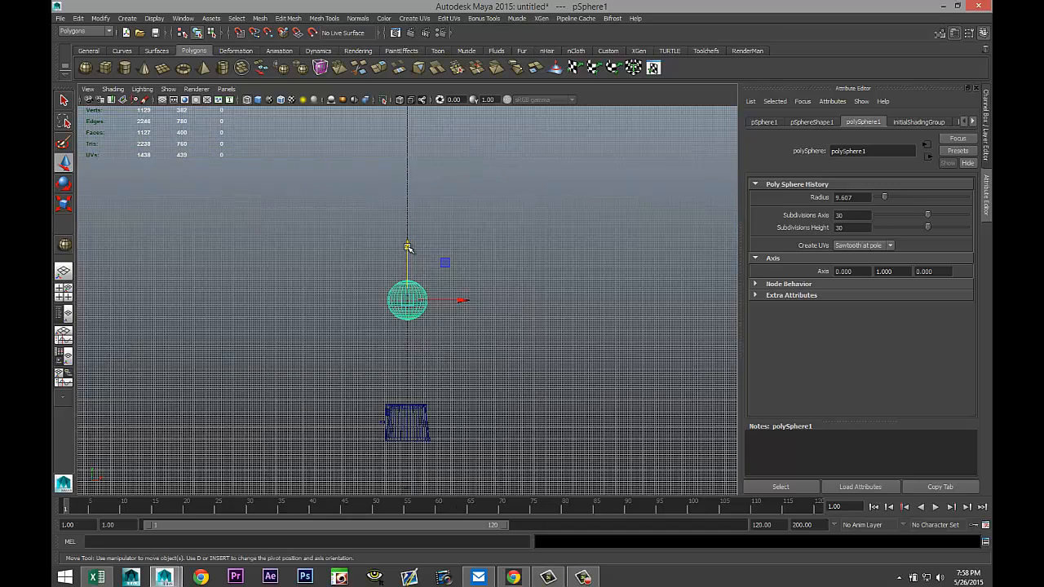
Move the sphere down onto the top of the hat and scale it up slightly.
drag(408, 247, 420, 338)
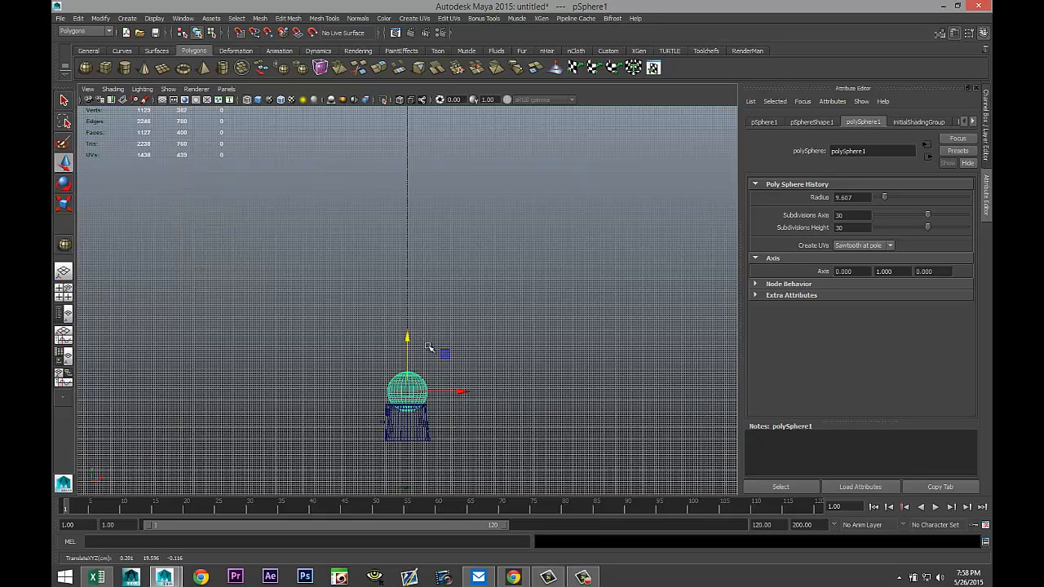
key(f)
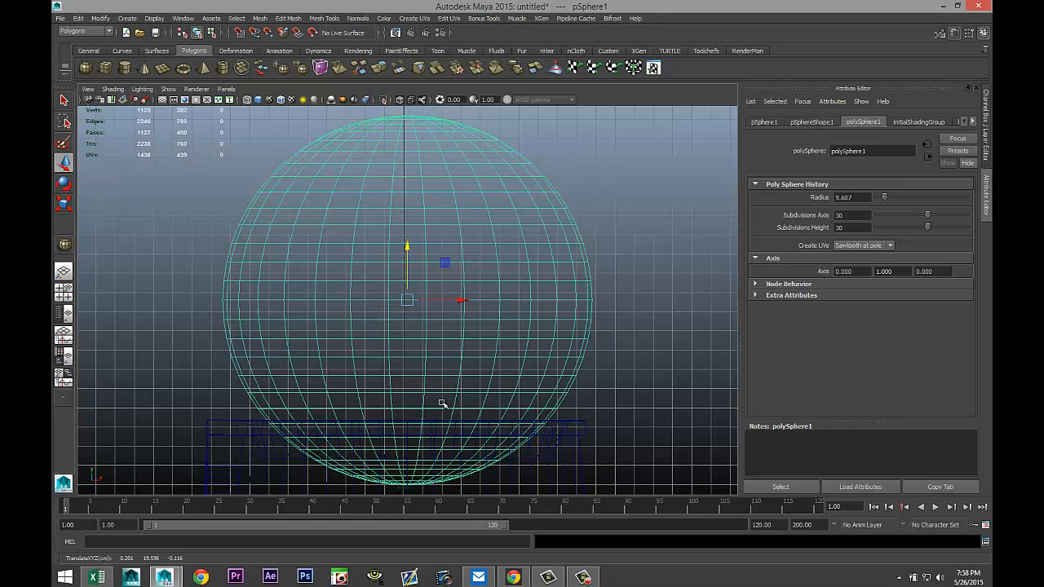
scroll(448, 405, down, 3)
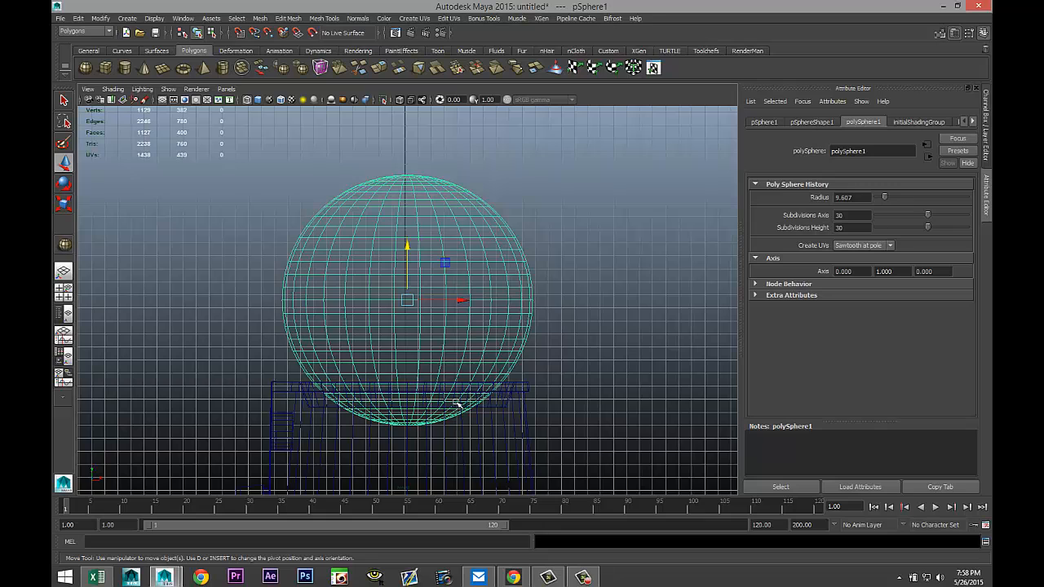
key(r)
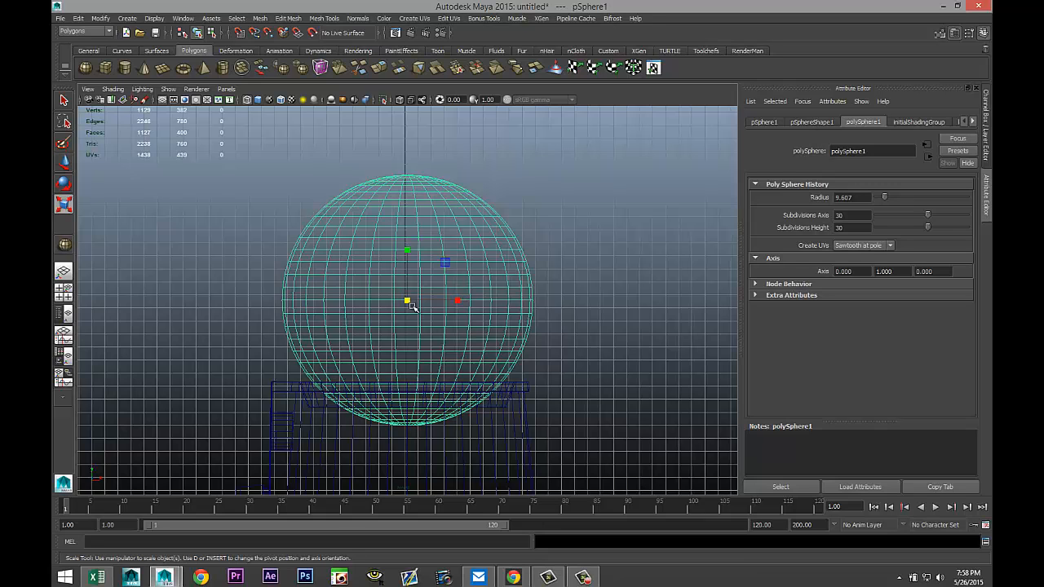
drag(408, 299, 425, 305)
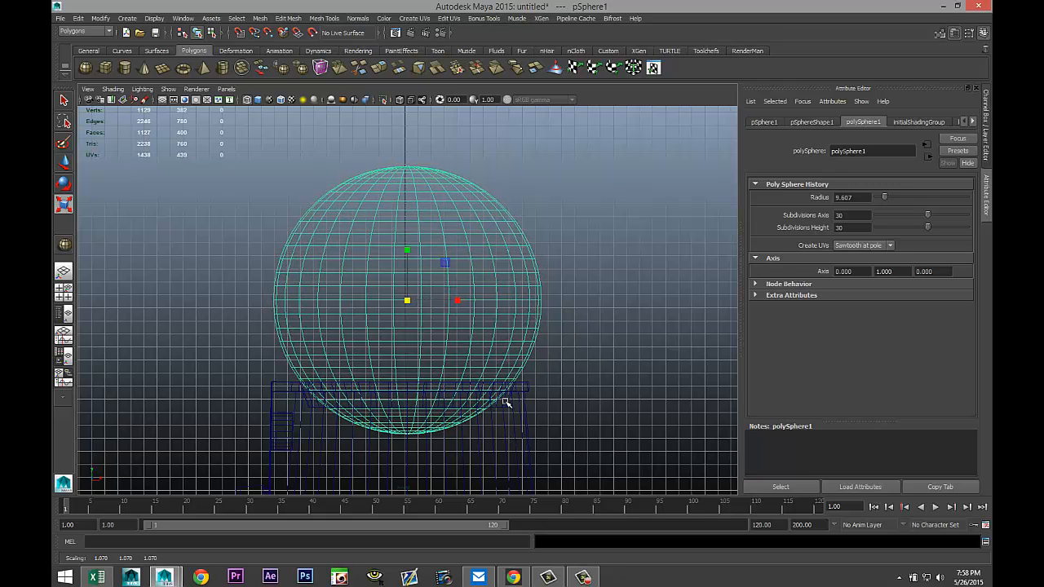
Switch to a single shaded perspective view and orbit around the sphere sitting on the hat.
click(63, 291)
key(space)
key(5)
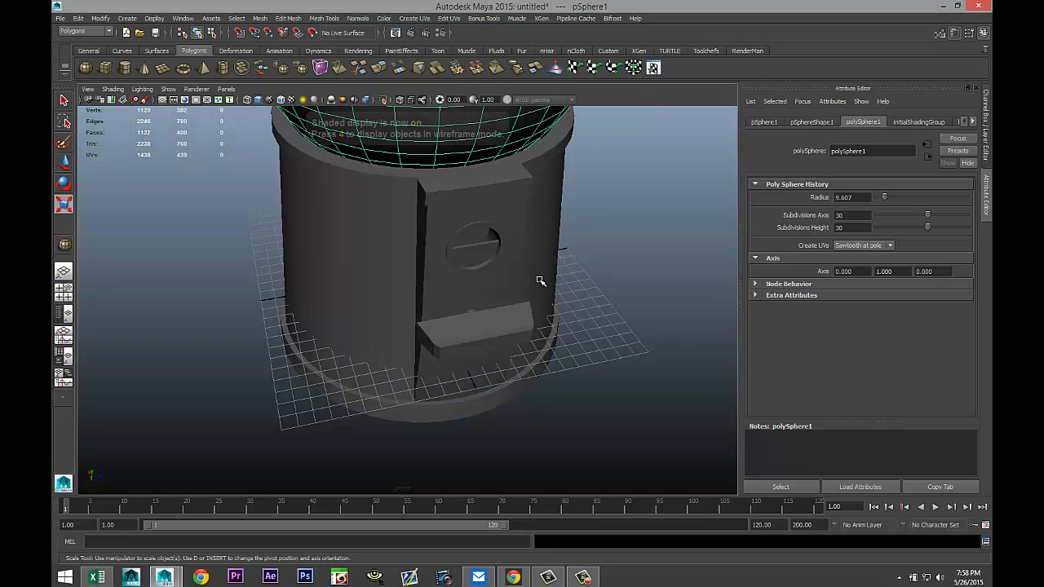
alt+middle_drag(542, 292, 538, 399)
alt+drag(519, 388, 554, 373)
alt+drag(170, 321, 588, 297)
alt+middle_drag(578, 306, 580, 390)
alt+drag(580, 390, 557, 396)
scroll(538, 422, down, 3)
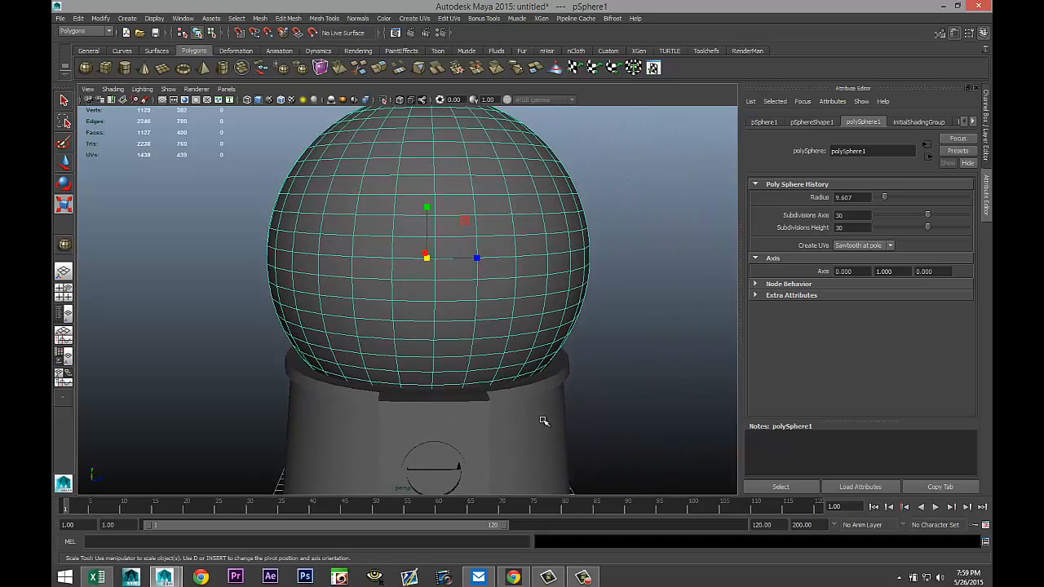
scroll(543, 421, down, 5)
scroll(544, 417, up, 6)
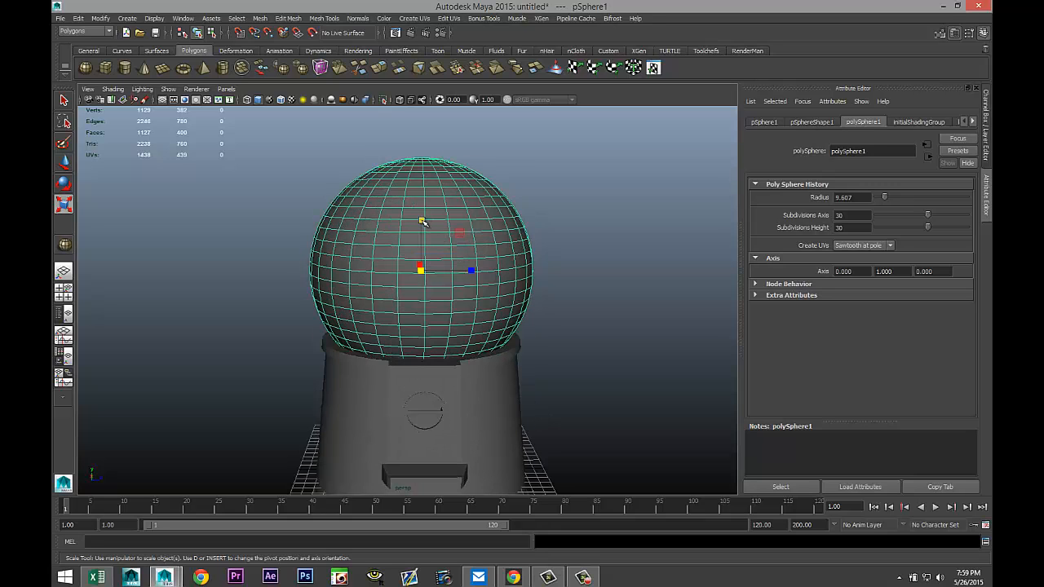
Scale the sphere up slightly and lift it clear of the hat in the perspective view.
drag(422, 222, 426, 217)
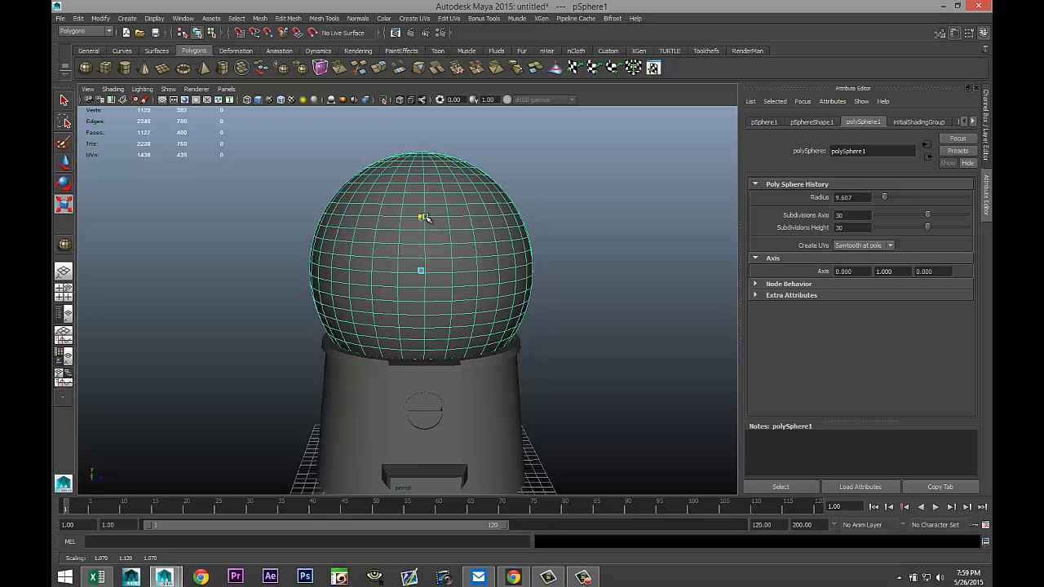
alt+drag(554, 340, 578, 359)
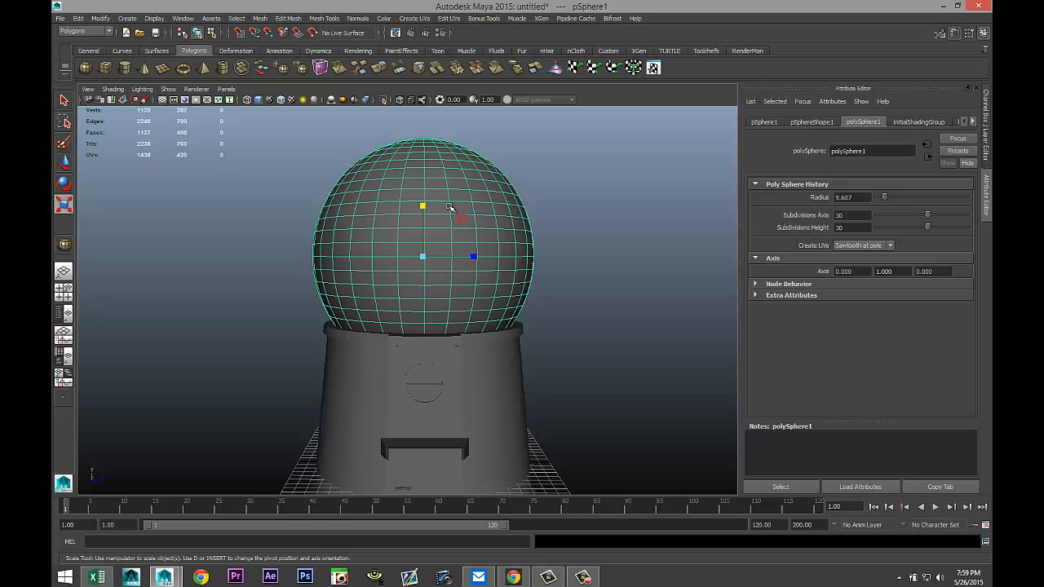
key(w)
drag(423, 201, 433, 120)
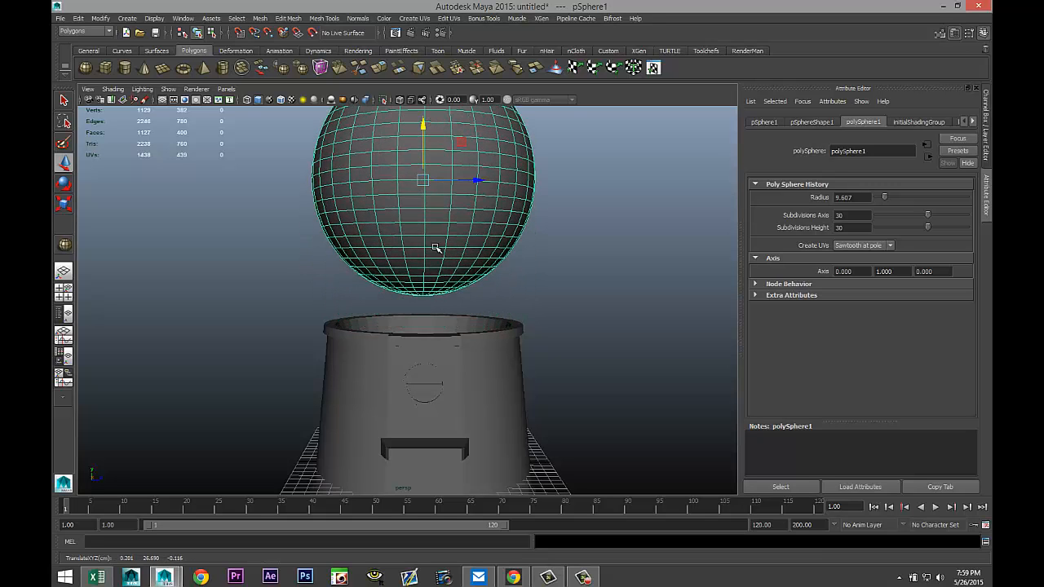
Delete a horizontal ring of faces on the sphere's lower half and all faces below it.
right_drag(435, 250, 438, 278)
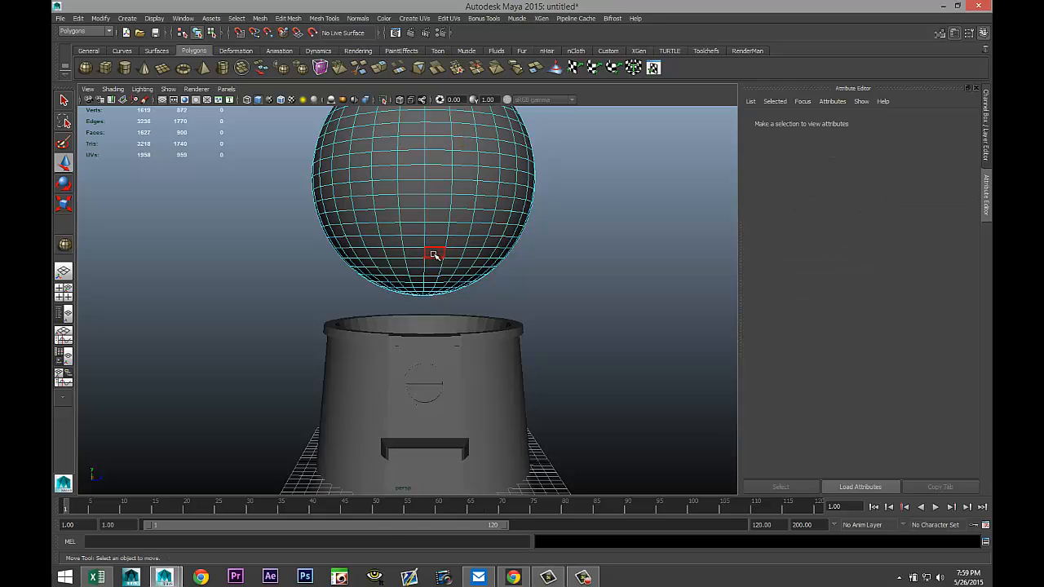
click(431, 253)
shift+double_click(420, 254)
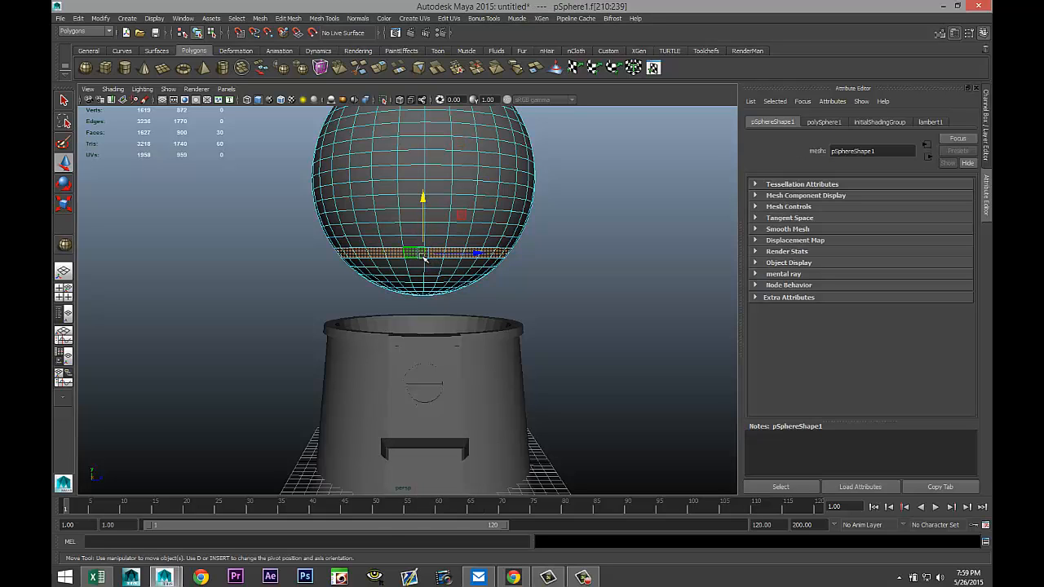
key(Delete)
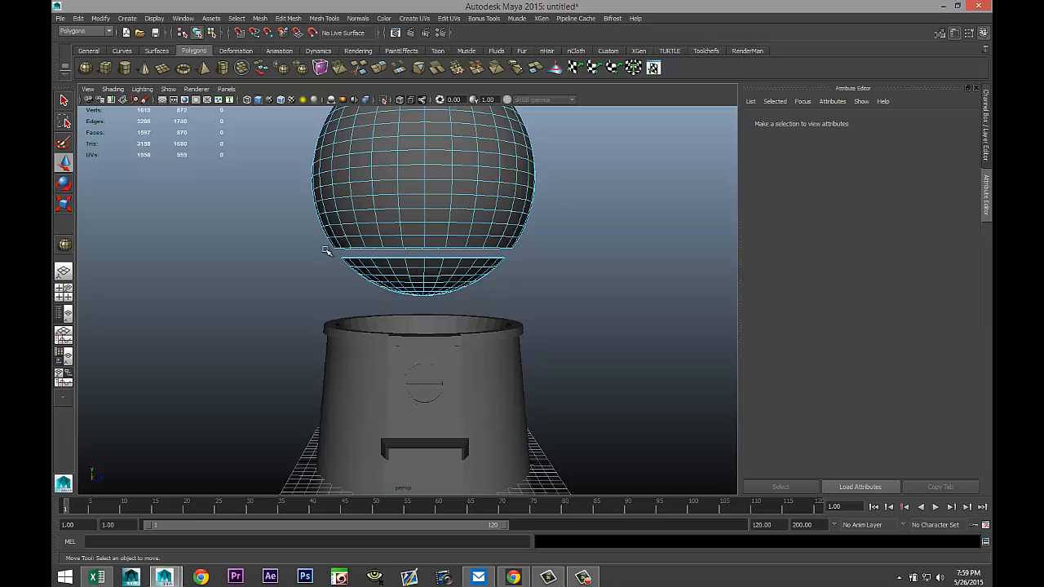
drag(307, 252, 531, 305)
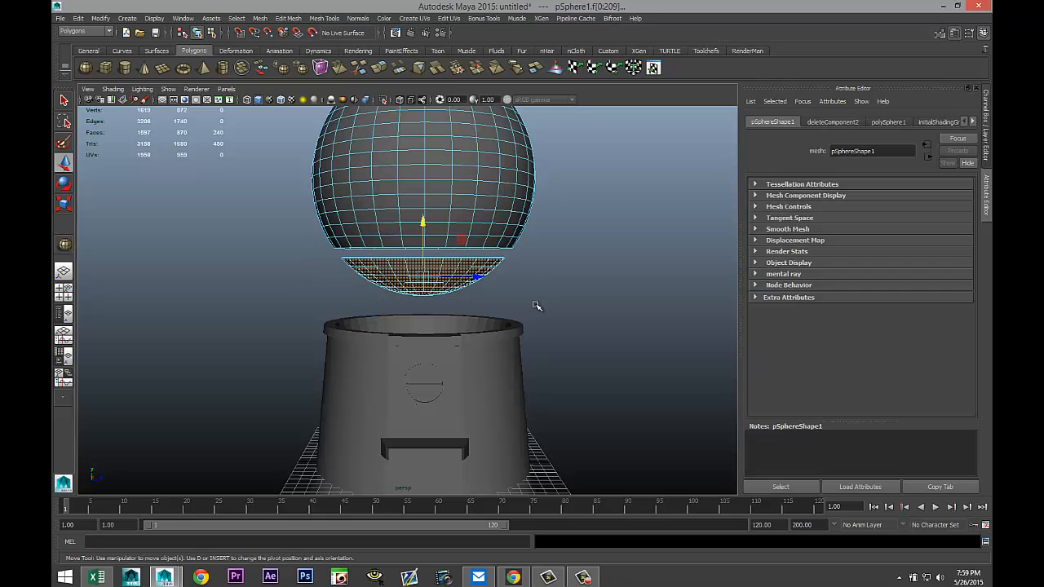
key(Delete)
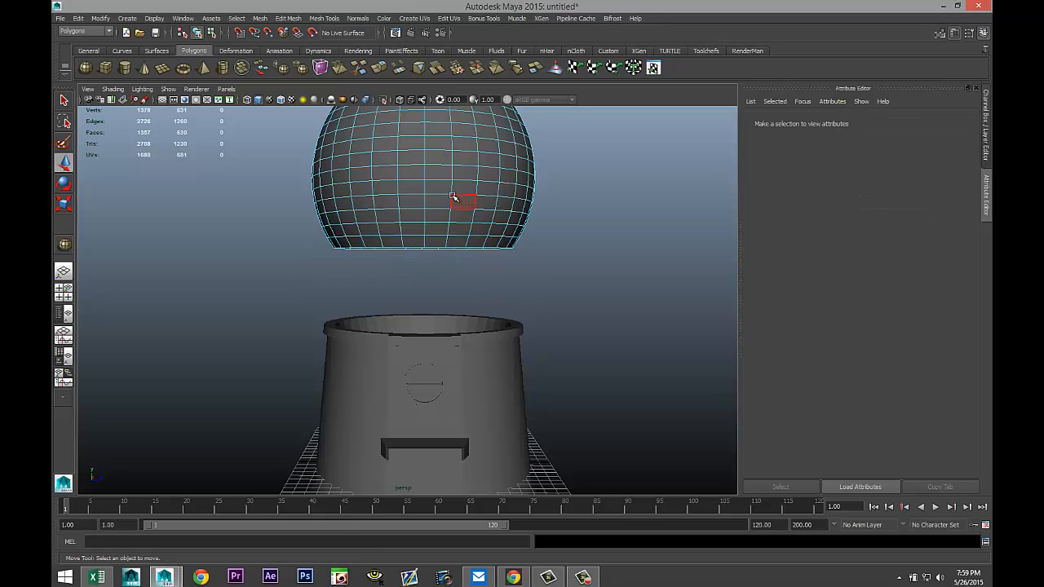
Move the trimmed sphere back down onto the top of the hat.
right_drag(465, 203, 488, 178)
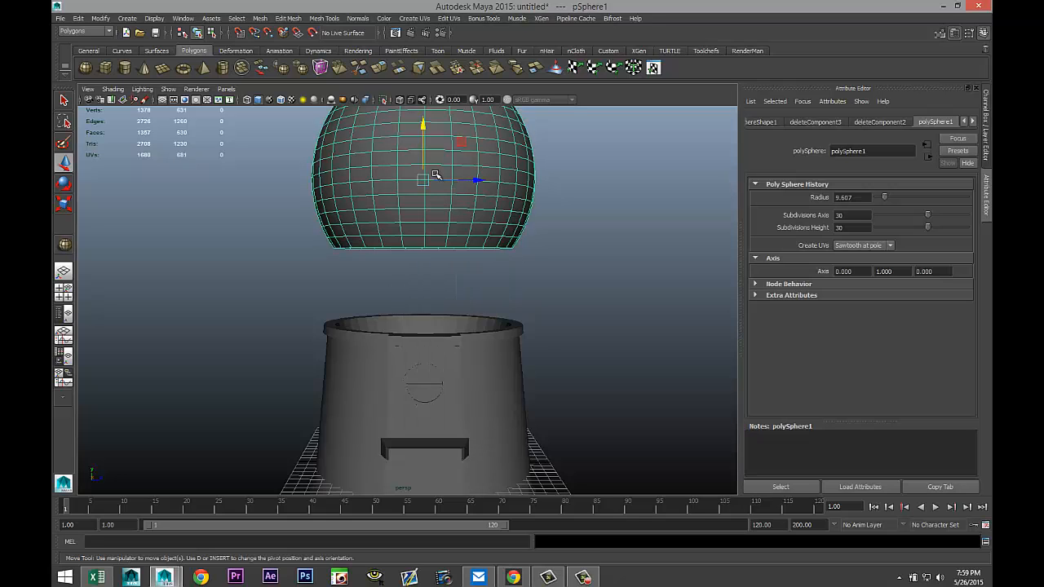
drag(424, 124, 429, 202)
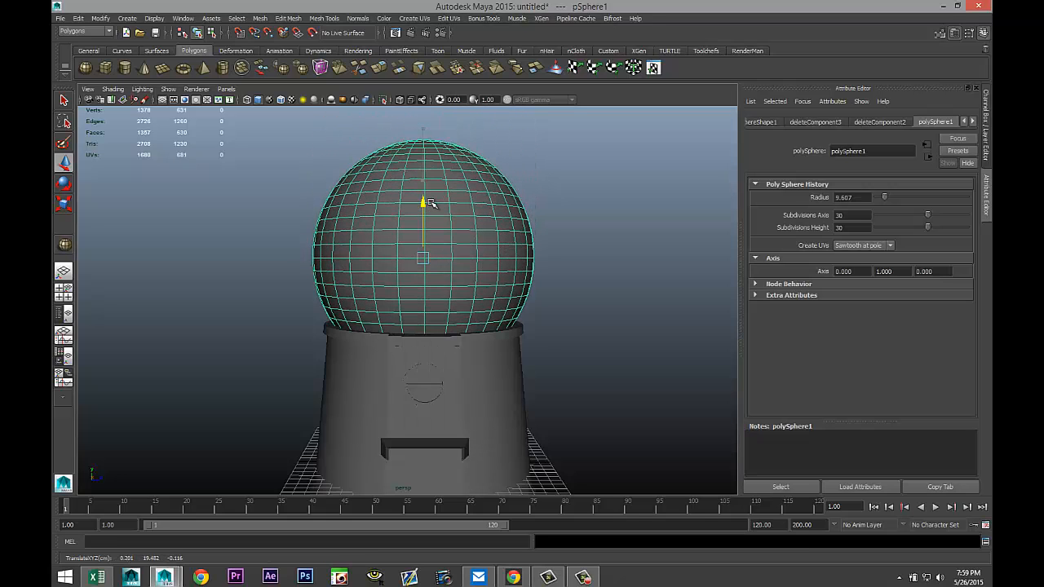
click(63, 290)
key(space)
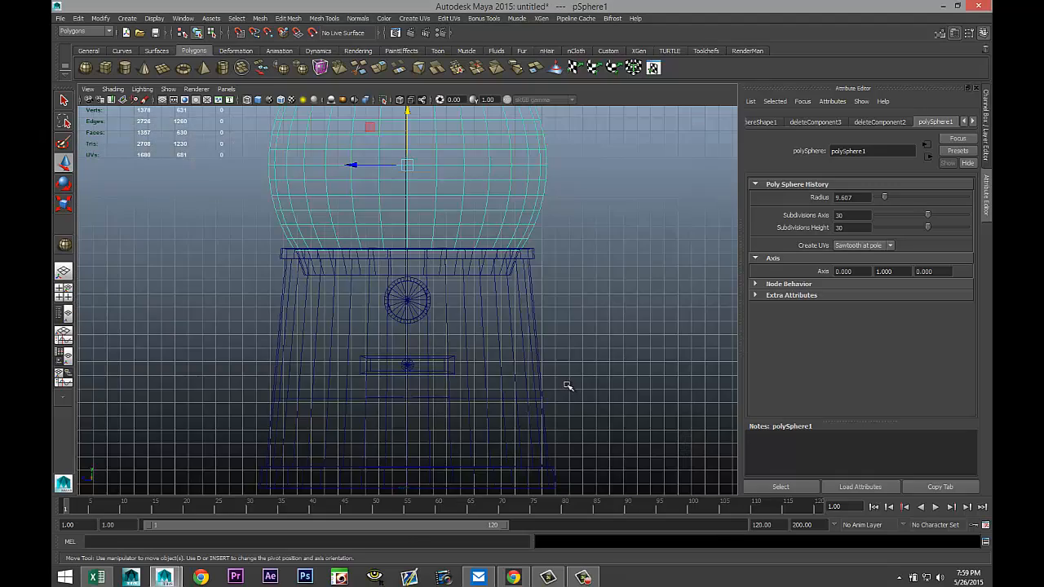
key(a)
alt+middle_drag(545, 339, 568, 407)
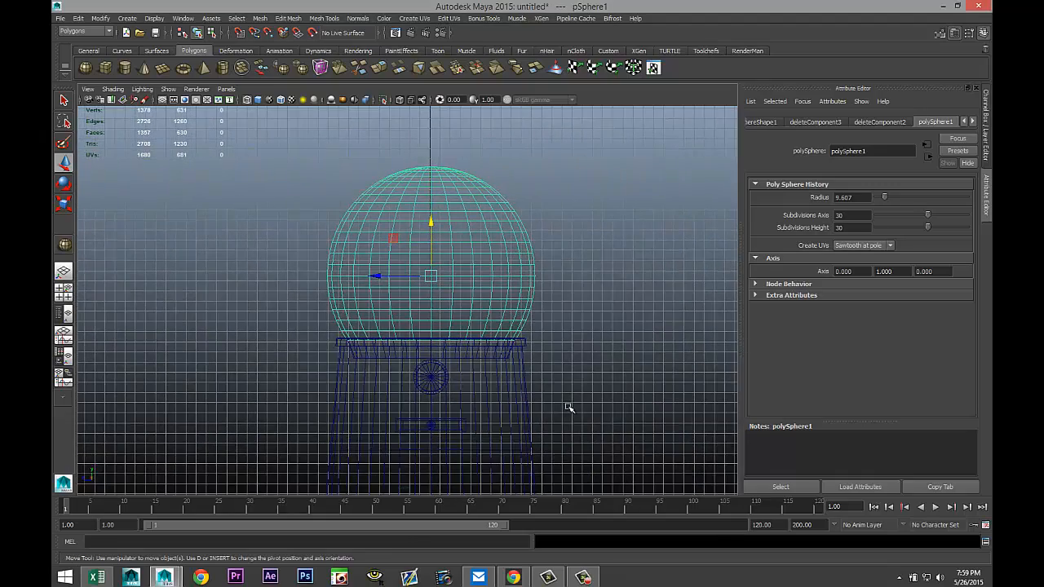
alt+right_drag(568, 407, 572, 397)
alt+middle_drag(614, 339, 570, 373)
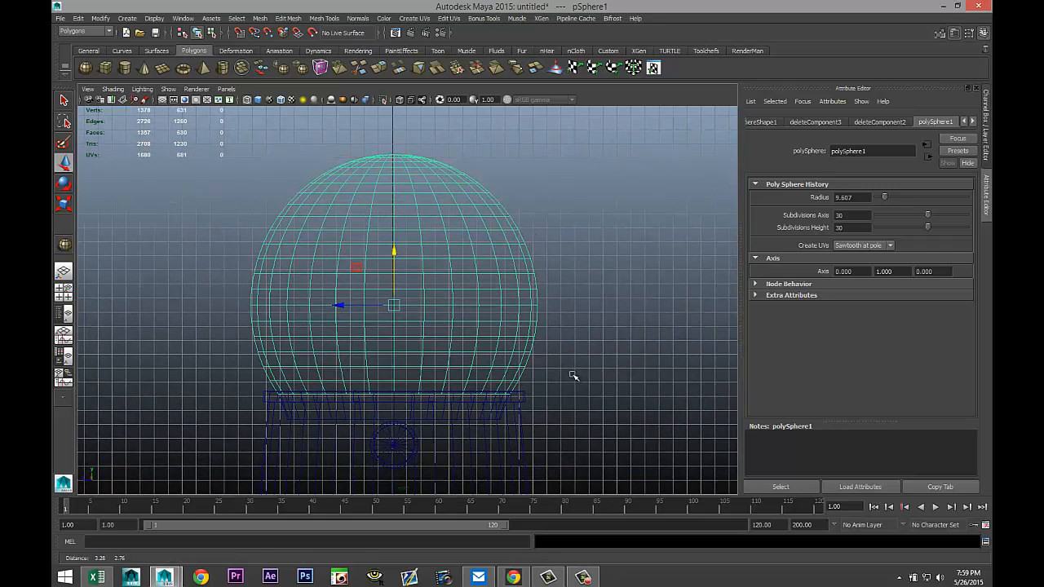
right_drag(392, 161, 354, 158)
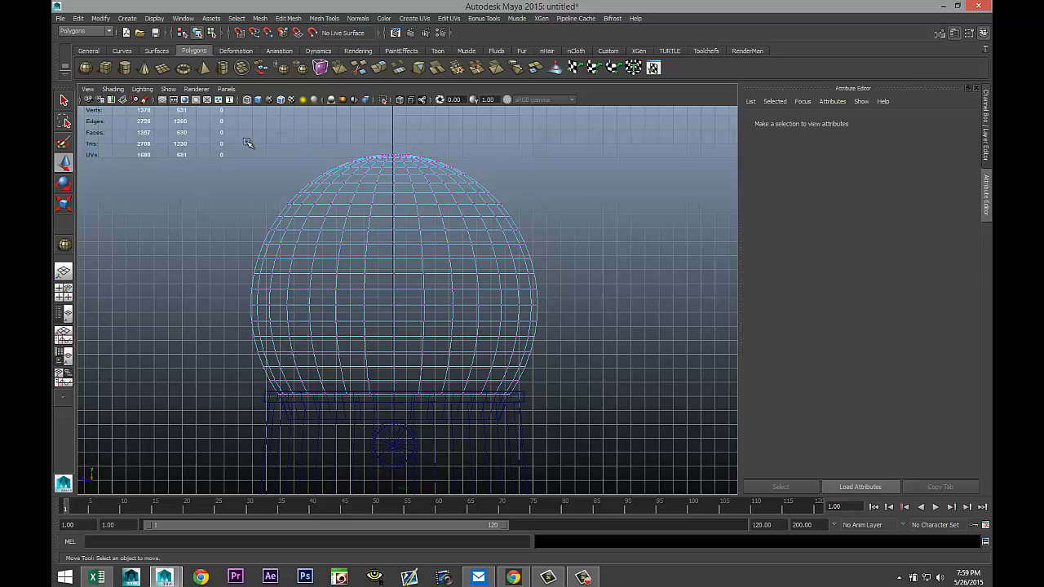
drag(243, 136, 556, 252)
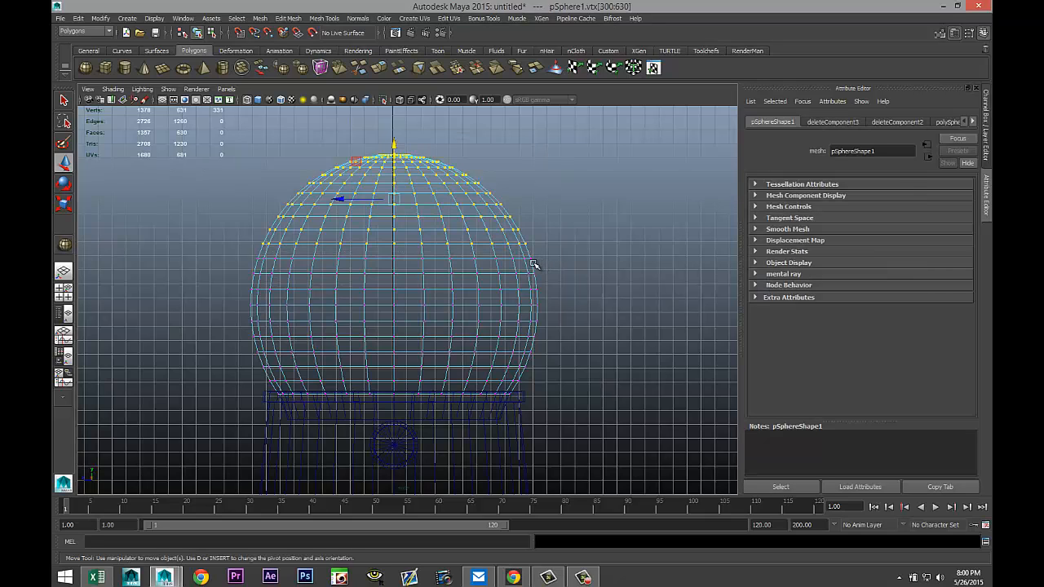
key(r)
drag(397, 198, 393, 200)
key(ctrl+z)
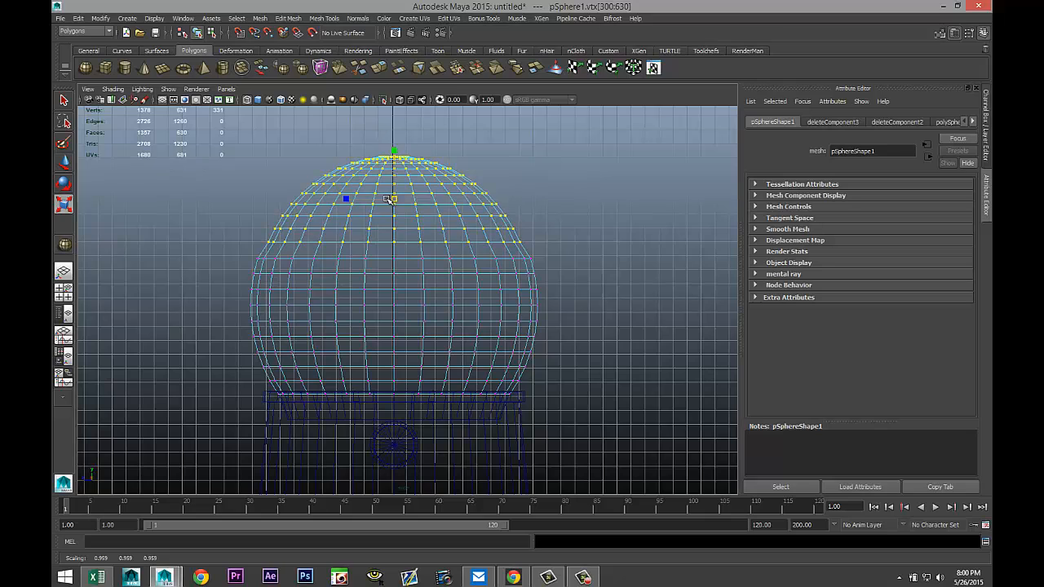
Select horizontal vertex rows around the sphere's middle in the side view and scale one row slightly inward.
drag(226, 249, 554, 271)
drag(396, 261, 372, 277)
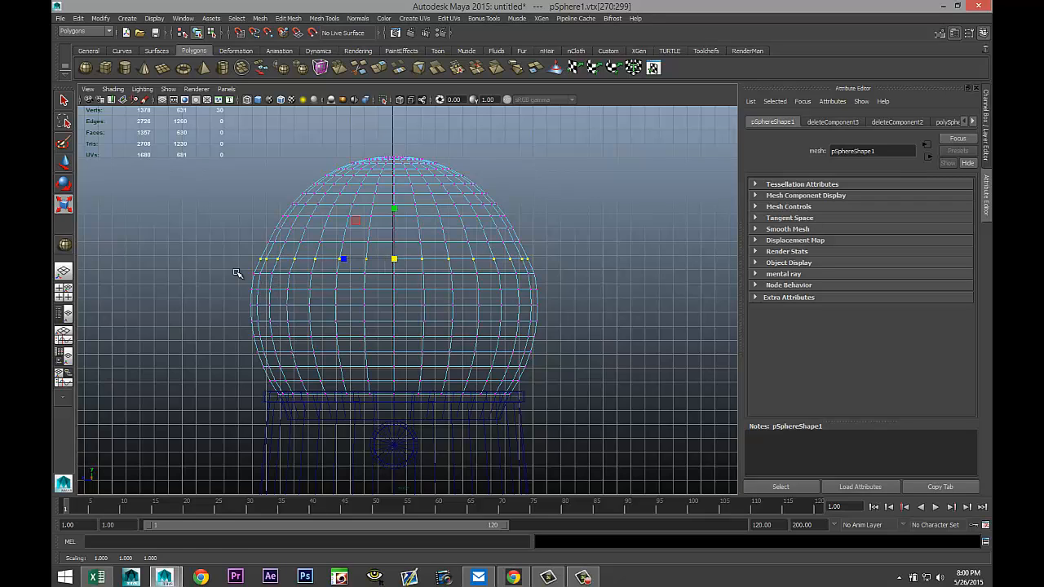
drag(232, 268, 560, 287)
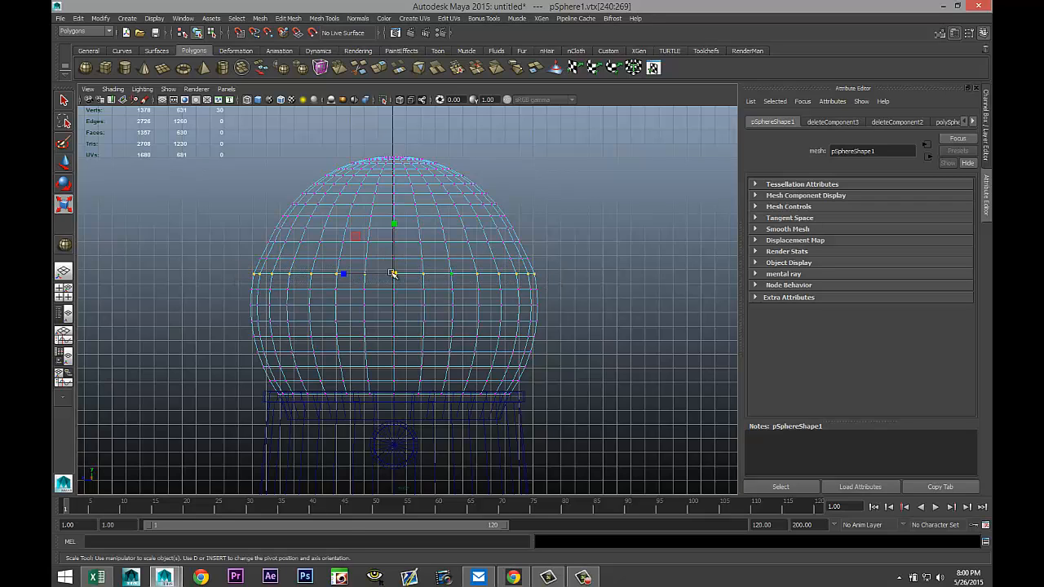
drag(396, 276, 396, 277)
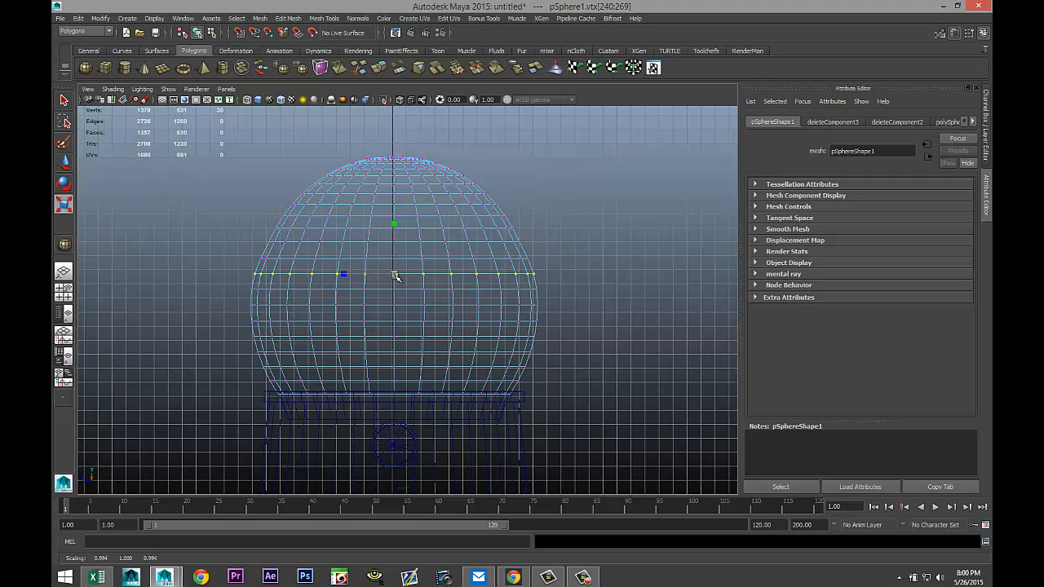
drag(236, 285, 543, 301)
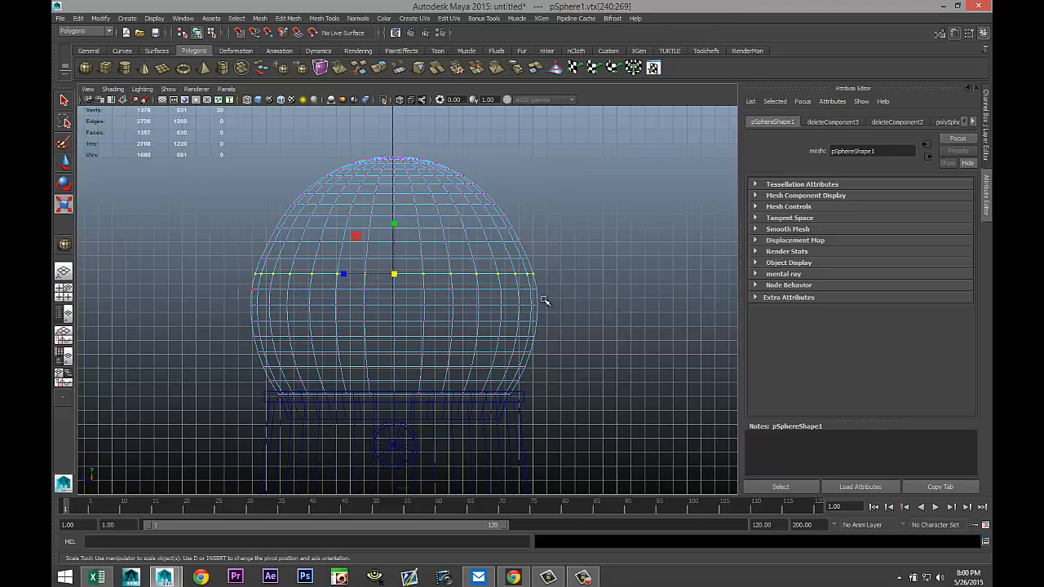
click(395, 291)
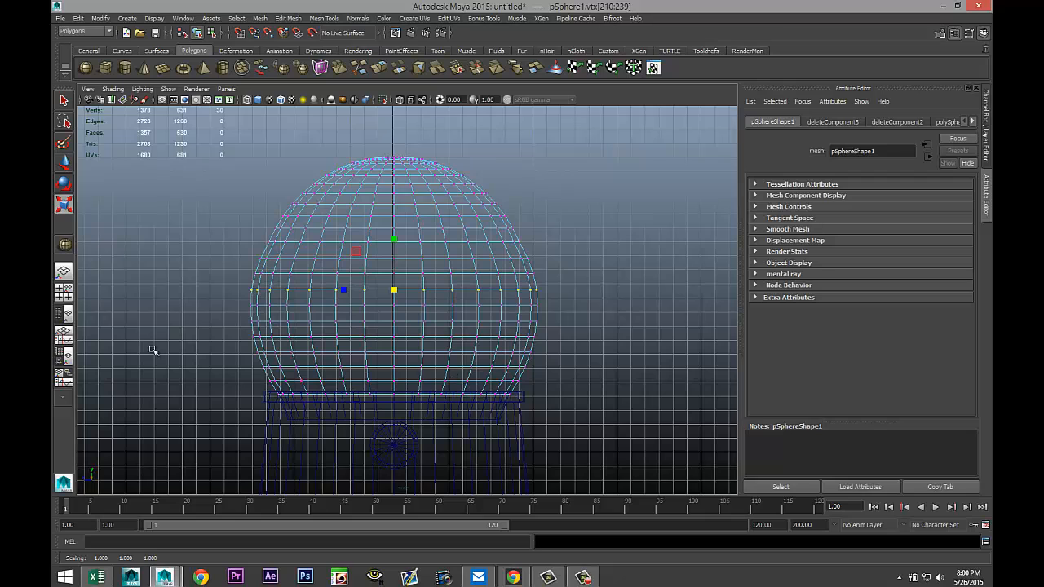
Delete the top cap faces of the trimmed sphere in the side view.
click(64, 291)
key(space)
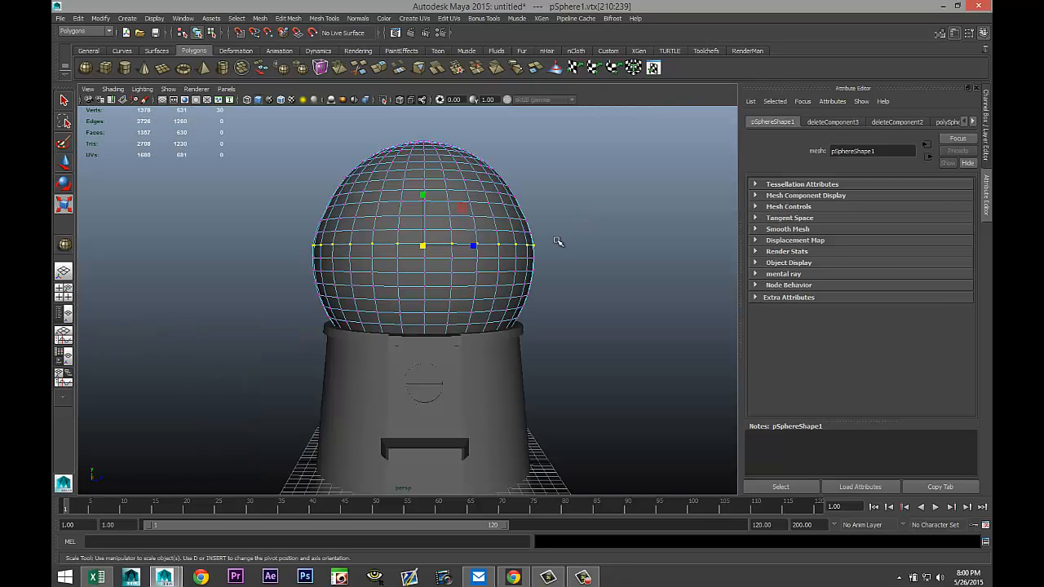
scroll(554, 245, up, 1)
scroll(558, 244, down, 3)
mouse_move(574, 257)
alt+mouse_down()
mouse_move(514, 286)
mouse_move(543, 281)
mouse_move(555, 256)
mouse_move(575, 266)
alt+mouse_up()
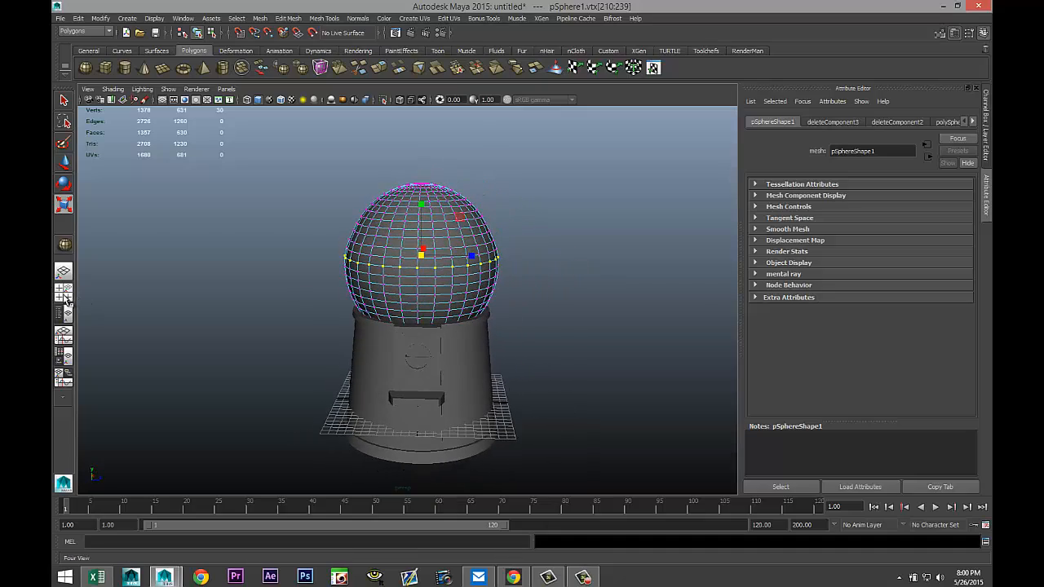
click(64, 293)
key(space)
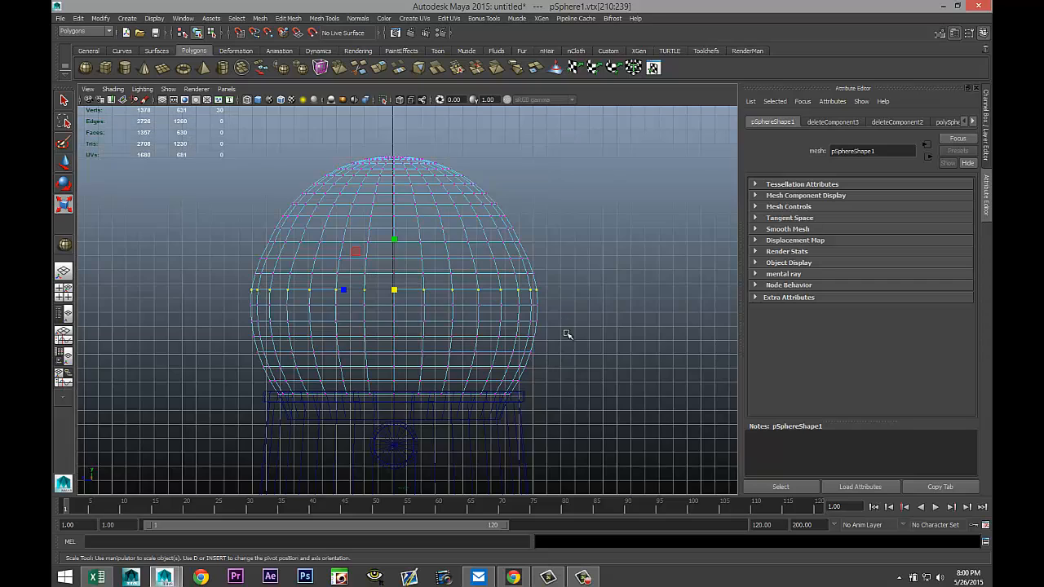
alt+middle_drag(570, 317, 574, 363)
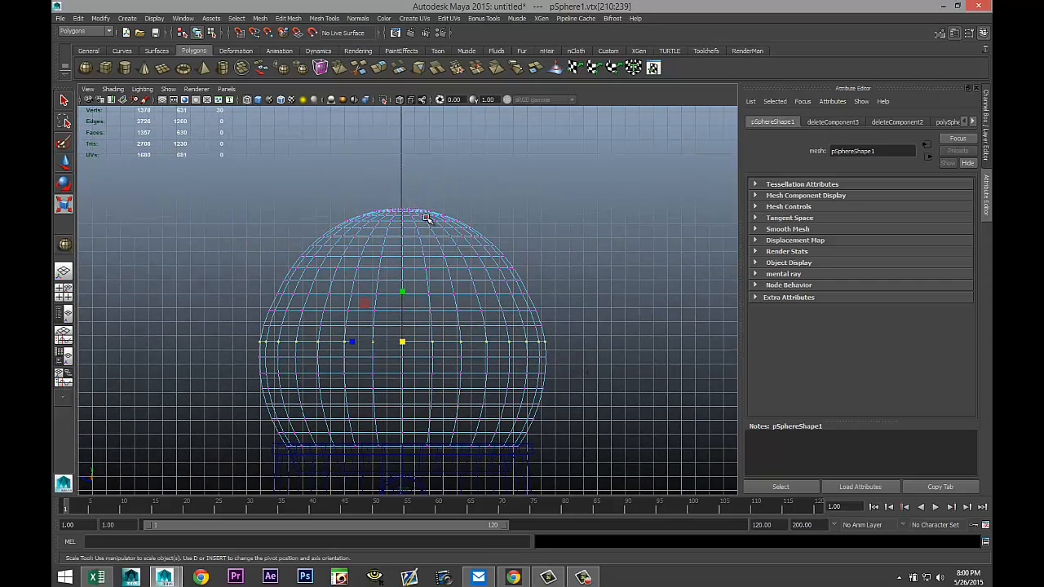
right_drag(427, 219, 429, 238)
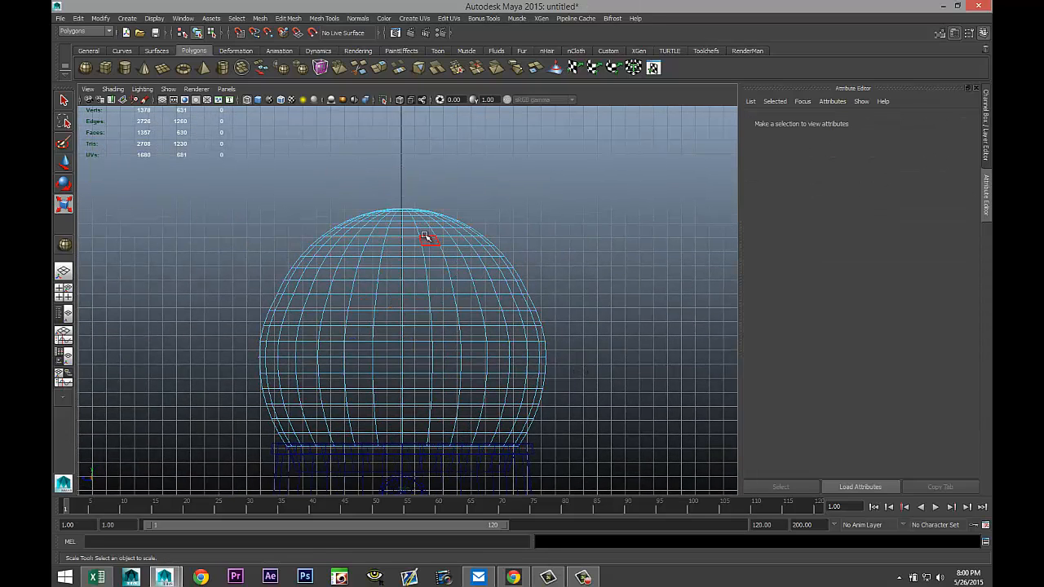
drag(225, 186, 596, 234)
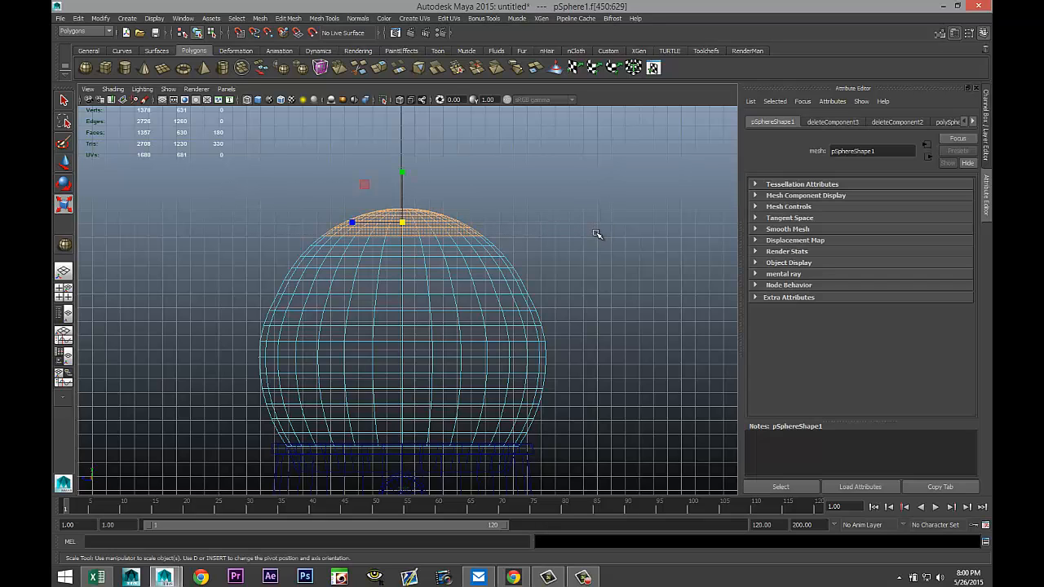
key(Delete)
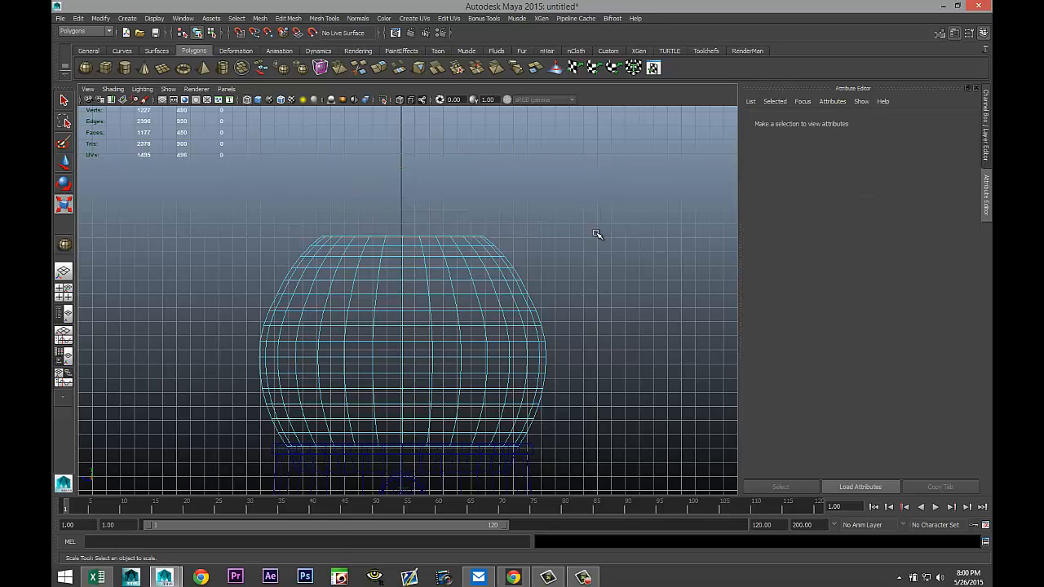
Select the trimmed sphere and switch it to smooth preview display.
click(65, 295)
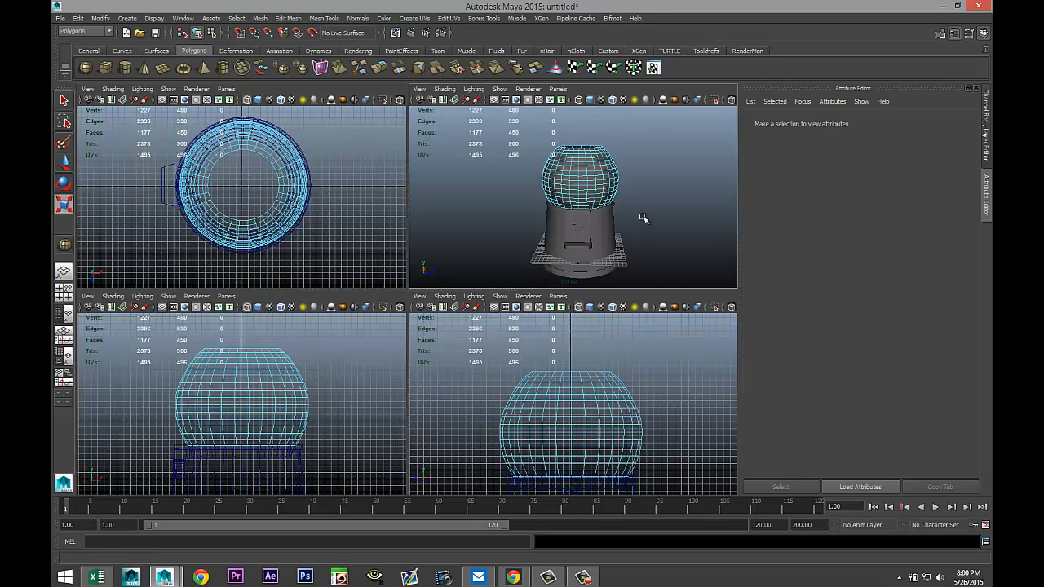
mouse_move(641, 217)
alt+mouse_down()
mouse_move(655, 231)
mouse_move(629, 231)
alt+mouse_up()
key(space)
scroll(585, 261, up, 4)
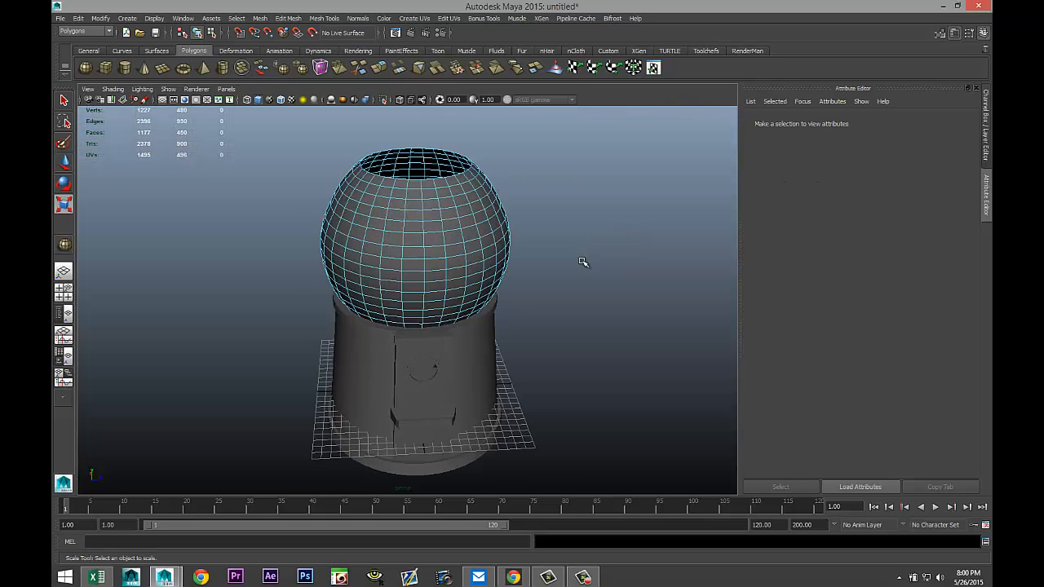
mouse_move(595, 263)
alt+mouse_down()
mouse_move(582, 256)
mouse_move(601, 251)
mouse_move(593, 260)
alt+mouse_up()
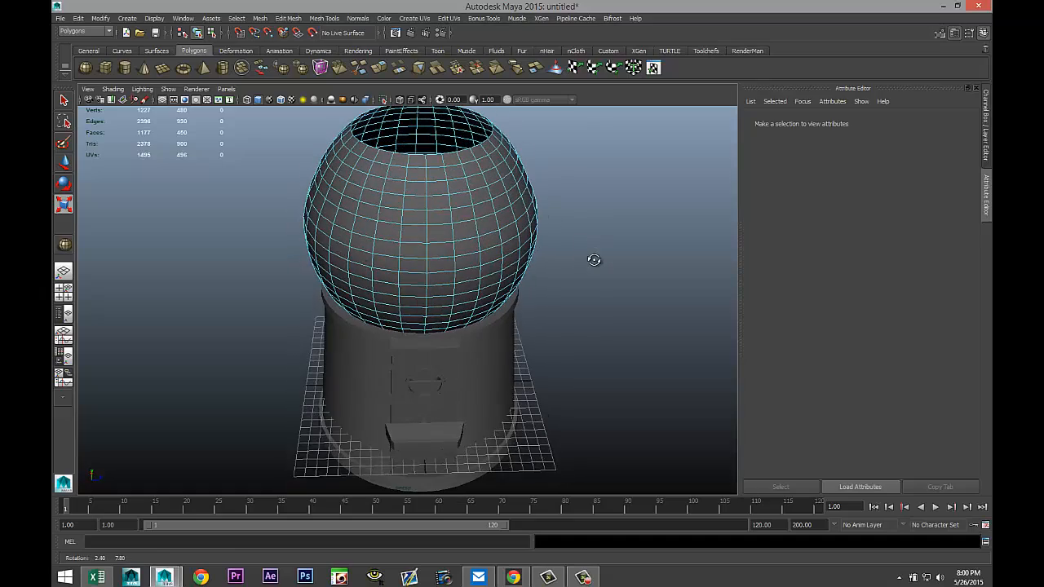
alt+middle_drag(595, 257, 584, 309)
key(r)
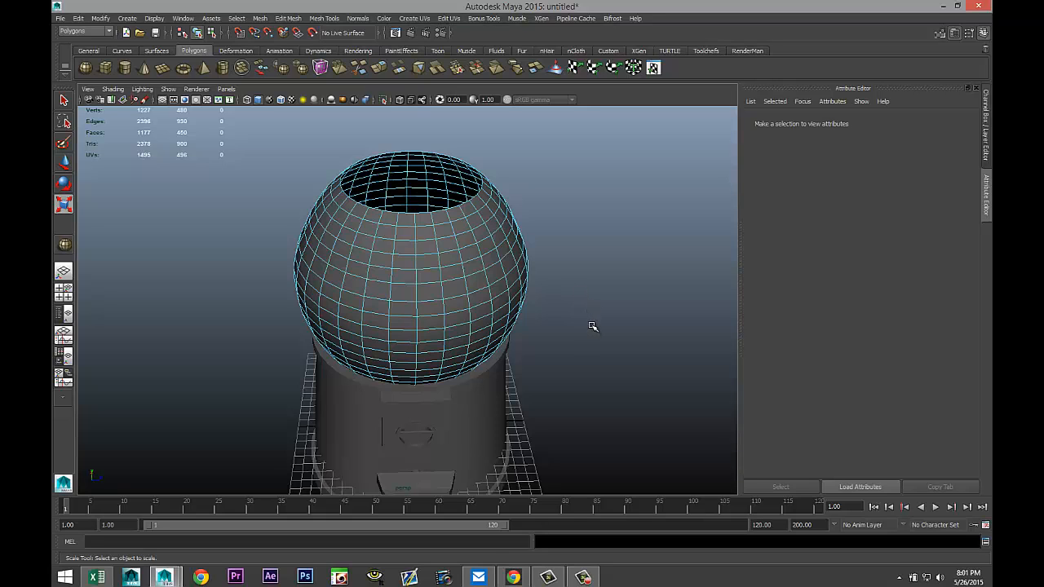
alt+drag(587, 324, 593, 292)
right_drag(449, 254, 473, 245)
click(440, 249)
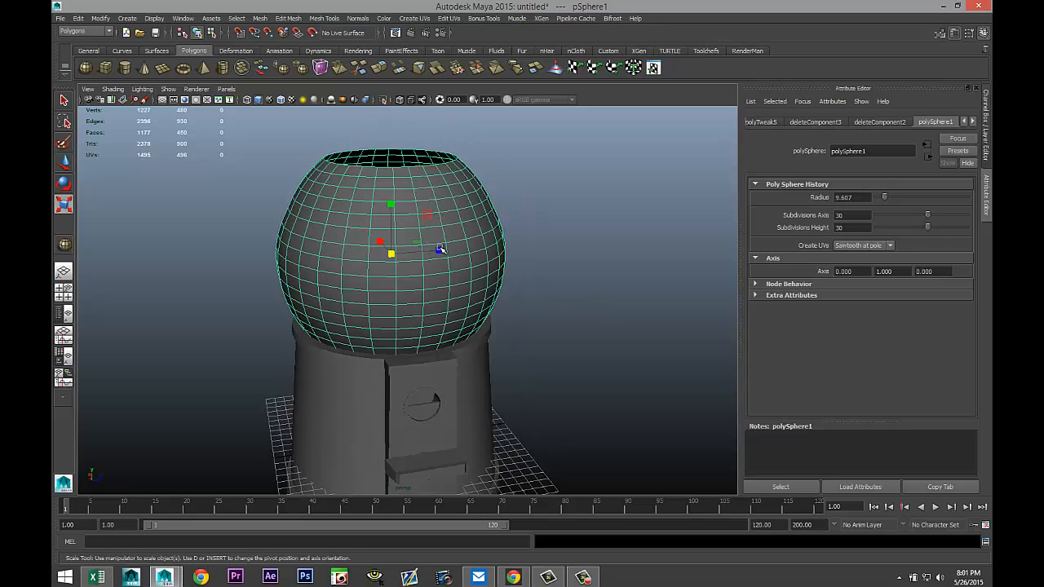
key(3)
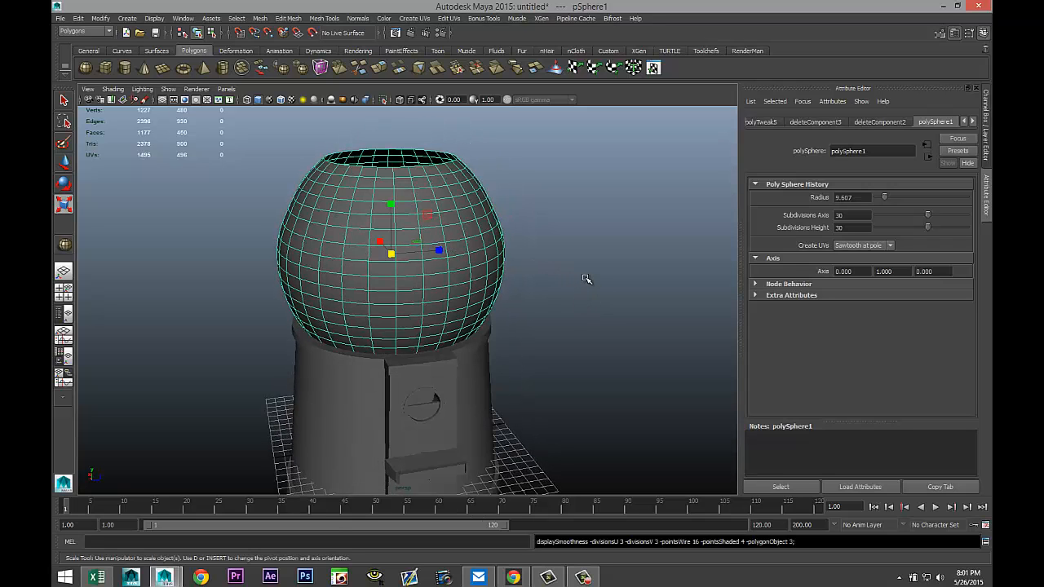
click(587, 279)
alt+drag(588, 280, 548, 286)
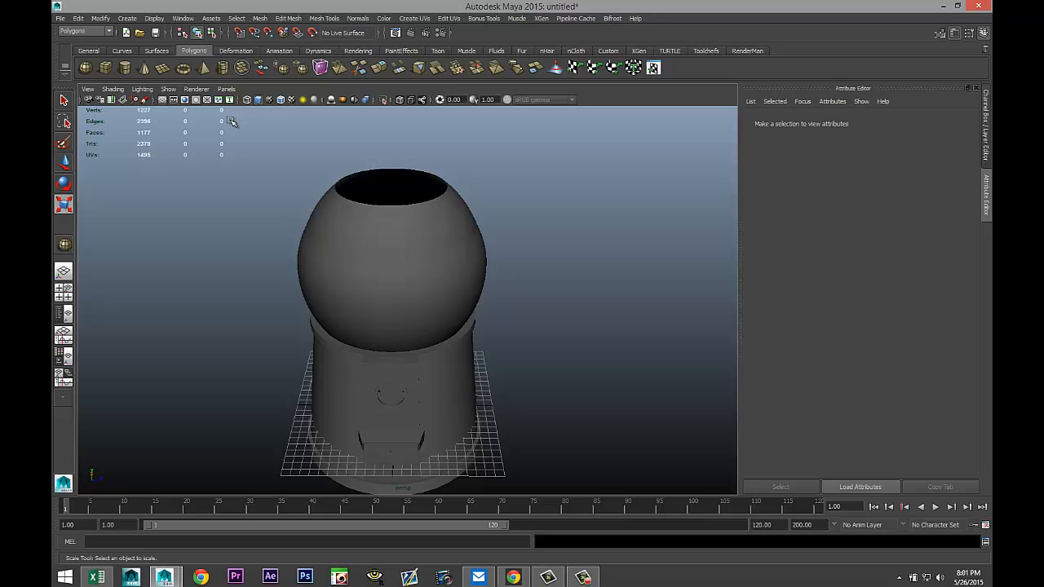
Create a polygon sphere of radius about 7.8 beside the hat and set its axis and height subdivisions to 30.
click(87, 70)
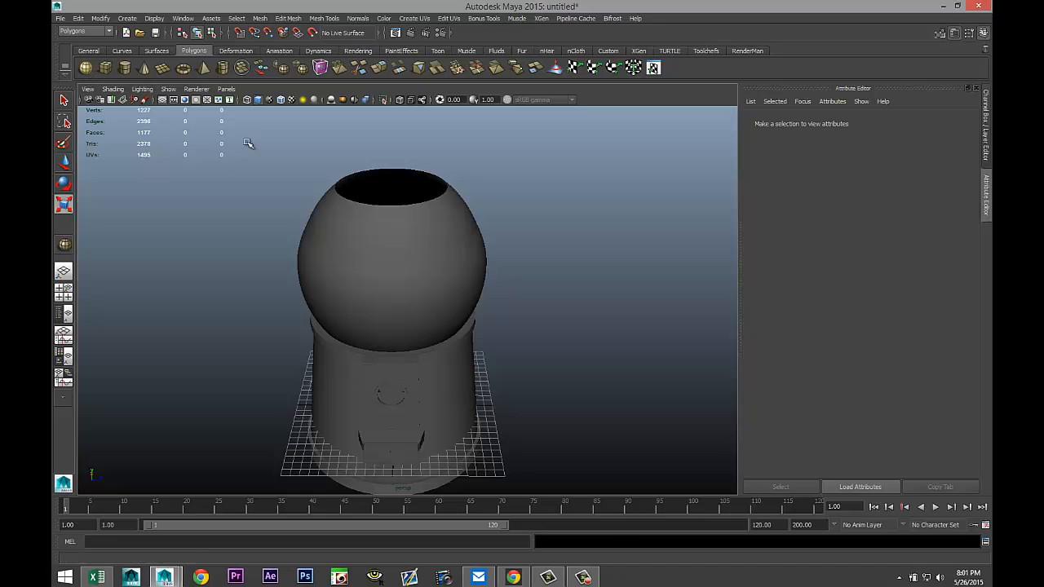
drag(610, 412, 671, 417)
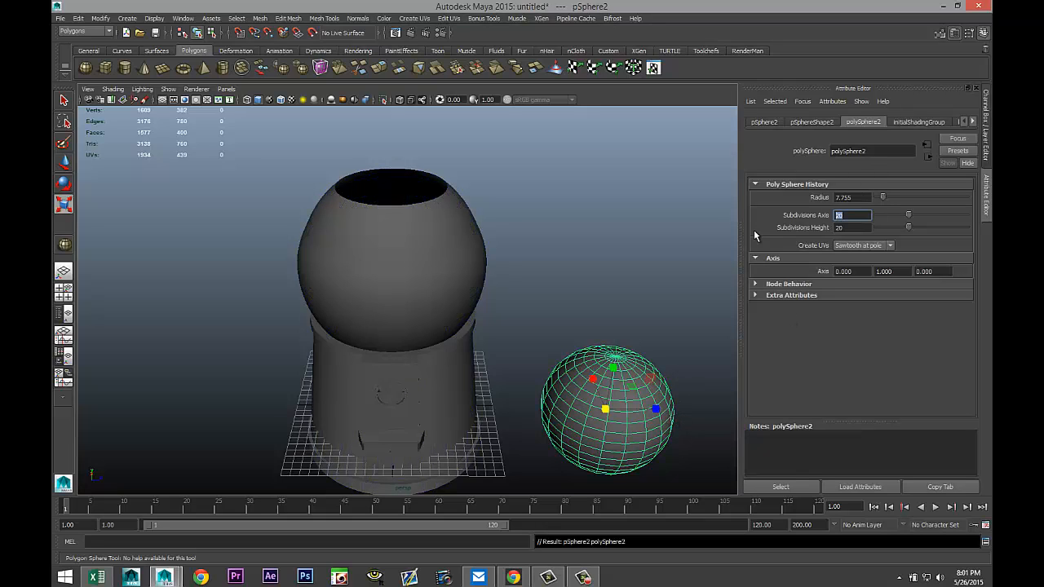
click(854, 227)
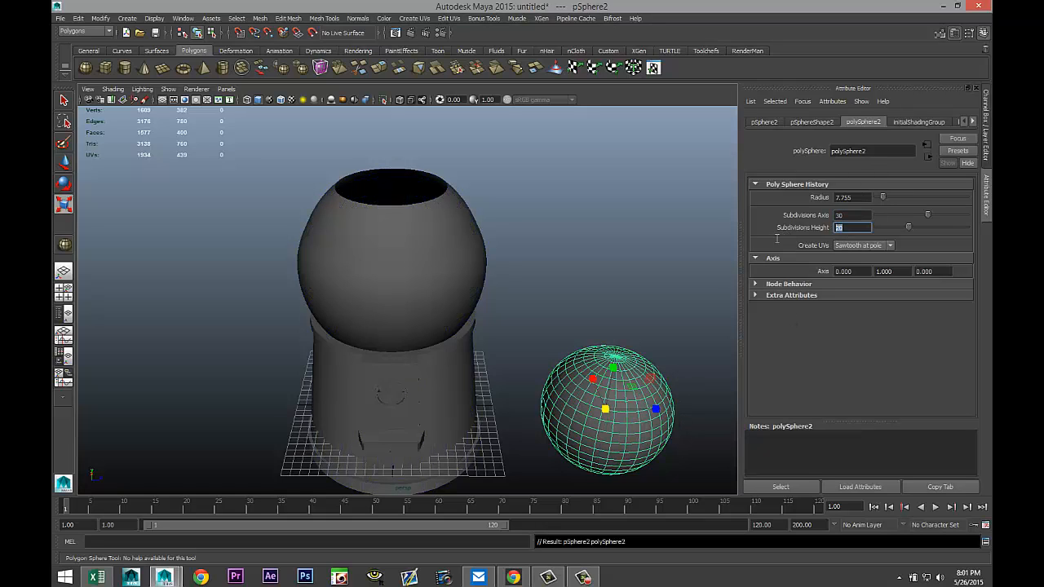
text(30)
key(Tab)
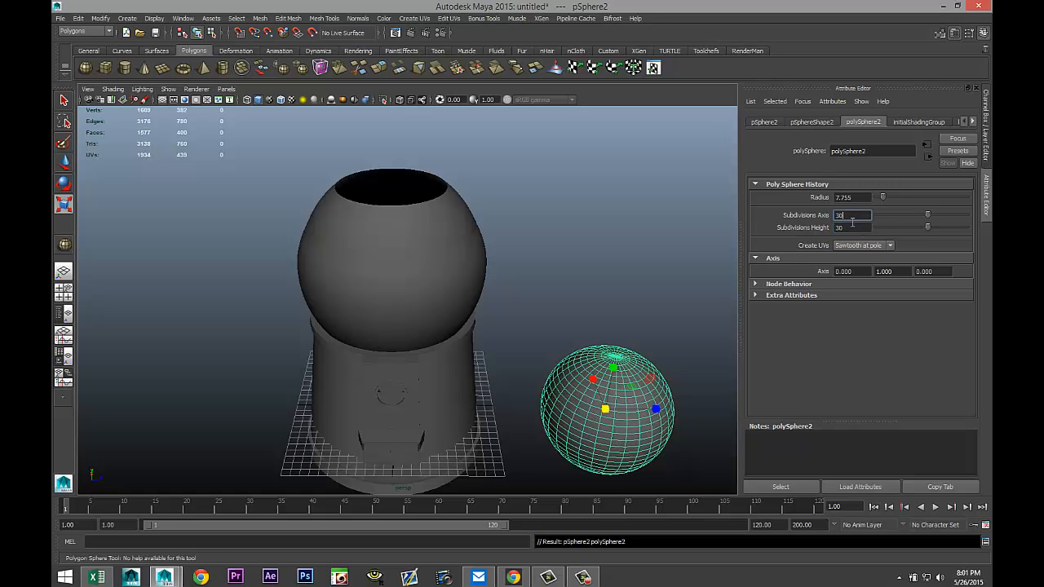
Move the new sphere up into the hat's top sphere in the side view.
key(r)
click(65, 292)
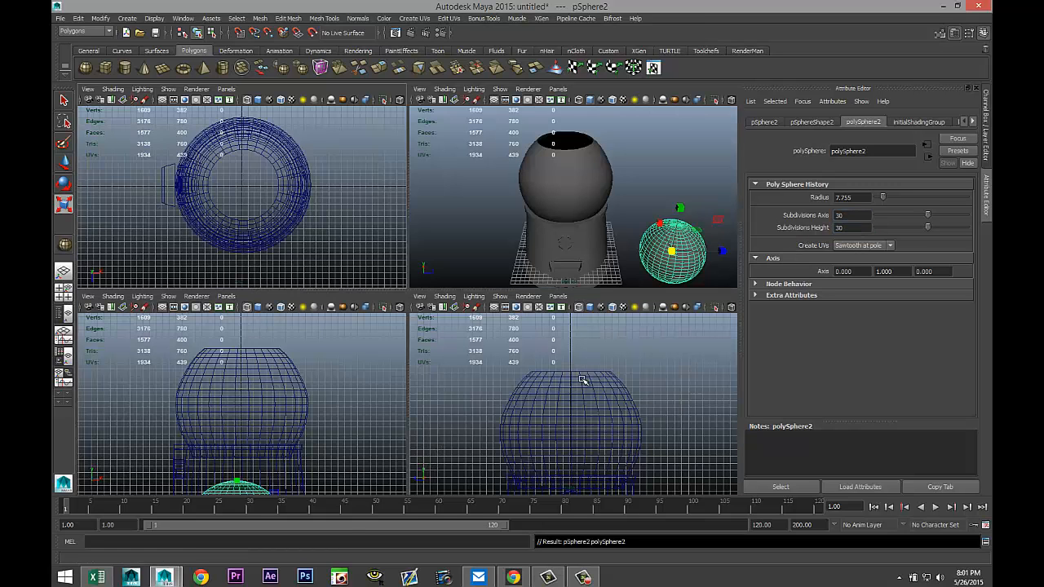
key(space)
scroll(369, 380, down, 2)
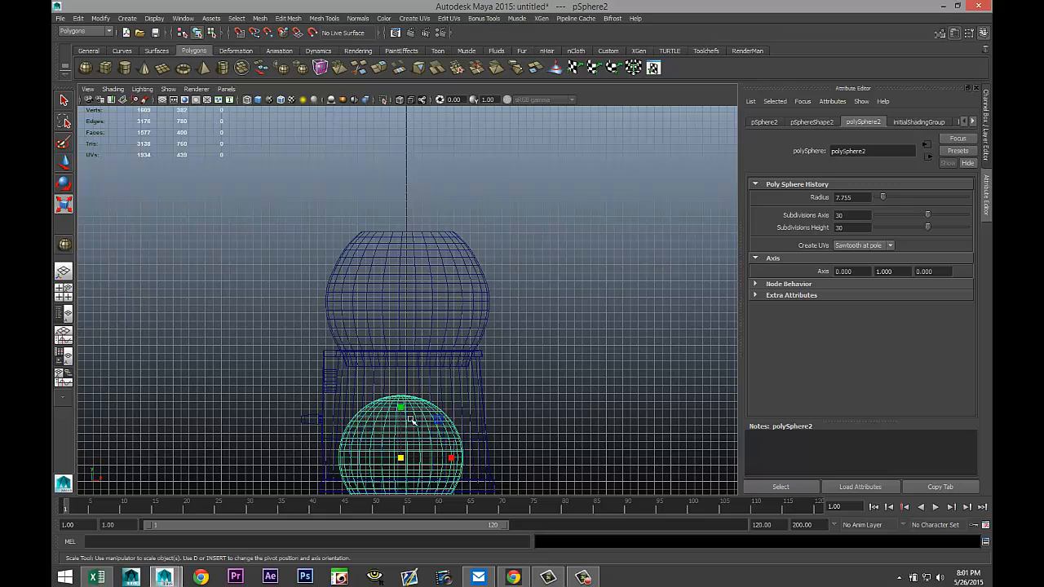
key(w)
drag(402, 405, 458, 270)
scroll(432, 245, up, 5)
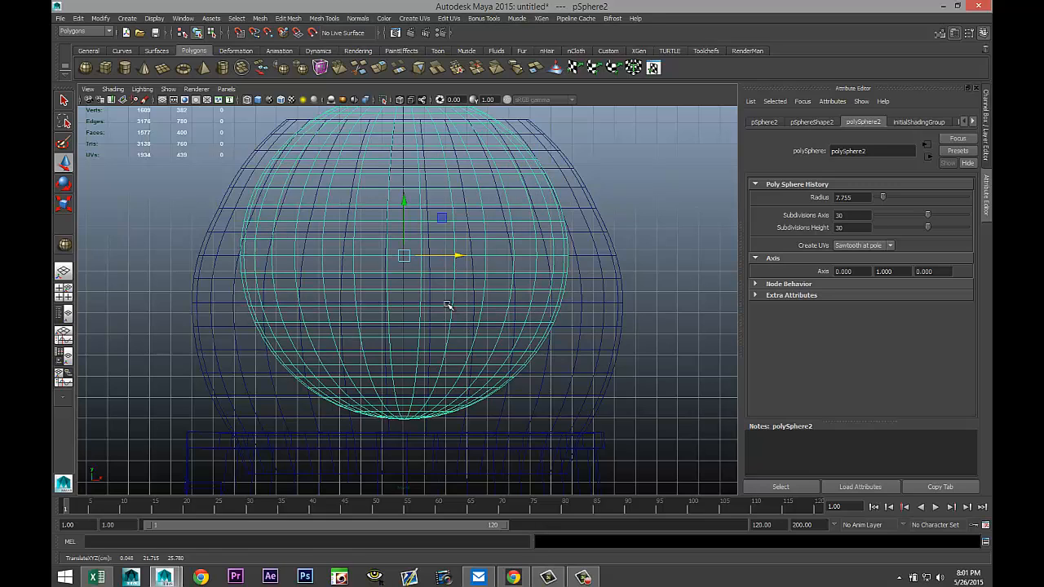
Scale the new sphere up so it nearly fills the top sphere.
key(r)
drag(403, 256, 451, 290)
scroll(468, 296, down, 2)
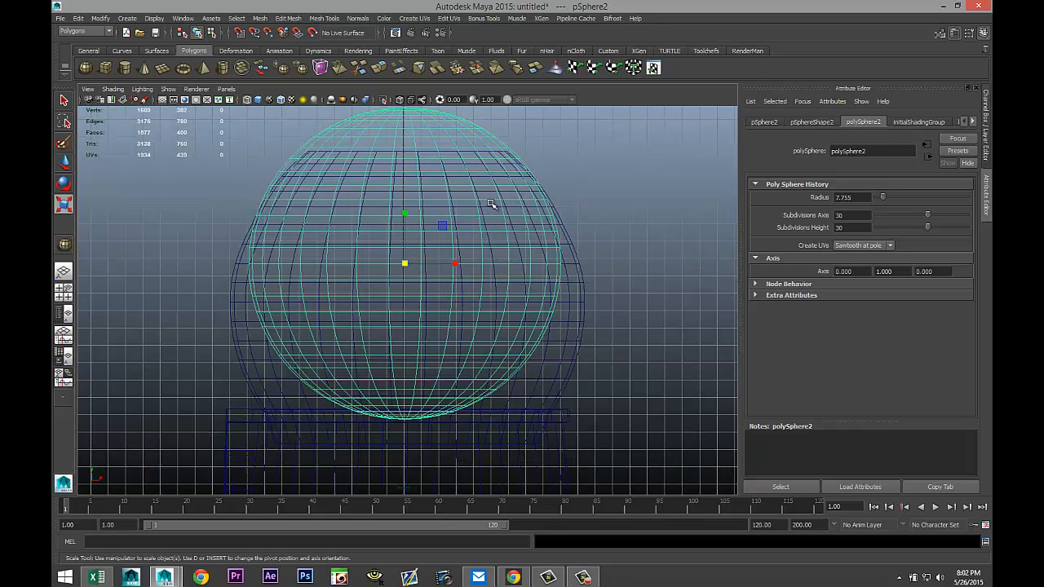
right_drag(496, 191, 498, 222)
Delete all faces of the new sphere below its top cap rows.
drag(129, 434, 668, 165)
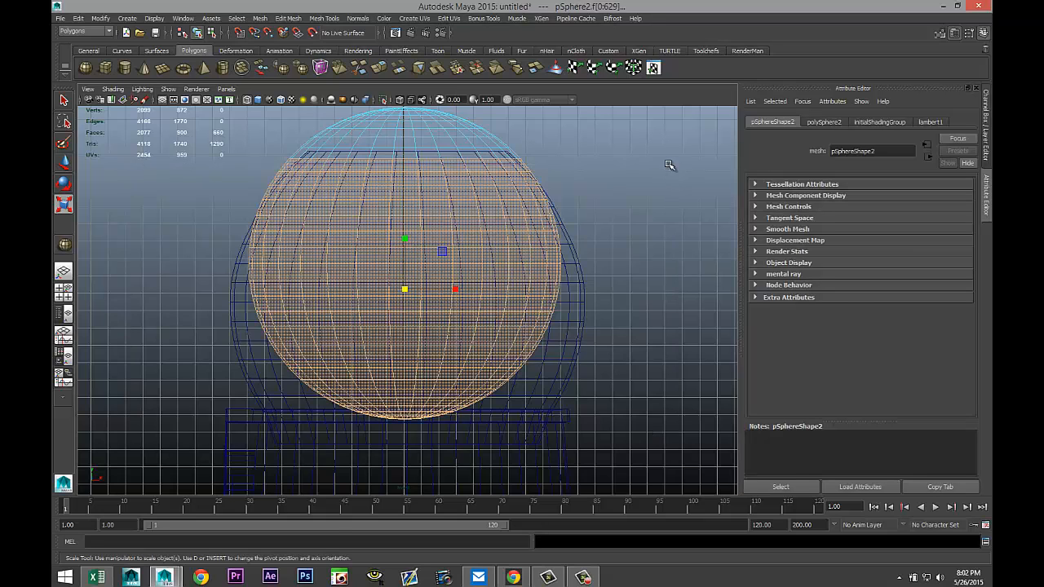
click(669, 165)
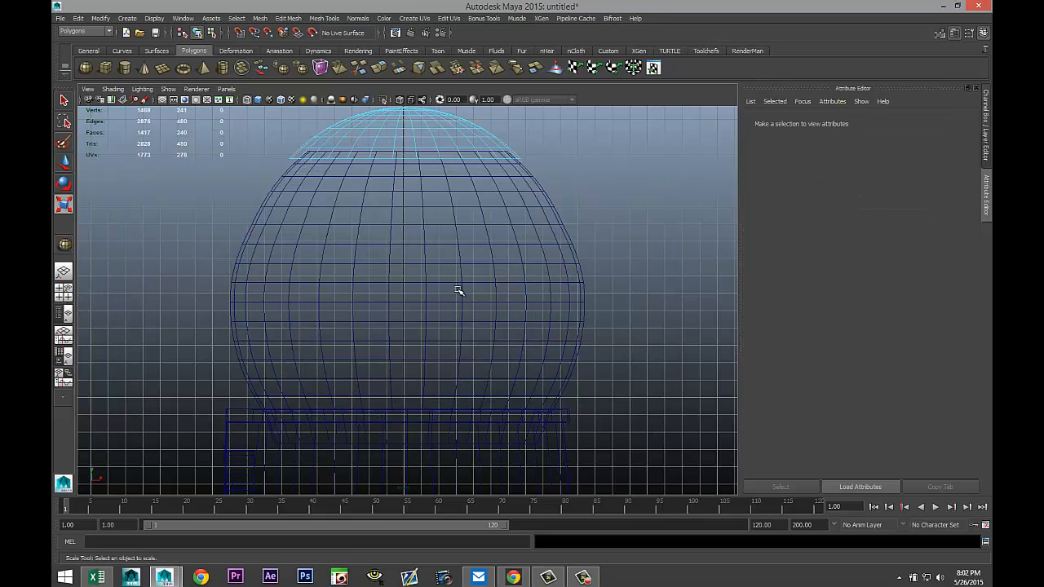
Delete the small ring of faces around the cap's top pole.
alt+middle_drag(571, 233, 595, 354)
scroll(592, 344, up, 2)
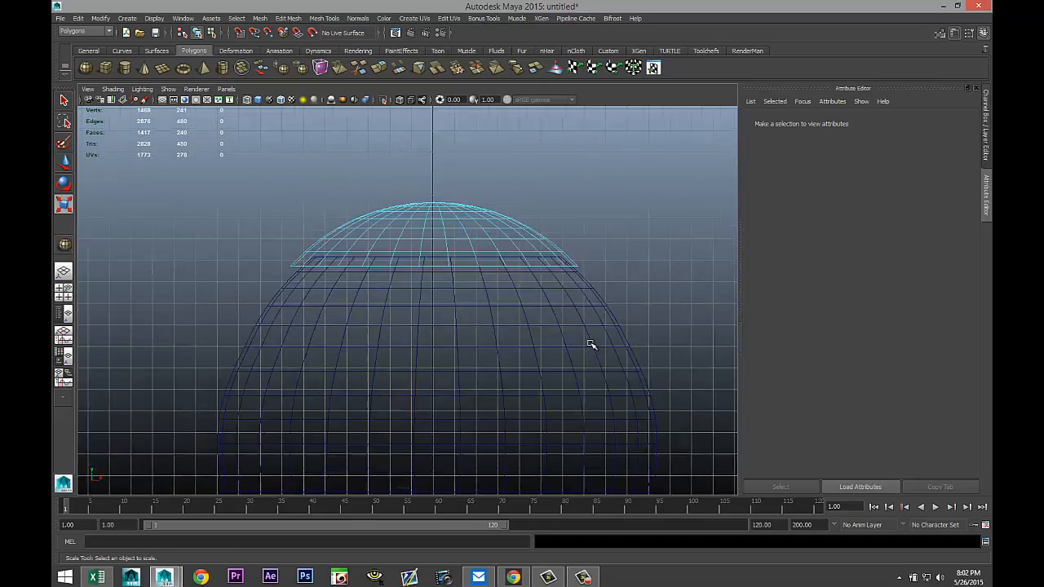
scroll(591, 344, up, 1)
alt+middle_drag(535, 233, 510, 345)
scroll(519, 341, up, 4)
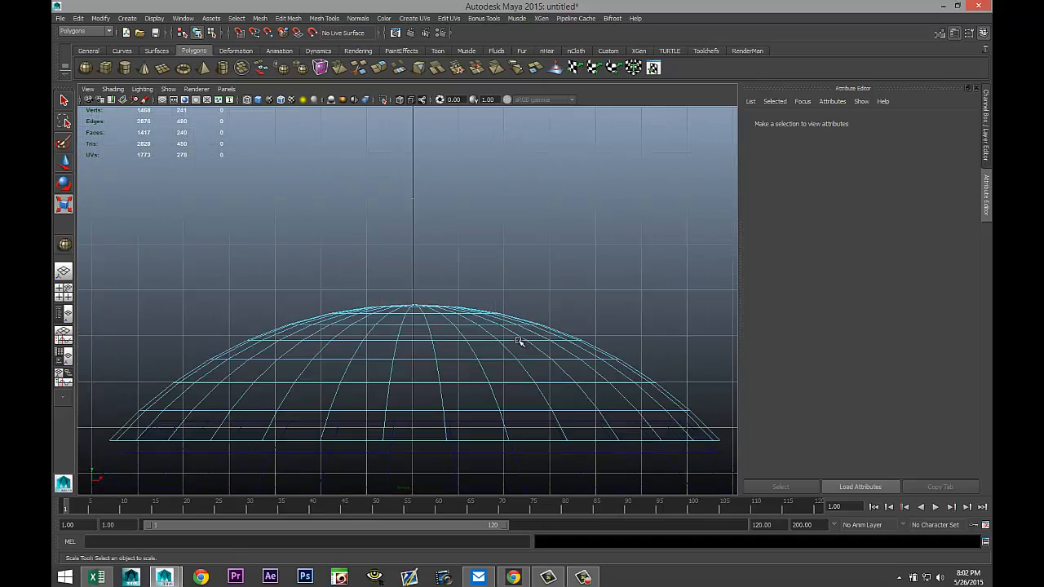
scroll(518, 341, up, 6)
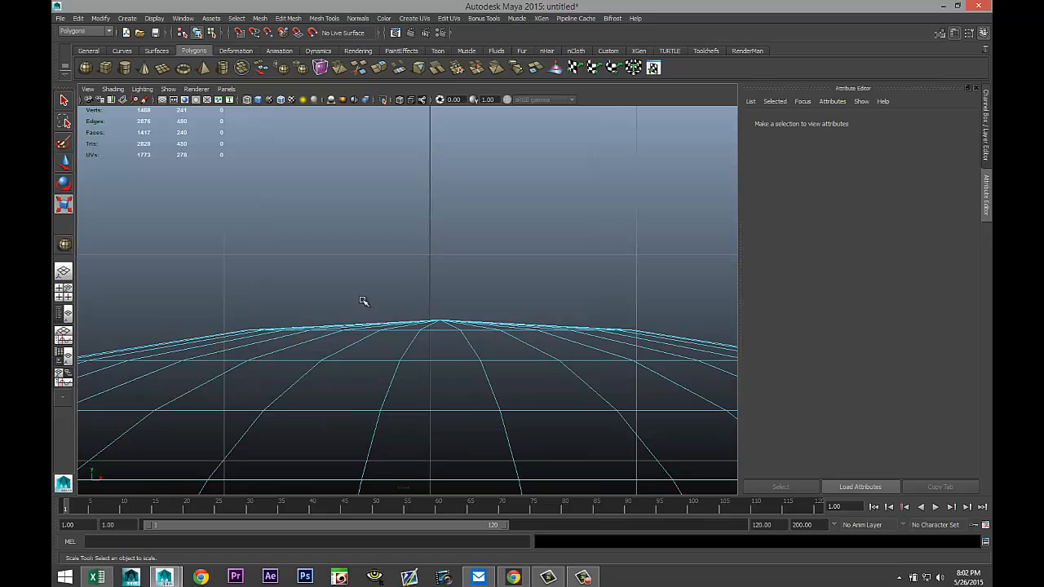
drag(339, 291, 530, 325)
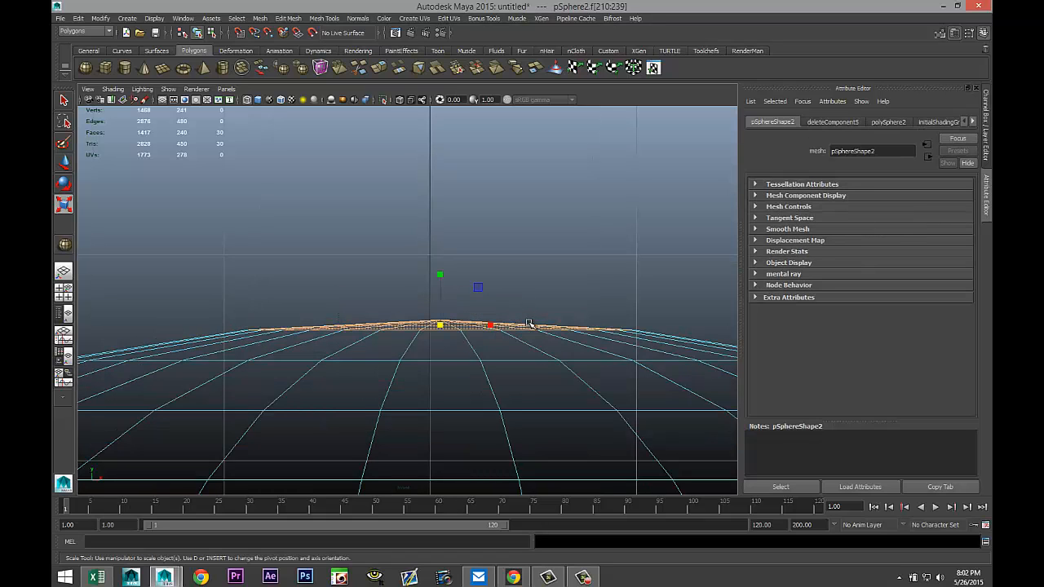
key(Delete)
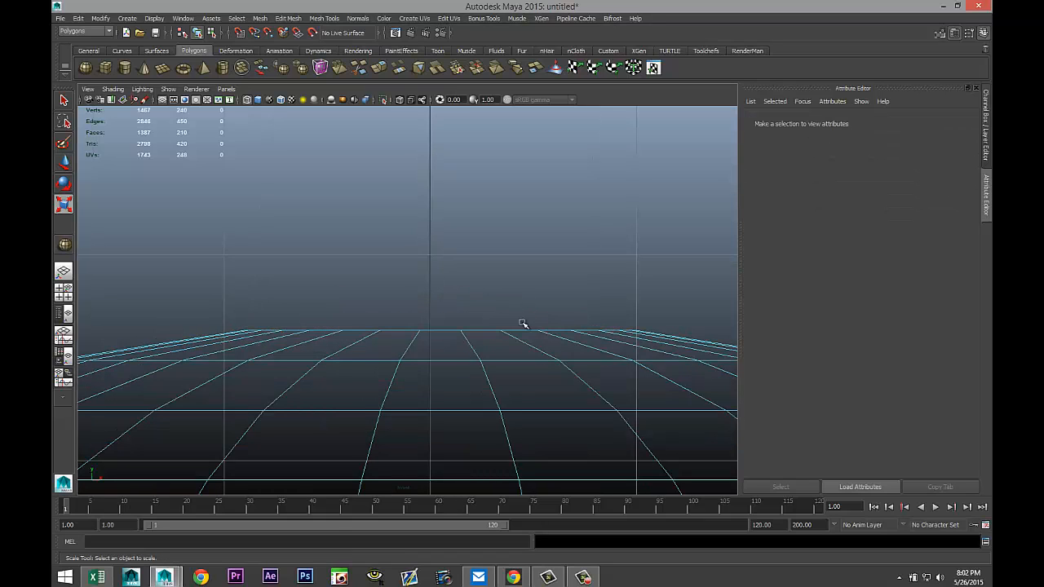
Move the cap onto the top of the hat's sphere in the perspective view.
key(space)
key(space)
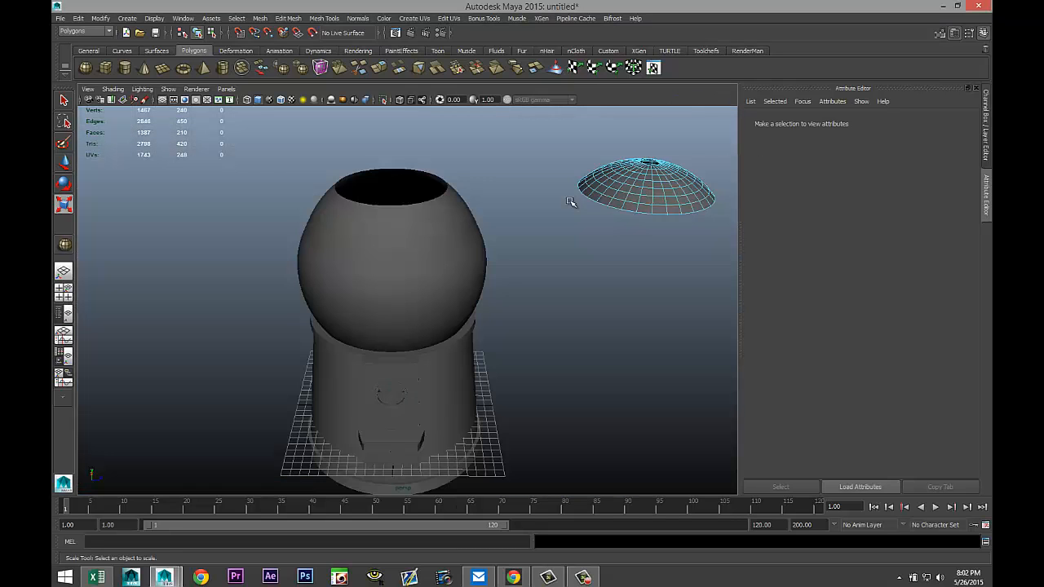
alt+drag(534, 262, 587, 310)
right_drag(602, 252, 634, 238)
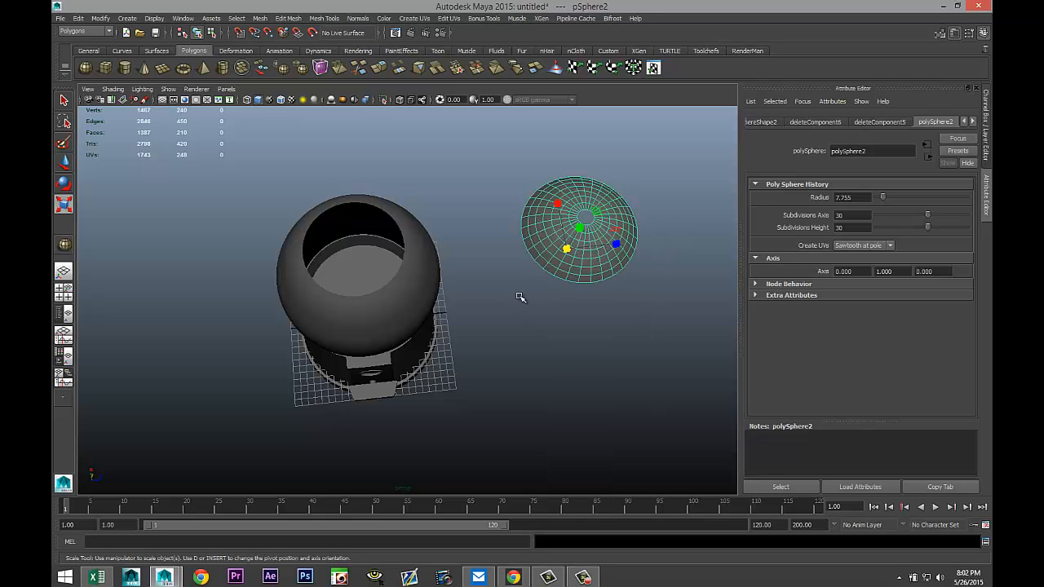
key(w)
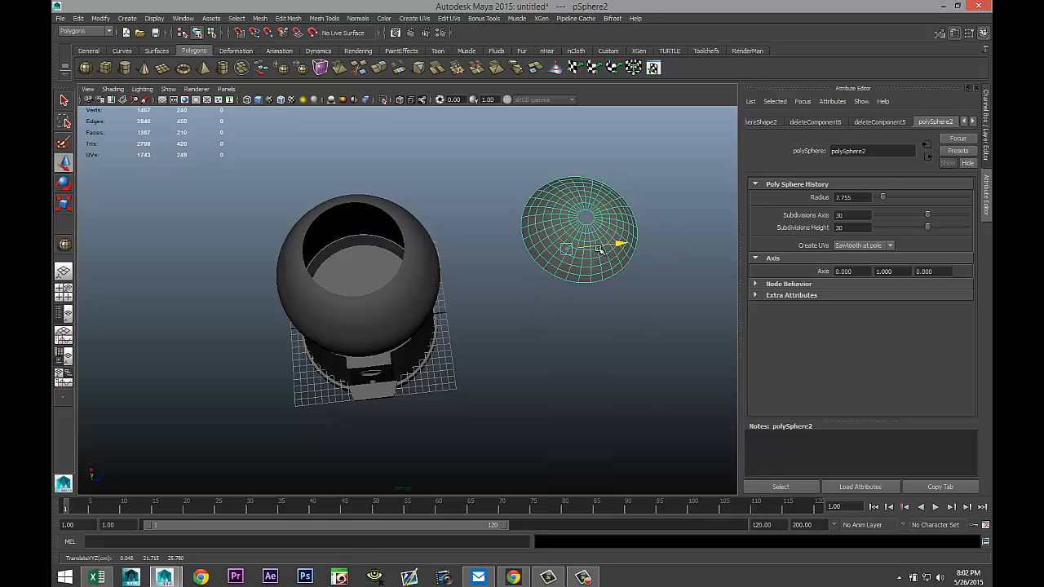
drag(619, 242, 416, 266)
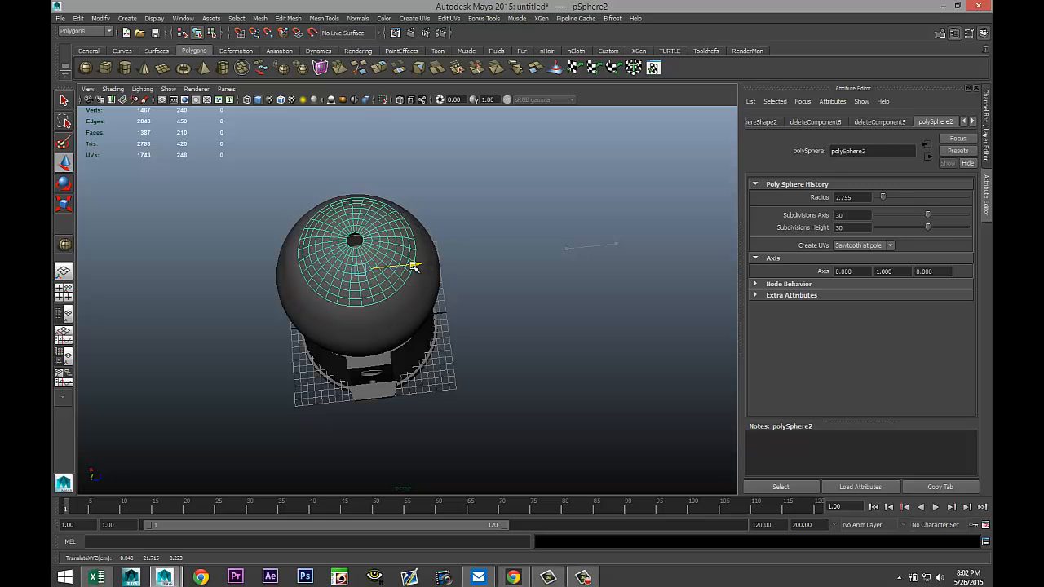
Center the cap over the hat's top sphere in the top view.
click(63, 289)
key(space)
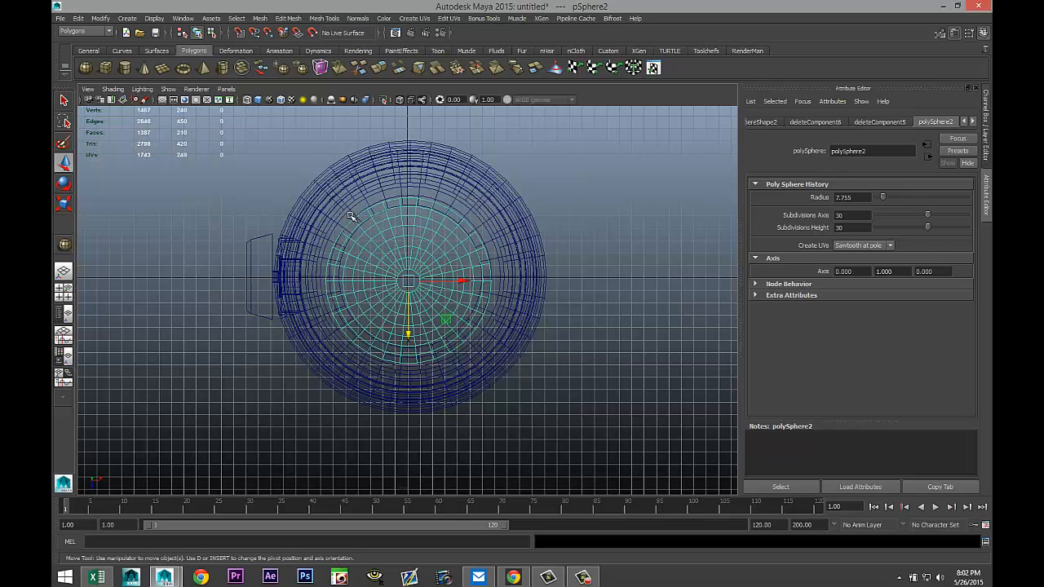
key(f)
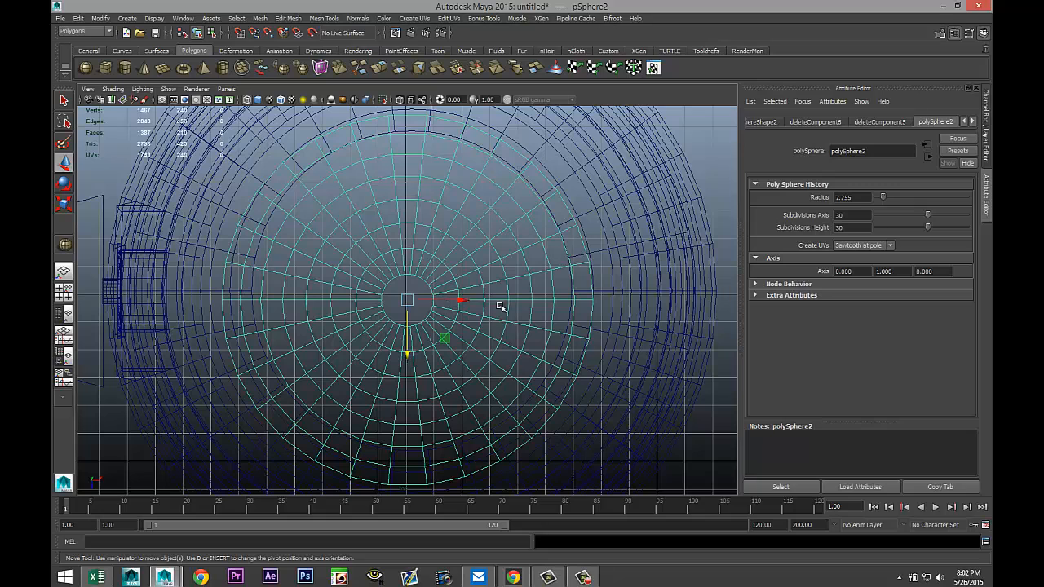
drag(465, 298, 470, 299)
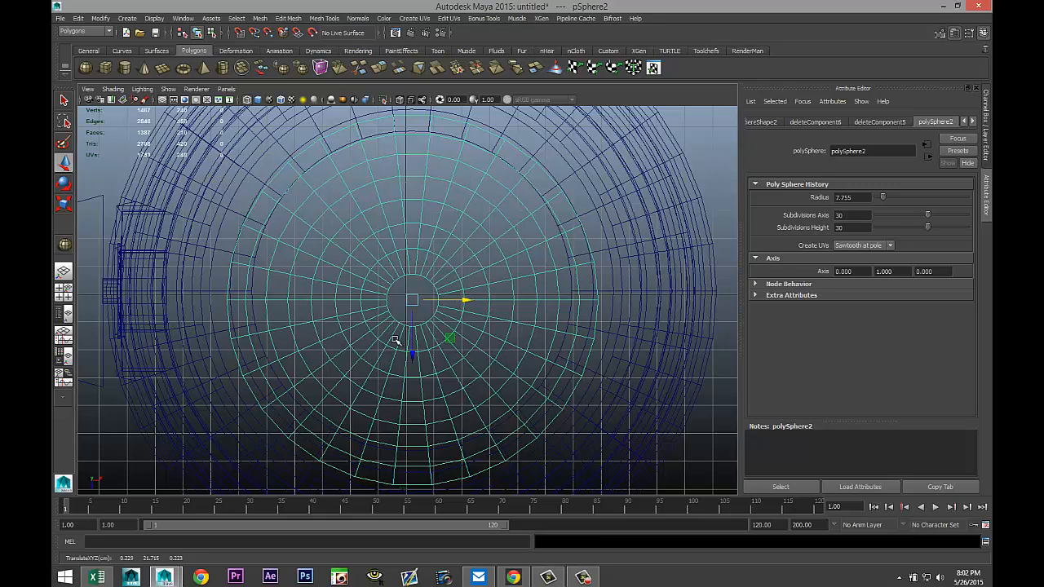
drag(414, 351, 409, 342)
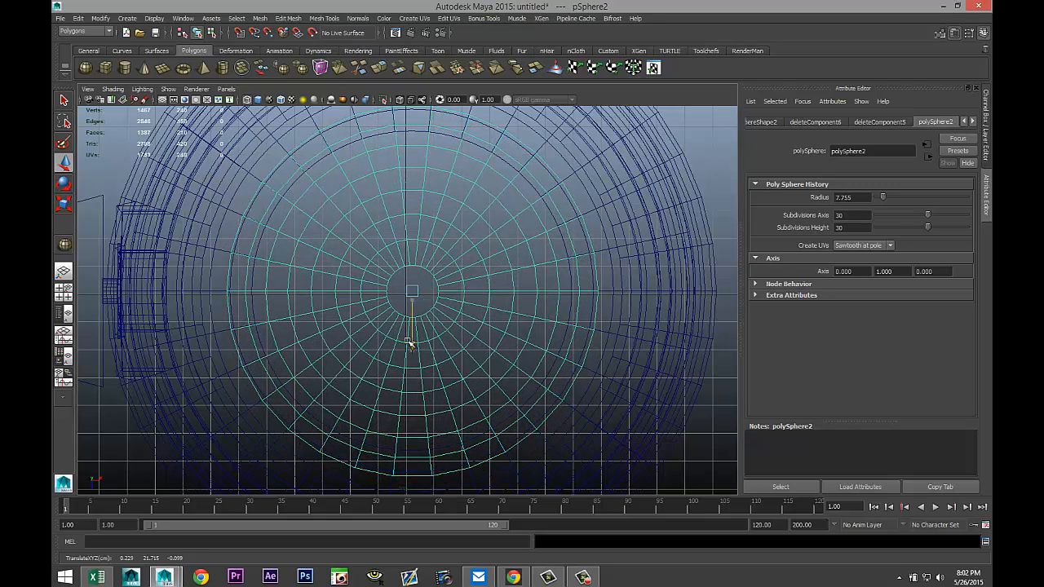
scroll(433, 306, down, 3)
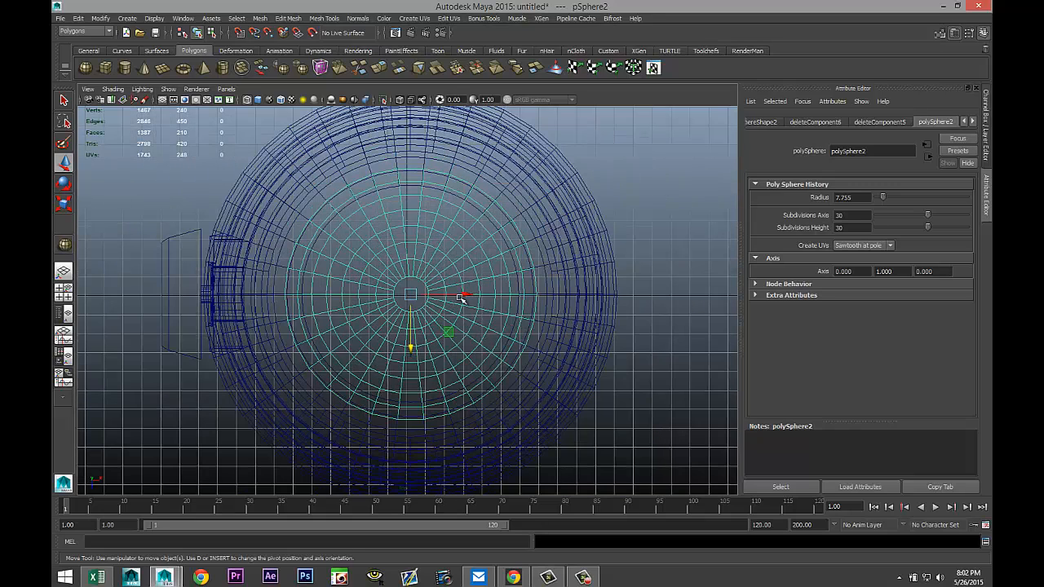
click(465, 297)
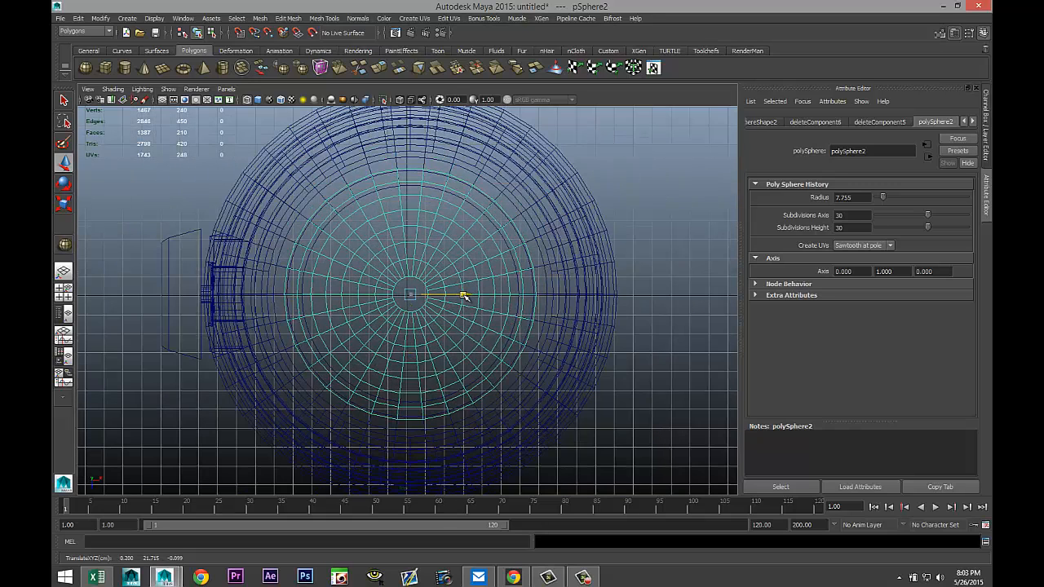
Adjust the cap's height on the sphere in the perspective view.
click(64, 291)
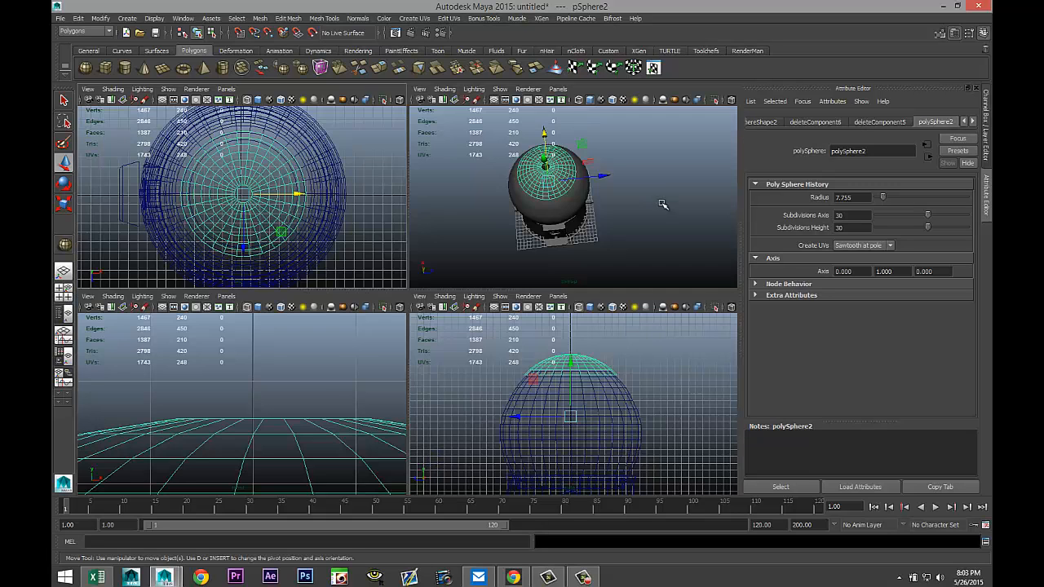
key(space)
scroll(523, 294, up, 2)
alt+drag(494, 296, 497, 237)
scroll(476, 234, up, 1)
alt+middle_drag(477, 234, 534, 287)
alt+drag(534, 287, 549, 350)
scroll(545, 350, up, 3)
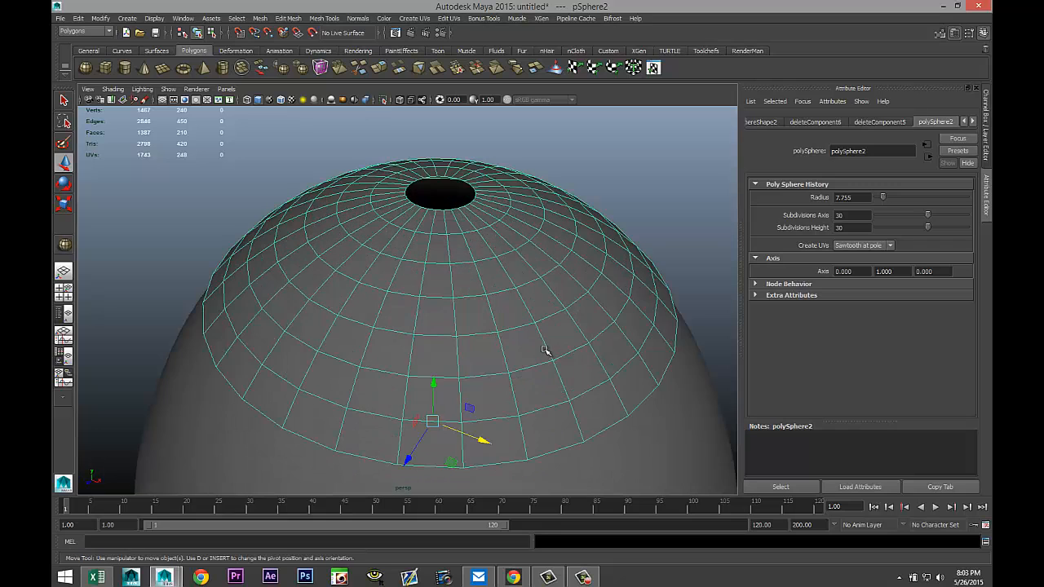
scroll(481, 306, up, 2)
right_drag(427, 290, 426, 314)
Select the ring of faces around the cap's hole and extrude it slightly upward.
click(427, 289)
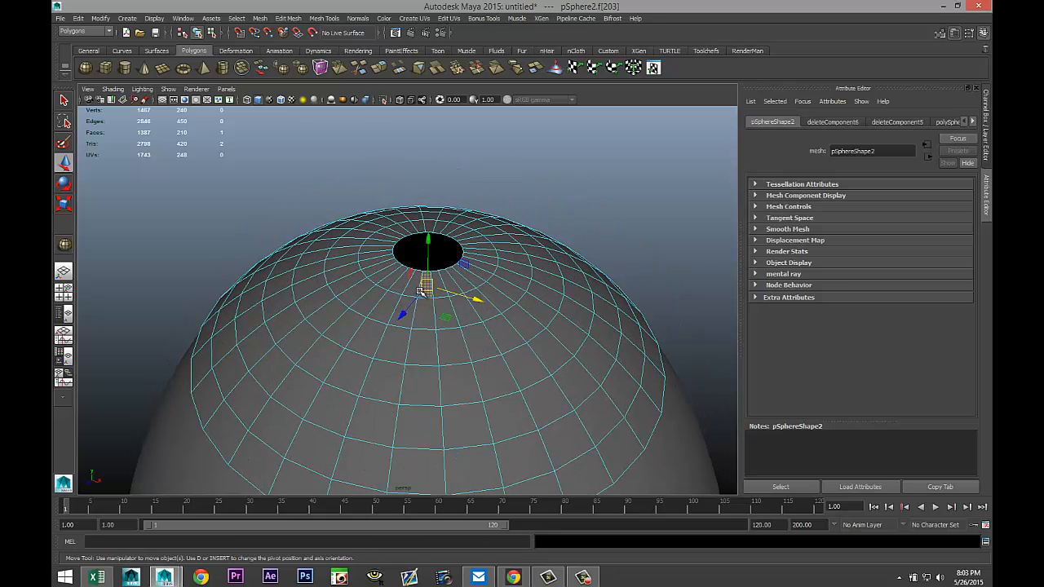
double_click(409, 288)
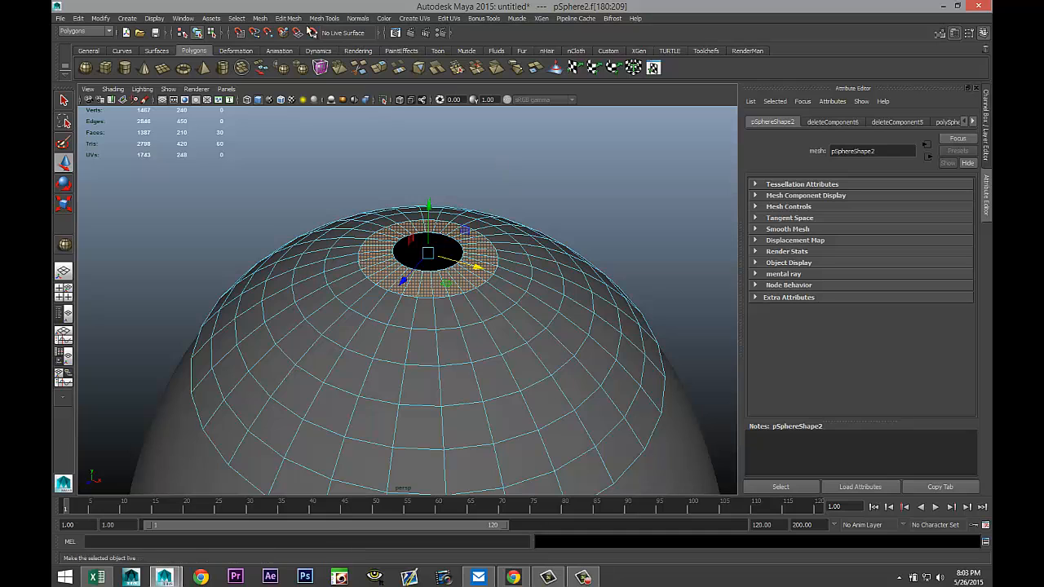
click(287, 18)
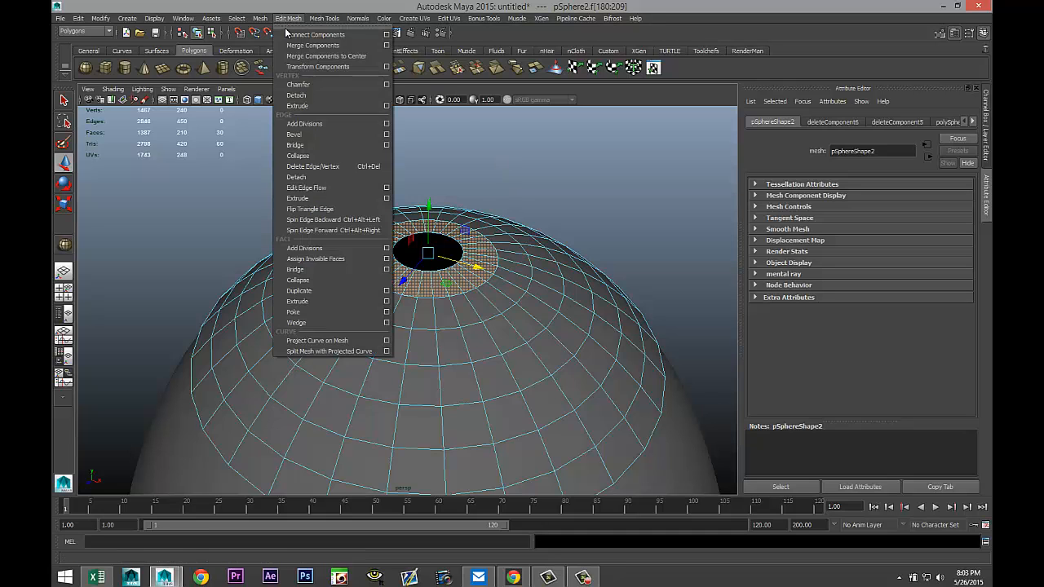
click(330, 301)
key(w)
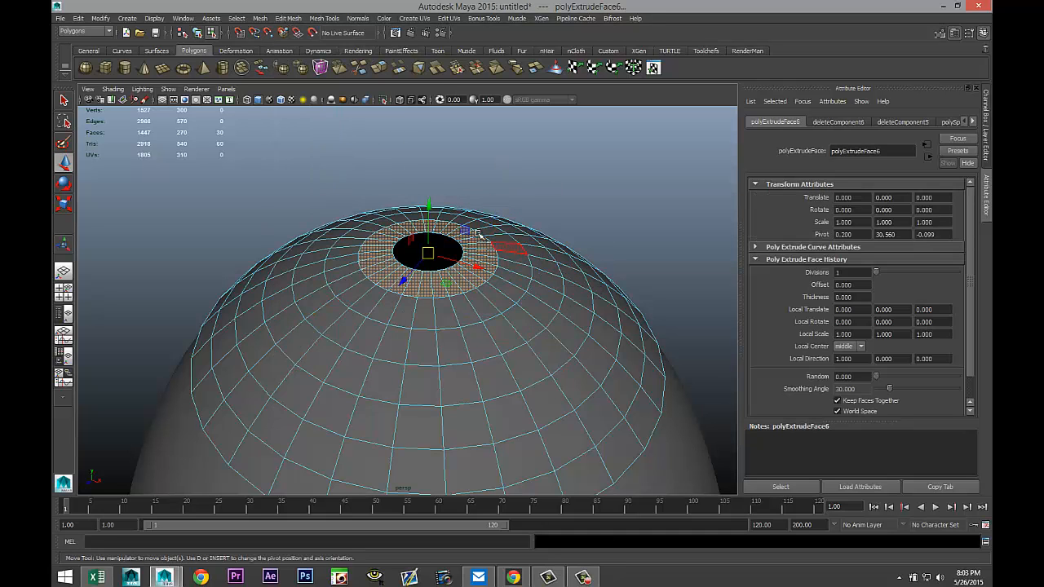
drag(427, 203, 430, 202)
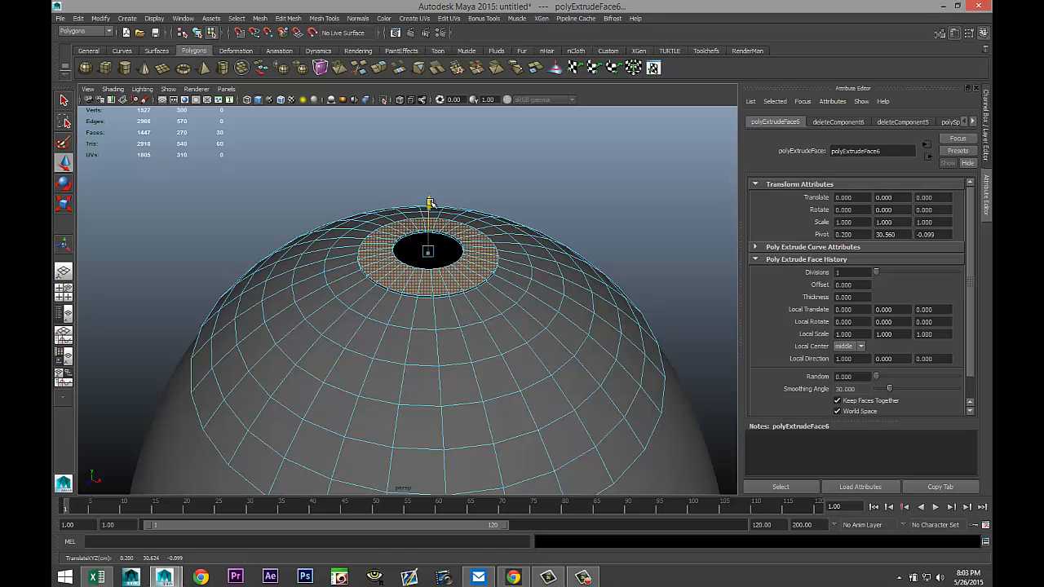
alt+middle_drag(580, 296, 517, 270)
right_drag(497, 261, 531, 247)
click(516, 257)
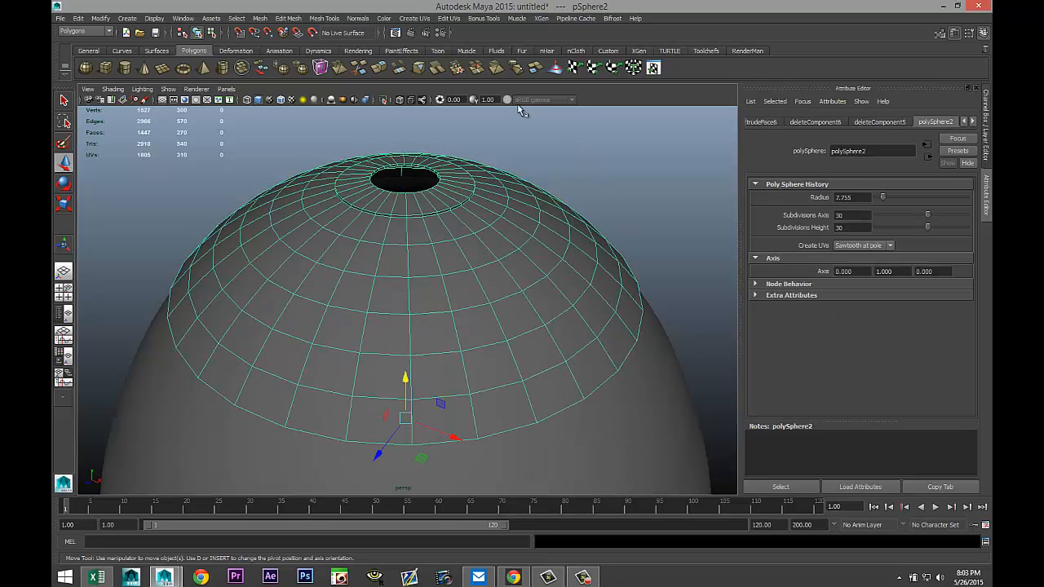
Extrude the whole cap with a thickness of 0.1.
click(287, 18)
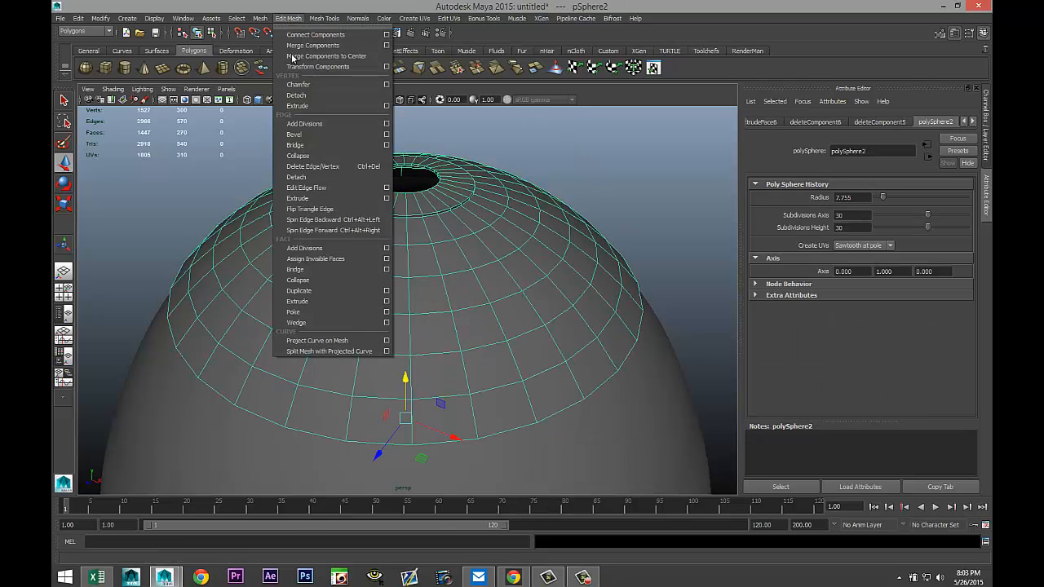
click(318, 301)
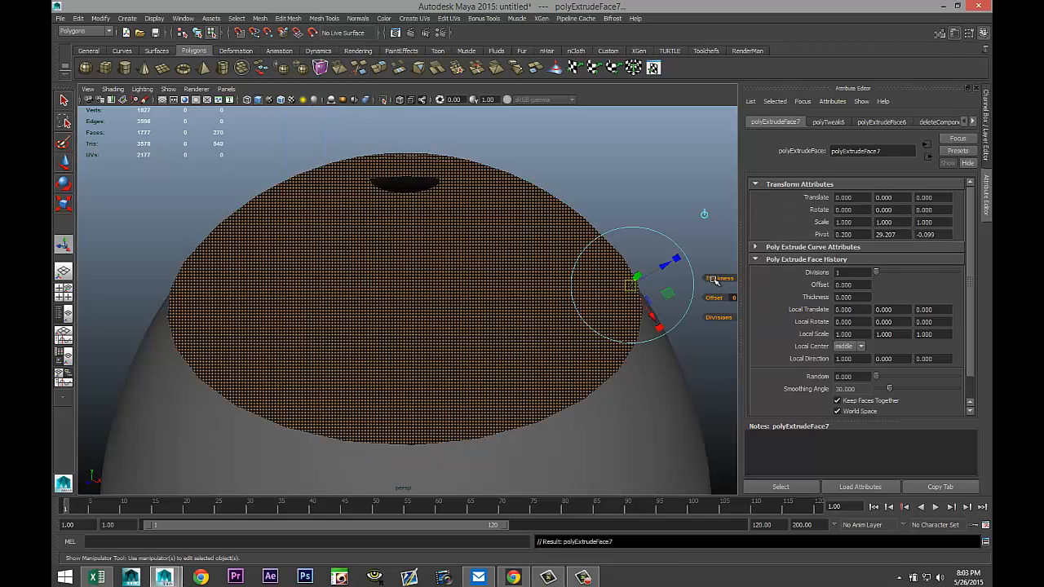
drag(713, 278, 717, 280)
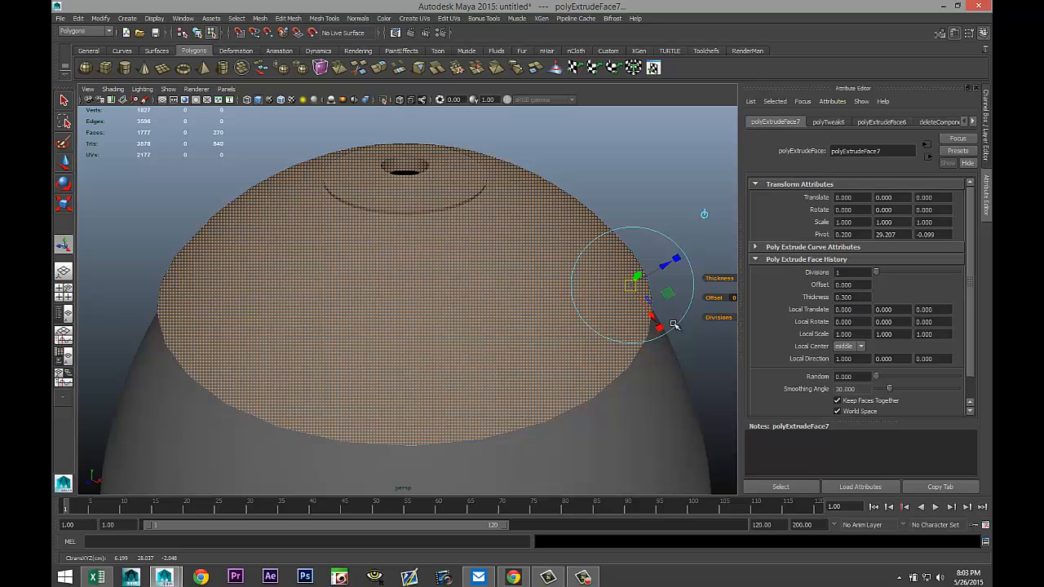
alt+drag(664, 332, 659, 309)
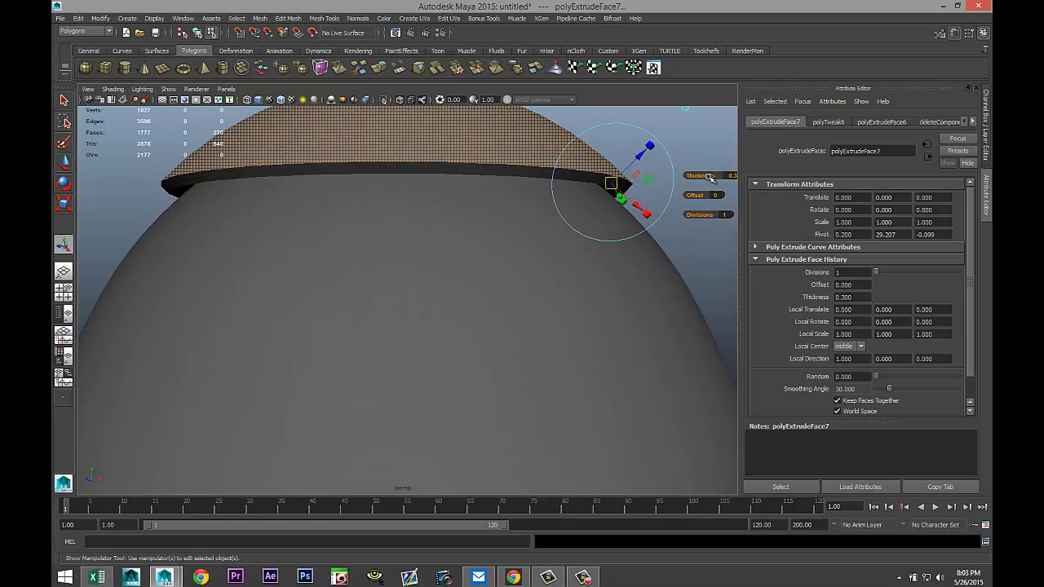
drag(709, 176, 709, 178)
alt+drag(373, 243, 399, 281)
scroll(399, 280, down, 3)
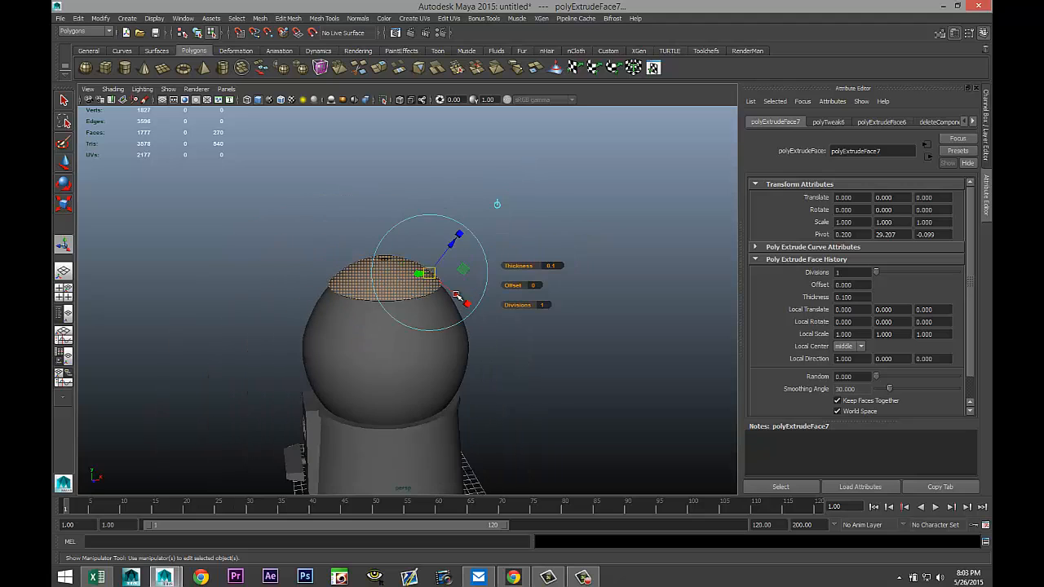
scroll(544, 334, up, 1)
click(597, 350)
scroll(596, 348, up, 4)
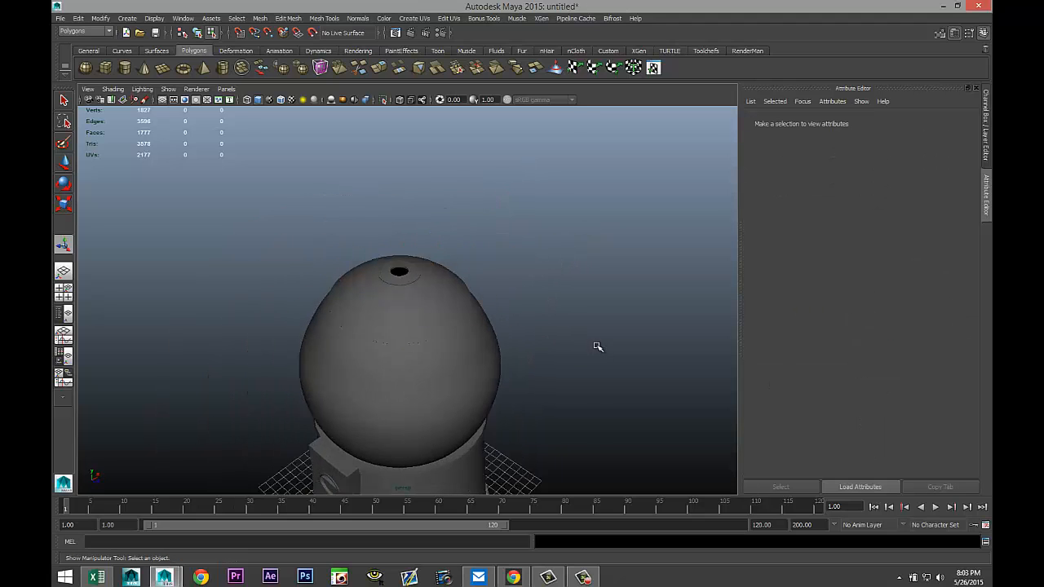
Insert an edge loop near the cap's lower rim with the Insert Edge Loop Tool.
click(432, 316)
alt+drag(421, 319, 403, 331)
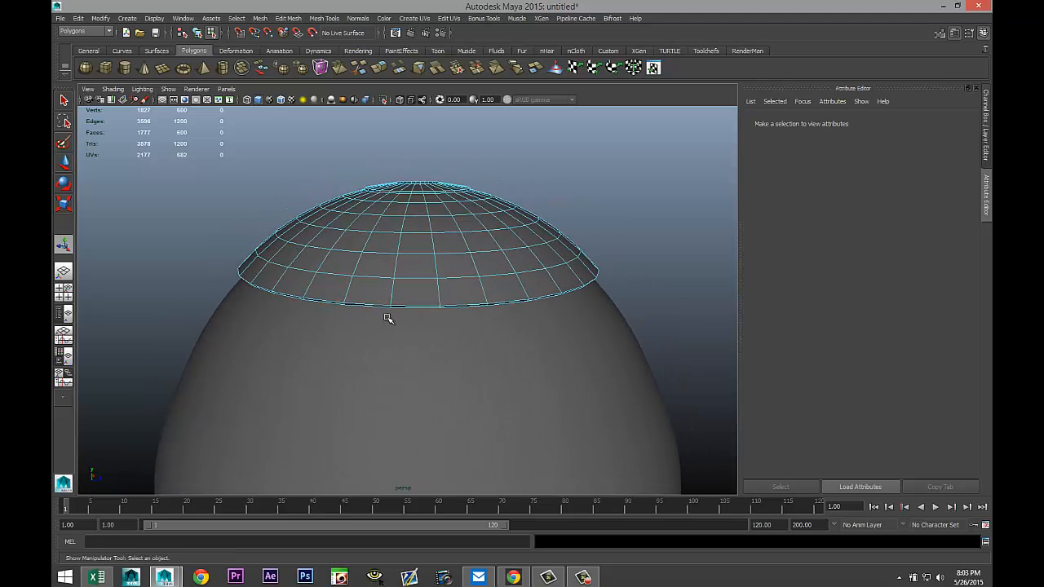
click(330, 19)
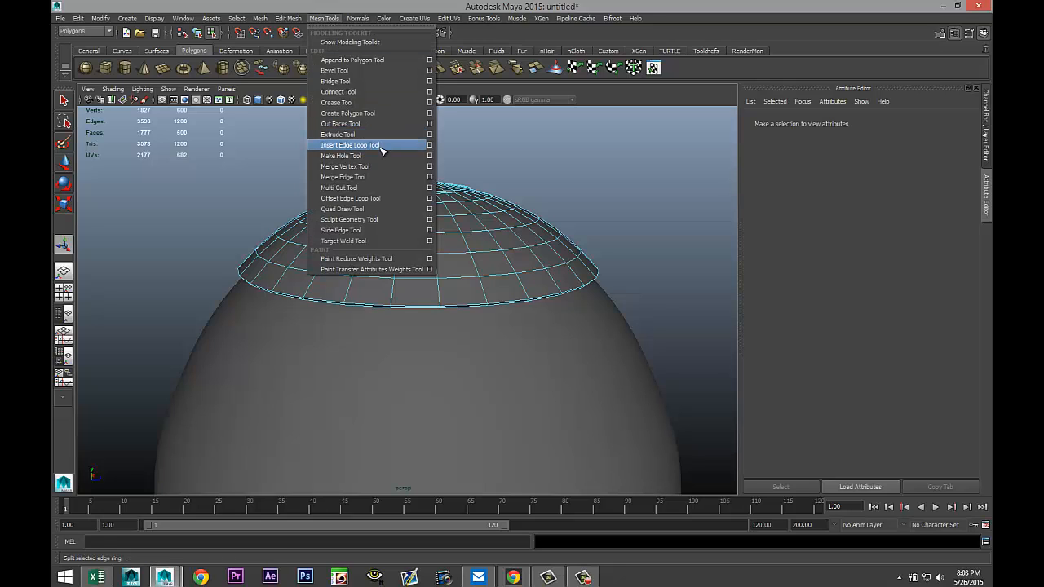
click(350, 144)
drag(394, 300, 397, 298)
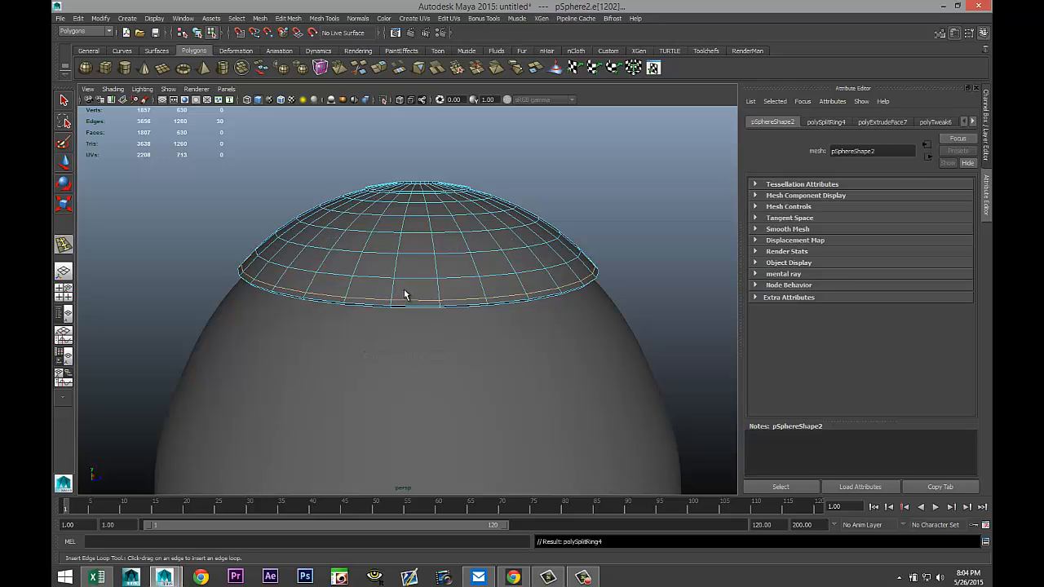
Select the new band of faces at the cap's rim and extrude it with a thickness of 0.1.
key(q)
right_drag(422, 302, 420, 327)
click(417, 304)
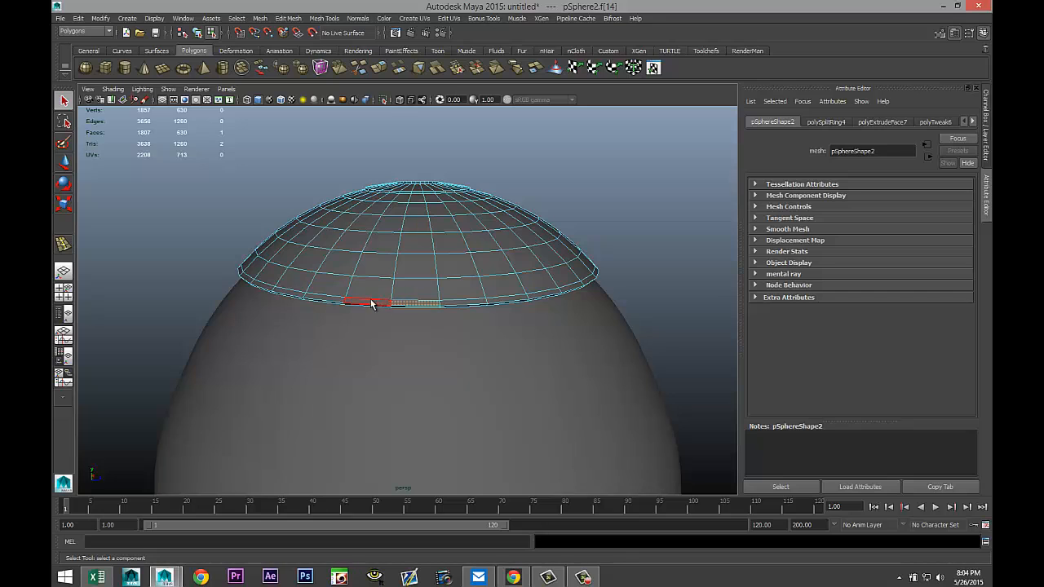
shift+double_click(373, 303)
click(323, 18)
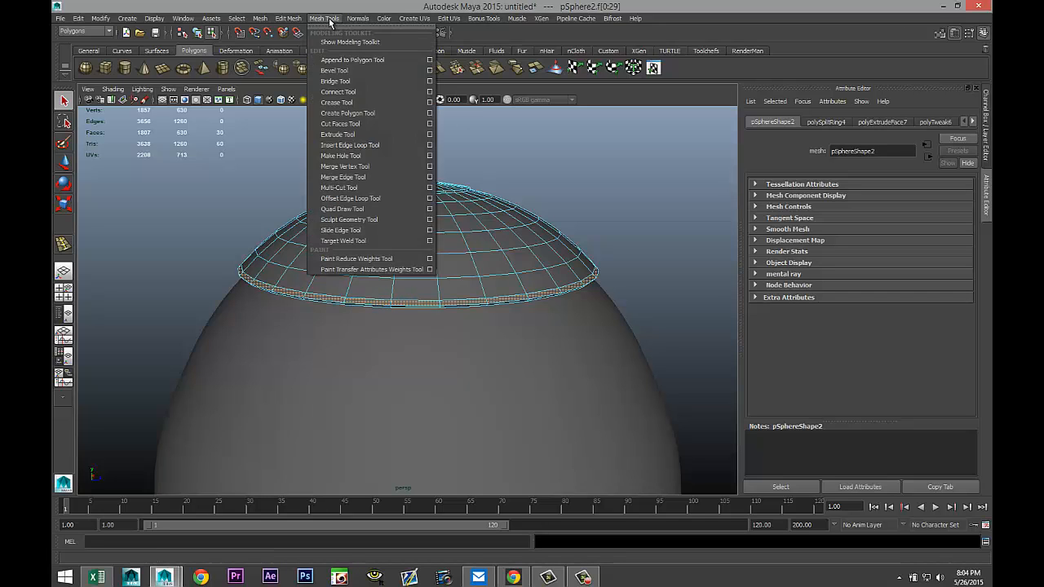
click(288, 18)
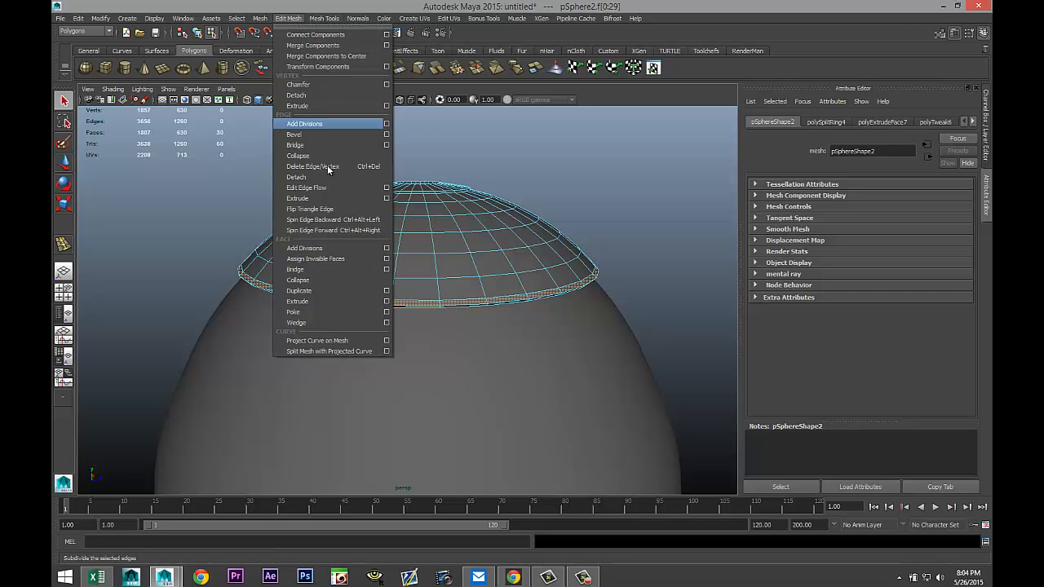
click(343, 302)
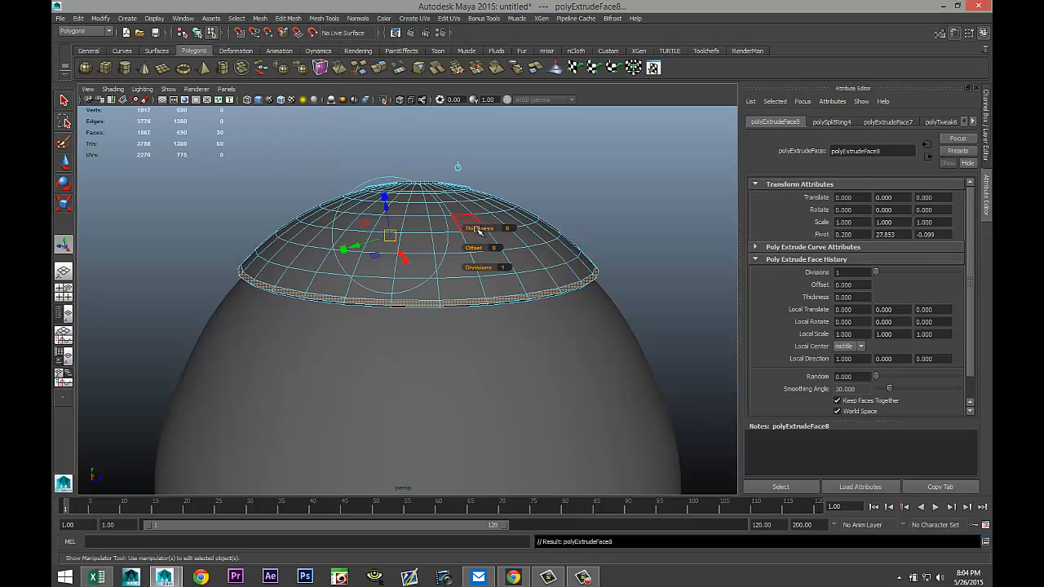
drag(468, 228, 469, 228)
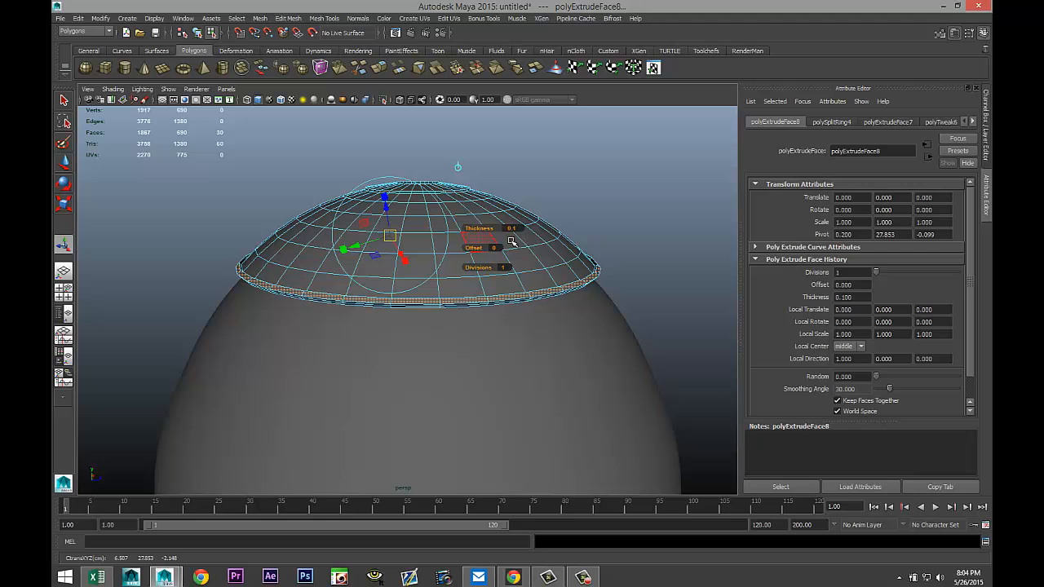
click(623, 196)
Create a small polygon sphere of radius about 1.35 on the grid beside the hat.
scroll(612, 196, down, 5)
scroll(601, 199, up, 3)
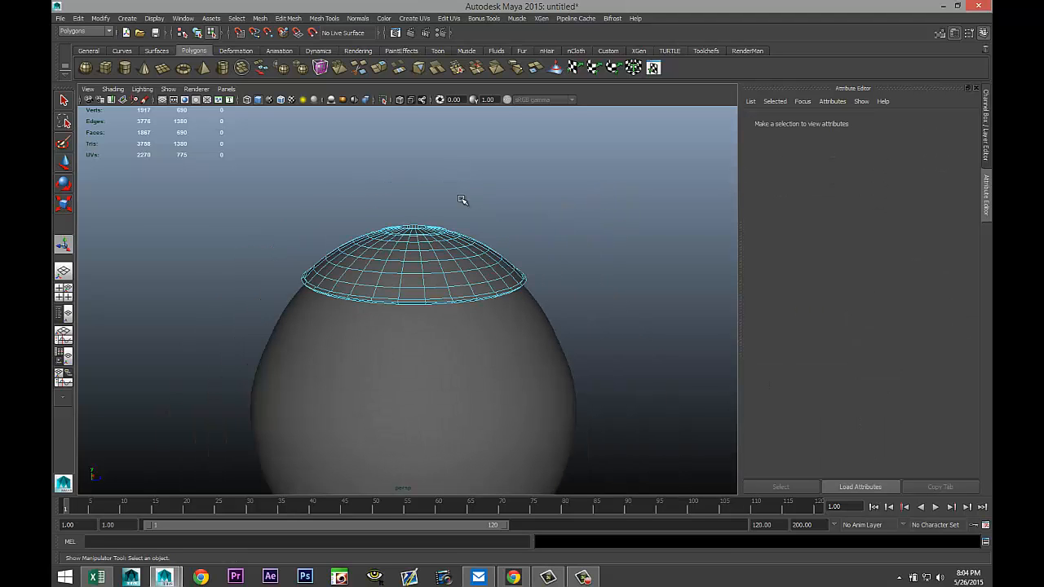
alt+drag(258, 234, 315, 212)
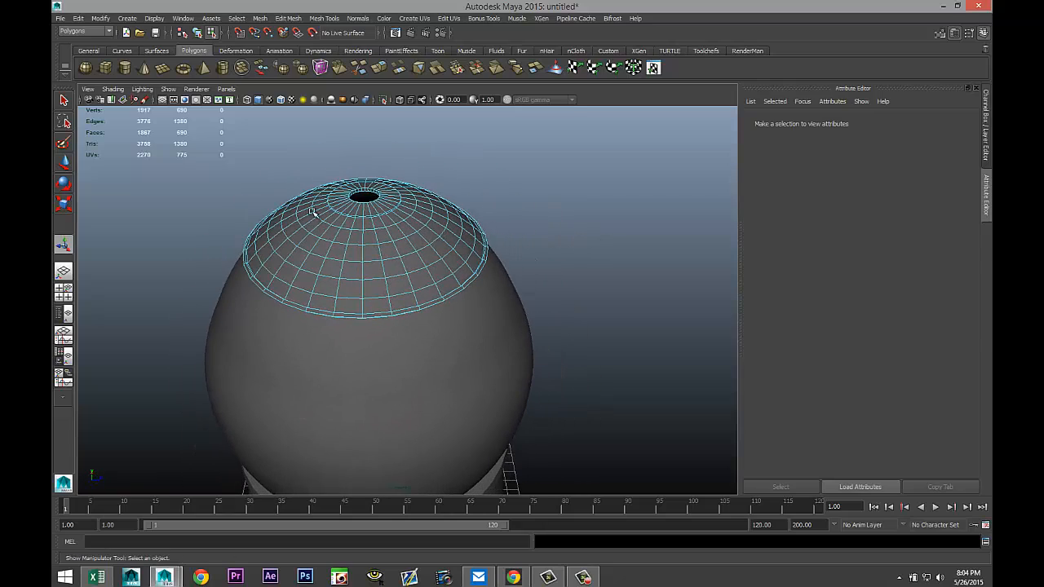
alt+middle_drag(624, 290, 623, 120)
scroll(569, 212, down, 5)
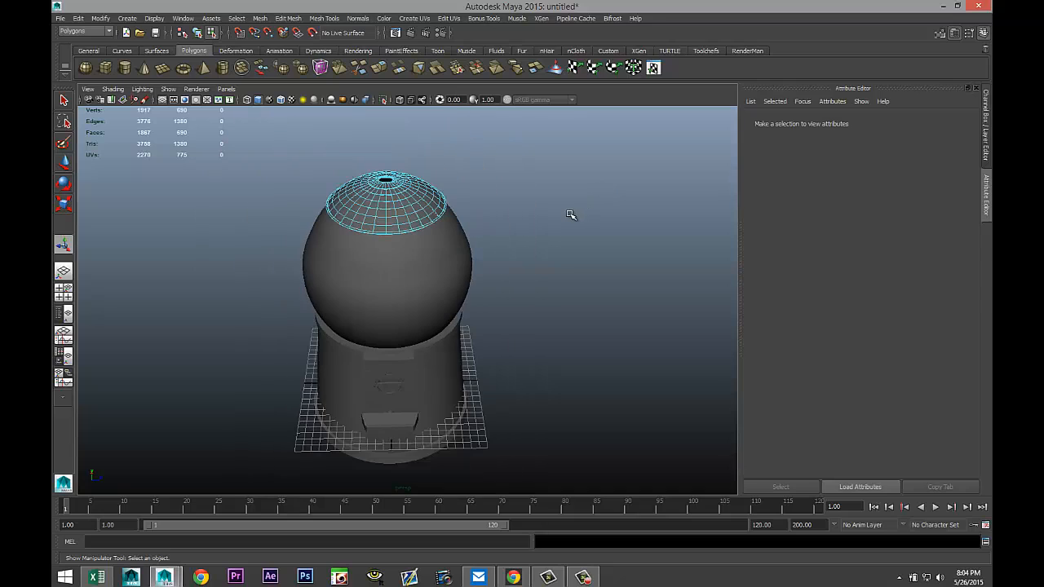
click(85, 69)
drag(577, 428, 597, 437)
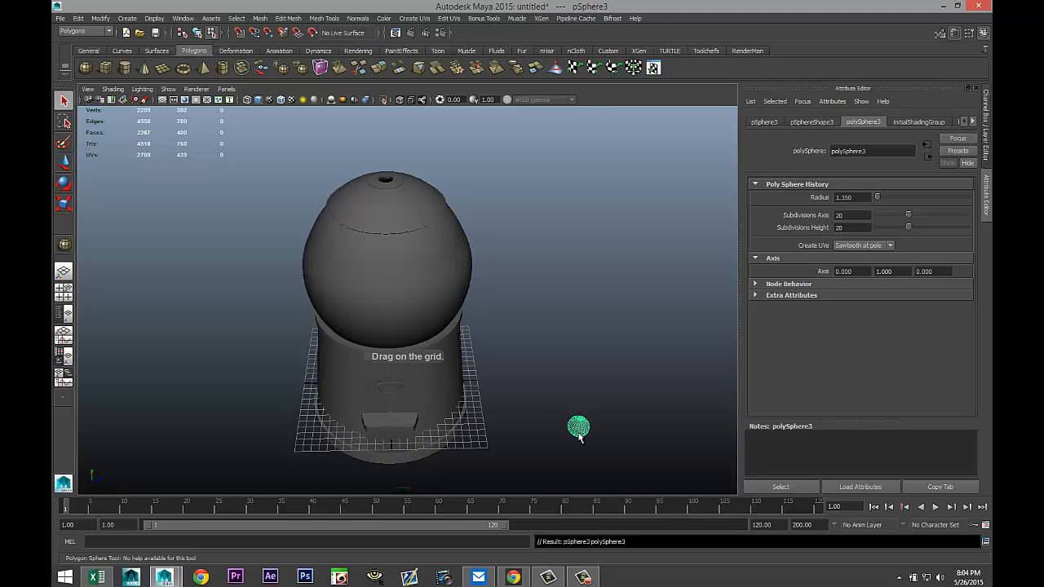
Switch to the top view and move the small sphere over the centre of the hat.
click(69, 295)
key(space)
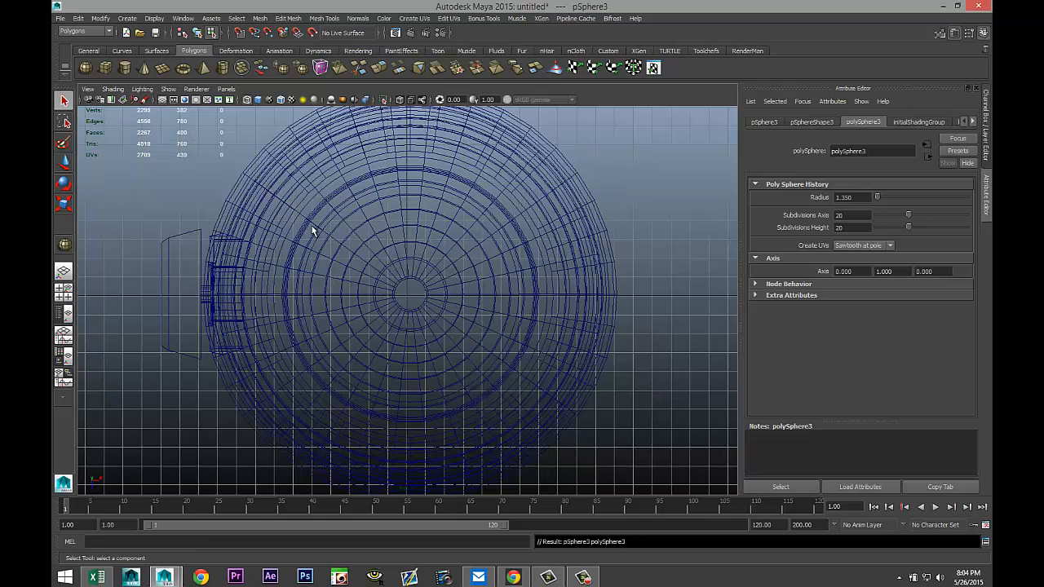
key(f)
scroll(445, 301, down, 10)
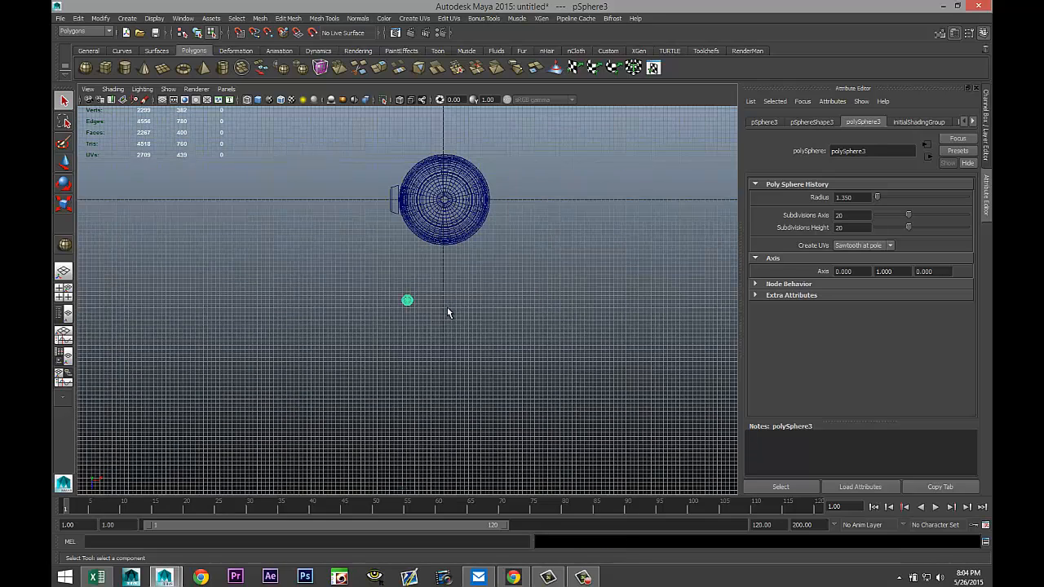
key(w)
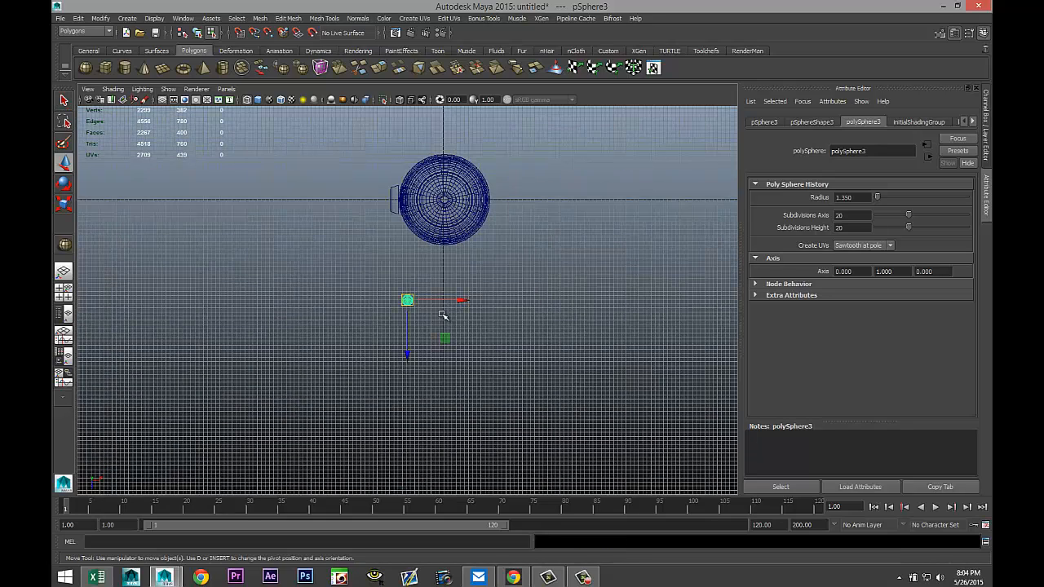
drag(412, 301, 441, 200)
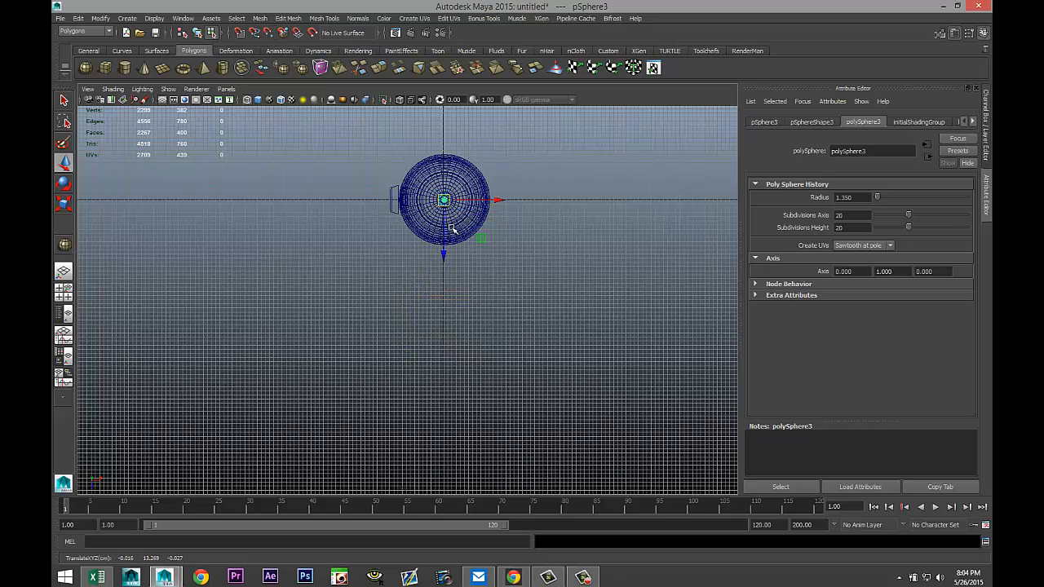
Set the small sphere's Subdivisions Axis and Subdivisions Height to 30 and nudge it to the hat's centre.
key(f)
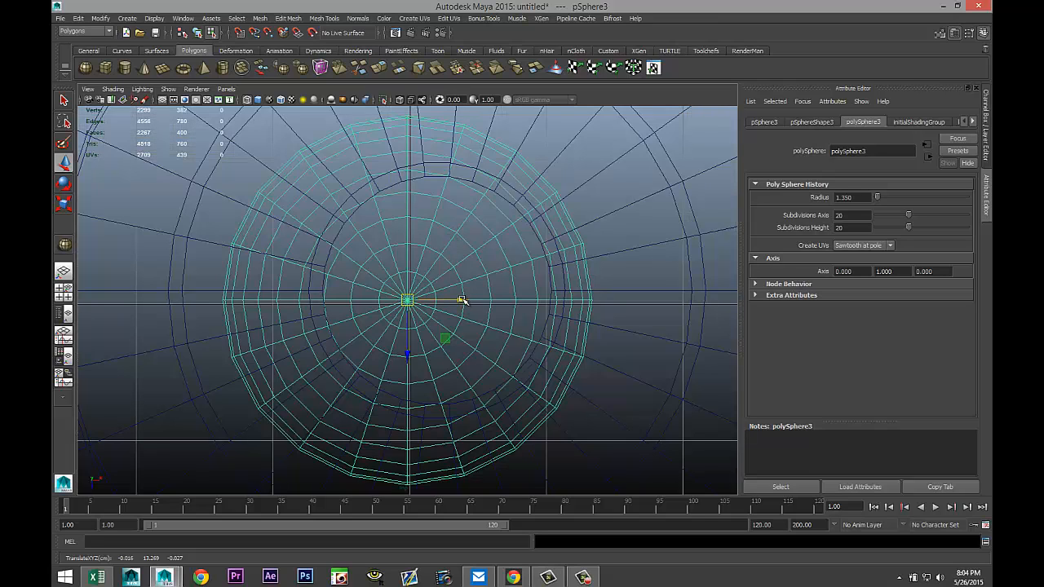
drag(461, 300, 487, 300)
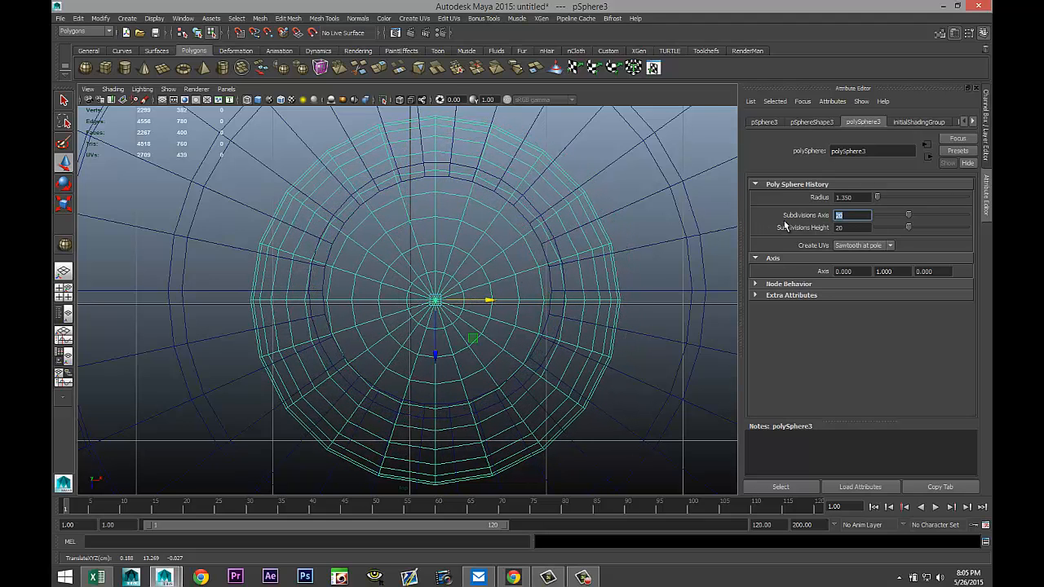
key(Tab)
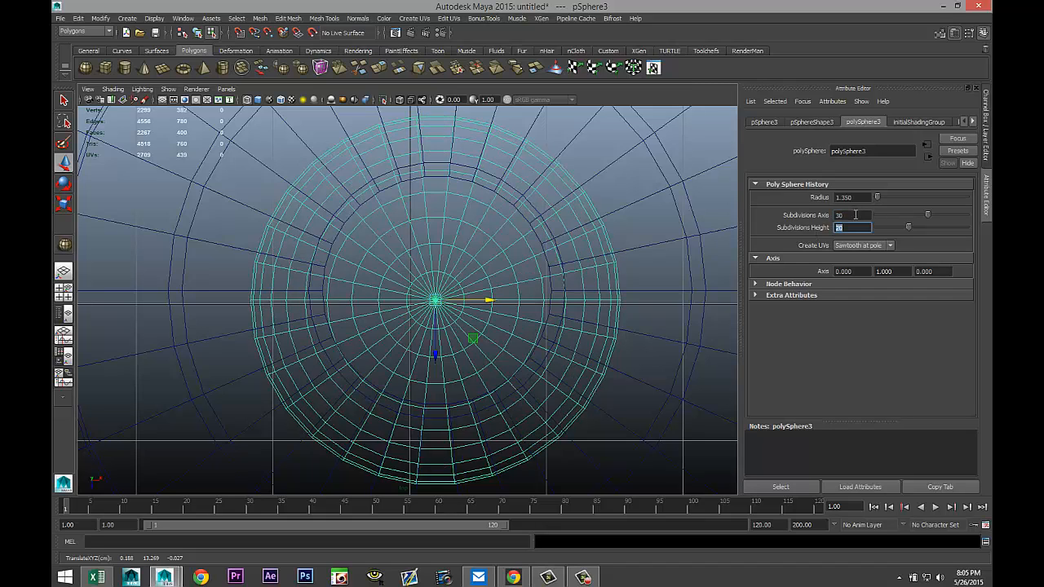
click(853, 215)
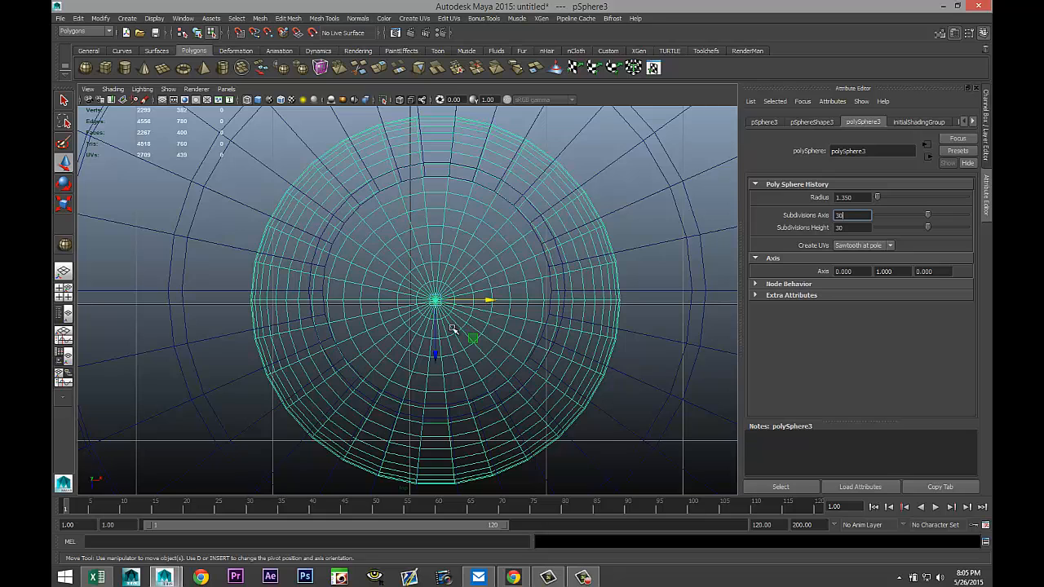
drag(435, 354, 451, 352)
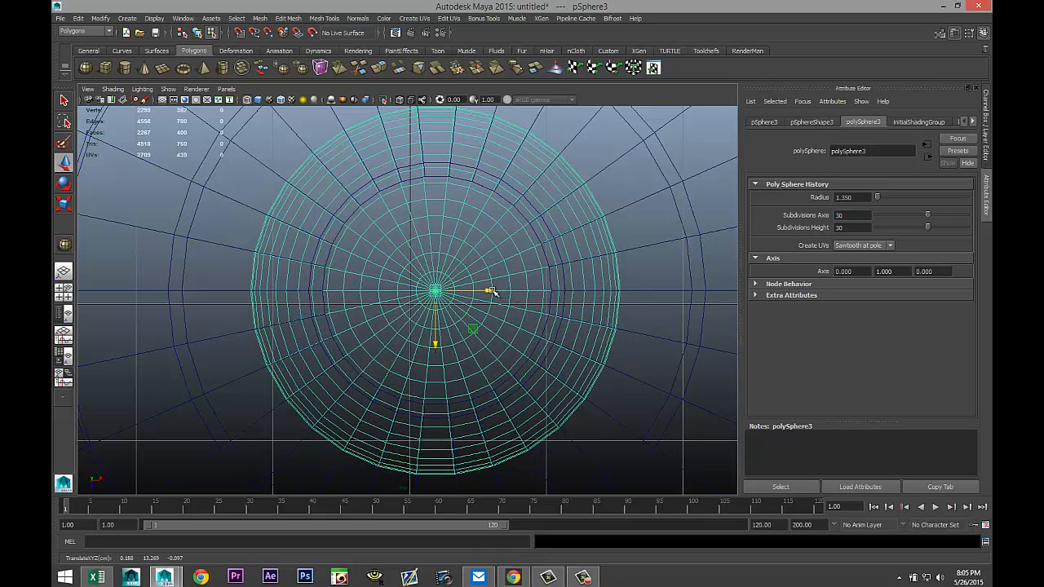
drag(492, 291, 493, 291)
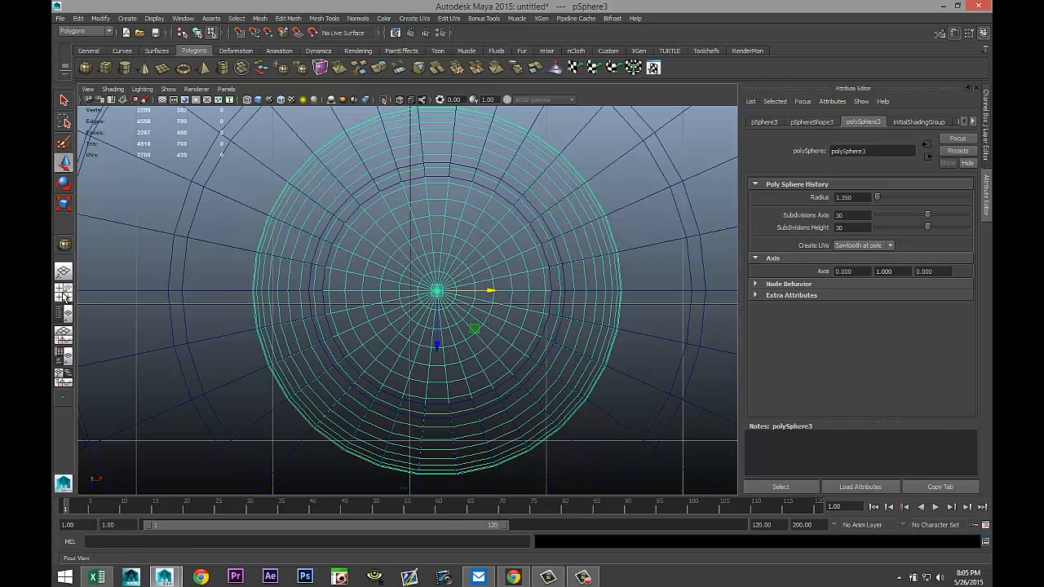
In the perspective view, raise the small sphere above the top of the hat.
click(64, 291)
key(space)
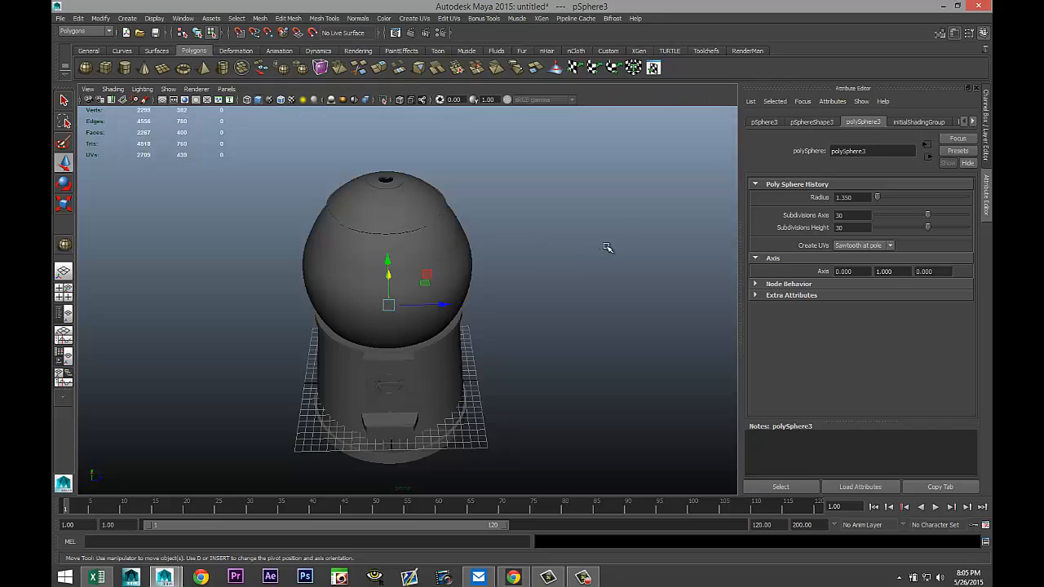
drag(387, 260, 391, 98)
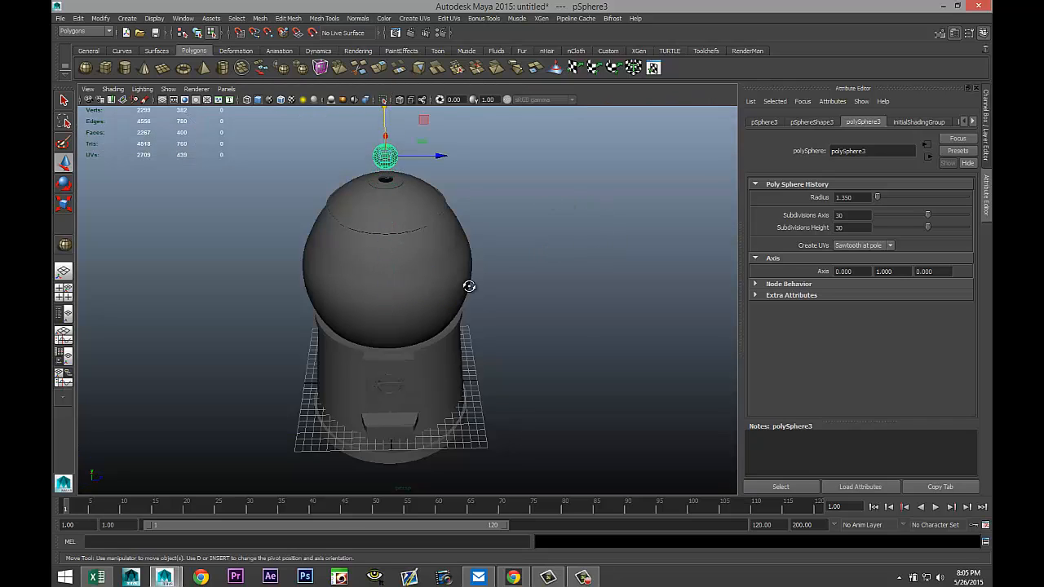
alt+drag(468, 286, 473, 265)
alt+middle_drag(473, 265, 499, 395)
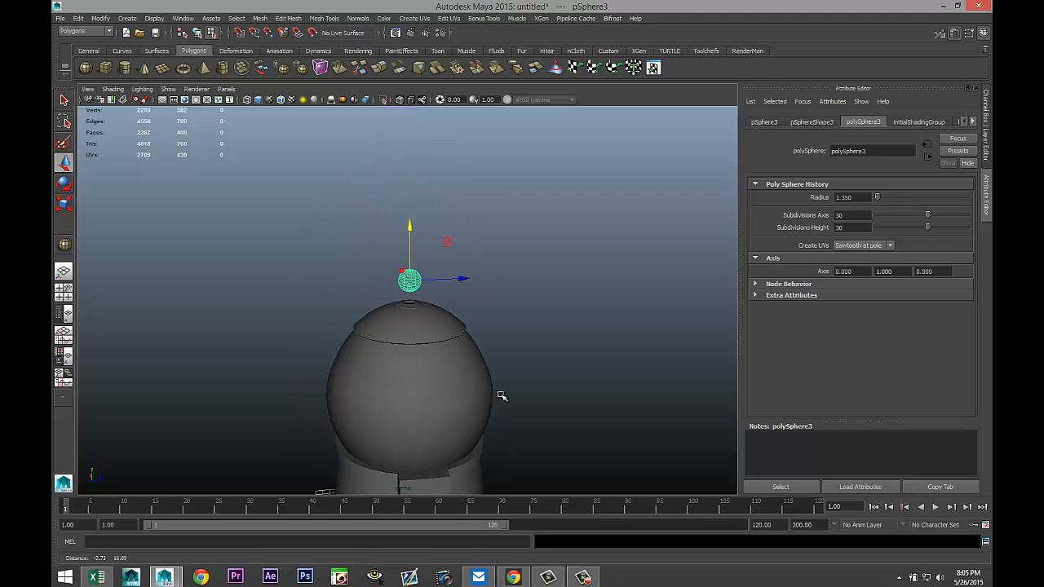
In the front view, select the lower half of the small sphere's faces and delete them.
click(65, 294)
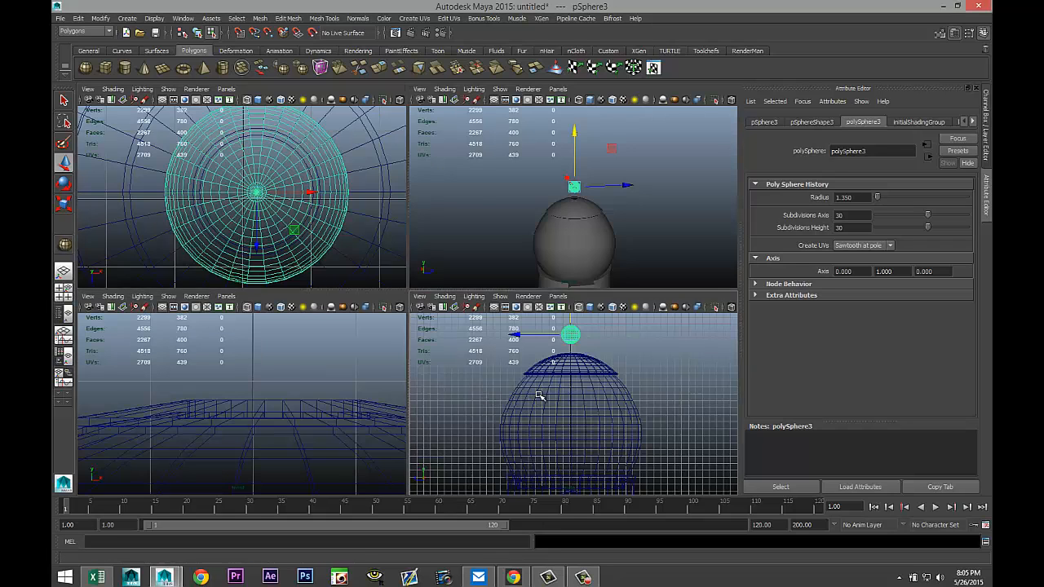
key(space)
key(f)
scroll(532, 273, down, 7)
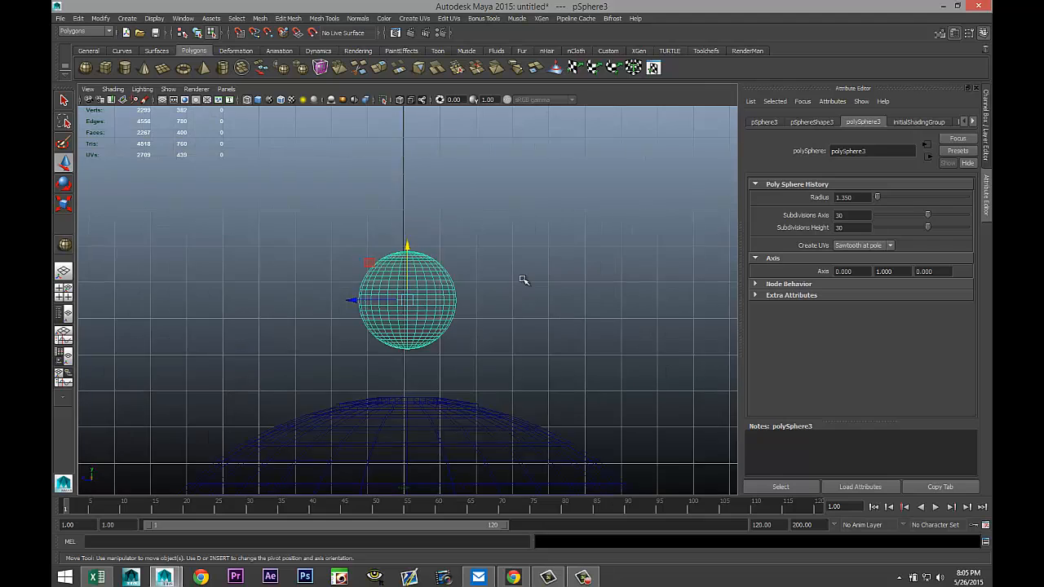
scroll(522, 279, up, 5)
right_drag(458, 276, 464, 305)
drag(237, 435, 620, 238)
key(Delete)
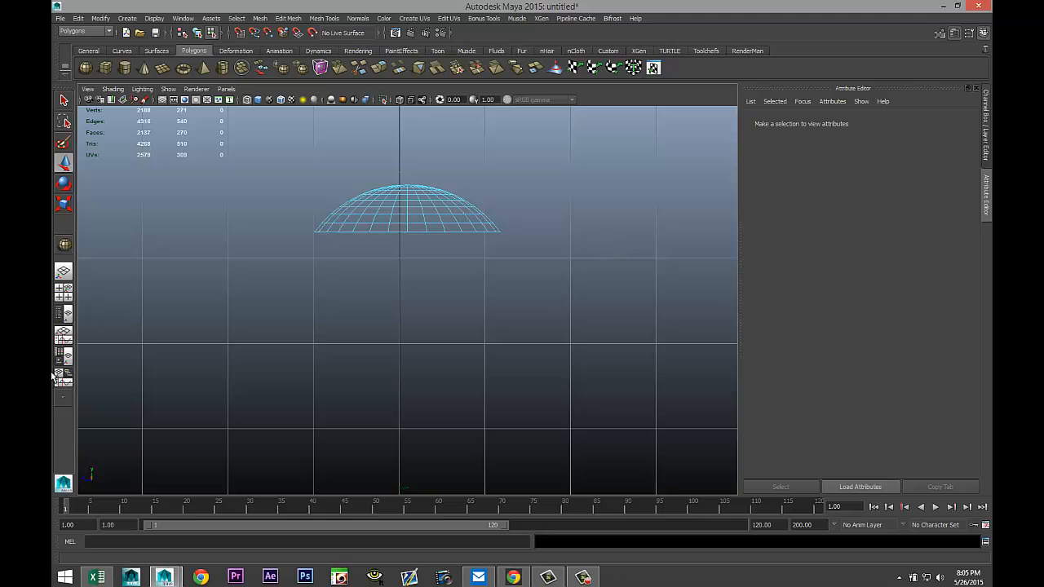
Select the half sphere and extrude it with a thickness of 0.1.
click(63, 291)
key(space)
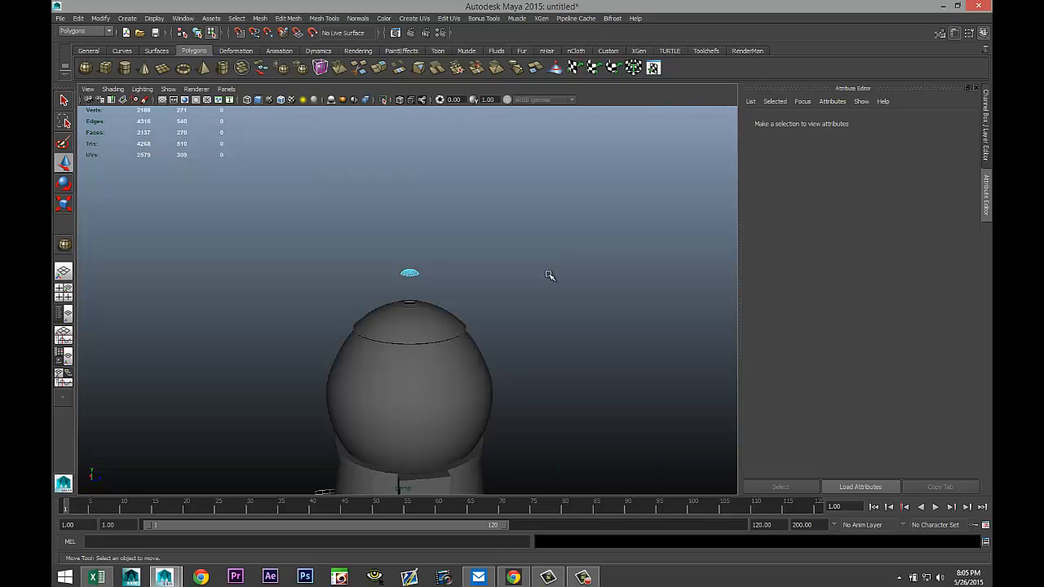
key(f)
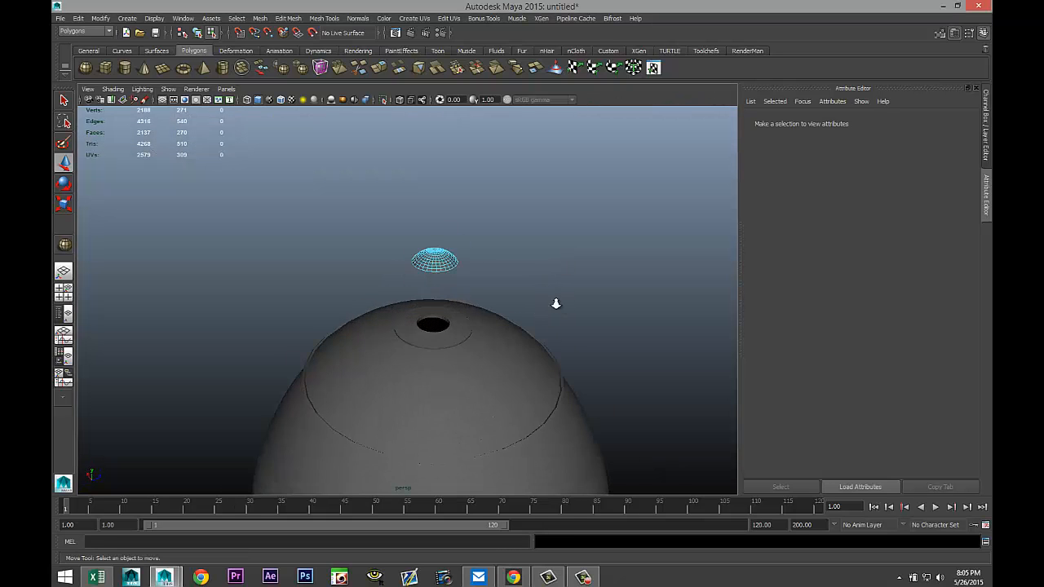
right_drag(446, 236, 473, 229)
click(474, 237)
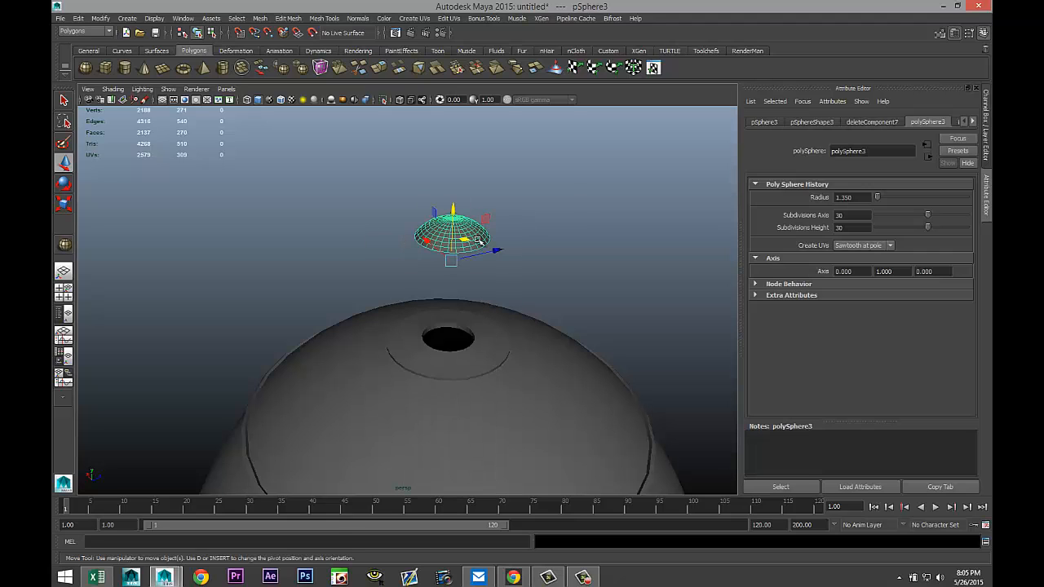
click(288, 18)
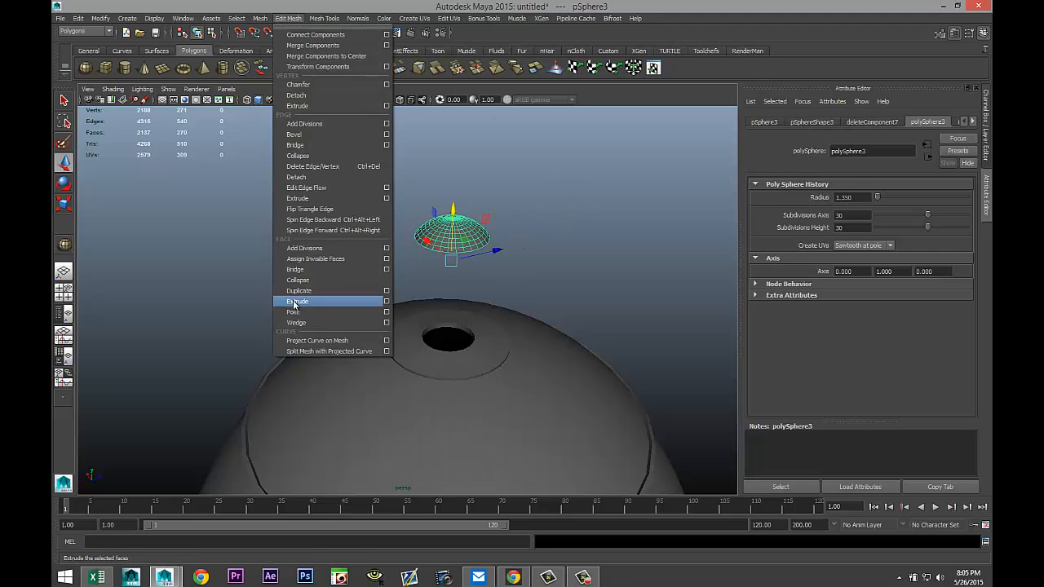
click(326, 304)
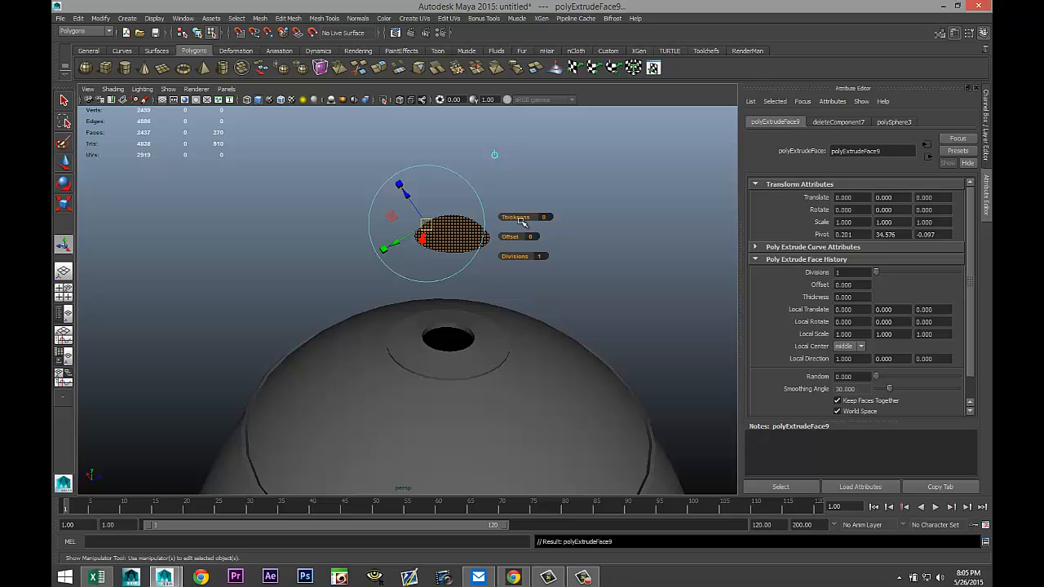
drag(513, 217, 515, 217)
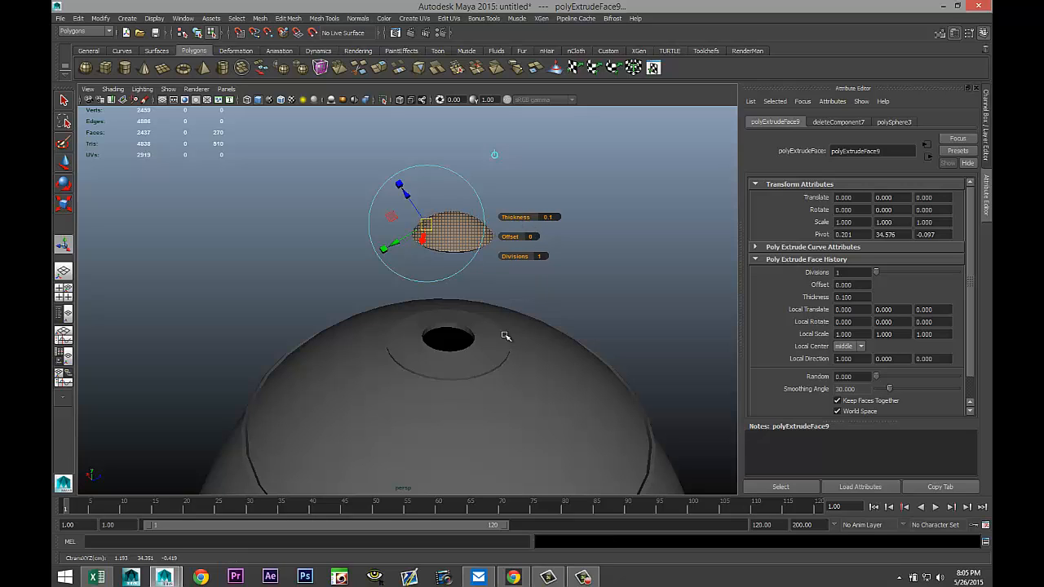
alt+drag(506, 336, 533, 314)
click(595, 323)
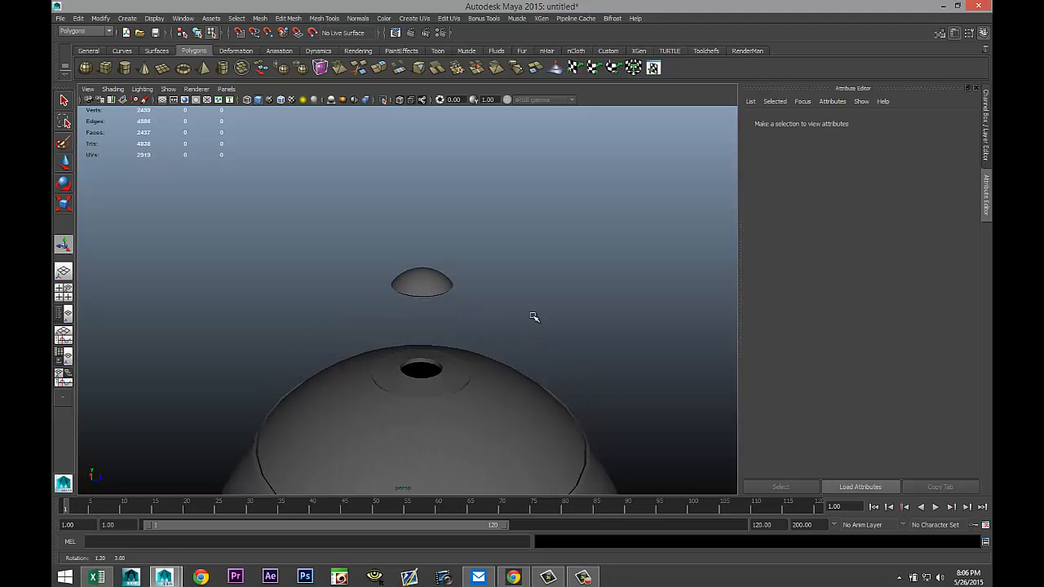
Create a thin, flat polygon box on the grid in front of the hat.
click(105, 68)
scroll(489, 342, down, 6)
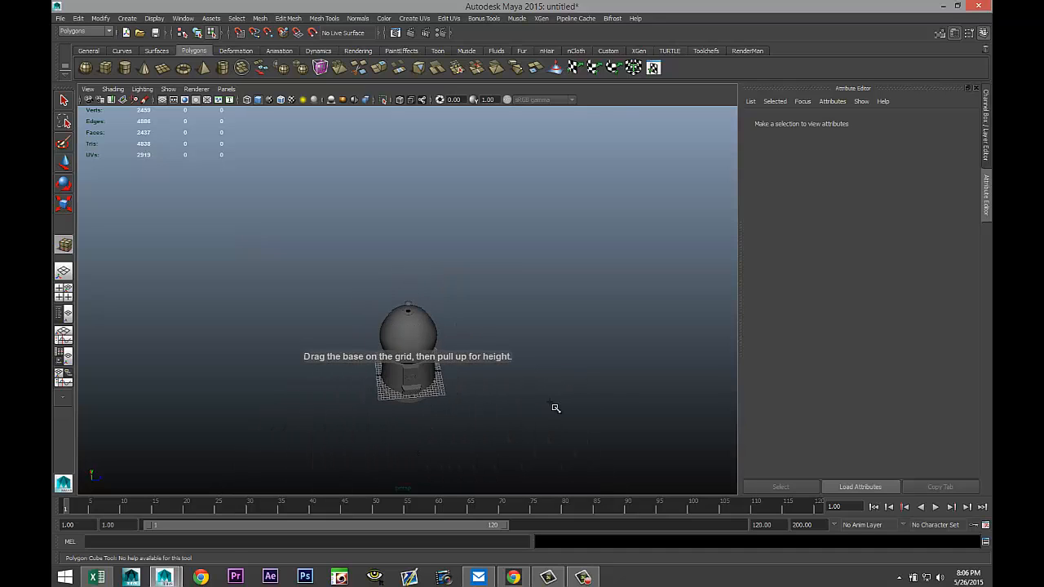
drag(435, 436, 500, 433)
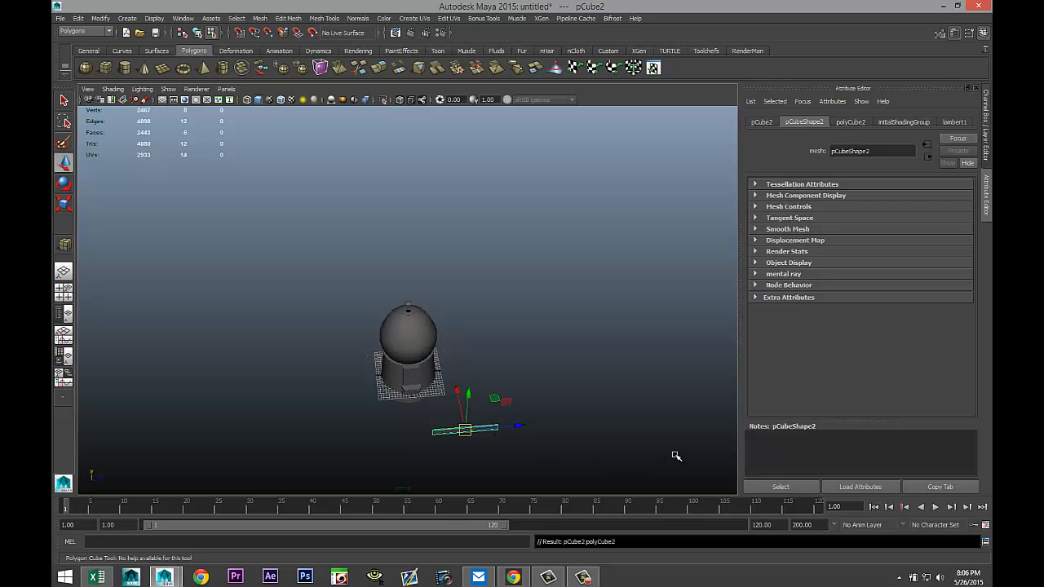
Duplicate the box and set the copy's Y rotation to -90 so the two form a cross.
key(ctrl+d)
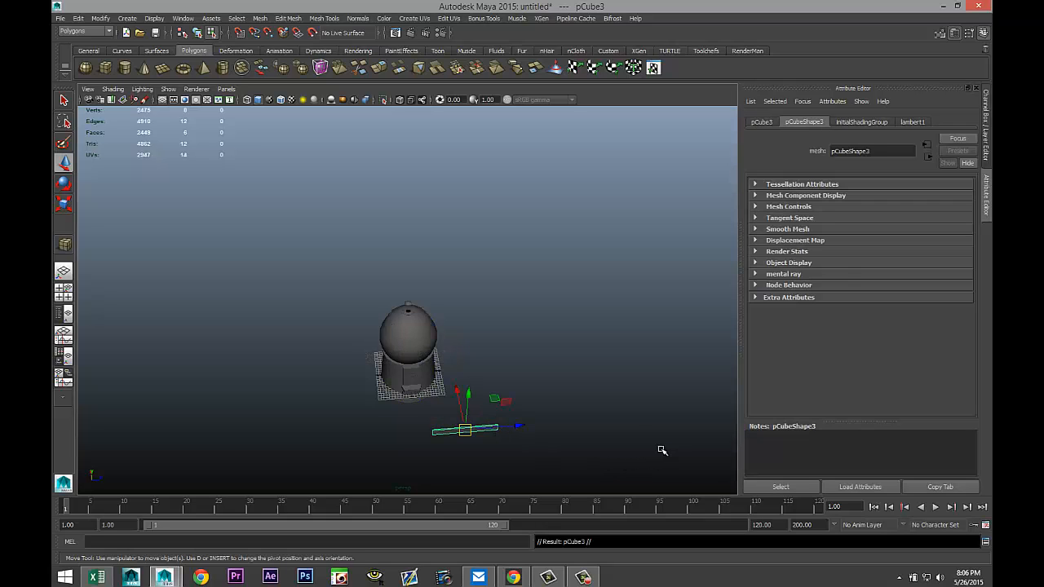
key(e)
drag(502, 464, 424, 469)
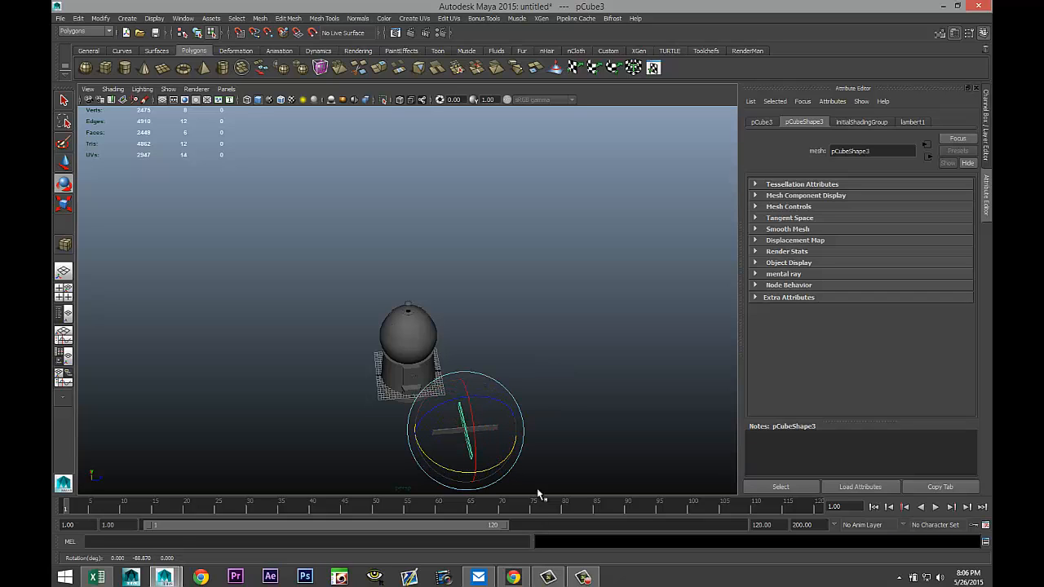
click(762, 122)
double_click(895, 210)
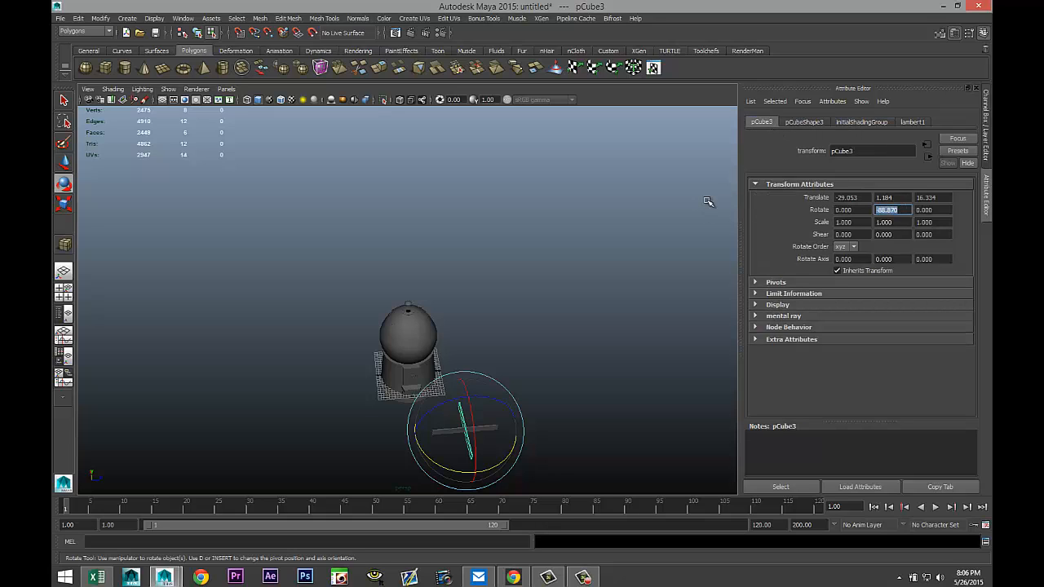
key(Return)
Select both crossing boxes and combine them into one mesh.
click(538, 386)
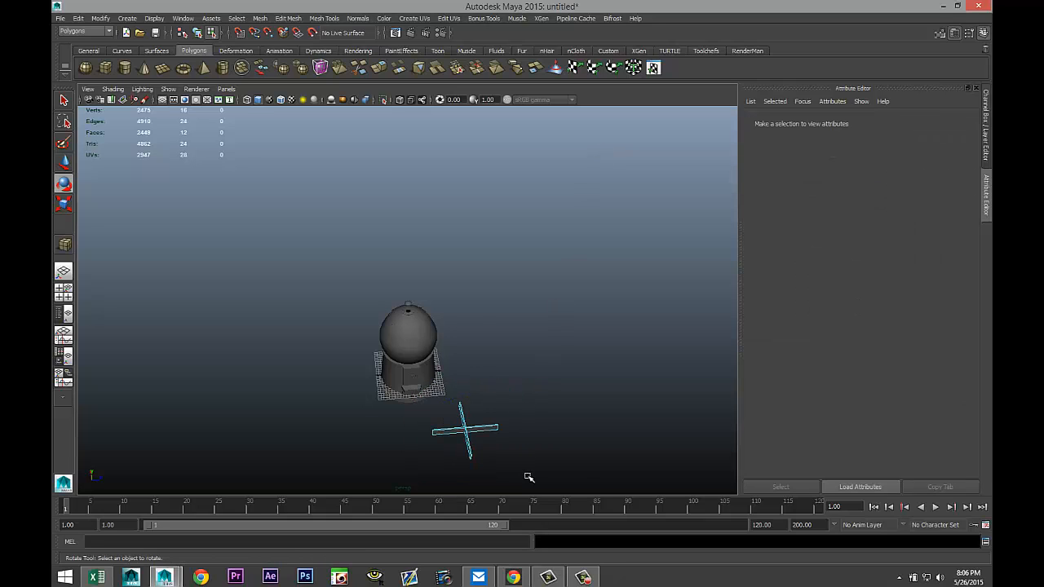
right_drag(474, 432, 533, 314)
click(439, 427)
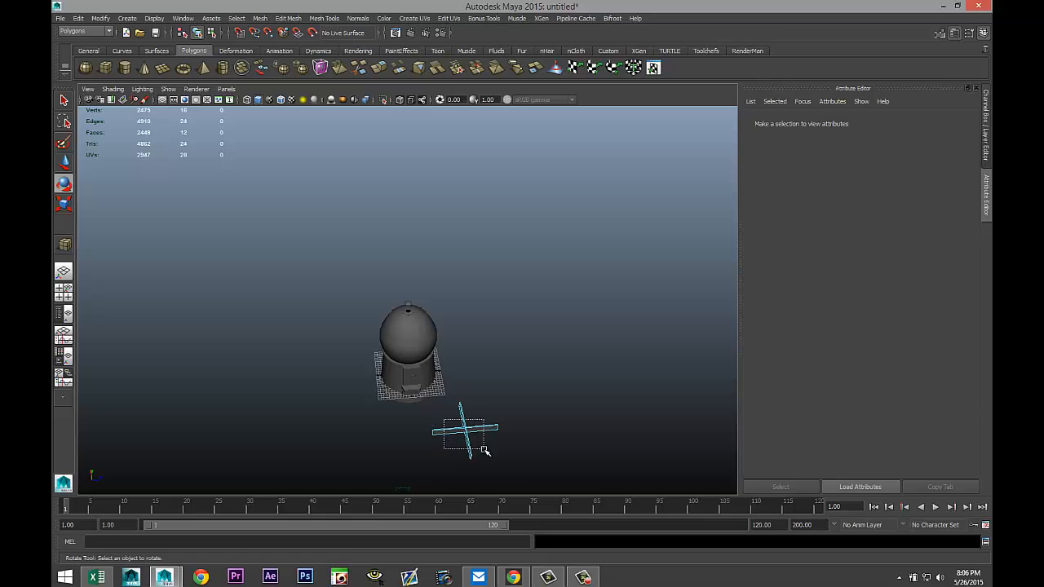
click(546, 438)
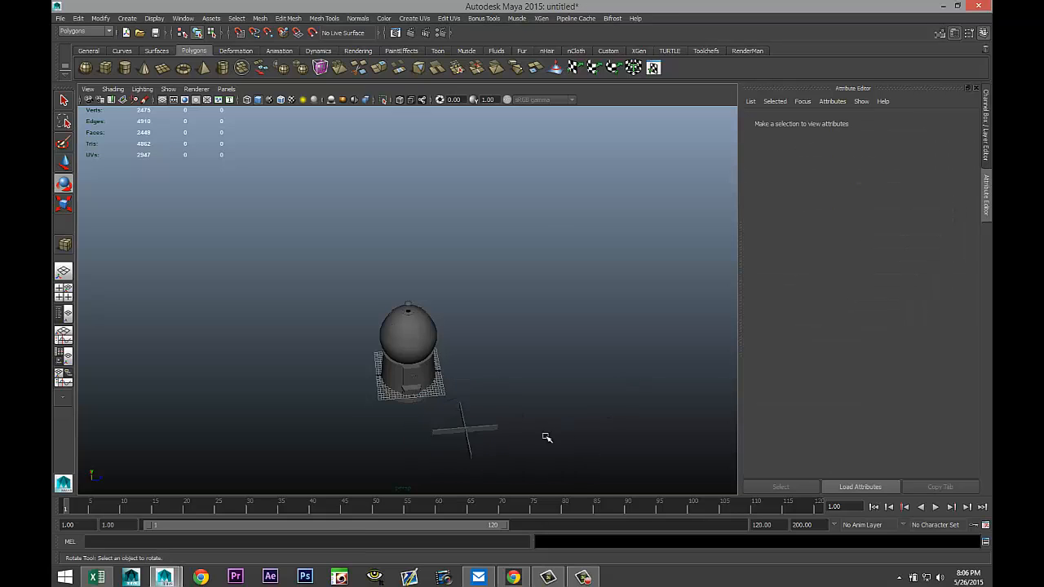
click(487, 427)
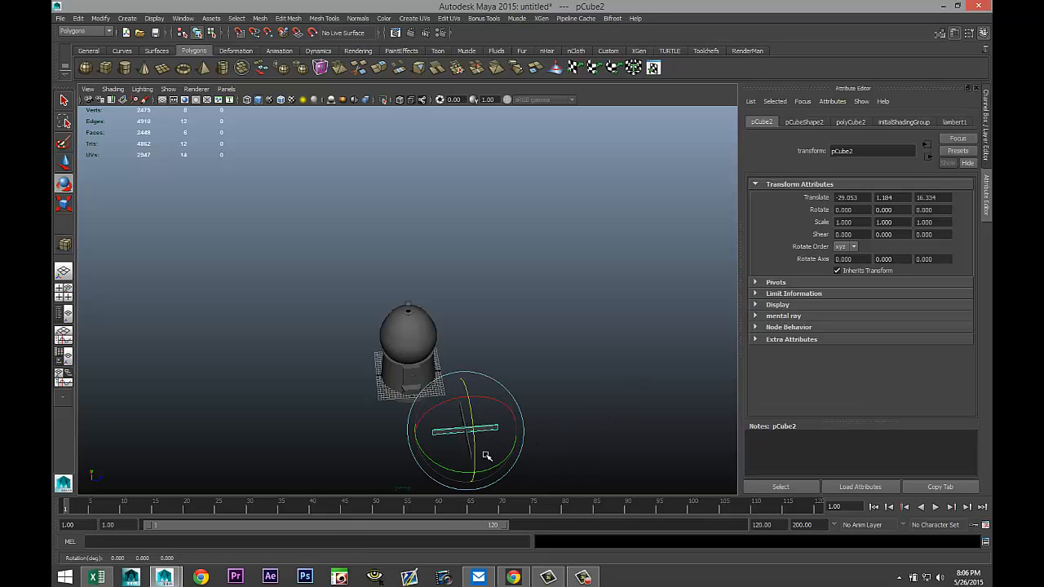
key(f)
click(433, 427)
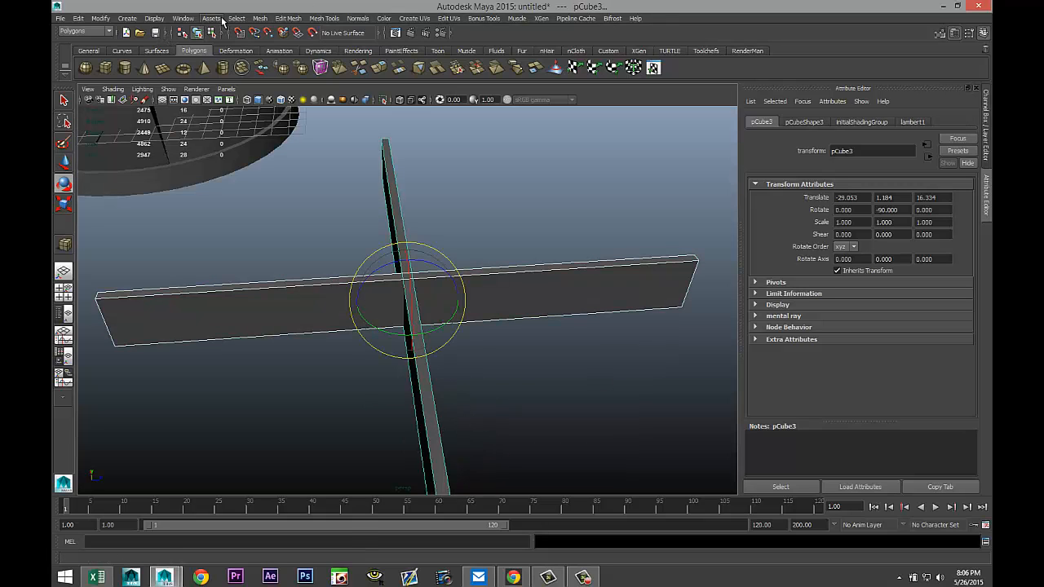
click(259, 18)
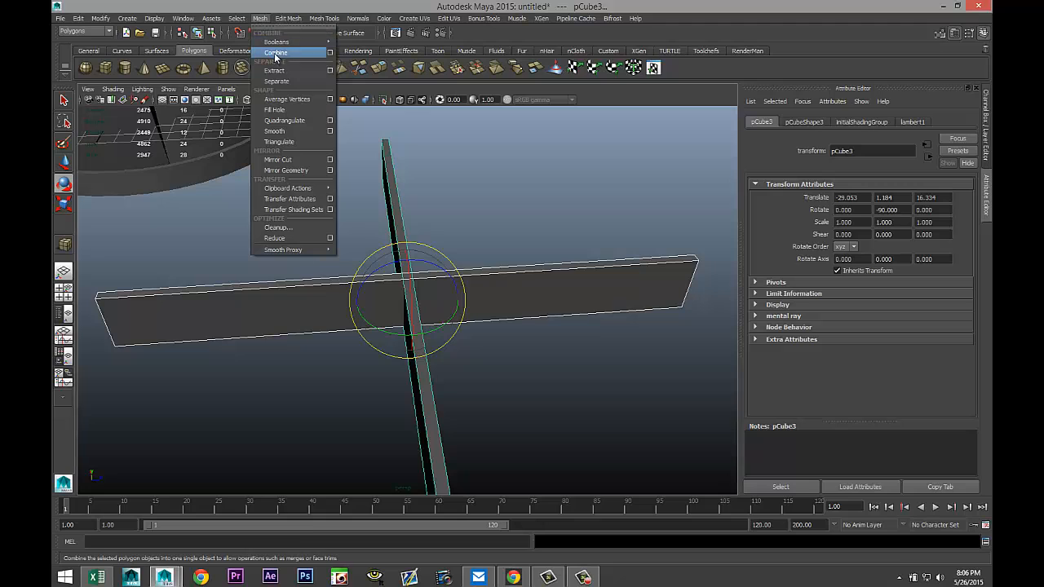
click(274, 53)
scroll(334, 158, down, 4)
key(w)
scroll(369, 192, down, 1)
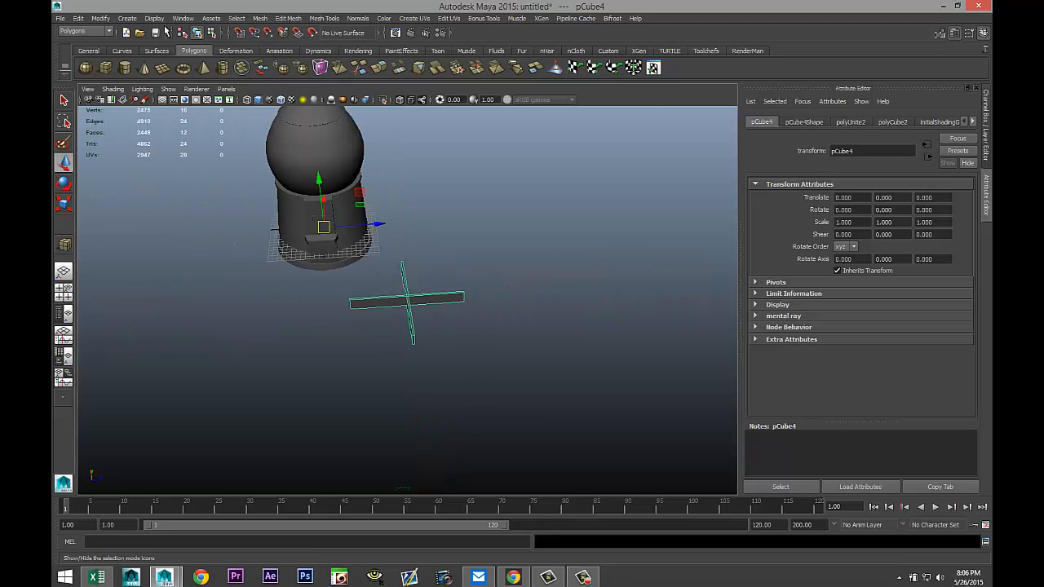
Center the cross's pivot and move the cross over the centre of the hat in the top view.
click(100, 18)
click(135, 123)
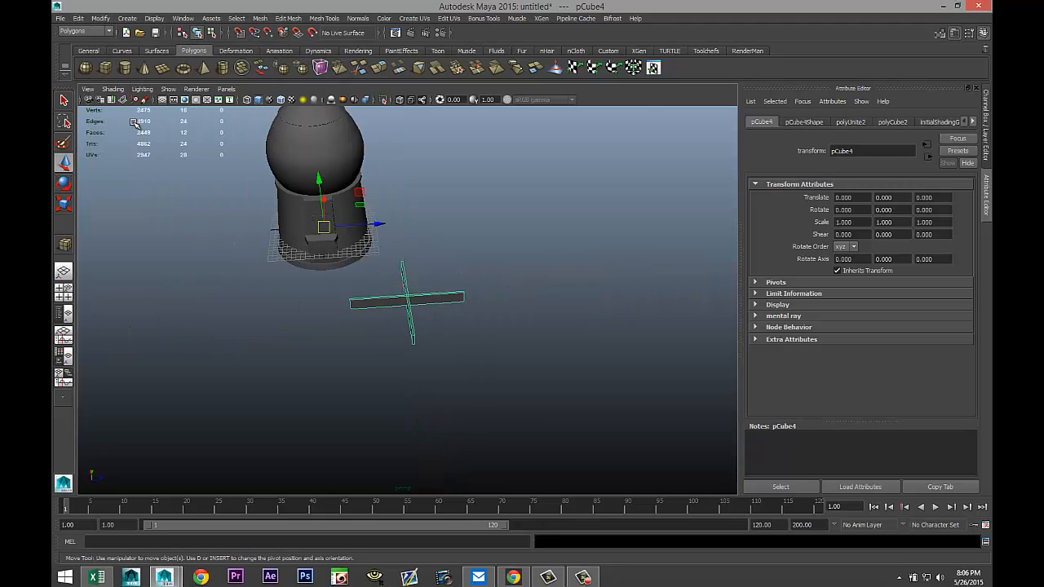
click(69, 293)
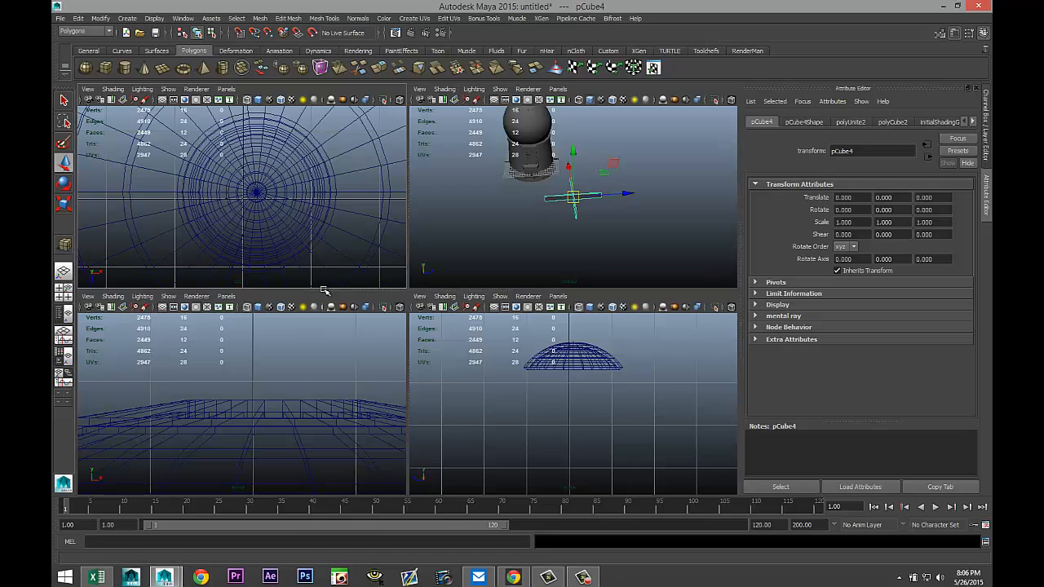
key(space)
scroll(323, 279, down, 4)
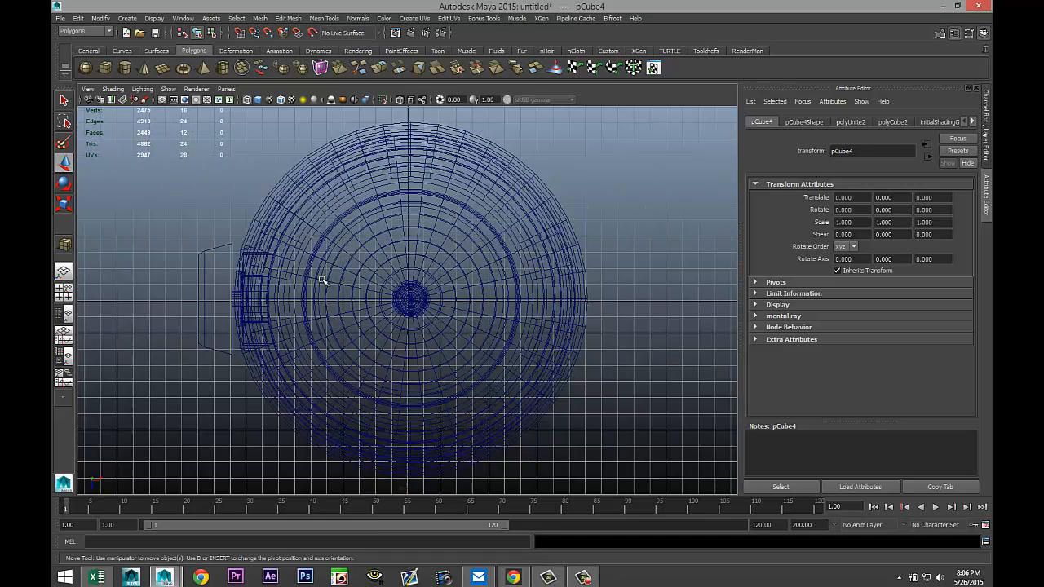
key(f)
scroll(356, 335, down, 3)
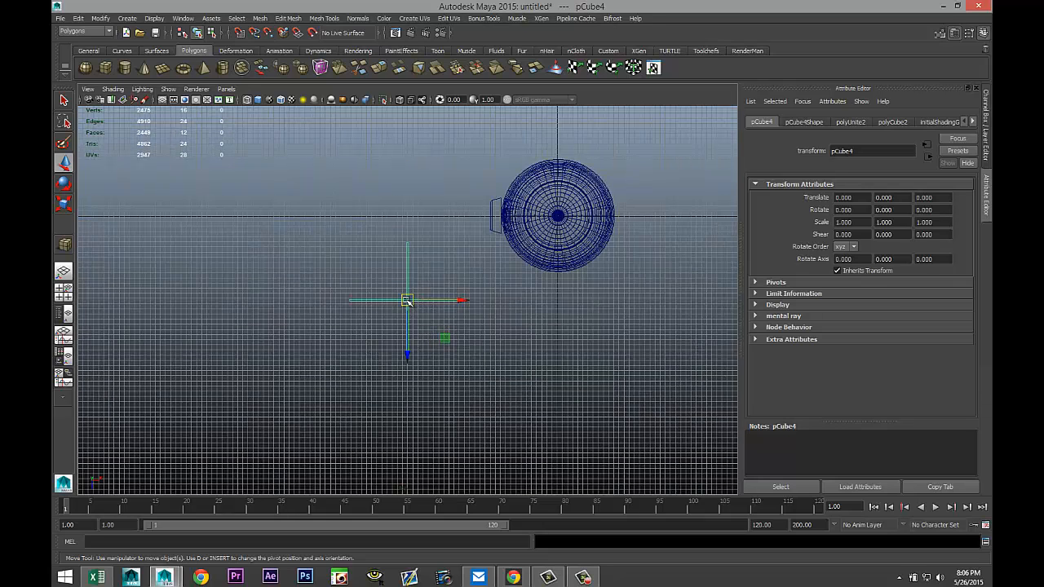
drag(408, 301, 558, 216)
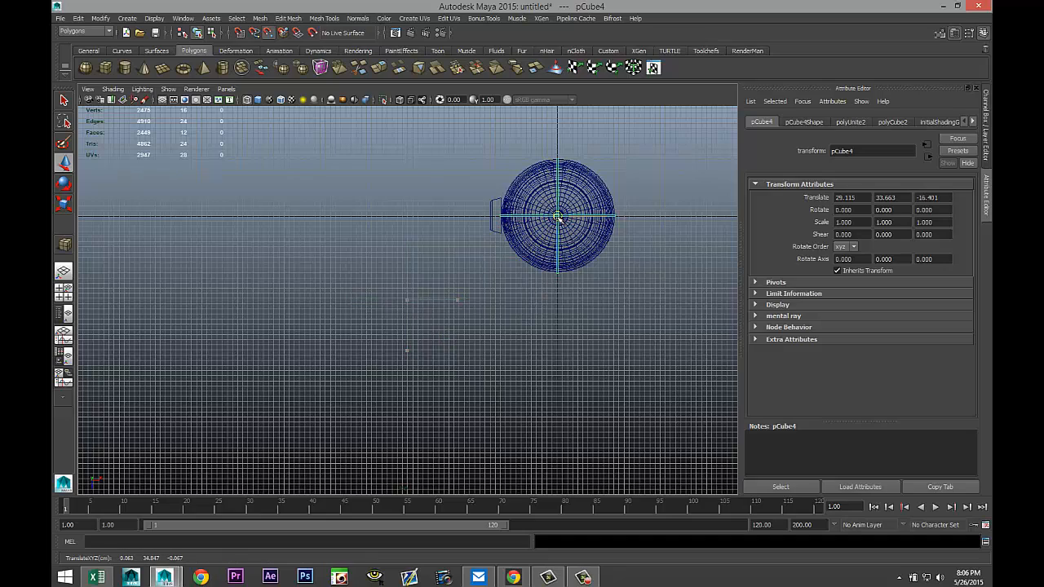
Snap the cross to the centre point of the hat's top with point snapping.
key(f)
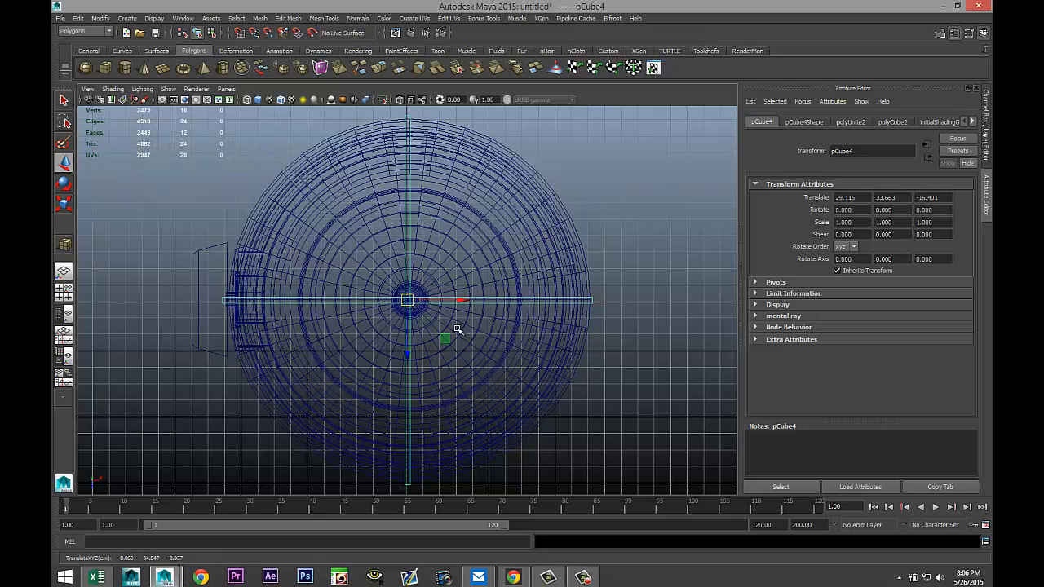
scroll(455, 330, up, 5)
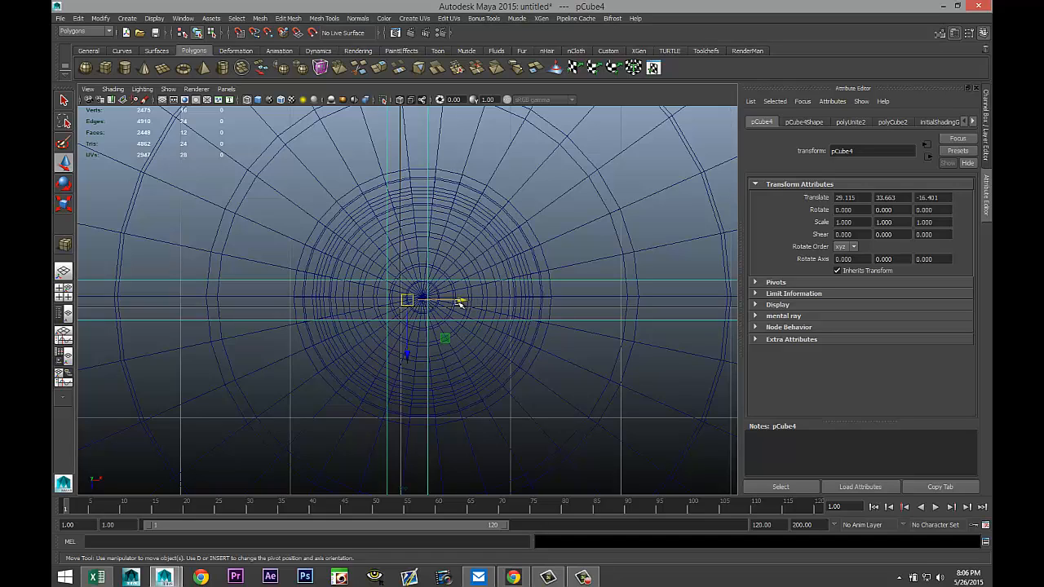
key(v)
drag(408, 300, 423, 298)
scroll(469, 348, down, 5)
scroll(469, 349, down, 3)
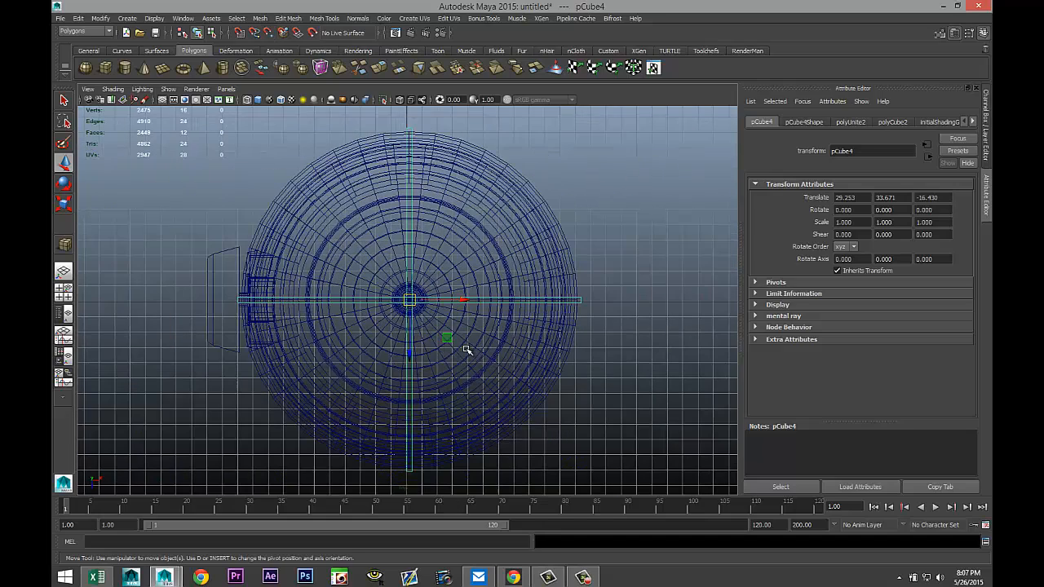
Scale the cross uniformly to about 0.08 and place it on top of the half-sphere cap.
click(63, 292)
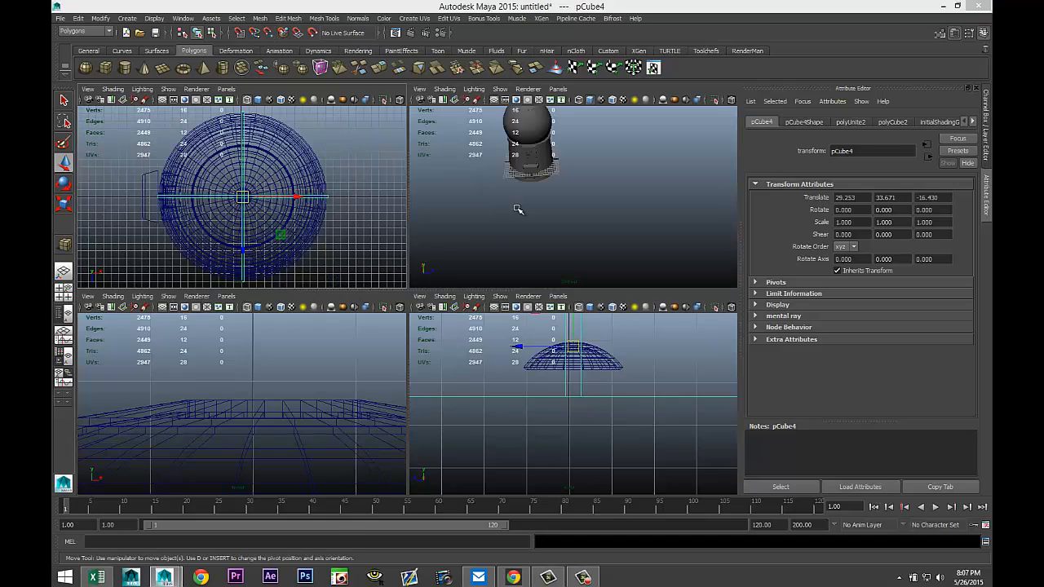
key(space)
key(f)
scroll(485, 252, down, 3)
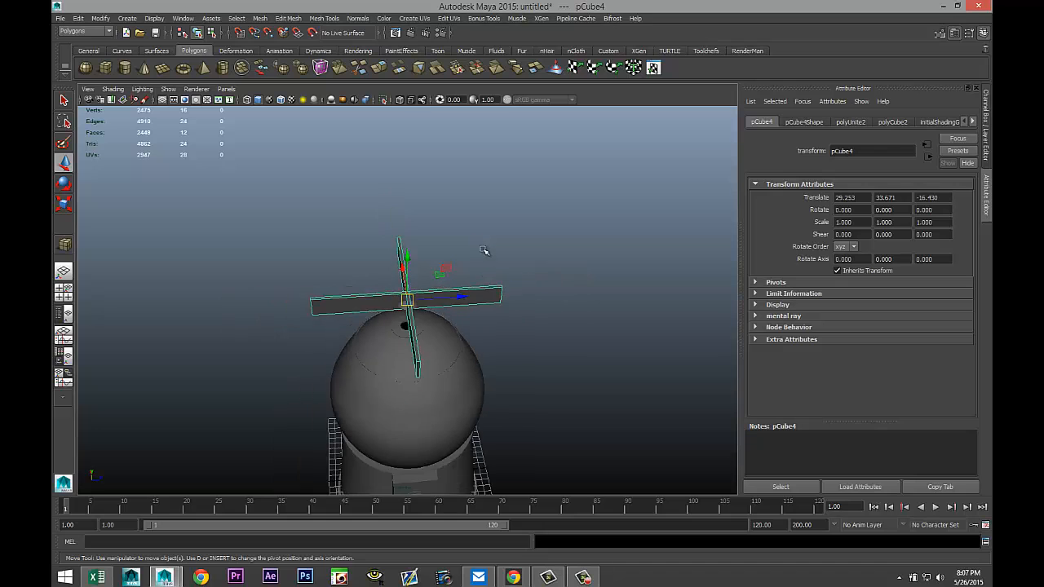
scroll(484, 252, up, 3)
alt+drag(491, 266, 536, 251)
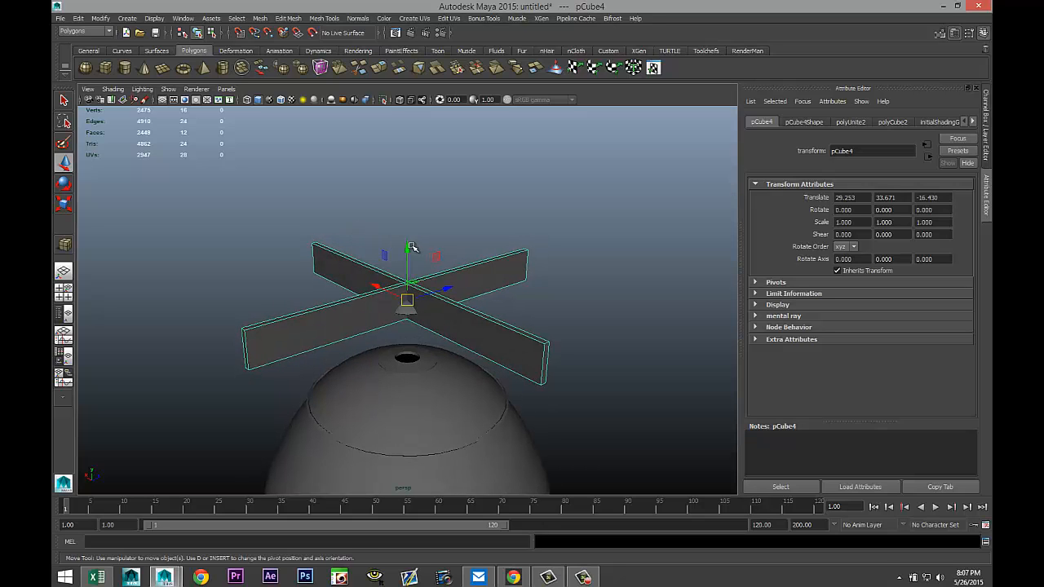
drag(412, 247, 410, 226)
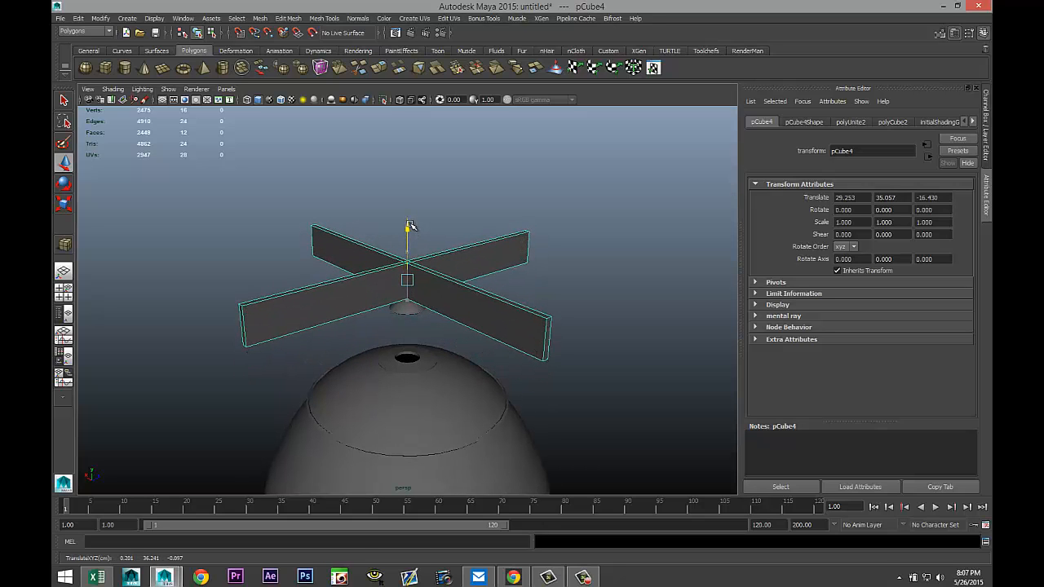
key(r)
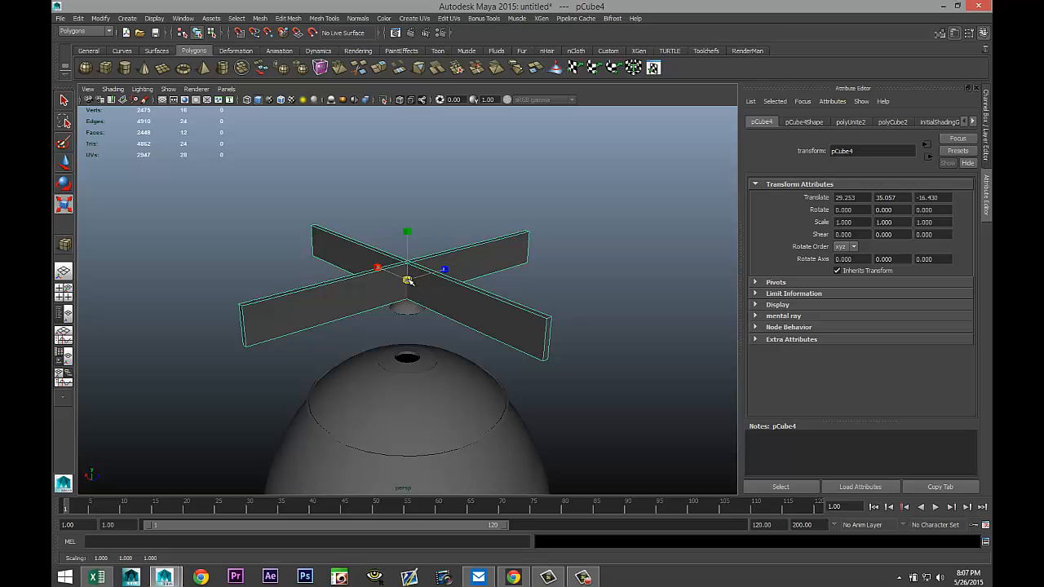
drag(408, 279, 177, 287)
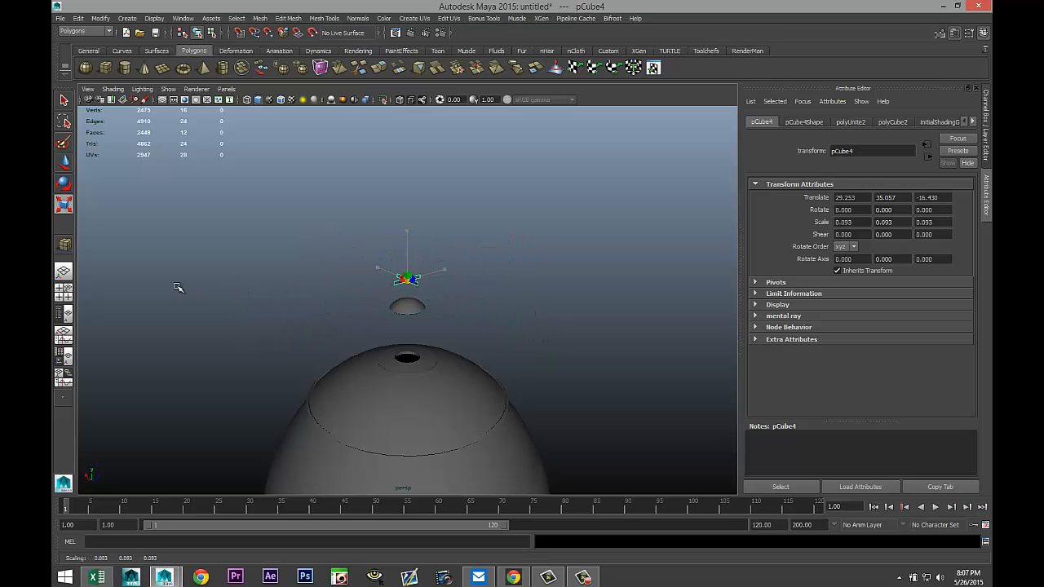
key(w)
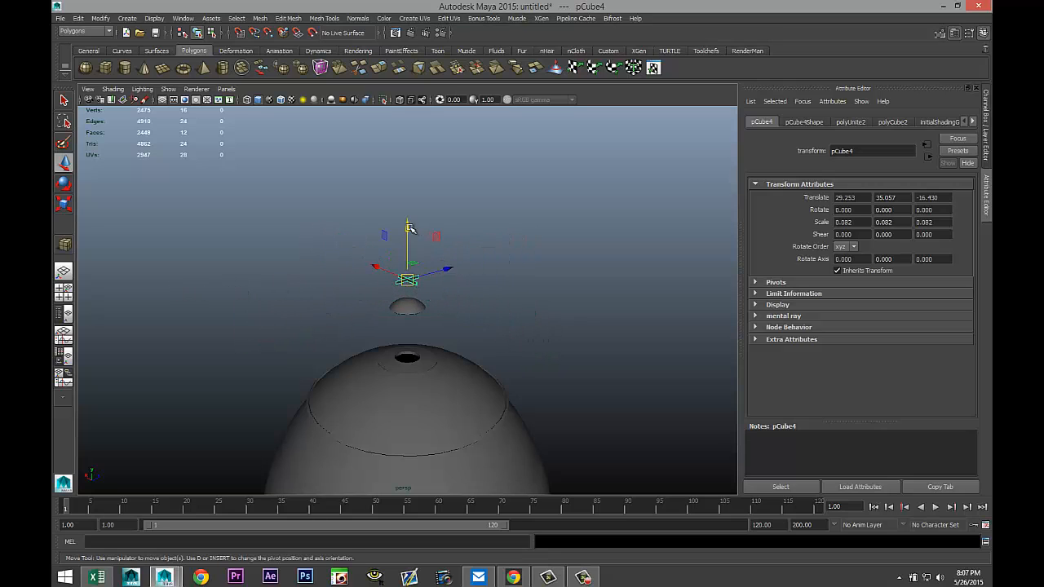
drag(410, 229, 411, 246)
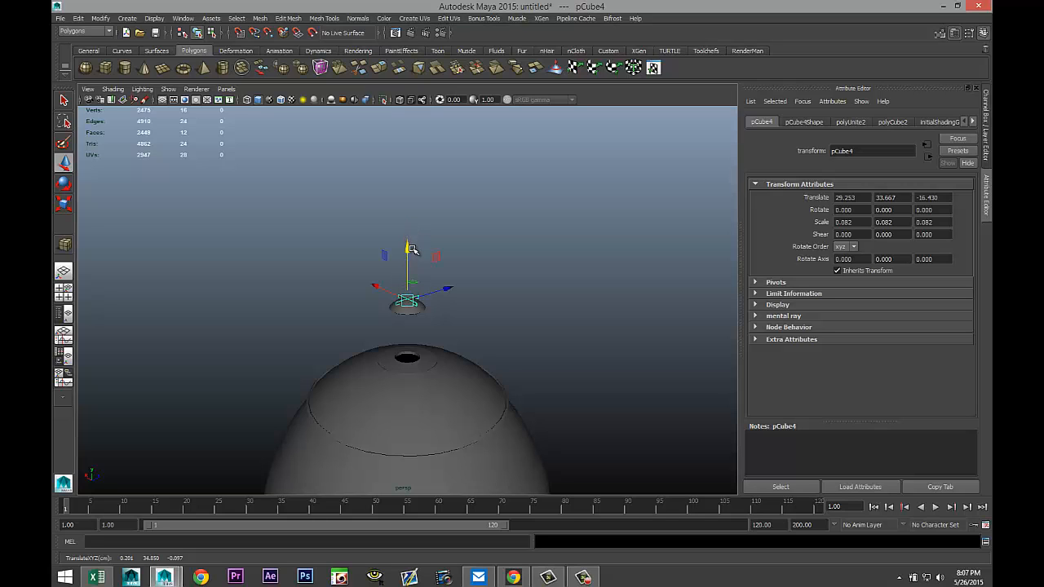
Try cutting the cross out of the half sphere with a Boolean Difference, then undo it.
key(f)
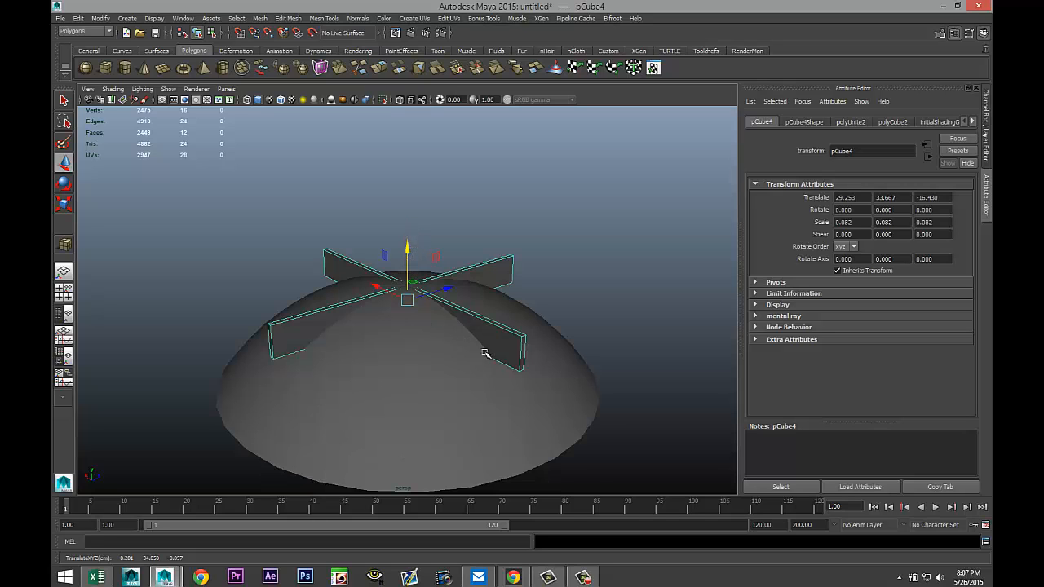
alt+drag(484, 352, 494, 352)
drag(408, 247, 413, 222)
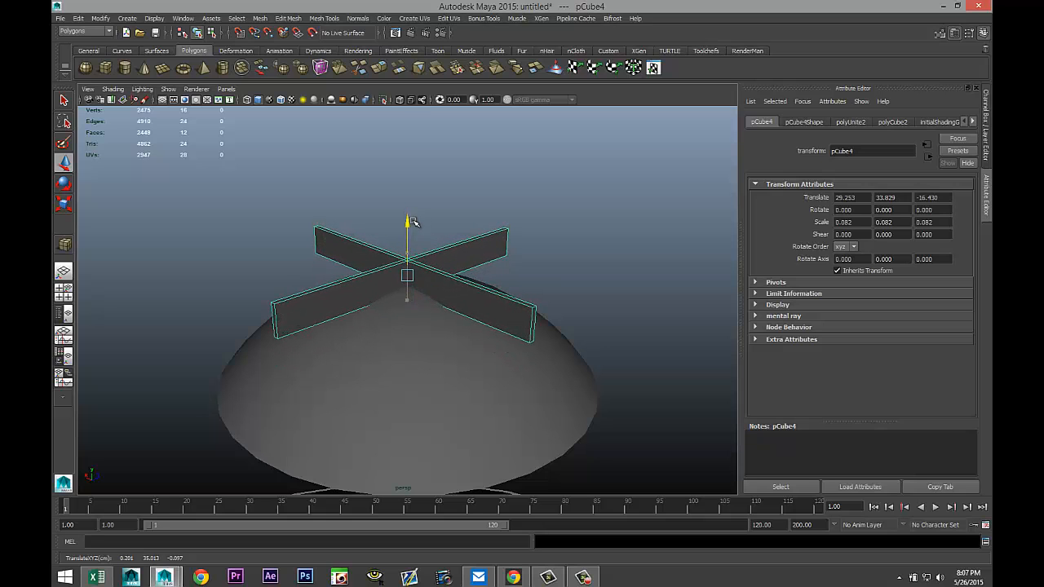
alt+drag(545, 297, 558, 314)
click(498, 414)
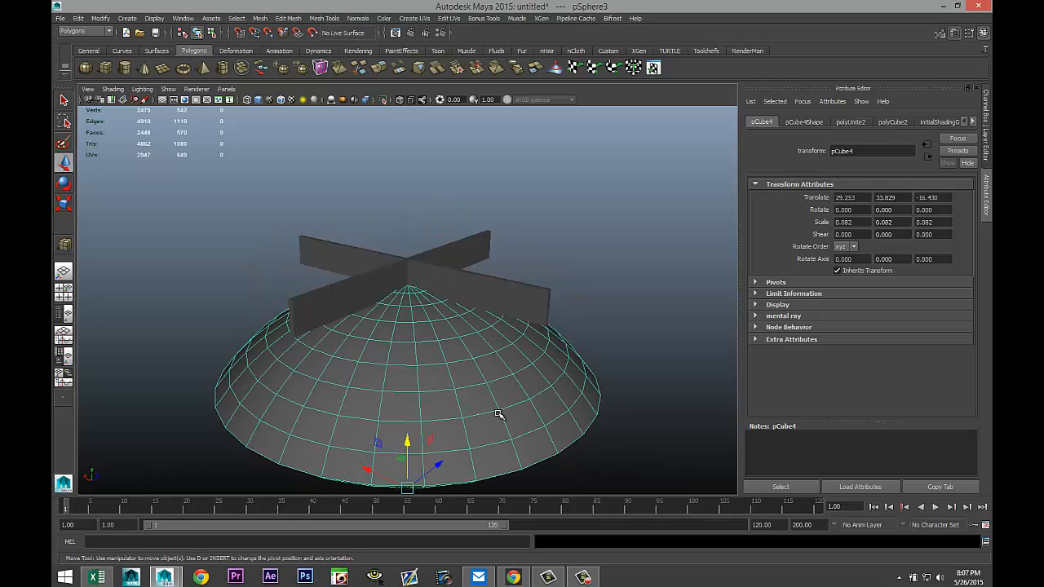
click(538, 302)
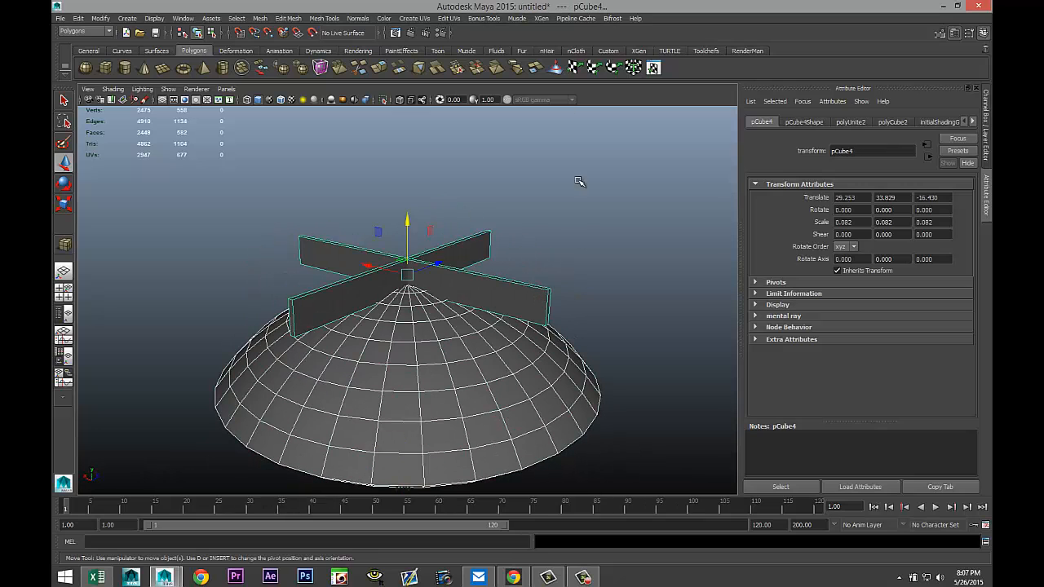
click(261, 19)
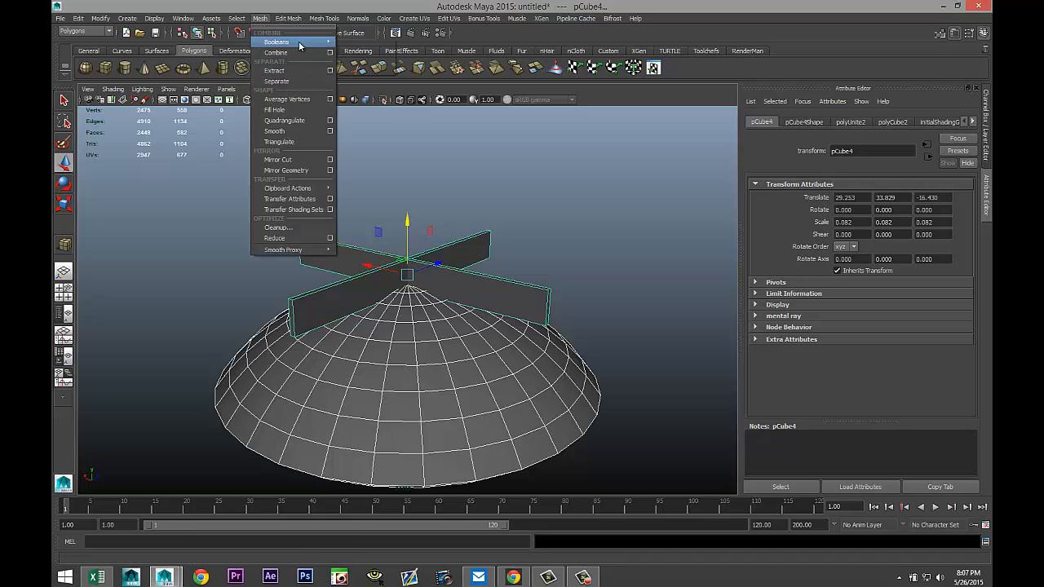
mouse_move(300, 45)
click(362, 60)
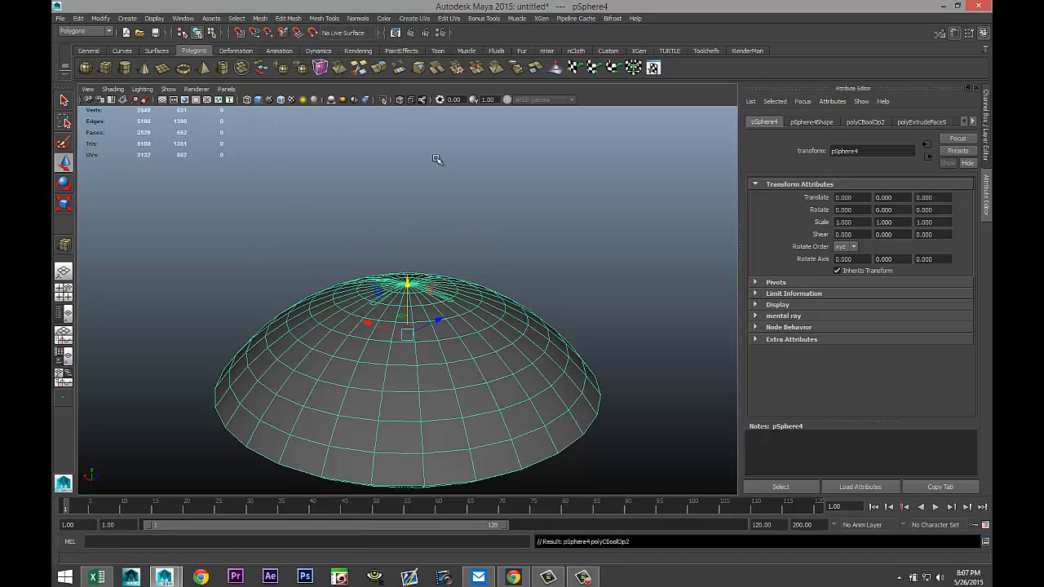
scroll(542, 254, up, 5)
click(585, 179)
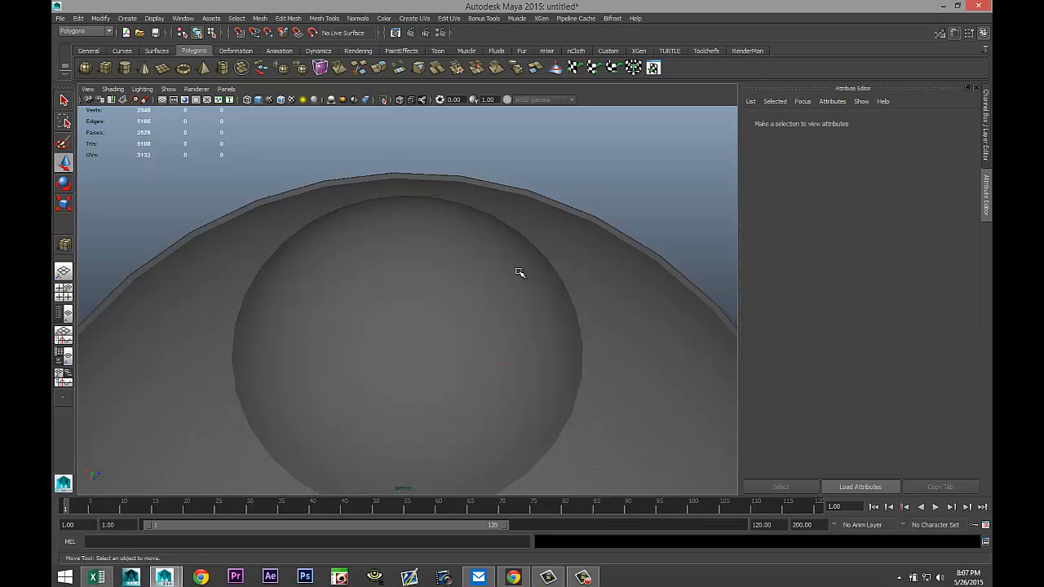
click(474, 323)
alt+drag(515, 318, 533, 300)
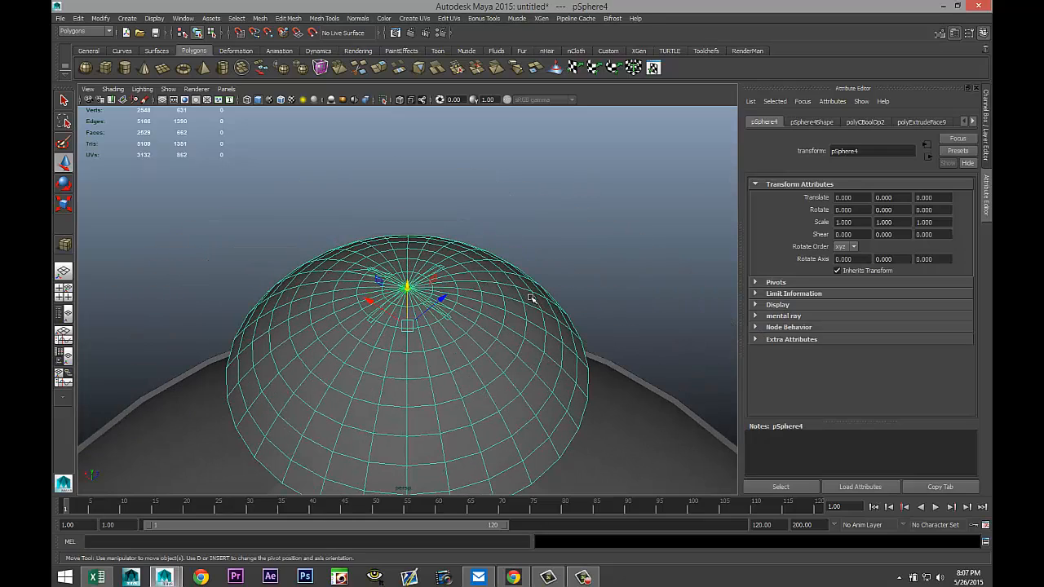
key(ctrl+z)
key(ctrl+z)
key(ctrl+z)
key(ctrl+z)
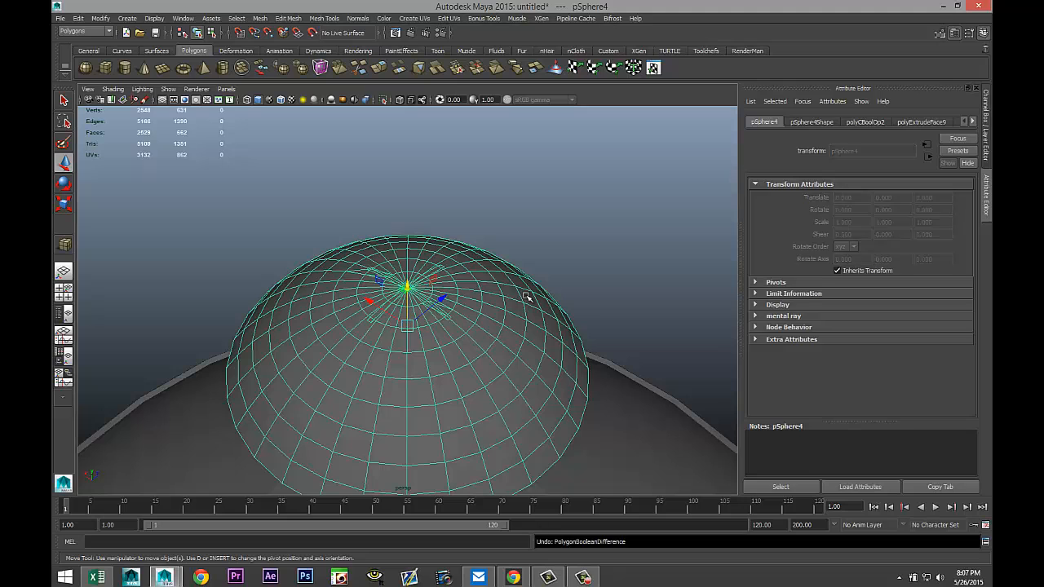
Nudge the cross and retry the Boolean Difference between half sphere and cross, then undo it.
click(594, 245)
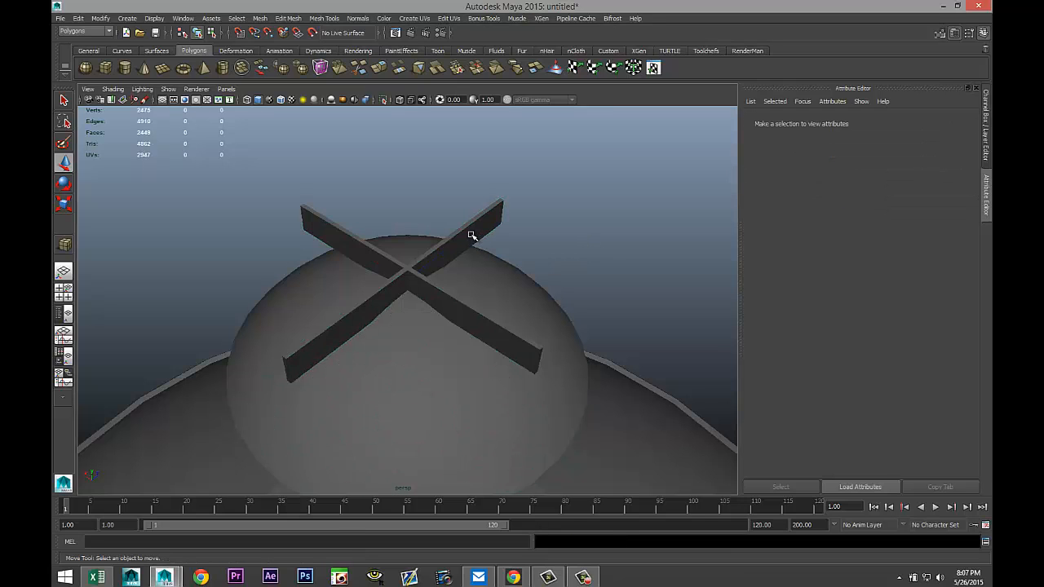
click(435, 266)
drag(412, 241, 413, 248)
click(551, 314)
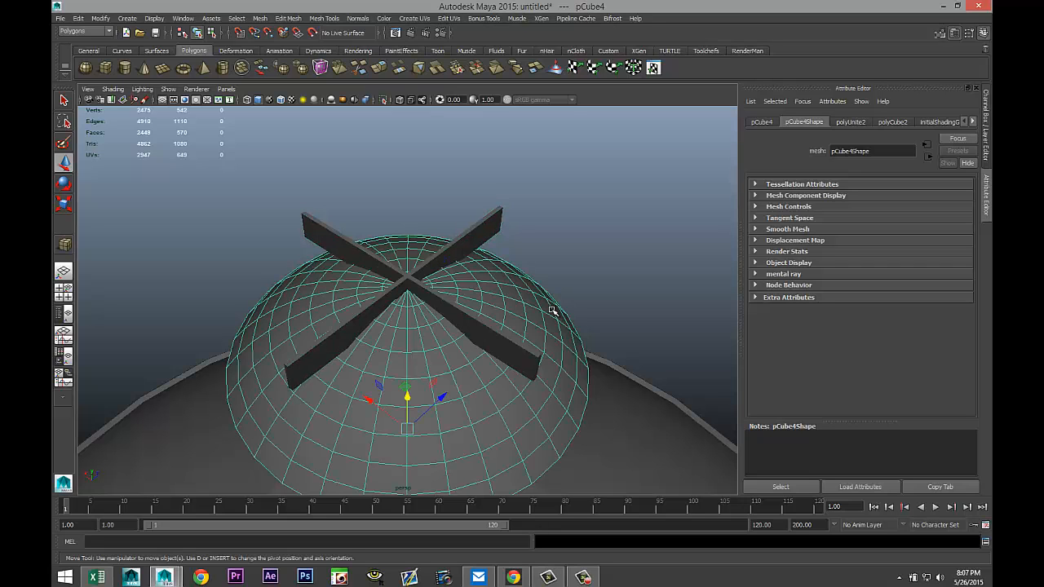
click(493, 223)
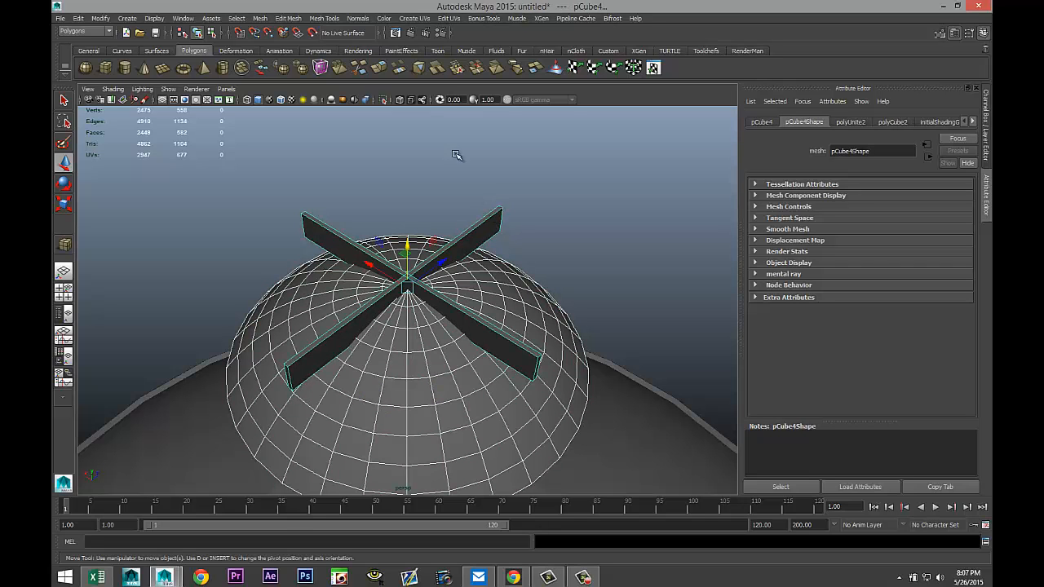
click(256, 20)
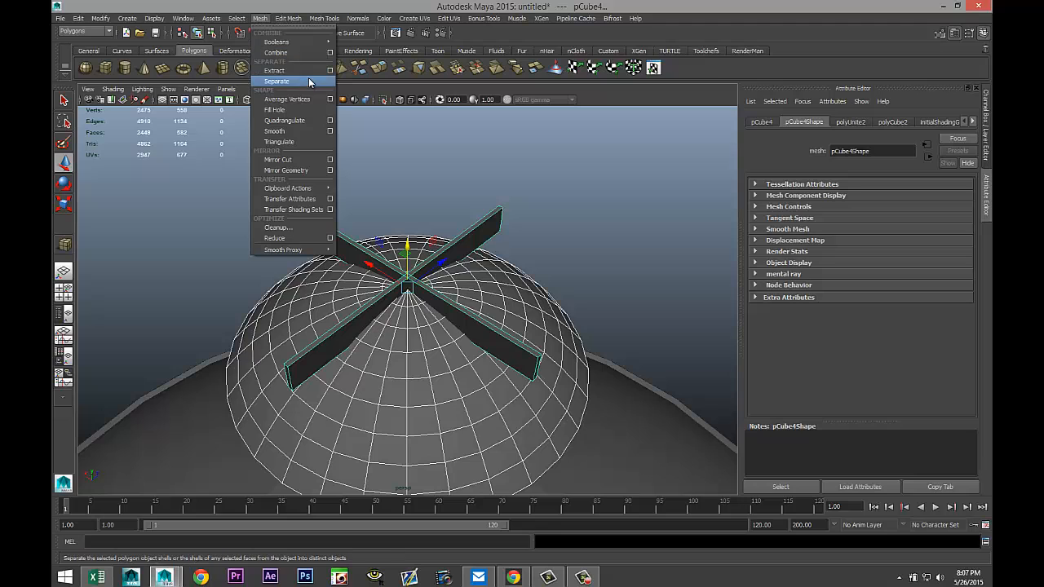
mouse_move(322, 42)
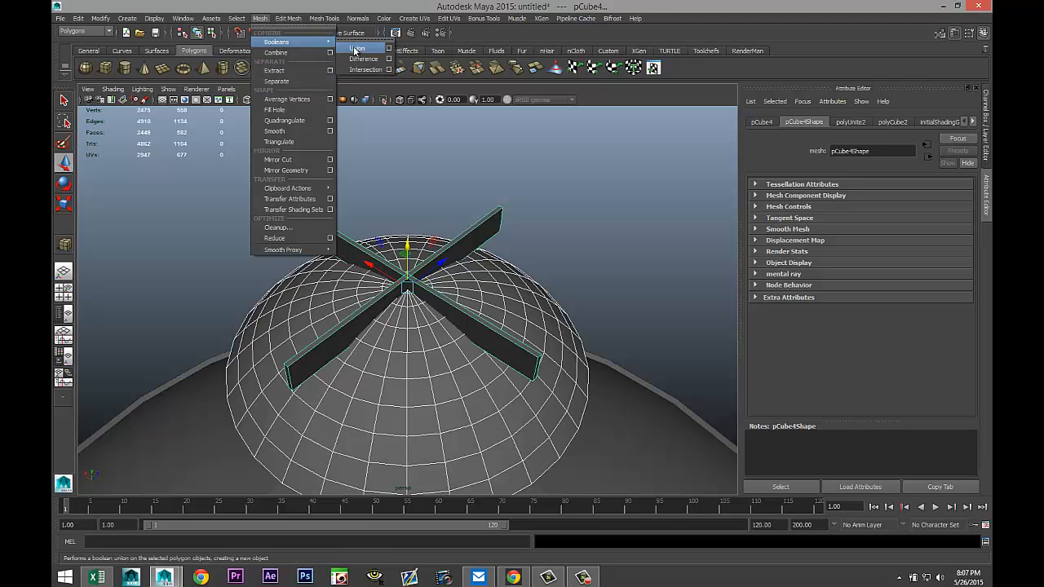
click(352, 60)
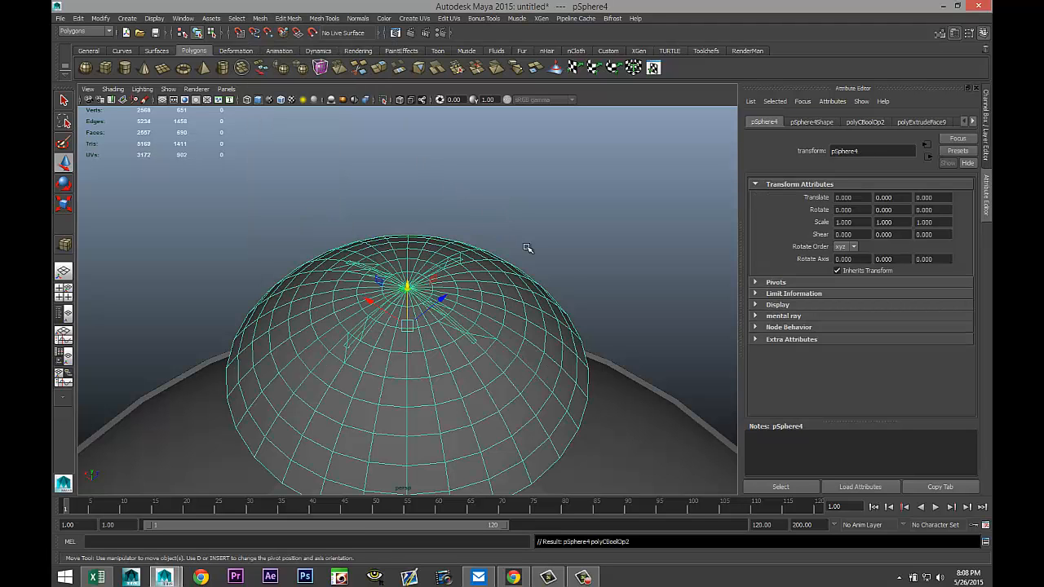
scroll(529, 248, up, 5)
alt+drag(487, 259, 507, 244)
key(ctrl+z)
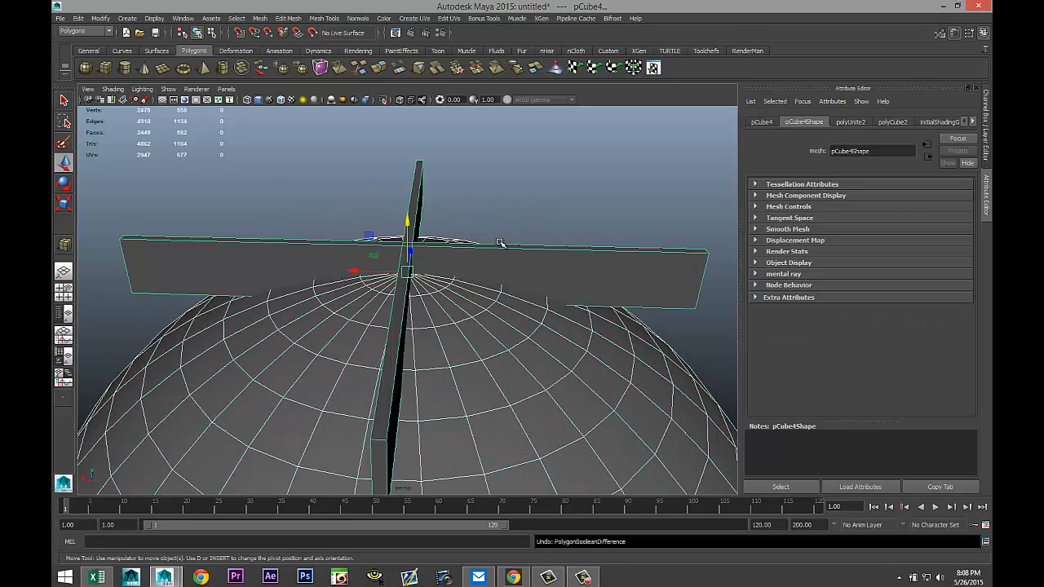
Adjust the cross's height so it sits on the top of the half sphere.
alt+drag(558, 199, 488, 198)
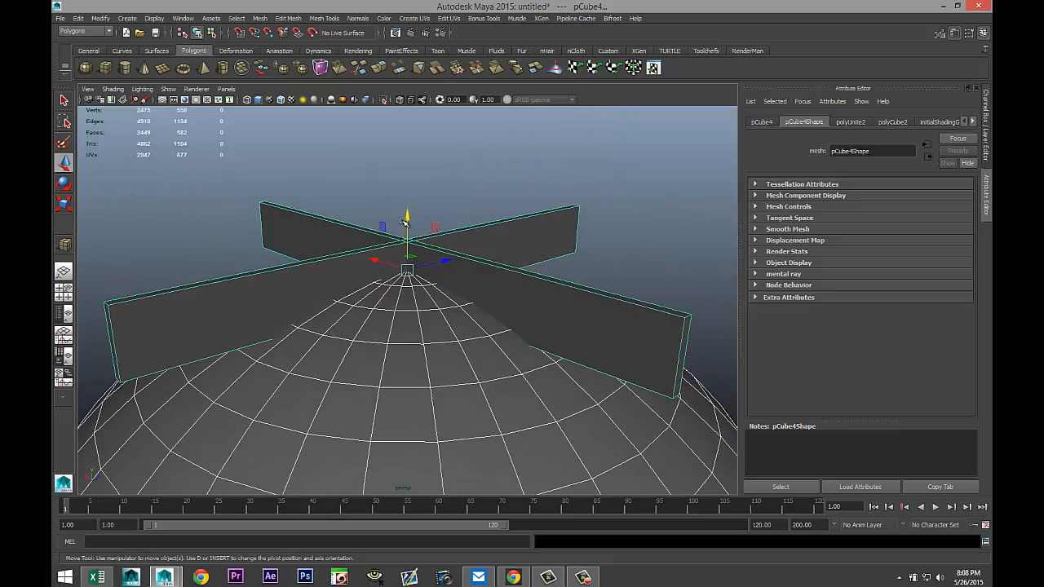
mouse_move(410, 218)
mouse_down()
mouse_move(410, 227)
mouse_move(412, 192)
mouse_move(412, 213)
mouse_up()
click(500, 137)
click(428, 218)
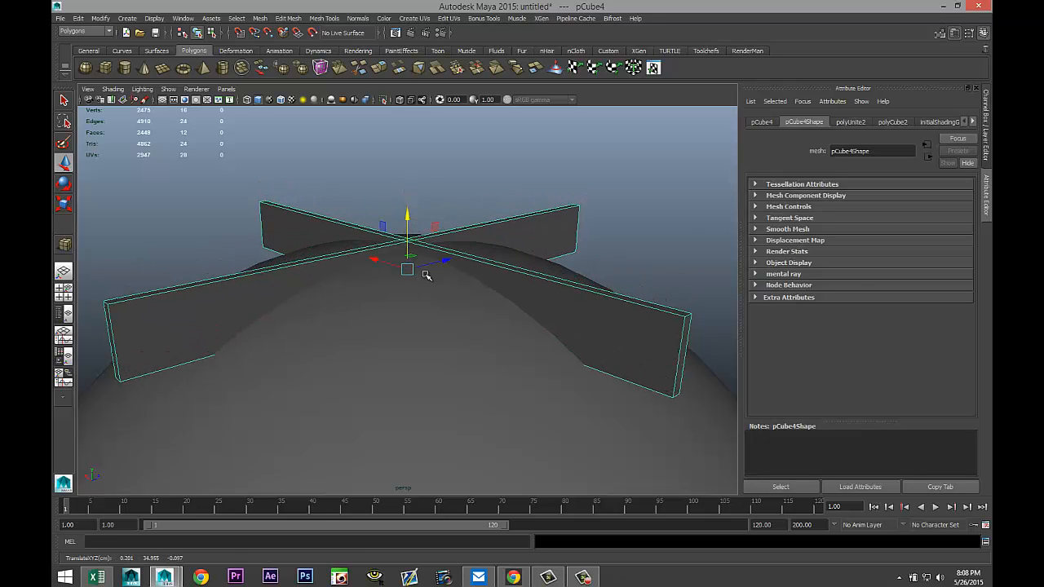
alt+drag(426, 276, 421, 298)
click(612, 294)
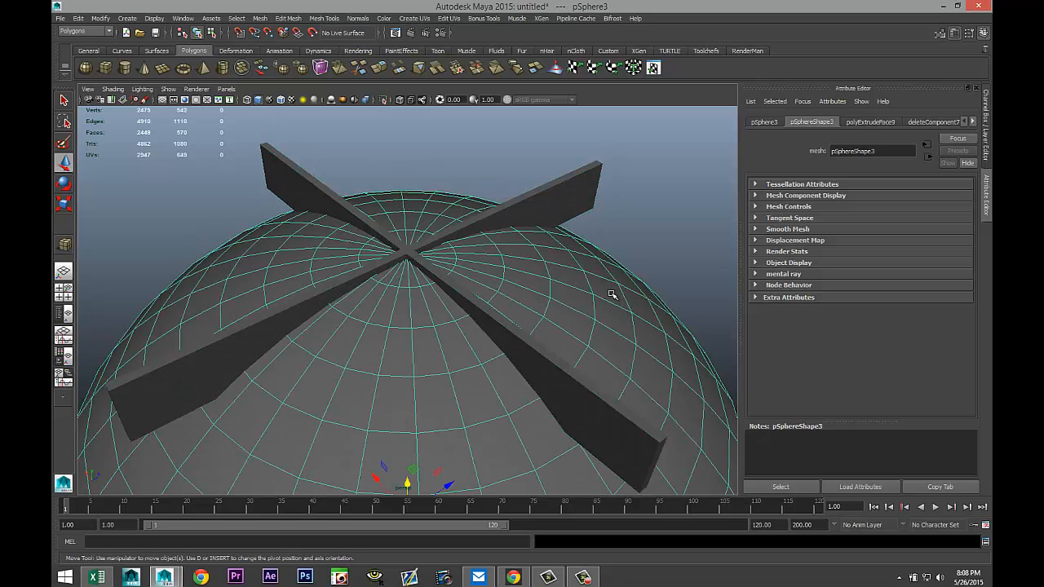
Select the cross, apply a Boolean Difference with the half sphere, then undo it.
click(576, 190)
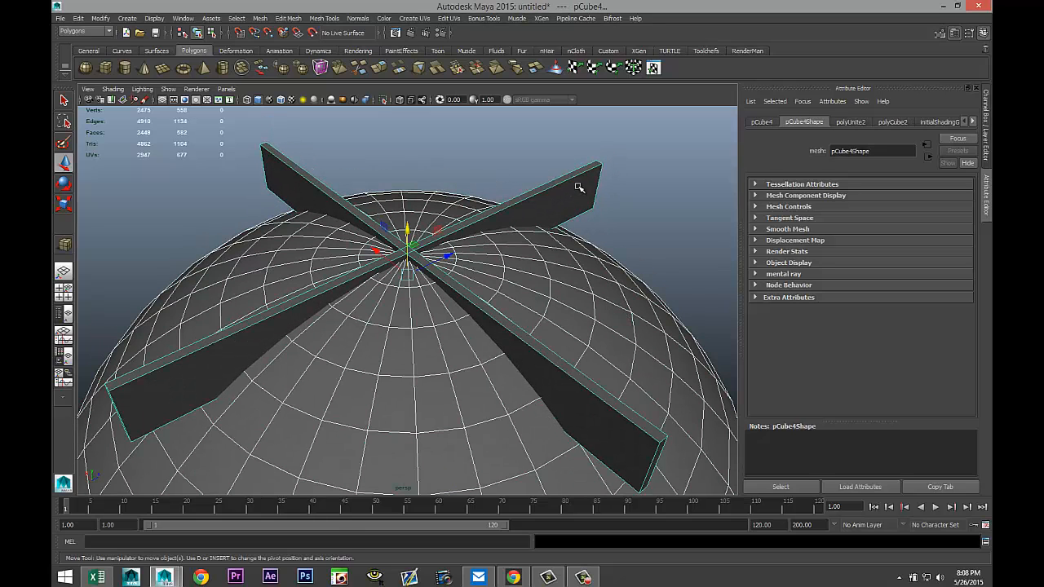
click(255, 19)
mouse_move(314, 42)
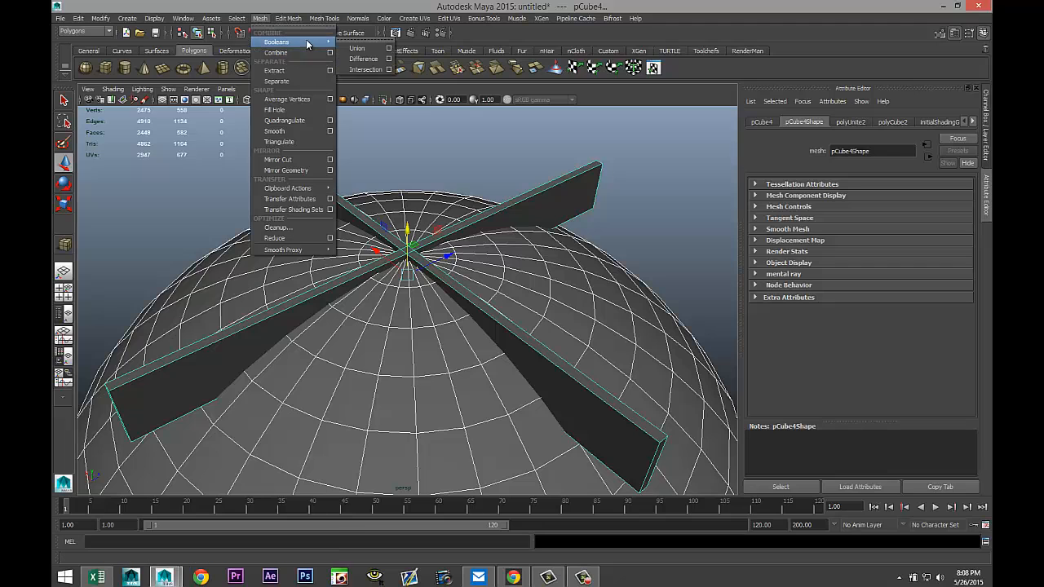
click(356, 64)
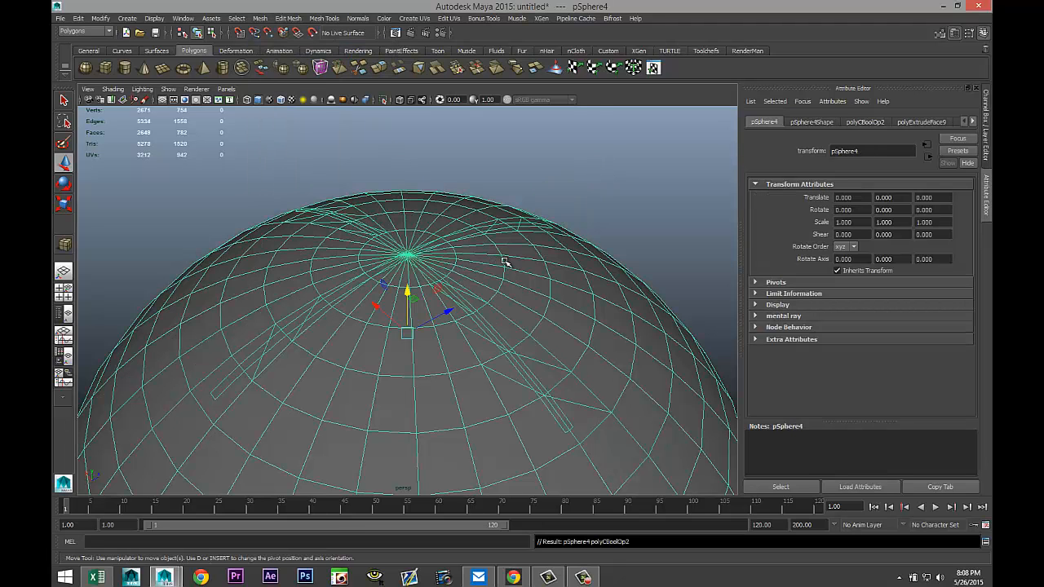
scroll(506, 261, up, 2)
scroll(505, 261, down, 2)
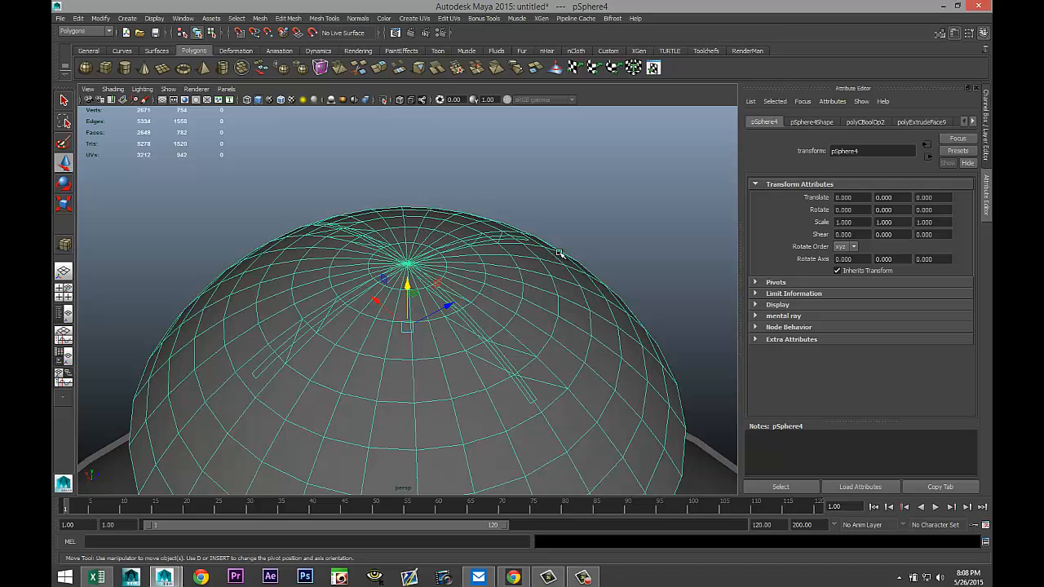
key(ctrl+z)
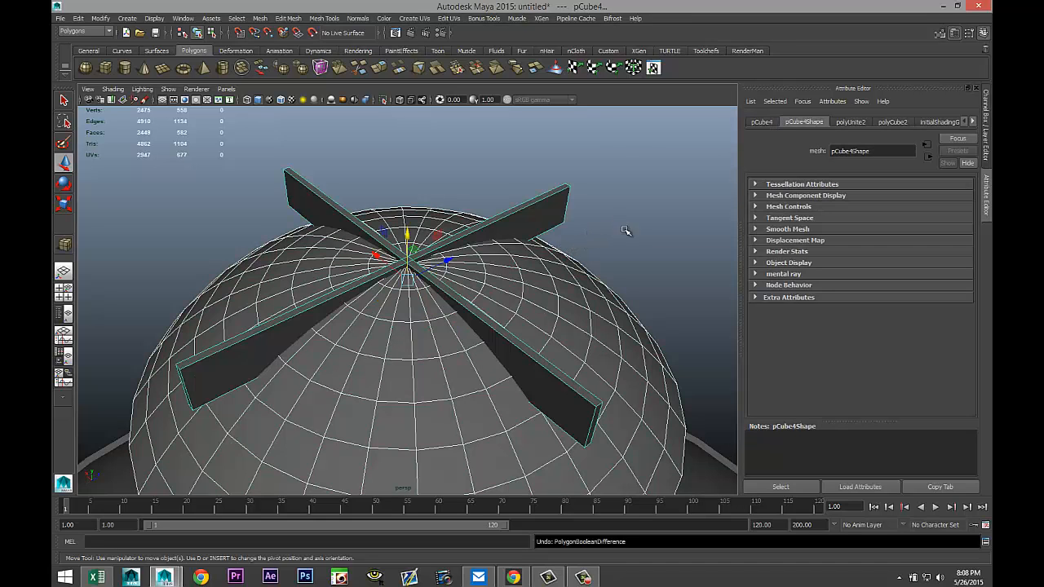
Raise the cross above the half sphere and separate it into two individual bars.
click(627, 223)
click(439, 247)
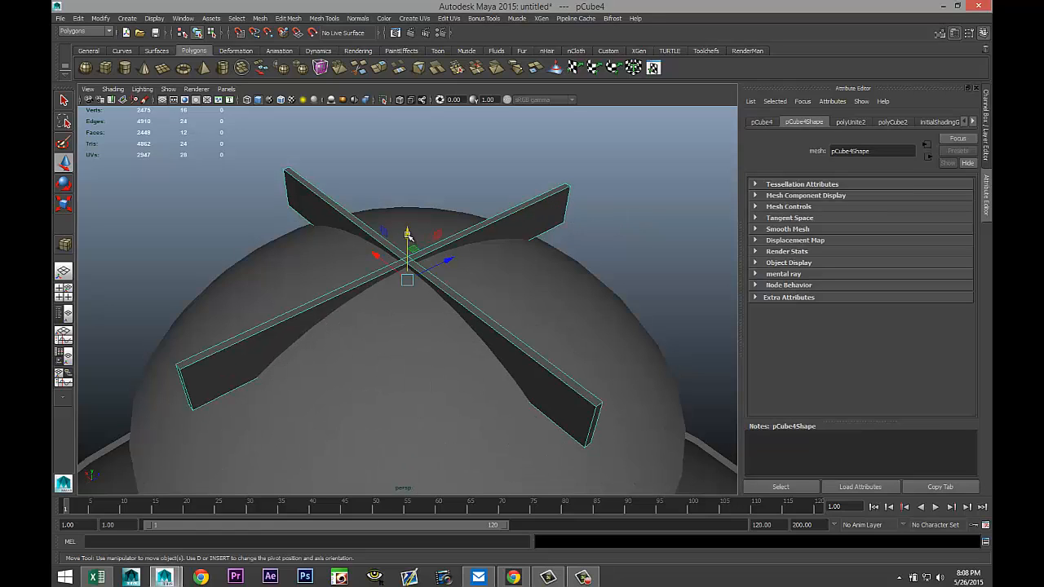
drag(408, 235, 408, 161)
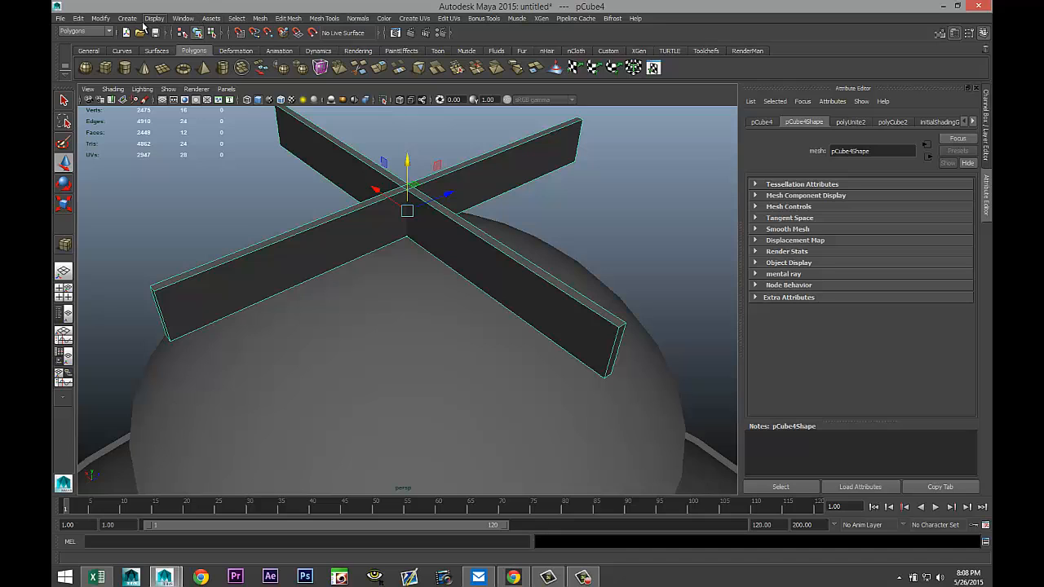
click(262, 19)
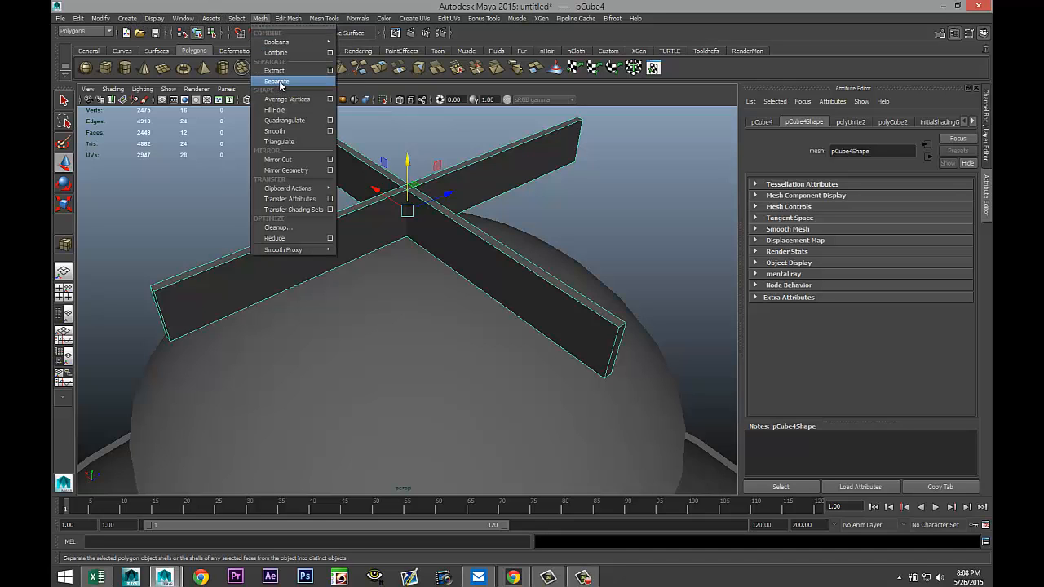
click(277, 82)
click(332, 229)
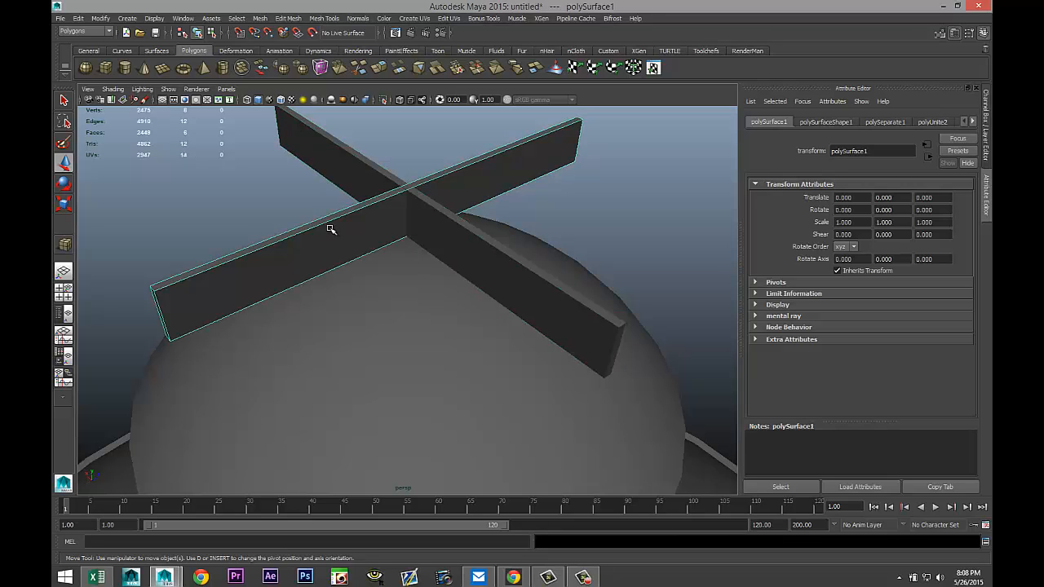
key(Delete)
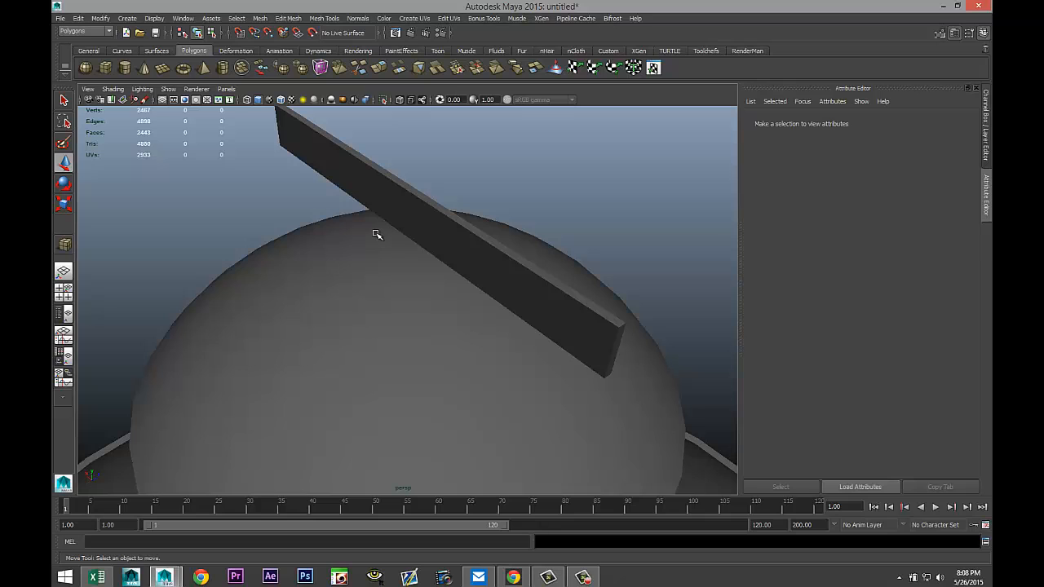
key(ctrl+z)
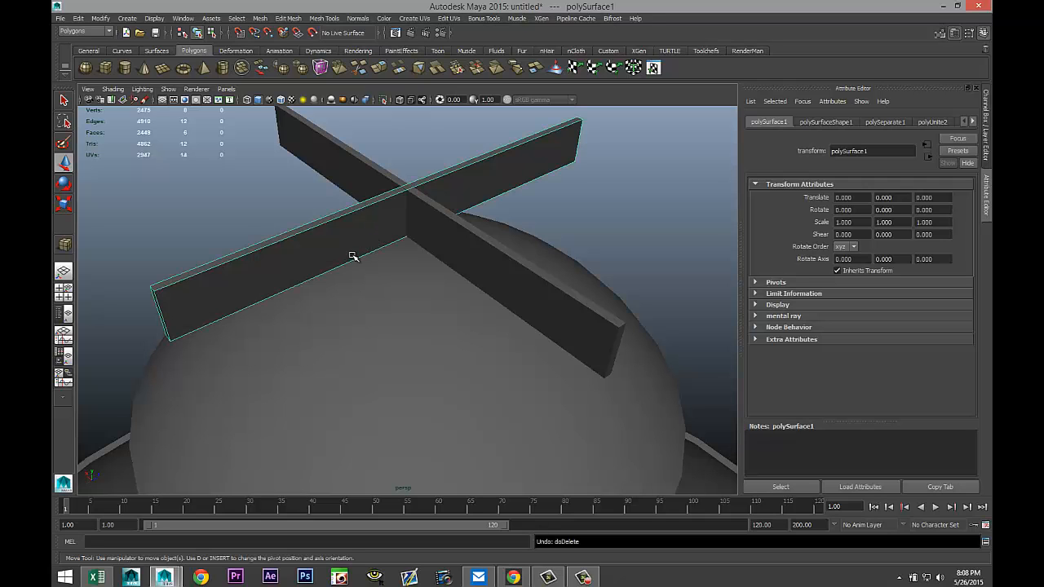
Move one bar far aside along the depth axis and lower the other bar into the top of the half sphere.
scroll(343, 254, down, 5)
drag(173, 195, 54, 314)
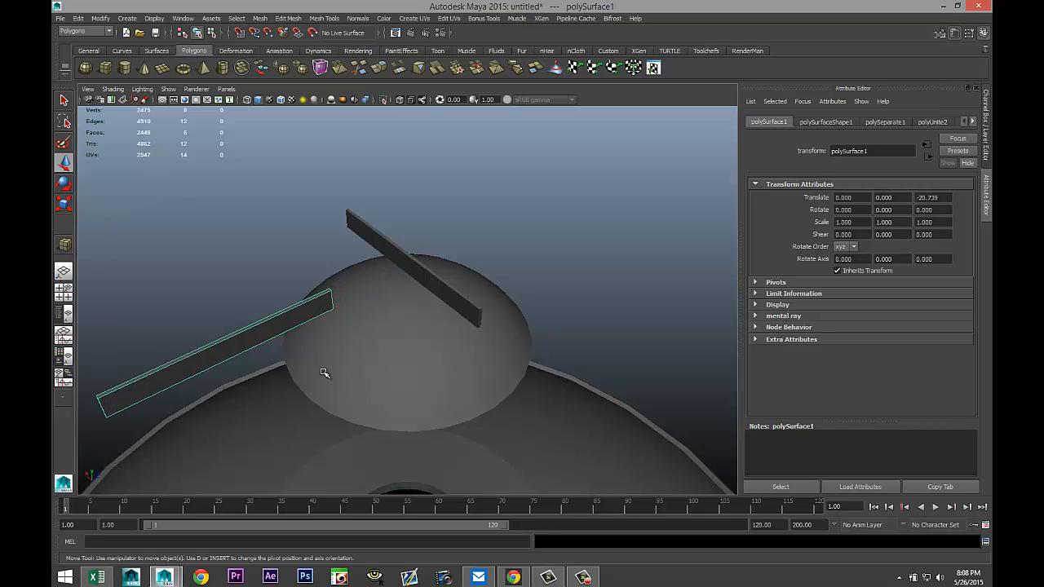
click(504, 373)
click(376, 236)
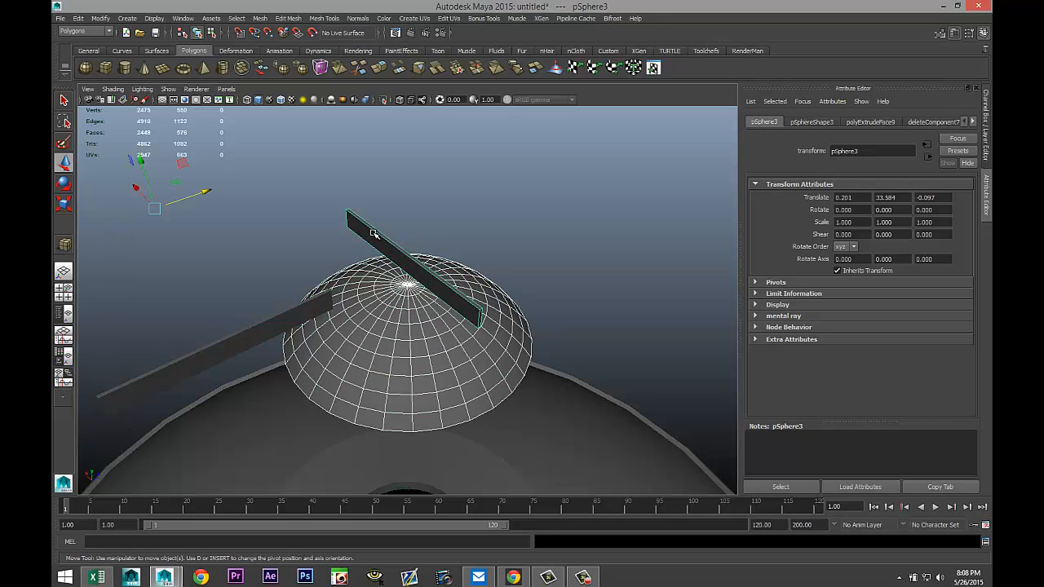
alt+drag(546, 334, 189, 261)
click(564, 287)
click(464, 273)
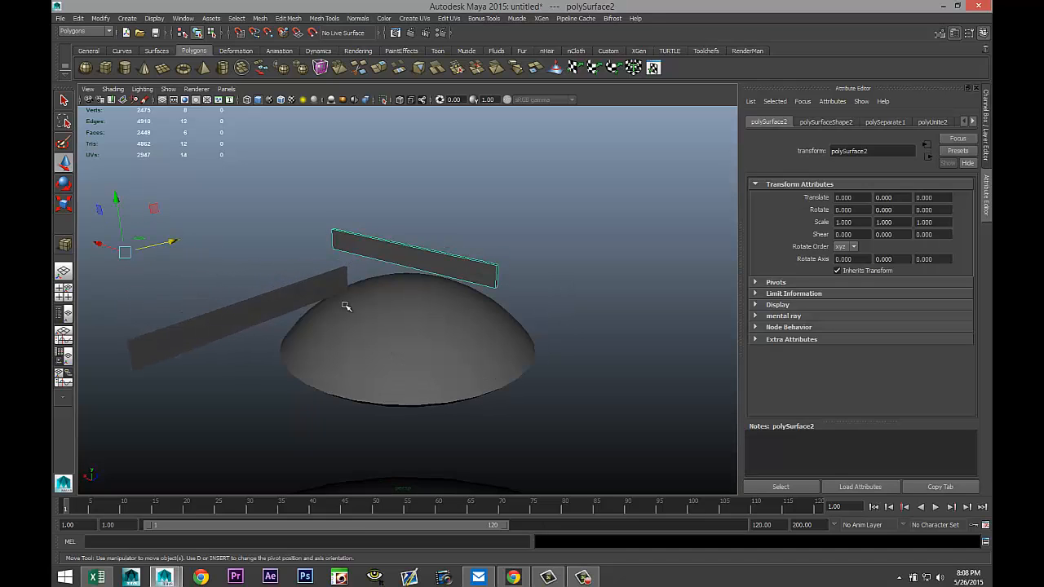
drag(120, 199, 135, 230)
Select the half sphere and the lowered bar and subtract the bar with a Boolean Difference.
click(445, 373)
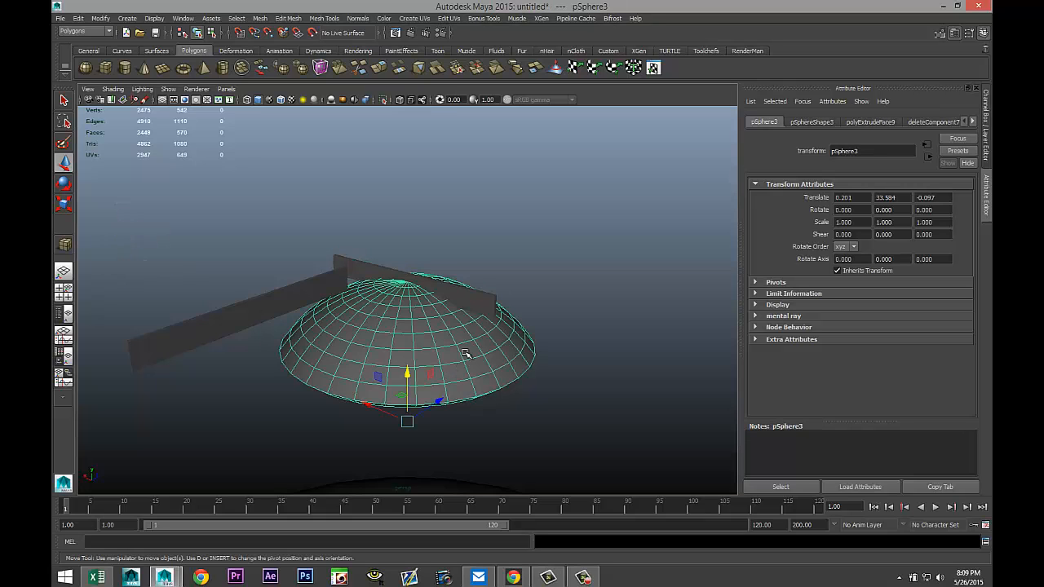
click(484, 302)
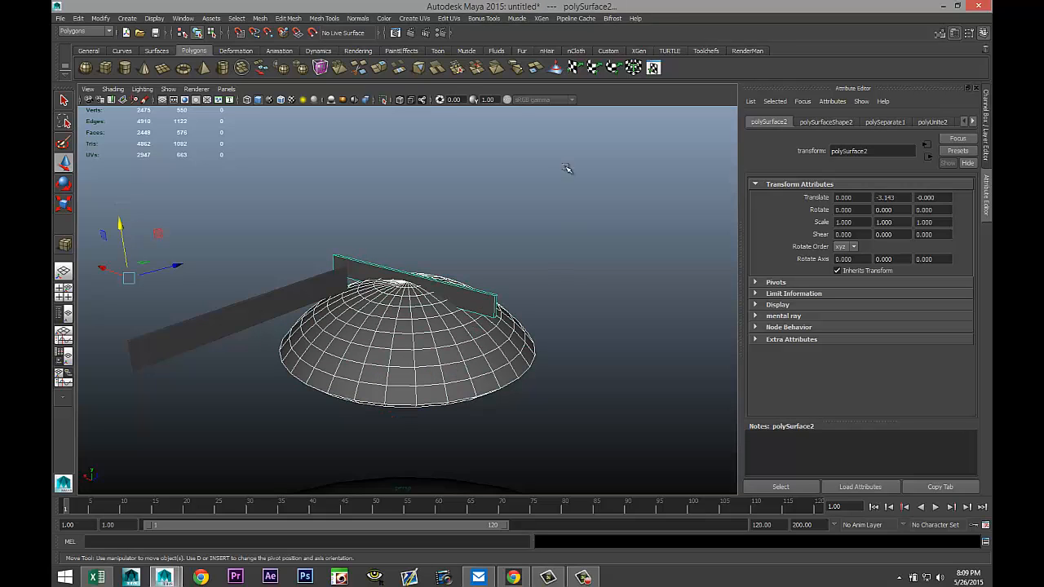
click(261, 19)
mouse_move(318, 42)
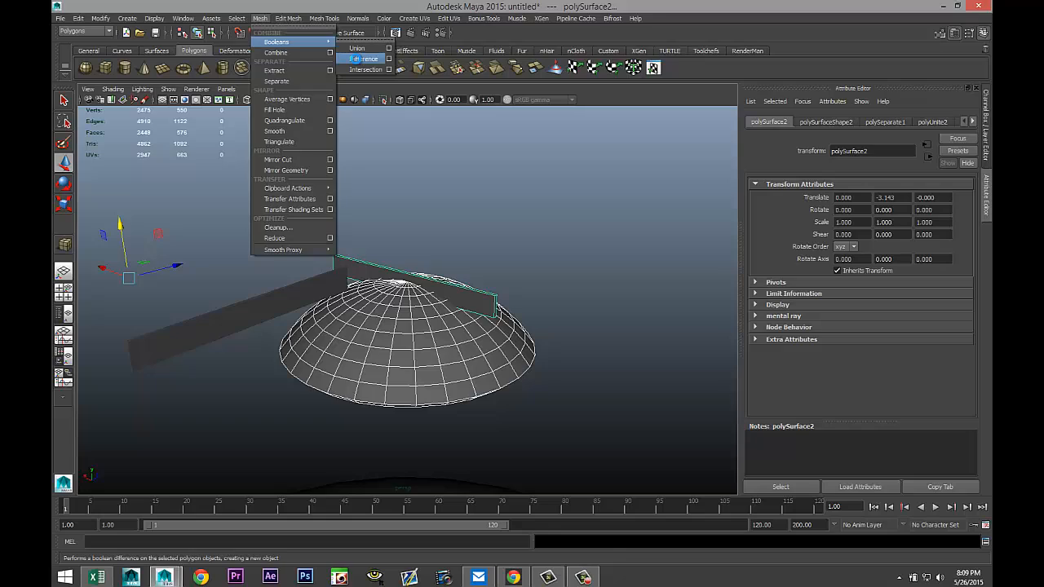
click(362, 59)
alt+drag(513, 258, 445, 275)
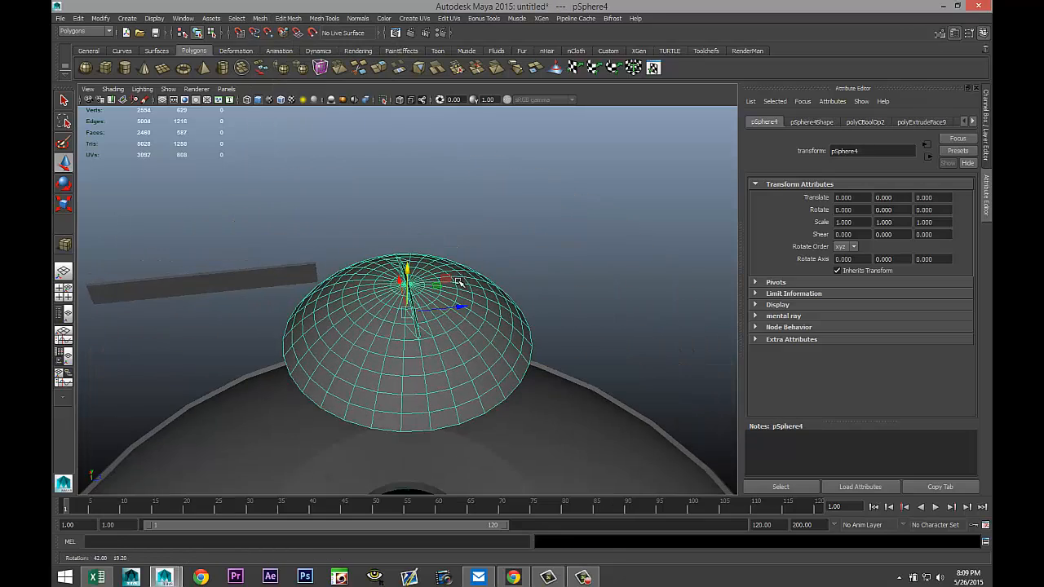
Bring the set-aside bar back over the half sphere and lower it toward the cap's top.
click(256, 277)
drag(157, 161, 310, 212)
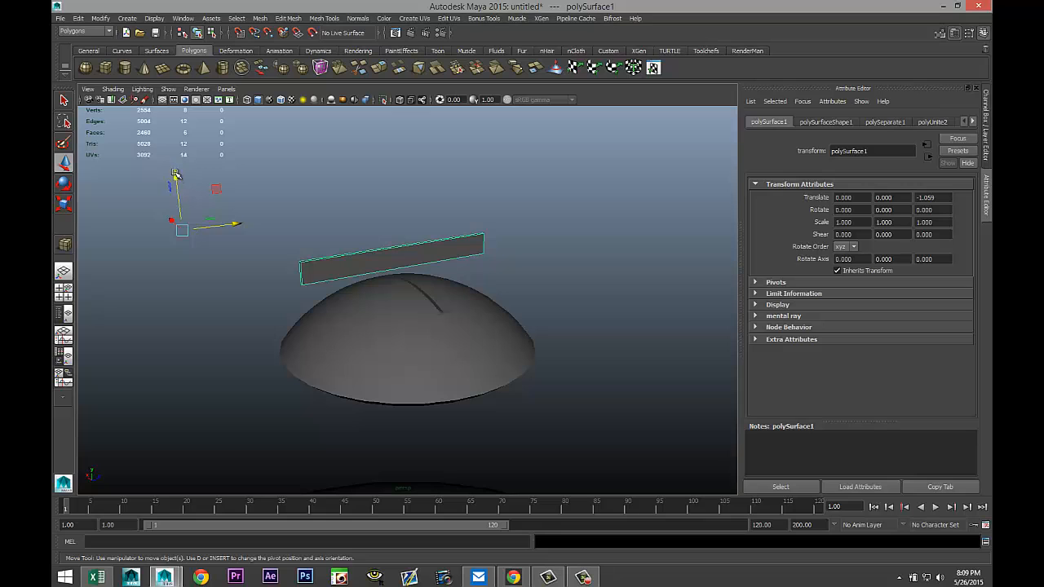
drag(174, 174, 181, 194)
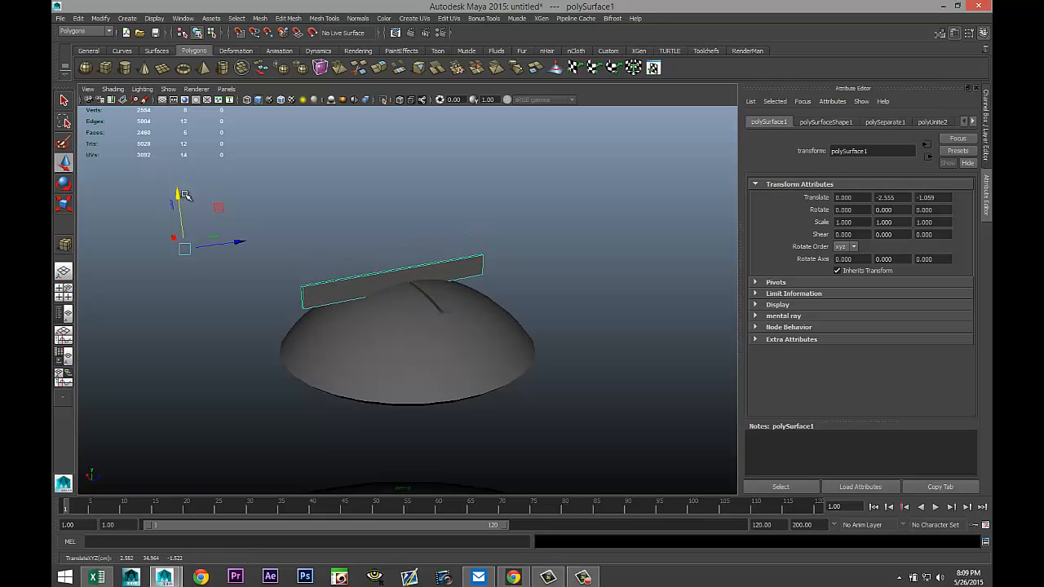
alt+drag(281, 265, 251, 256)
drag(248, 200, 249, 204)
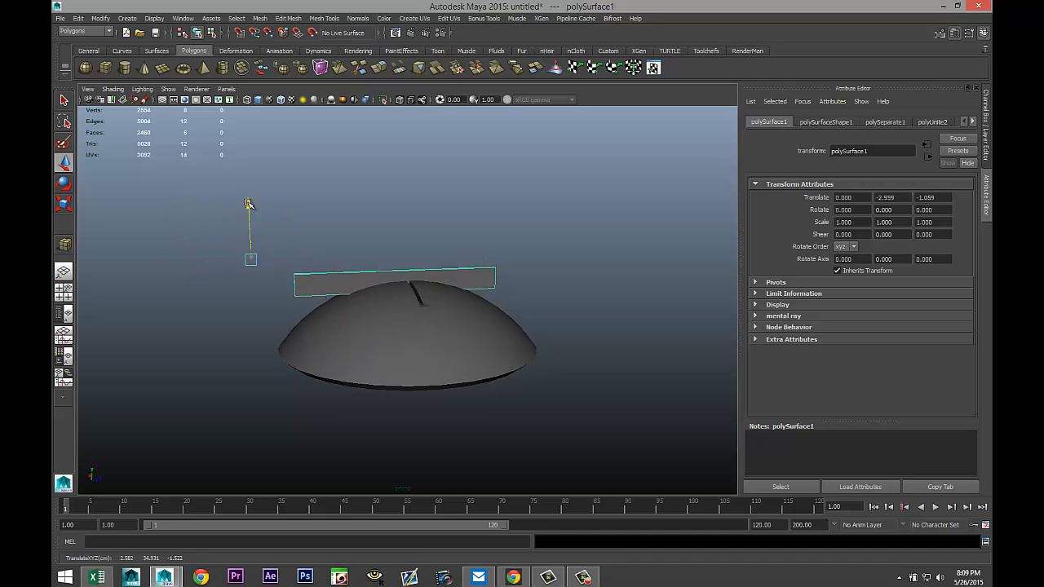
In a maximized front view, lower the bar slightly so it sinks into the top of the cap.
click(64, 290)
key(space)
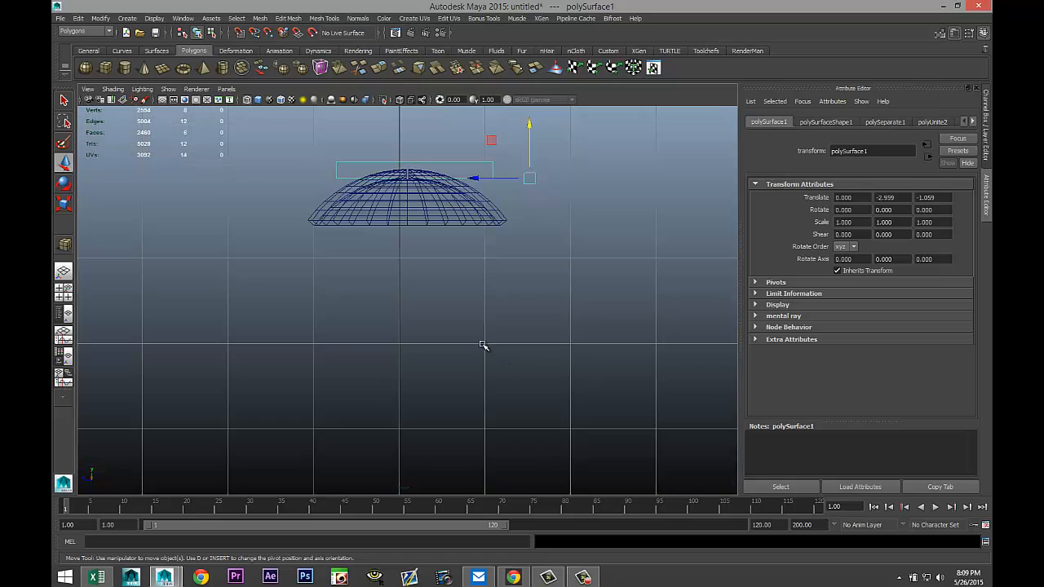
key(f)
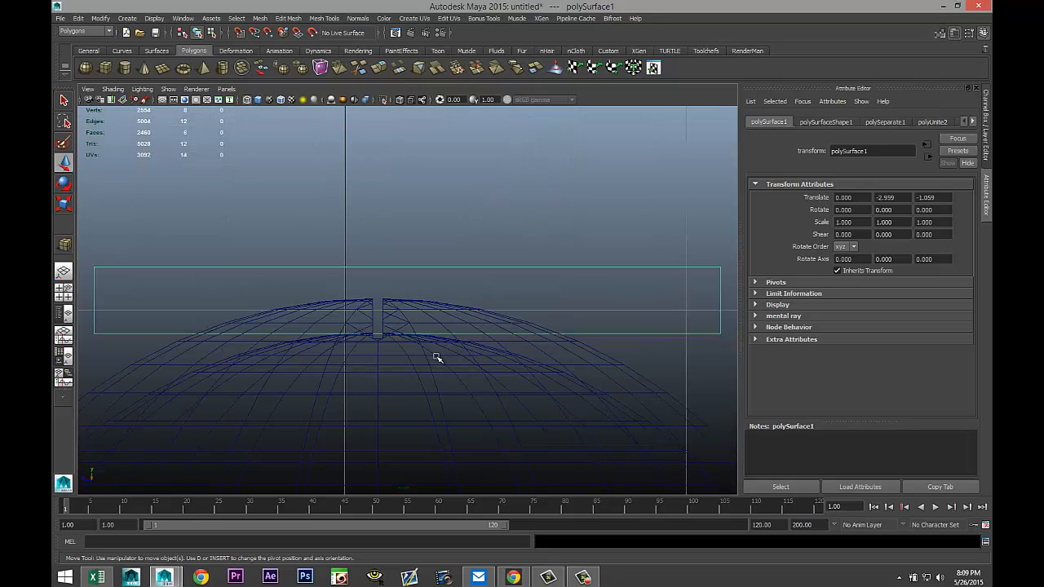
scroll(491, 285, down, 12)
scroll(494, 287, up, 8)
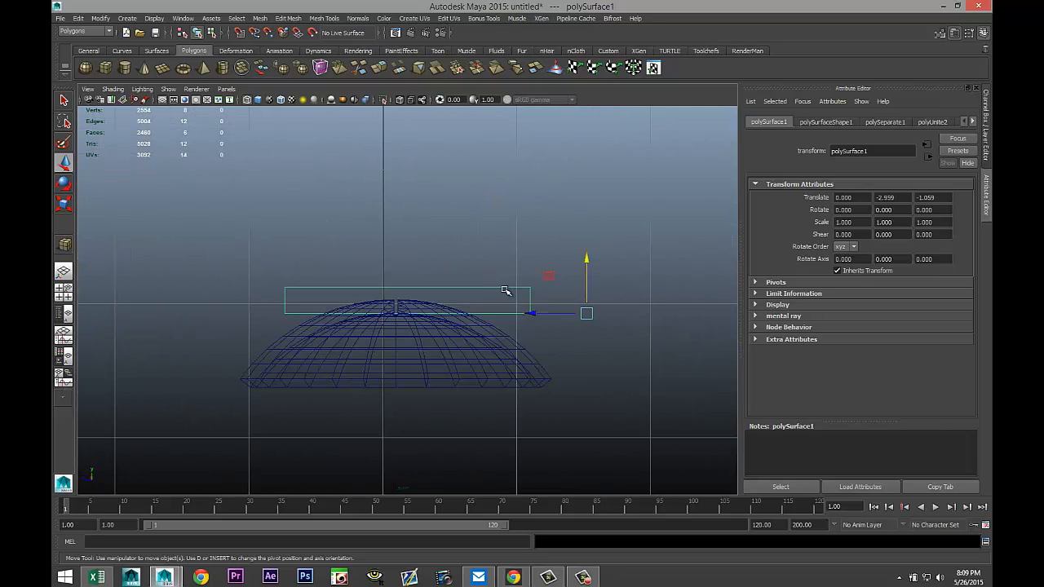
drag(586, 258, 586, 262)
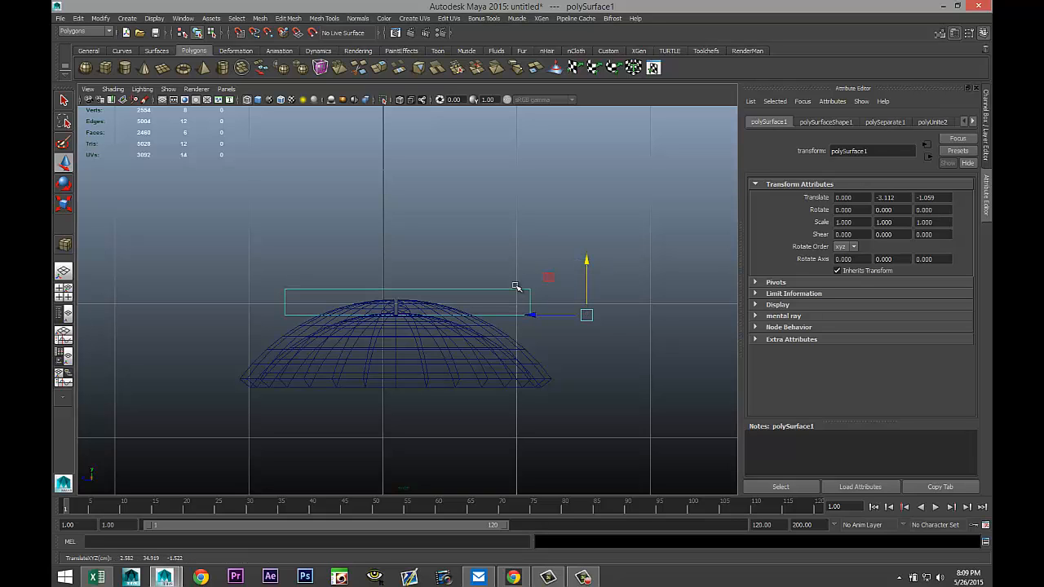
Slide the bar along the depth axis to center it across the cap, crossing the first cut.
click(65, 295)
key(space)
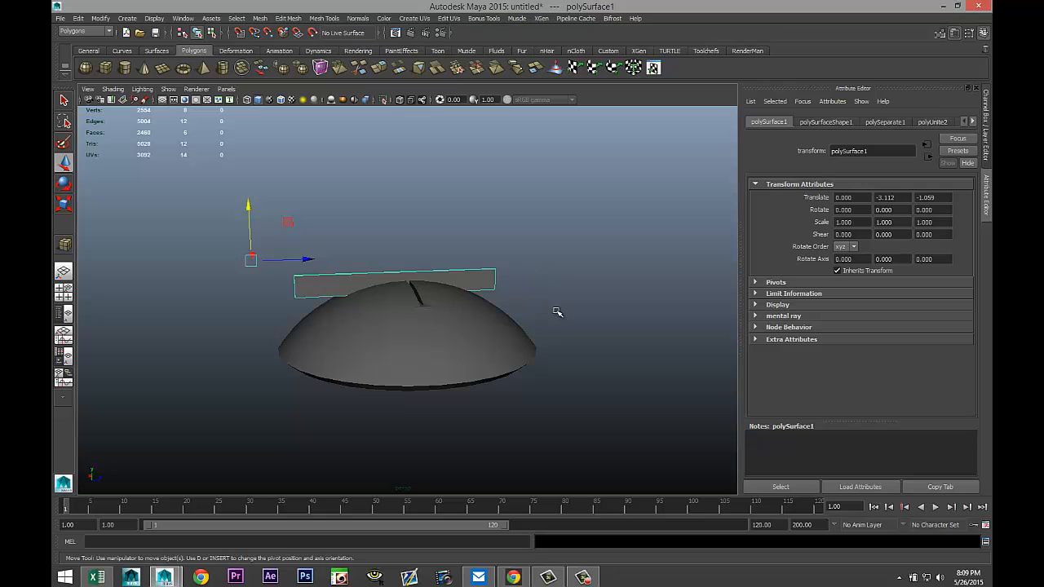
alt+drag(557, 311, 517, 345)
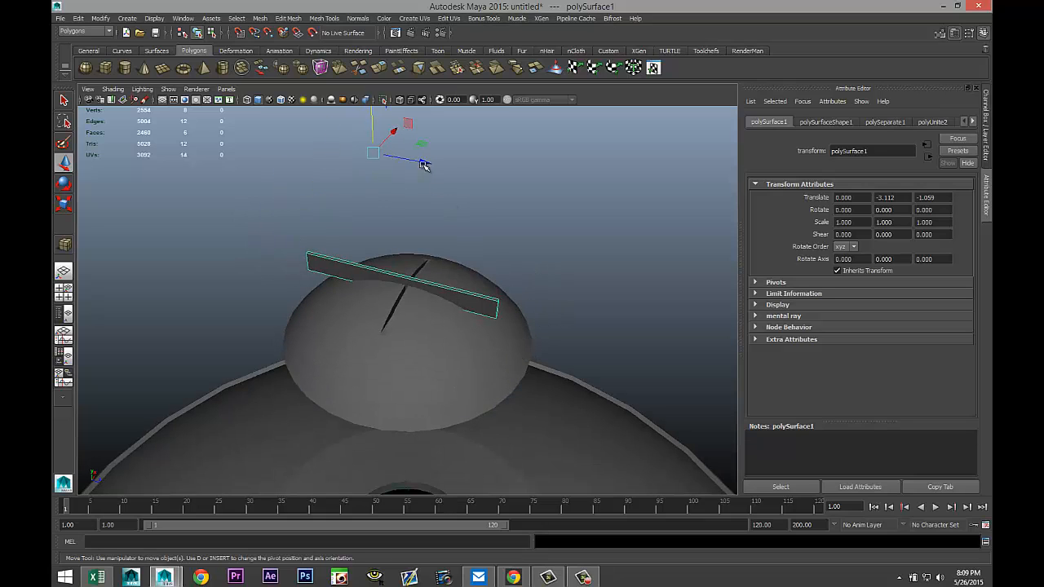
drag(423, 165, 434, 178)
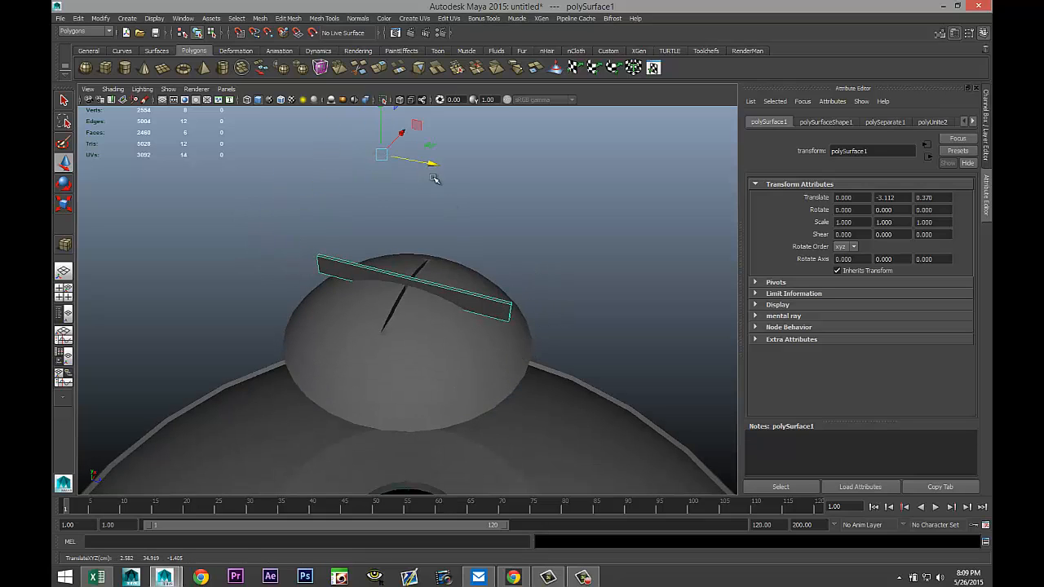
Subtract the second bar from the half sphere with a Boolean Difference to finish the cross-shaped groove.
click(472, 387)
shift+click(498, 314)
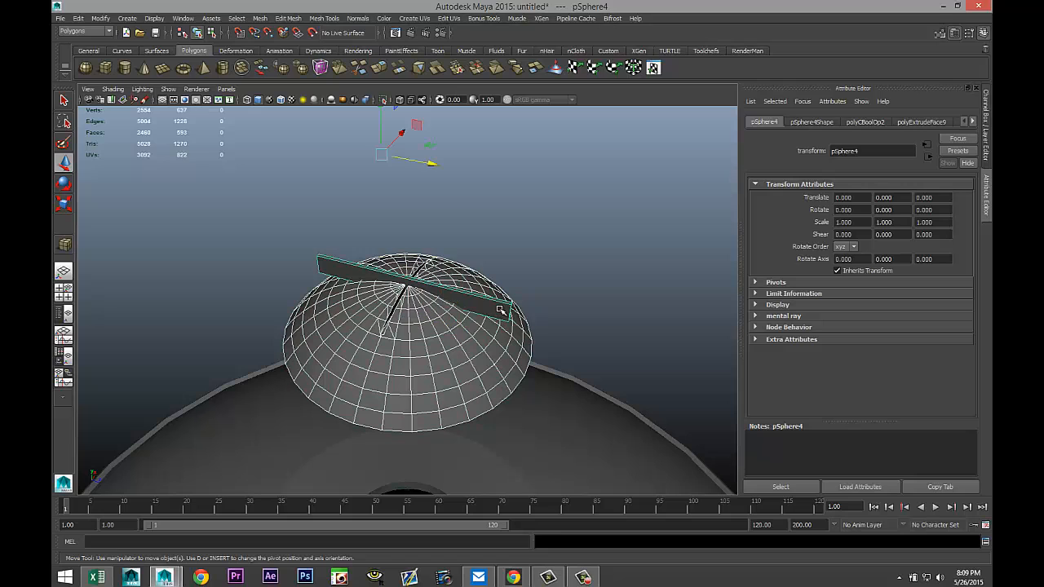
click(259, 18)
mouse_move(318, 41)
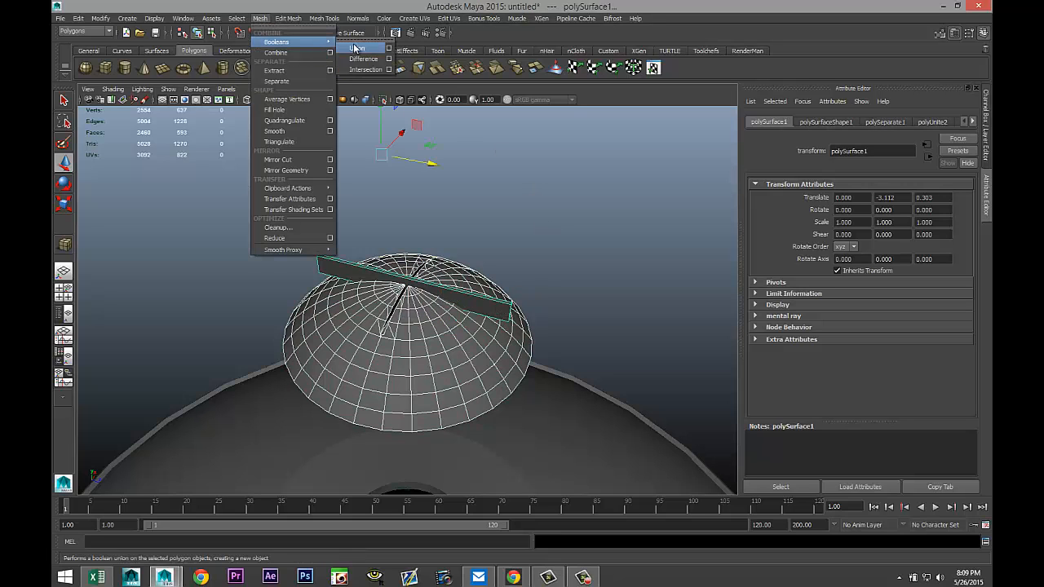
click(361, 53)
click(513, 244)
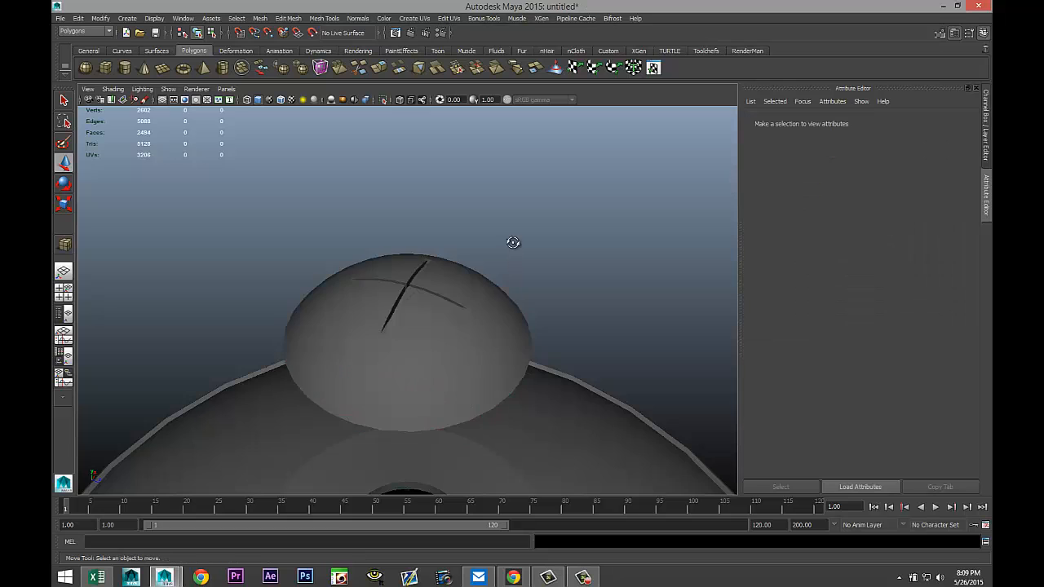
Select the grooved half sphere and raise it slightly in the front view to seat it on the hat.
alt+drag(513, 242, 572, 244)
alt+middle_drag(549, 262, 551, 229)
alt+drag(552, 229, 530, 302)
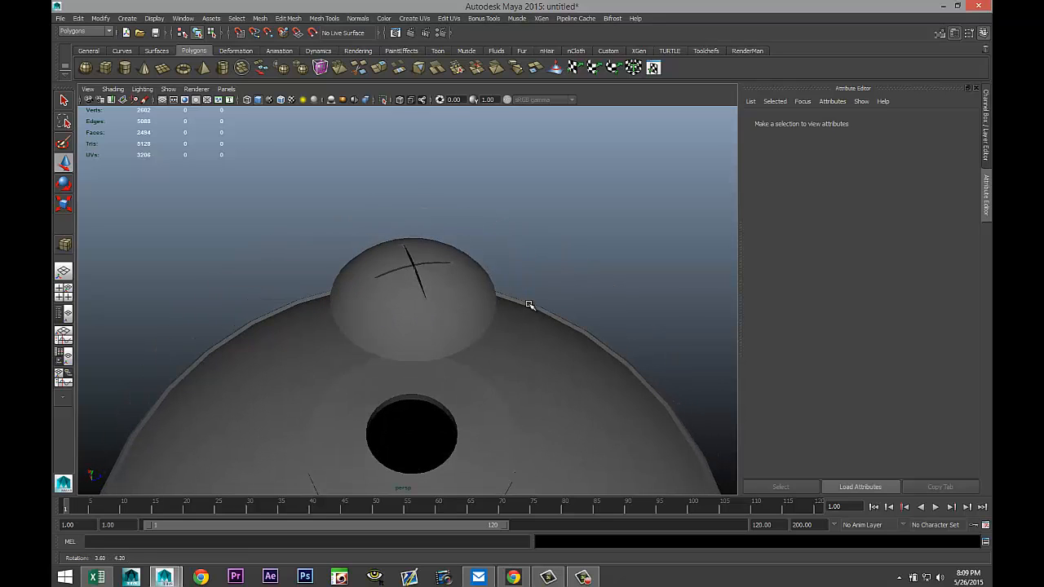
click(424, 299)
drag(414, 243, 438, 413)
click(65, 296)
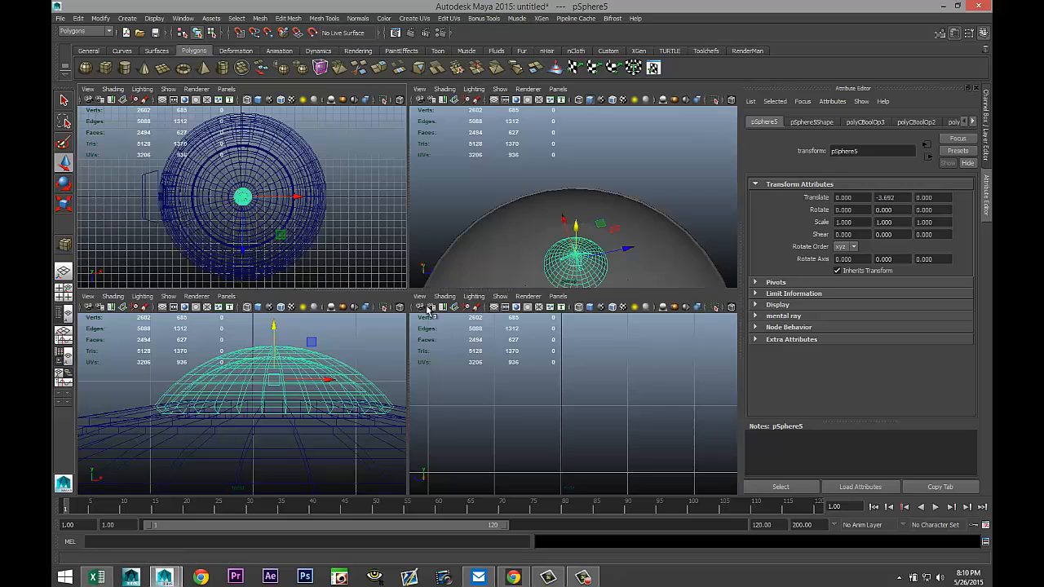
key(space)
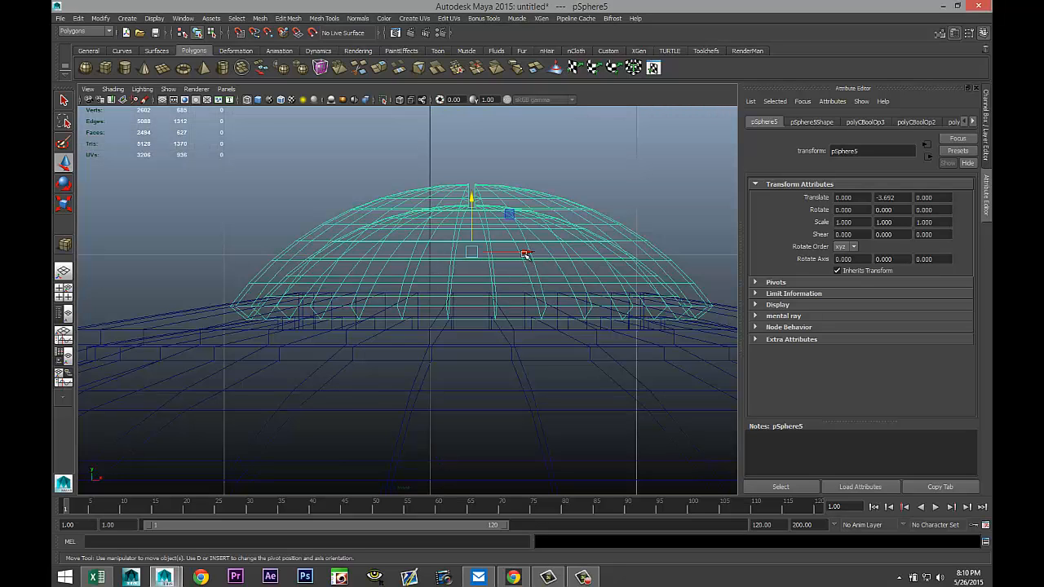
mouse_move(473, 198)
mouse_down()
mouse_move(485, 172)
mouse_move(481, 193)
mouse_move(472, 146)
mouse_move(473, 195)
mouse_up()
click(541, 240)
click(473, 196)
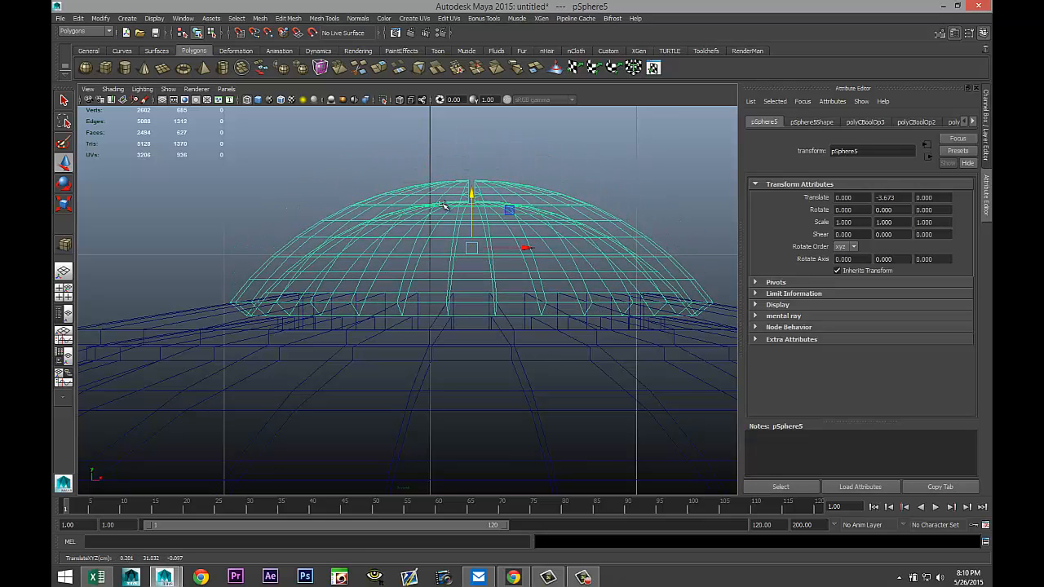
Create a thin polygon cylinder beside the hat, about 0.48 in radius and 29 units tall.
key(space)
key(space)
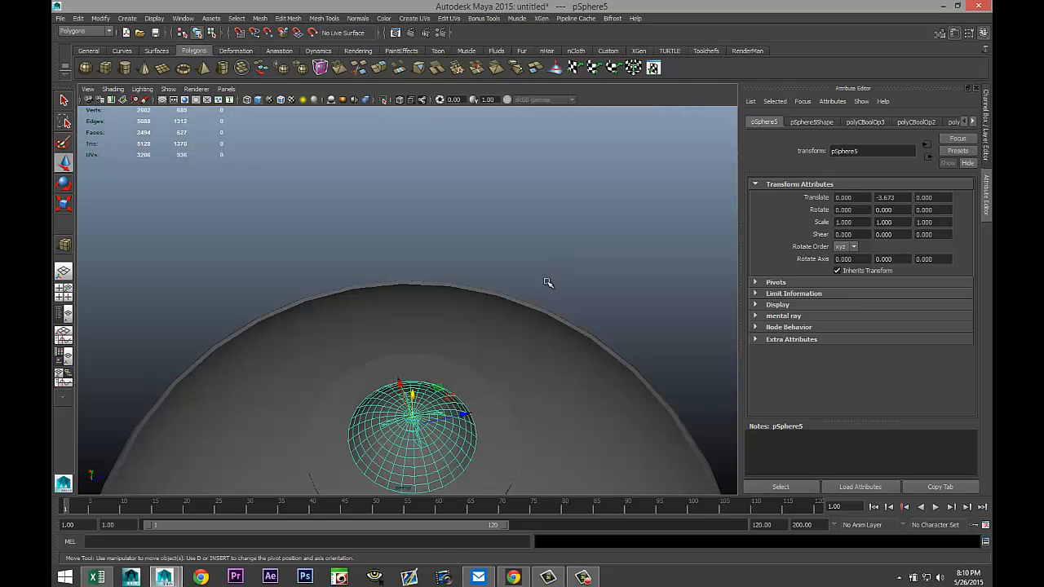
mouse_move(547, 307)
alt+mouse_down()
mouse_move(557, 280)
mouse_move(541, 294)
alt+mouse_up()
alt+middle_drag(534, 271, 544, 72)
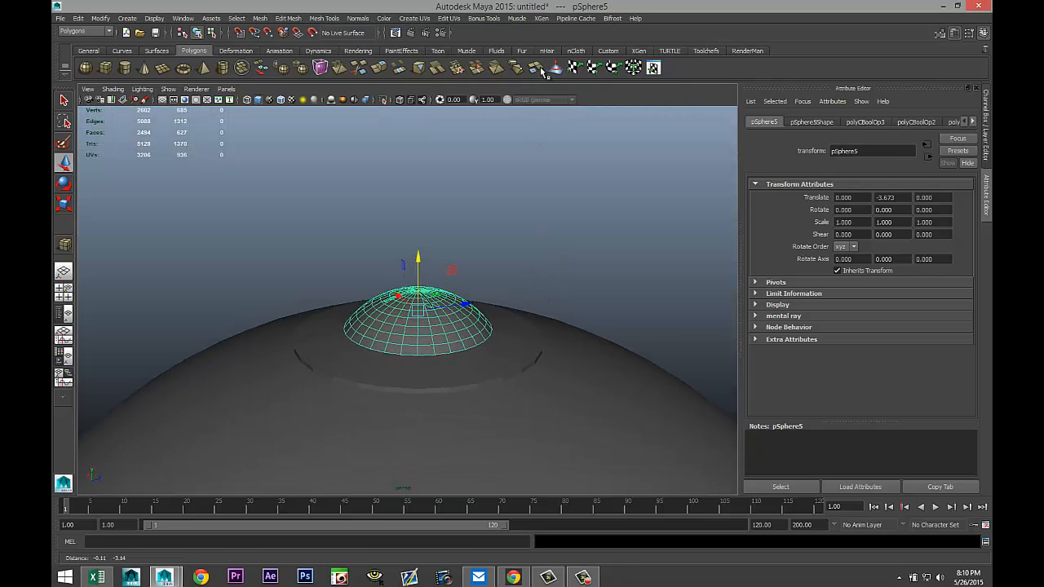
scroll(523, 136, down, 3)
scroll(521, 249, down, 6)
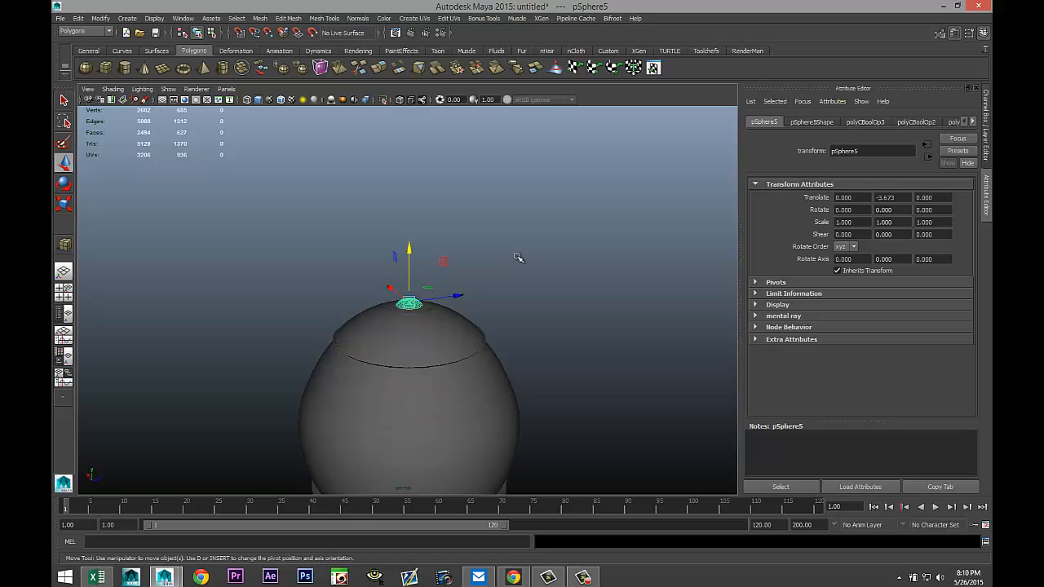
alt+drag(359, 254, 445, 266)
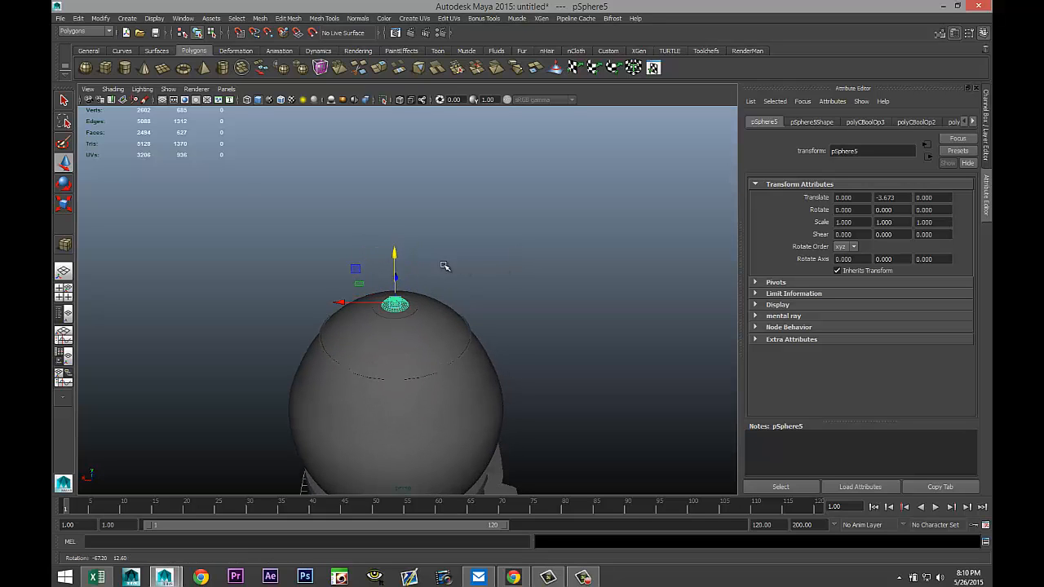
click(125, 67)
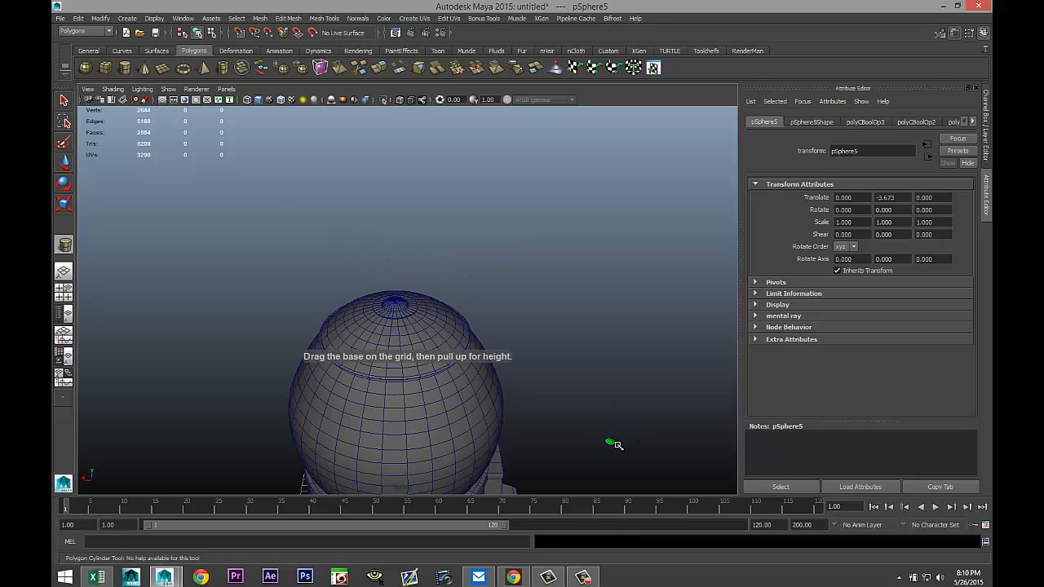
drag(613, 438, 645, 246)
Set the new cylinder's subdivisions axis to 30 in its construction history.
click(837, 123)
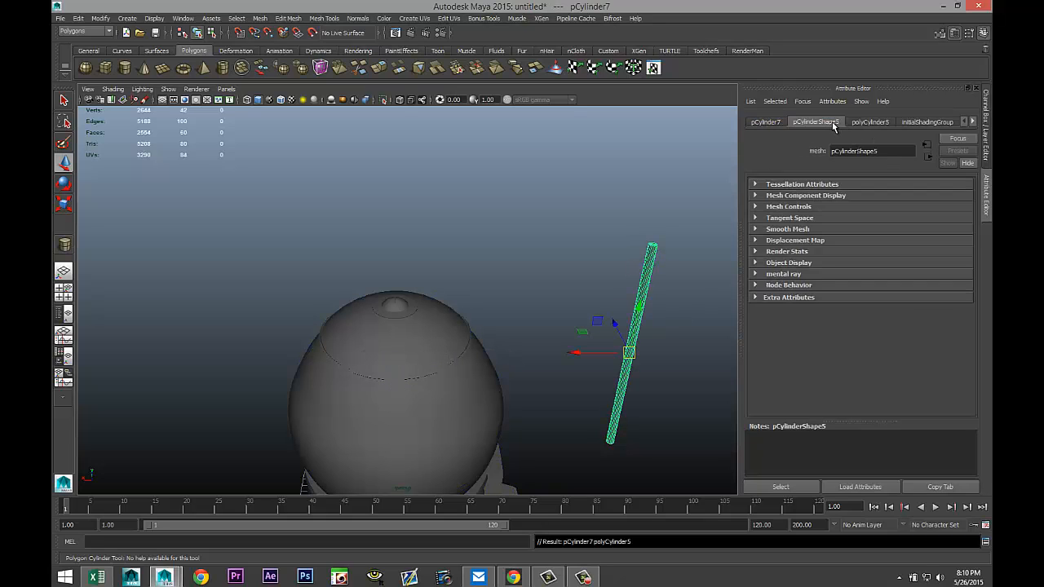
click(859, 127)
double_click(849, 233)
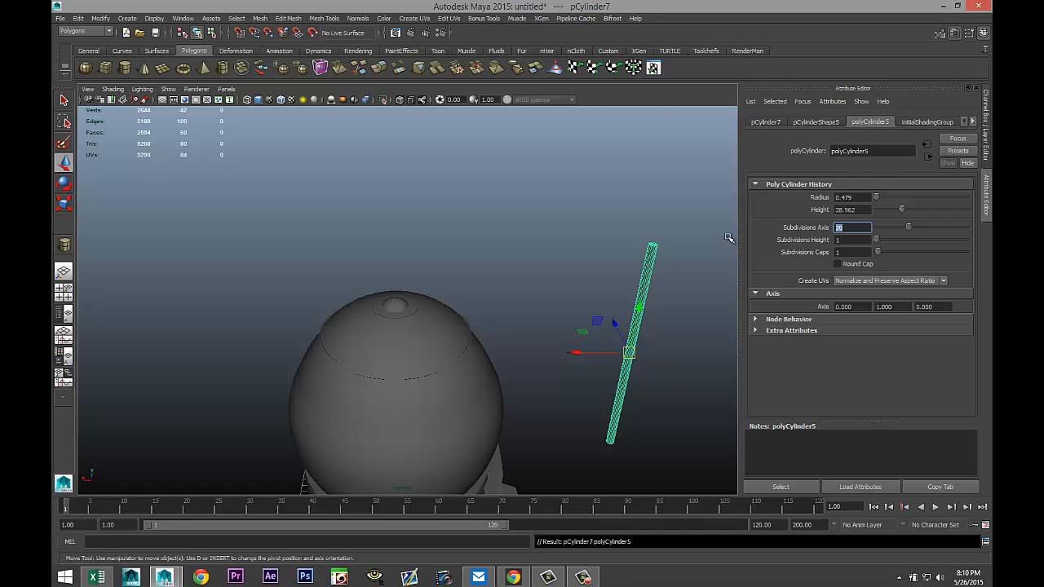
key(Return)
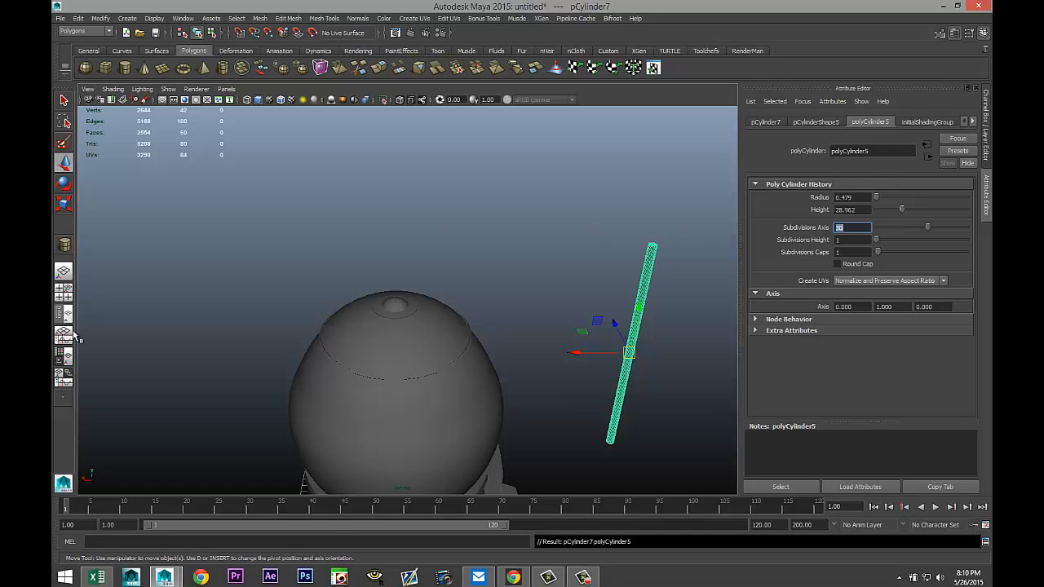
Switch to the top view and frame the new cylinder.
click(65, 291)
key(space)
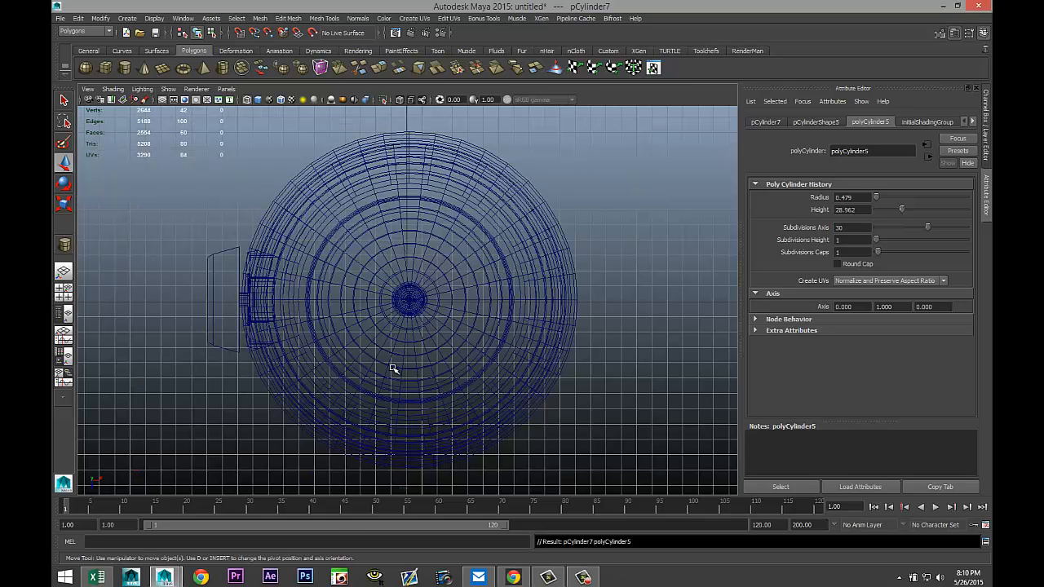
key(f)
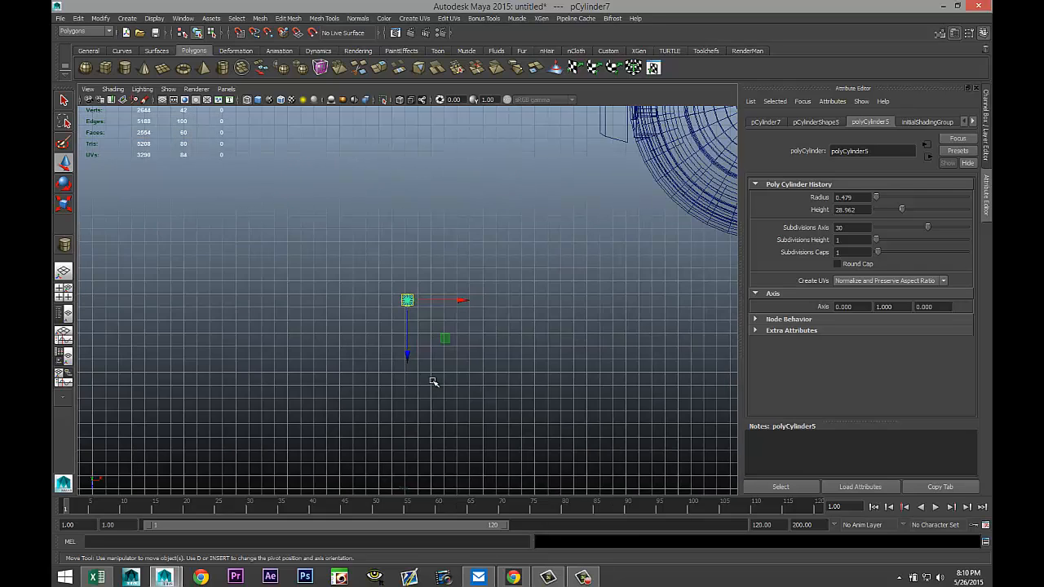
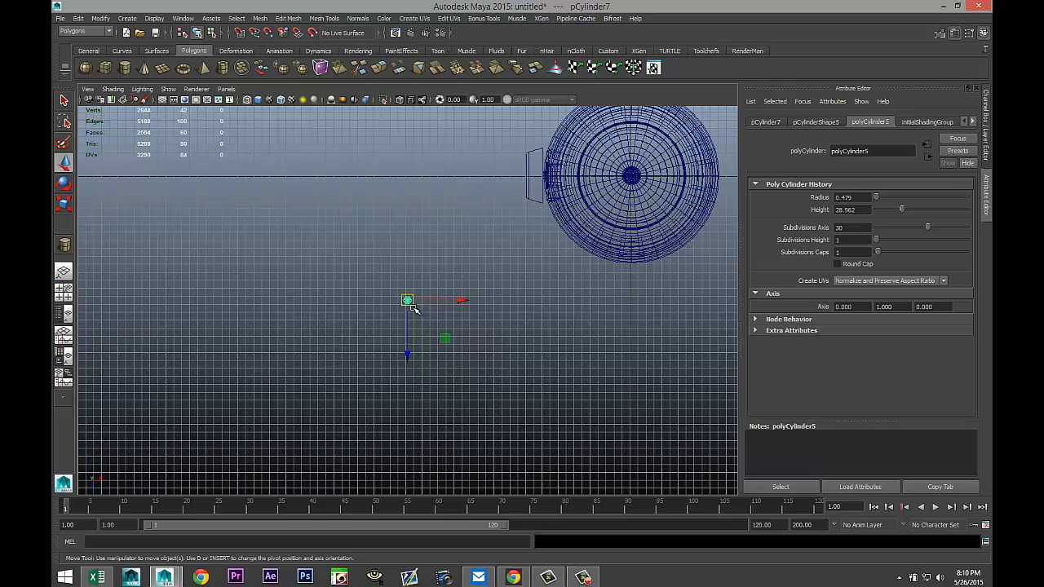
Move the thin cylinder to the center of the hat's rounded cap in the top view.
drag(408, 302, 632, 178)
key(f)
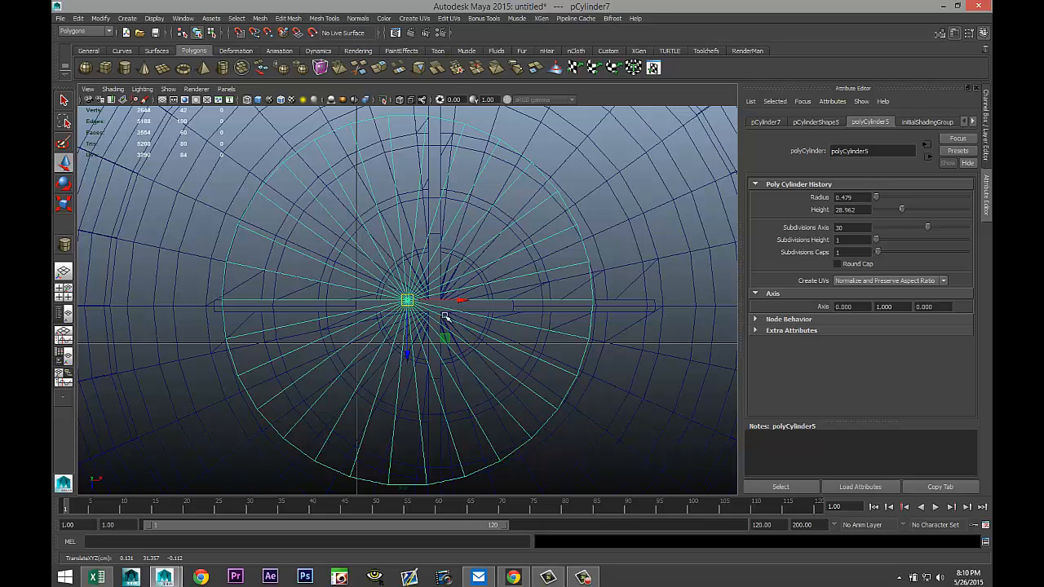
drag(407, 301, 489, 300)
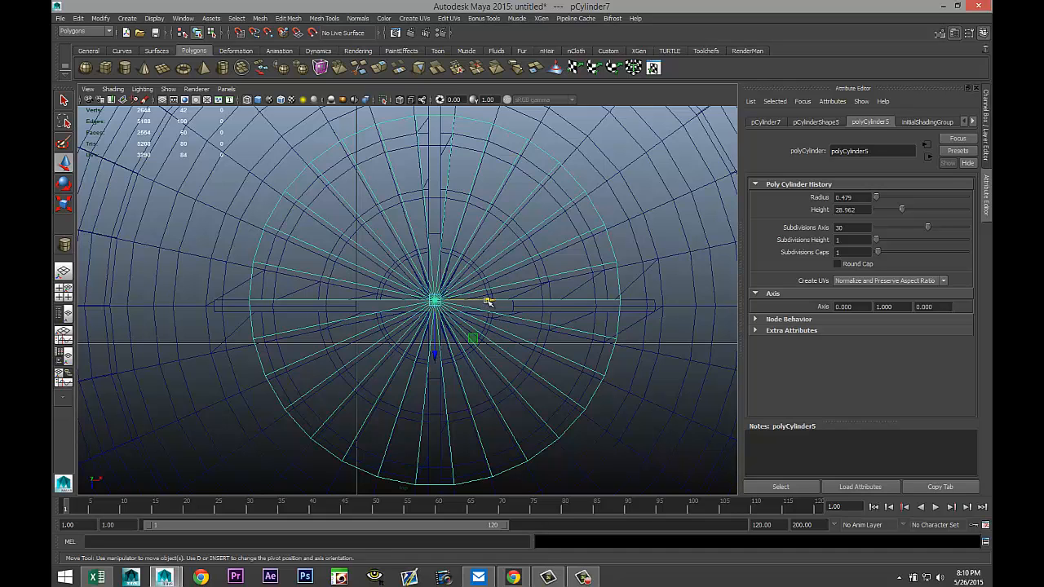
drag(486, 302, 436, 357)
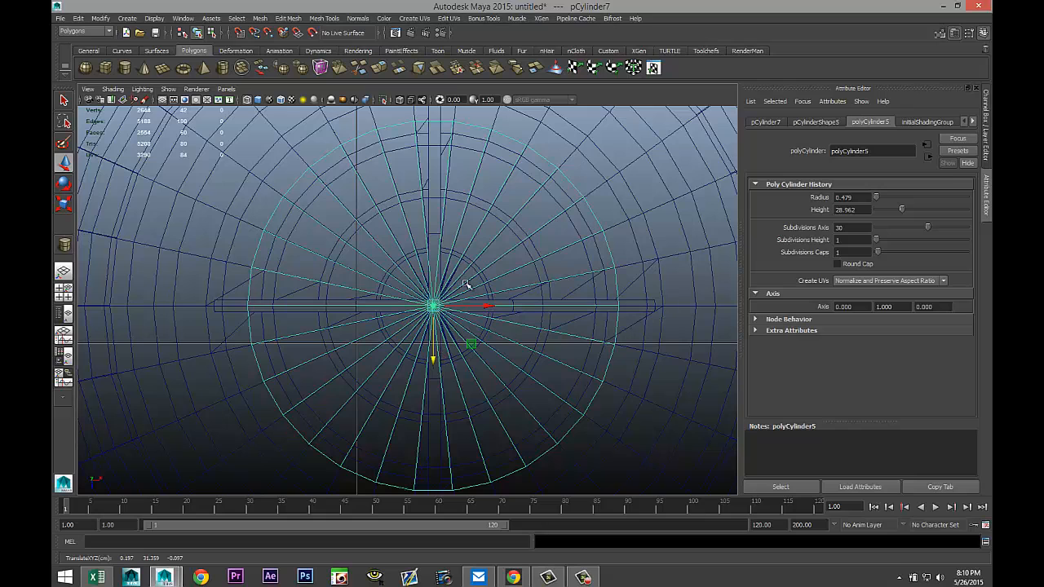
drag(501, 307, 492, 308)
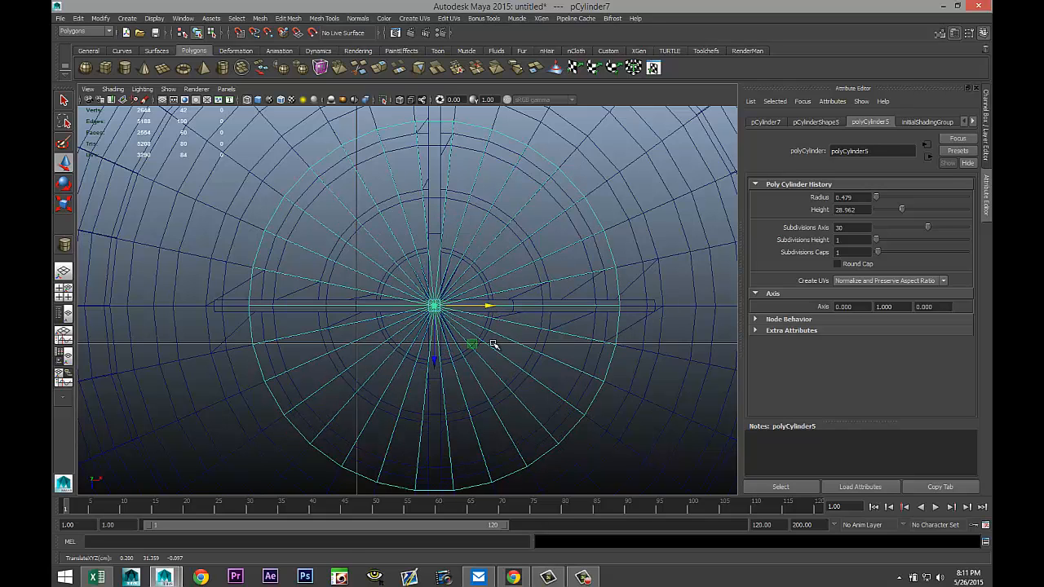
Scale the thin cylinder down uniformly to about 0.75.
scroll(419, 381, down, 5)
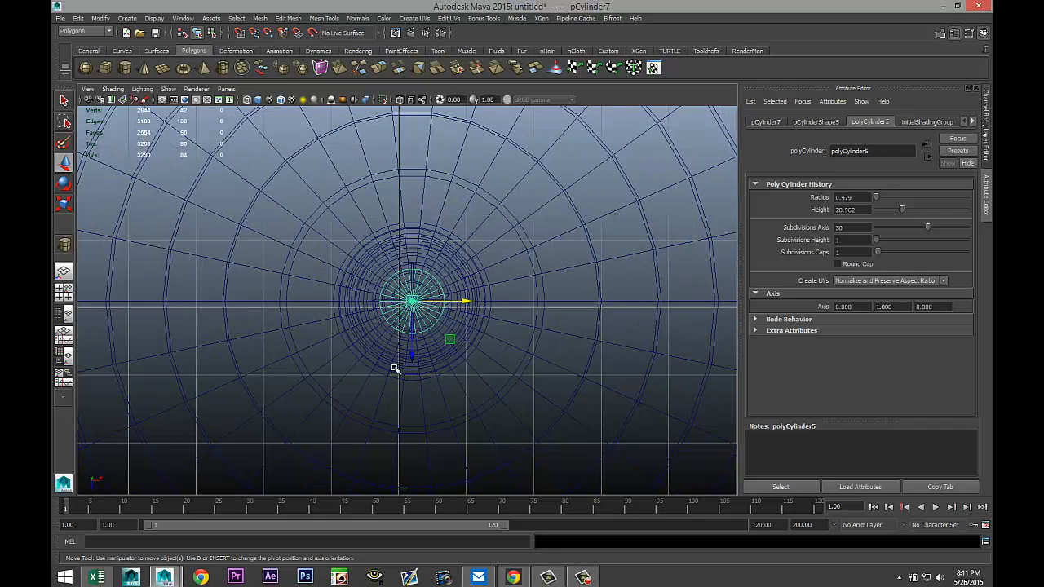
key(r)
drag(413, 302, 229, 273)
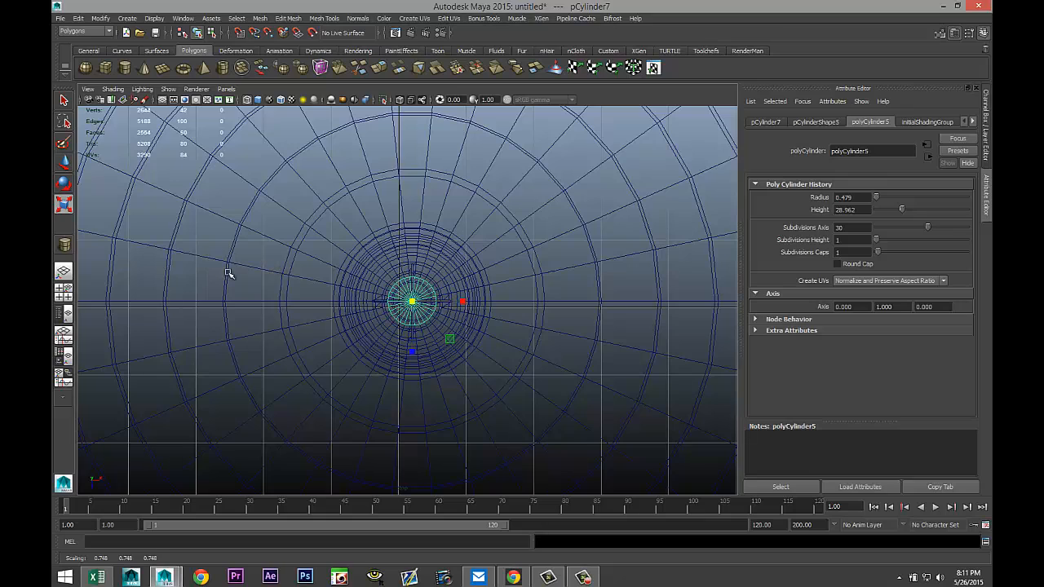
drag(412, 303, 200, 250)
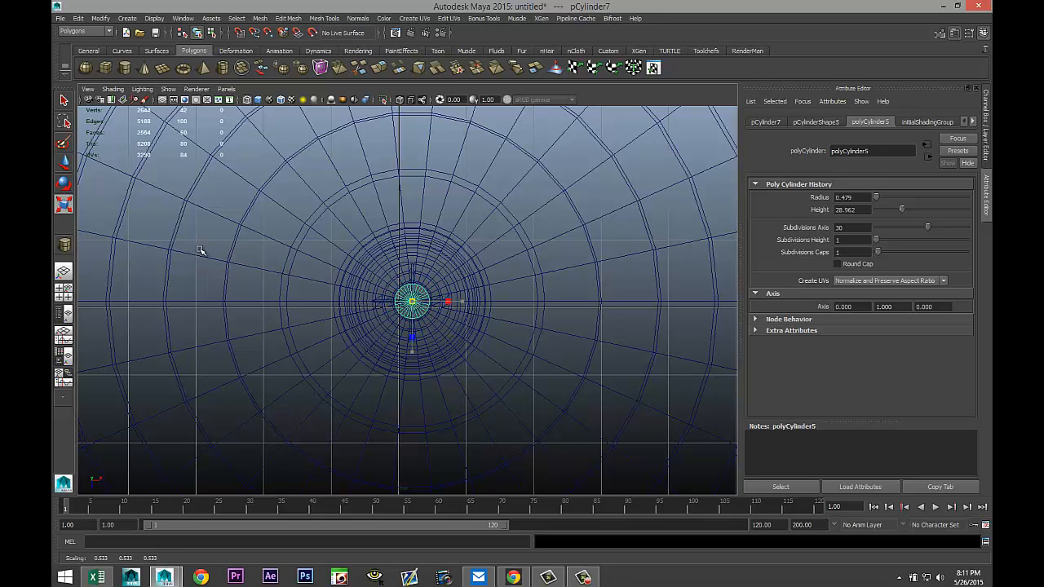
Switch to the front view and move the thin cylinder down so it pierces the top of the globe.
click(63, 292)
key(space)
scroll(528, 416, down, 5)
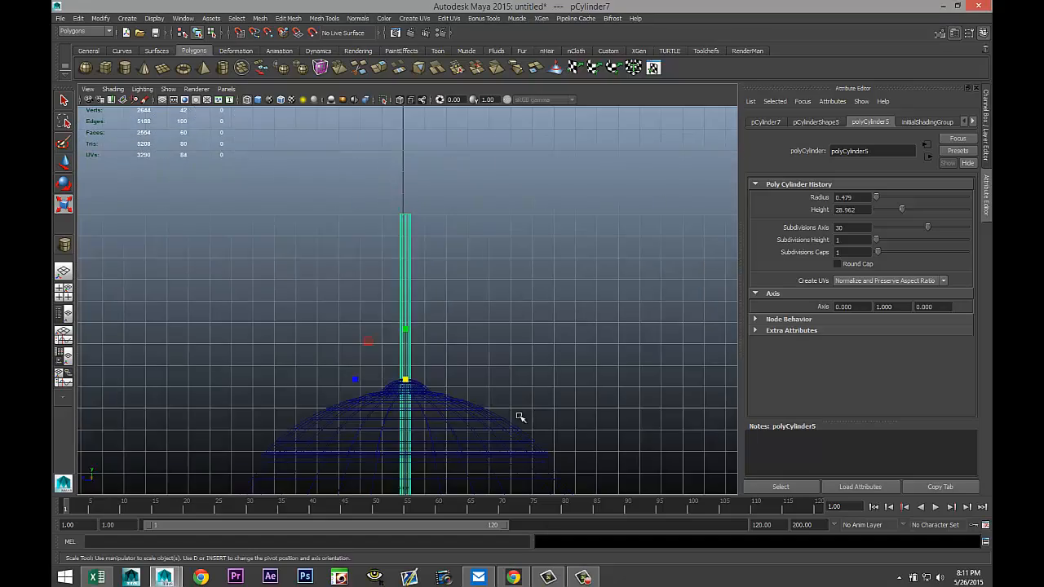
alt+middle_drag(536, 417, 545, 327)
key(w)
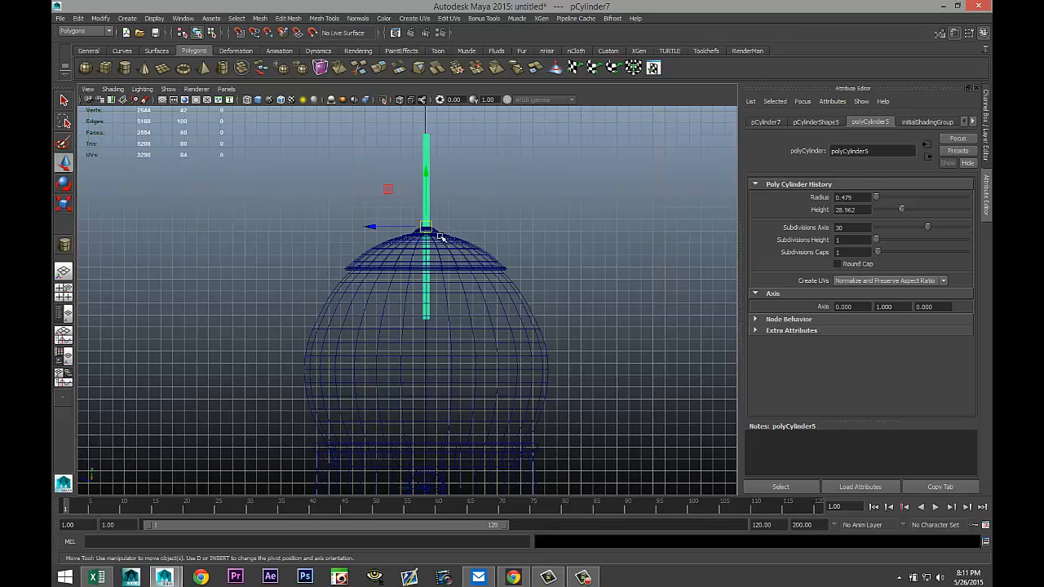
drag(427, 172, 428, 271)
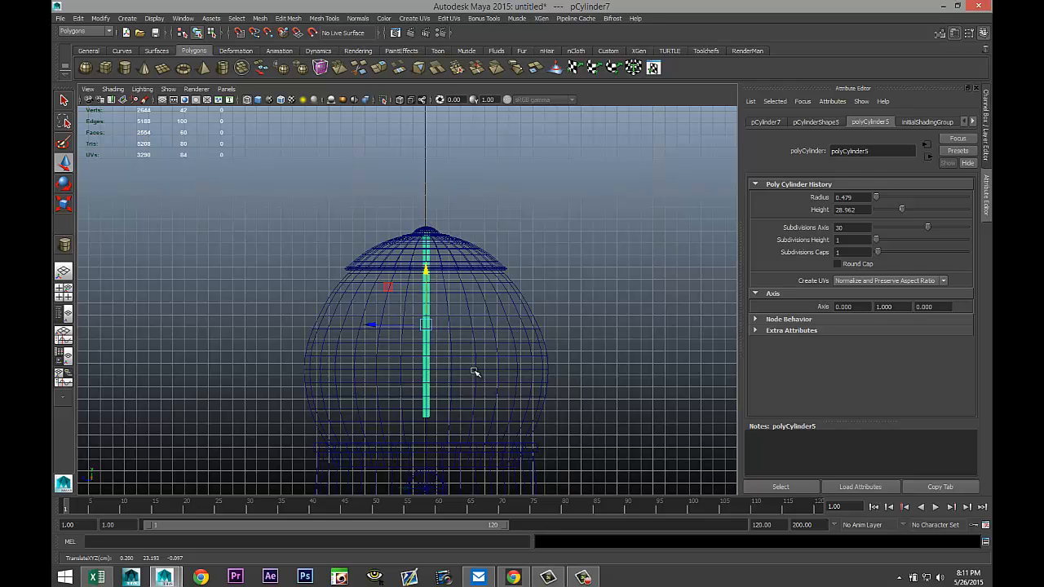
Return to object selection mode and select the thin cylinder in the front view.
alt+middle_drag(545, 387, 534, 245)
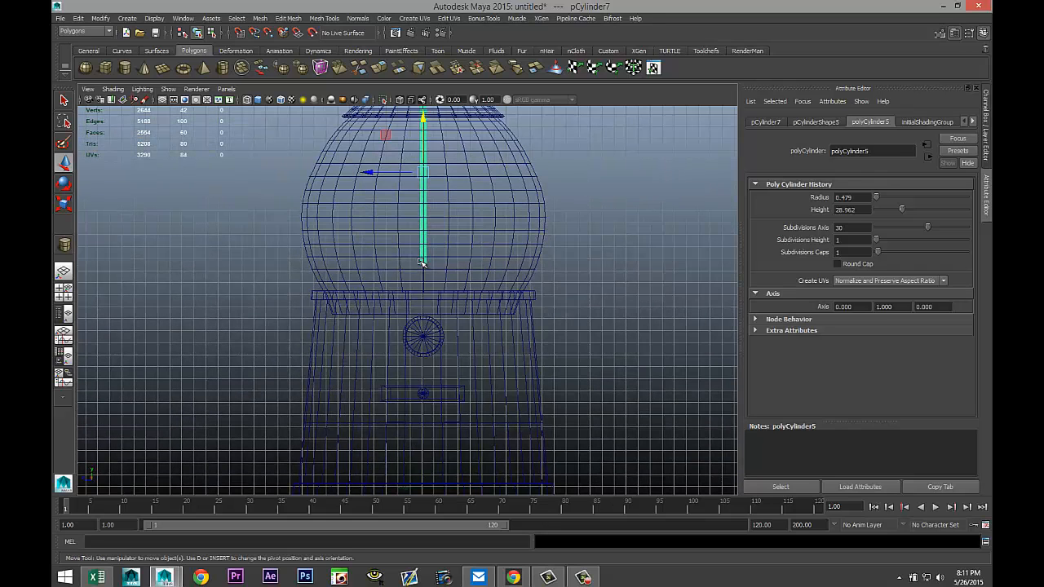
right_drag(420, 263, 372, 261)
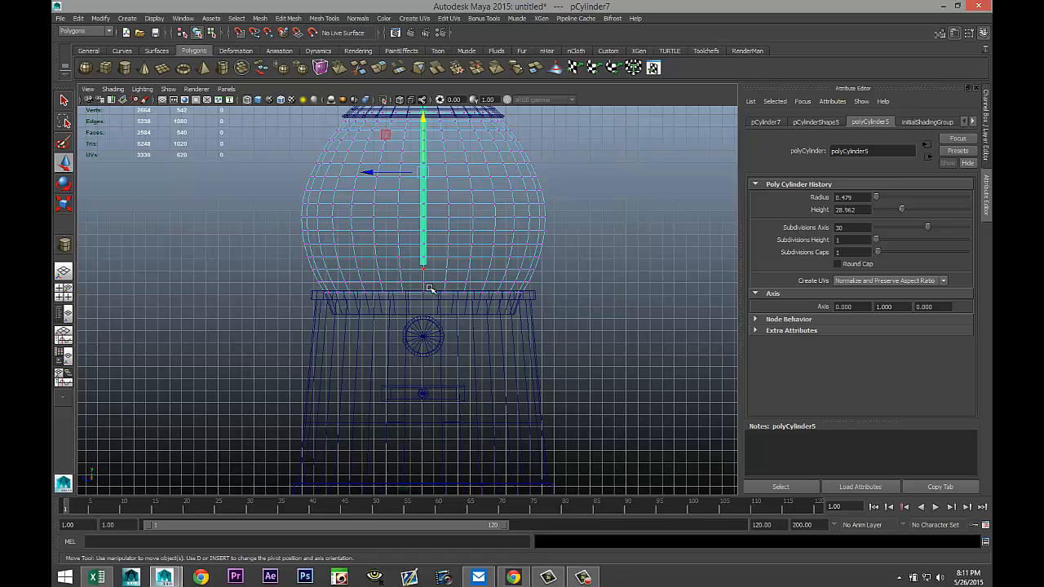
scroll(441, 289, up, 5)
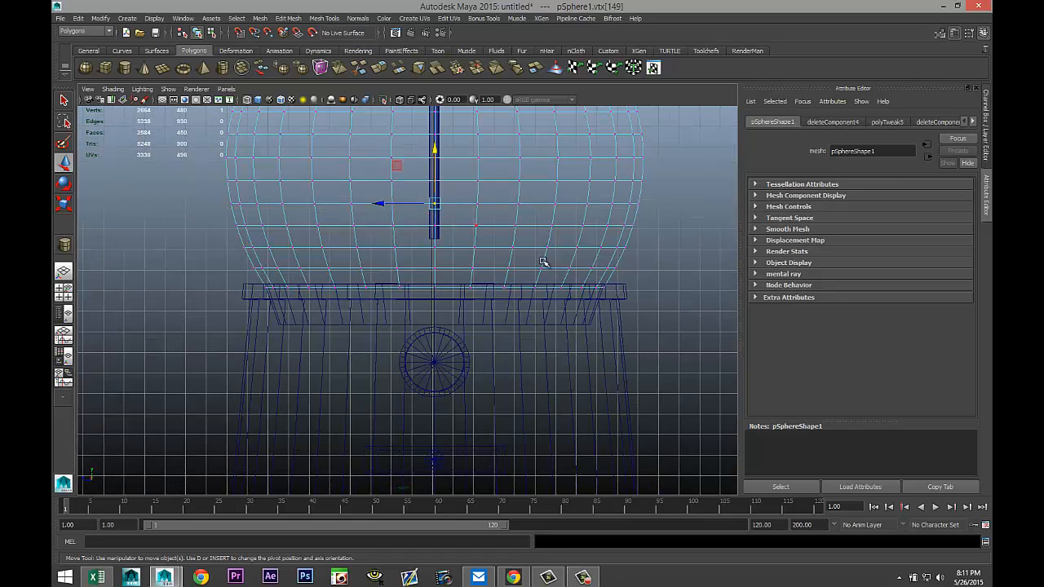
click(677, 291)
right_click(432, 215)
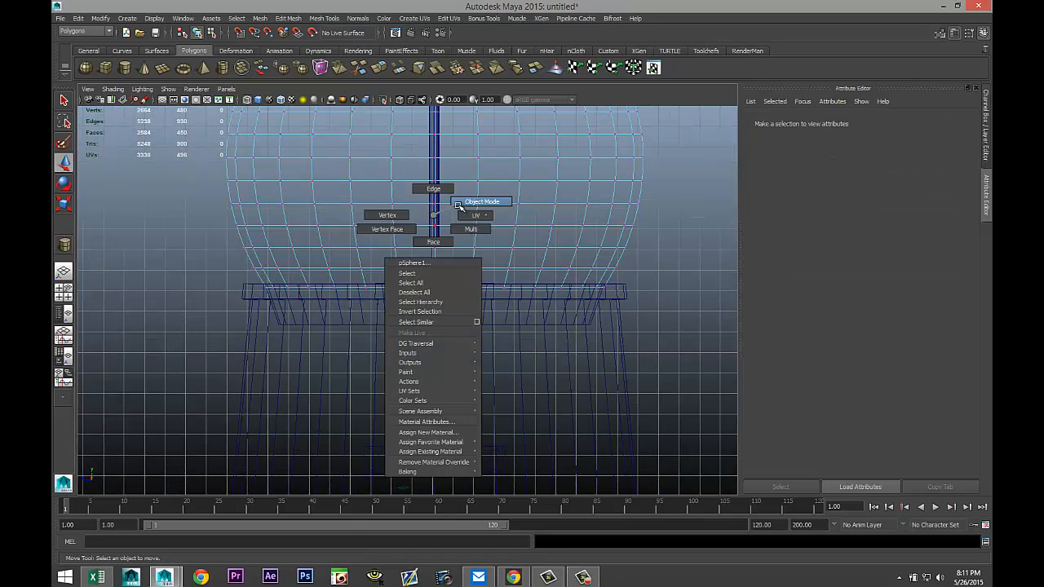
click(481, 201)
click(426, 215)
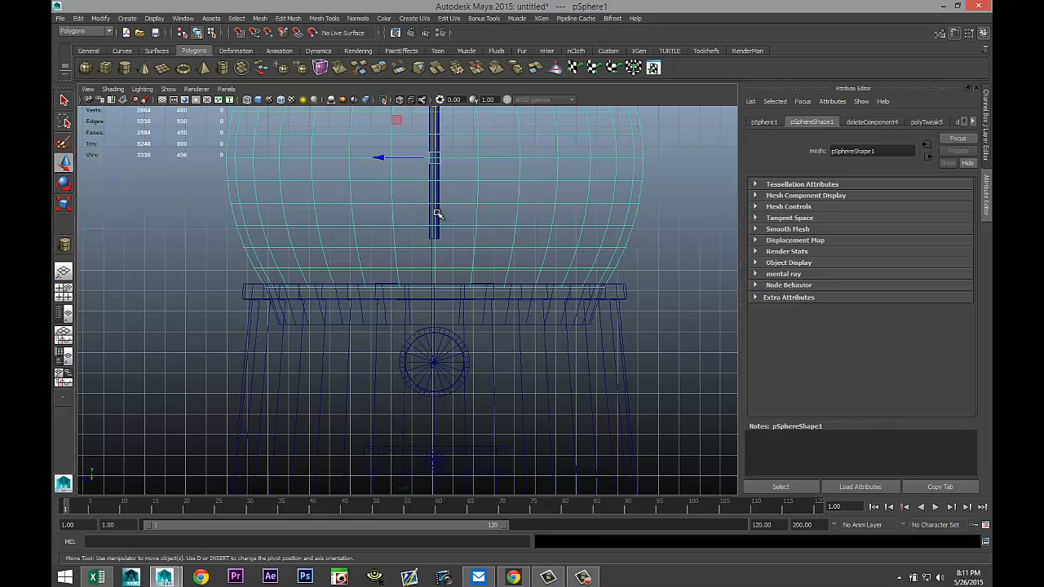
click(447, 233)
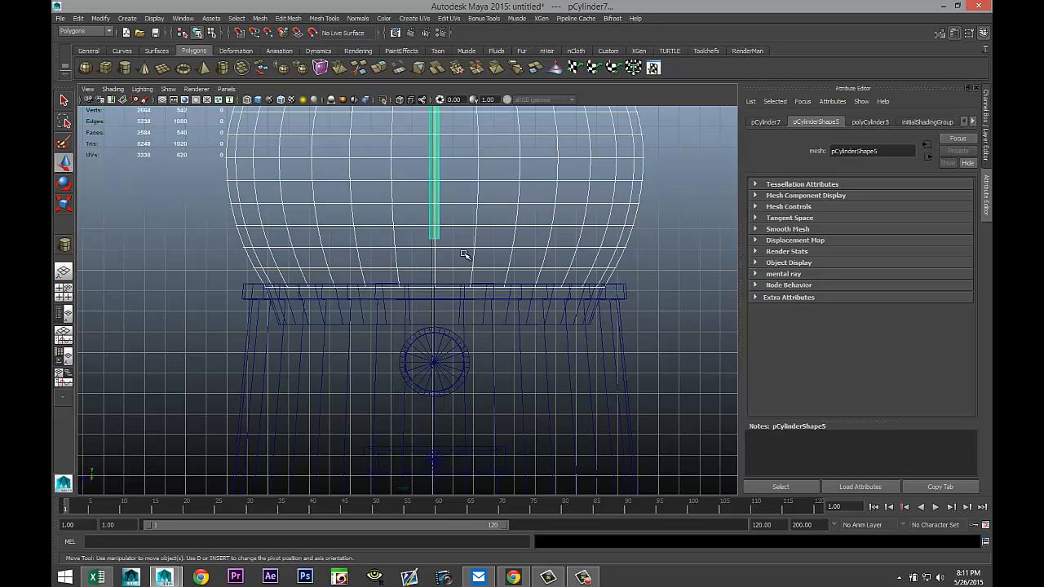
shift+click(608, 212)
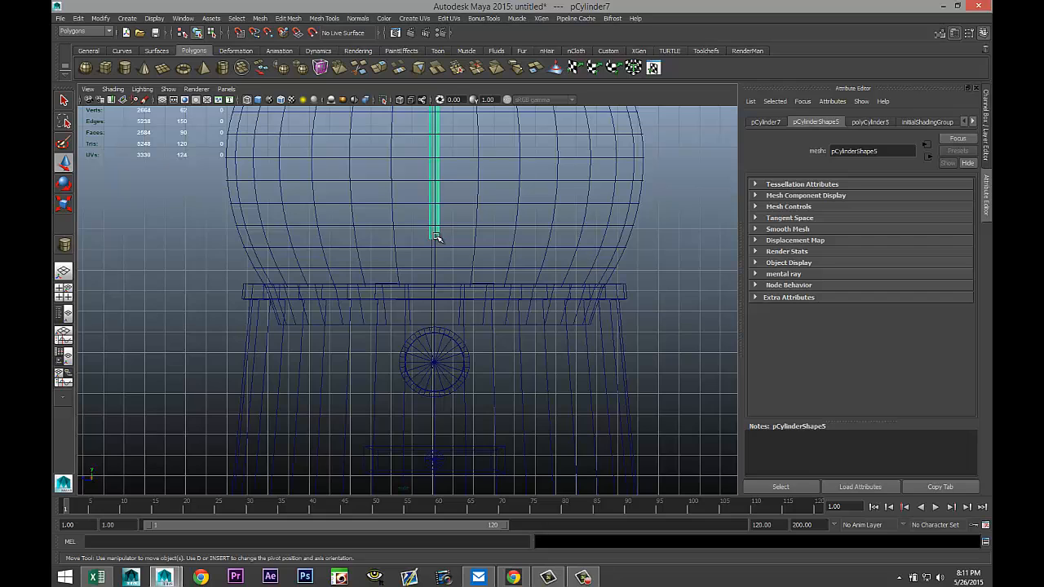
Select the thin cylinder's bottom ring of vertices and move them down inside the globe.
right_drag(430, 236, 400, 237)
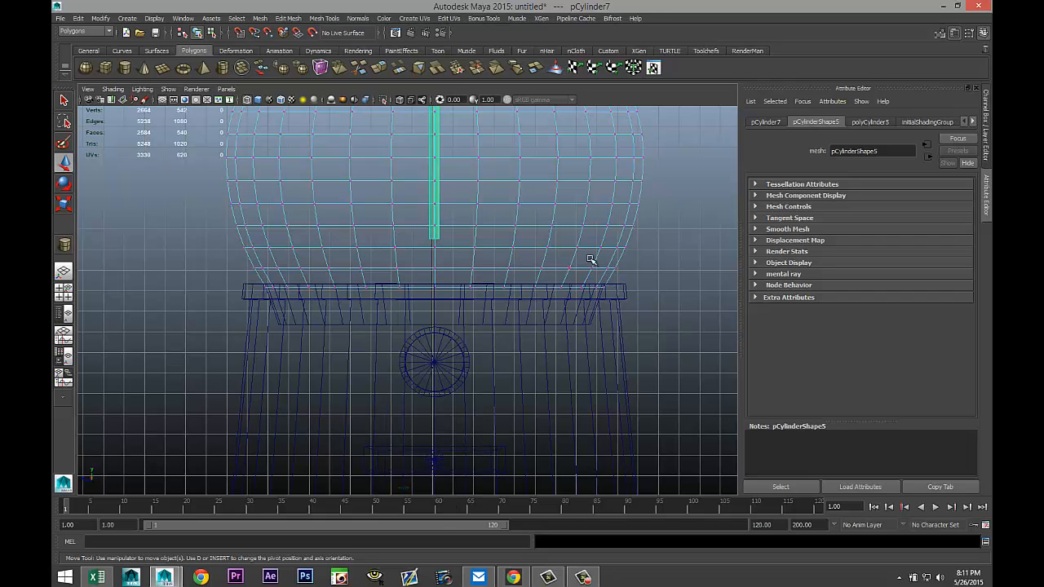
click(671, 237)
click(437, 215)
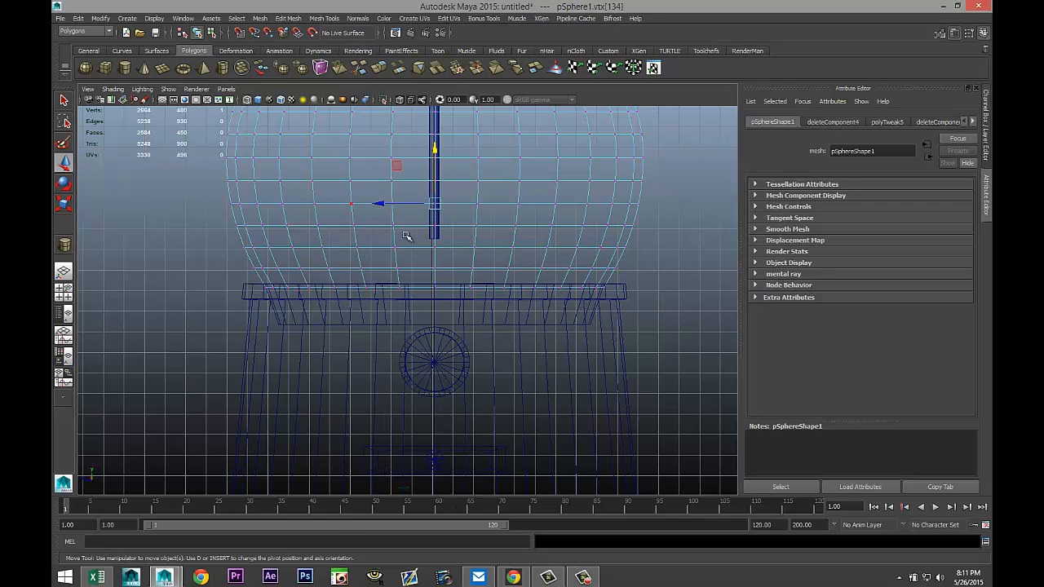
right_drag(454, 221, 482, 205)
click(434, 214)
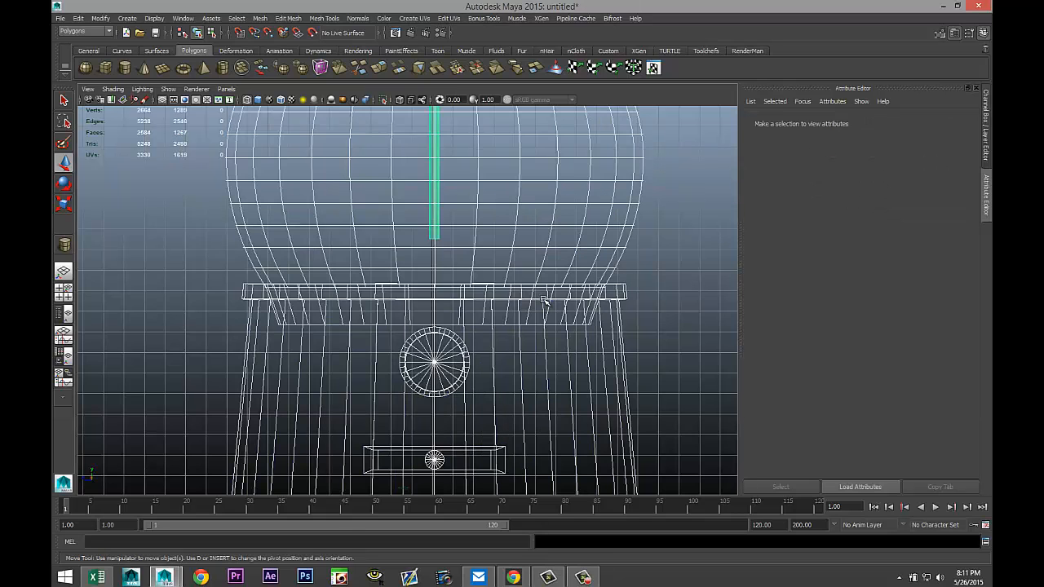
shift+click(624, 327)
right_drag(662, 243, 629, 248)
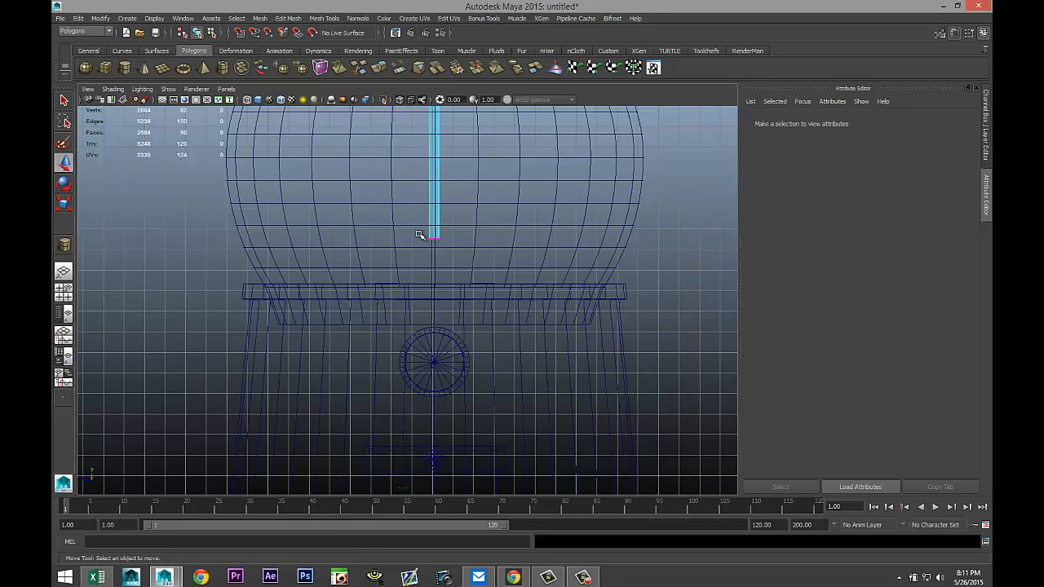
drag(419, 235, 454, 250)
click(437, 186)
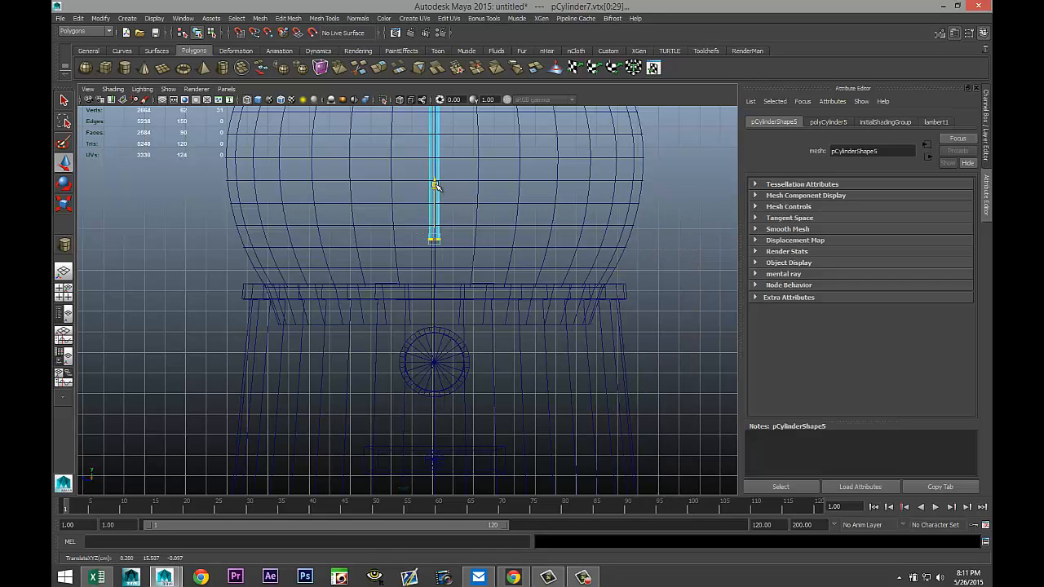
drag(436, 186, 449, 271)
alt+right_drag(464, 273, 264, 351)
In the perspective view, select two front faces on the base's lower section and delete them to open a hole.
click(64, 295)
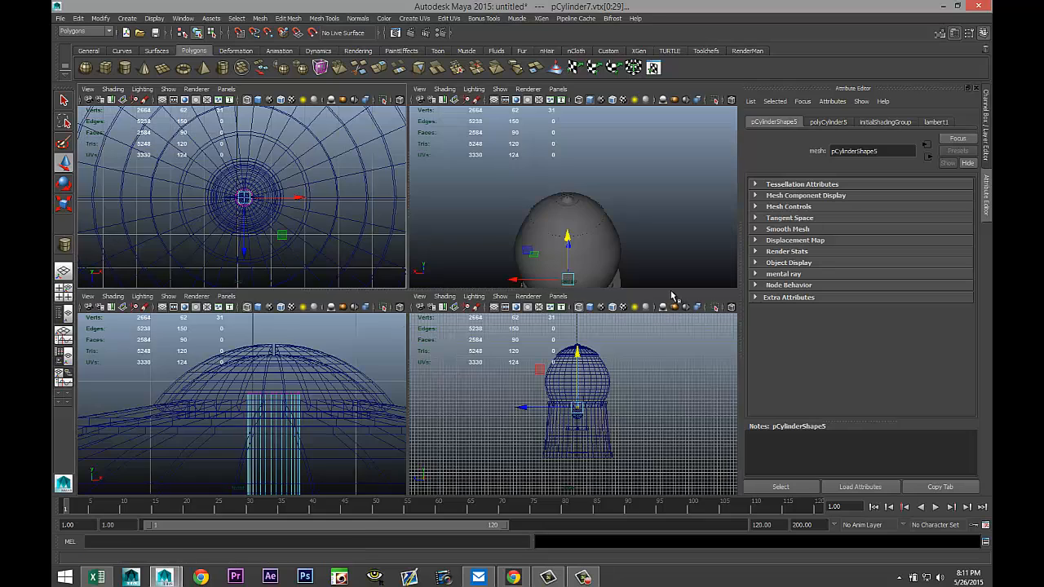
key(space)
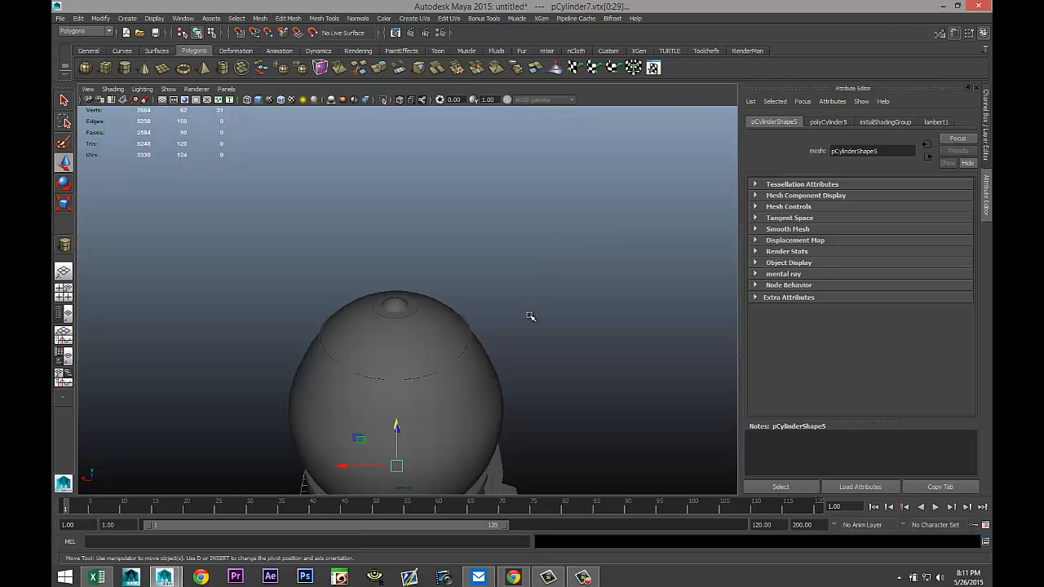
alt+drag(530, 316, 508, 289)
alt+middle_drag(505, 289, 443, 161)
alt+drag(578, 331, 440, 344)
click(441, 327)
alt+right_drag(457, 343, 486, 378)
alt+middle_drag(520, 400, 440, 328)
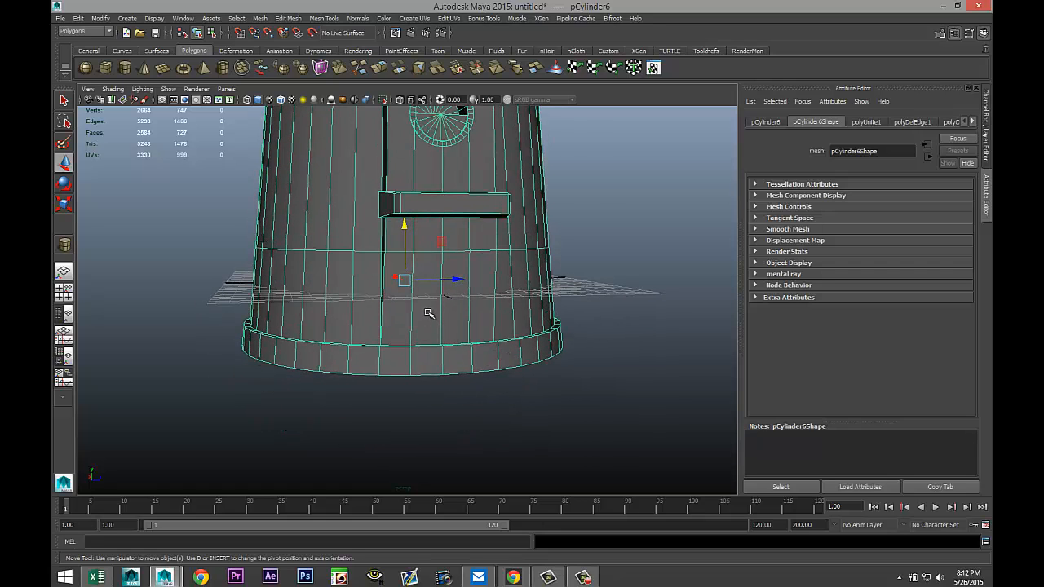
right_drag(429, 314, 429, 343)
click(425, 302)
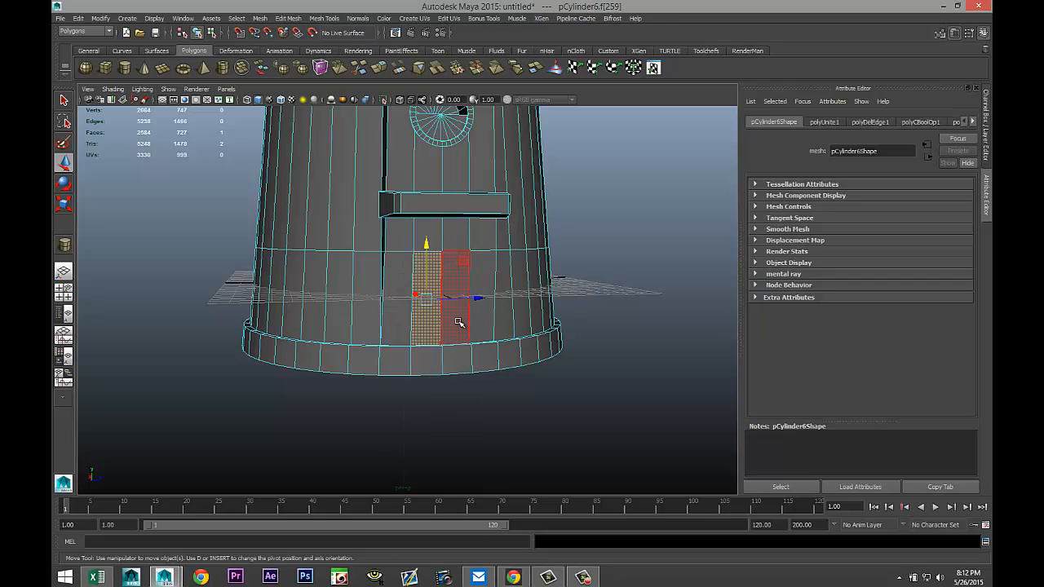
click(459, 322)
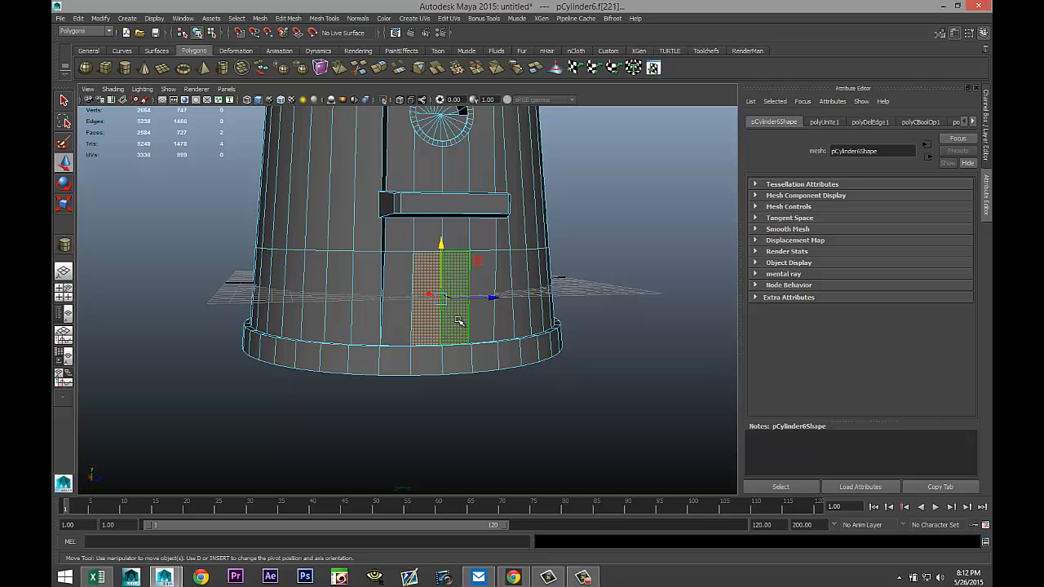
key(Delete)
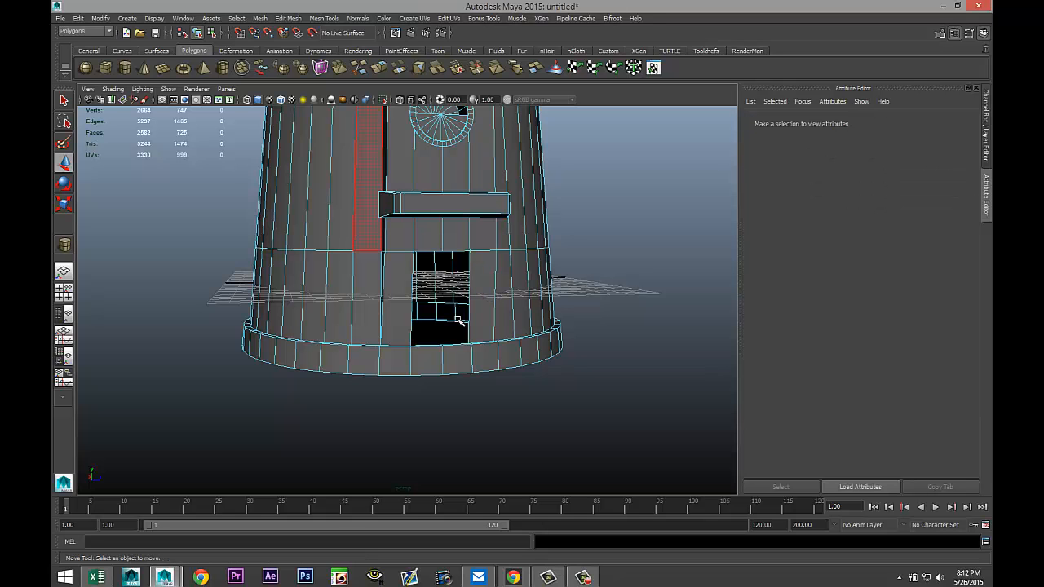
Insert an edge loop around the lower rim ring of the base, below the opening.
alt+drag(309, 302, 555, 310)
scroll(556, 309, down, 6)
alt+drag(593, 340, 350, 348)
scroll(434, 383, up, 7)
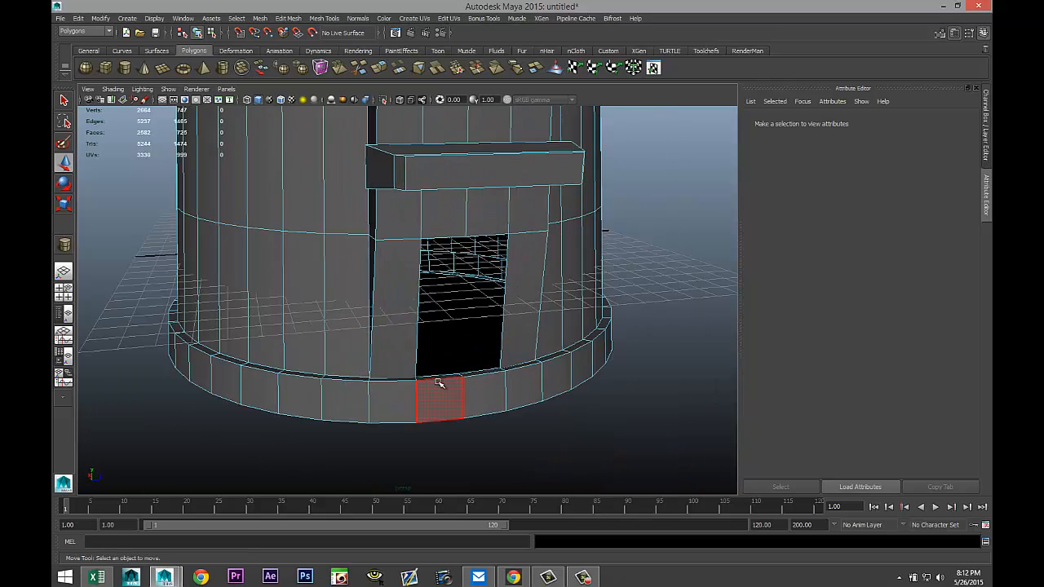
alt+middle_drag(484, 407, 462, 335)
scroll(458, 345, up, 2)
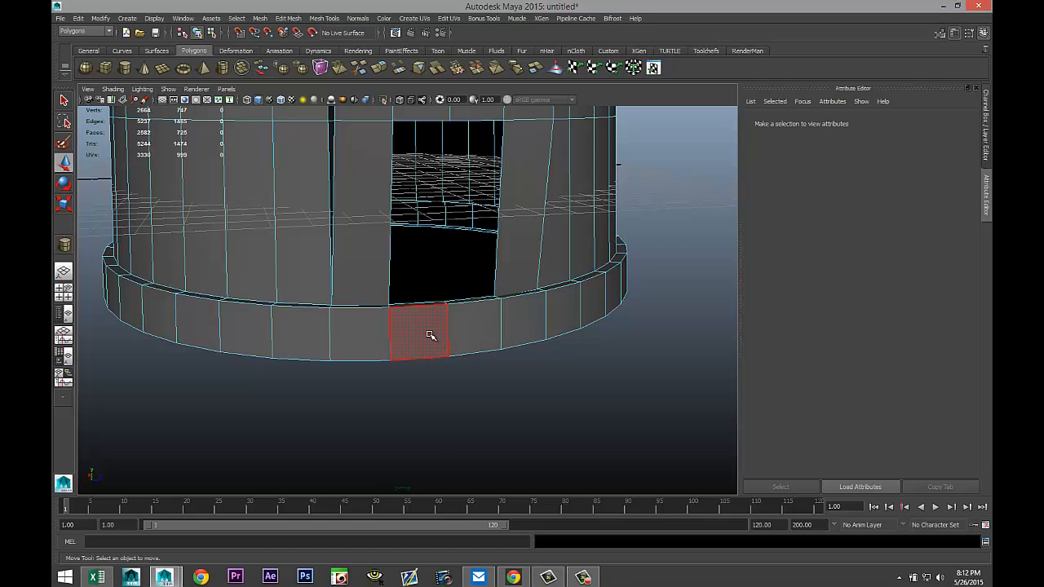
alt+drag(431, 336, 427, 350)
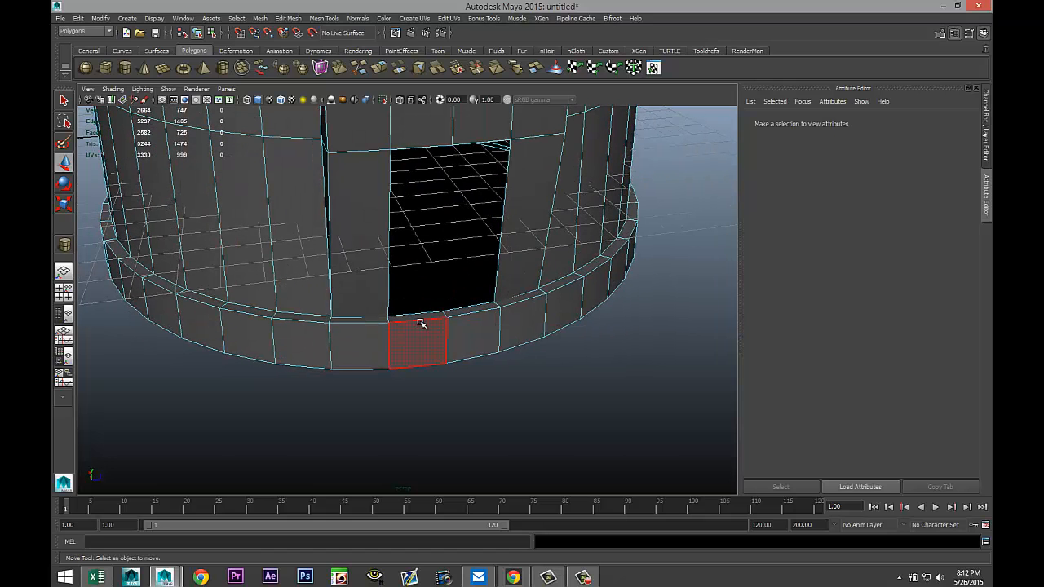
alt+drag(496, 380, 492, 373)
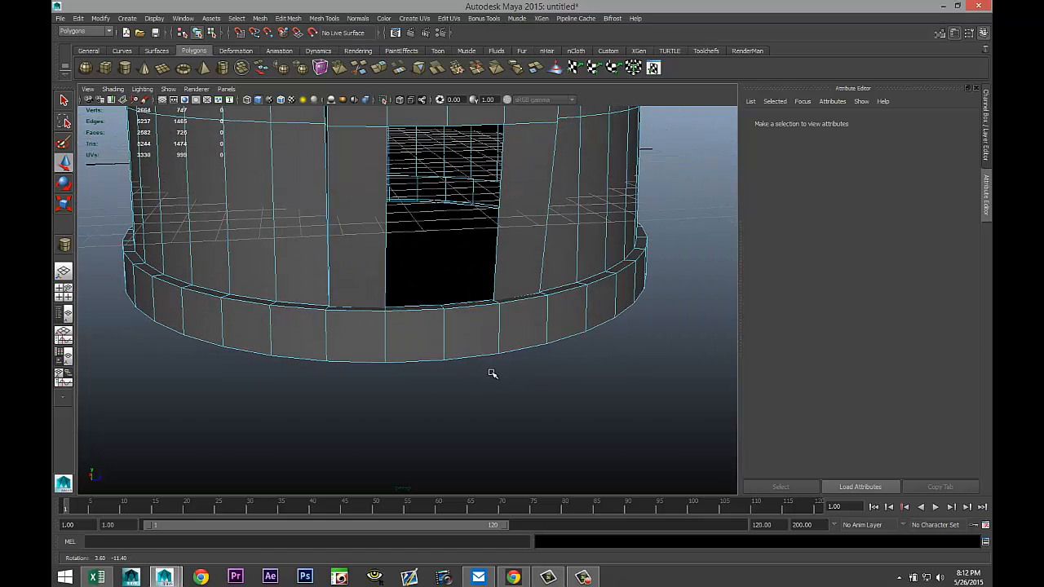
click(291, 19)
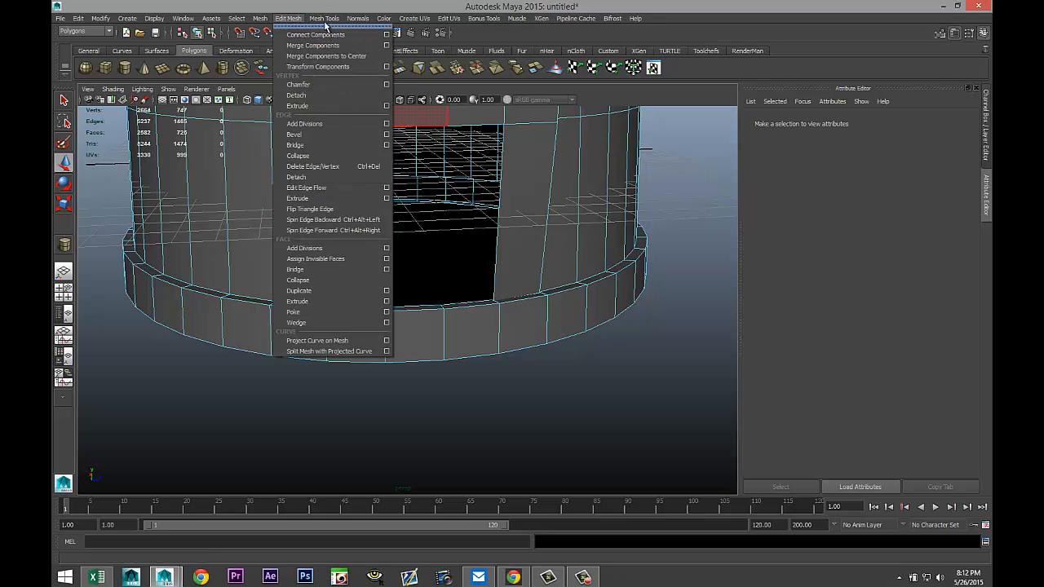
mouse_move(330, 20)
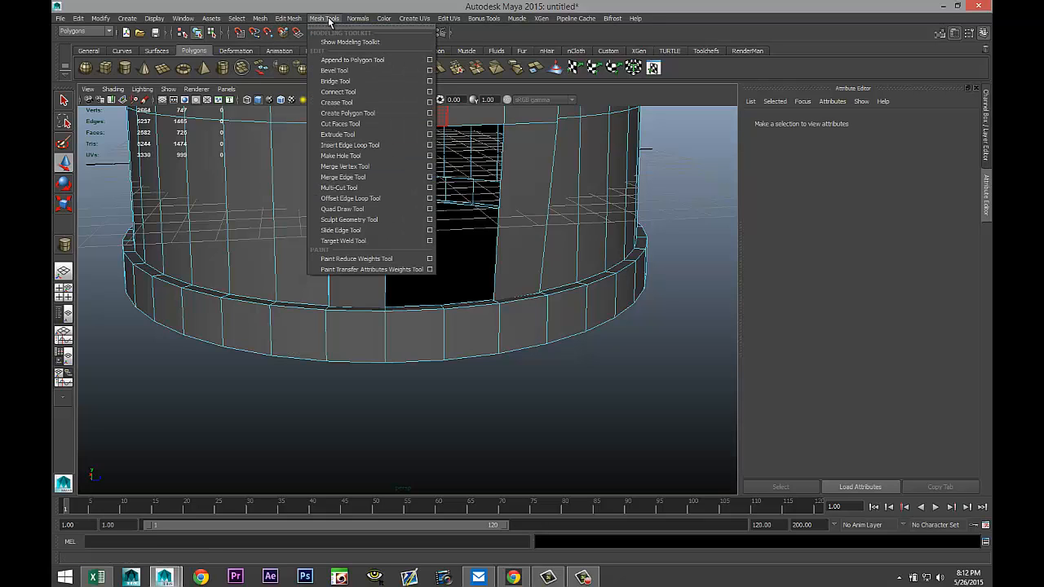
click(384, 146)
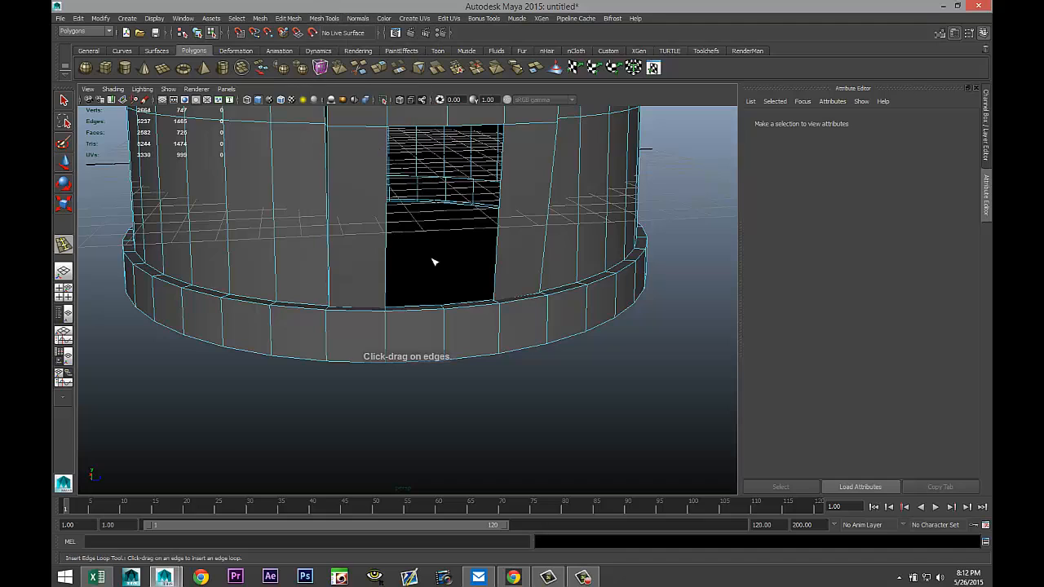
click(445, 324)
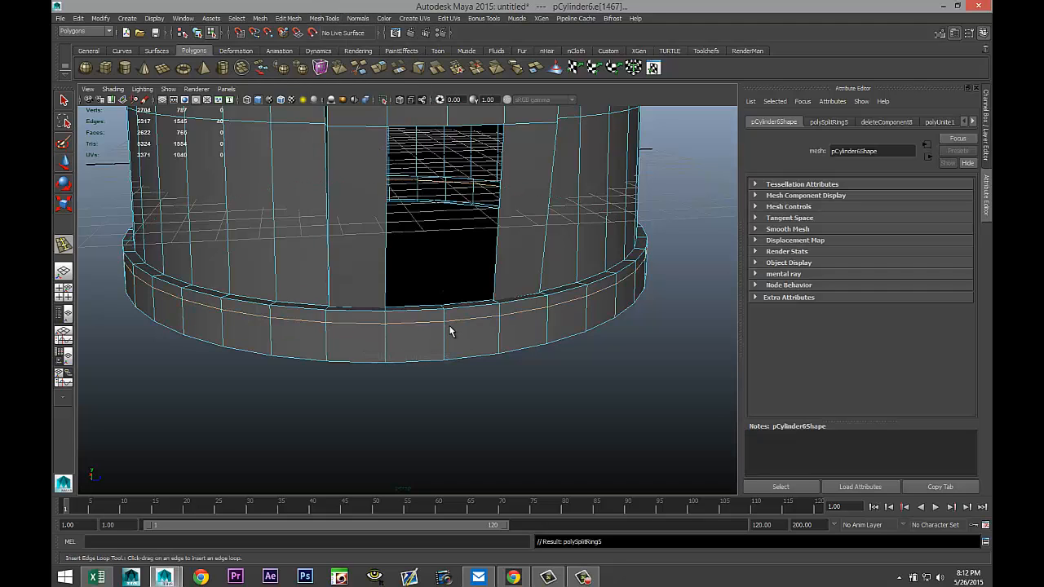
Select the two rim faces beneath the opening and extrude them outward into a ledge.
key(q)
right_drag(430, 319, 432, 337)
click(424, 321)
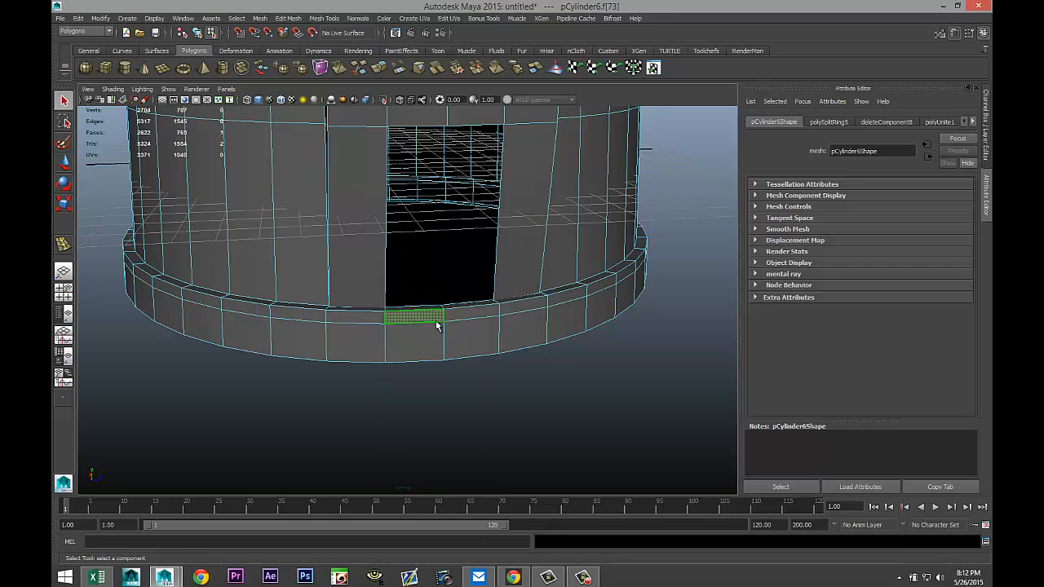
shift+click(471, 318)
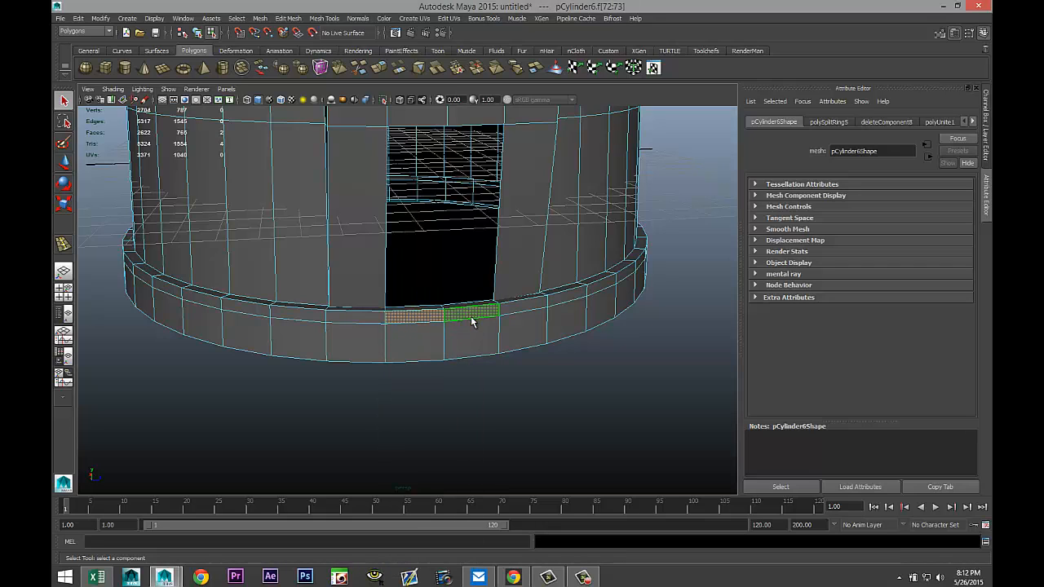
click(287, 18)
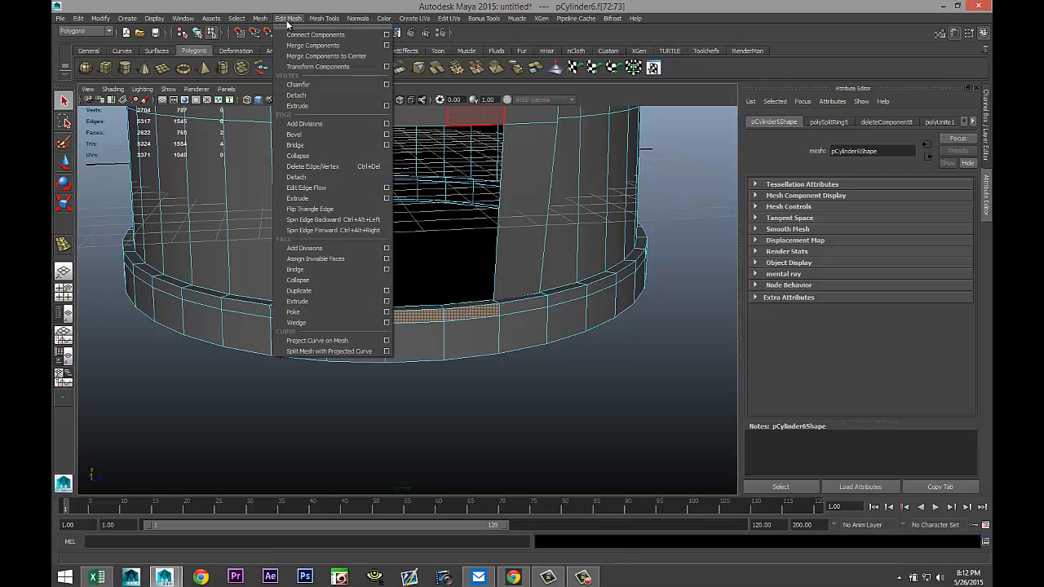
click(328, 300)
alt+drag(415, 362, 460, 390)
key(w)
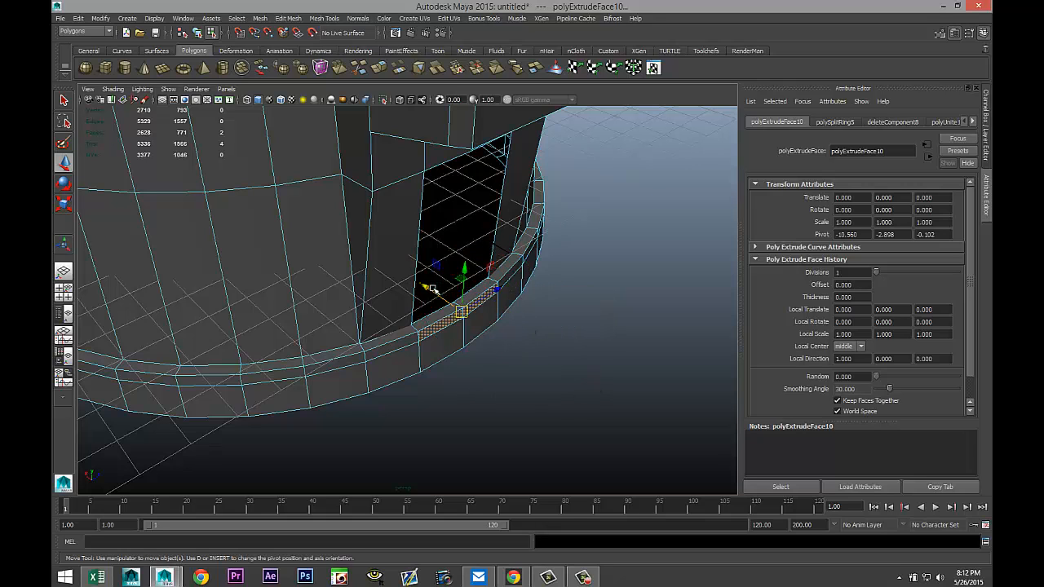
drag(426, 287, 469, 324)
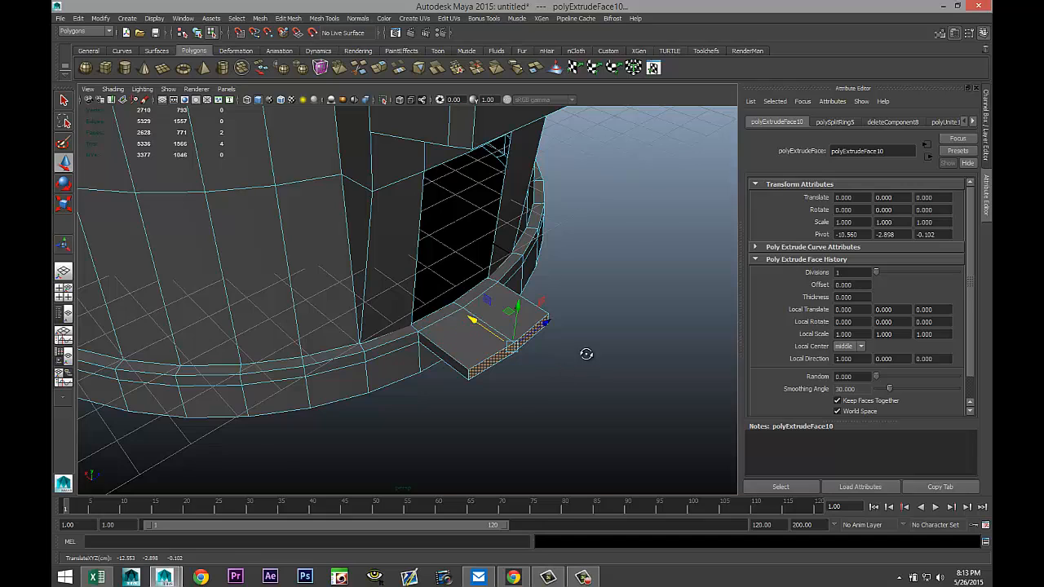
alt+drag(585, 354, 525, 296)
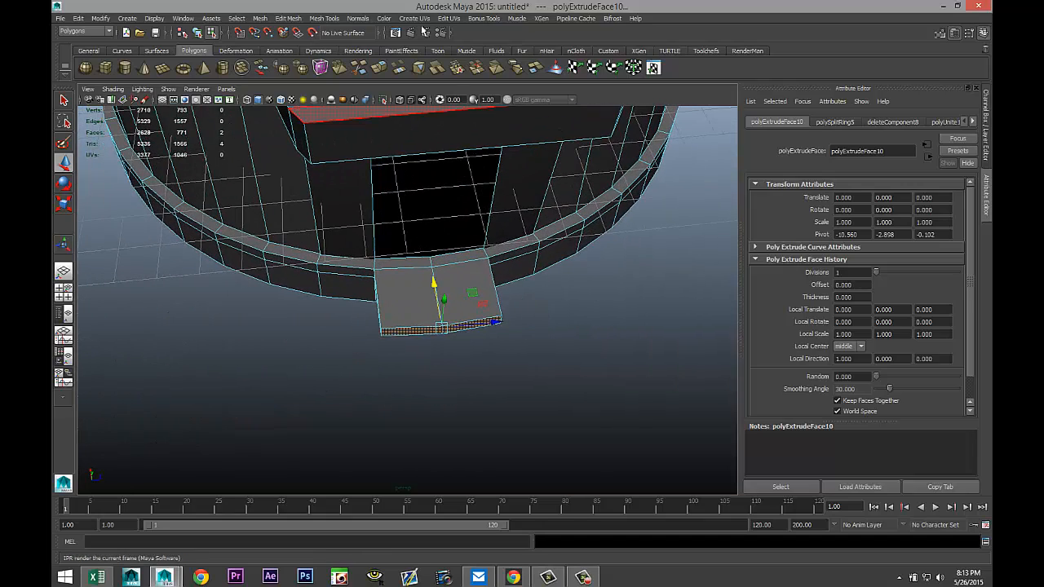
Set the Insert Edge Loop tool to multiple edge loops and add two pairs of loops across the ledge.
click(324, 18)
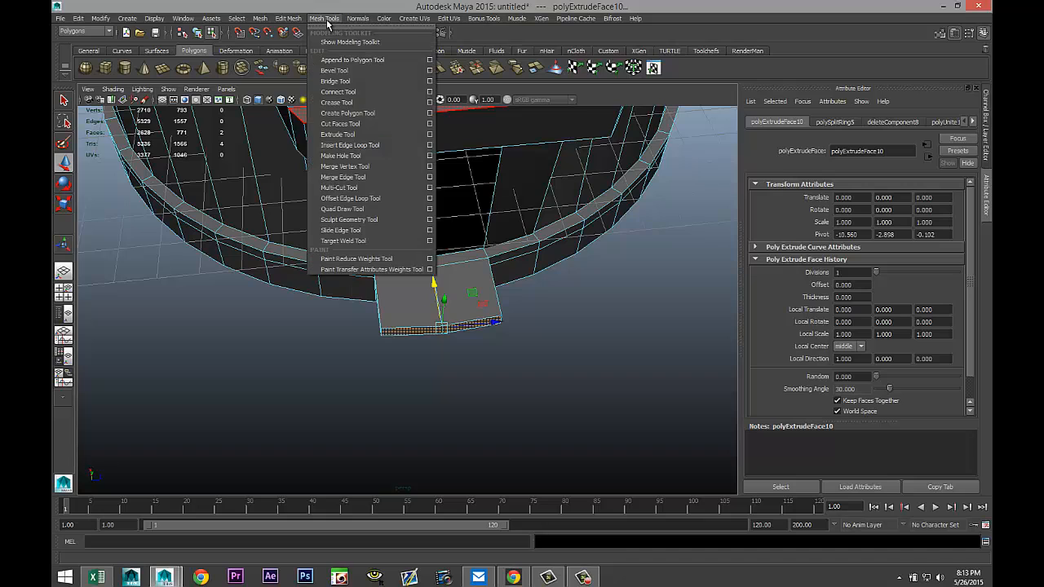
mouse_move(291, 19)
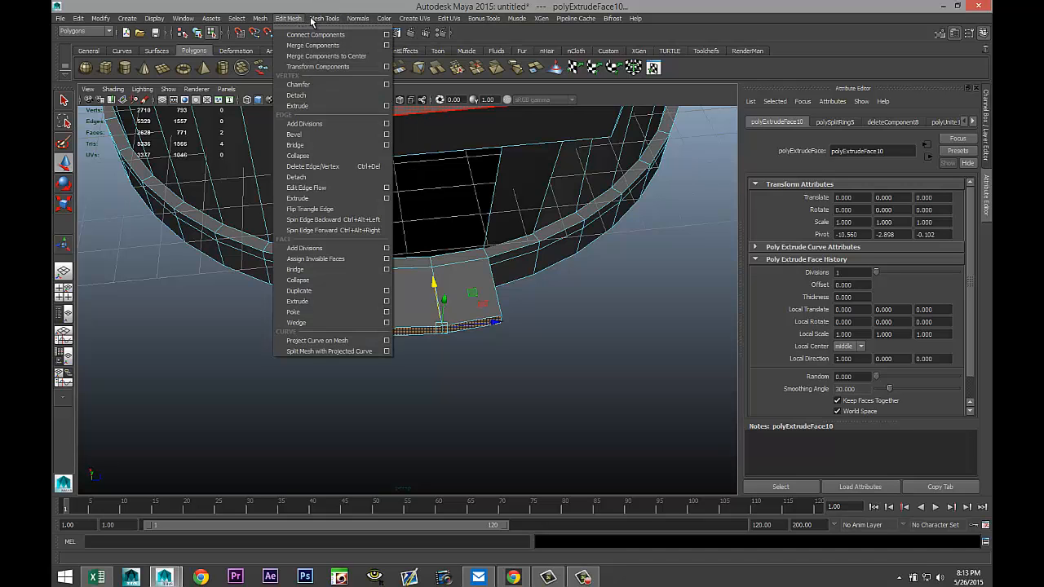
mouse_move(325, 20)
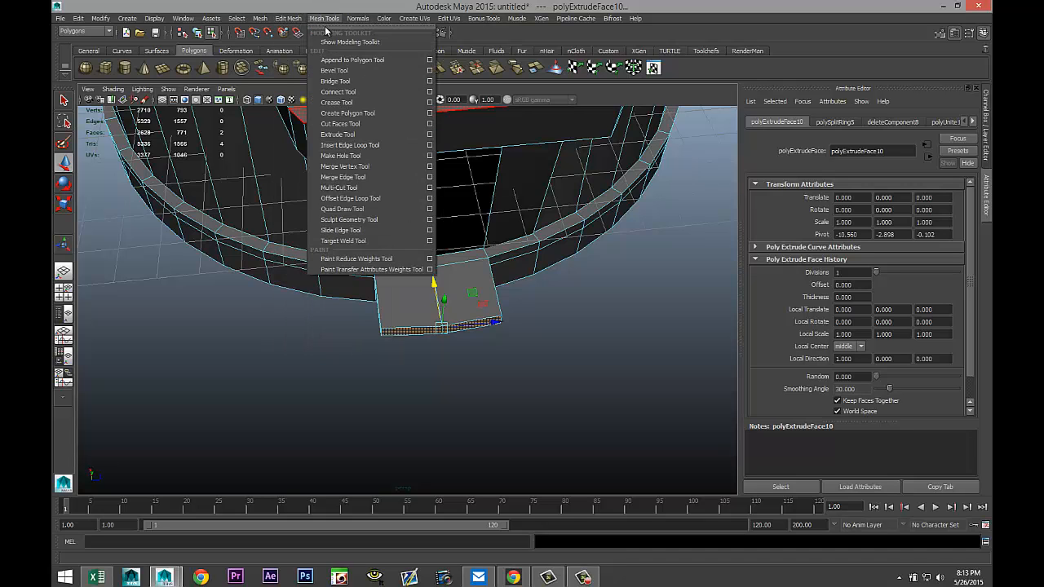
click(430, 145)
click(238, 185)
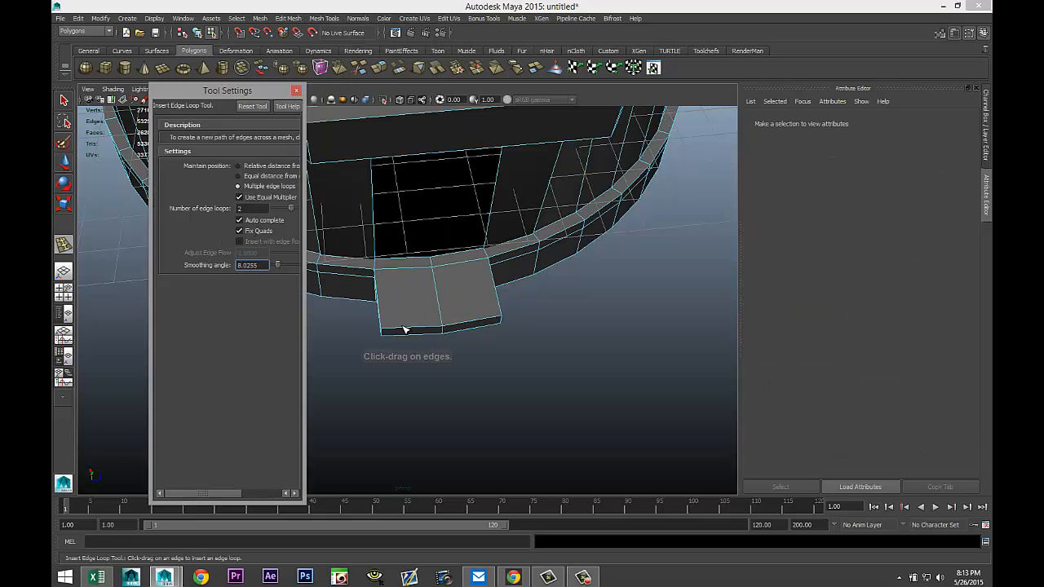
drag(404, 327, 405, 329)
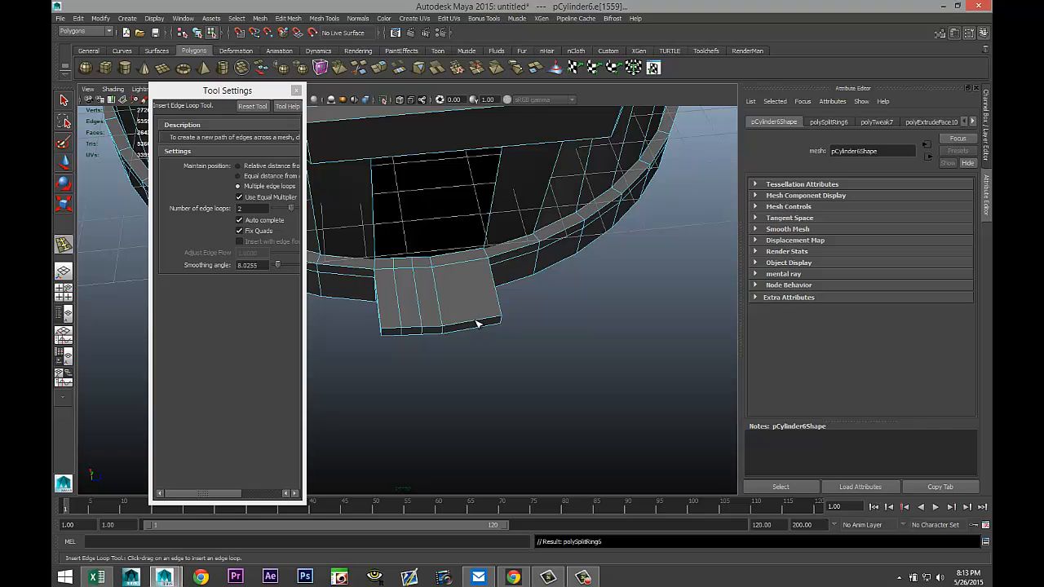
drag(478, 323, 478, 323)
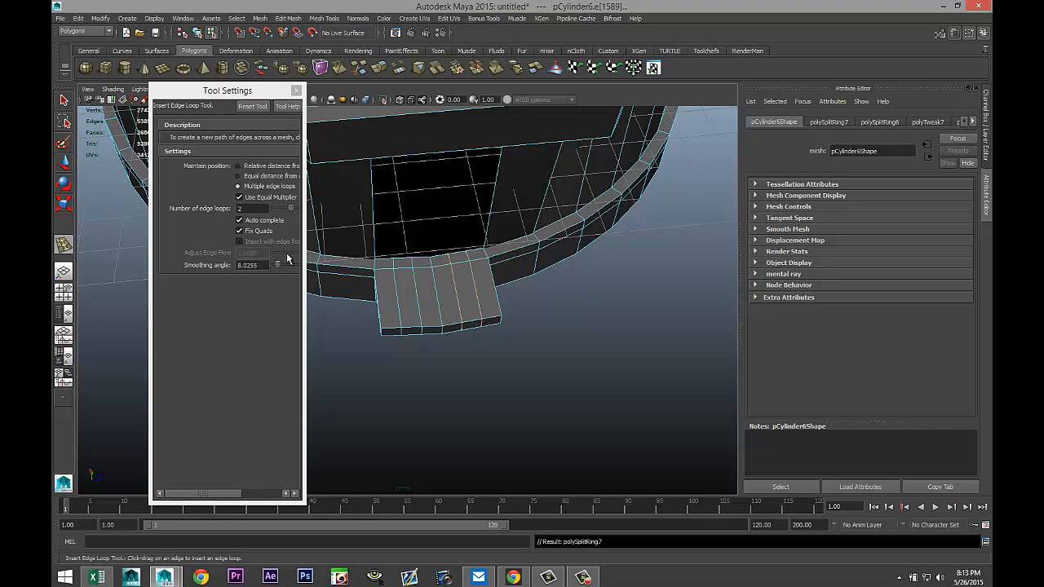
Switch the tool to equal distance from edge and insert one more loop near the ledge's end.
click(239, 176)
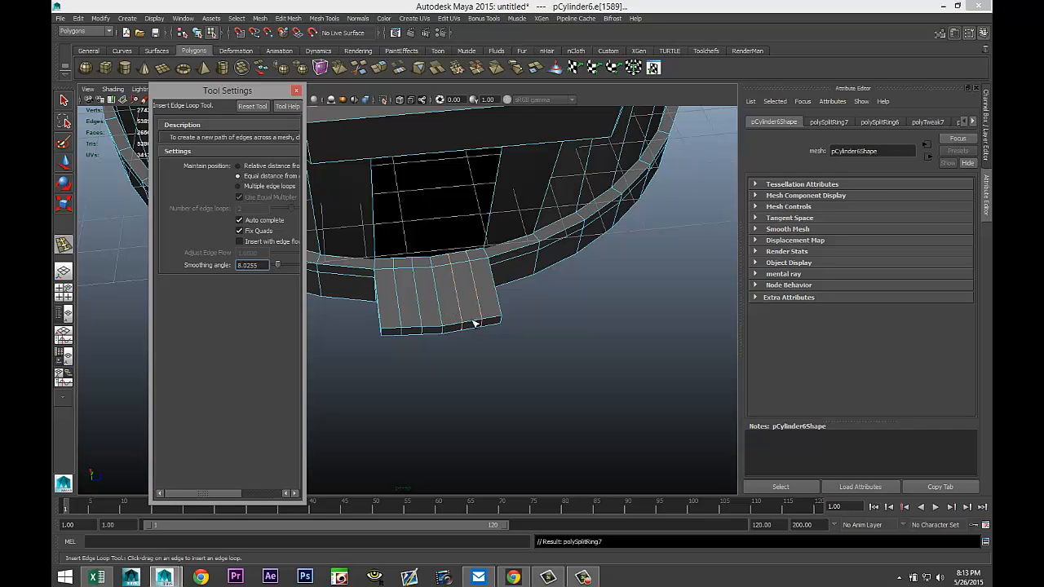
drag(503, 313, 502, 314)
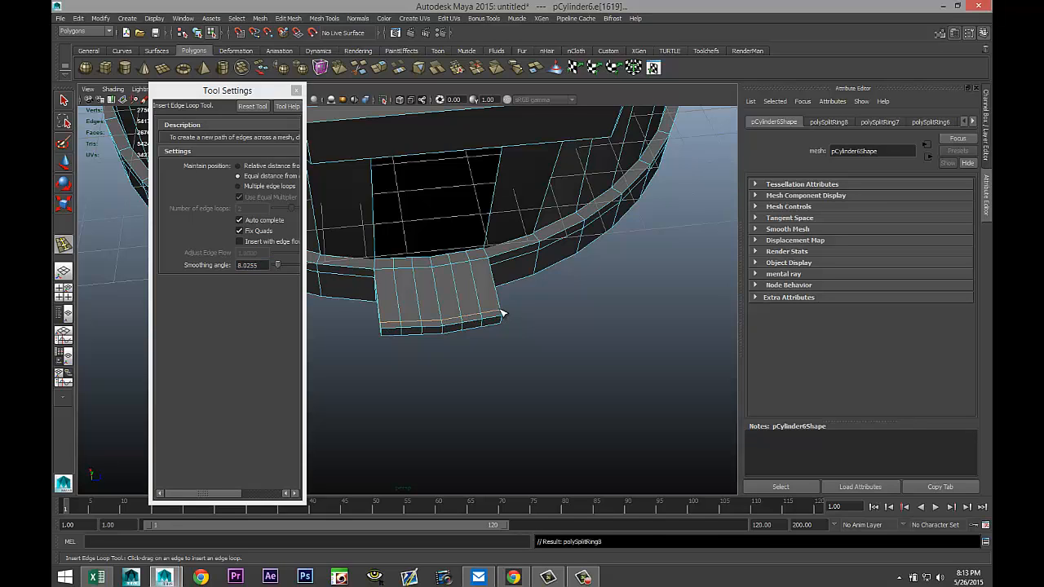
key(q)
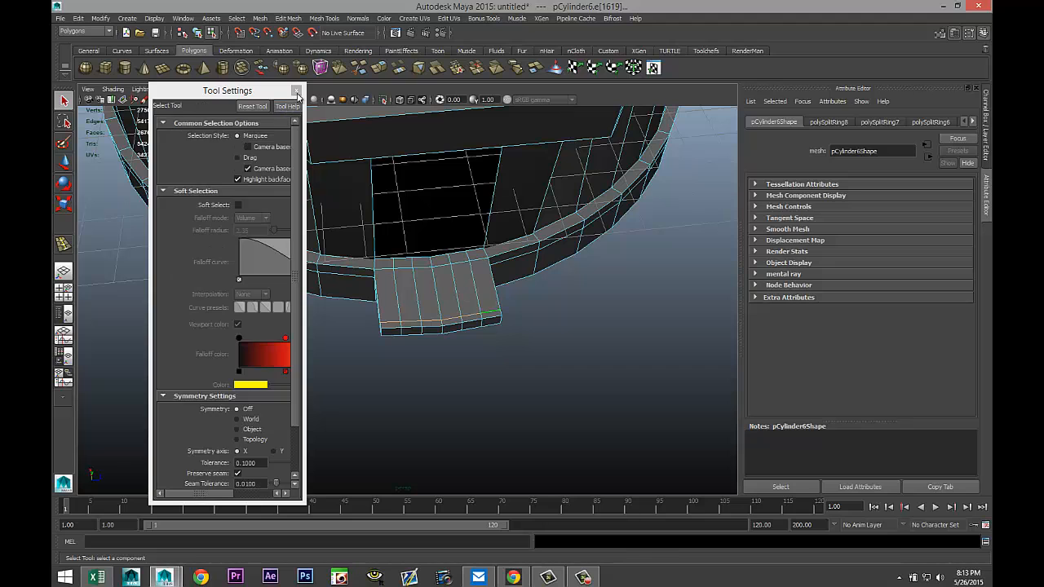
click(296, 90)
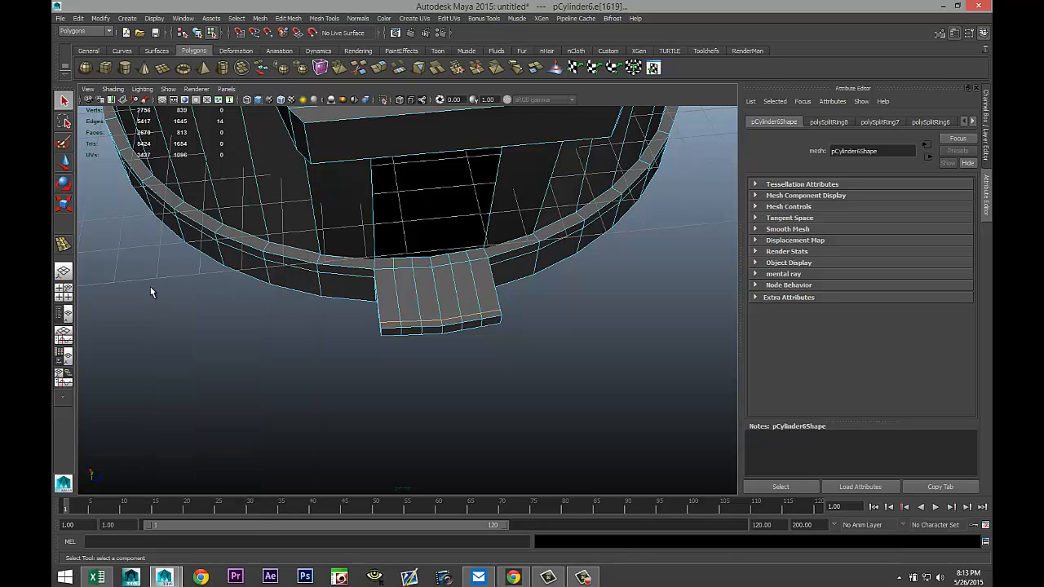
In a maximized side view, select the base mesh and separate it into pieces.
click(65, 293)
key(space)
key(f)
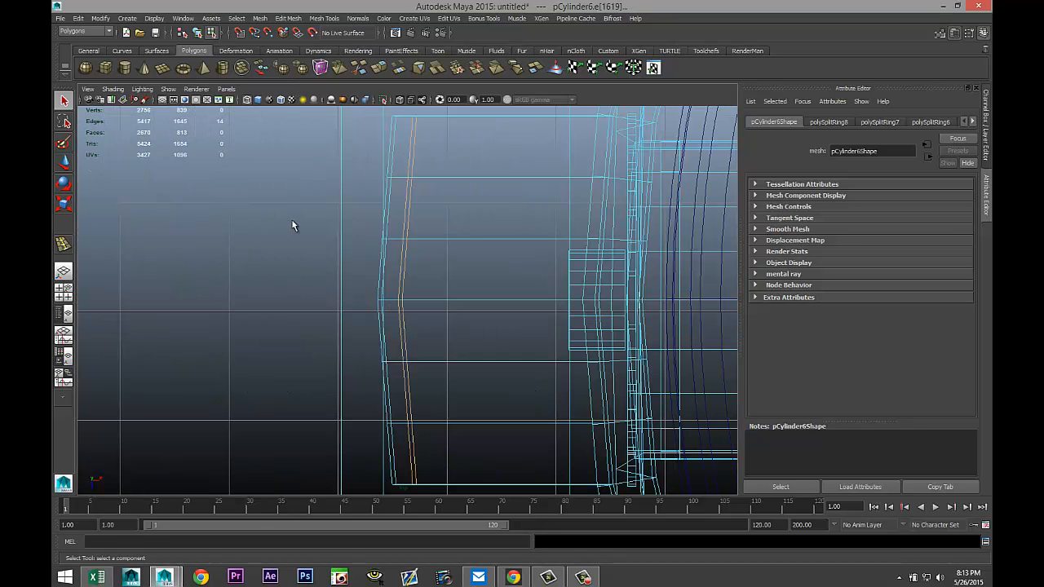
scroll(313, 265, down, 5)
scroll(343, 289, up, 4)
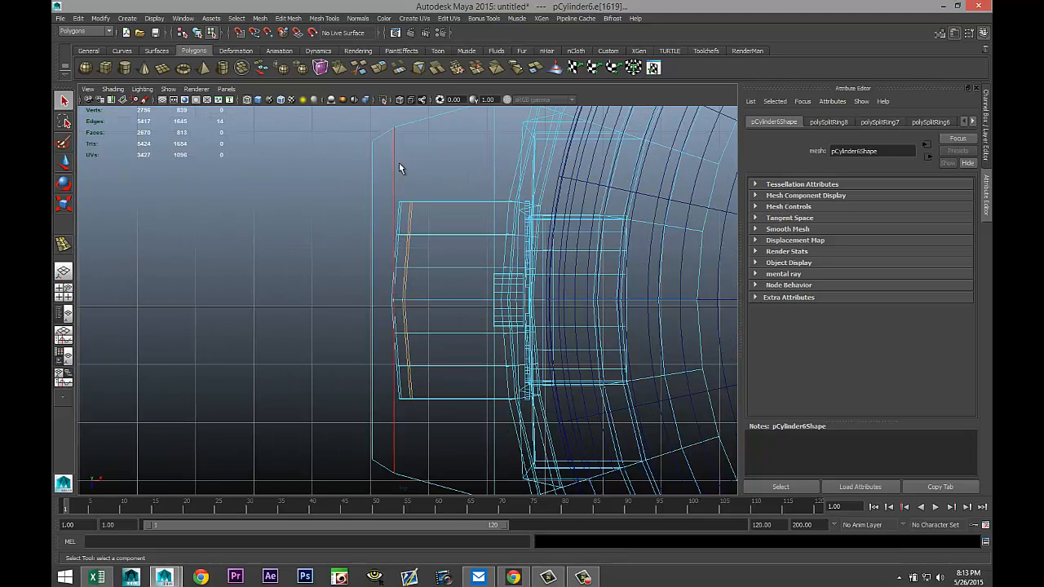
right_drag(393, 139, 434, 127)
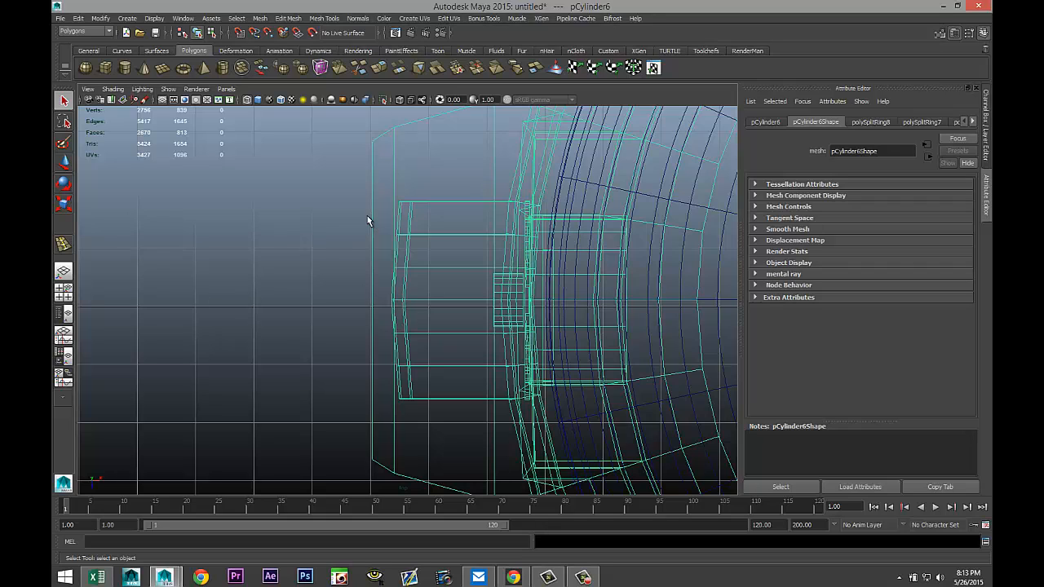
click(260, 18)
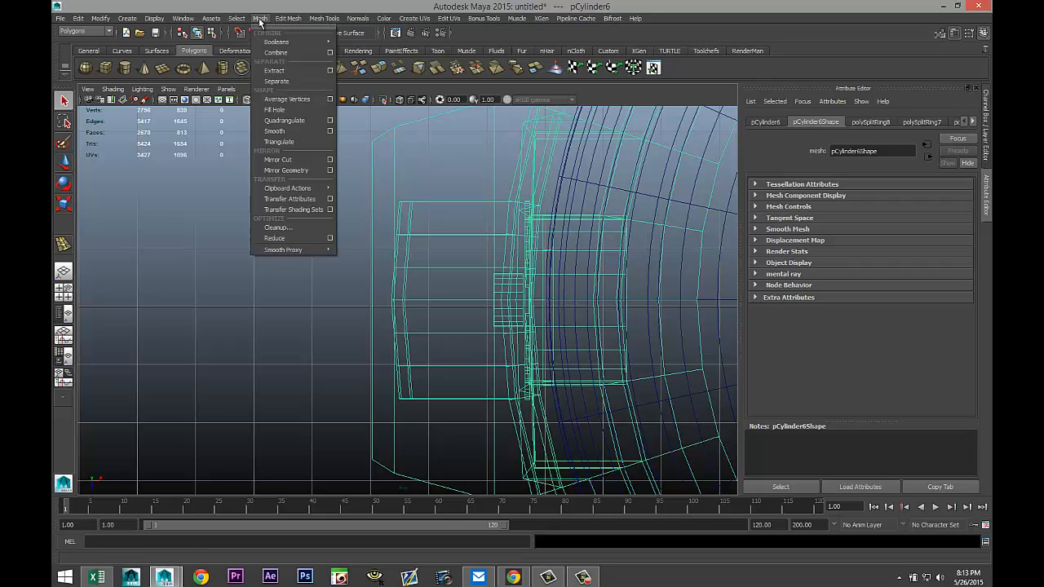
click(276, 81)
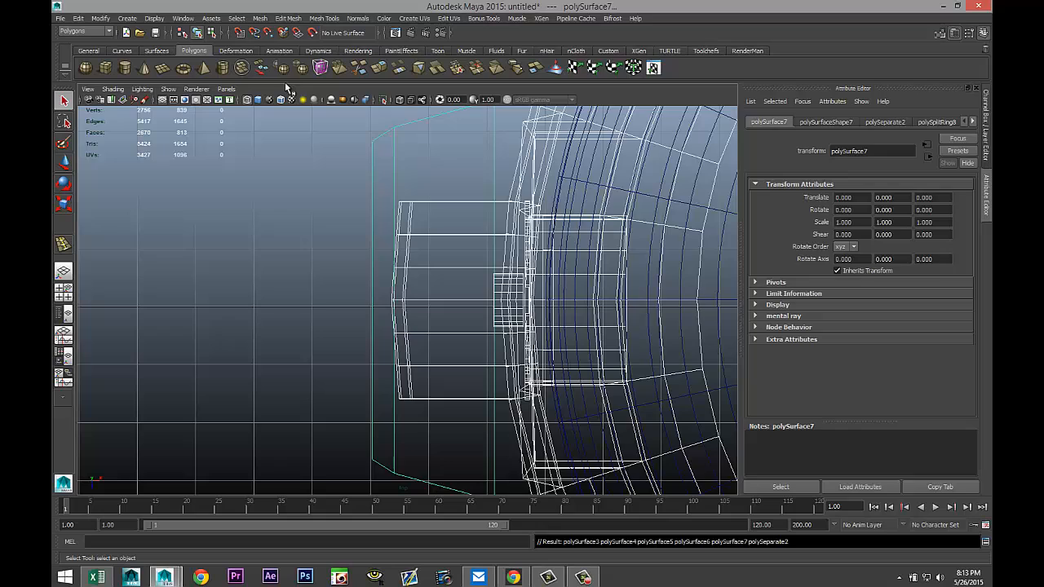
Select the outermost separated base piece and hide it.
click(321, 242)
click(371, 180)
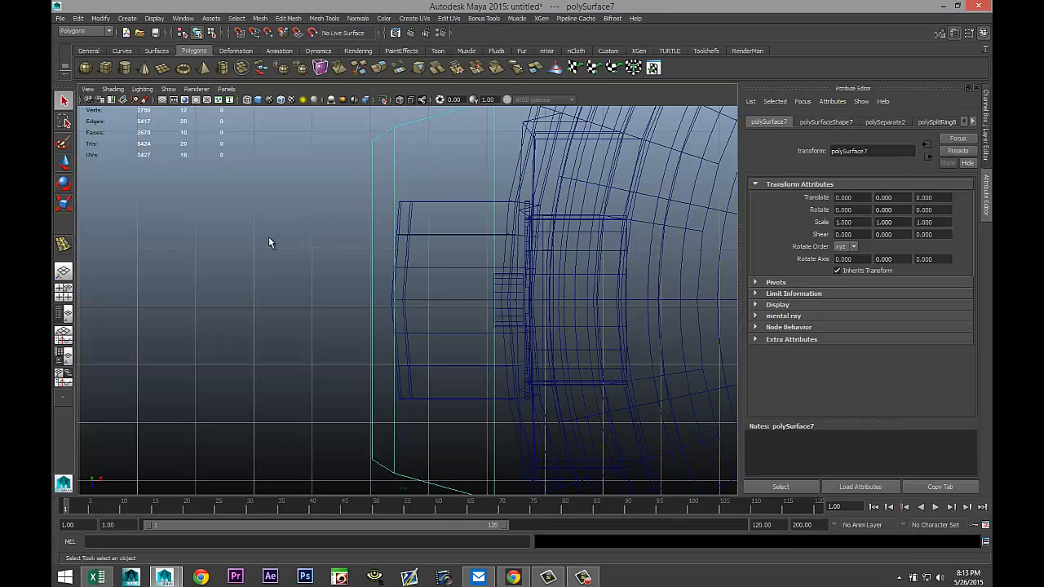
key(ctrl+h)
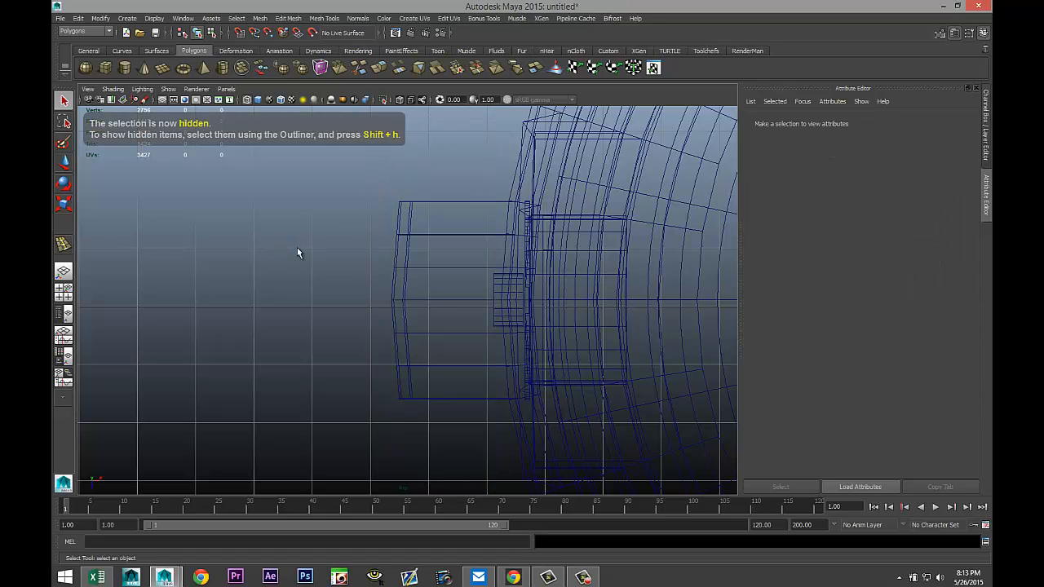
Select the ledge's outer top and bottom corner vertices and move them inward to taper its front.
click(409, 248)
right_drag(409, 253, 369, 245)
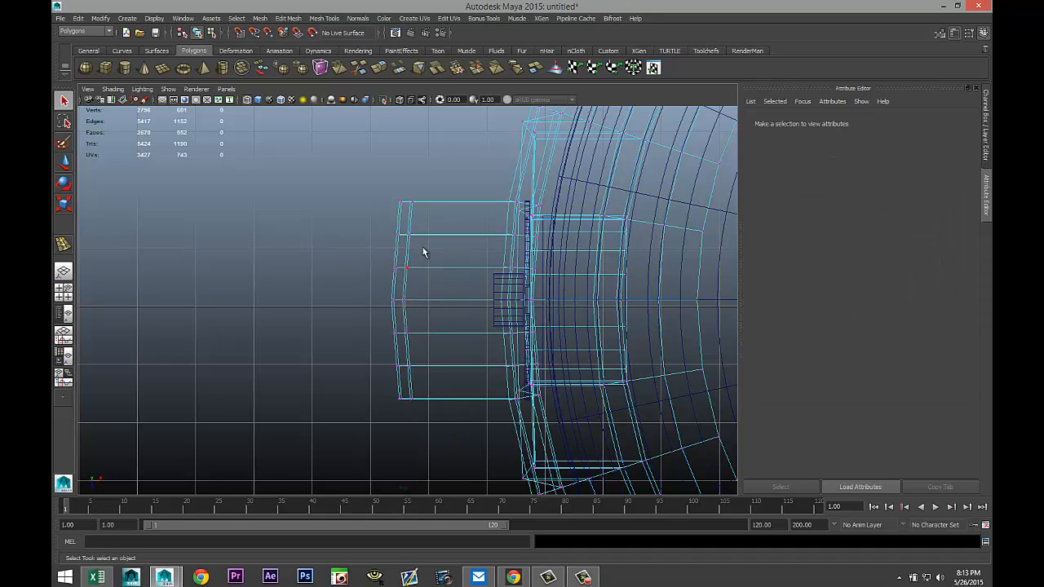
drag(382, 195, 427, 222)
shift+drag(381, 389, 450, 434)
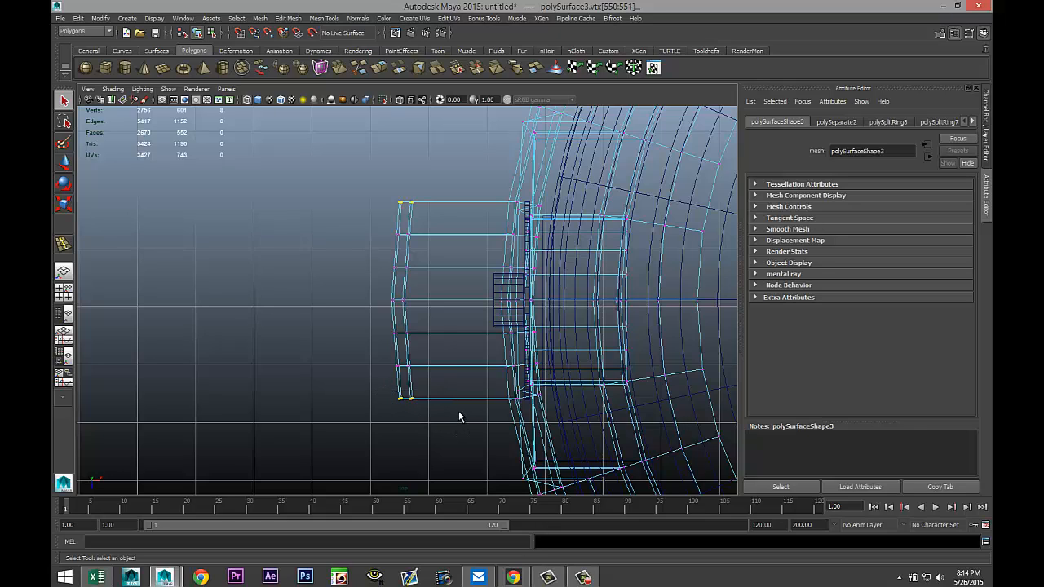
key(w)
drag(459, 301, 492, 313)
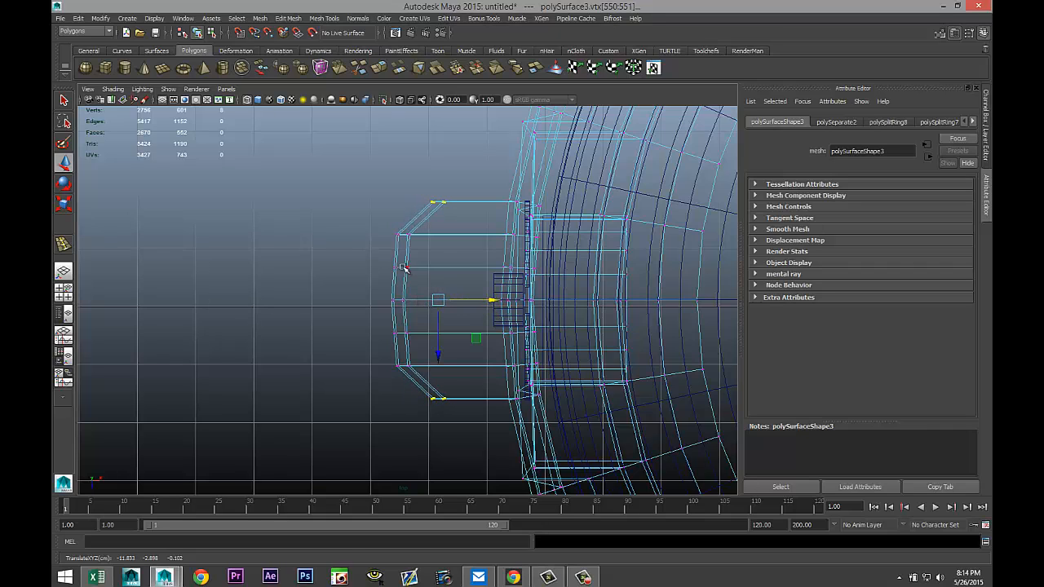
Select the ledge's front middle vertices and pull them outward to round its front edge.
drag(371, 257, 424, 356)
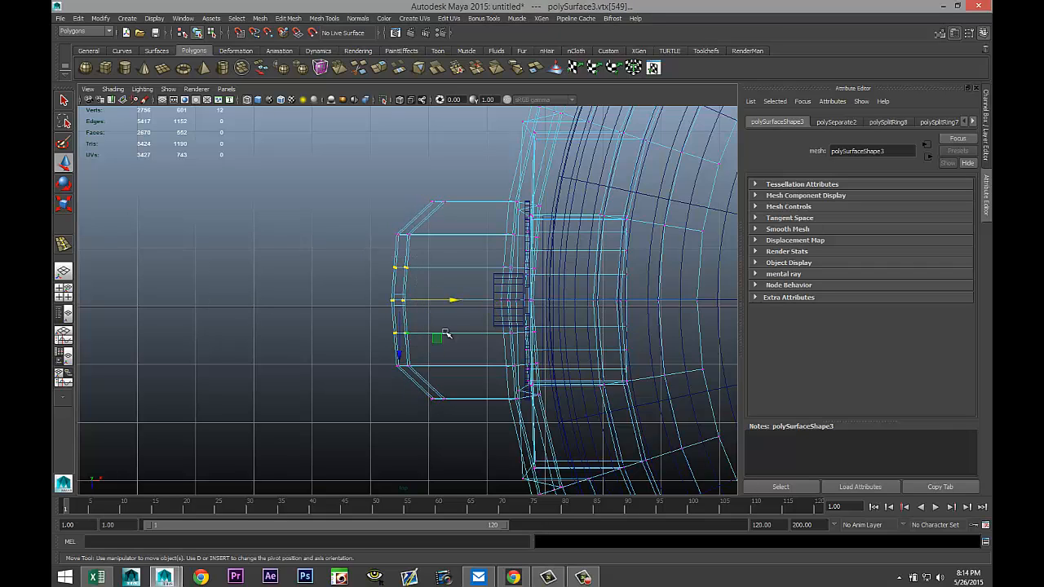
drag(454, 300, 447, 302)
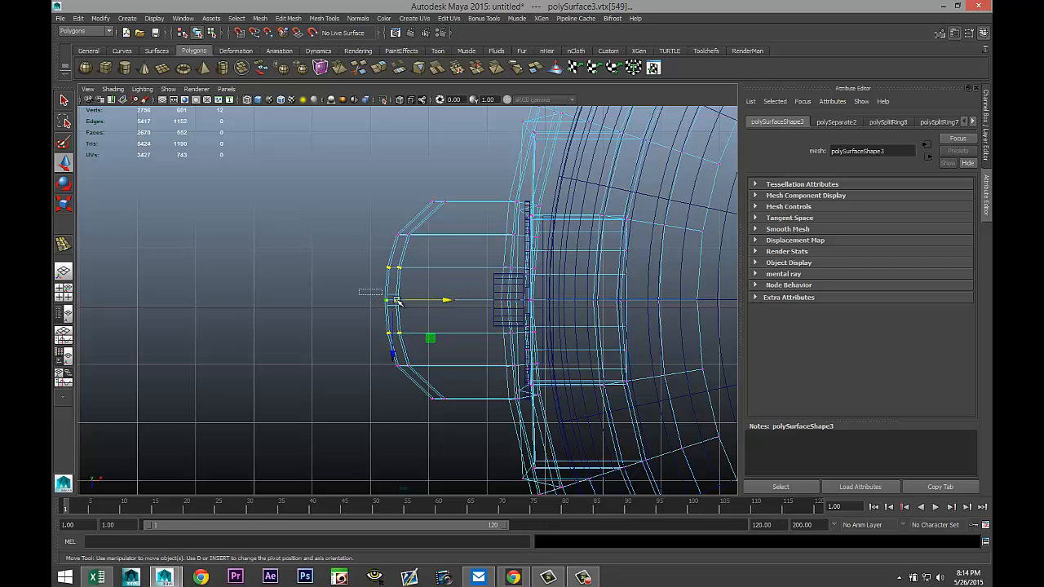
drag(360, 289, 434, 314)
drag(443, 301, 440, 303)
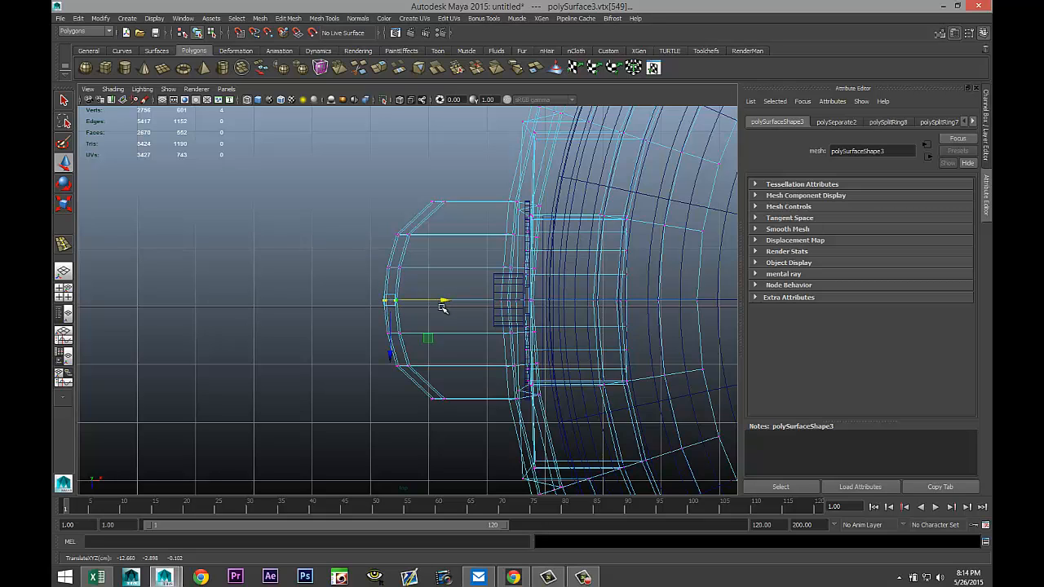
Insert edge loops near both ends of the ledge's top with the Insert Edge Loop tool at equal distance from edge.
click(66, 293)
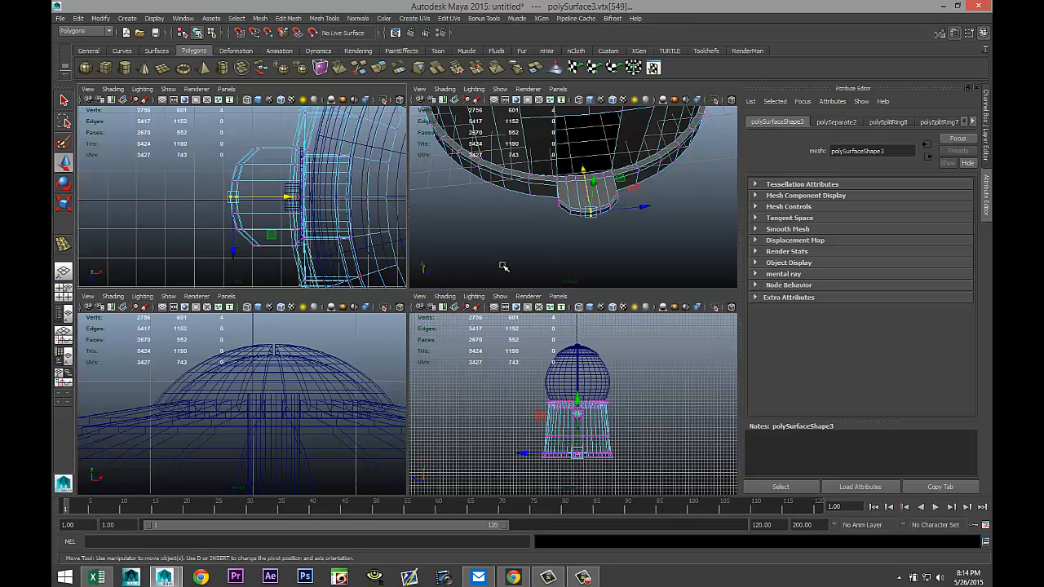
key(space)
scroll(492, 346, up, 4)
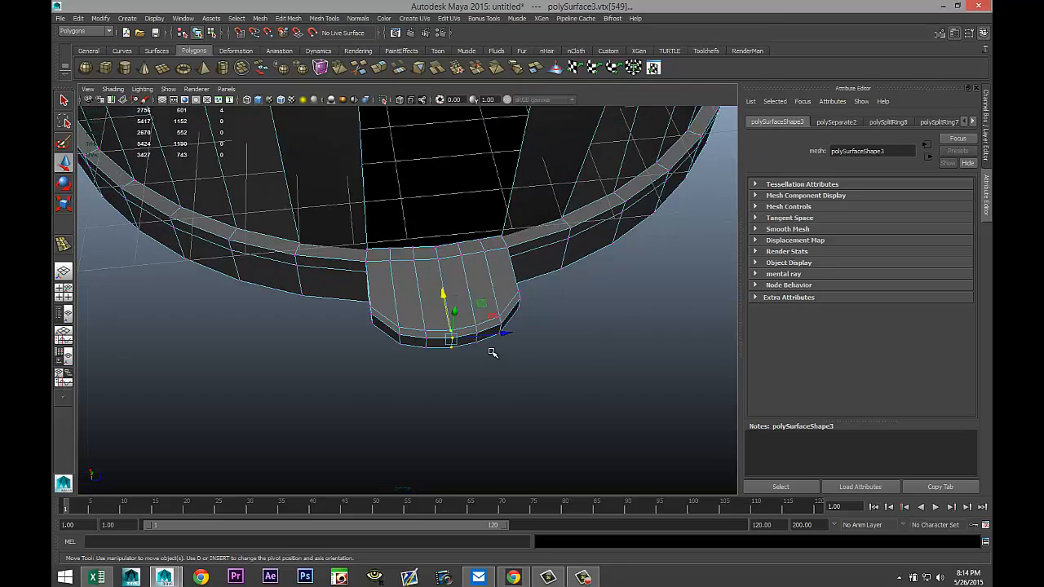
alt+drag(355, 338, 476, 364)
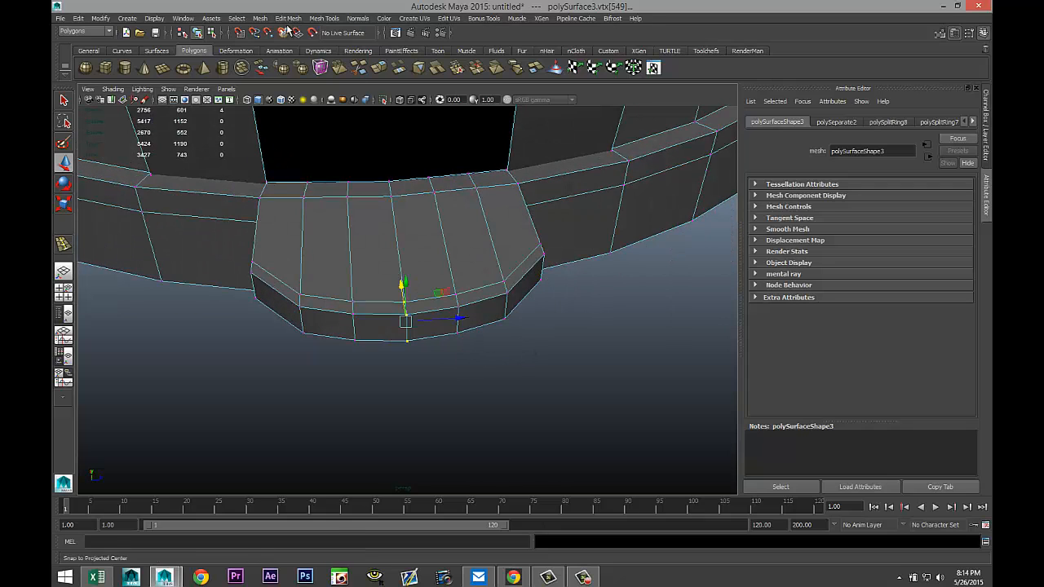
click(326, 19)
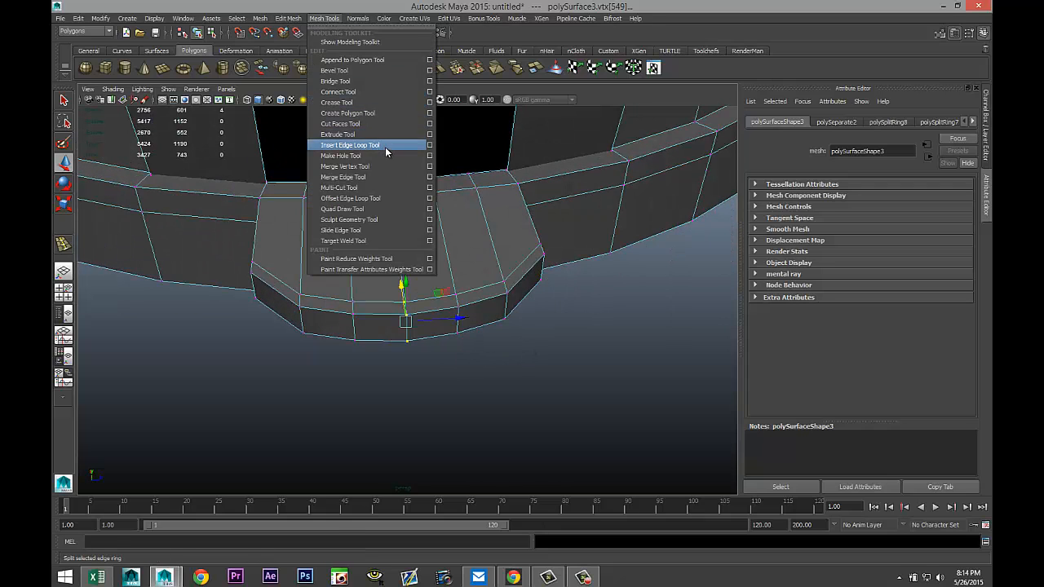
click(429, 146)
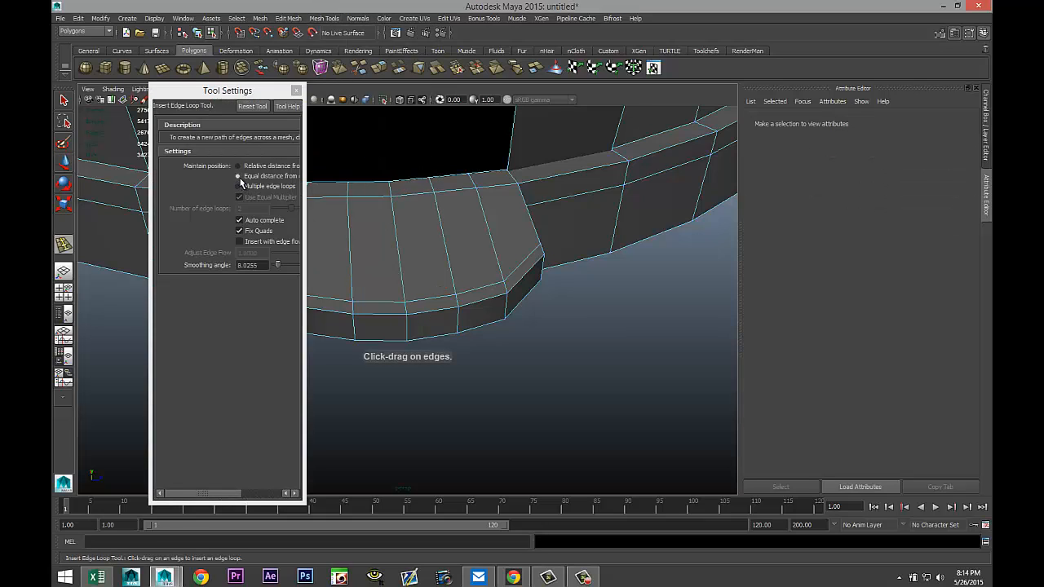
click(297, 90)
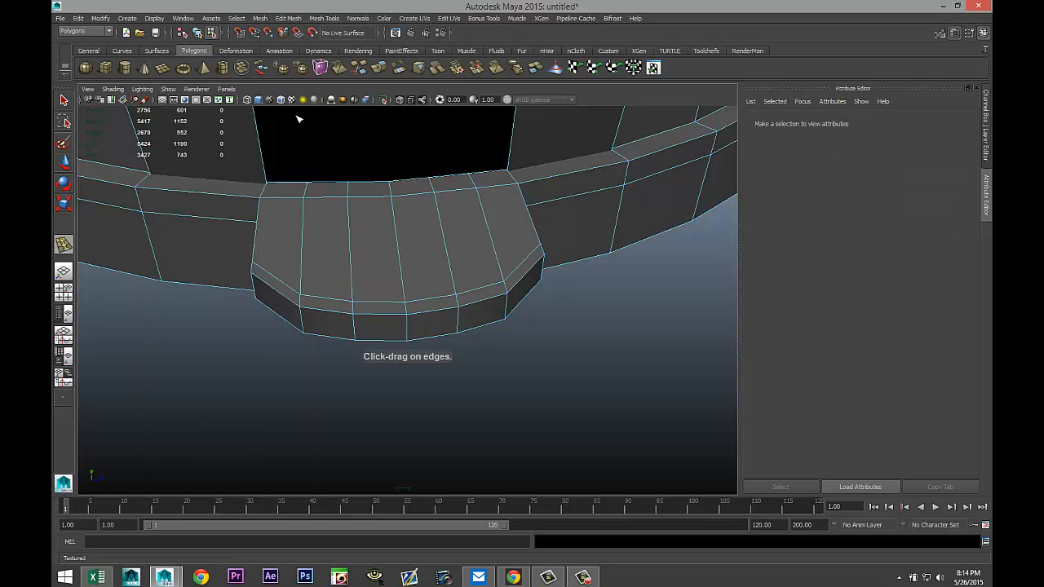
click(263, 284)
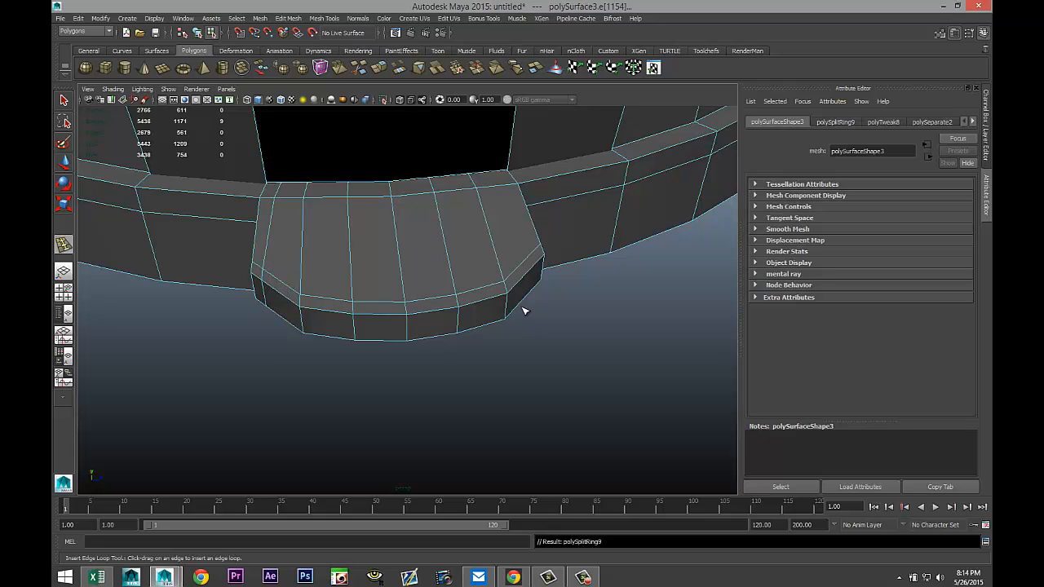
click(538, 268)
Select the ring of border faces running around the ledge's top surface.
click(63, 292)
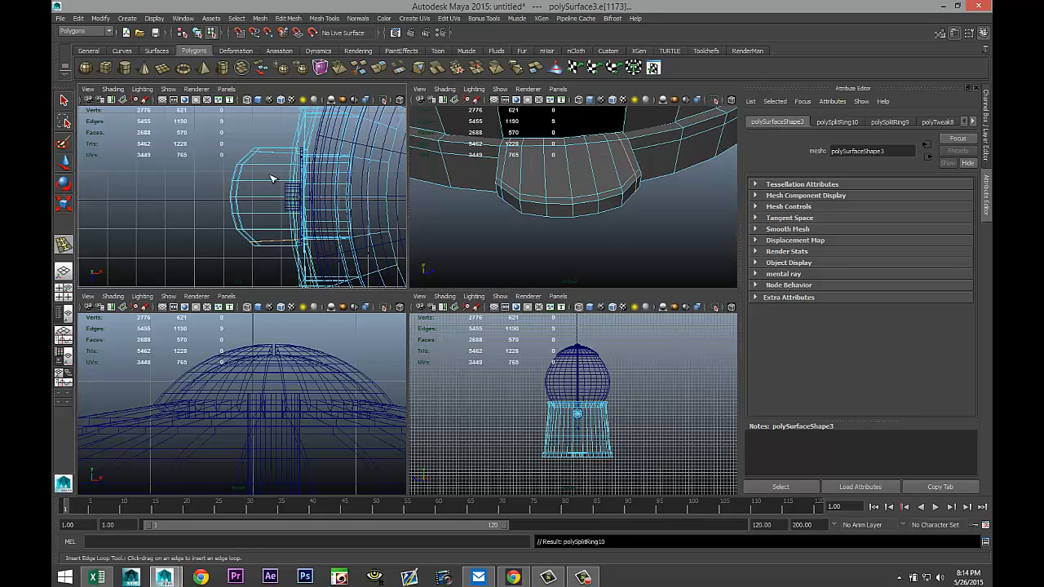
key(space)
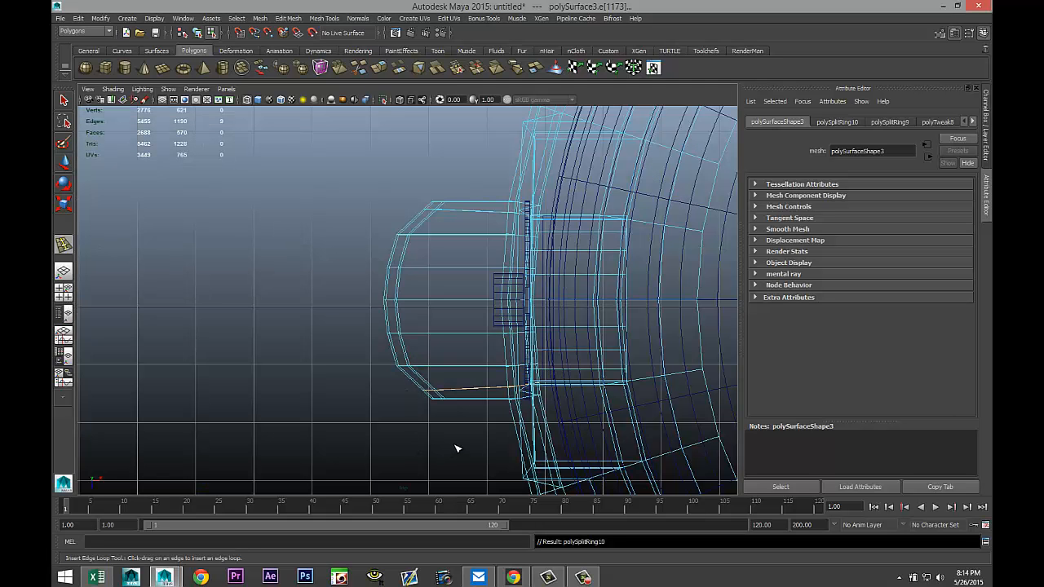
key(q)
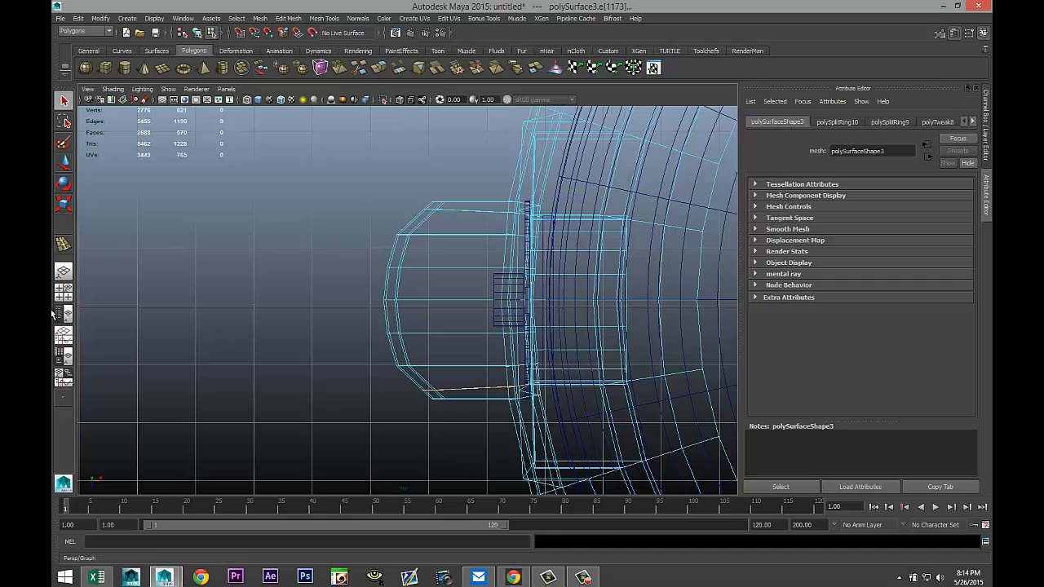
click(63, 292)
key(space)
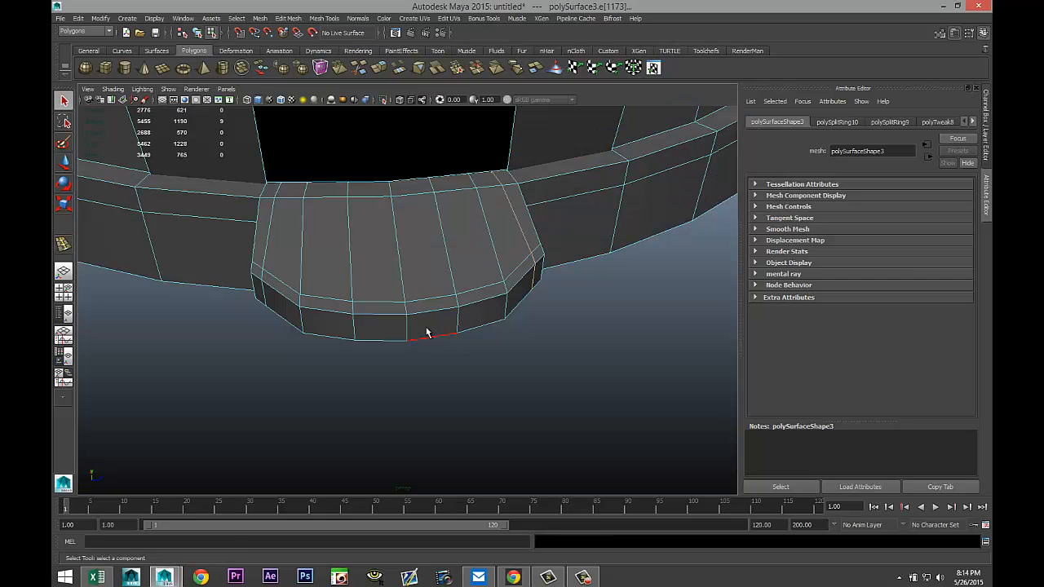
alt+drag(427, 328, 225, 211)
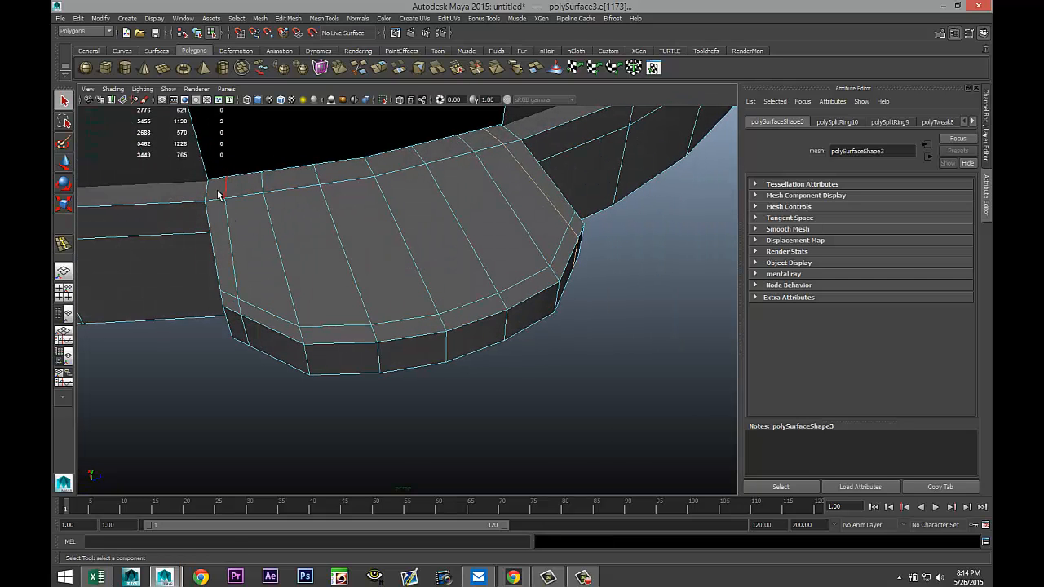
right_drag(214, 194, 216, 217)
click(216, 190)
shift+click(226, 235)
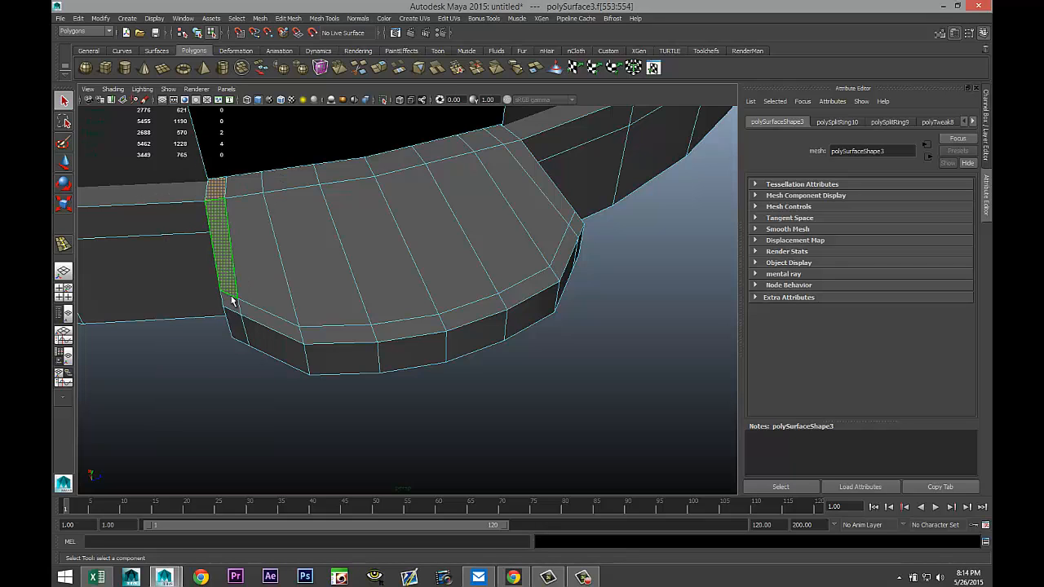
shift+click(262, 323)
shift+click(263, 323)
shift+click(330, 338)
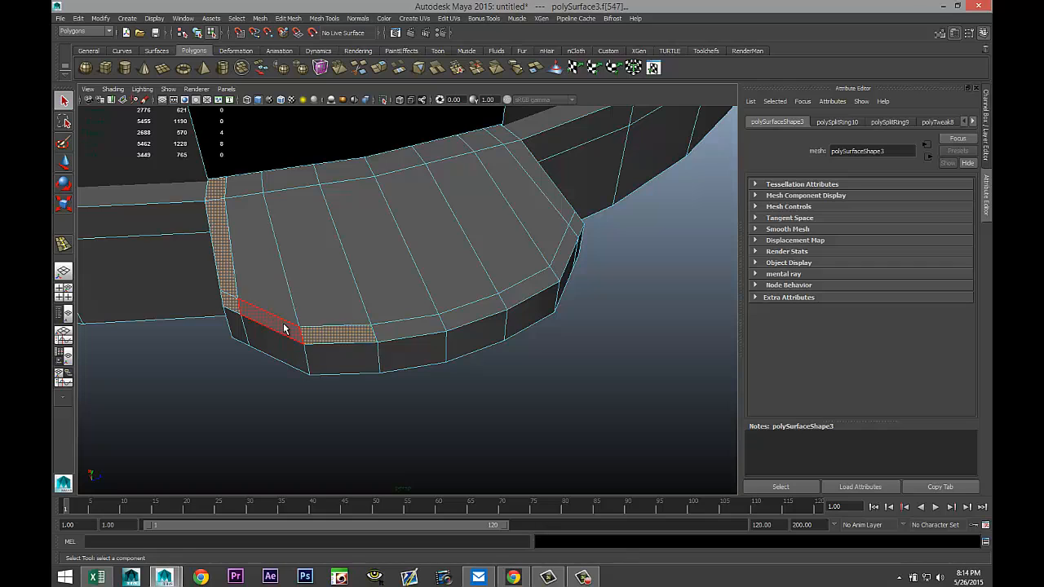
shift+click(284, 325)
shift+click(411, 329)
shift+click(477, 309)
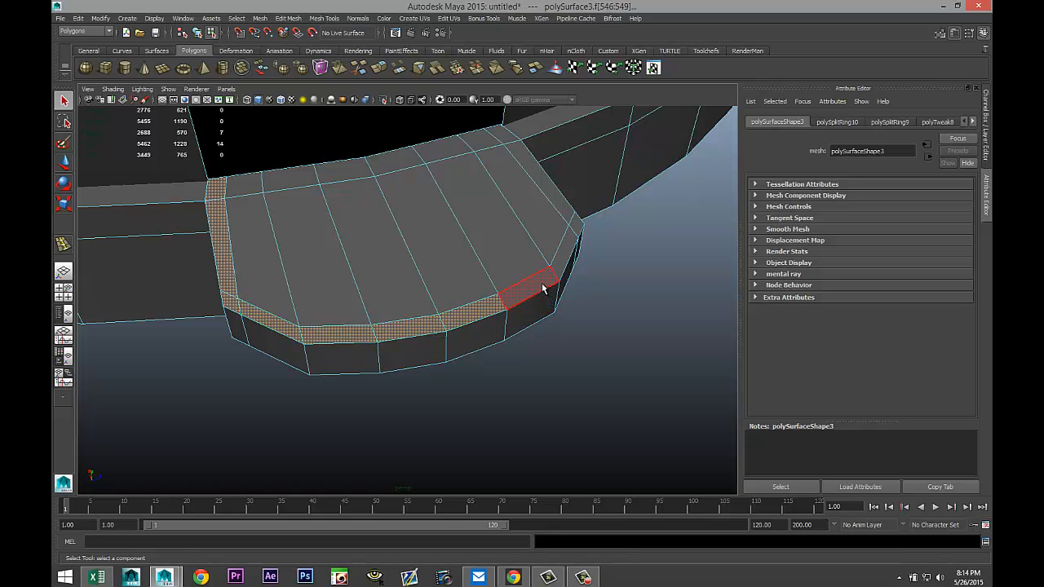
shift+click(542, 287)
shift+click(566, 247)
shift+click(577, 224)
shift+click(542, 181)
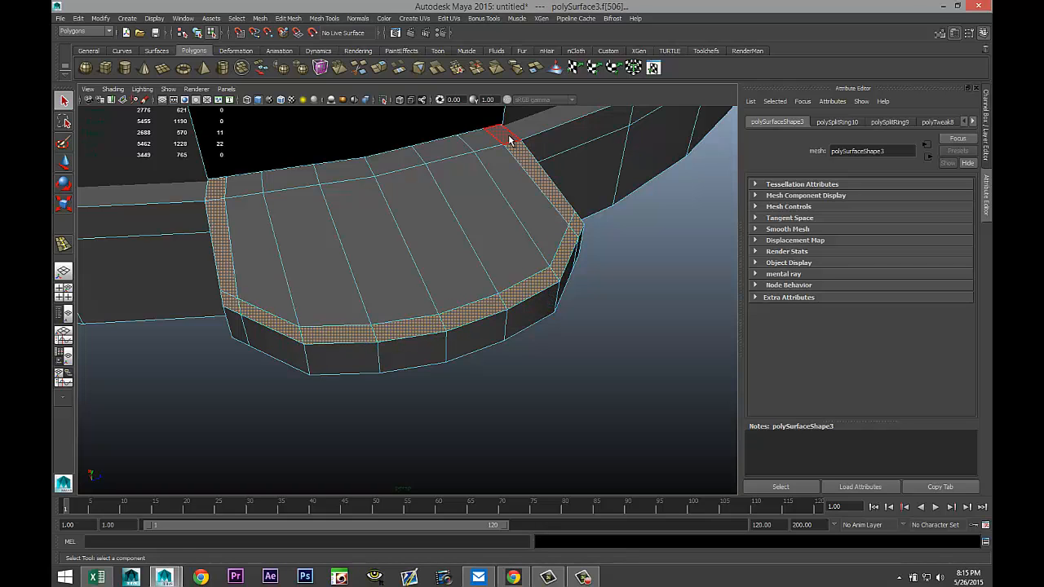
shift+click(509, 140)
Extrude the selected border faces upward to form a raised lip around the ledge.
click(288, 18)
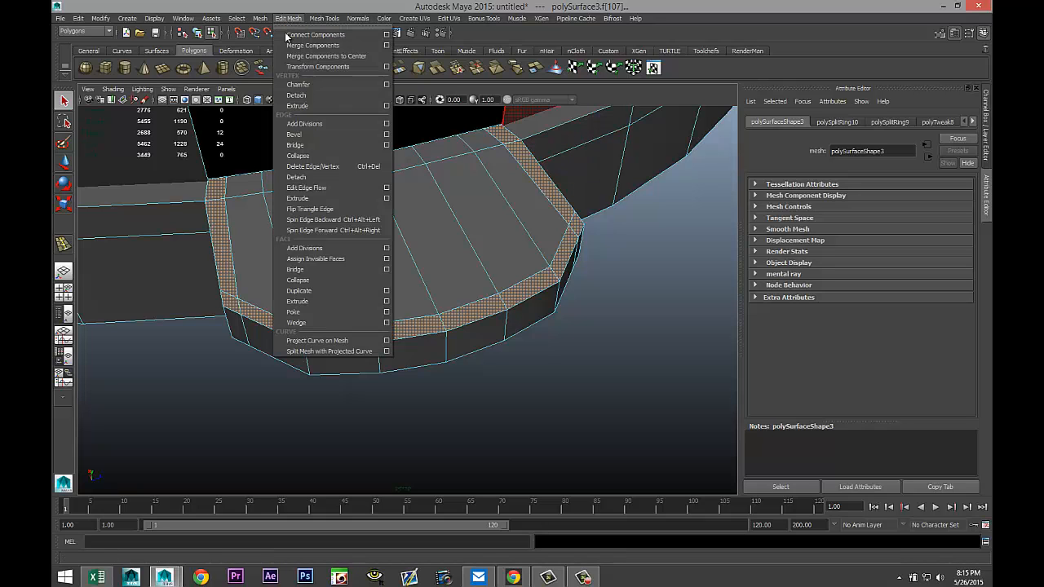
click(322, 302)
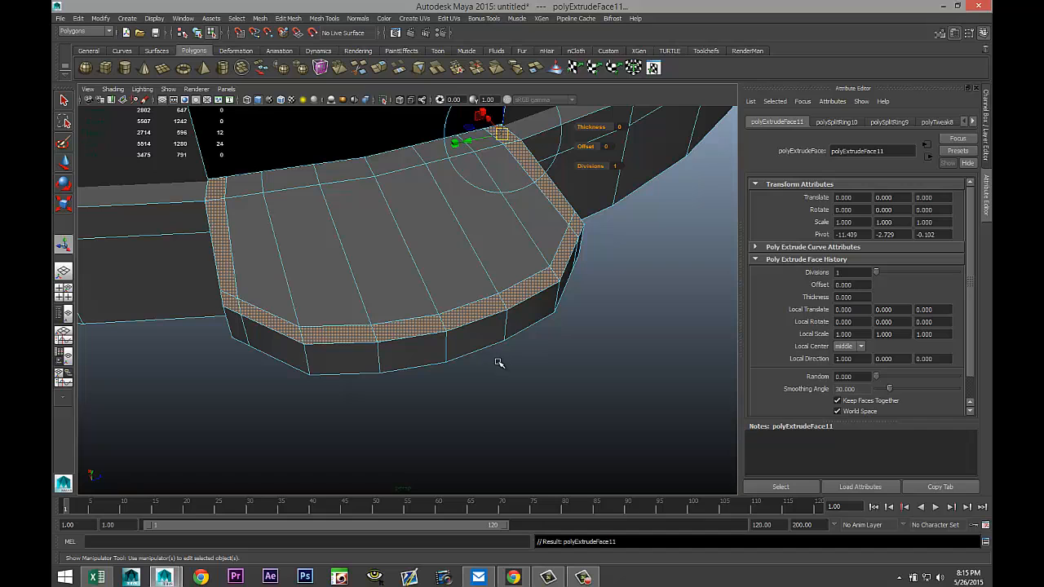
key(w)
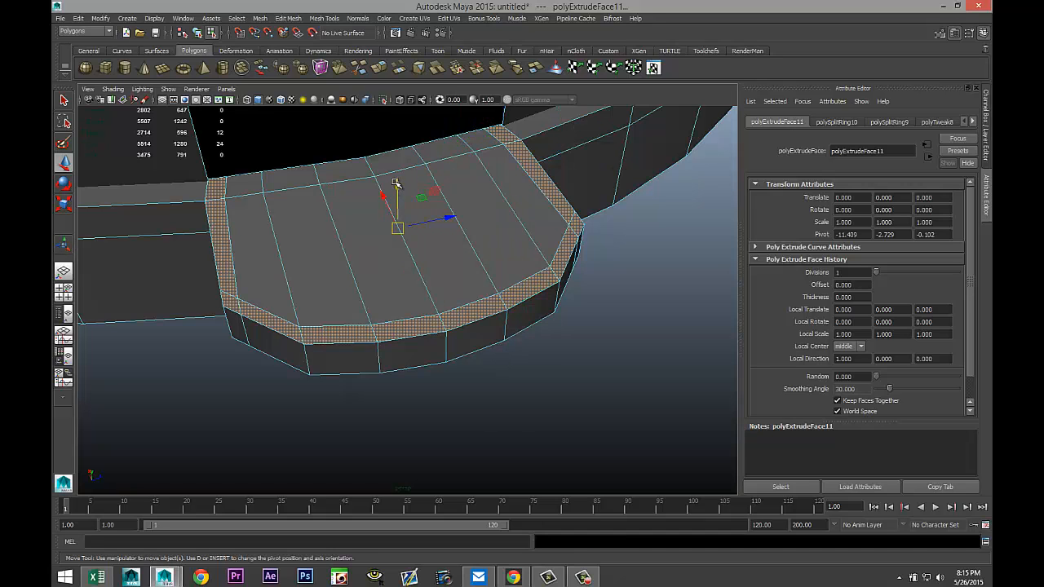
drag(395, 183, 401, 154)
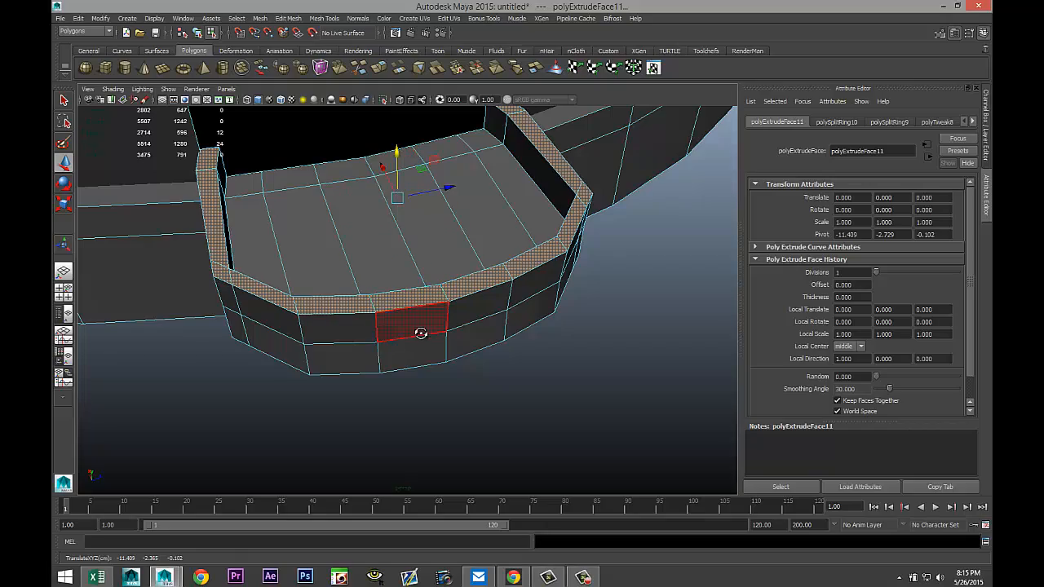
alt+drag(421, 333, 400, 107)
scroll(516, 352, down, 4)
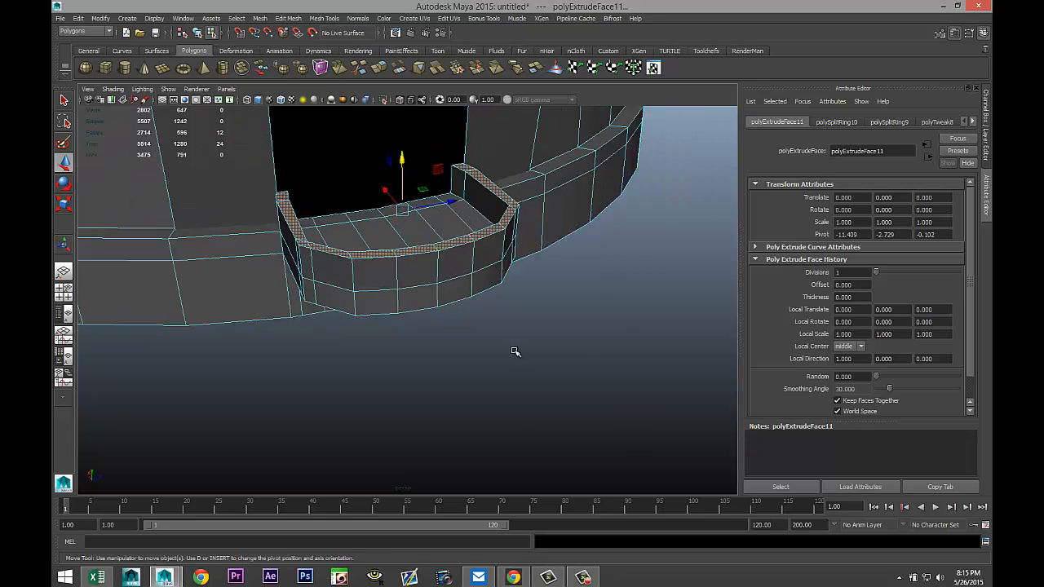
scroll(516, 352, down, 3)
alt+drag(515, 361, 545, 283)
right_drag(529, 198, 565, 185)
click(530, 195)
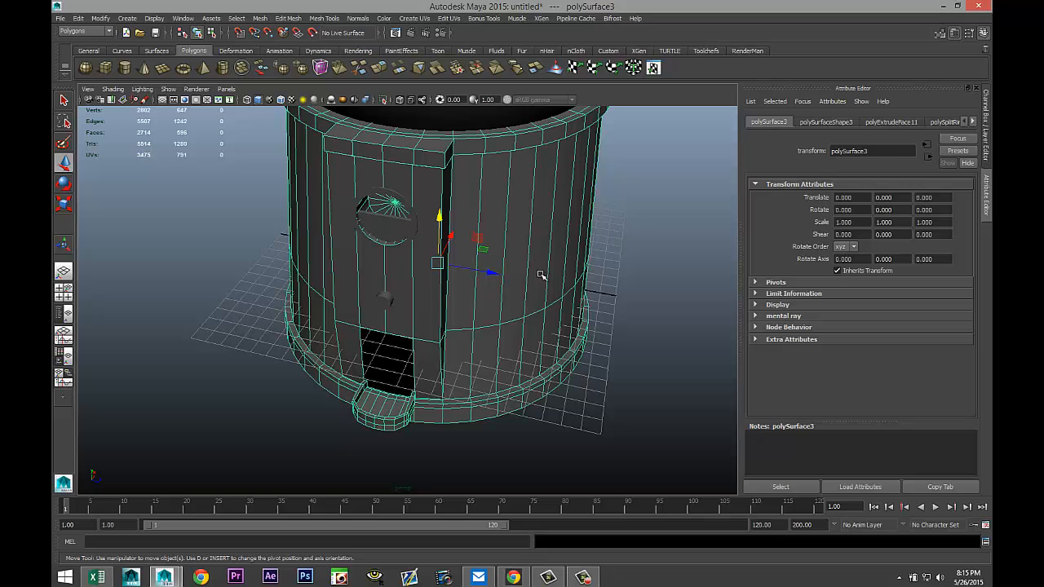
Preview the model with smooth display, orbit to inspect the base, then return to normal display.
key(3)
click(592, 415)
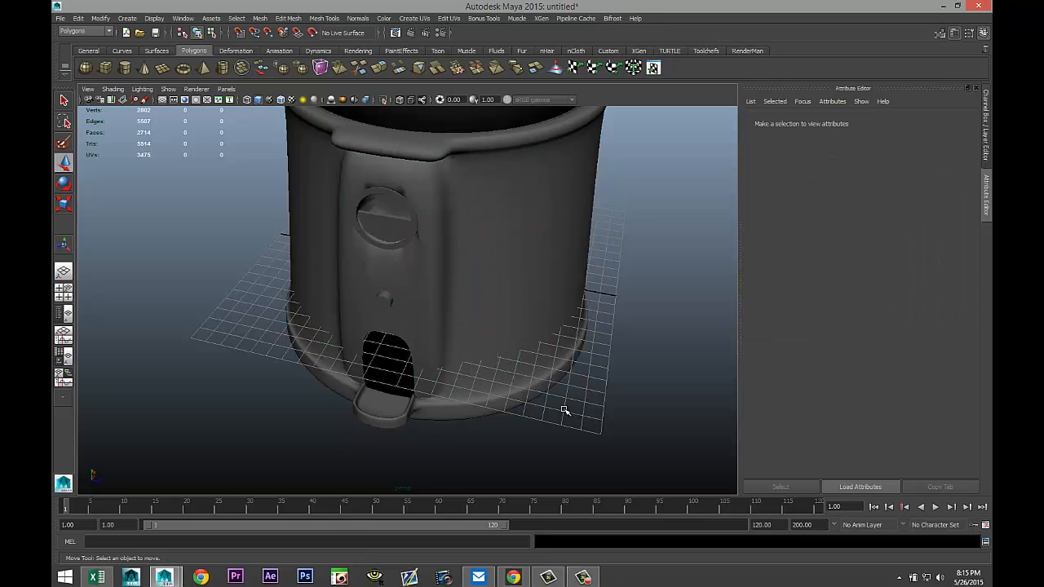
alt+drag(562, 410, 538, 367)
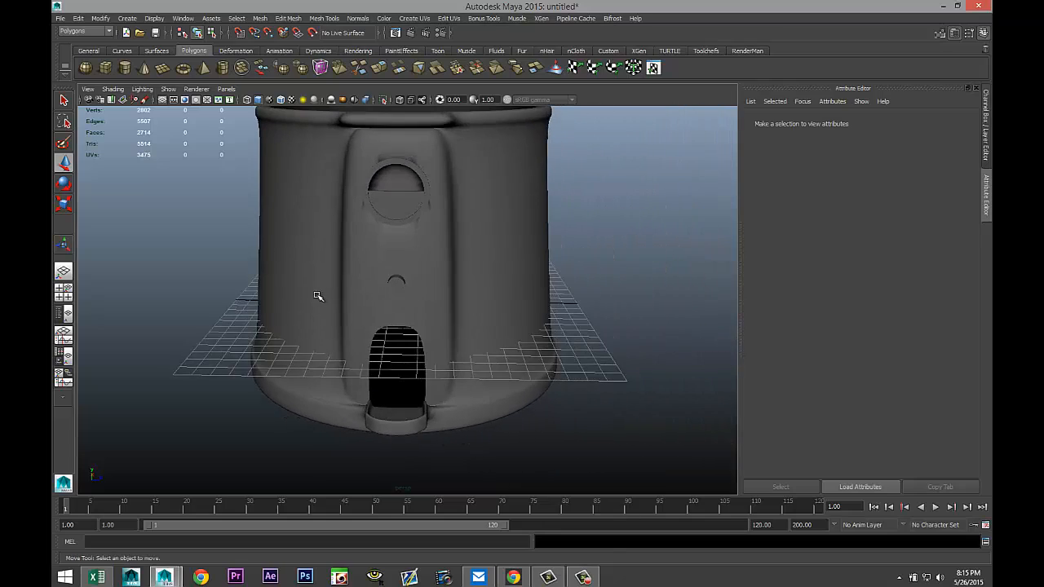
alt+drag(318, 296, 296, 323)
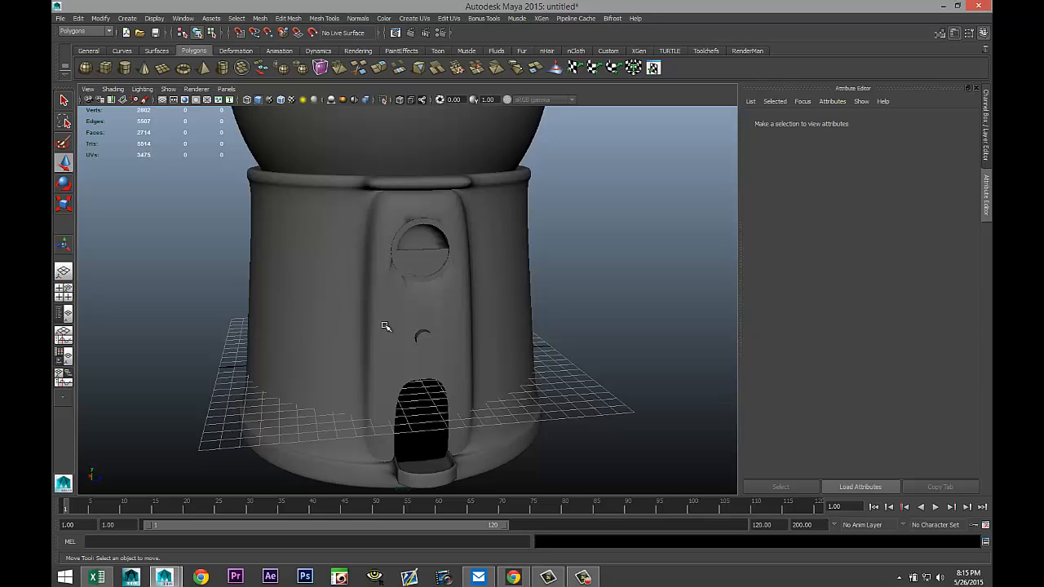
click(464, 302)
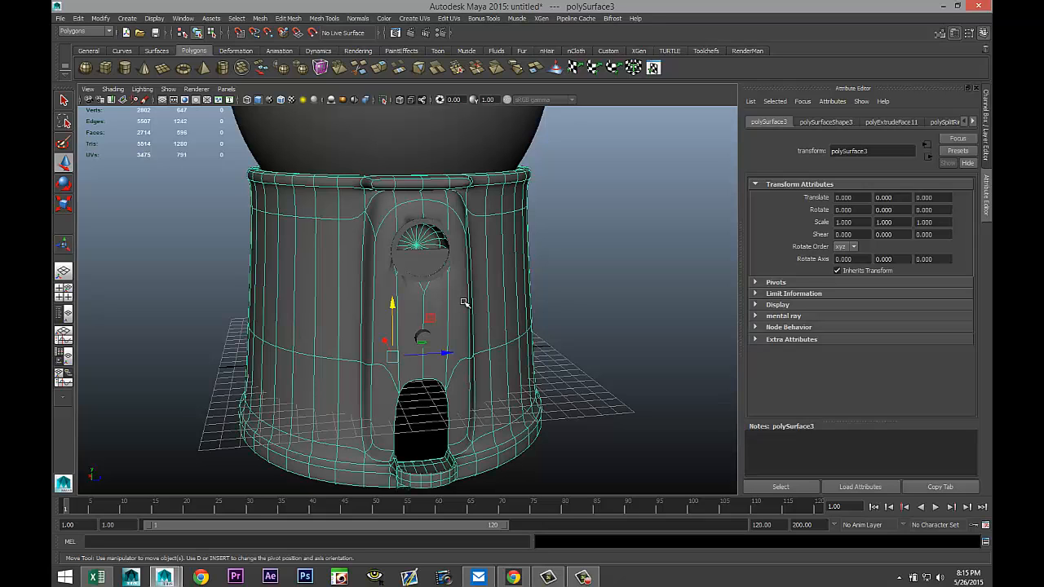
key(1)
Orbit and zoom around the base to inspect the ledge and the opening.
scroll(463, 304, up, 5)
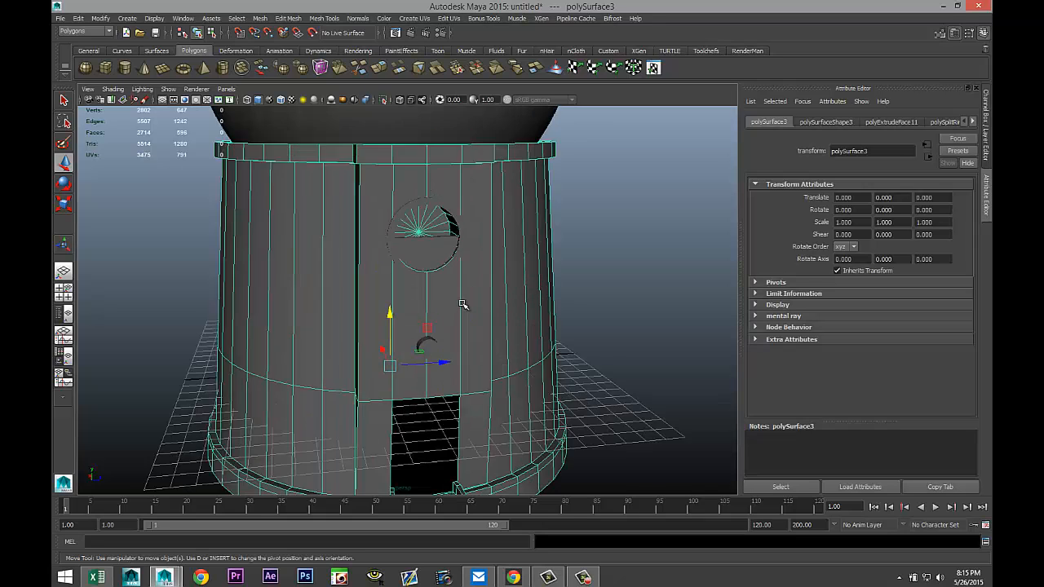
alt+drag(486, 382, 456, 356)
scroll(456, 356, down, 5)
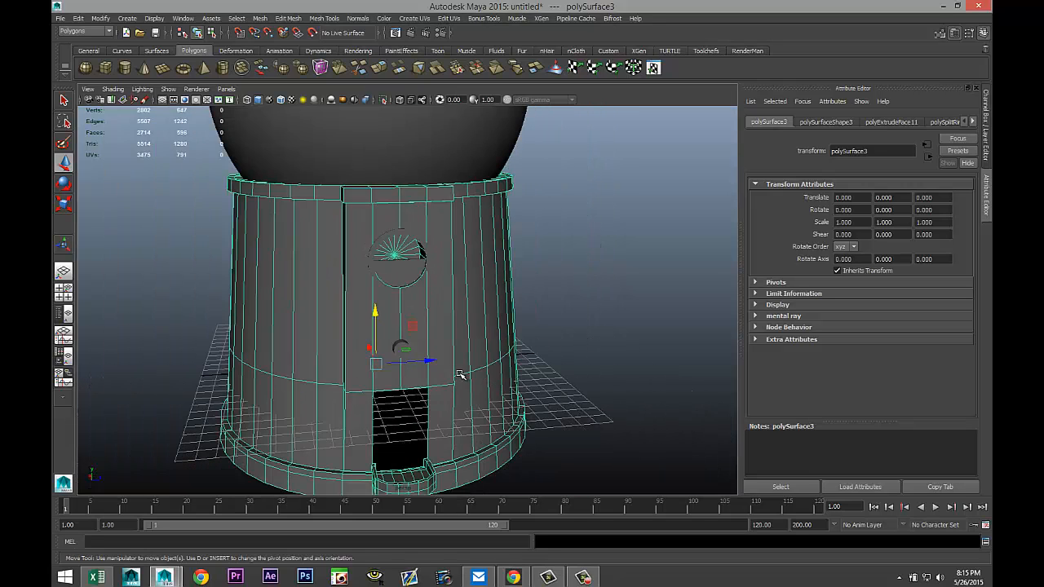
alt+middle_drag(501, 389, 494, 323)
scroll(502, 345, up, 2)
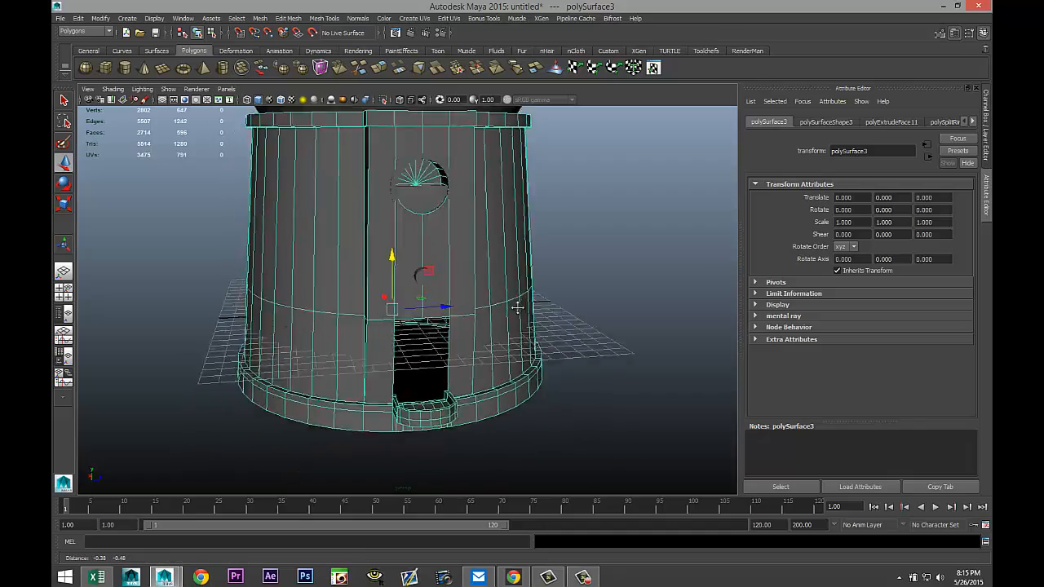
scroll(504, 347, up, 2)
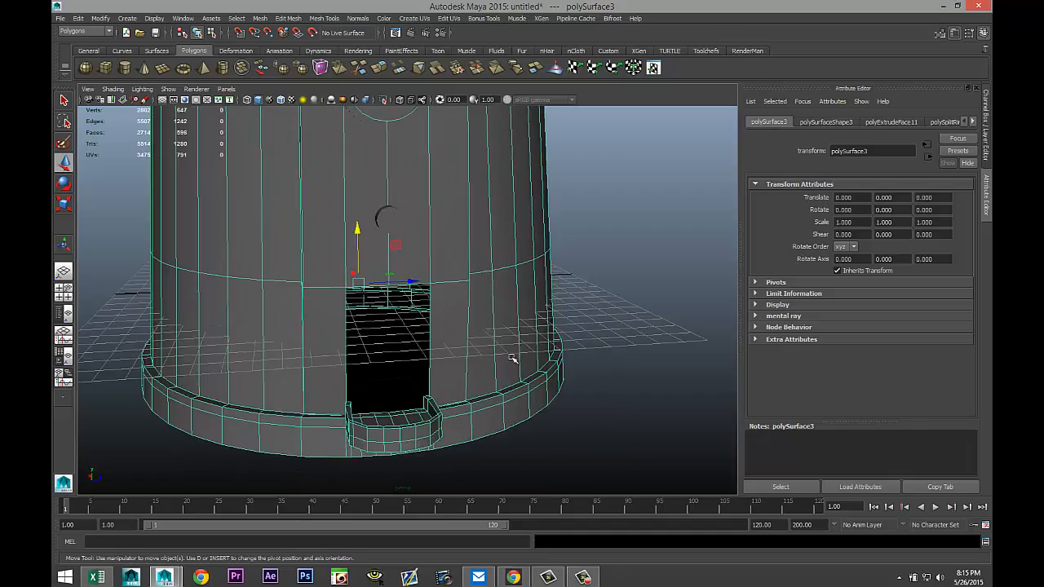
alt+drag(528, 399, 533, 364)
scroll(527, 366, up, 1)
scroll(527, 368, down, 2)
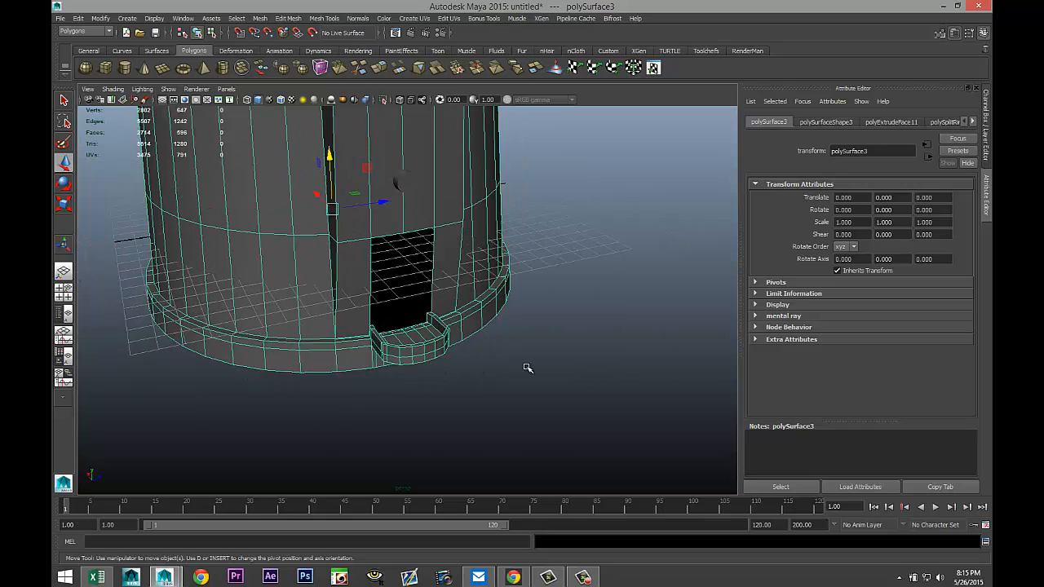
scroll(527, 368, up, 1)
mouse_move(543, 385)
alt+mouse_down()
mouse_move(550, 371)
mouse_move(552, 391)
alt+mouse_up()
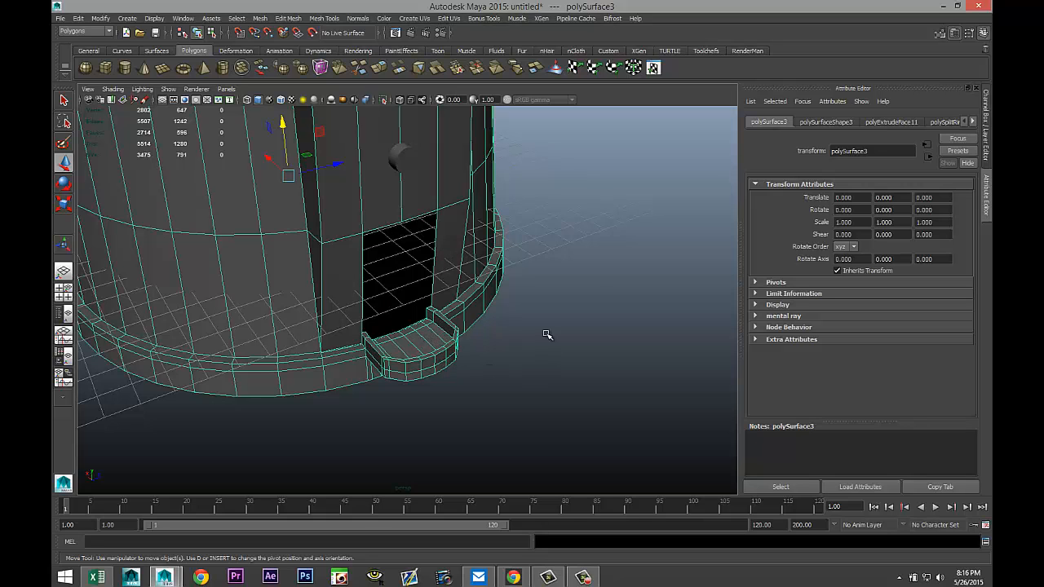
alt+drag(547, 335, 434, 360)
mouse_move(458, 393)
alt+mouse_down()
mouse_move(500, 380)
mouse_move(492, 391)
mouse_move(457, 387)
alt+mouse_up()
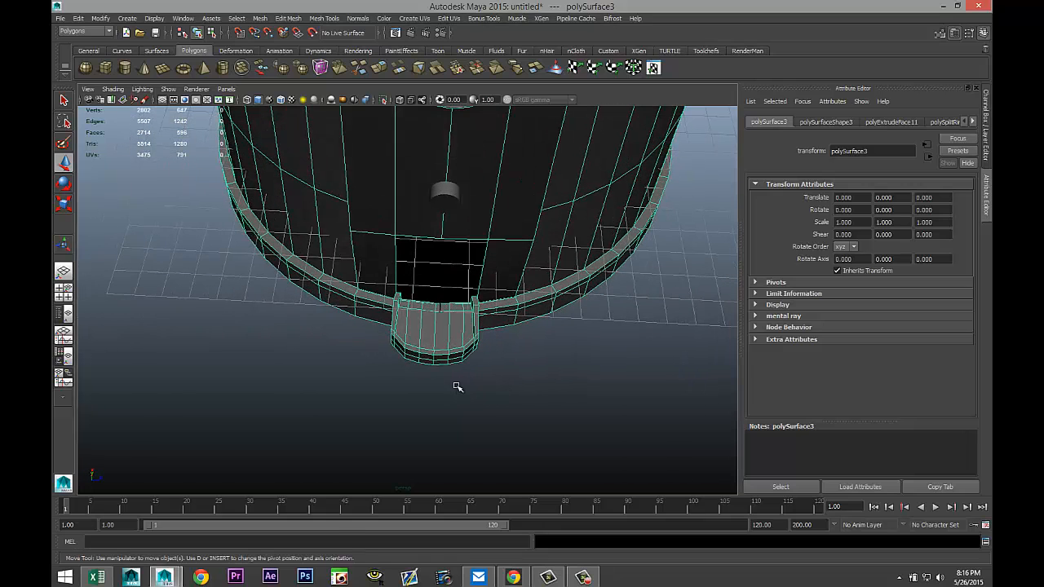
Select faces on the ledge's top and inspect the ledge and opening from several angles.
right_drag(413, 326, 412, 336)
click(412, 327)
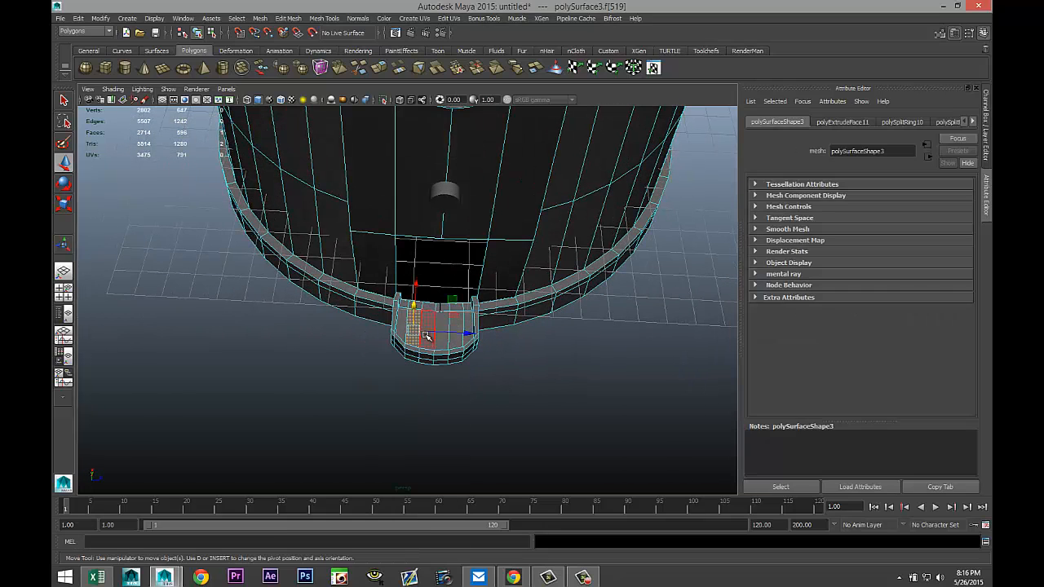
shift+click(428, 326)
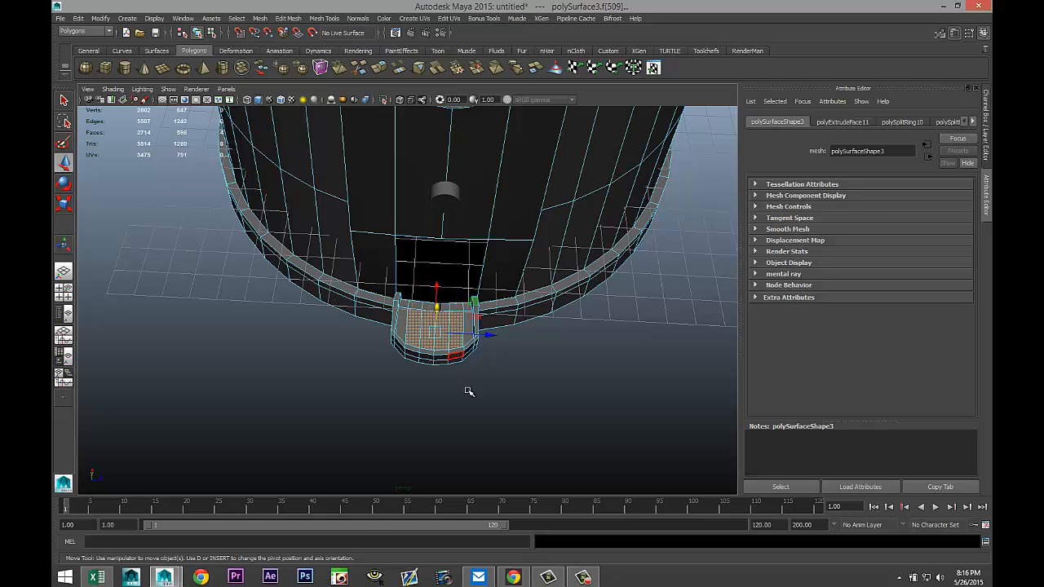
alt+drag(469, 392, 407, 337)
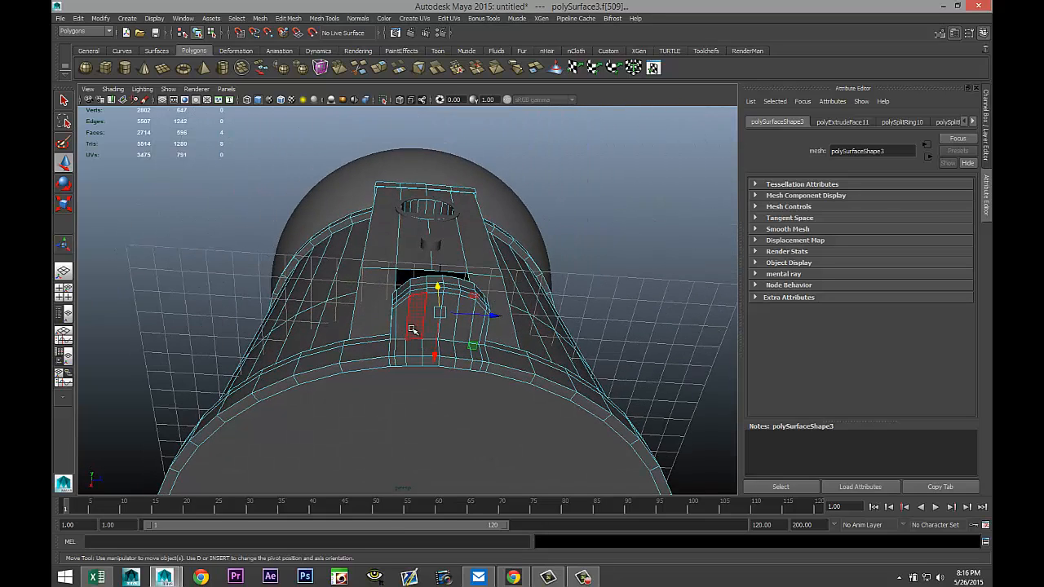
shift+click(431, 333)
shift+click(447, 333)
shift+click(463, 337)
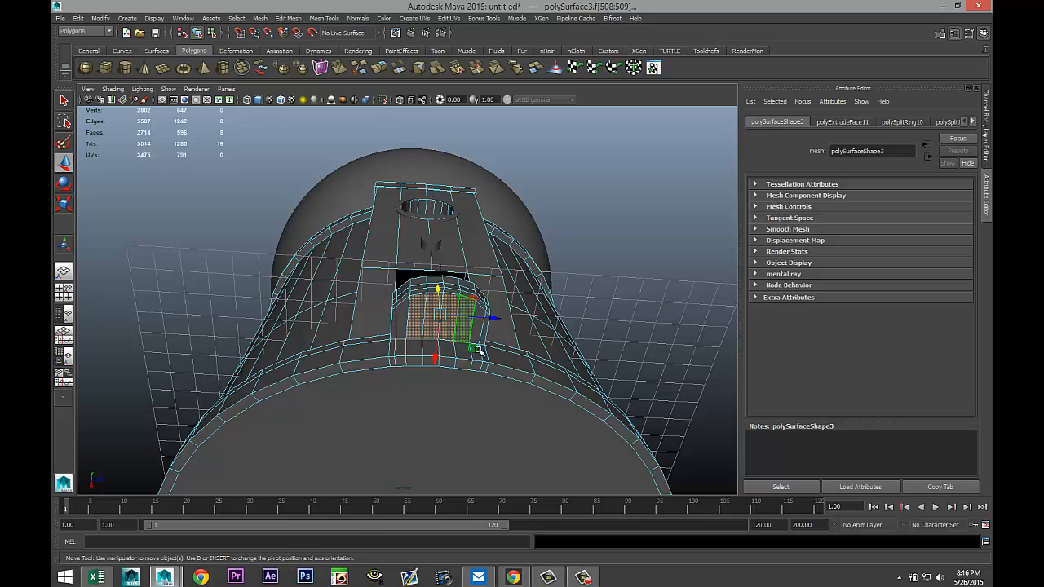
alt+drag(556, 388, 566, 473)
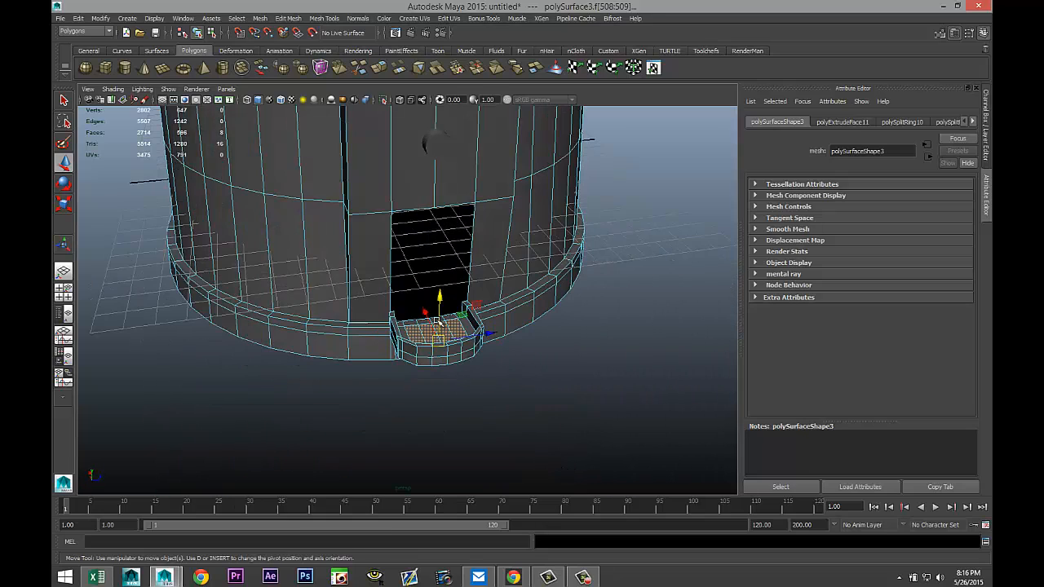
drag(441, 296, 438, 298)
alt+drag(535, 380, 522, 394)
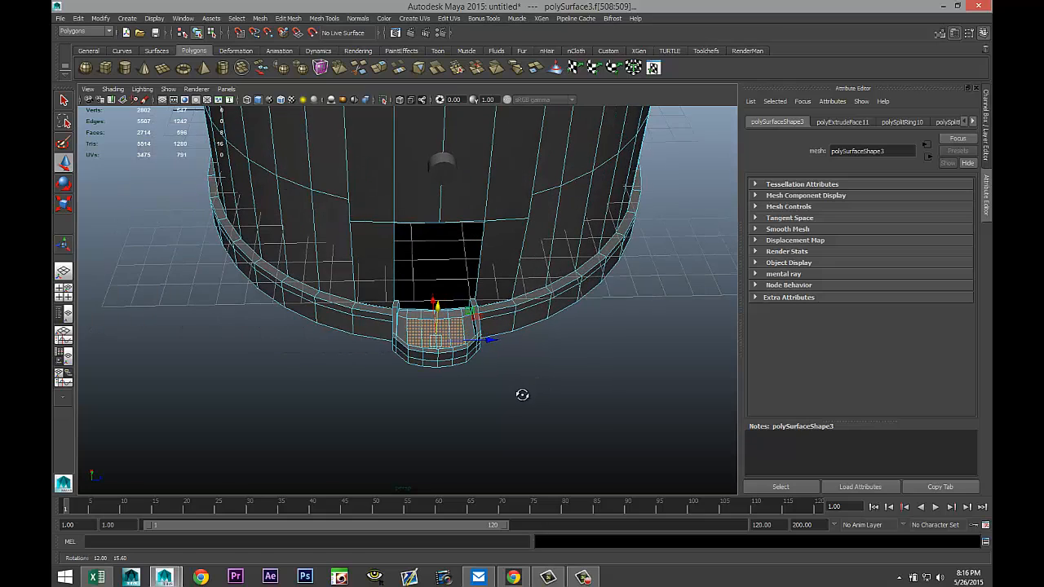
click(440, 337)
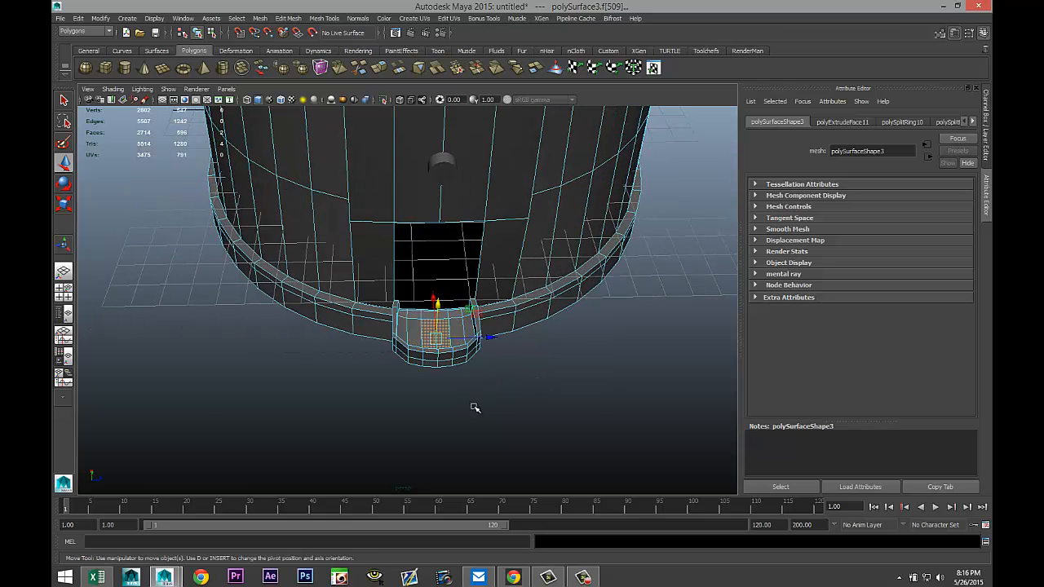
alt+drag(475, 410, 443, 343)
shift+click(437, 341)
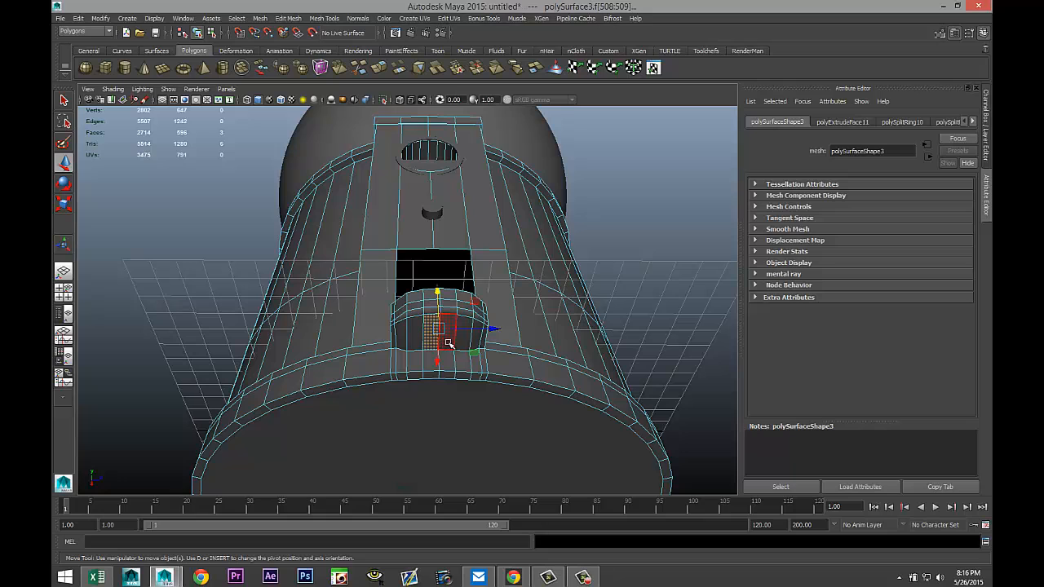
alt+drag(513, 395, 537, 452)
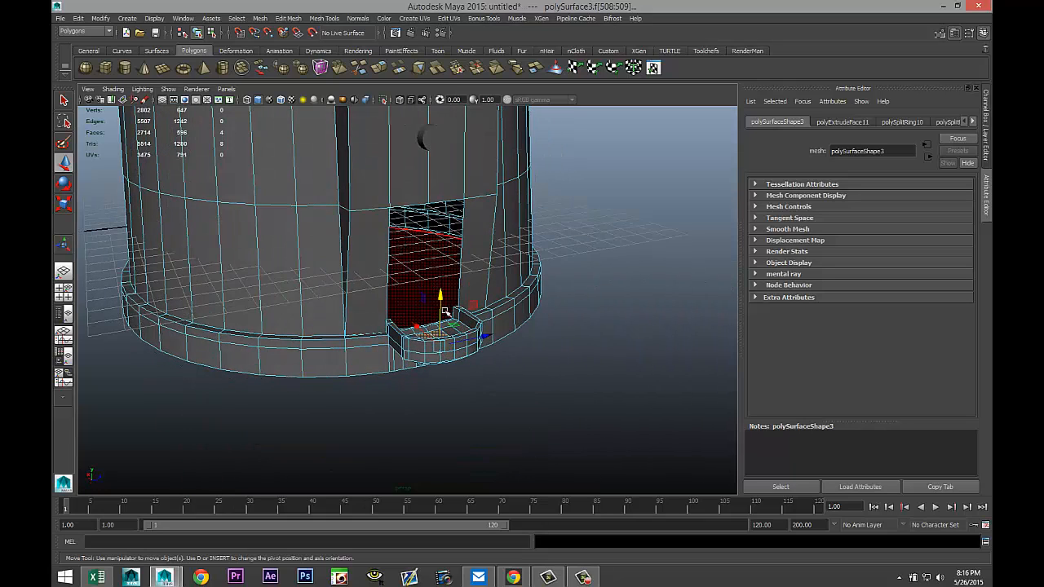
drag(440, 295, 440, 295)
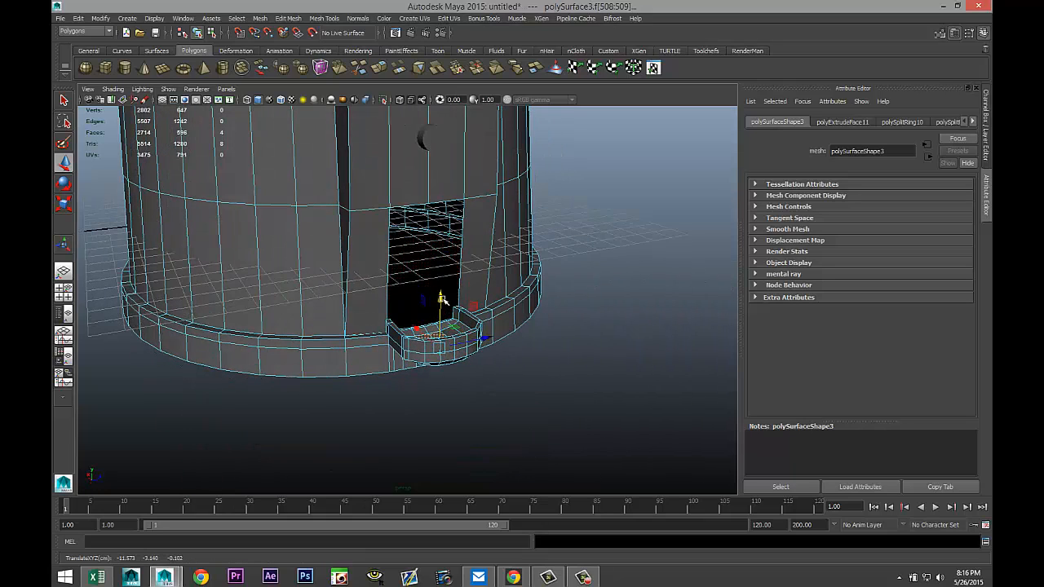
click(530, 415)
Create a polygon cube in front of the base opening, over the ledge.
alt+drag(541, 356, 557, 417)
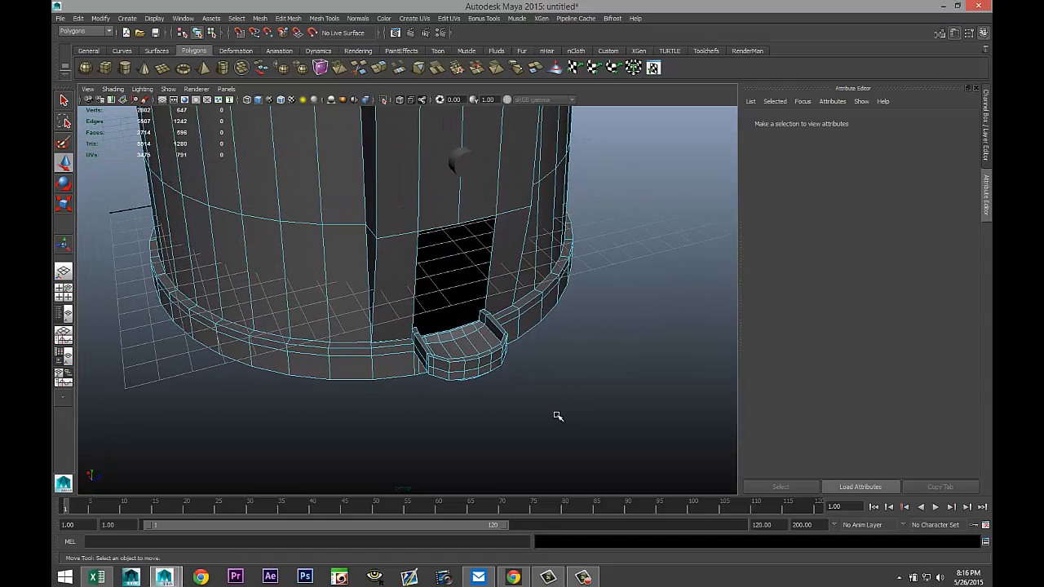
scroll(554, 413, up, 2)
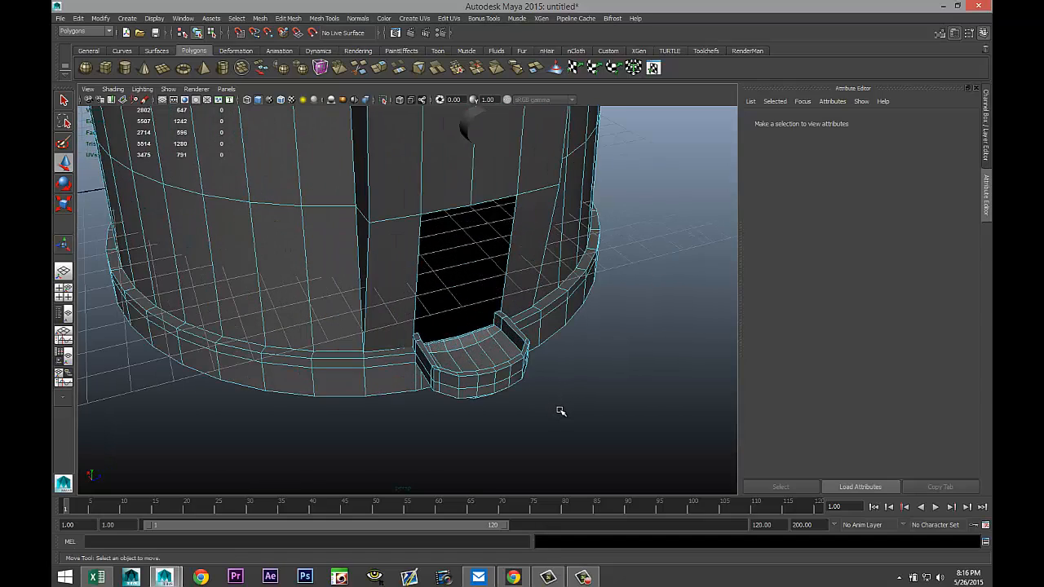
alt+drag(561, 411, 539, 416)
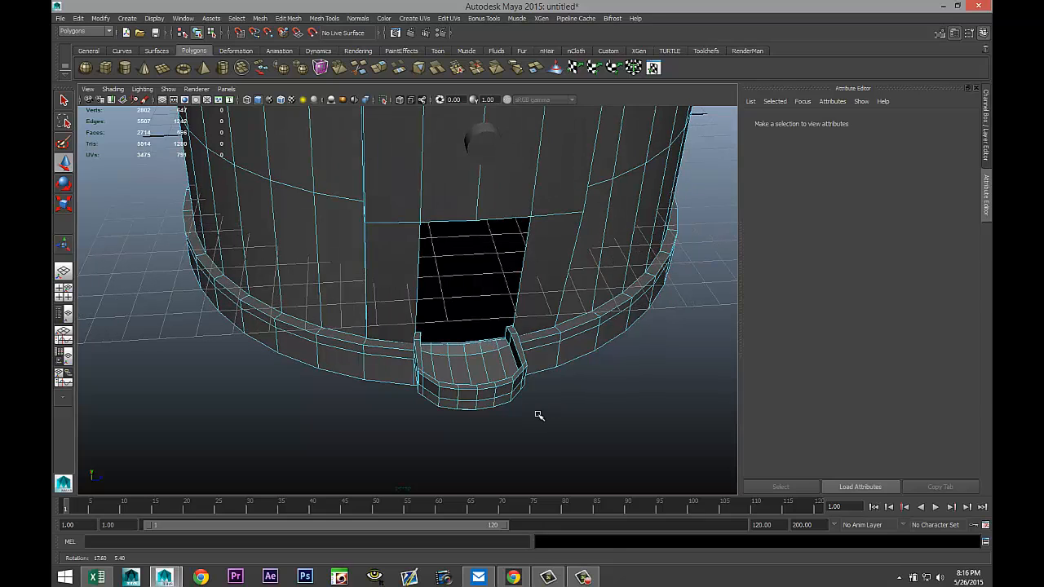
alt+middle_drag(537, 416, 526, 377)
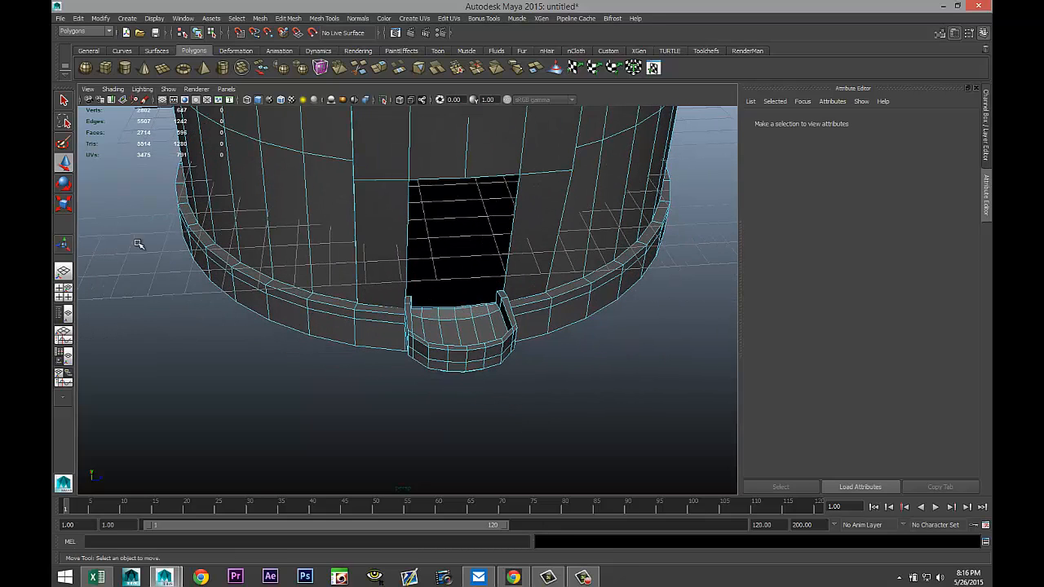
click(105, 68)
drag(416, 451, 517, 382)
drag(457, 362, 444, 285)
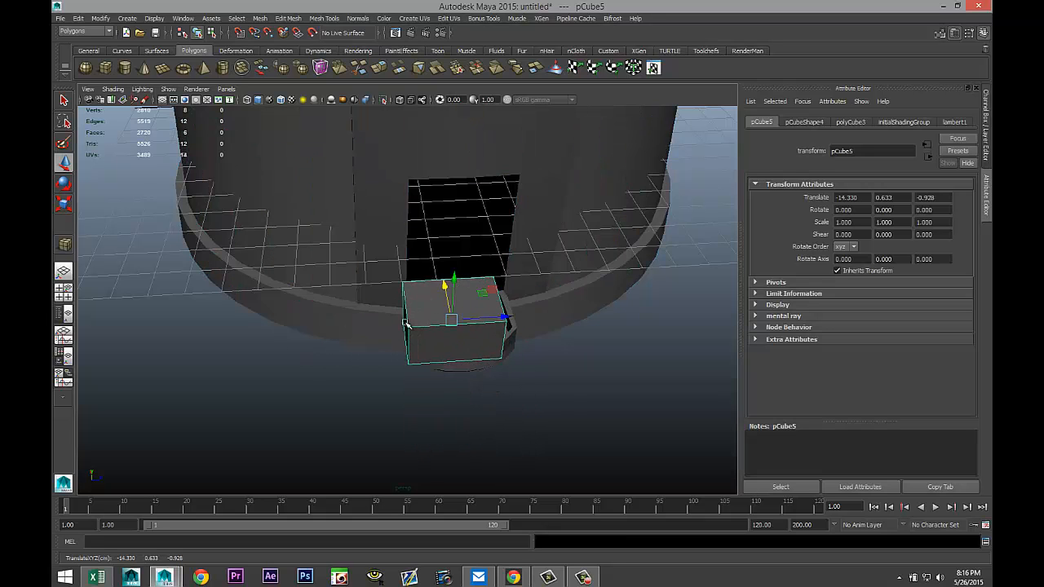
Switch to a single side view and move the cube into position over the ledge.
click(63, 292)
key(space)
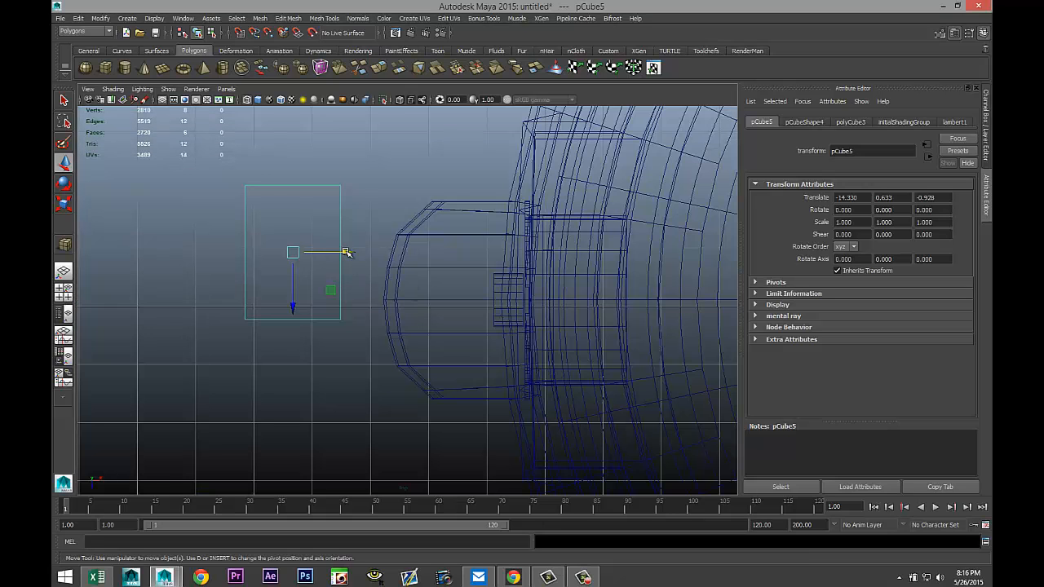
drag(346, 253, 471, 341)
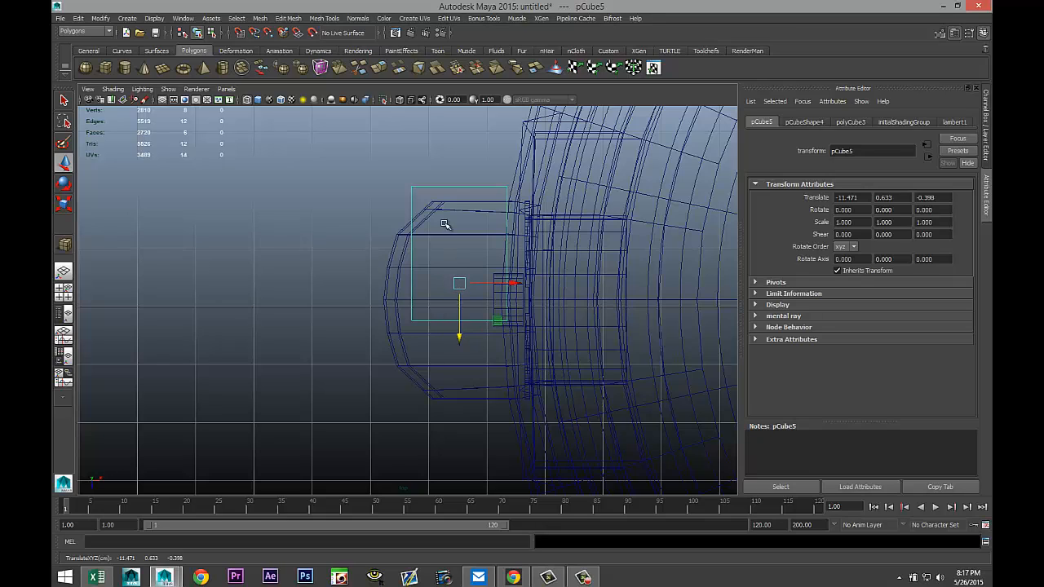
click(426, 165)
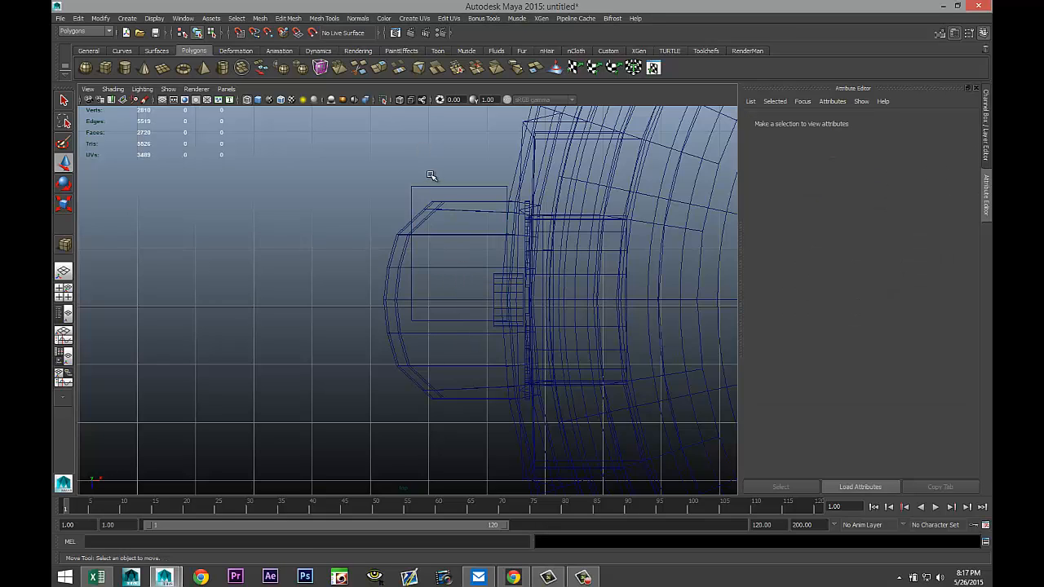
drag(432, 176, 432, 211)
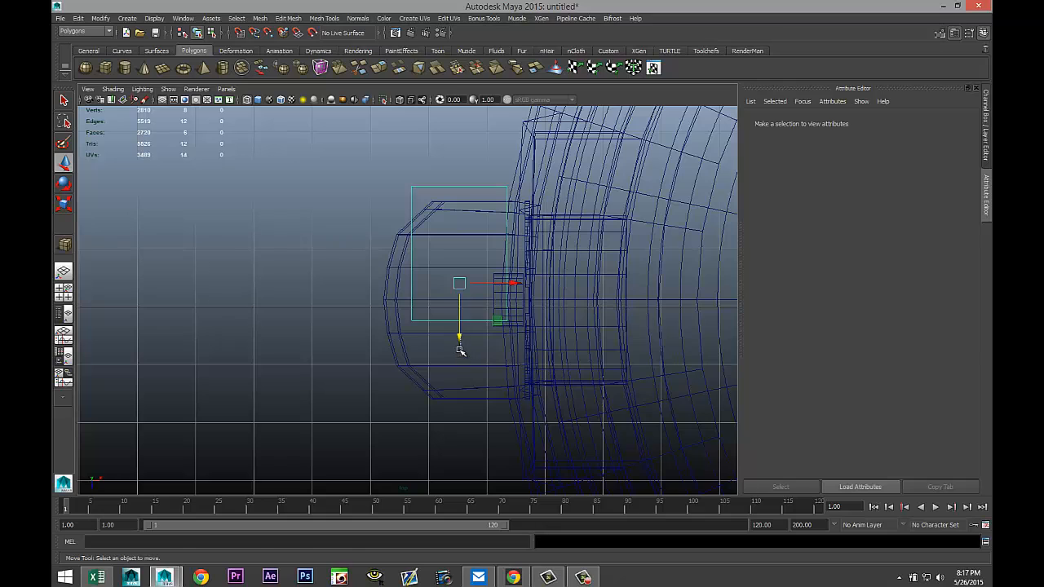
mouse_move(461, 341)
mouse_down()
mouse_move(463, 359)
mouse_move(462, 348)
mouse_up()
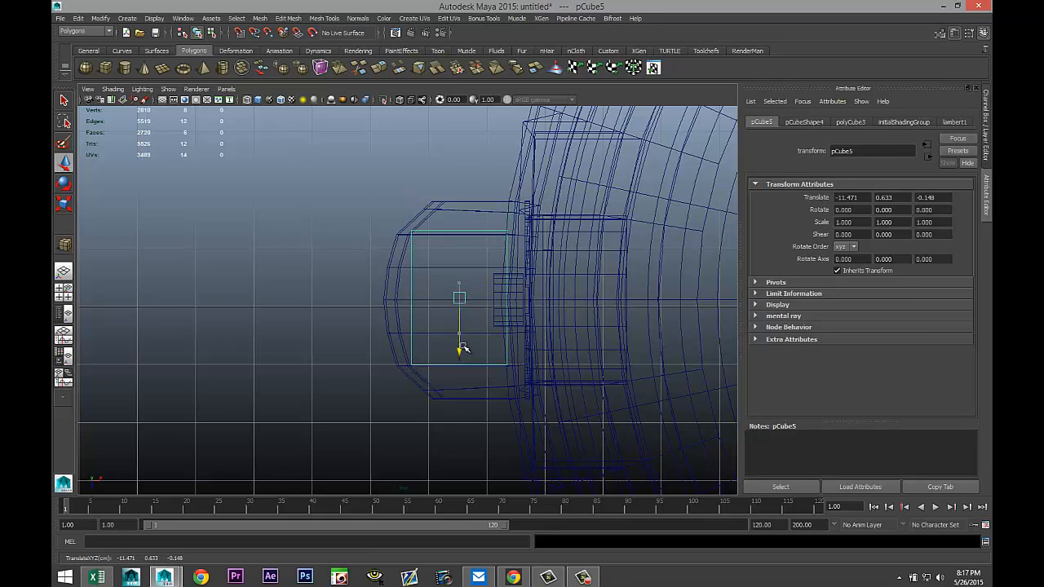
Scale the cube to 1.42 along Z and move its bottom vertices downward.
key(r)
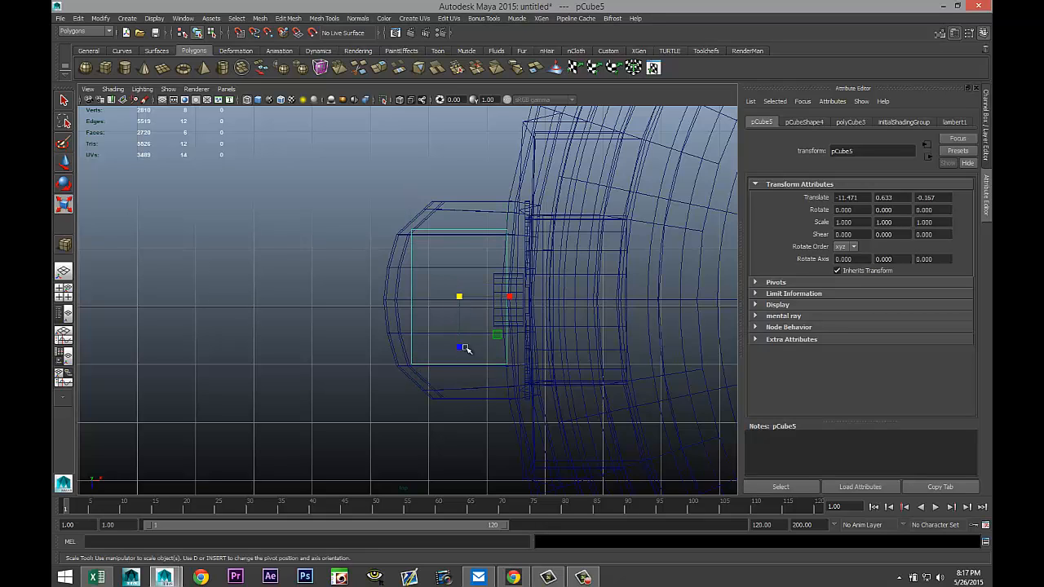
drag(460, 346, 461, 369)
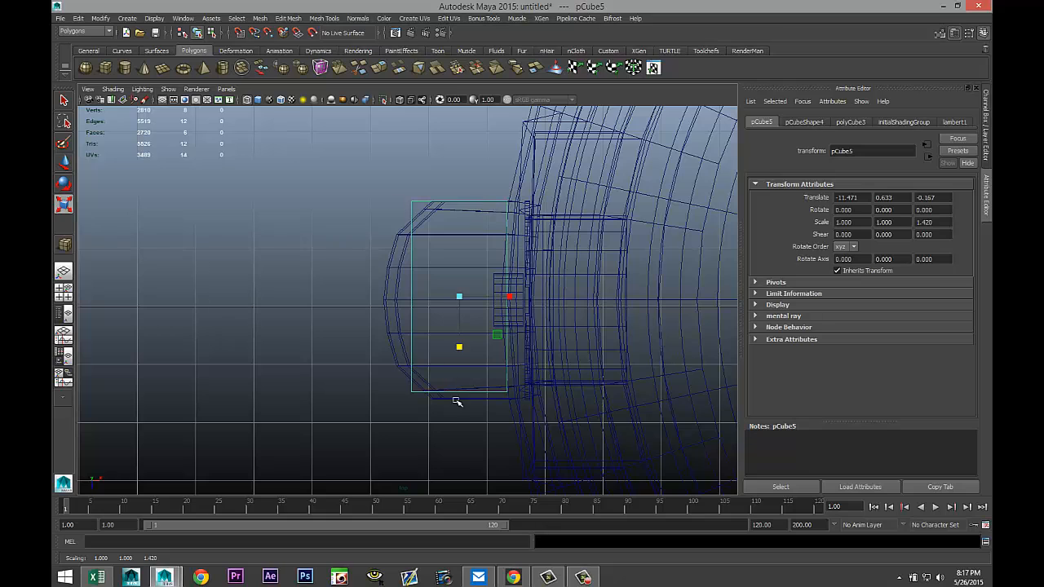
right_drag(459, 395, 408, 336)
drag(438, 393, 503, 430)
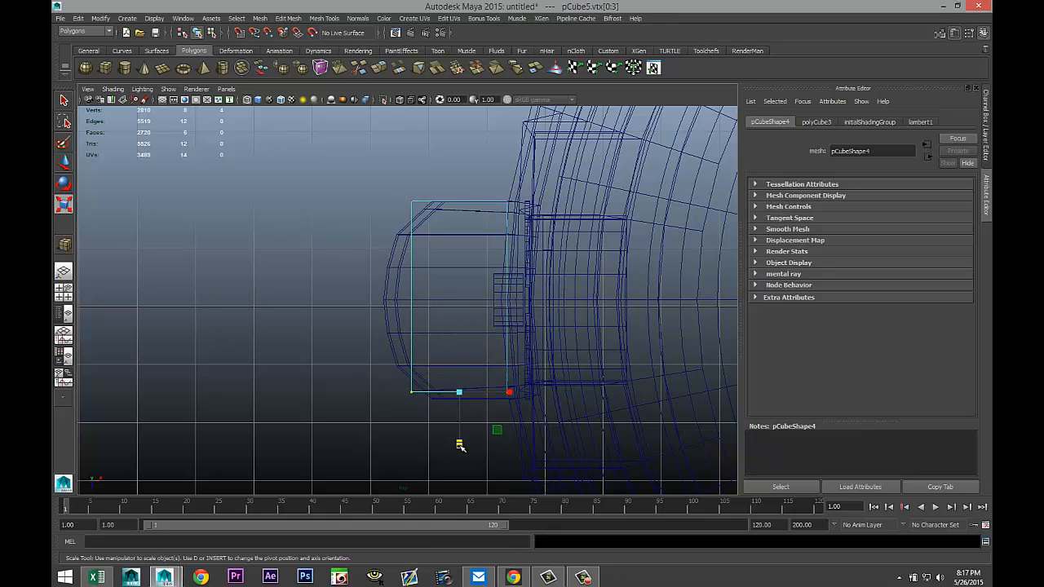
key(w)
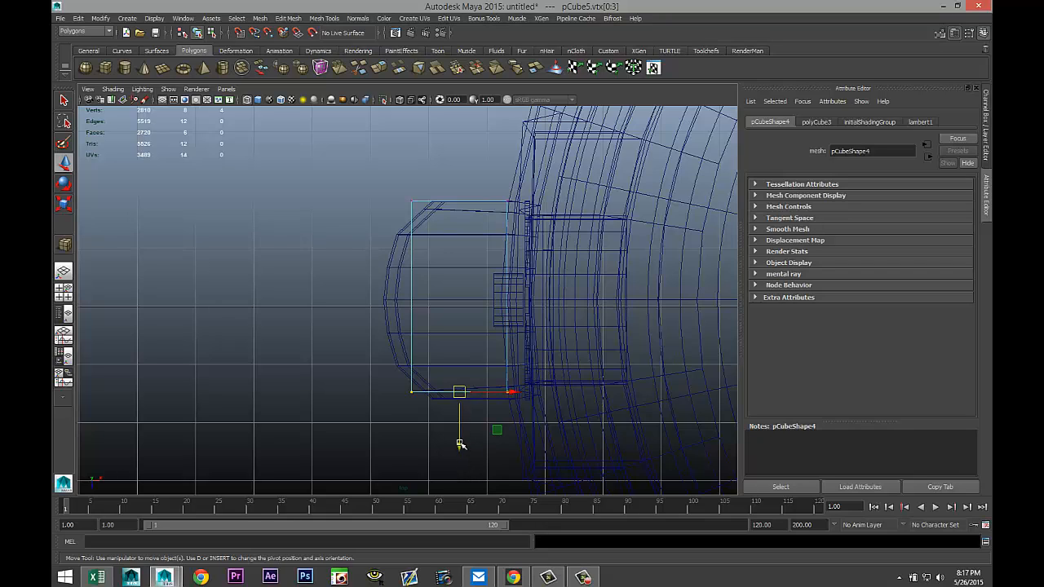
drag(461, 445, 461, 452)
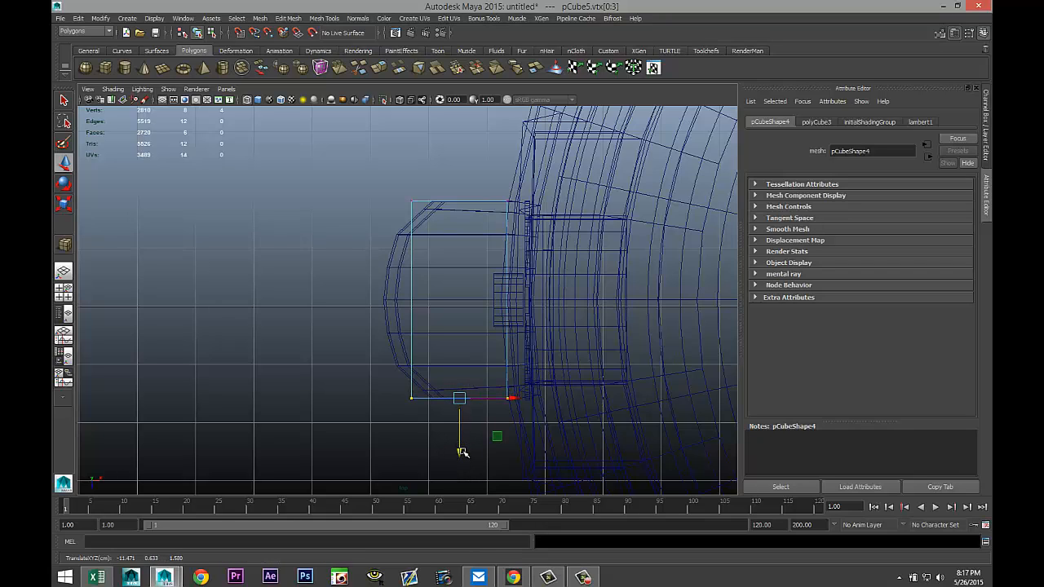
Nudge the cube toward the base and pull its outer vertices outward to widen it.
right_drag(413, 323, 462, 310)
click(410, 323)
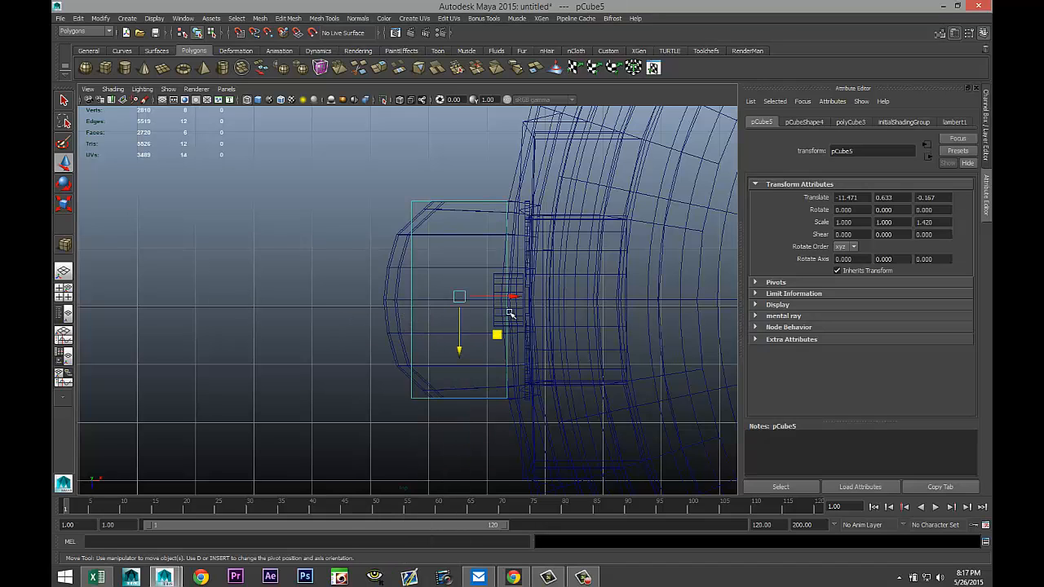
drag(508, 298, 515, 299)
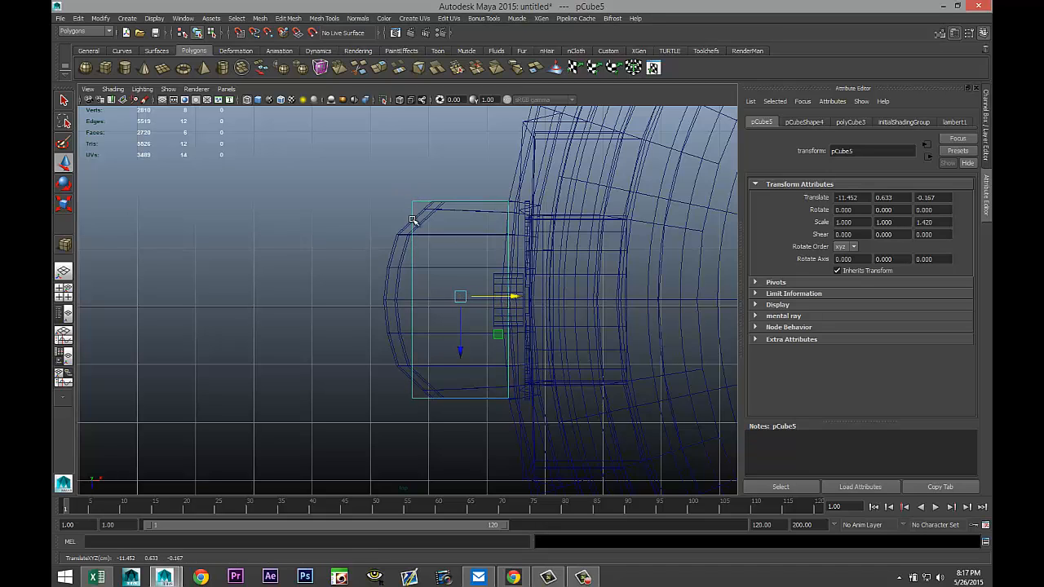
right_drag(413, 220, 393, 221)
drag(396, 169, 448, 497)
drag(466, 300, 441, 300)
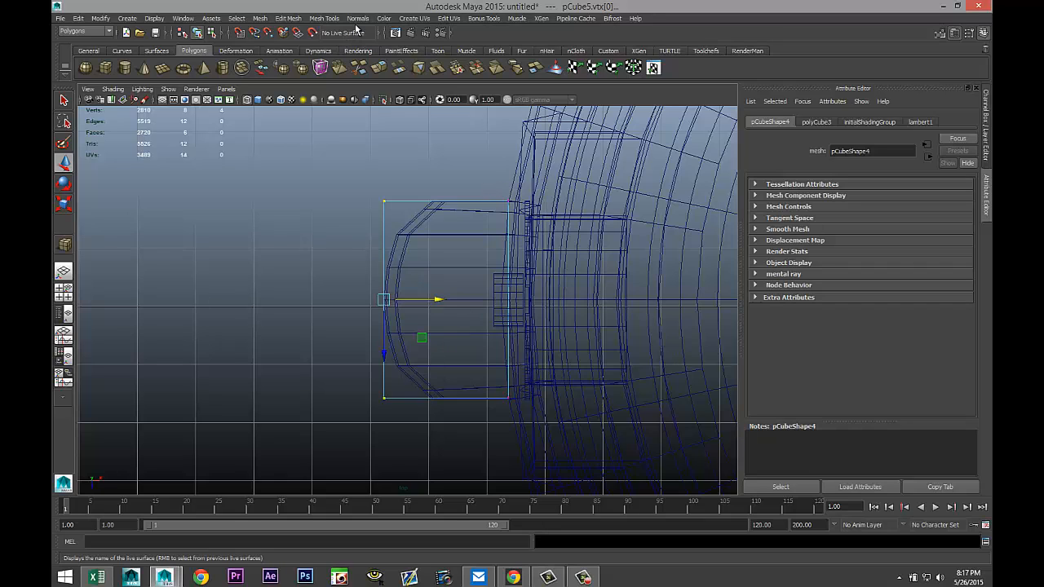
Insert 5 evenly spaced edge loops across the cube using the Insert Edge Loop Tool with multiple edge loops.
click(323, 19)
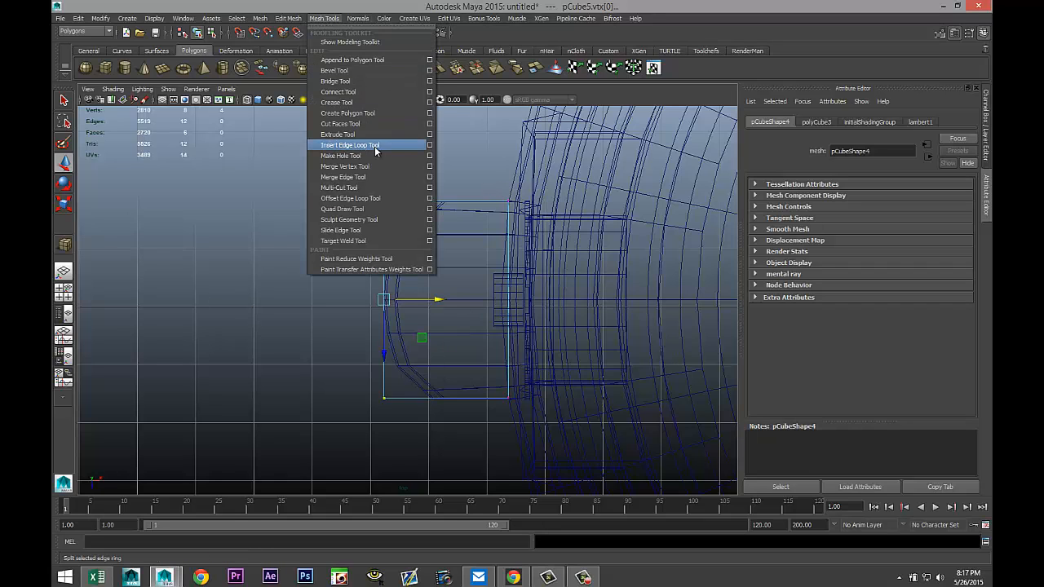
click(430, 147)
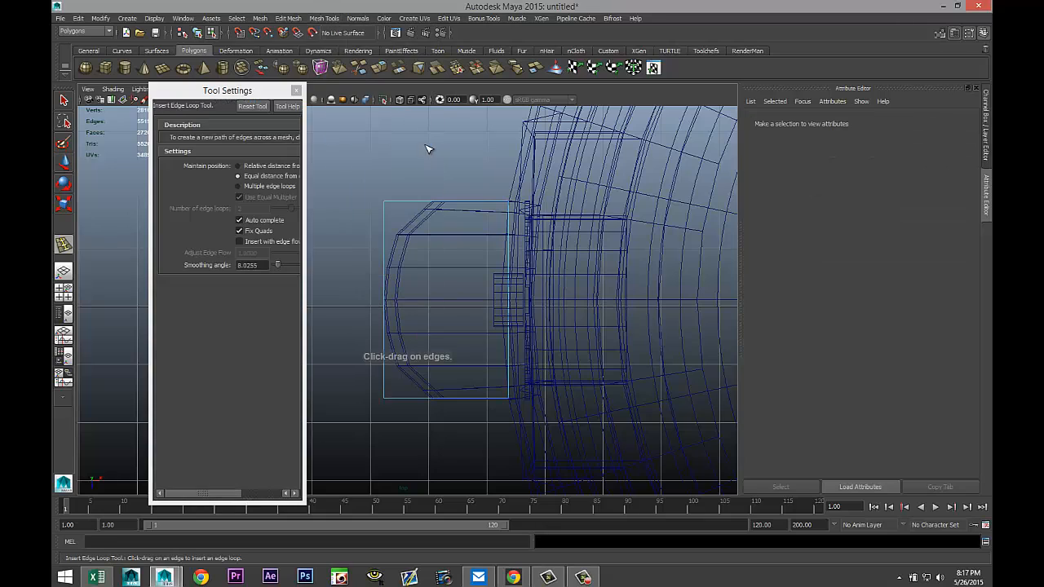
click(238, 187)
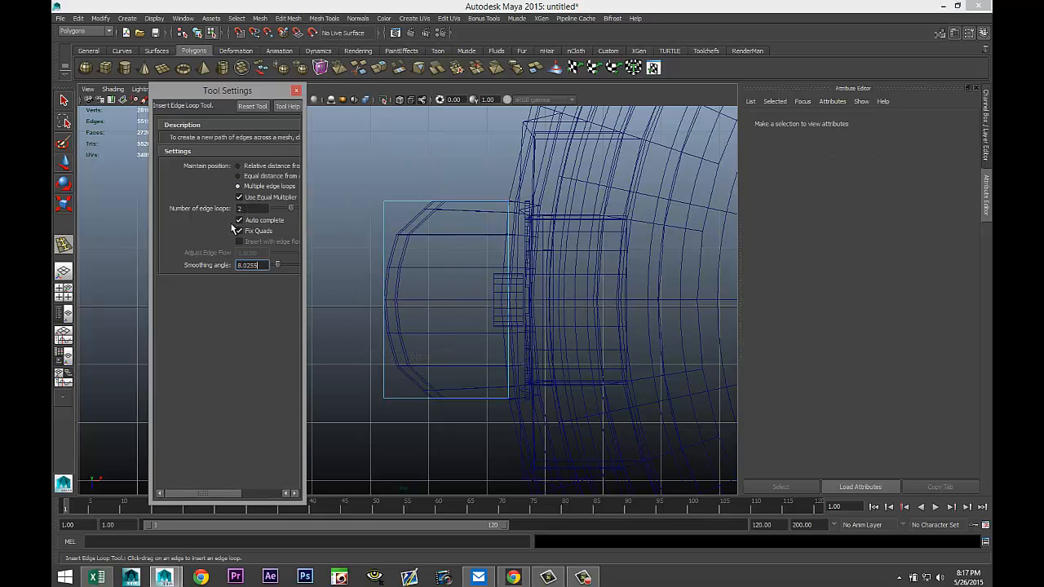
double_click(257, 207)
click(386, 299)
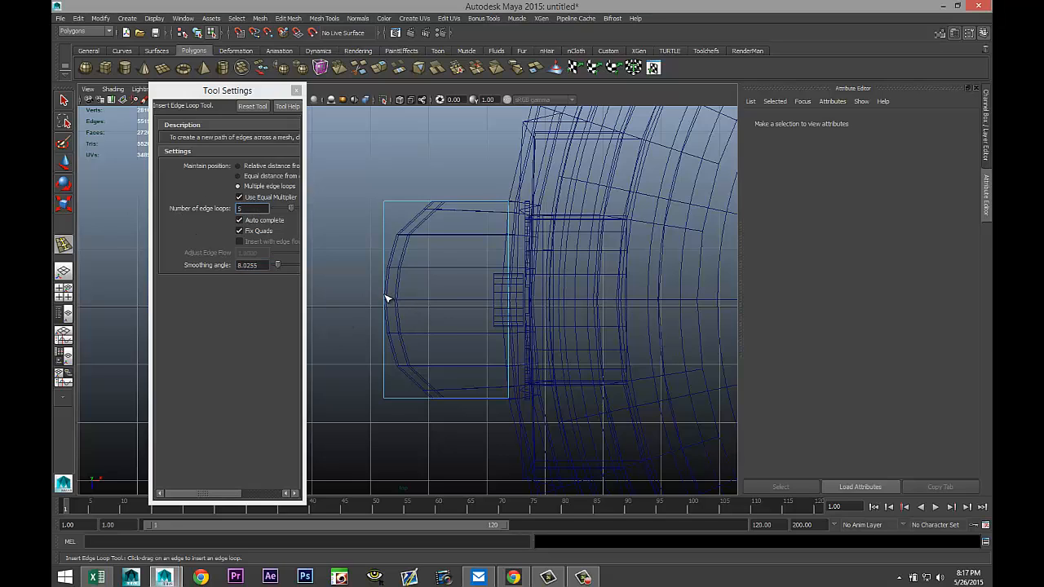
drag(386, 298, 392, 299)
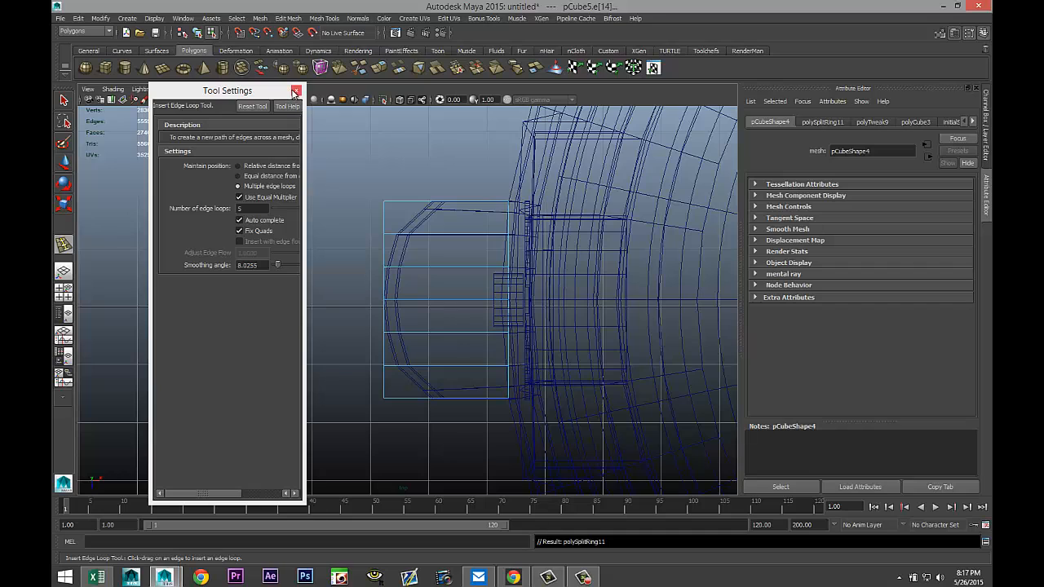
click(296, 92)
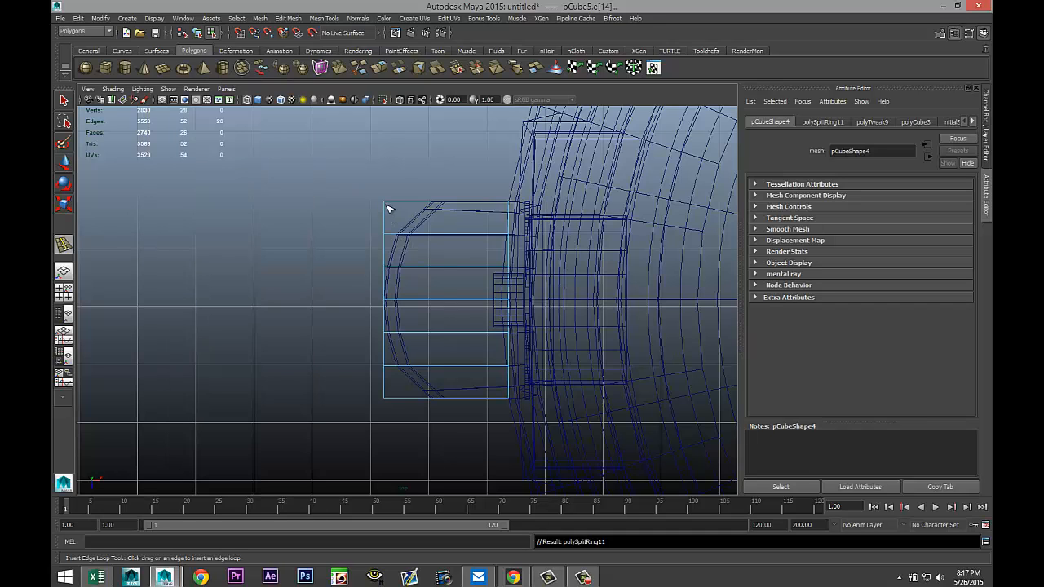
Select the cube's upper outer corner vertex and move it inward to bevel that corner in side view.
right_drag(367, 209, 358, 210)
click(380, 199)
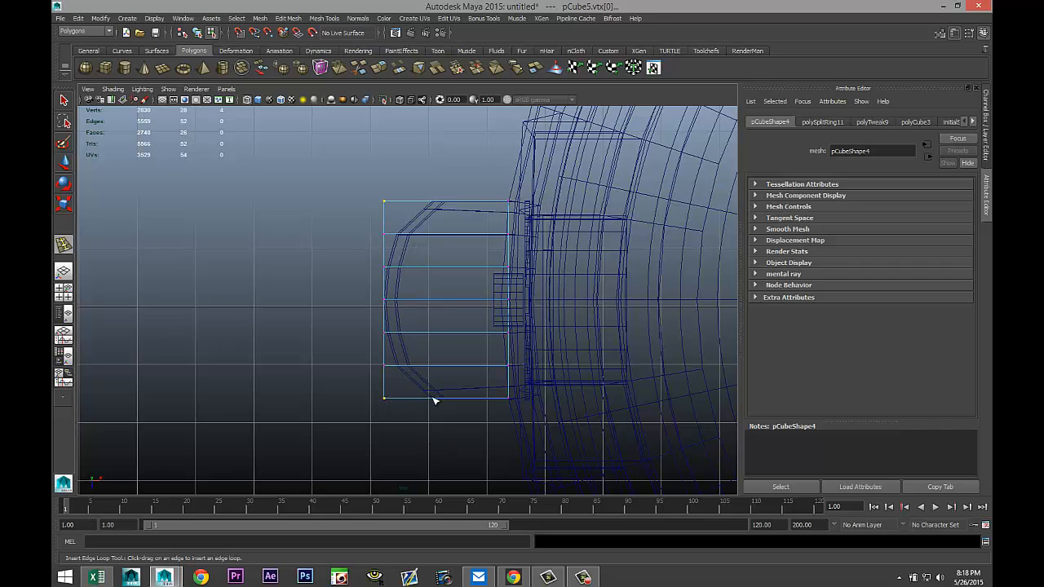
key(w)
drag(436, 301, 483, 303)
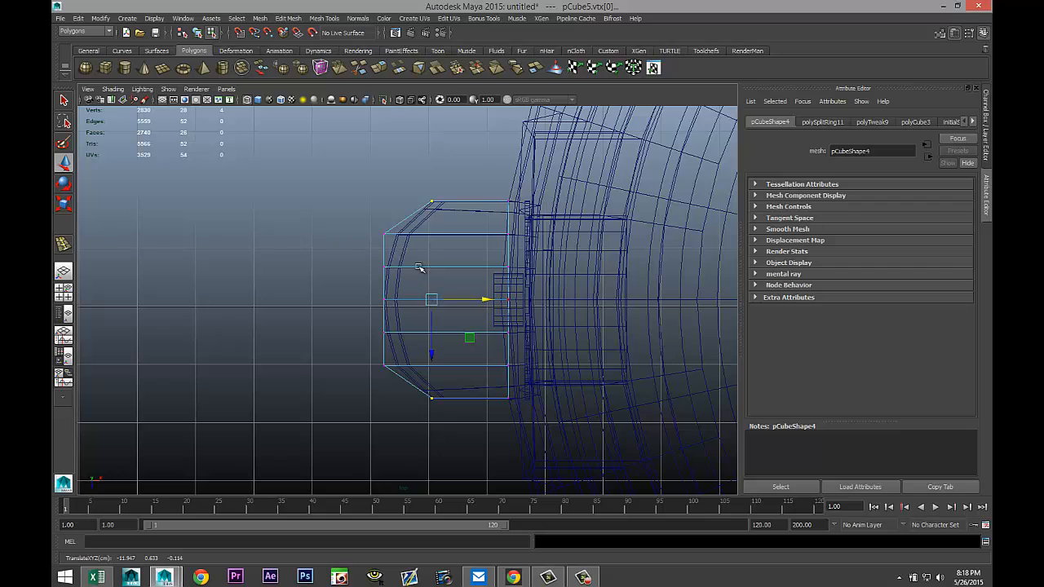
Select the next upper and lower outer corner vertices and move them inward to round the cube's profile.
drag(371, 227, 395, 246)
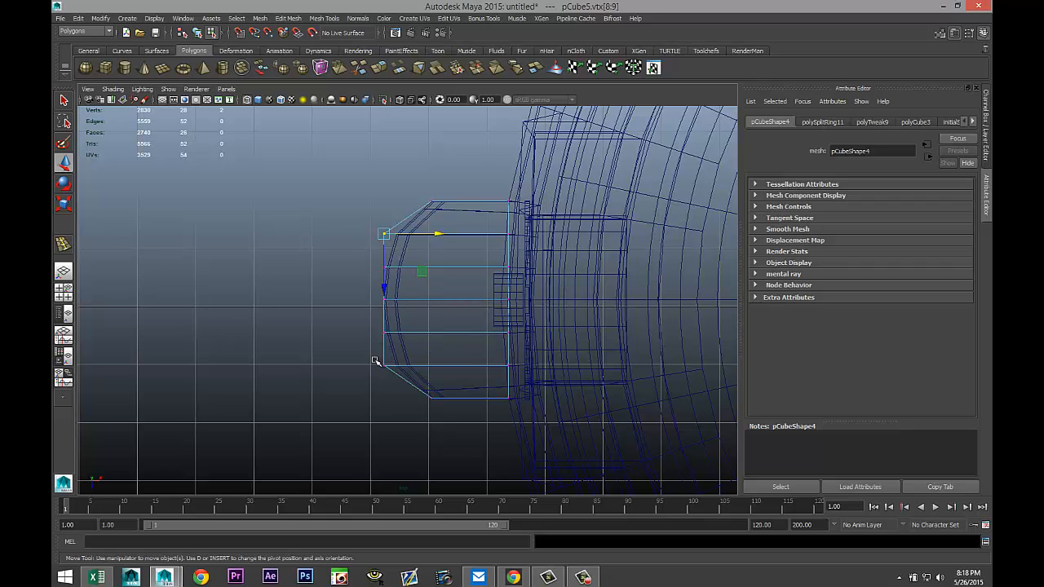
shift+drag(375, 362, 407, 389)
drag(439, 300, 452, 300)
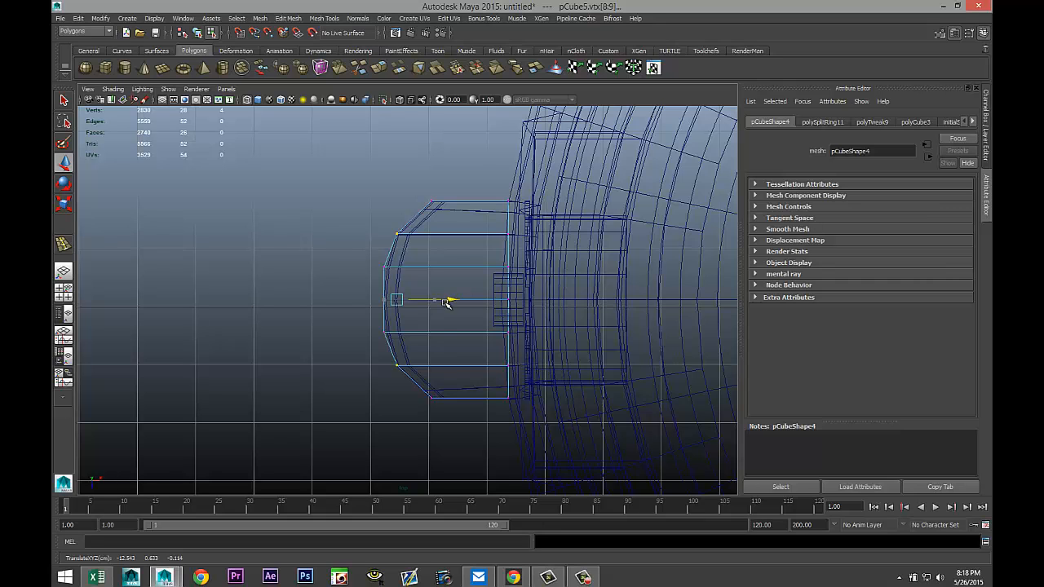
Delete the rounded cube's underside faces in the perspective view, then undo the deletion.
click(64, 294)
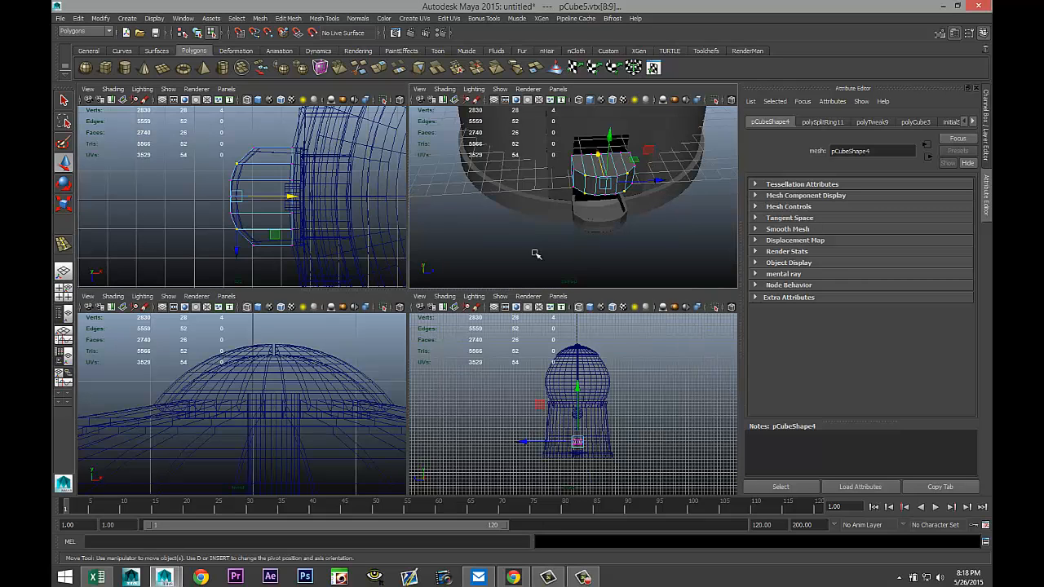
key(space)
alt+drag(387, 379, 448, 315)
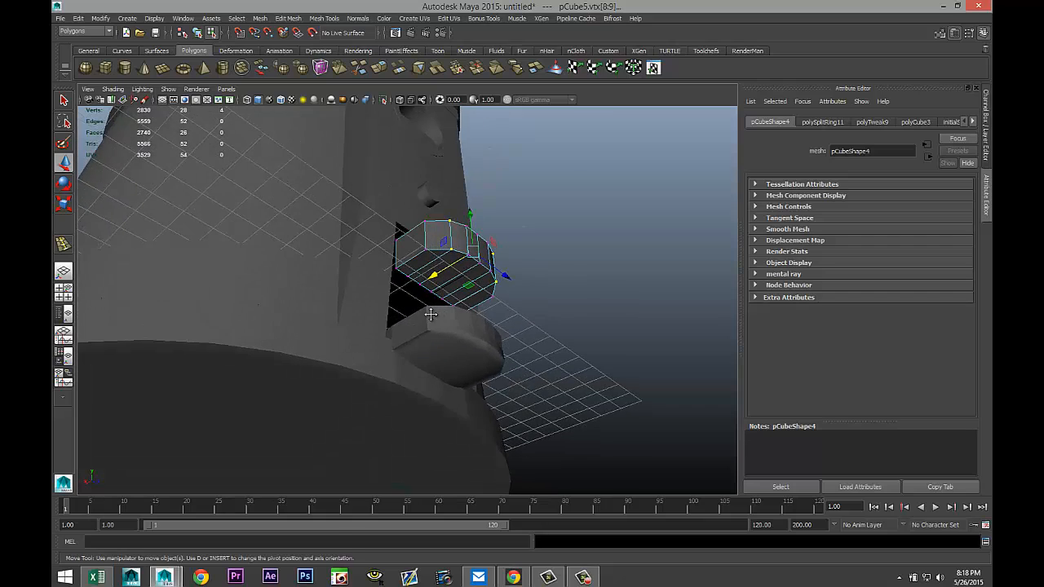
alt+middle_drag(432, 315, 372, 341)
scroll(421, 358, up, 3)
scroll(422, 358, up, 2)
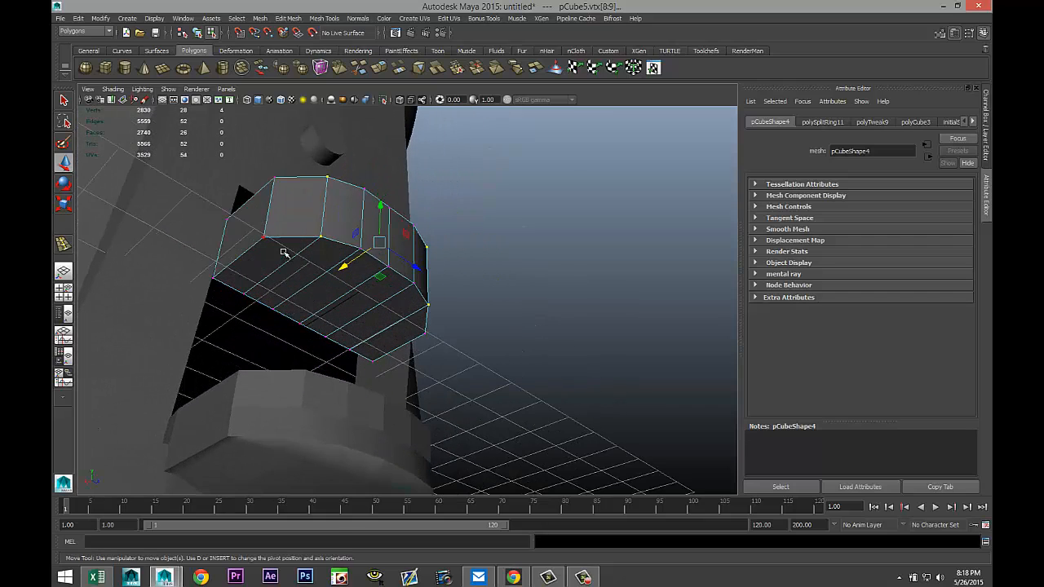
right_drag(268, 257, 269, 280)
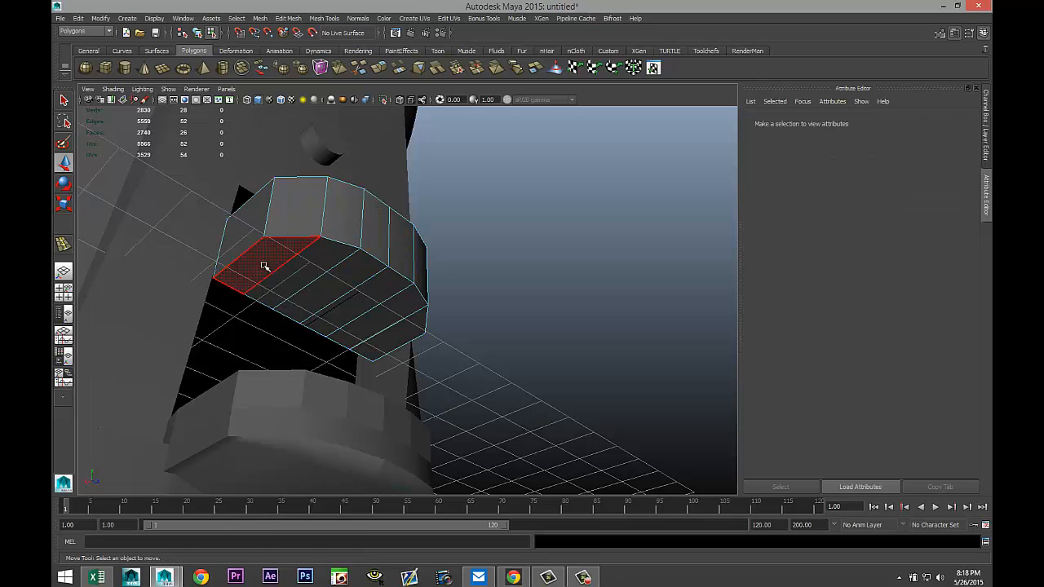
click(263, 264)
shift+click(307, 274)
shift+click(345, 279)
shift+click(379, 289)
shift+click(398, 307)
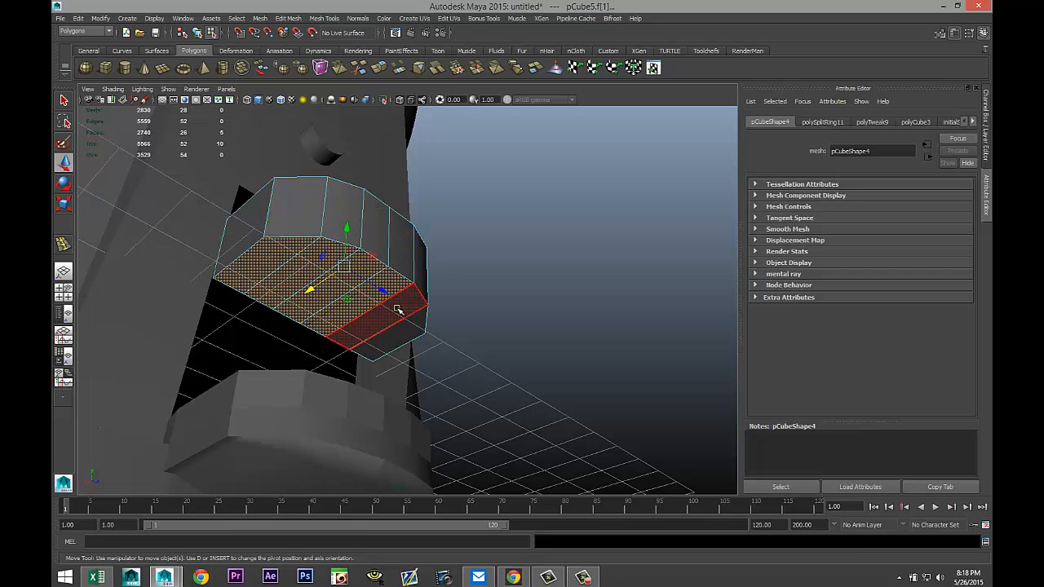
shift+click(416, 326)
shift+click(418, 329)
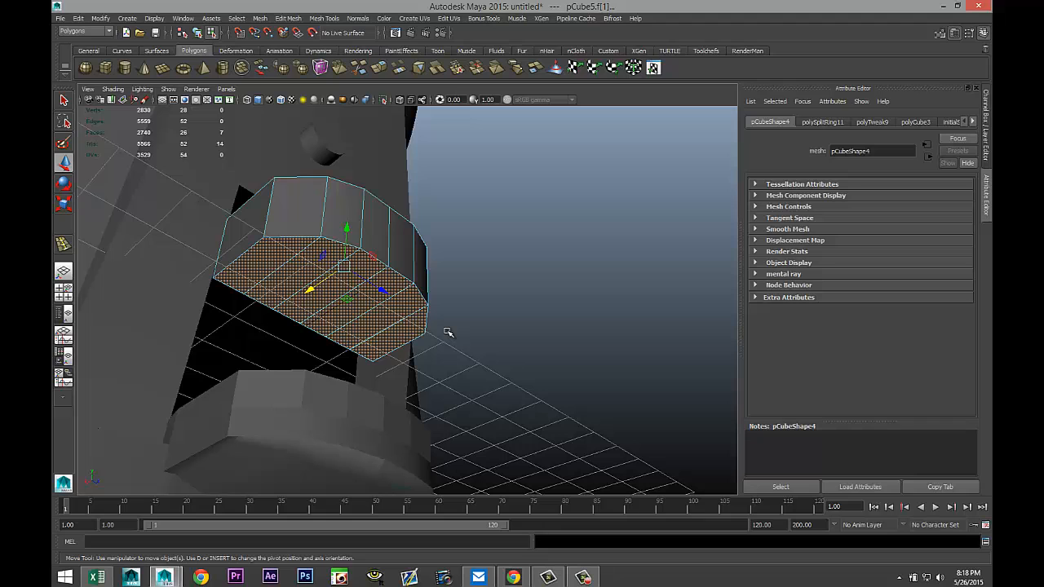
key(Delete)
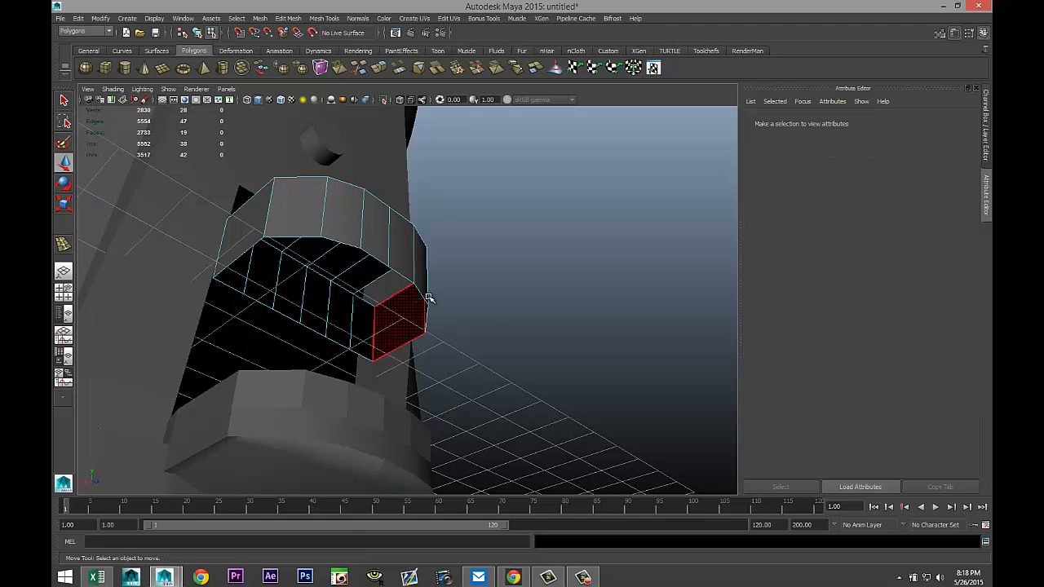
alt+drag(427, 296, 421, 351)
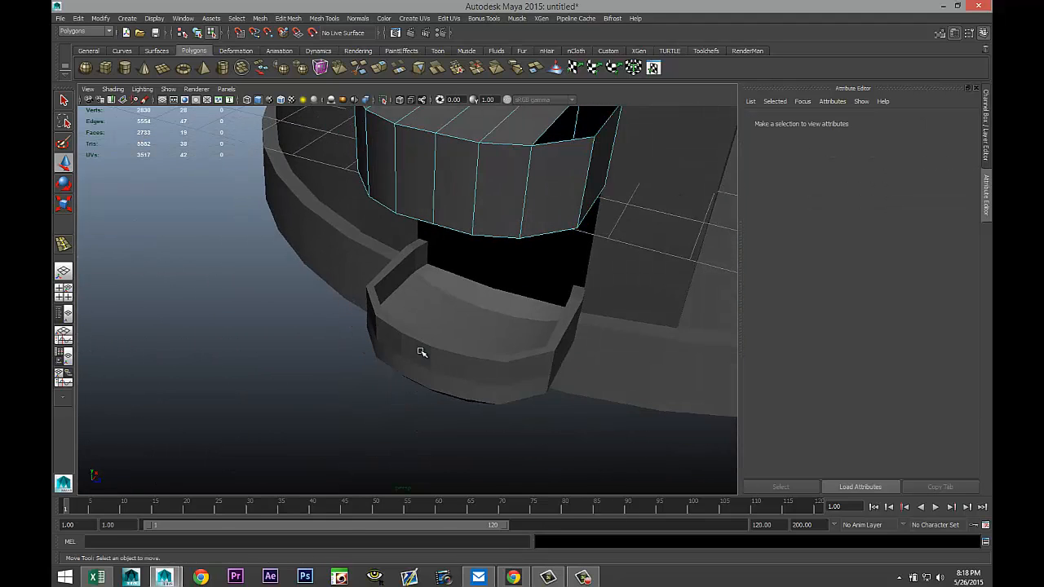
key(ctrl+z)
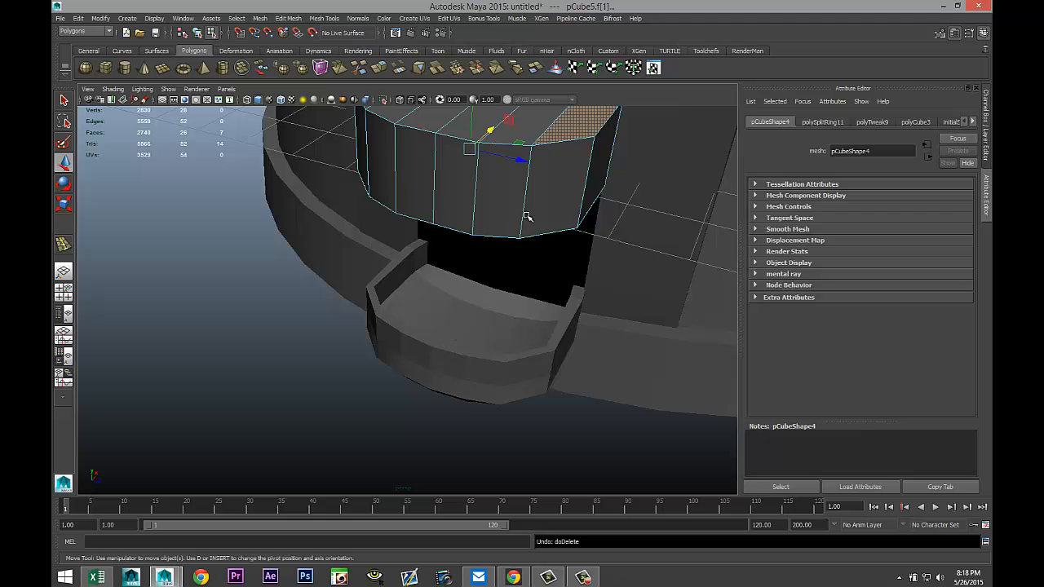
Select the cube's underside faces and delete them.
ctrl+click(578, 128)
alt+drag(575, 348, 624, 257)
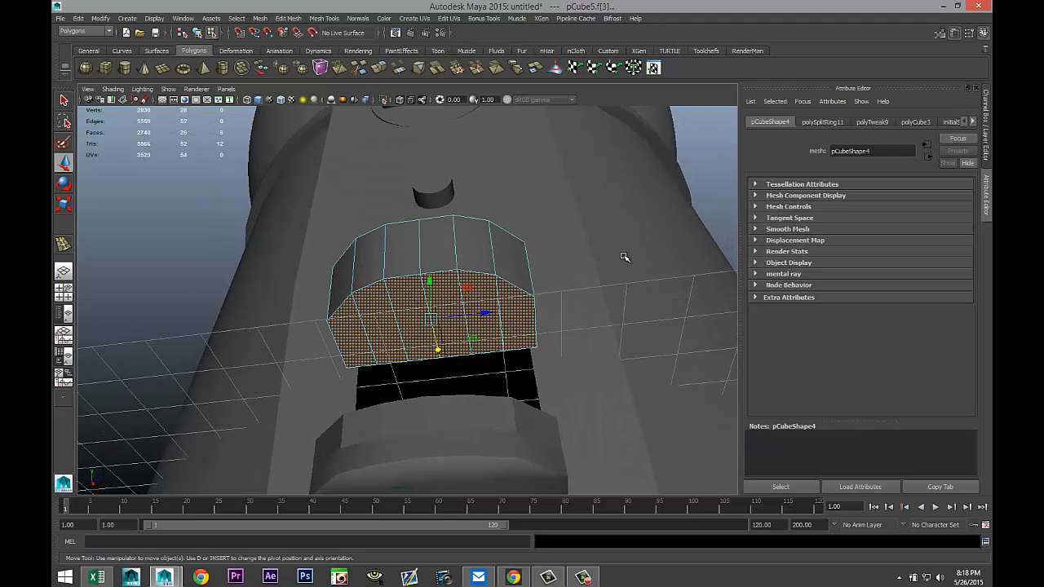
key(Delete)
Select the row of cube faces facing the machine body and delete them.
alt+drag(539, 259, 538, 281)
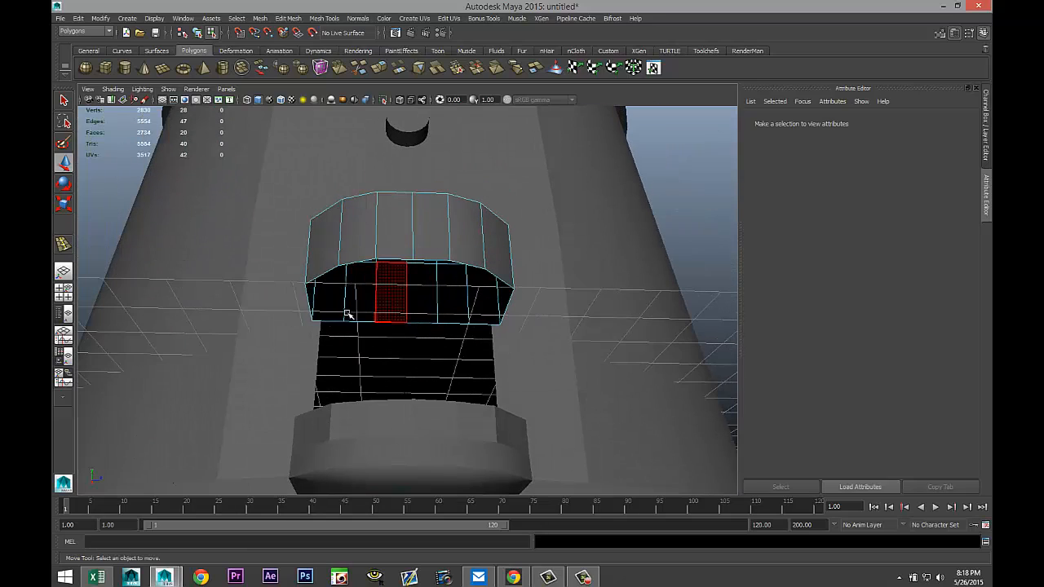
click(326, 297)
shift+click(364, 287)
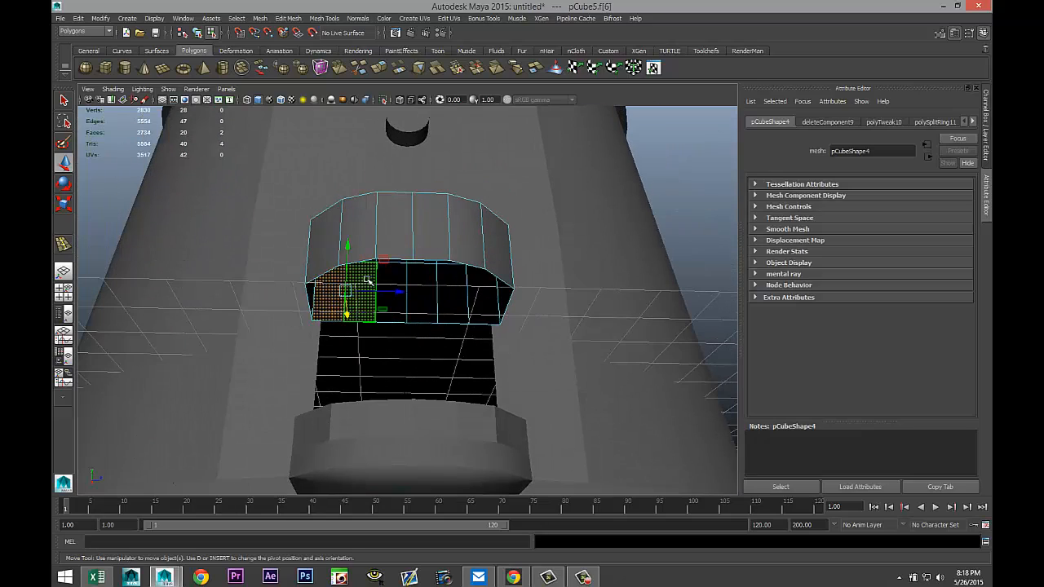
shift+click(394, 289)
shift+click(424, 290)
shift+click(457, 292)
shift+click(485, 306)
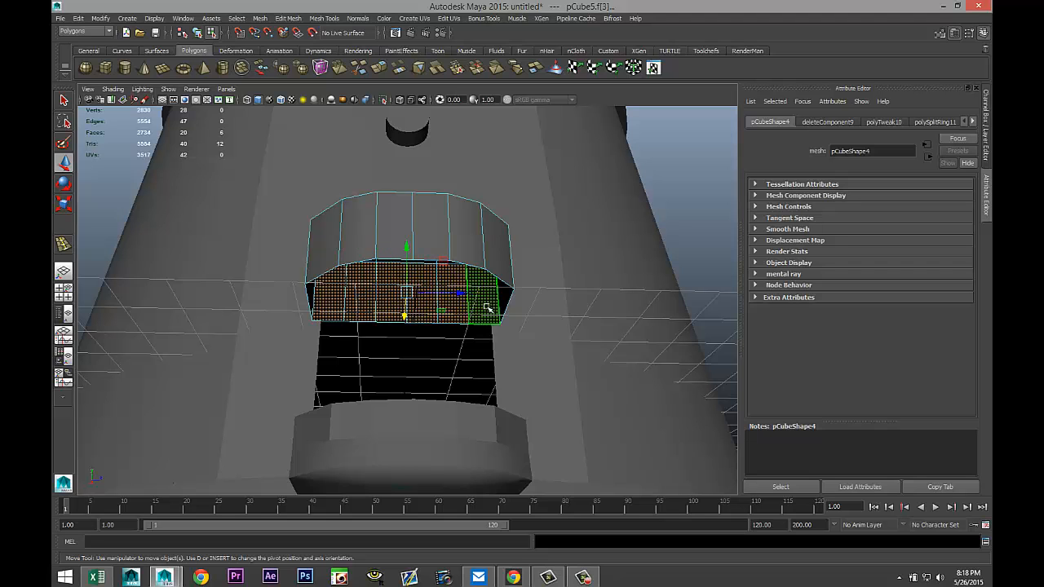
key(Delete)
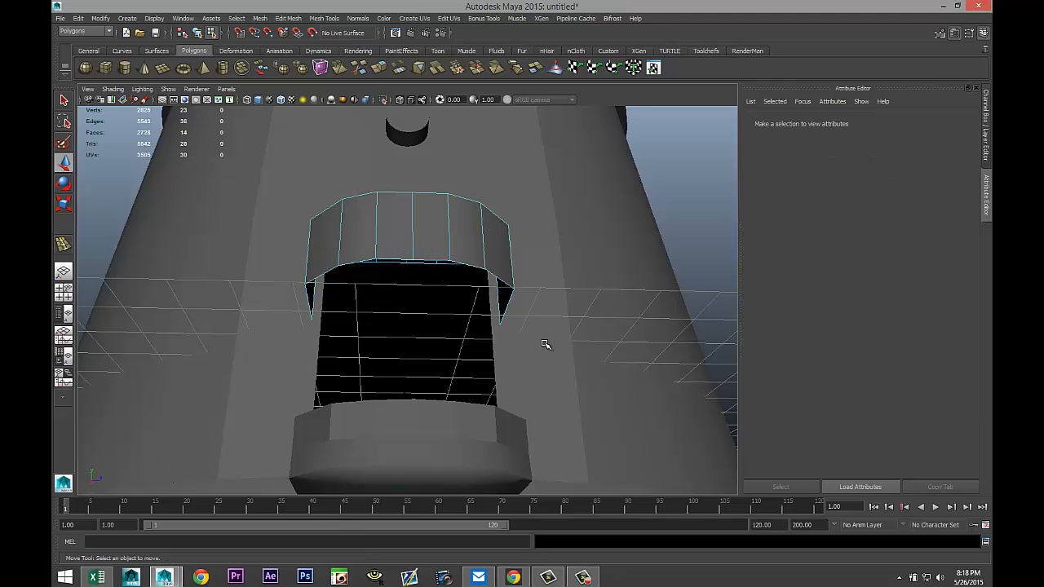
Move the cube object down to a Y translate of -1.490 so it sits over the ledge.
alt+drag(359, 341, 440, 391)
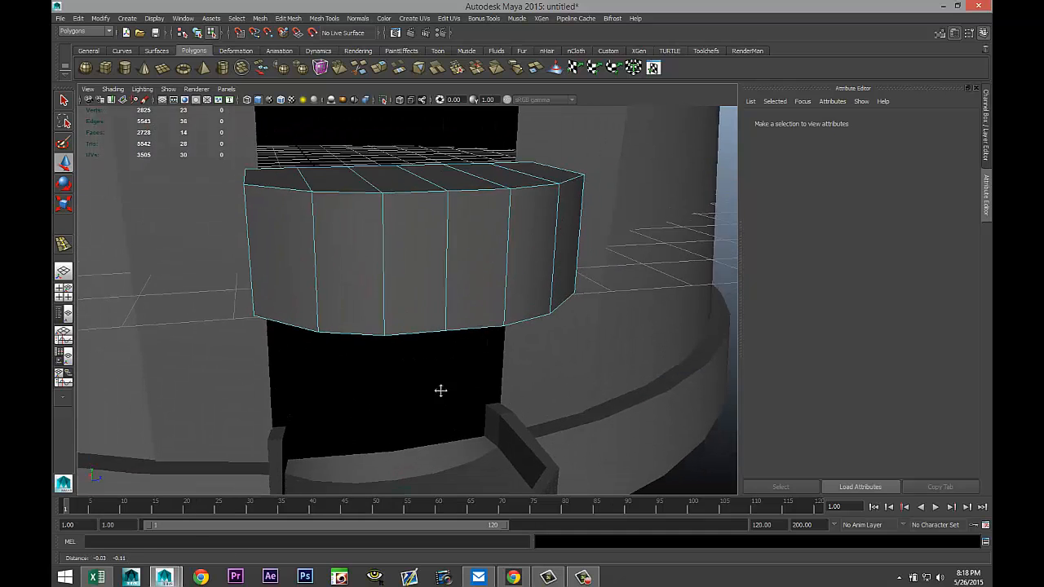
scroll(440, 390, up, 2)
right_drag(416, 168, 459, 156)
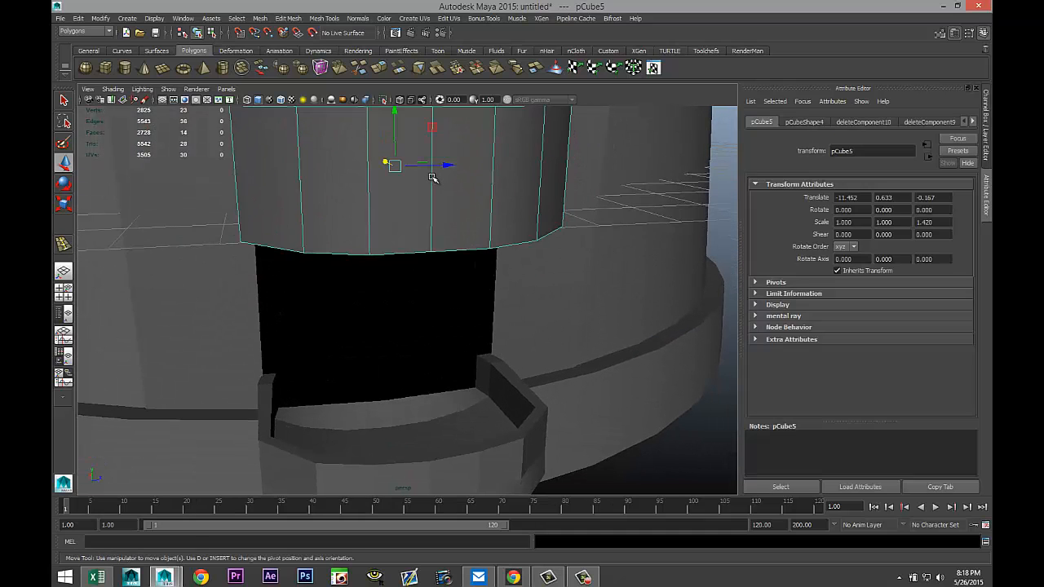
scroll(432, 178, down, 3)
drag(401, 157, 420, 283)
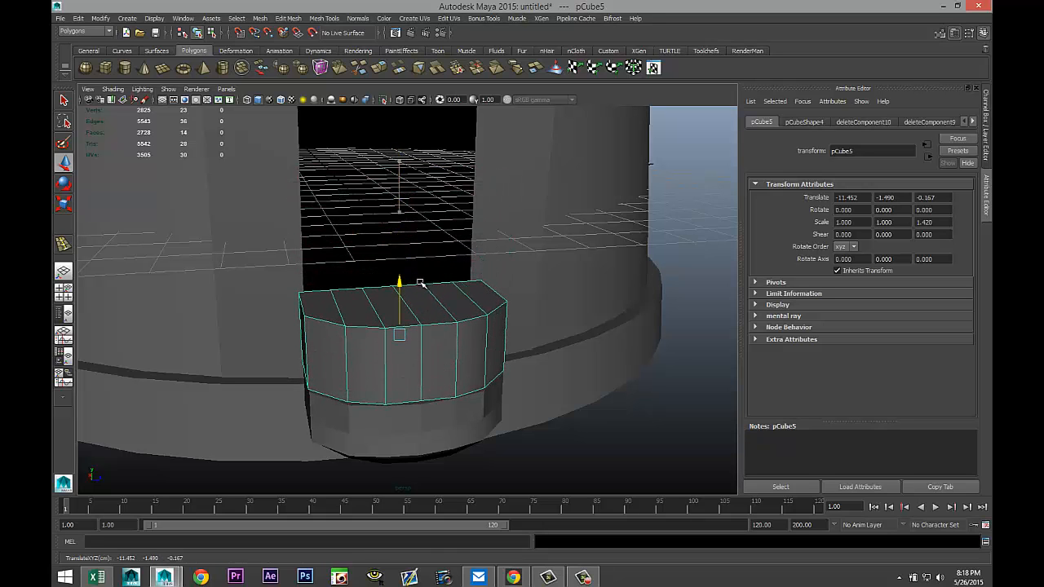
alt+drag(554, 383, 612, 381)
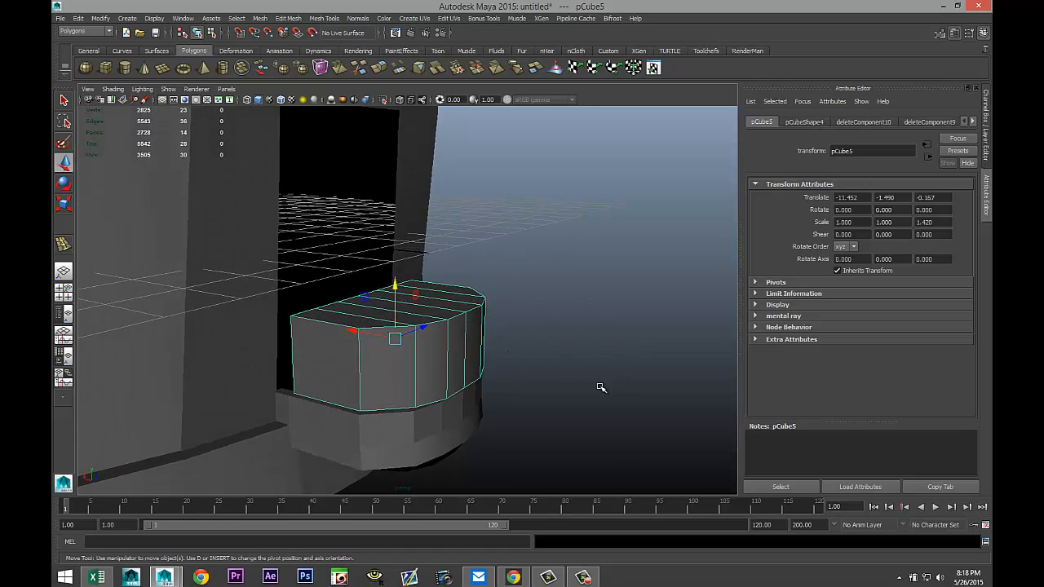
Turn on smooth mesh preview and shift the cube along X to -11.299.
key(3)
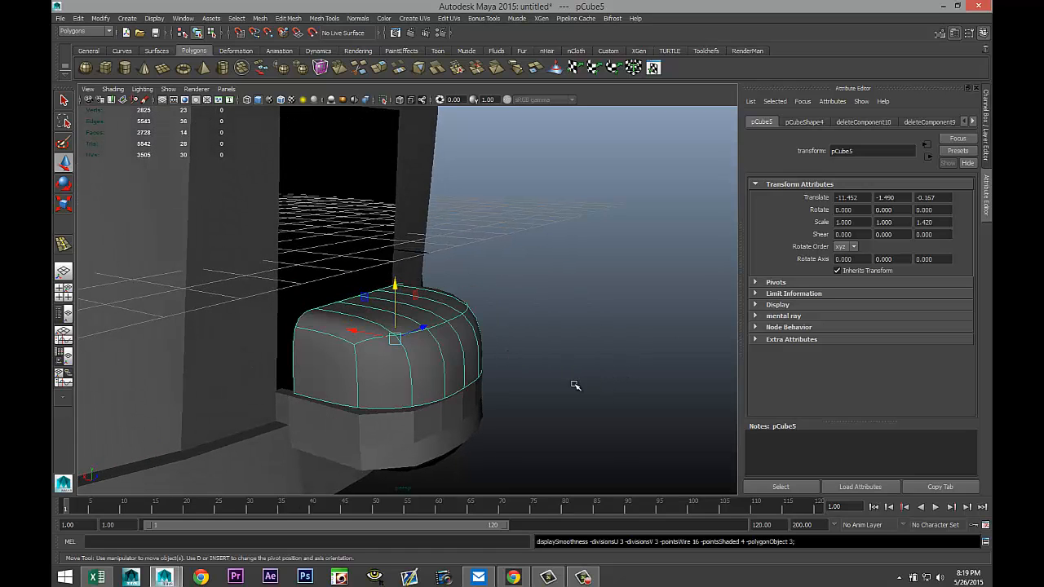
alt+drag(574, 385, 339, 340)
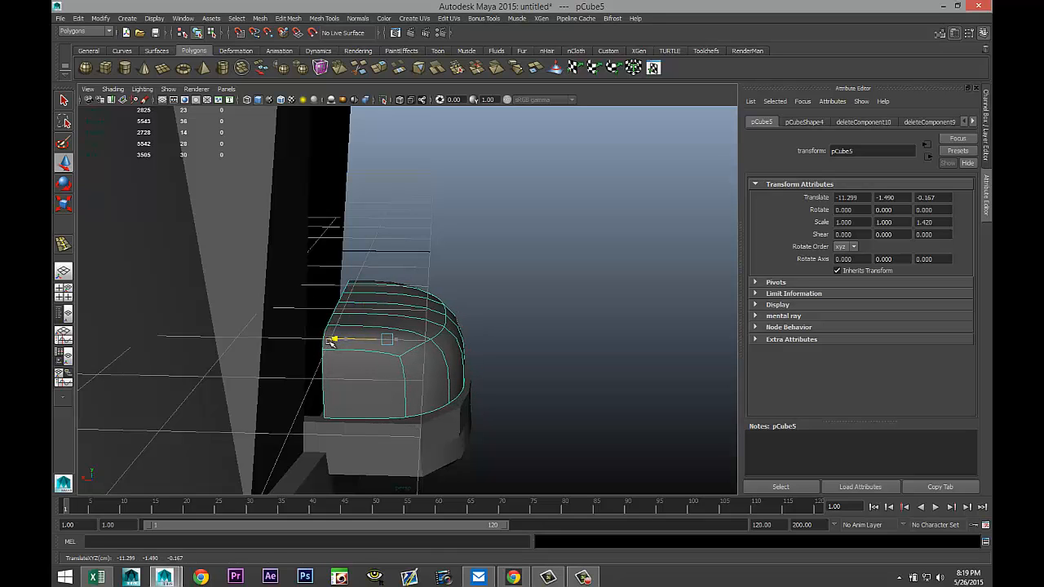
Switch to edge selection, select an edge loop around the cube's lower part and pull it outward along X.
mouse_move(447, 396)
alt+mouse_down()
mouse_move(452, 413)
mouse_move(437, 411)
alt+mouse_up()
right_click(338, 400)
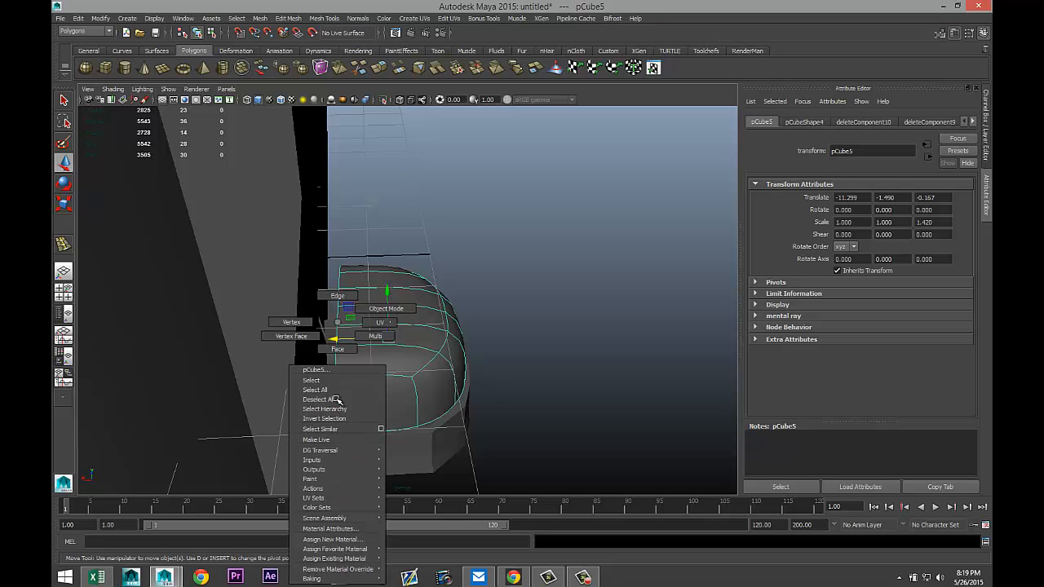
click(329, 296)
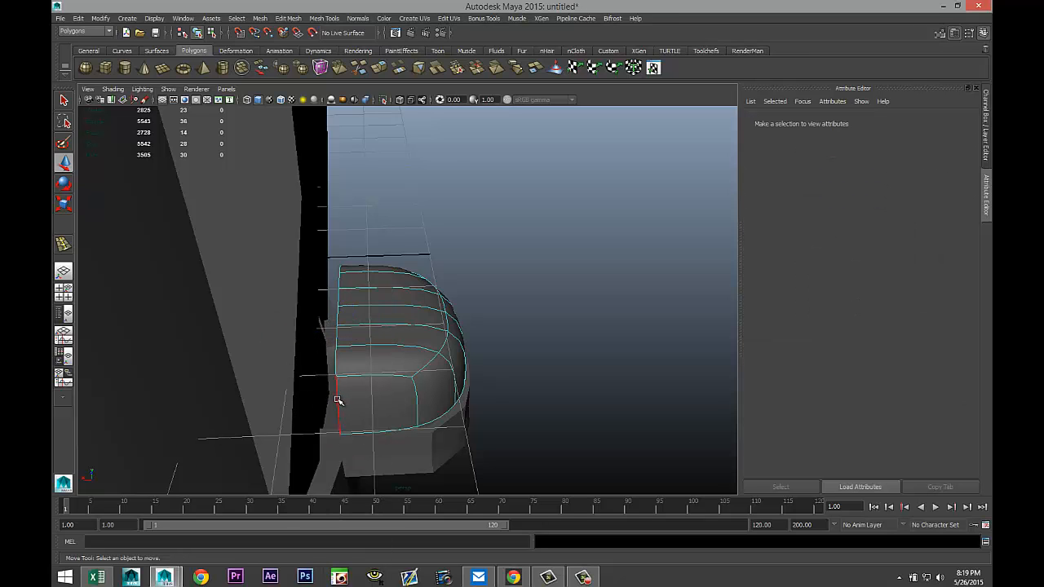
click(338, 400)
mouse_move(466, 397)
alt+mouse_down()
mouse_move(303, 366)
mouse_move(477, 403)
alt+mouse_up()
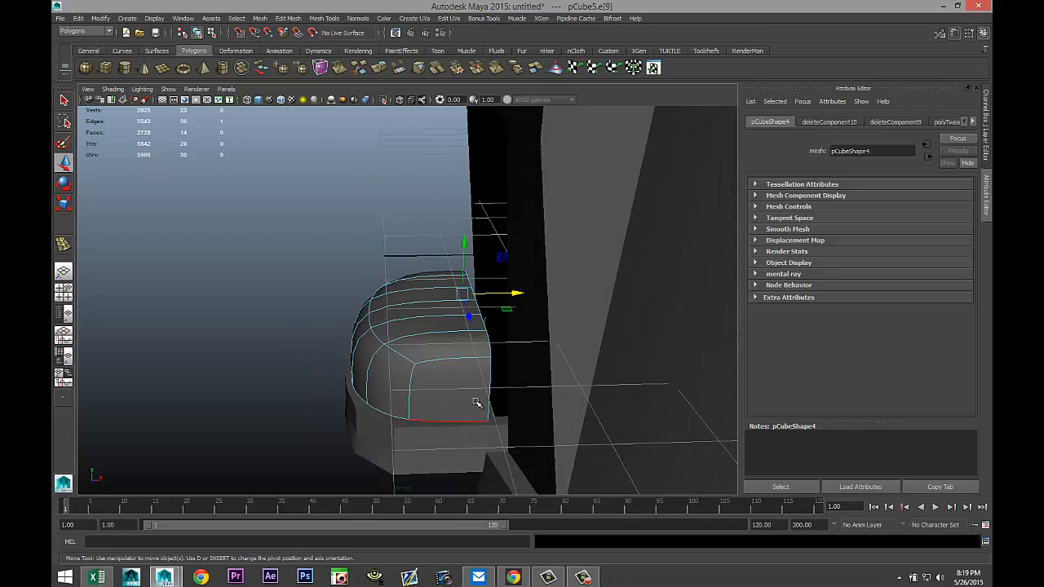
double_click(487, 400)
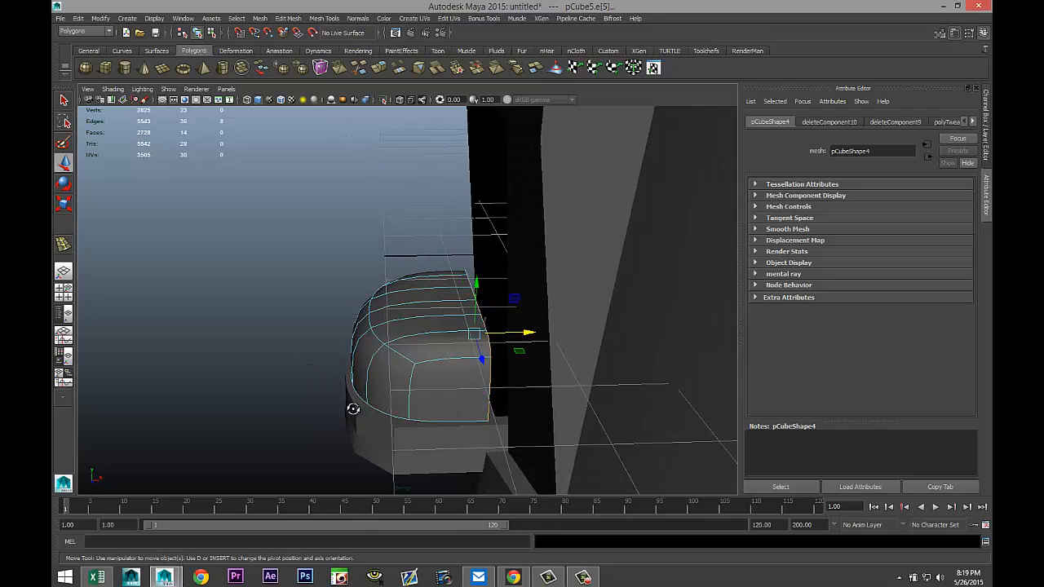
alt+drag(353, 408, 538, 414)
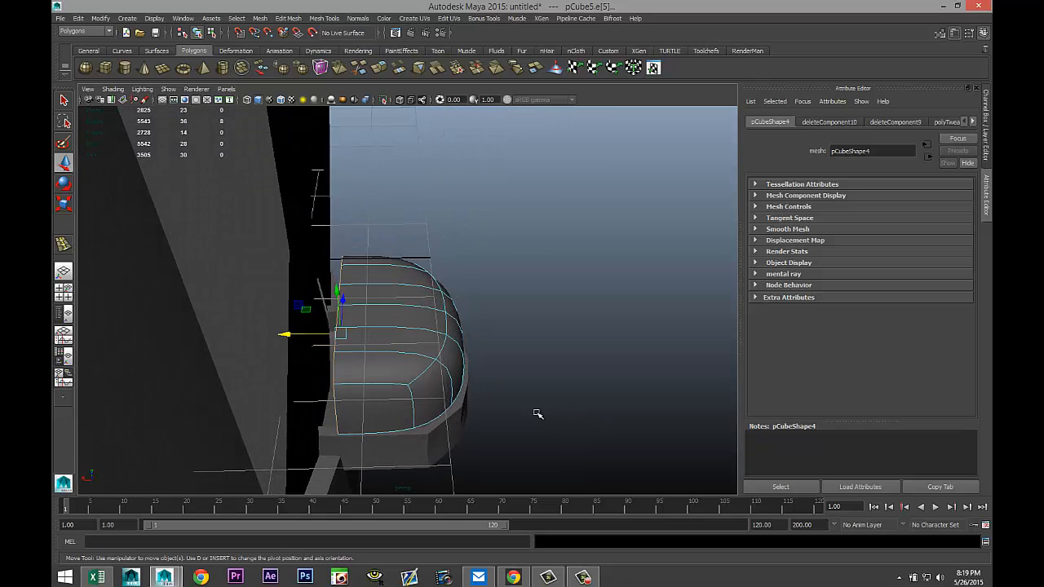
mouse_move(285, 335)
mouse_down()
mouse_move(267, 335)
mouse_move(276, 338)
mouse_up()
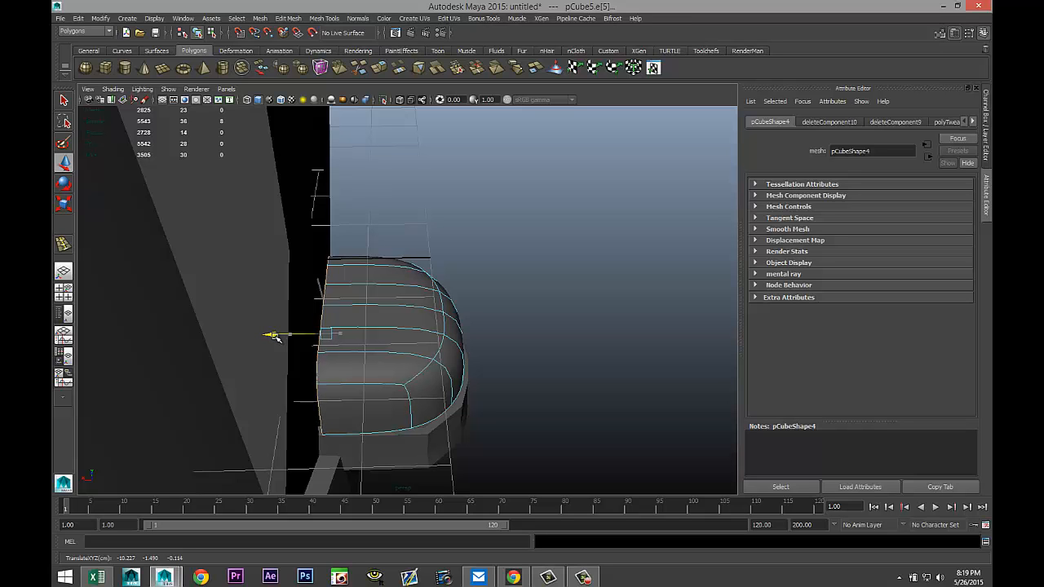
Insert an edge loop near the top of the cover cube with the Insert Edge Loop tool set to equal distance.
alt+drag(498, 339, 354, 383)
alt+middle_drag(354, 382, 350, 402)
scroll(351, 402, down, 3)
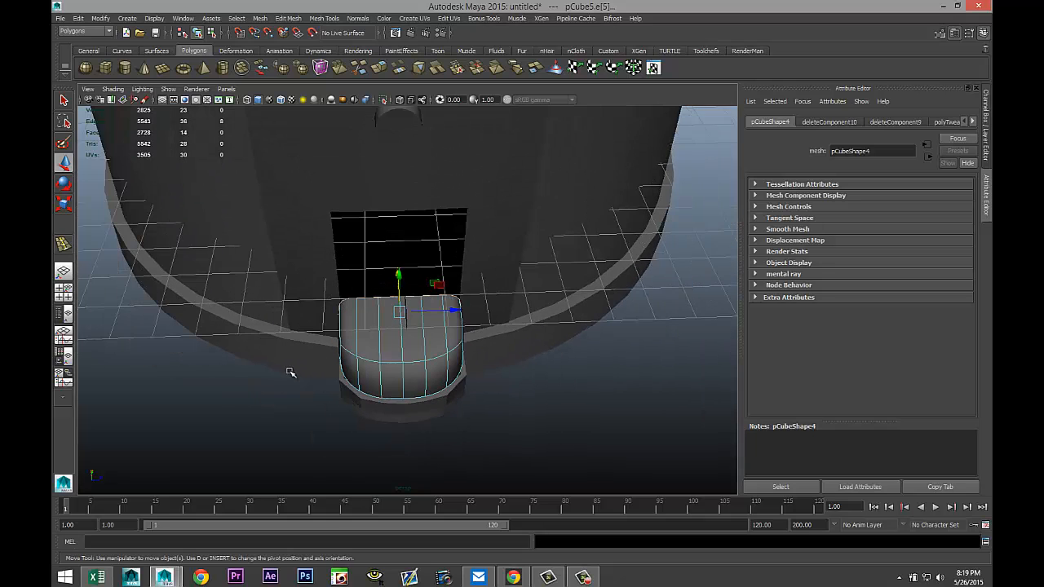
alt+drag(292, 373, 273, 375)
click(299, 19)
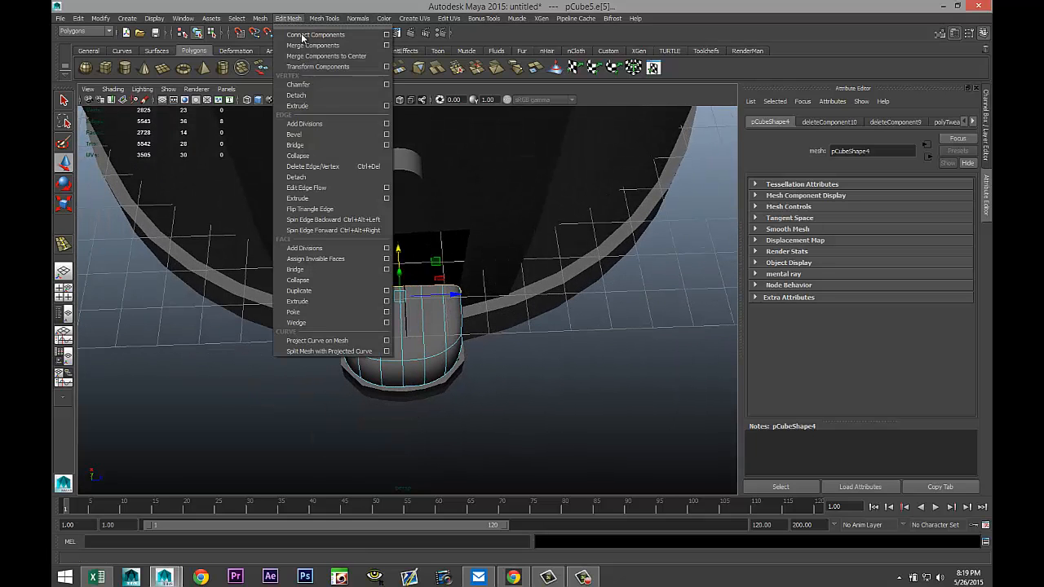
mouse_move(335, 17)
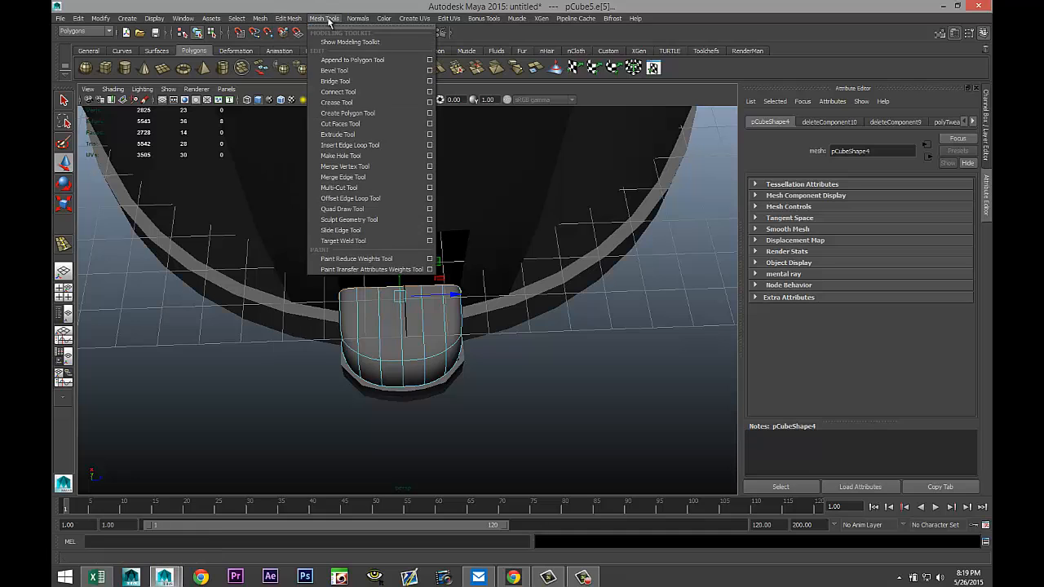
click(430, 146)
click(238, 176)
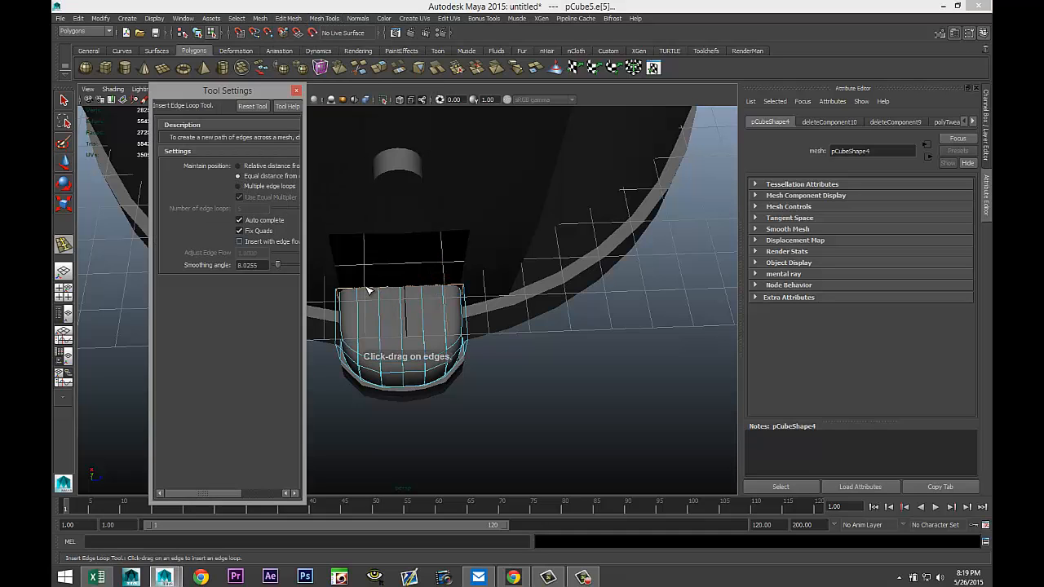
scroll(461, 320, up, 3)
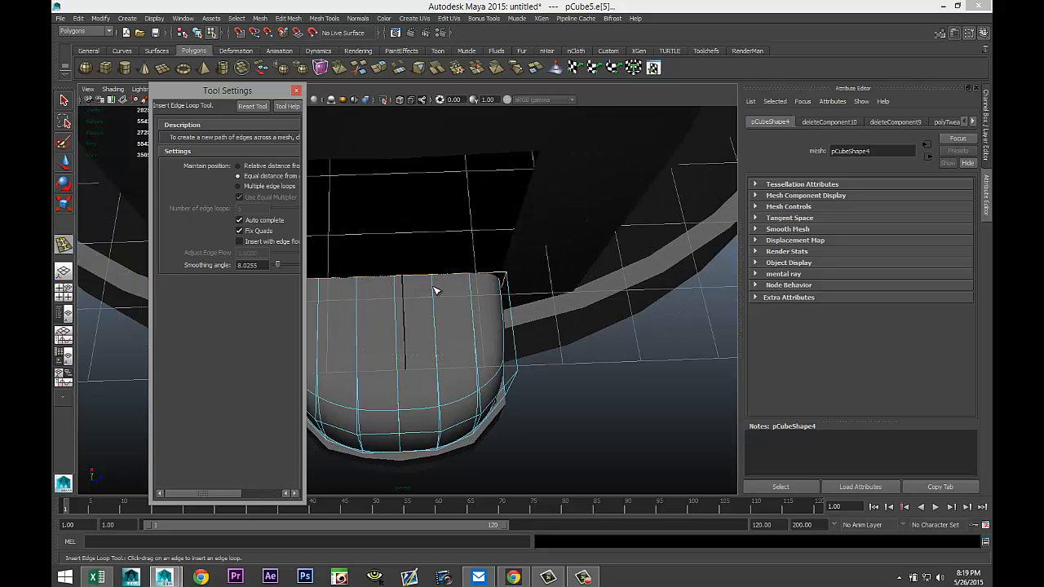
drag(436, 284, 437, 283)
click(296, 90)
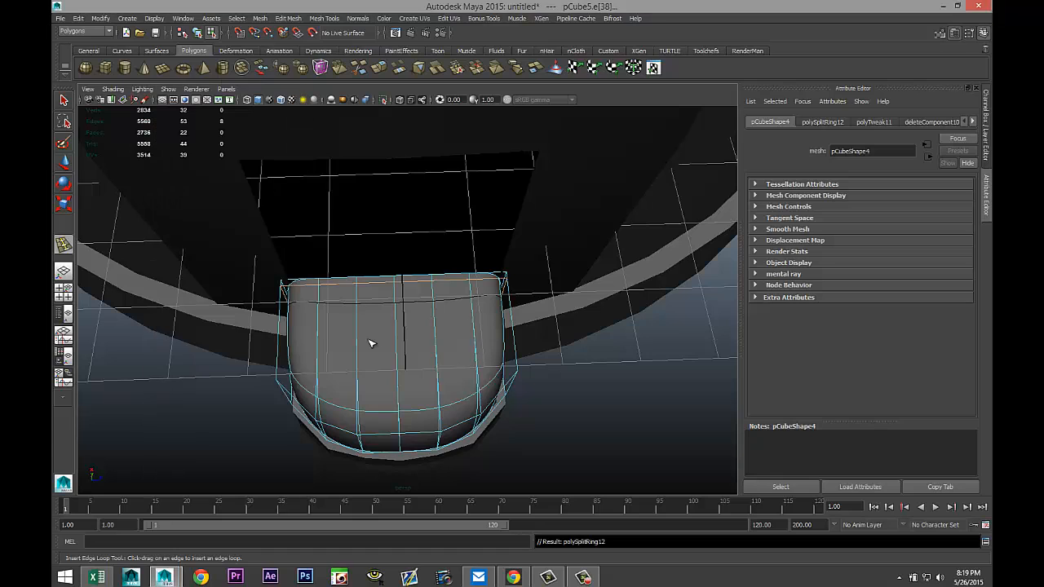
right_drag(405, 338, 424, 321)
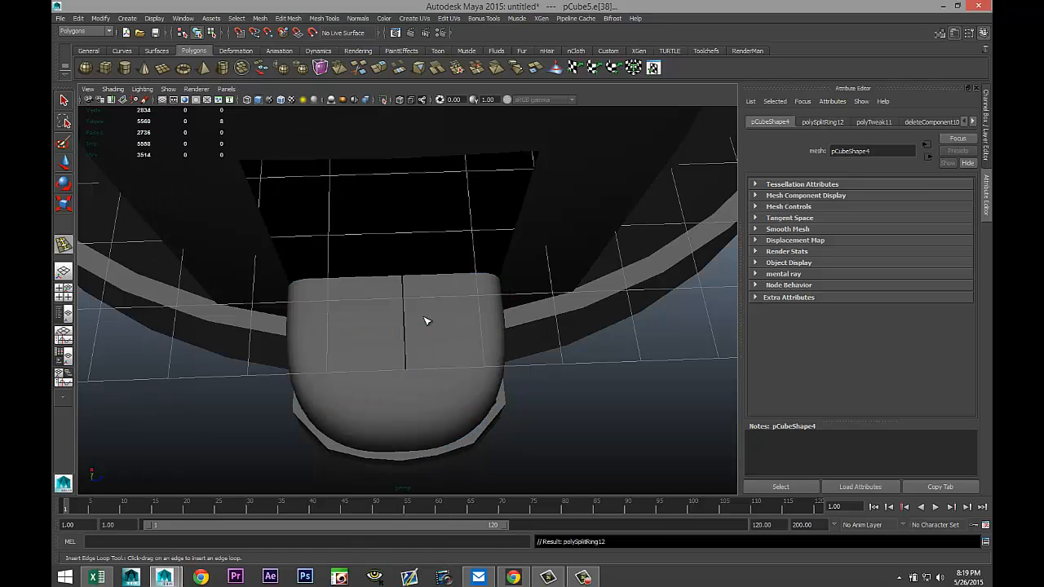
Select the cover's top row of faces and extrude them upward along the machine body.
key(1)
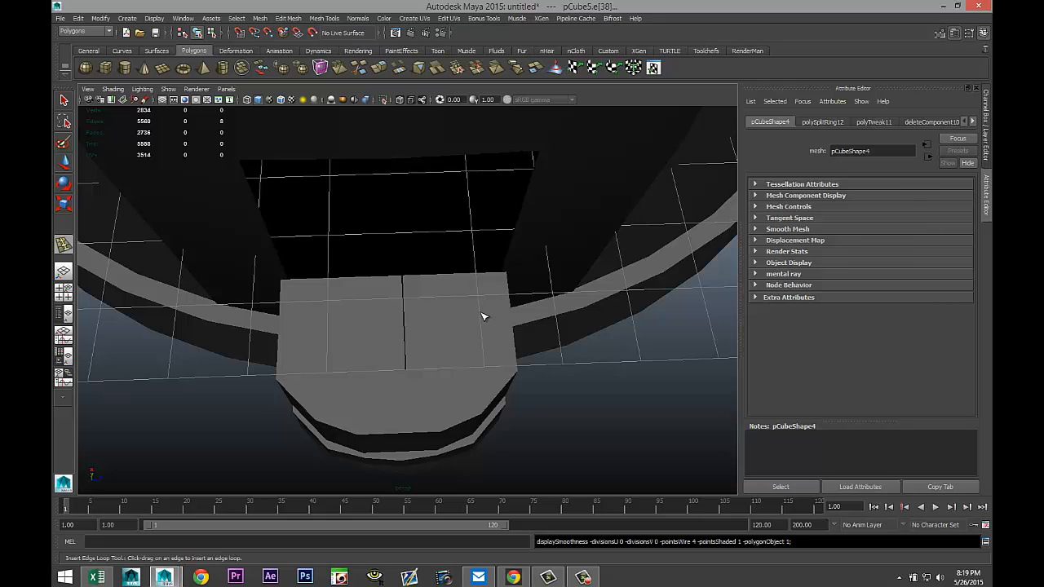
key(4)
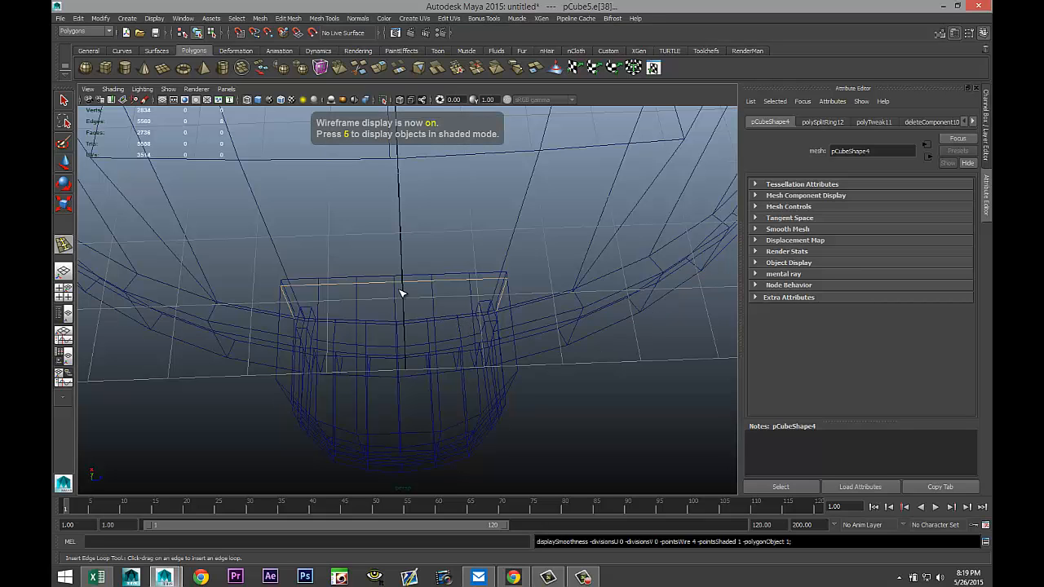
key(5)
click(440, 306)
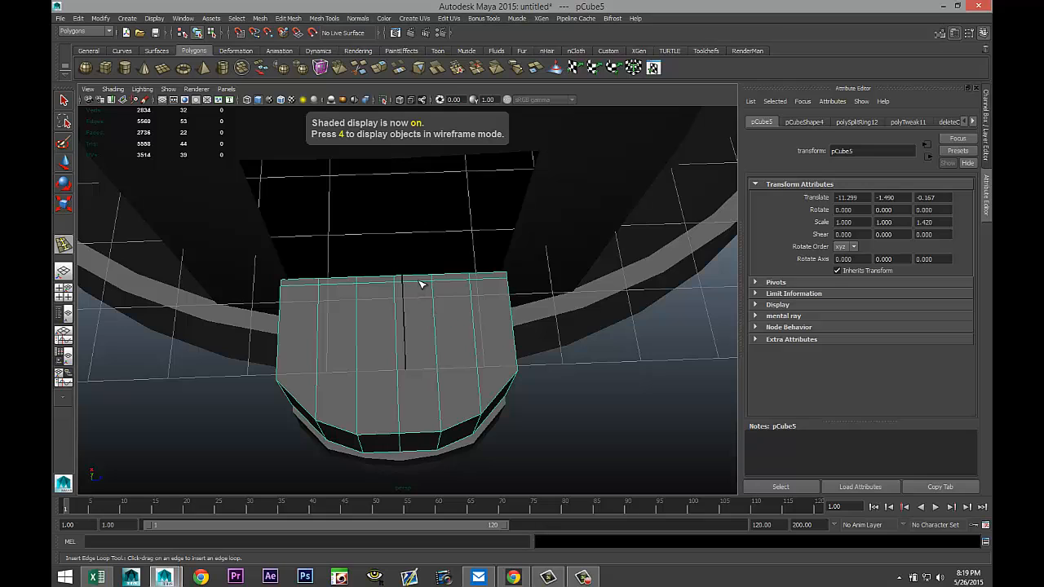
mouse_move(475, 281)
right_down()
mouse_move(475, 250)
mouse_move(477, 300)
mouse_move(486, 297)
right_up()
key(q)
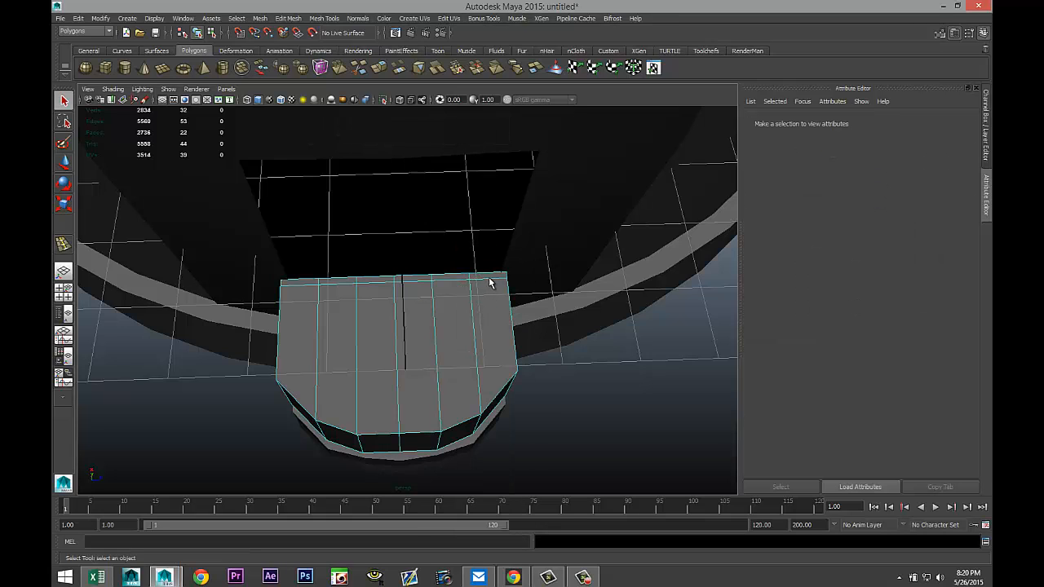
click(488, 278)
shift+double_click(301, 283)
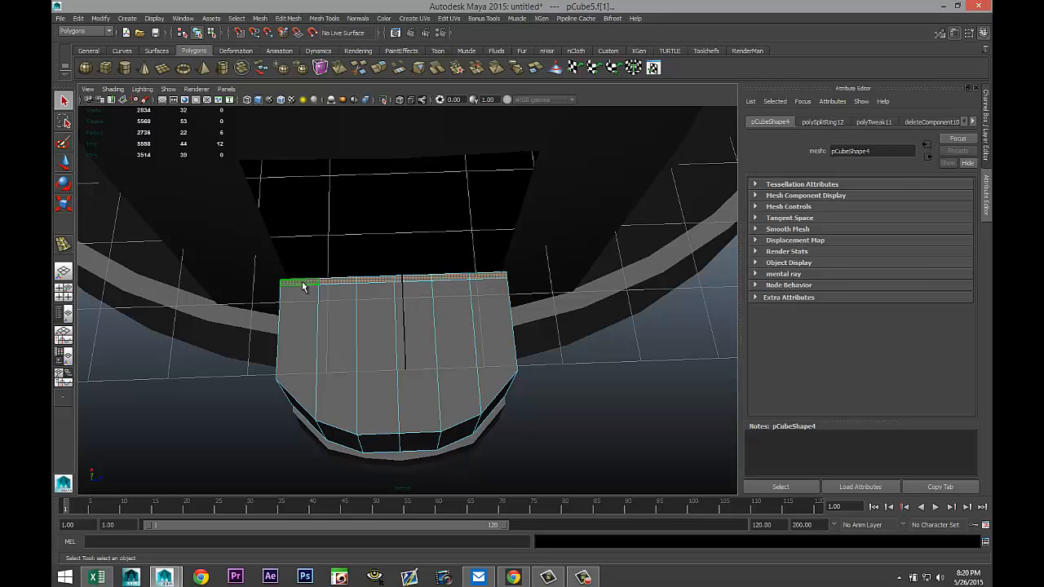
alt+drag(294, 353, 371, 269)
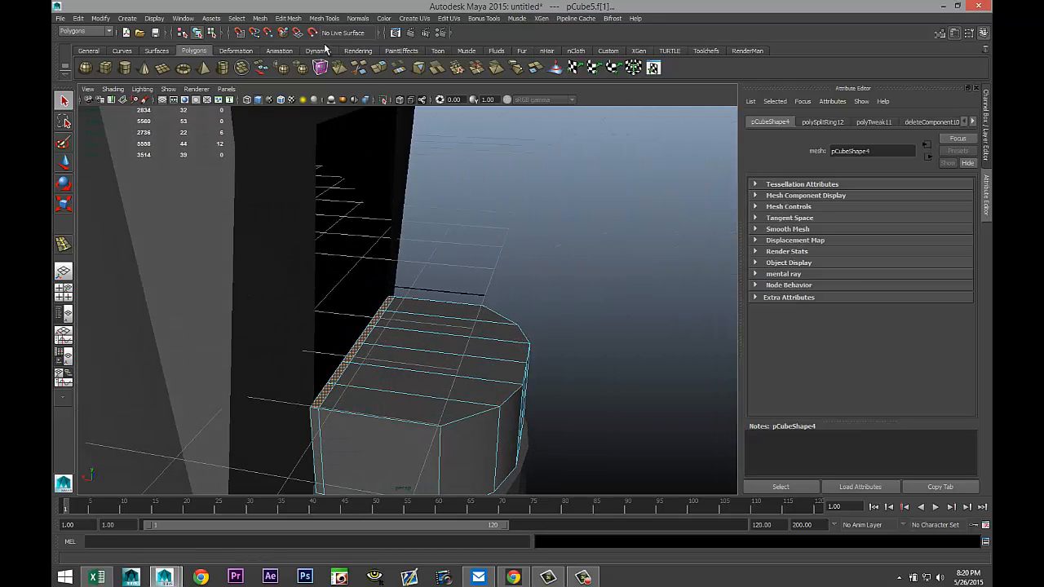
click(284, 19)
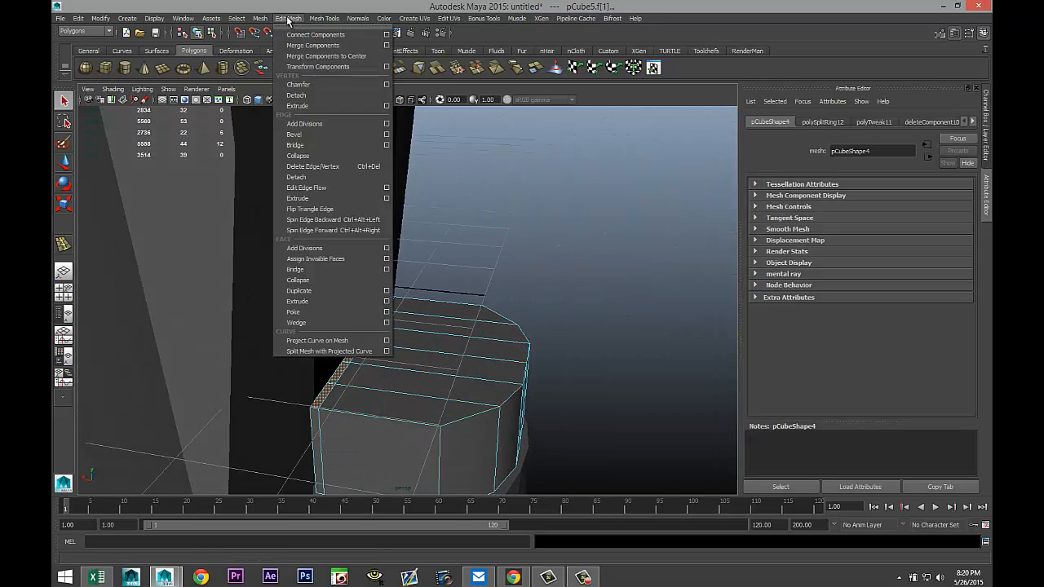
click(312, 302)
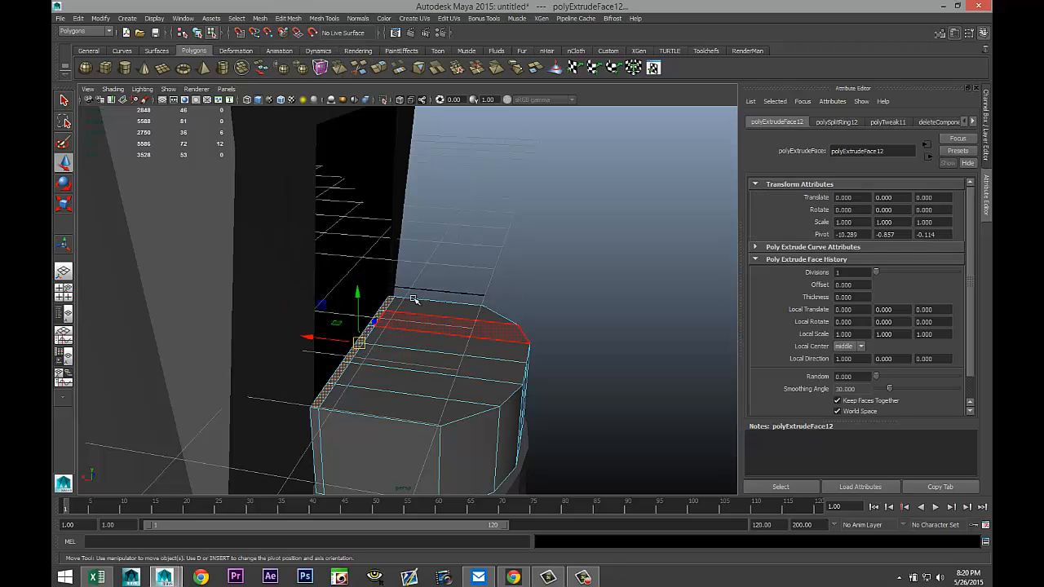
drag(358, 293, 367, 142)
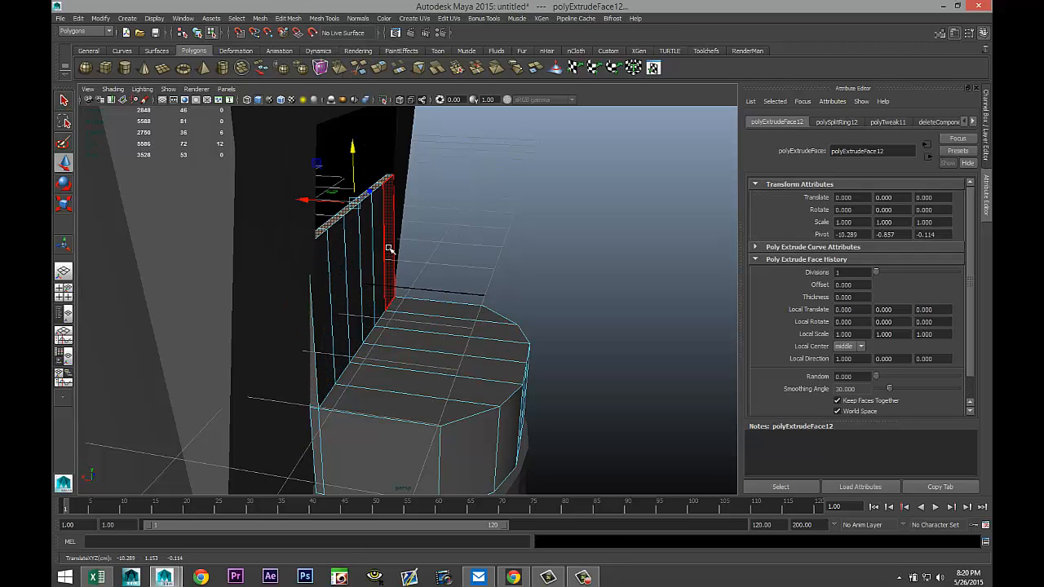
Nudge the extruded faces toward the body and raise them slightly, then turn on smooth mesh preview.
scroll(433, 275, down, 3)
alt+middle_drag(432, 280, 449, 395)
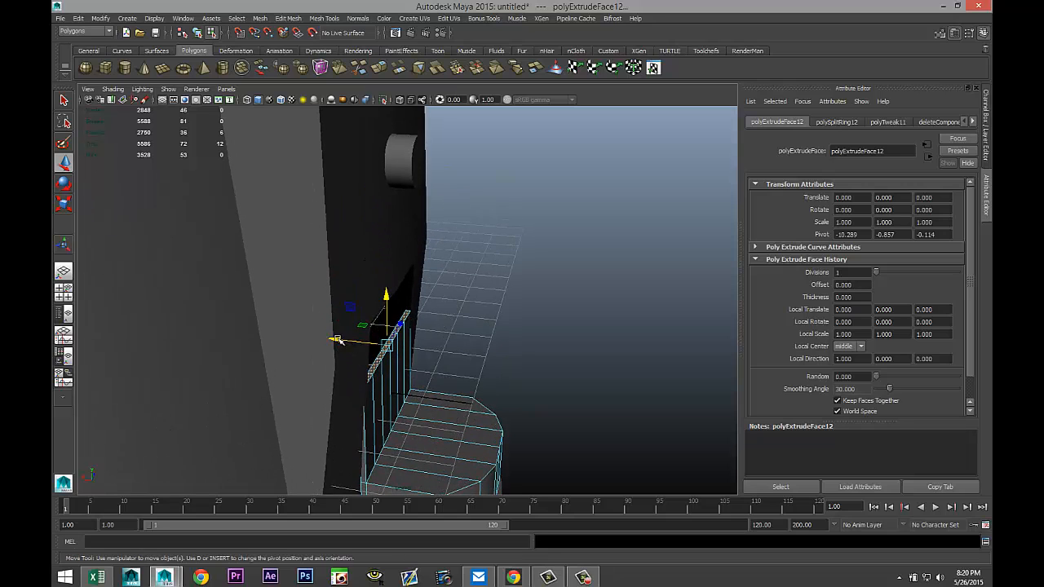
drag(337, 339, 346, 343)
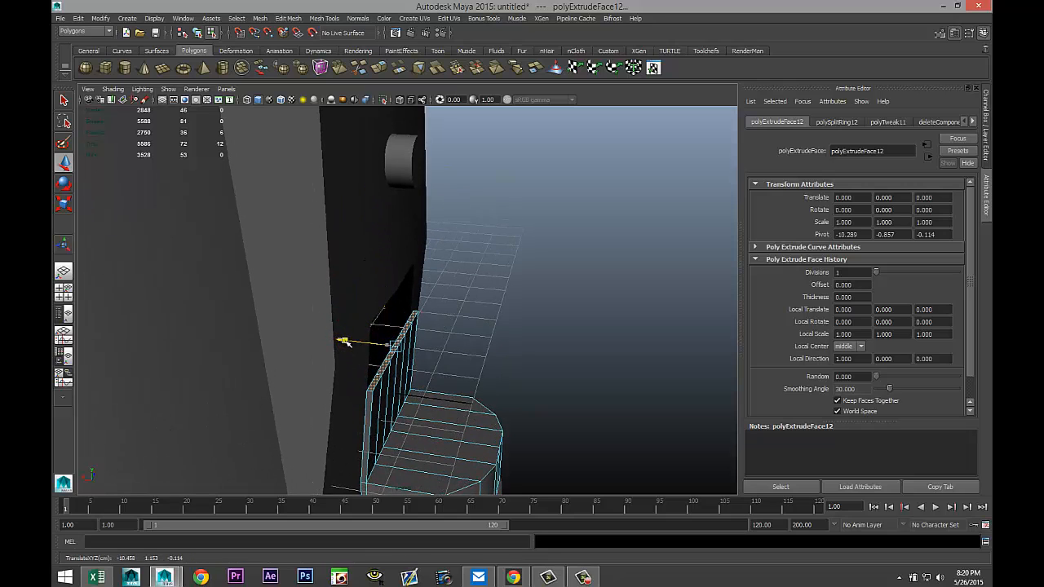
drag(394, 291, 347, 267)
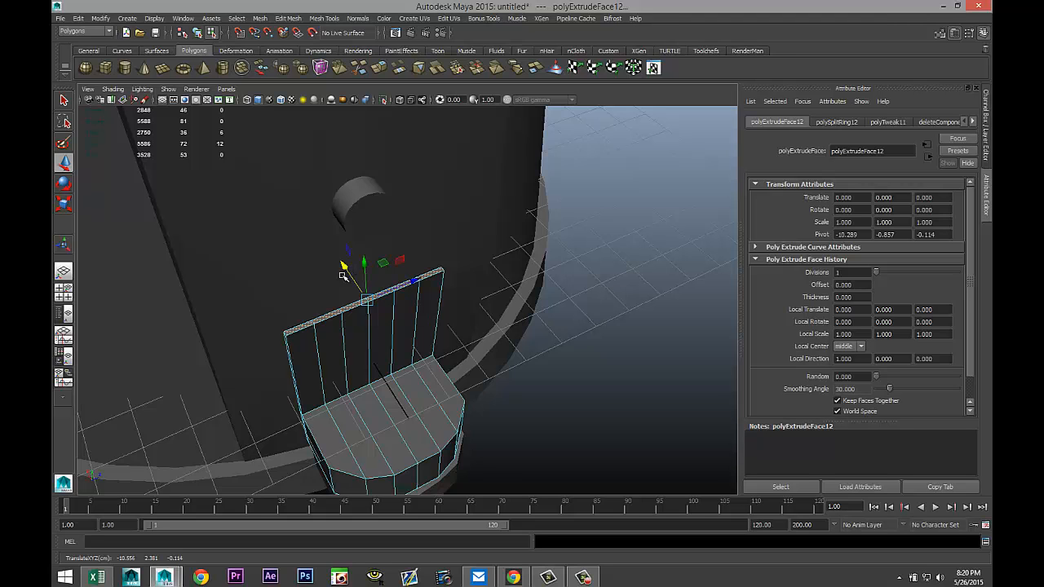
alt+drag(242, 336, 456, 371)
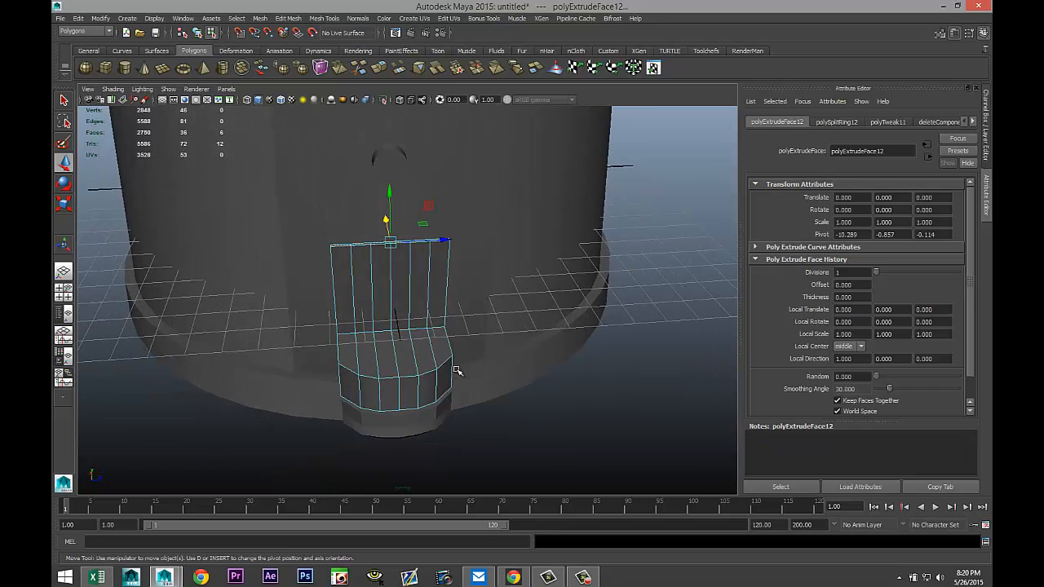
right_drag(436, 362, 490, 313)
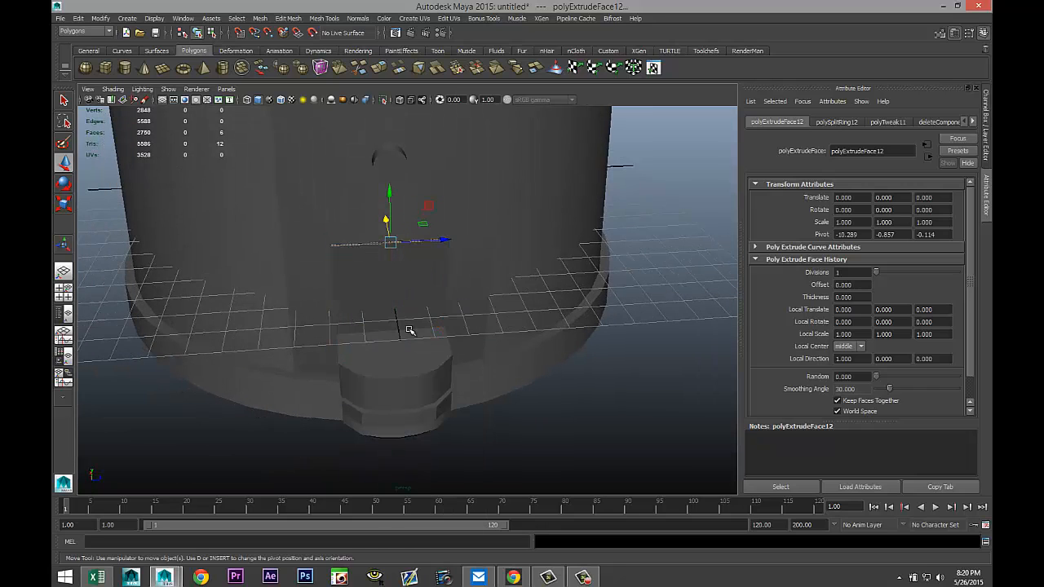
key(3)
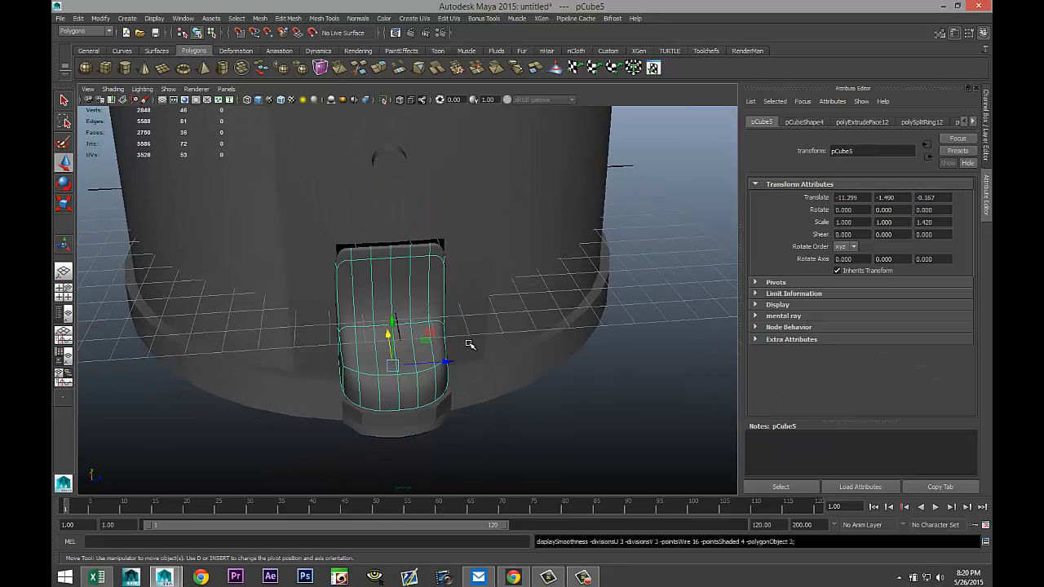
Insert an edge loop across the extruded upright section of the cover.
scroll(487, 370, up, 2)
alt+drag(379, 359, 464, 356)
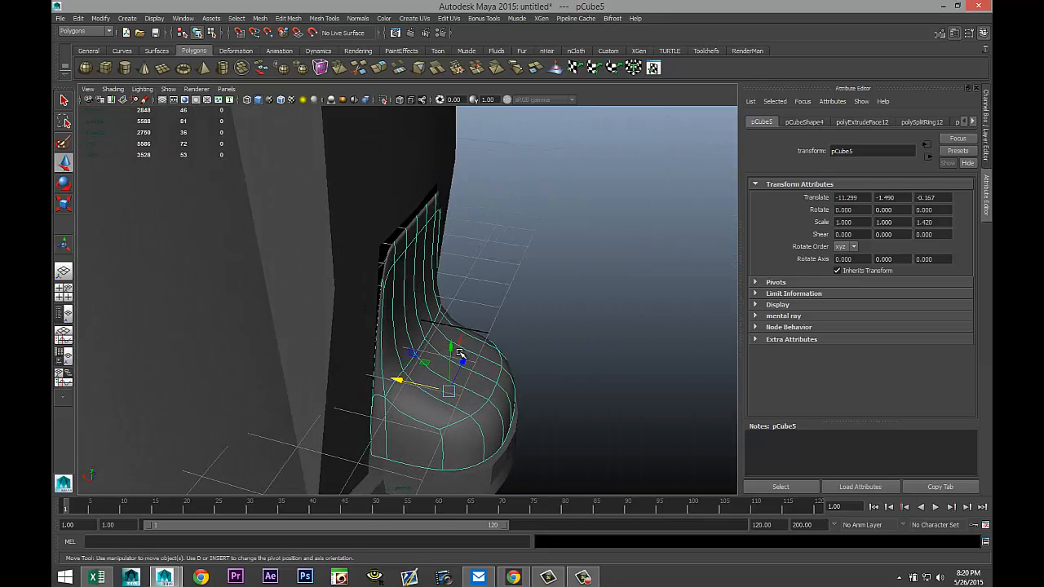
key(1)
click(323, 18)
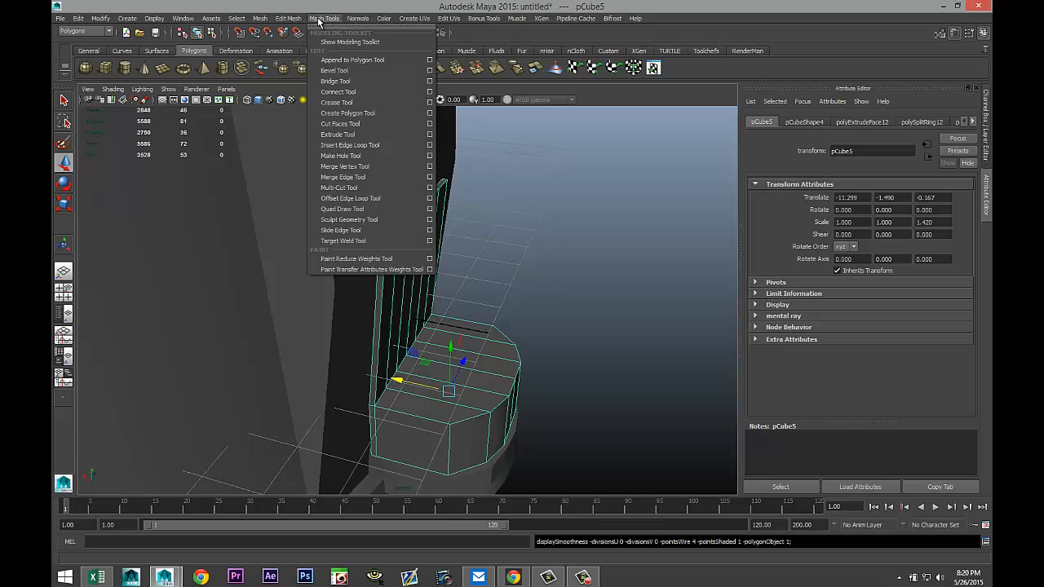
click(430, 145)
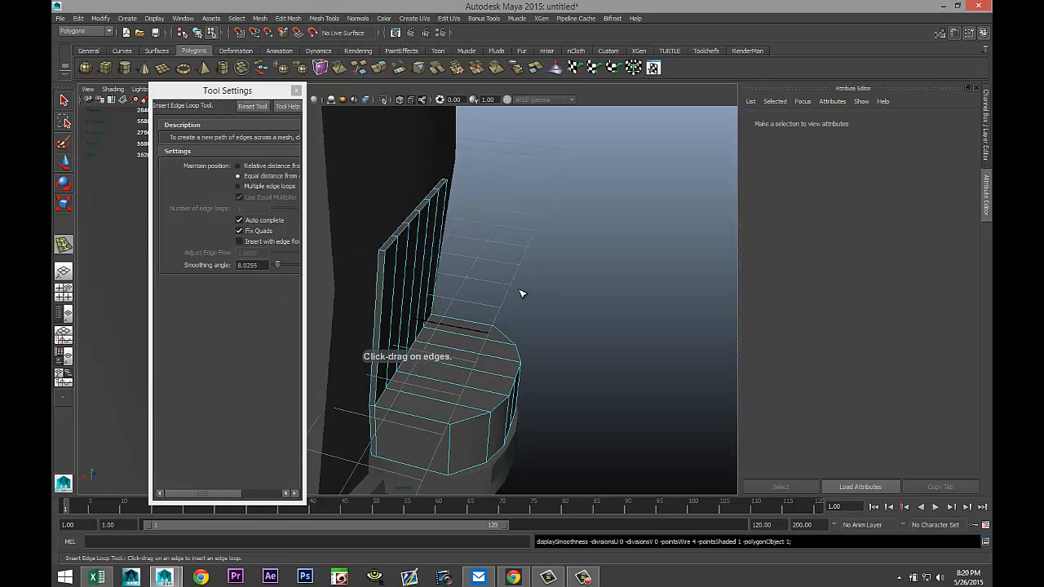
alt+drag(522, 294, 388, 229)
click(296, 91)
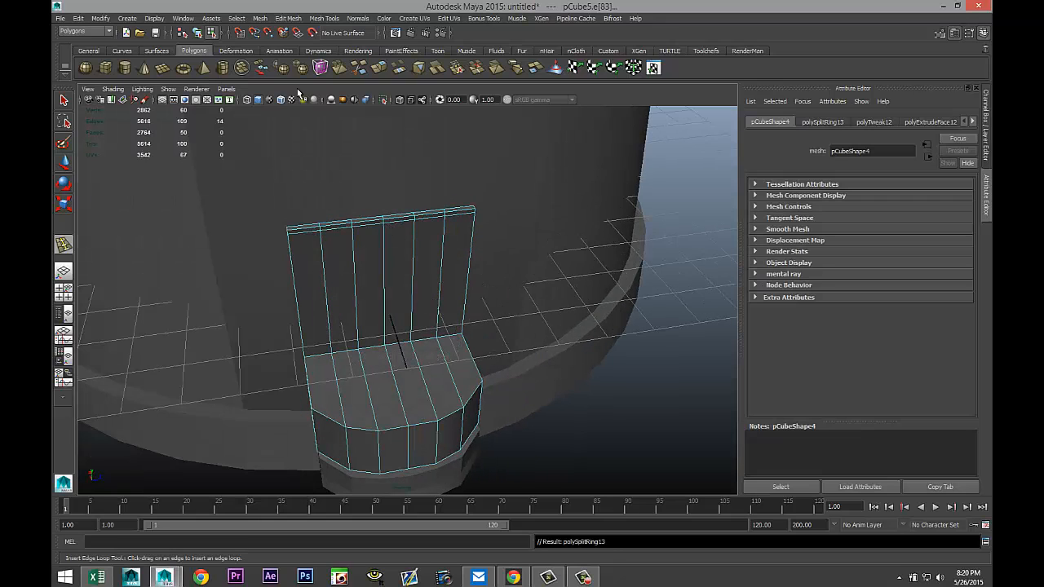
right_drag(424, 265, 448, 256)
click(430, 261)
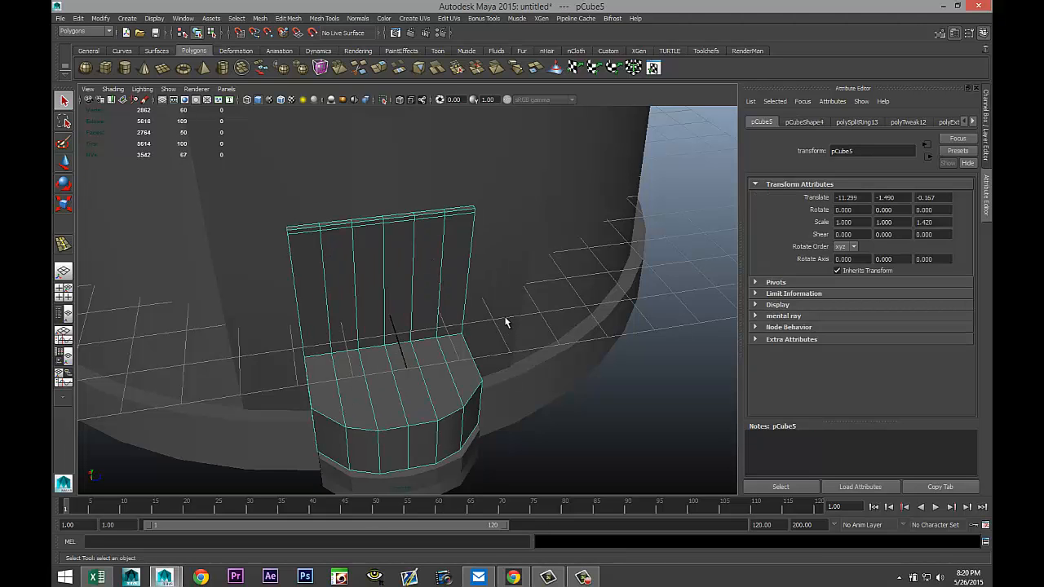
Preview the smoothed cover and inspect it against the machine body from several angles.
key(3)
click(556, 381)
scroll(554, 383, down, 4)
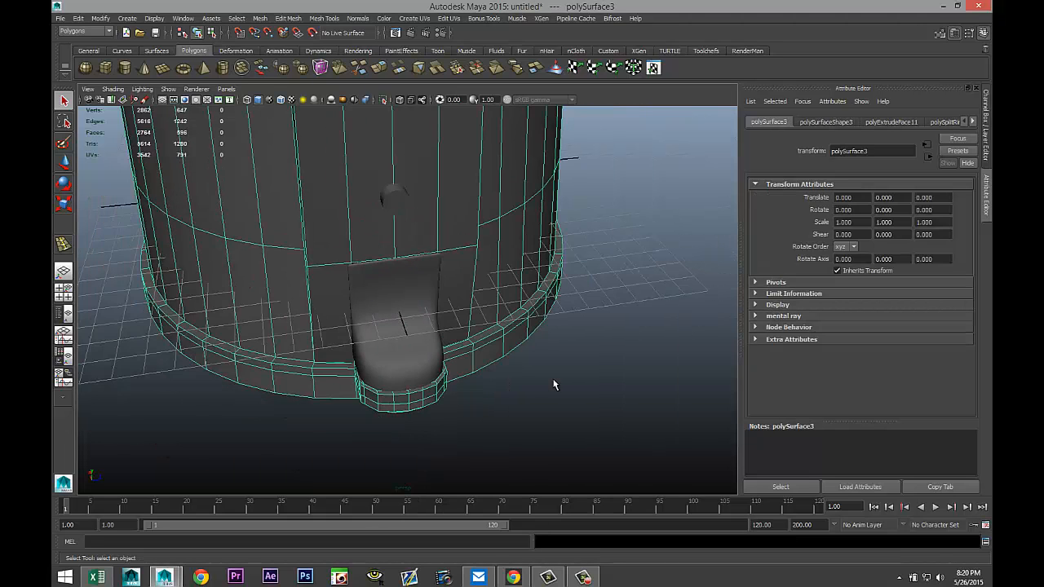
scroll(553, 384, up, 2)
mouse_move(508, 373)
alt+mouse_down()
mouse_move(569, 338)
mouse_move(606, 343)
mouse_move(495, 354)
mouse_move(478, 366)
mouse_move(496, 375)
alt+mouse_up()
alt+drag(477, 376, 481, 359)
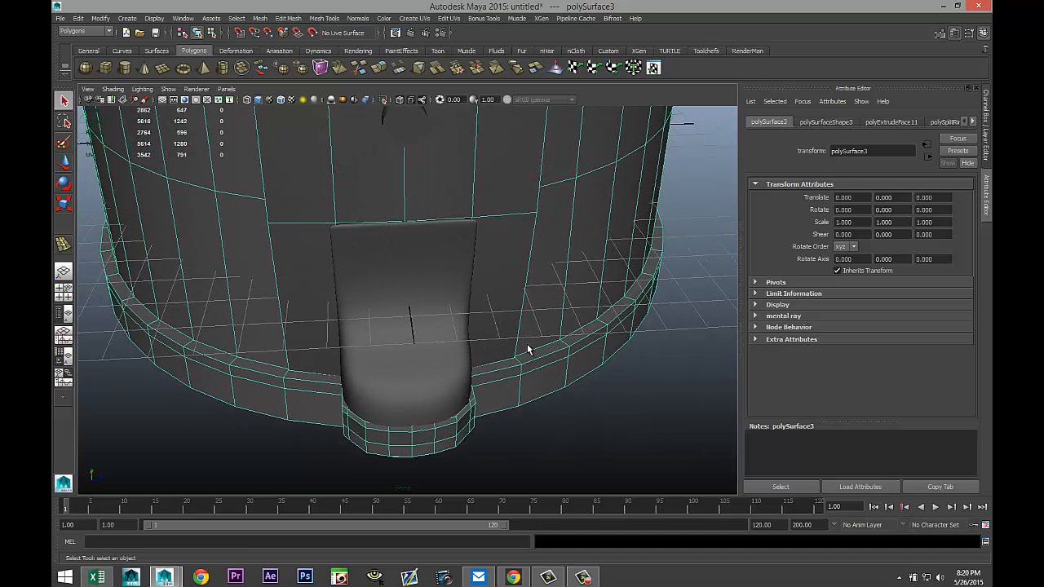
alt+middle_drag(527, 349, 508, 298)
scroll(506, 299, down, 3)
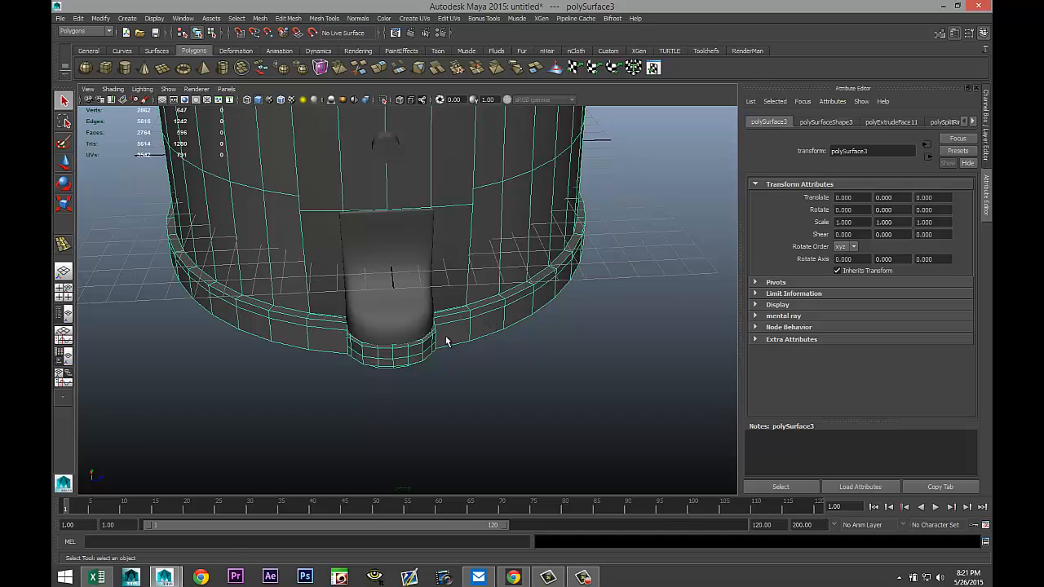
alt+drag(446, 340, 226, 246)
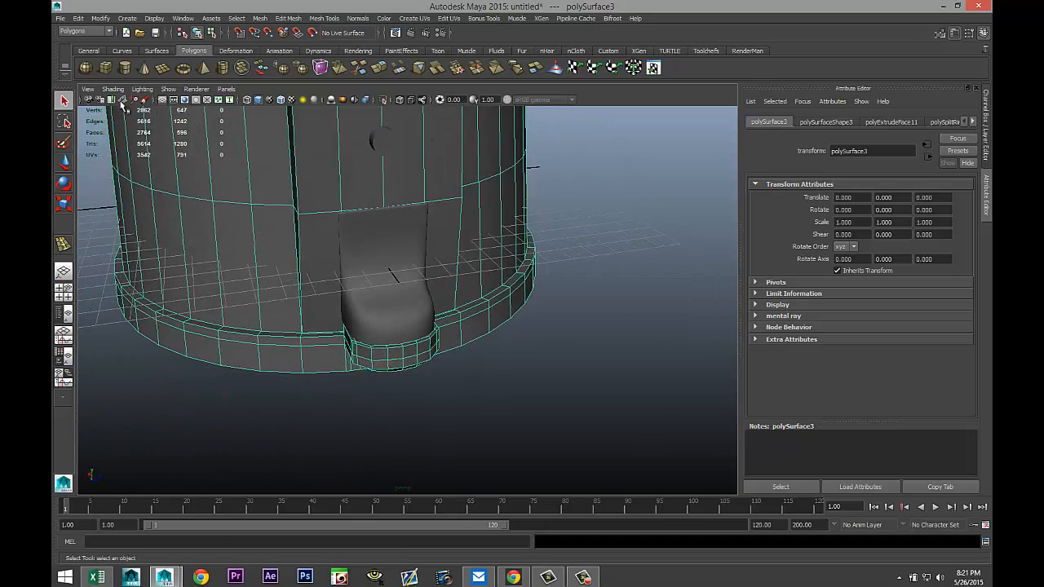
Create a polygon pipe on the grid and set its axis subdivisions to 30.
click(221, 68)
drag(362, 444, 547, 310)
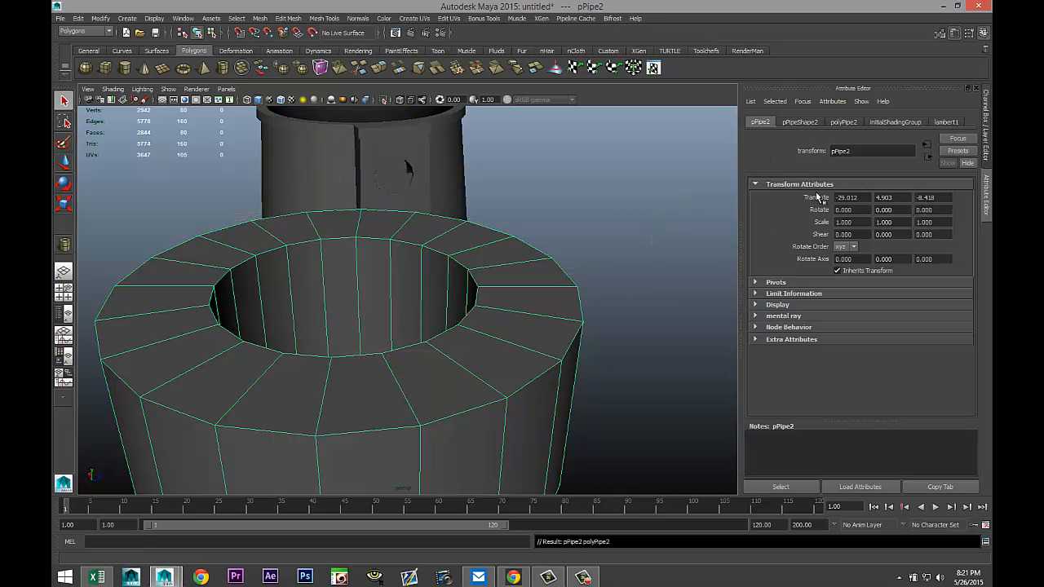
click(842, 123)
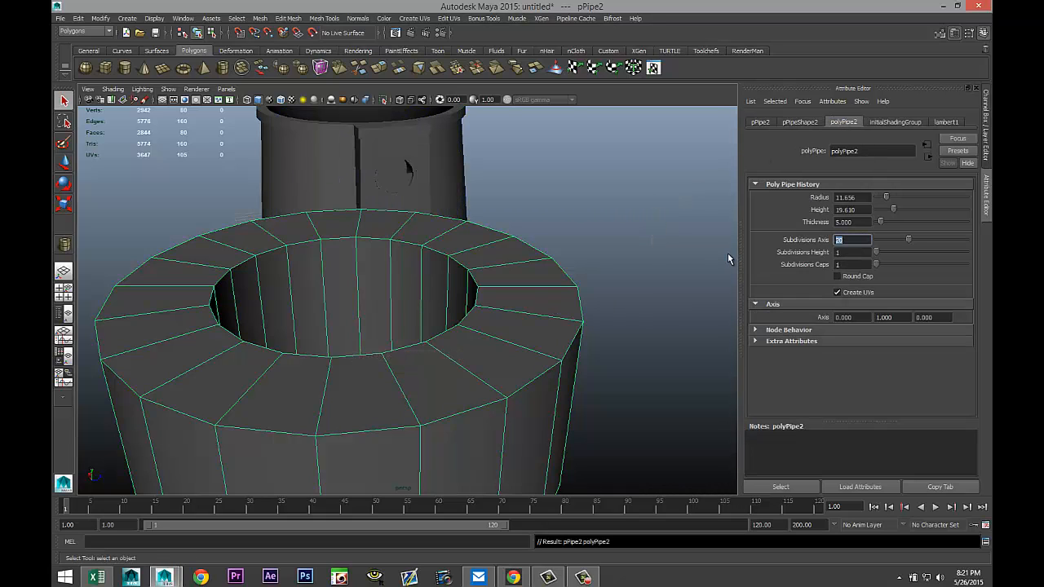
text(30)
key(Return)
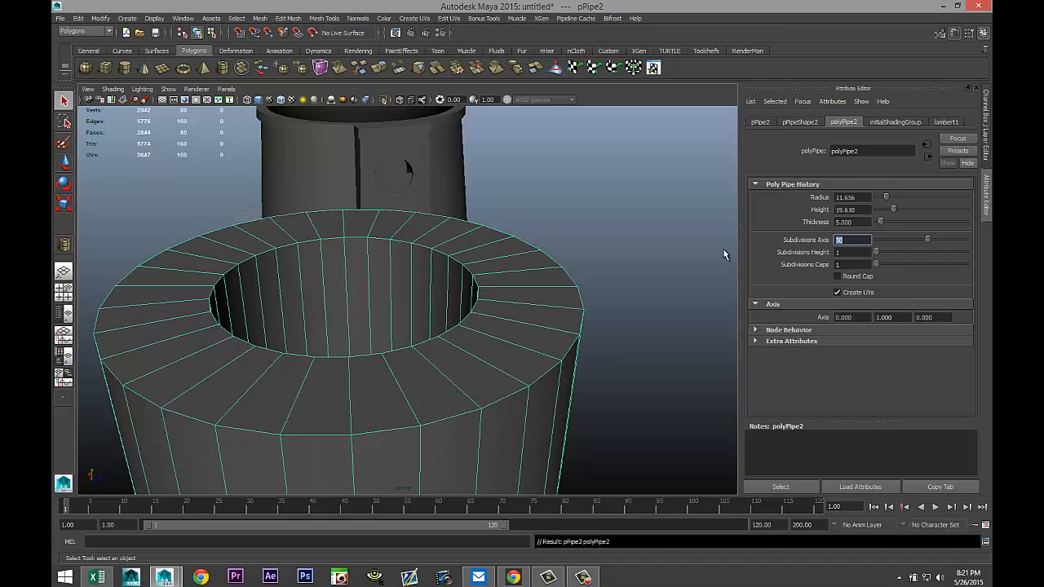
Set the pipe's thickness to 1.
click(866, 222)
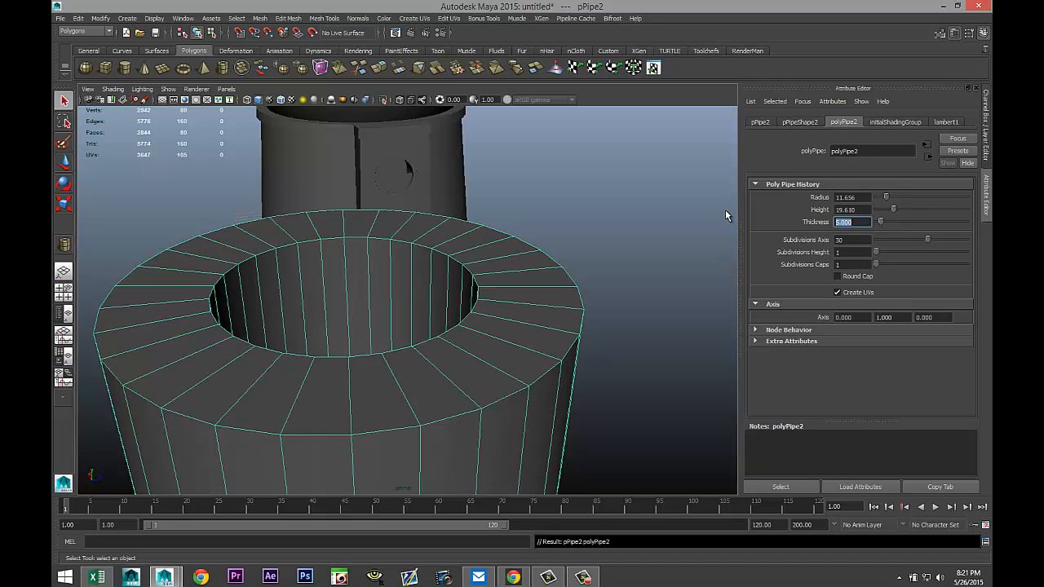
text(1)
key(Return)
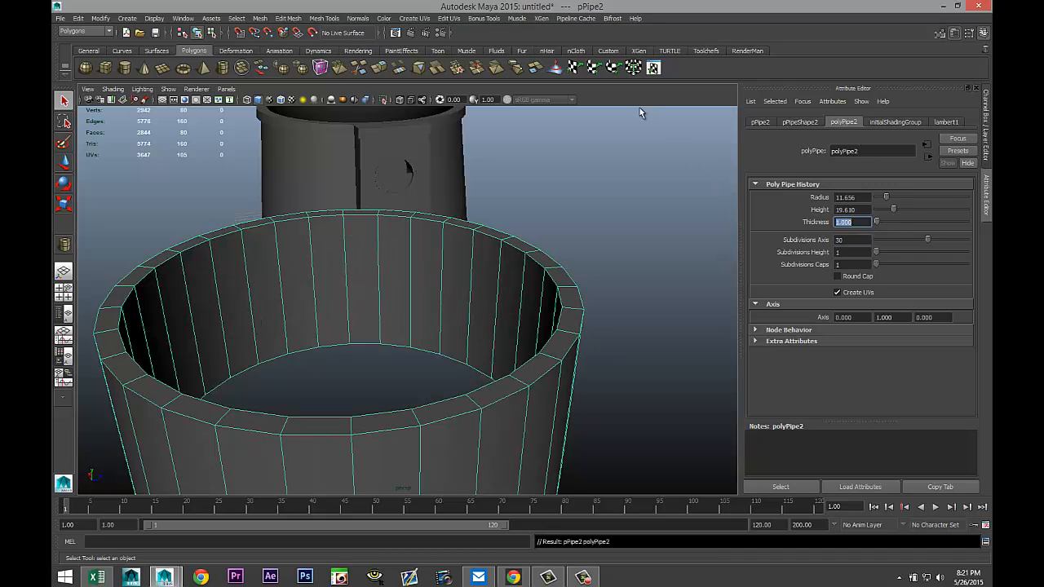
Scale the pipe down to a small size and stretch it along its height.
click(596, 318)
click(549, 353)
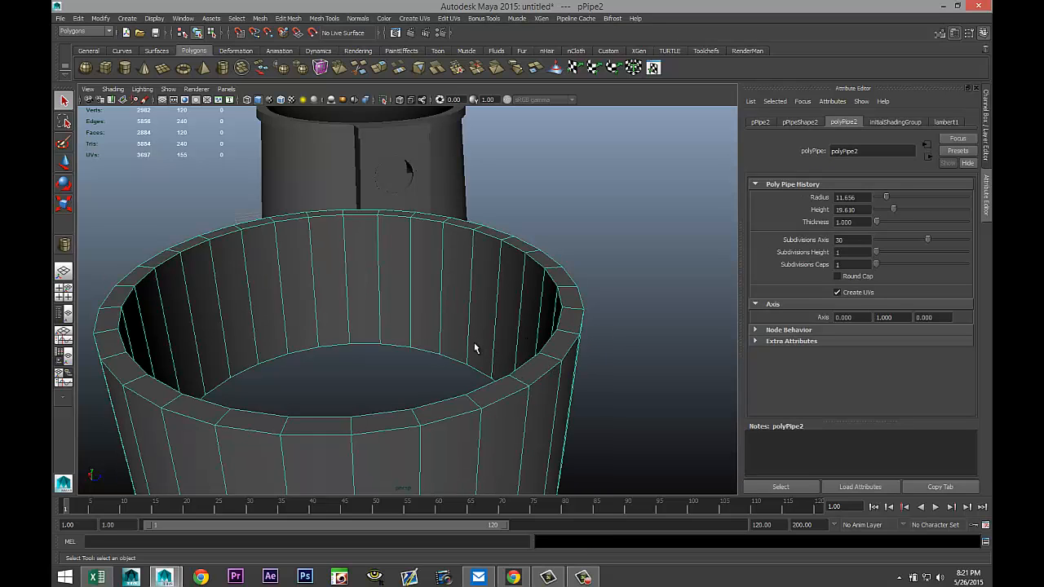
key(r)
drag(349, 367, 53, 355)
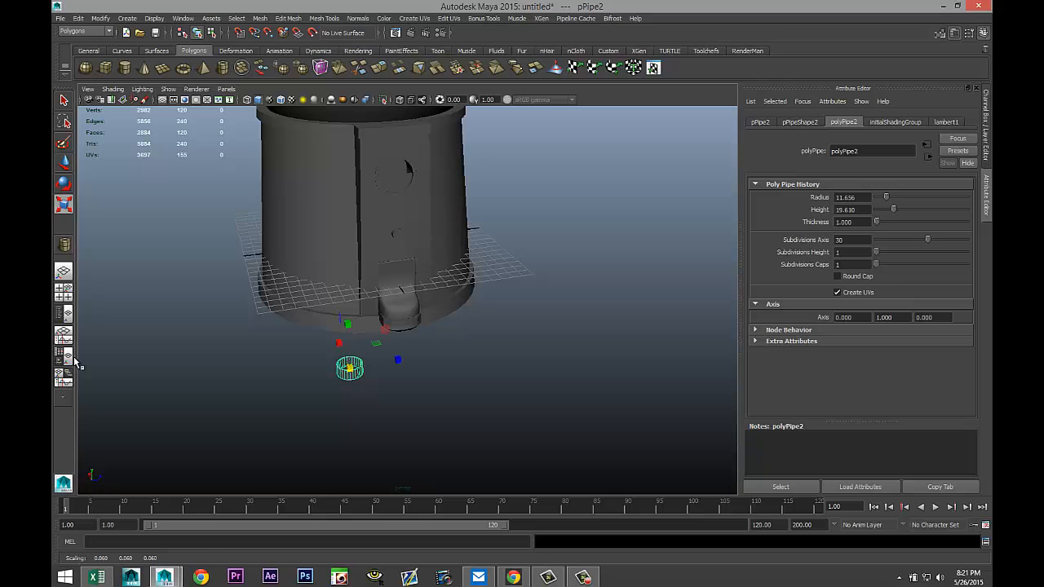
drag(351, 369, 348, 368)
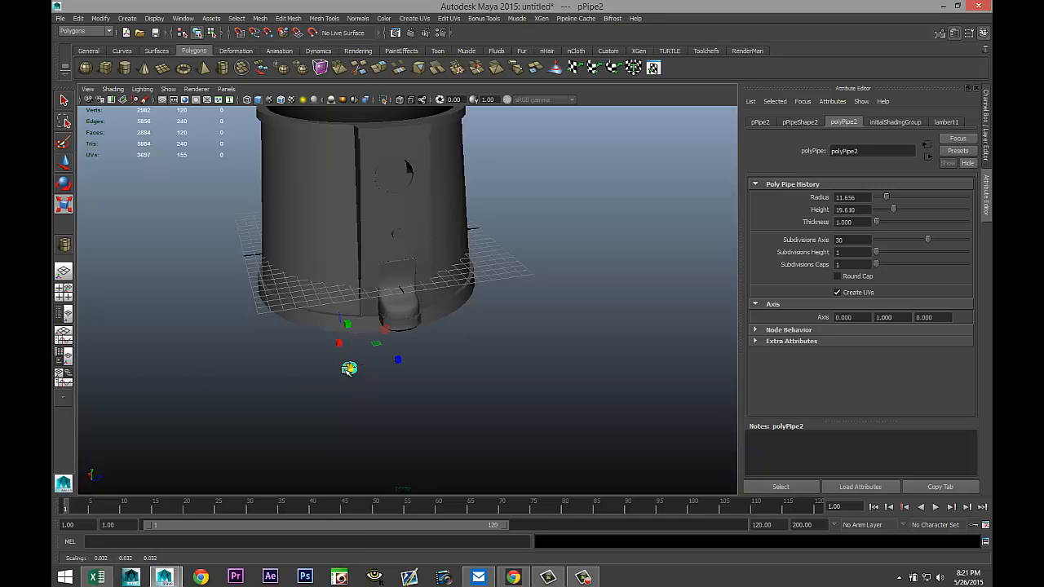
drag(349, 326, 367, 259)
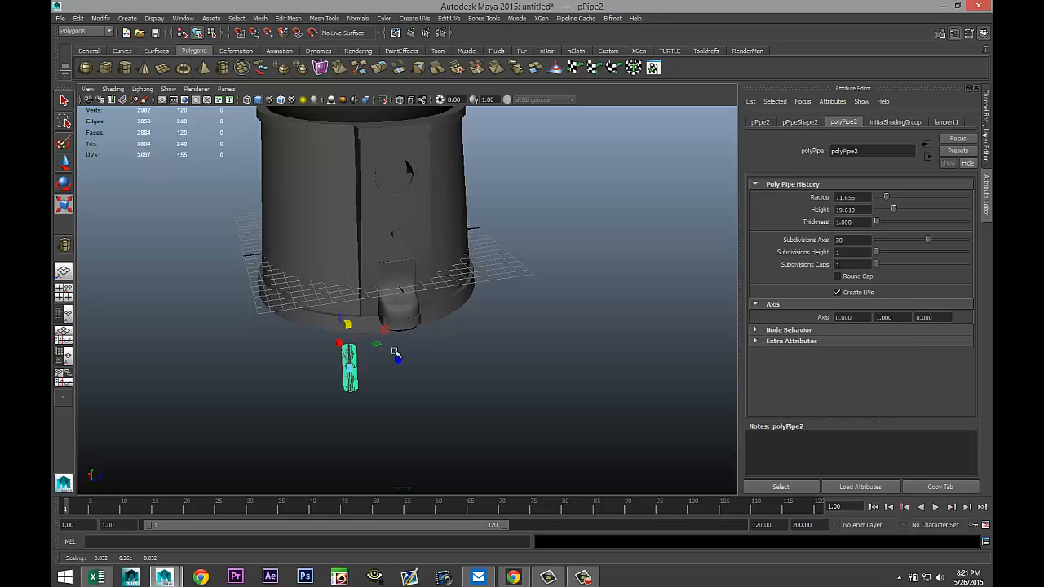
Rotate the pipe onto its side, setting its X rotation to 90.
key(e)
drag(305, 359, 409, 352)
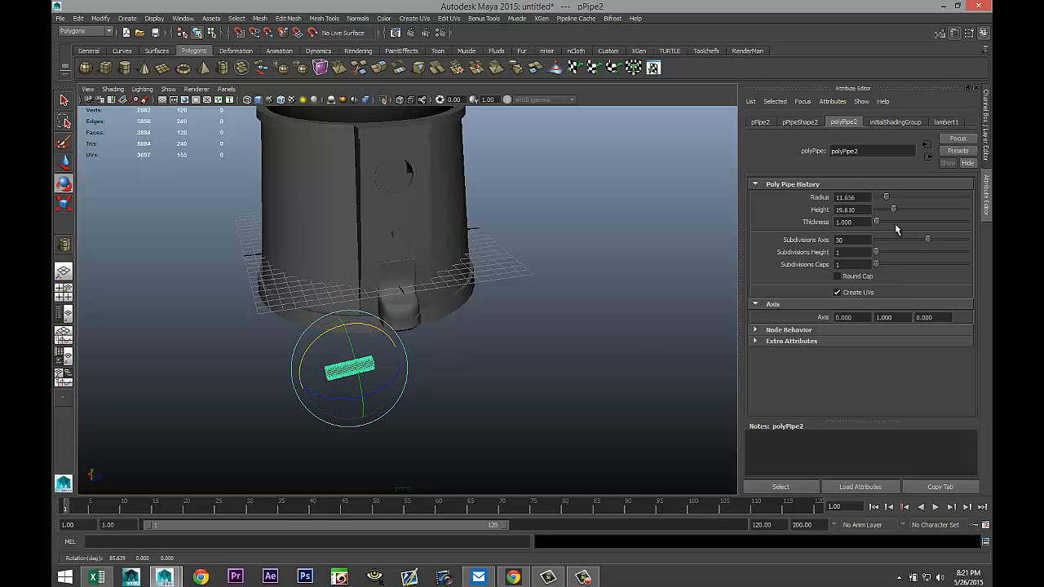
click(759, 122)
click(866, 209)
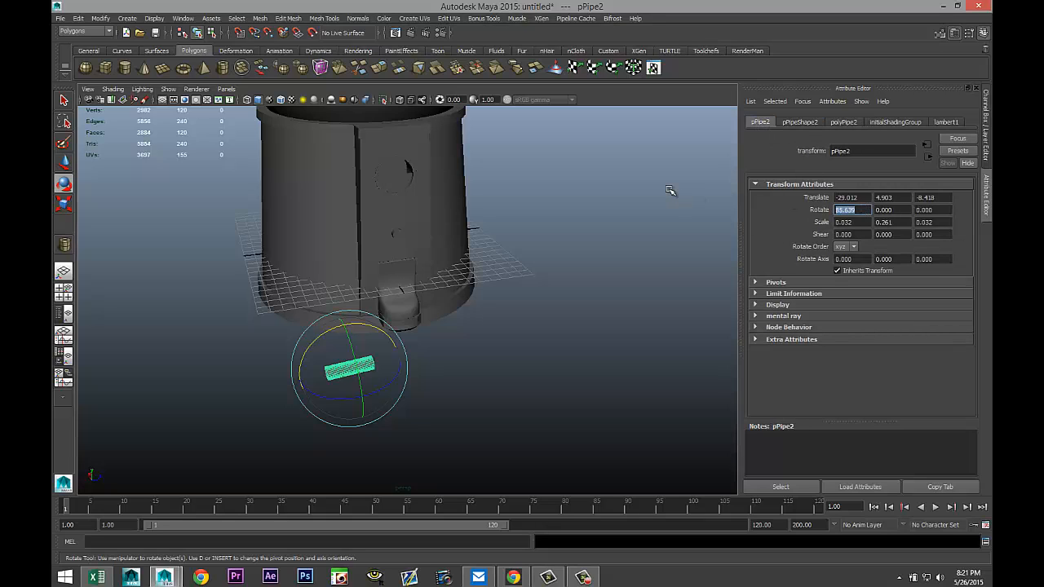
key(Return)
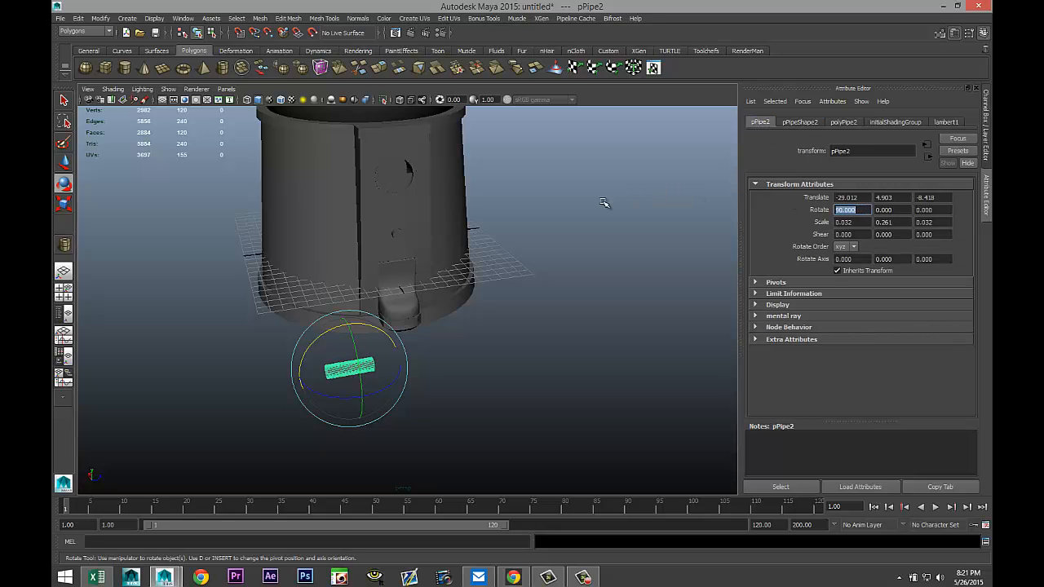
In the front view, move the pipe down and across to sit centred above the chute cover.
click(63, 290)
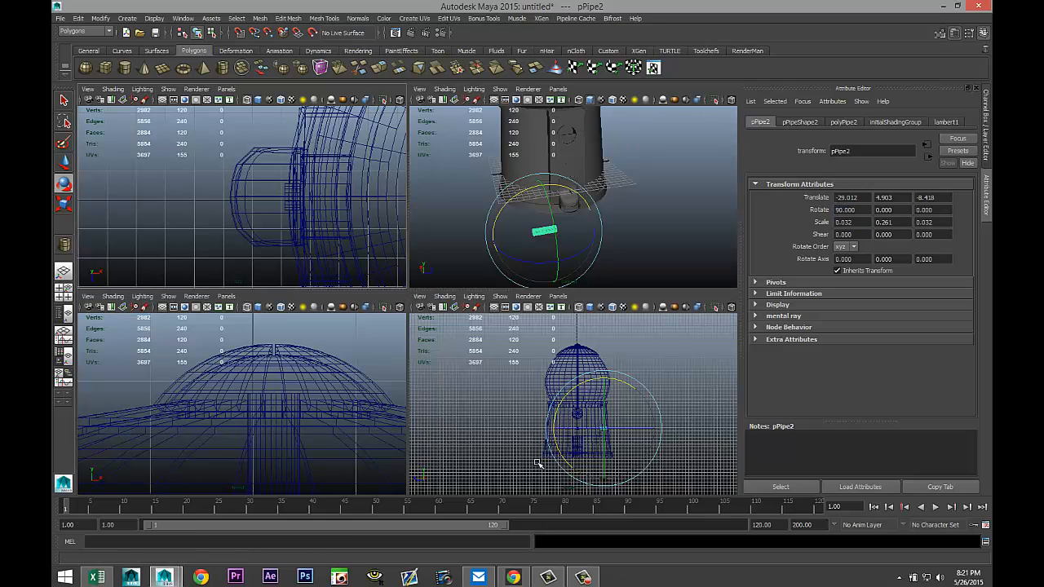
scroll(304, 419, down, 6)
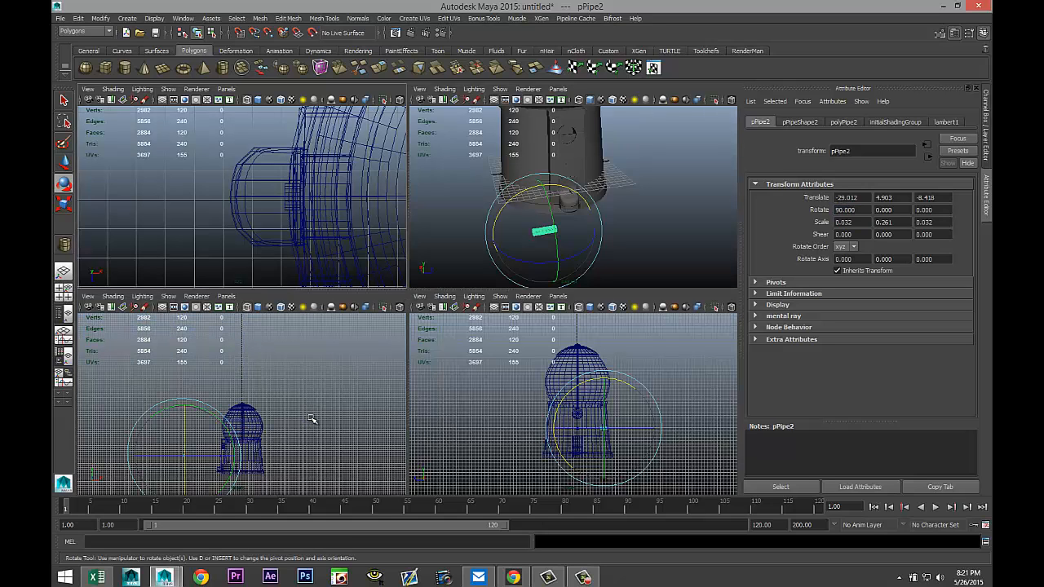
scroll(602, 463, up, 5)
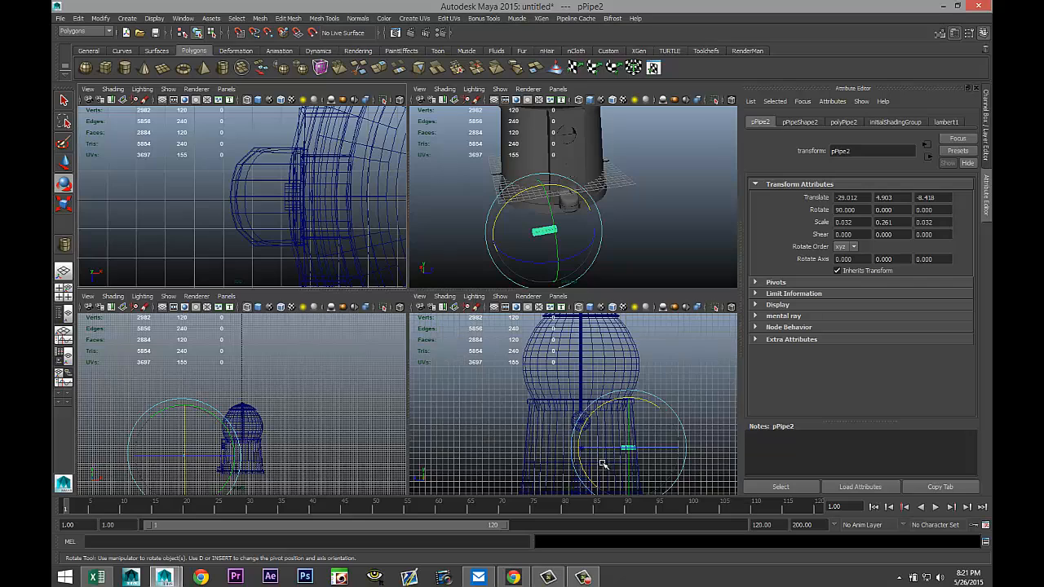
key(space)
key(f)
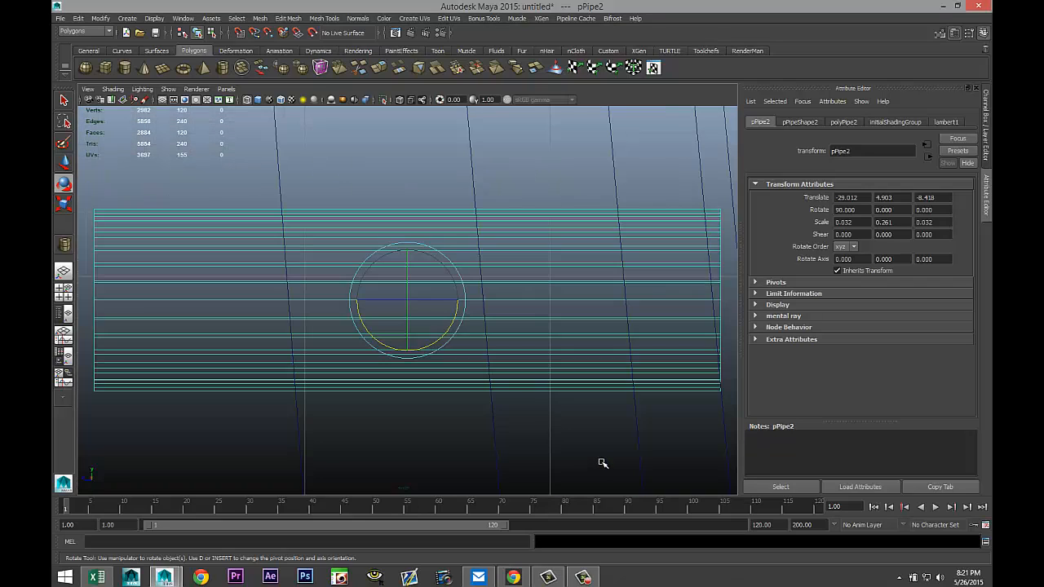
scroll(599, 463, down, 5)
scroll(431, 397, down, 4)
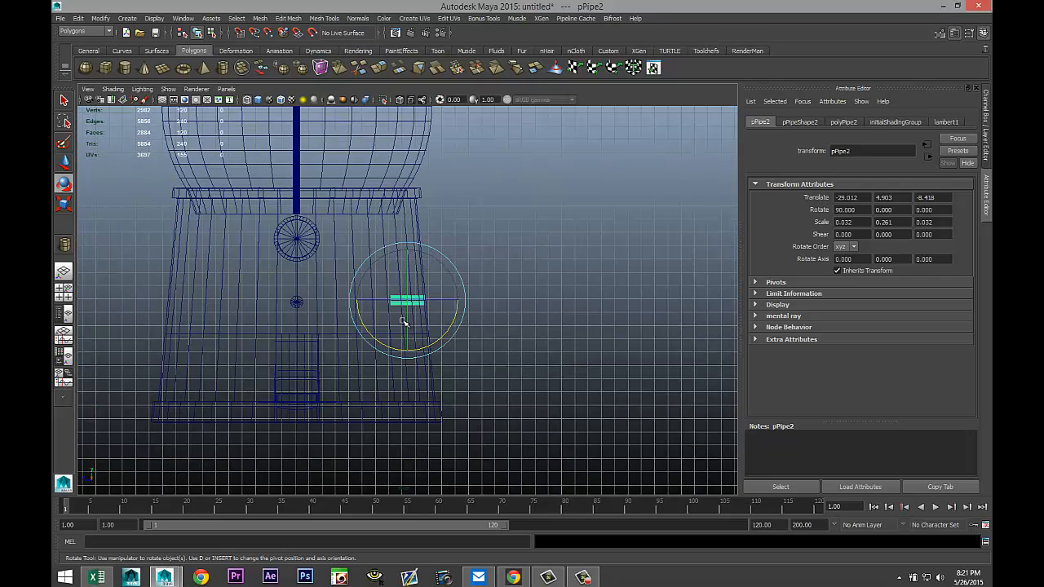
key(w)
drag(410, 245, 406, 283)
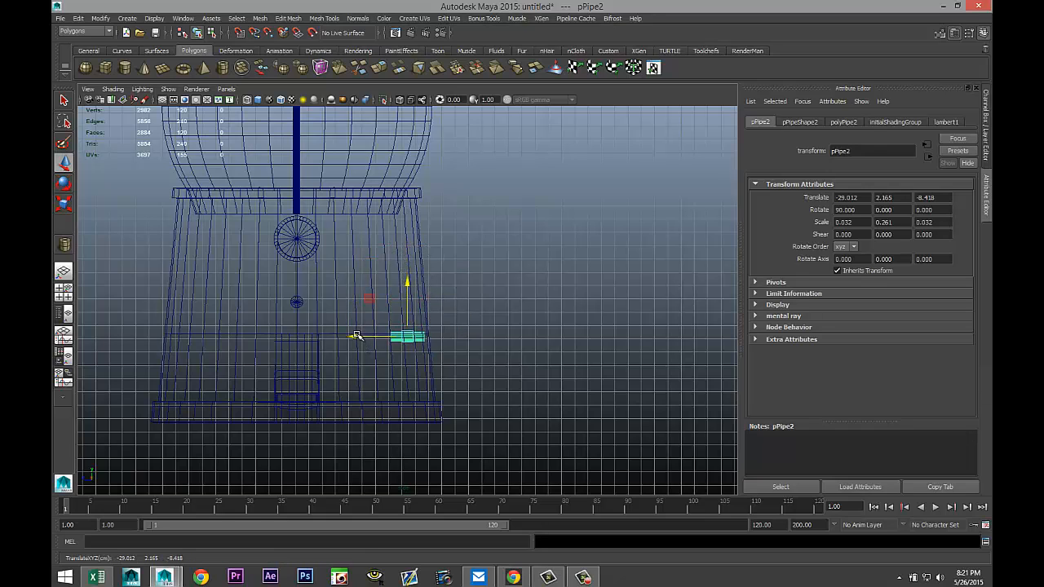
drag(352, 337, 247, 336)
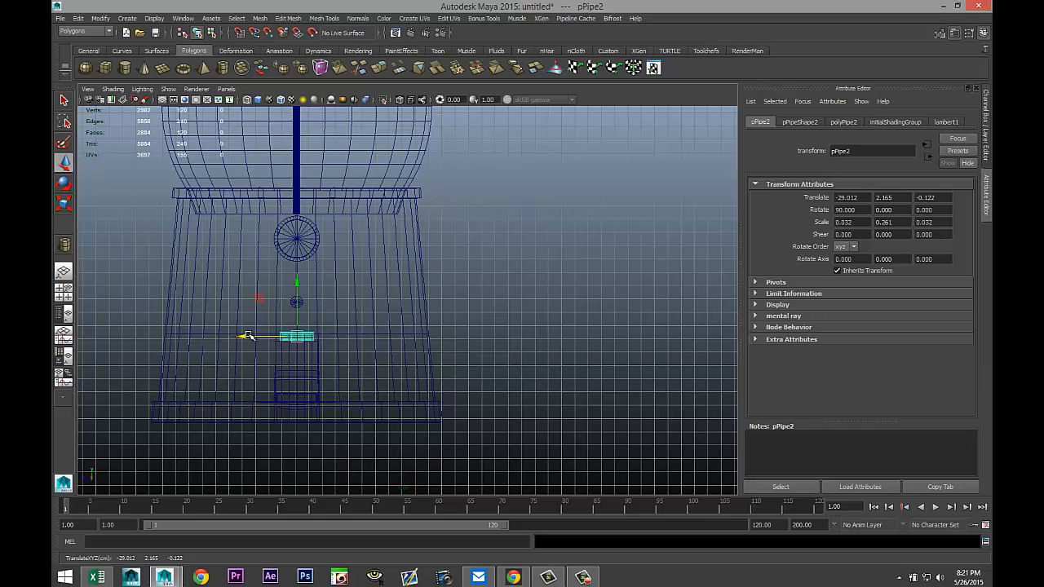
Scale the pipe down uniformly to fit the top of the chute cover.
key(f)
scroll(334, 356, down, 5)
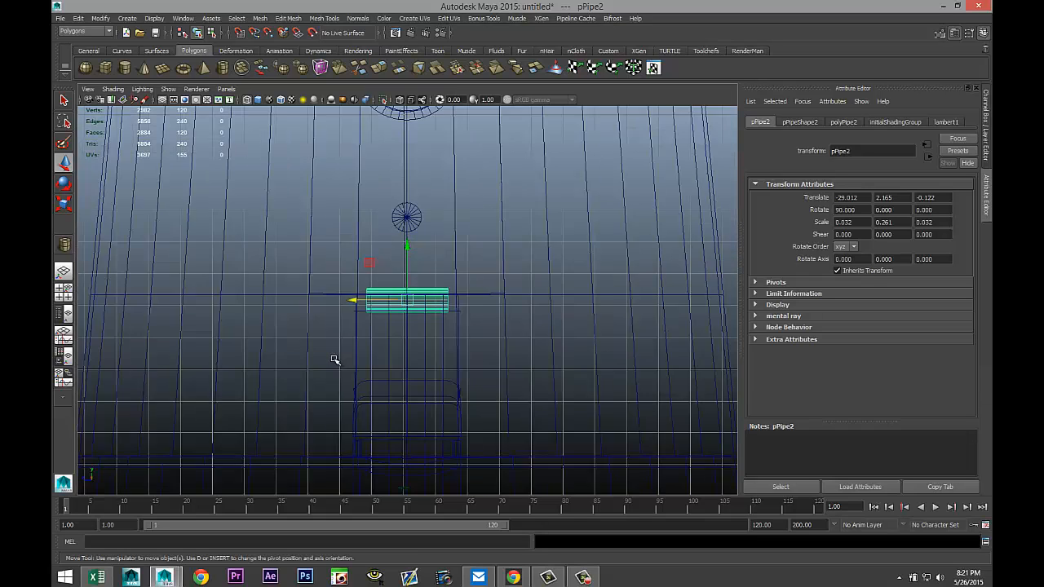
key(r)
drag(408, 303, 381, 306)
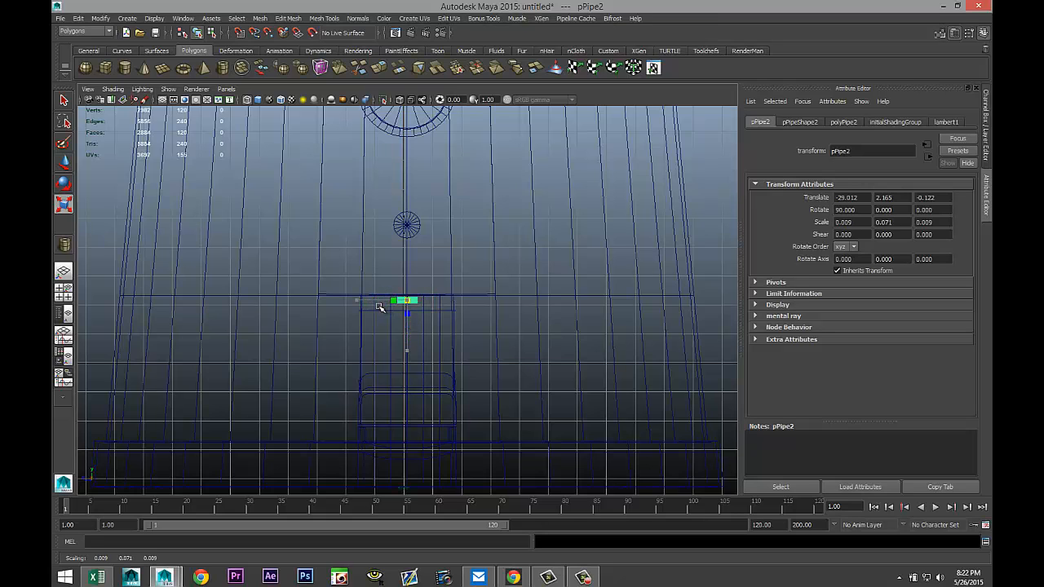
scroll(407, 362, up, 3)
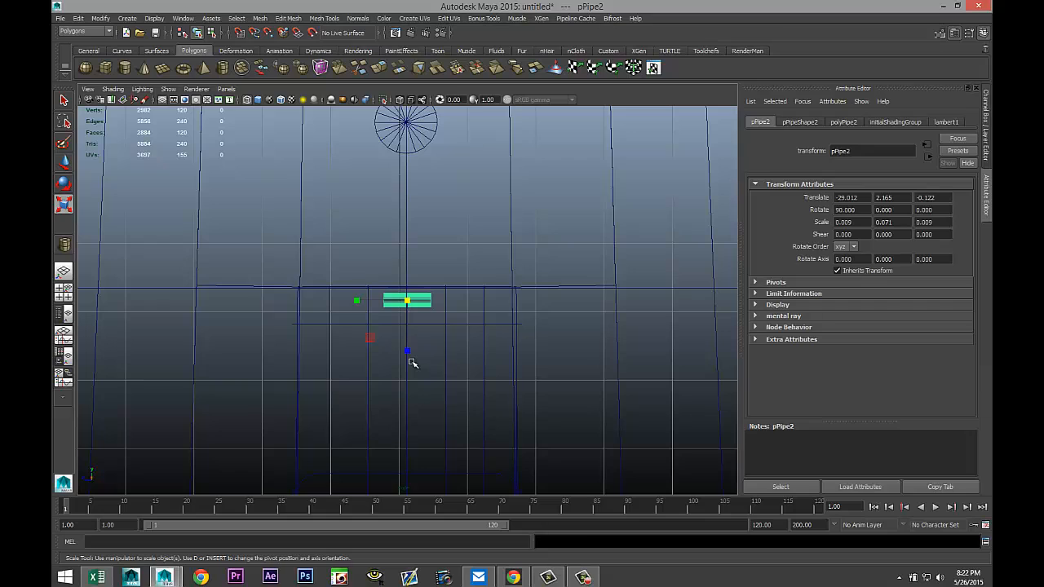
Duplicate the pipe twice, placing one copy to its left and one to its right.
key(ctrl+d)
key(w)
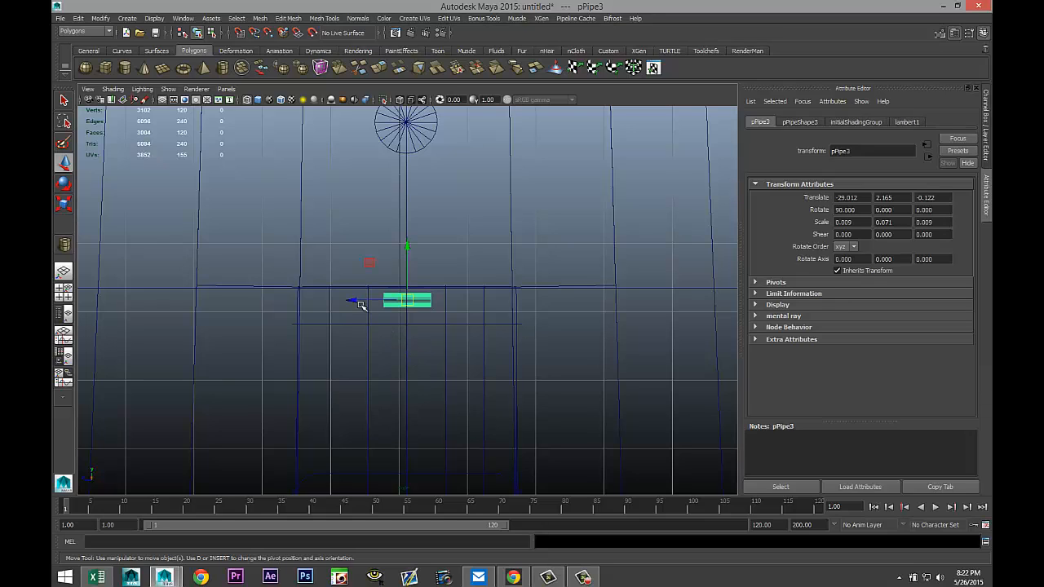
drag(355, 302, 269, 316)
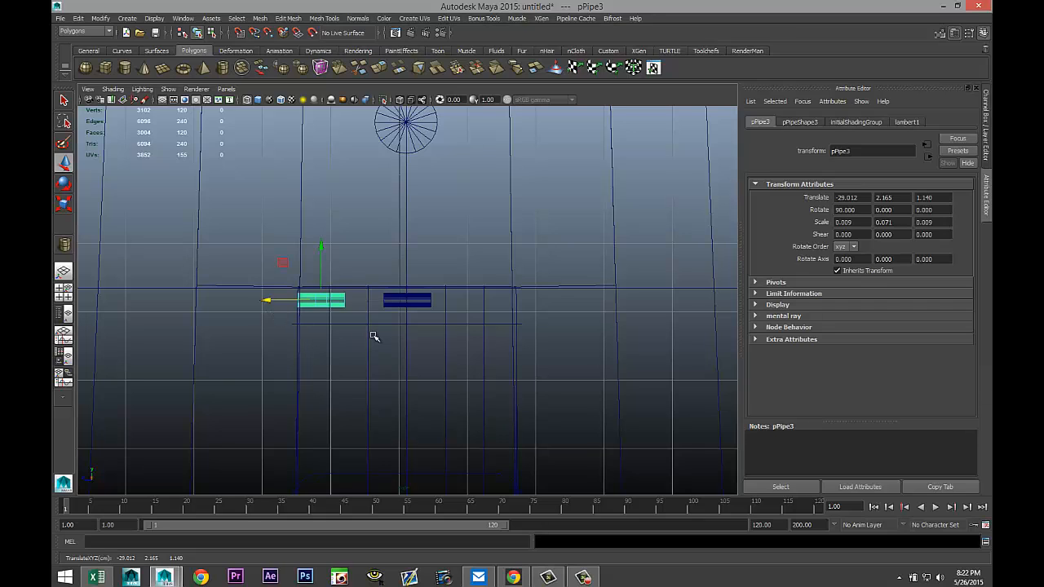
key(ctrl+d)
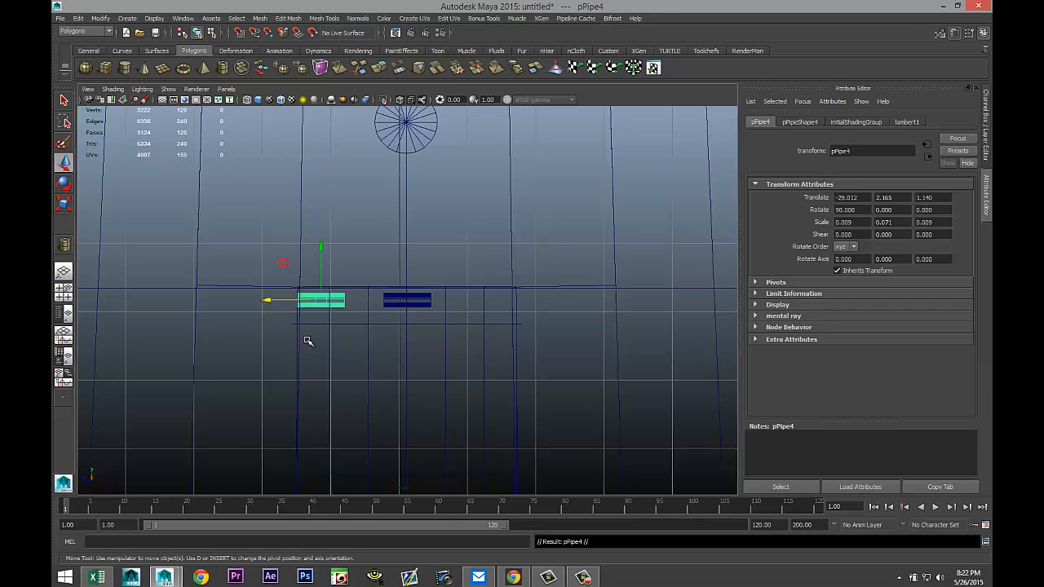
drag(266, 304, 438, 315)
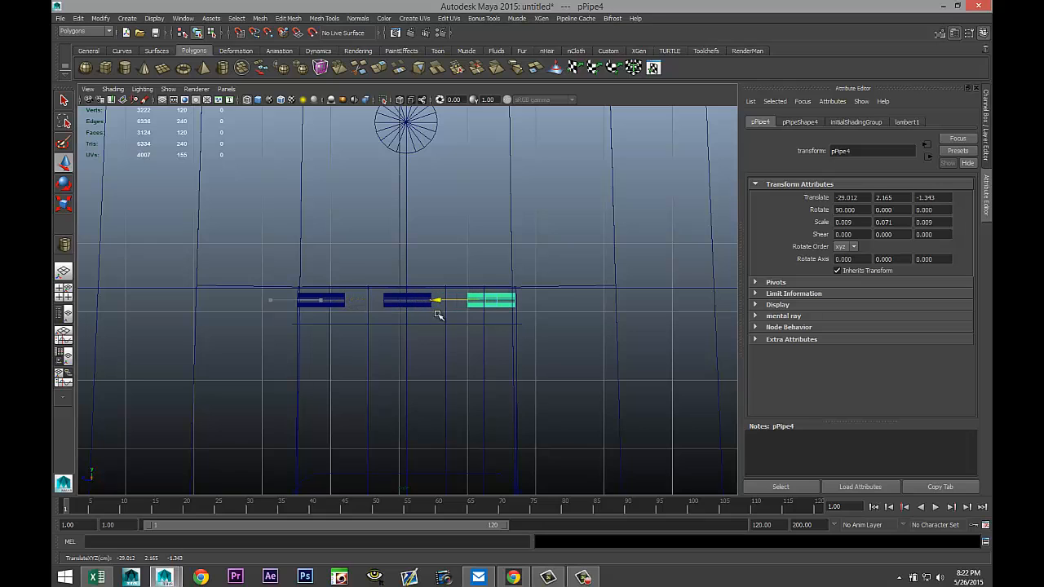
Move the three pipes together onto the top edge of the chute cover in the perspective view.
click(65, 292)
key(space)
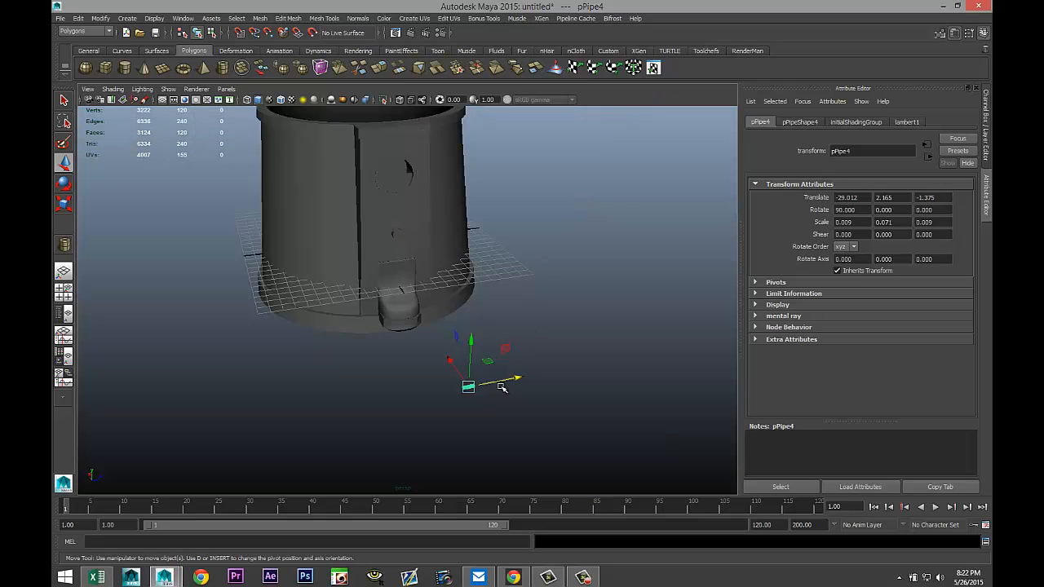
alt+drag(502, 388, 552, 424)
drag(571, 266, 663, 476)
drag(557, 354, 340, 294)
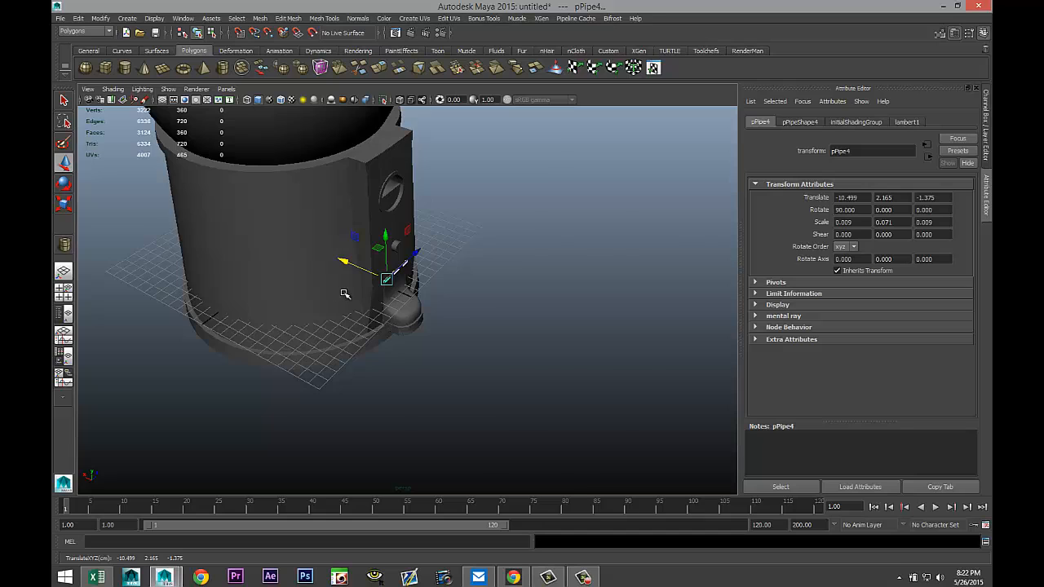
key(f)
drag(248, 395, 270, 409)
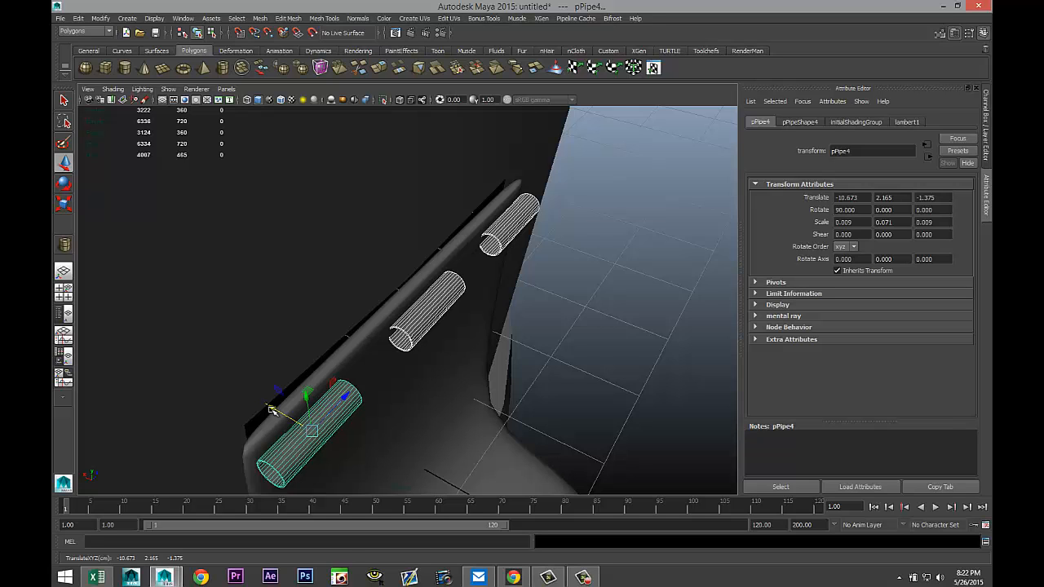
scroll(294, 419, down, 4)
alt+drag(429, 455, 451, 438)
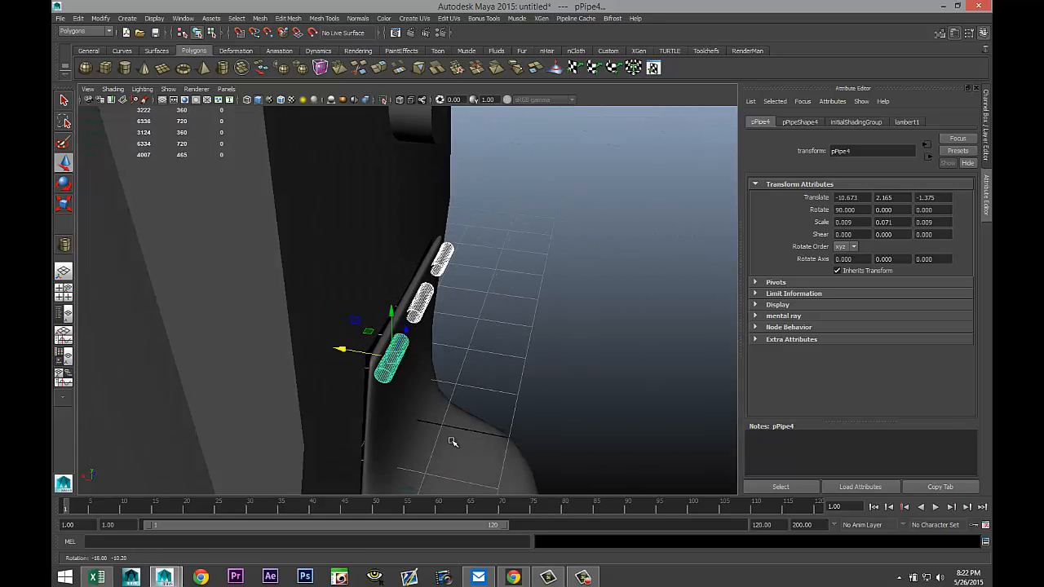
Select the chute cover and nudge it slightly sideways.
click(379, 422)
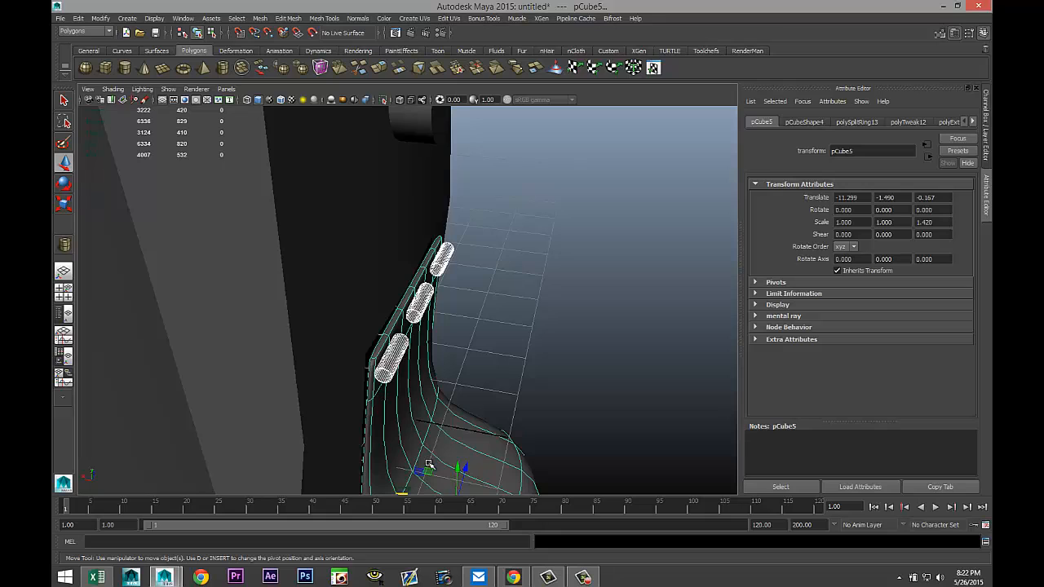
drag(403, 493, 400, 494)
scroll(578, 435, down, 2)
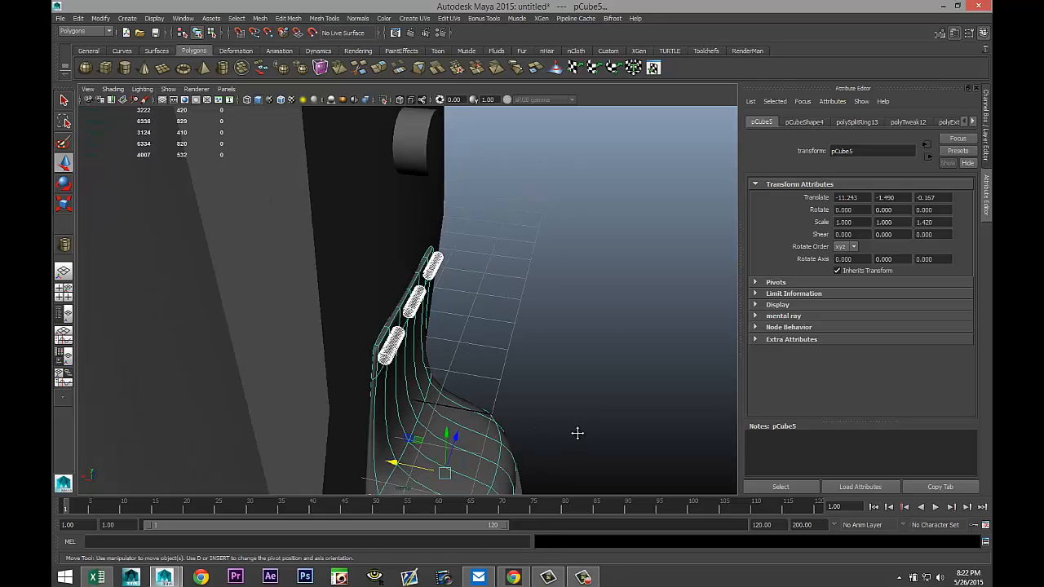
alt+drag(577, 433, 489, 351)
alt+middle_drag(489, 351, 460, 363)
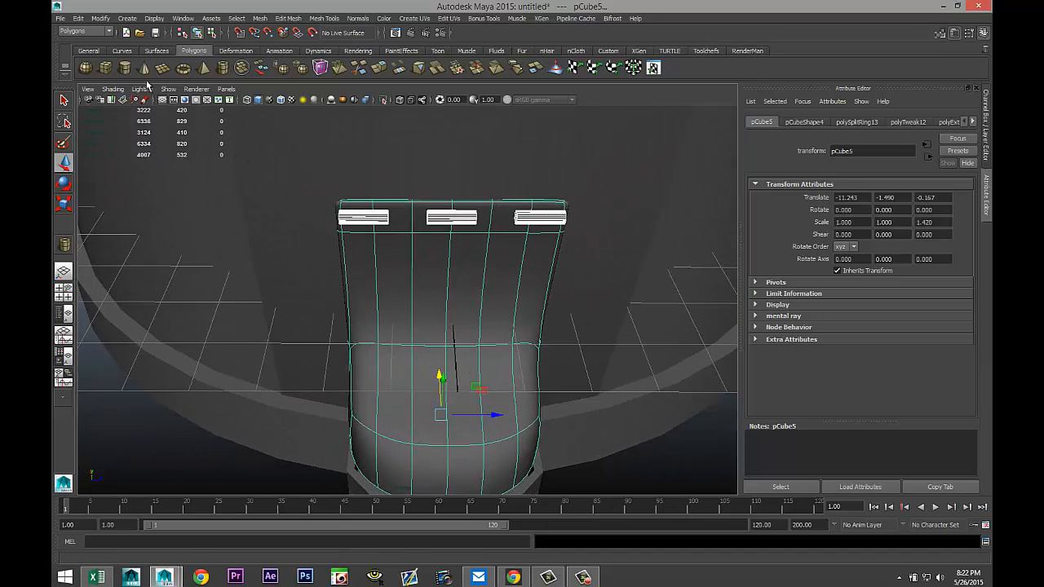
Draw a thin, tall polygon cylinder beside the chute cover with the interactive Cylinder tool.
click(125, 68)
scroll(596, 427, down, 3)
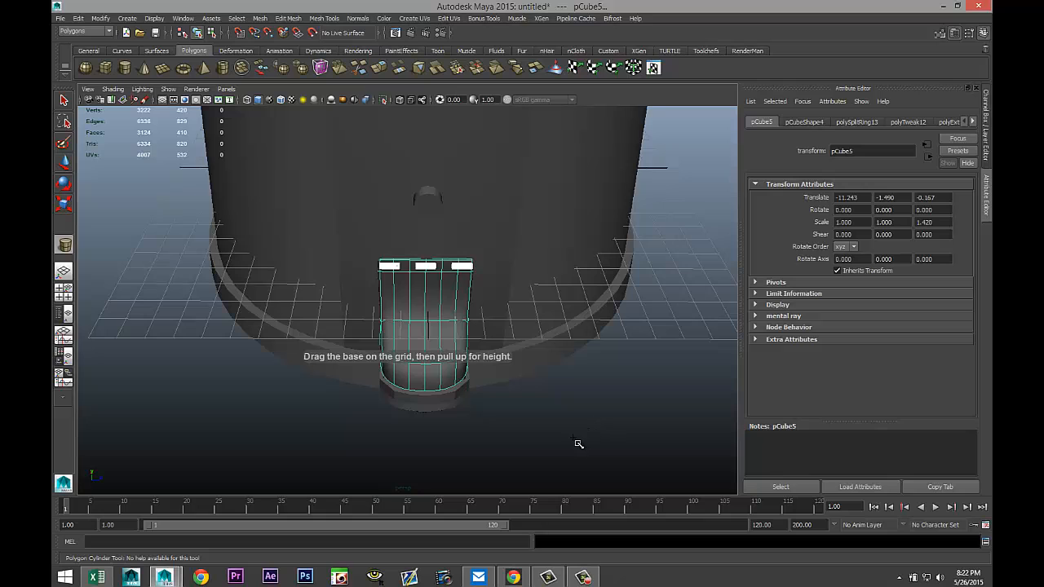
click(579, 442)
drag(578, 443, 598, 334)
Rotate the cylinder to lie horizontally, setting its X rotation to -90.
key(e)
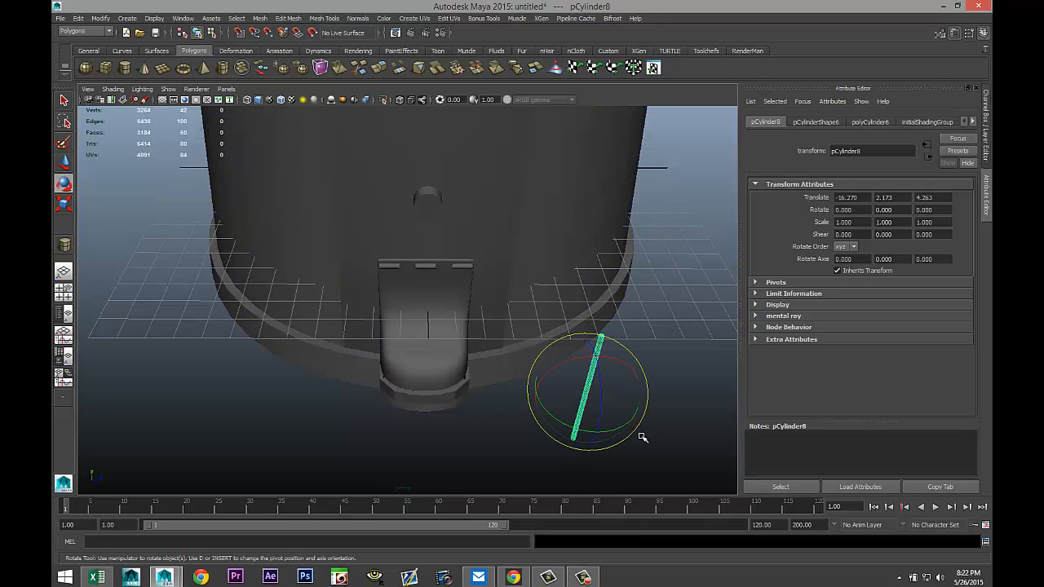
drag(554, 369, 543, 438)
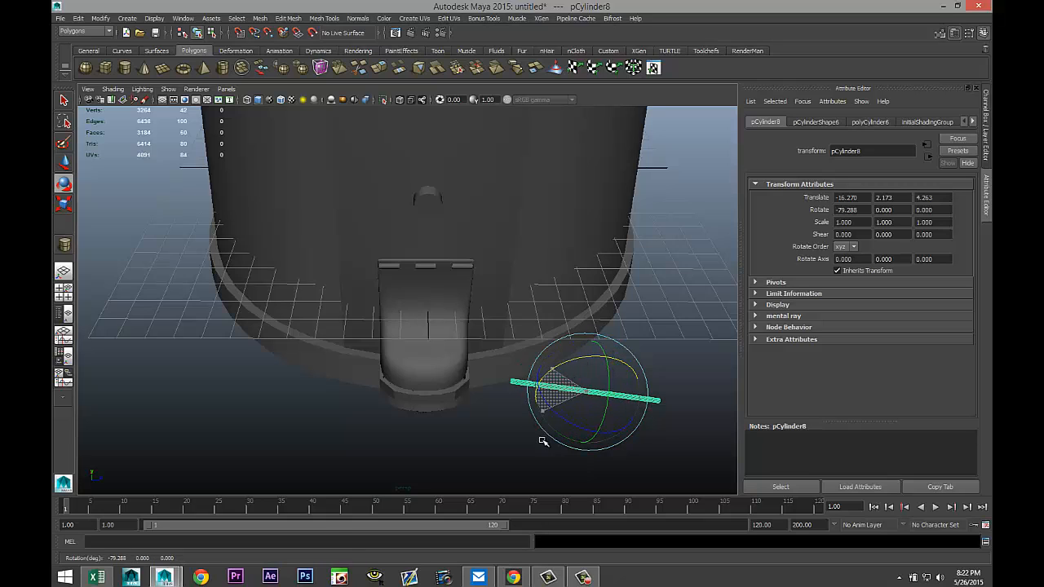
click(870, 210)
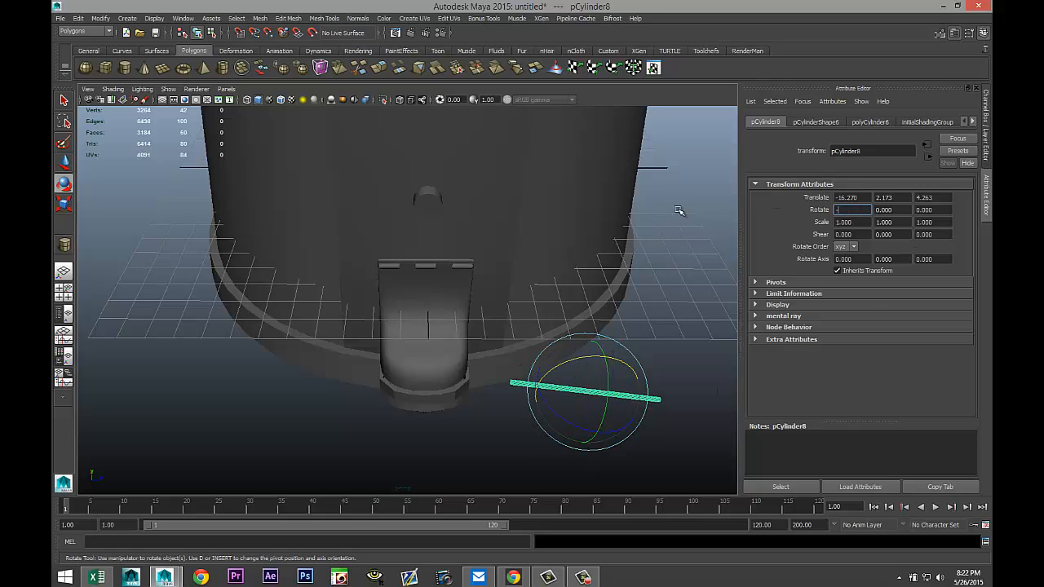
click(65, 294)
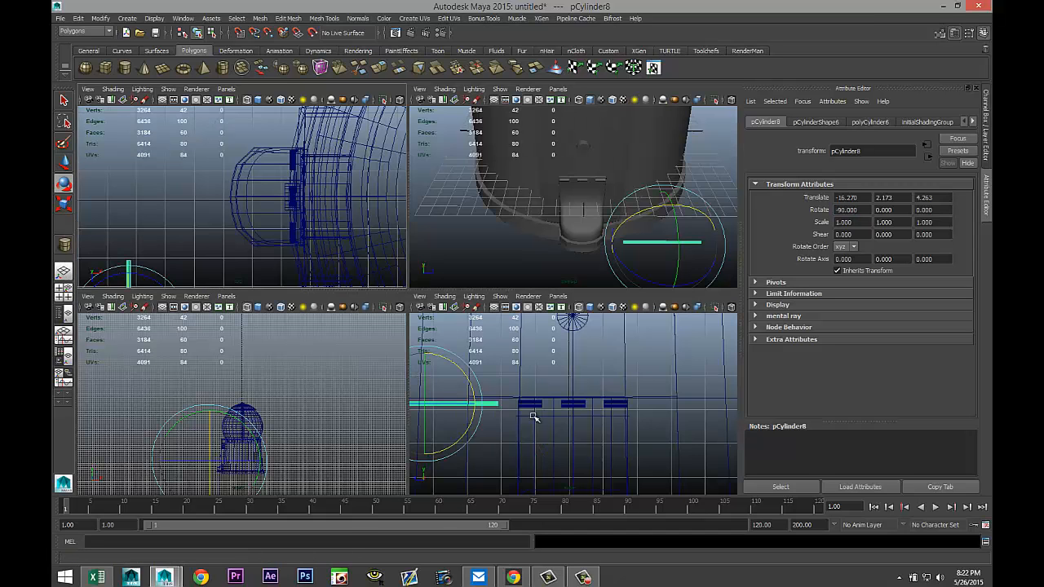
Move the horizontal rod over to the three pipes in the front view and scale it down to 0.77.
key(space)
key(w)
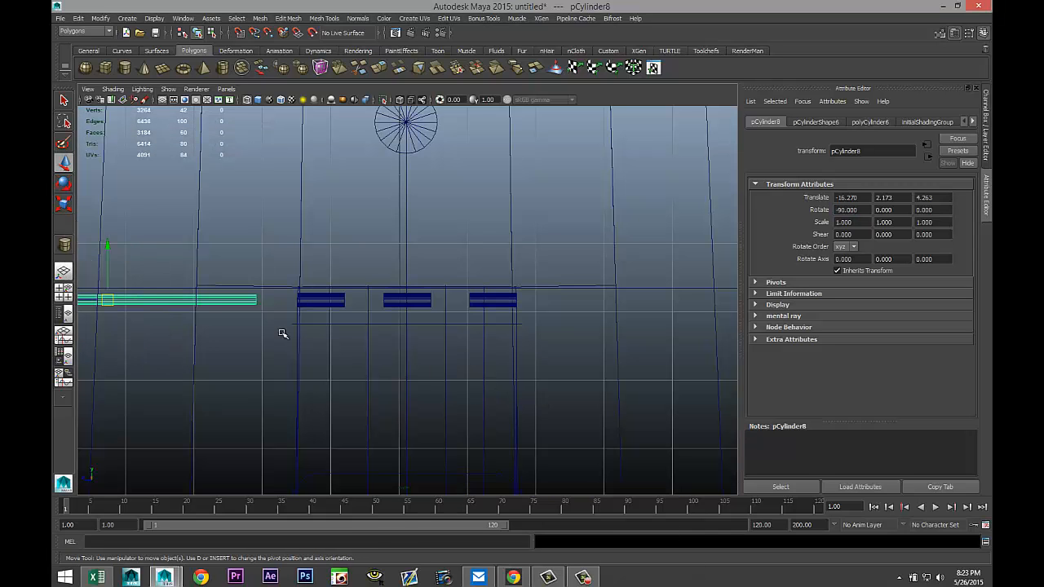
drag(100, 301, 377, 303)
key(r)
key(w)
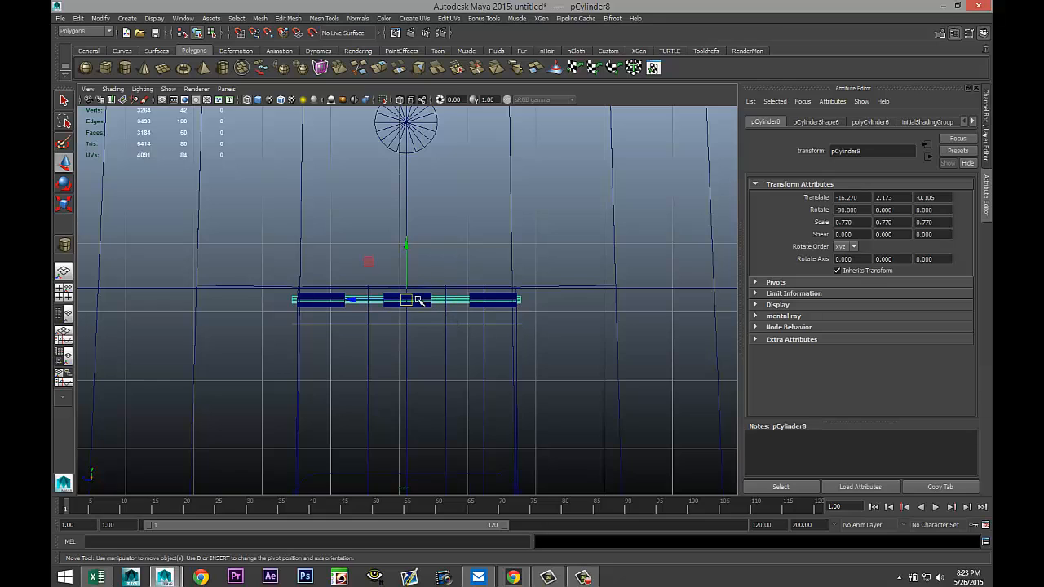
click(348, 300)
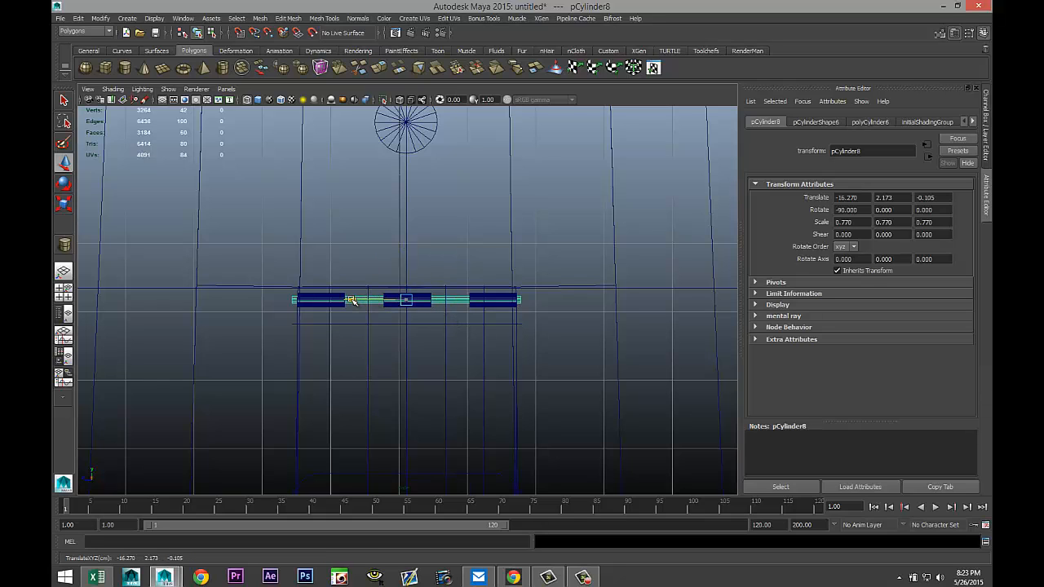
click(64, 292)
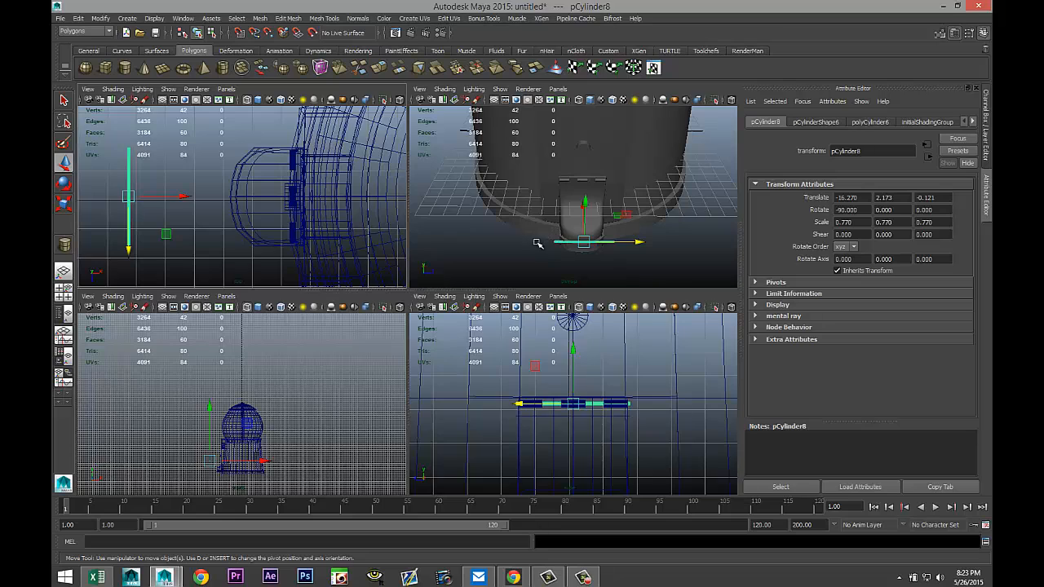
Move the rod along its axis so it passes through the three pipes on the chute cover.
key(space)
alt+drag(318, 344, 389, 355)
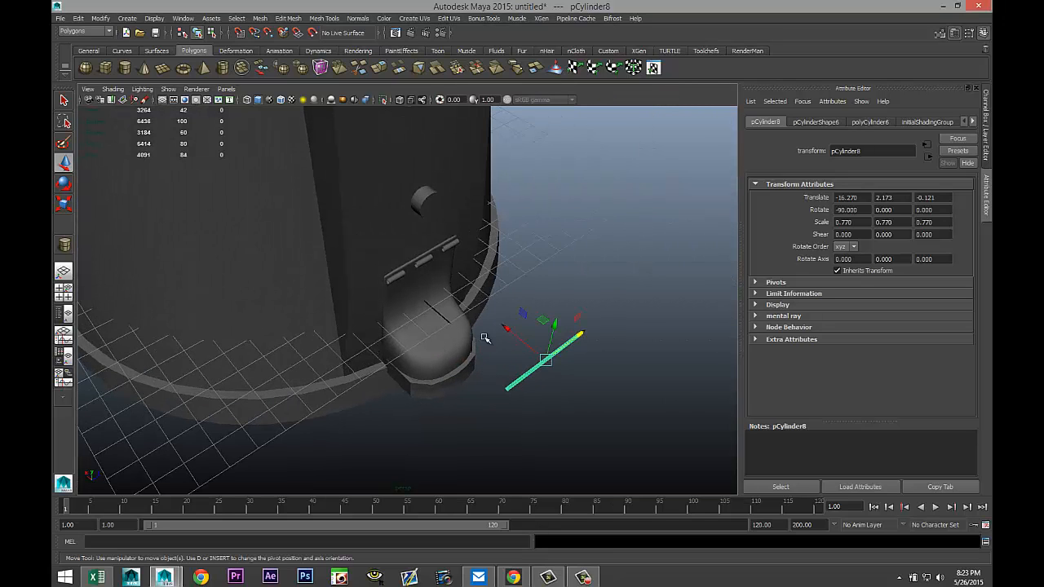
drag(505, 329, 379, 254)
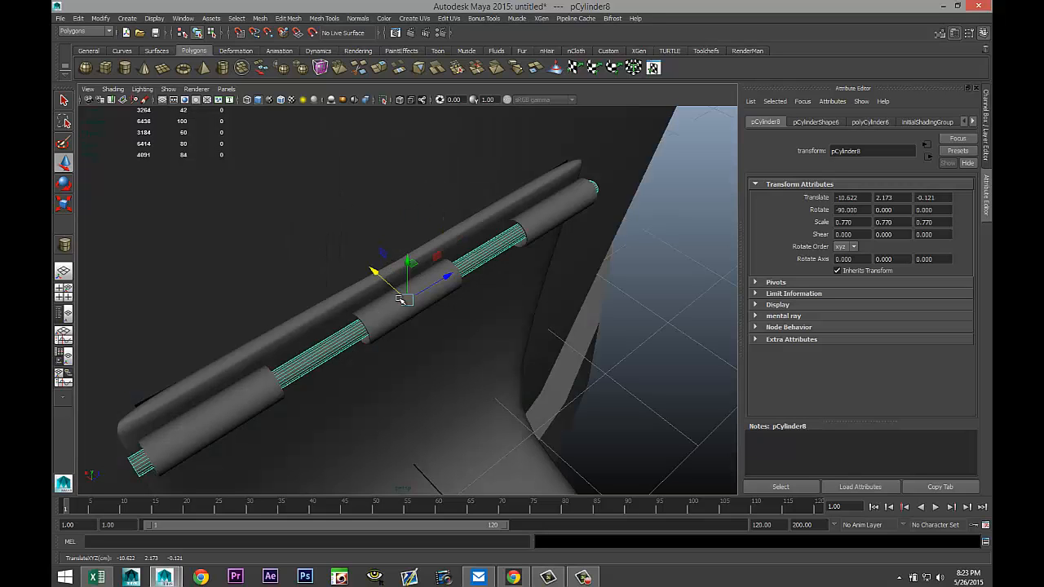
alt+drag(416, 344, 466, 310)
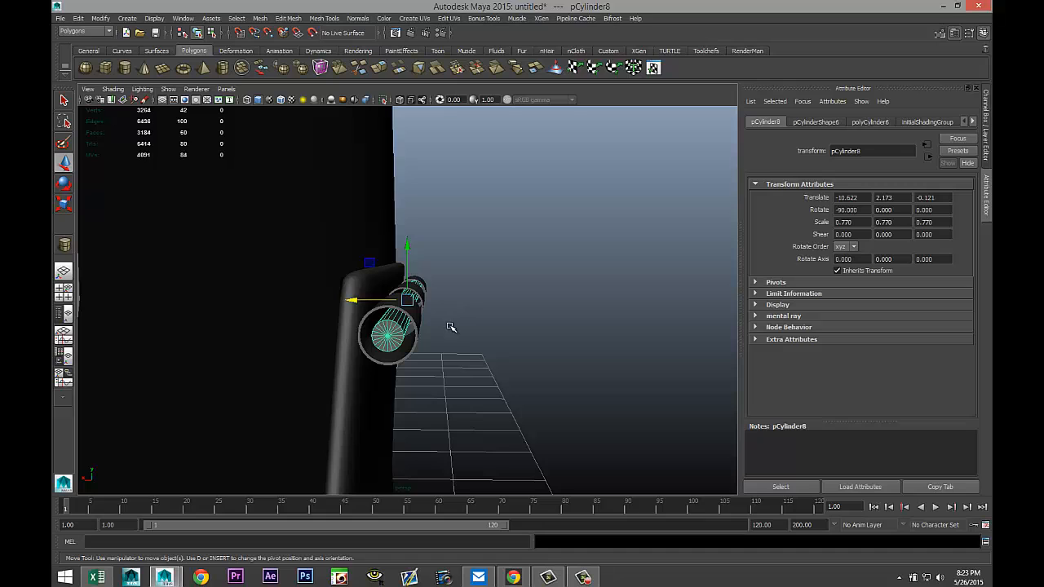
Scale the rod to about 1.11 in thickness and 0.73 in length so it spans just across the chute cover.
key(r)
drag(406, 301, 456, 364)
scroll(571, 338, down, 4)
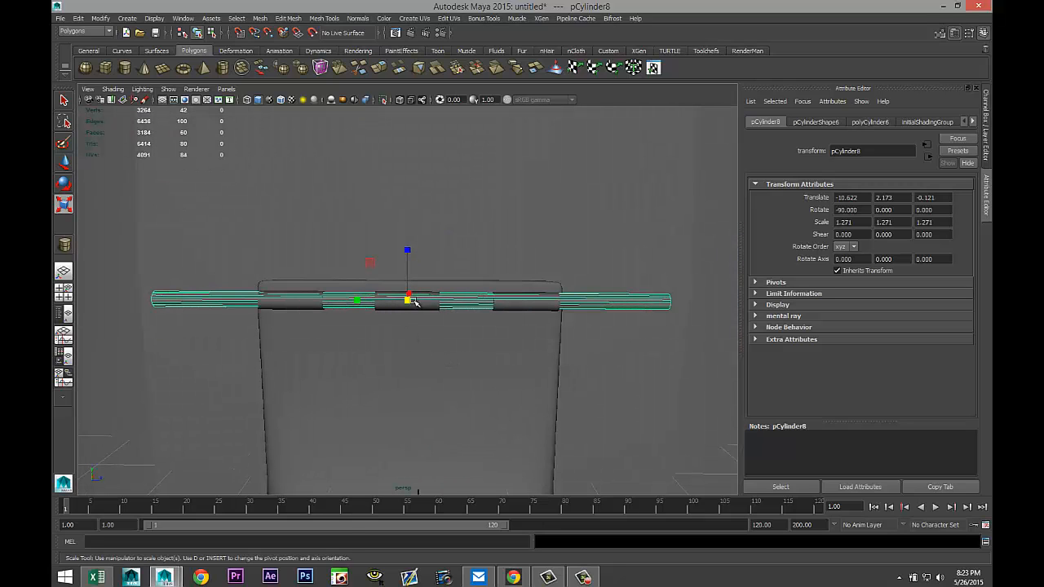
drag(409, 300, 396, 304)
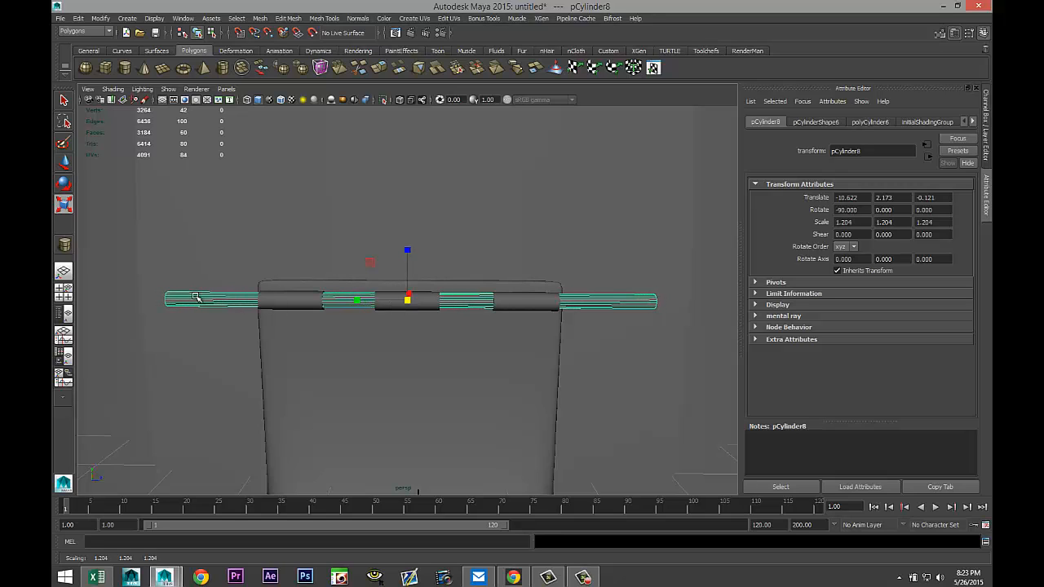
drag(359, 303, 377, 305)
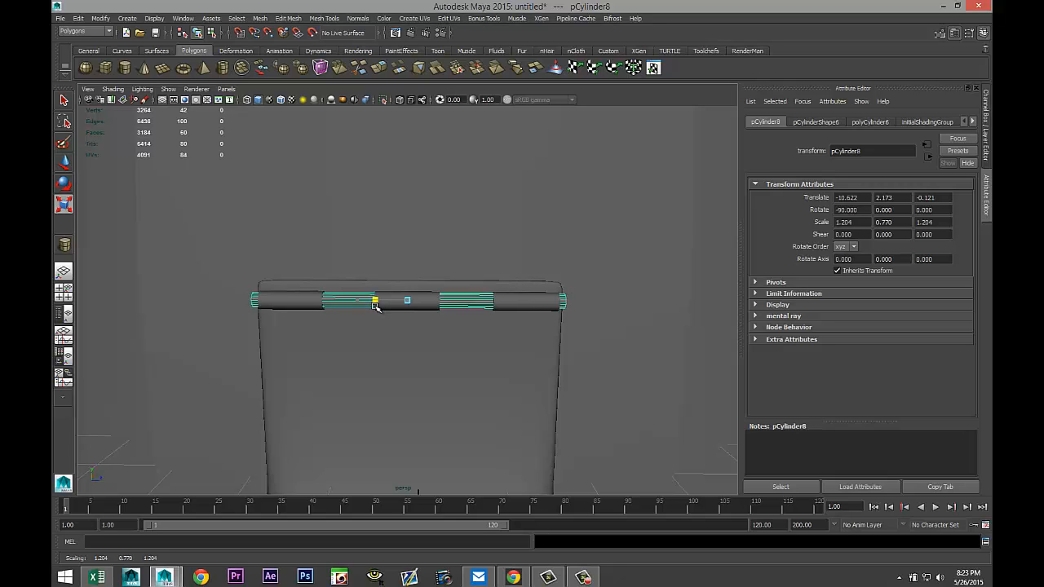
drag(374, 305, 372, 309)
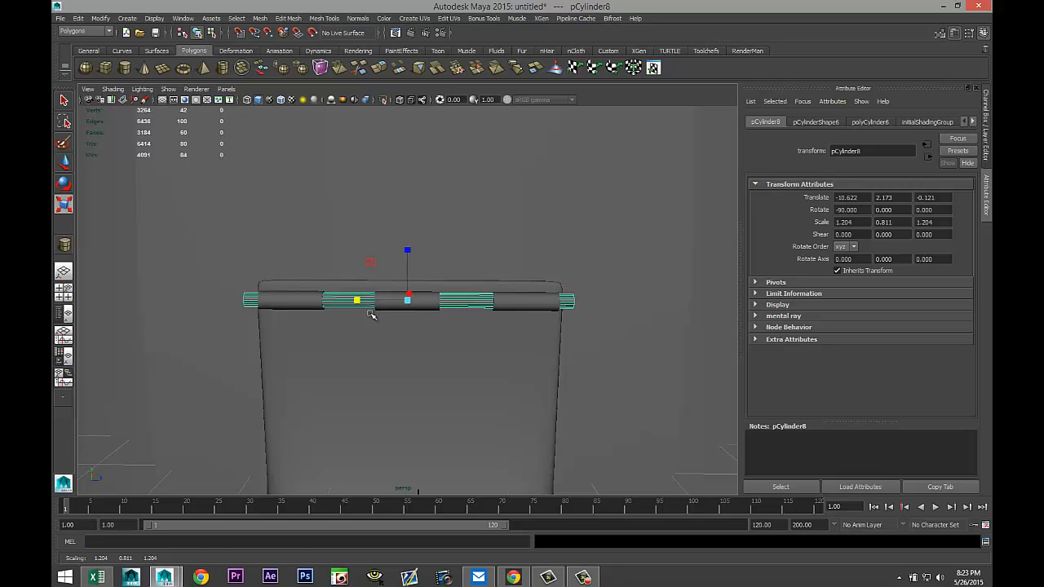
scroll(368, 315, down, 6)
scroll(370, 339, up, 3)
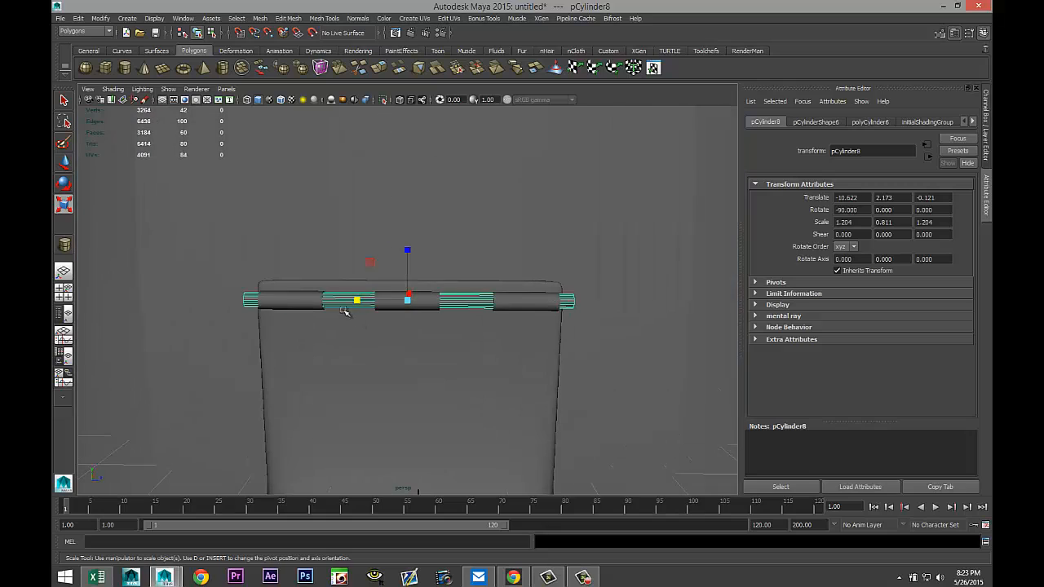
drag(357, 300, 359, 301)
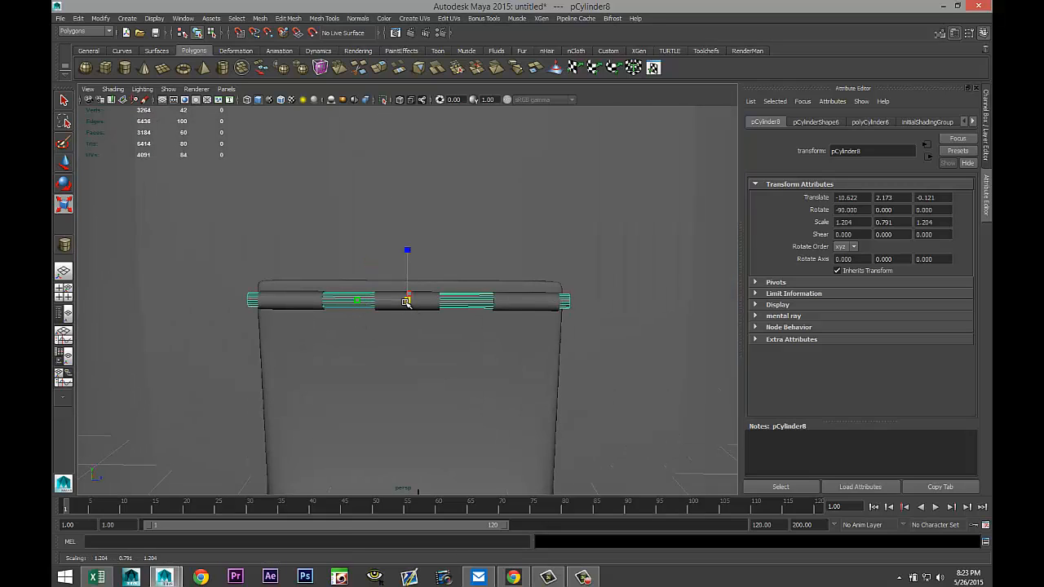
drag(407, 300, 394, 302)
scroll(393, 302, down, 4)
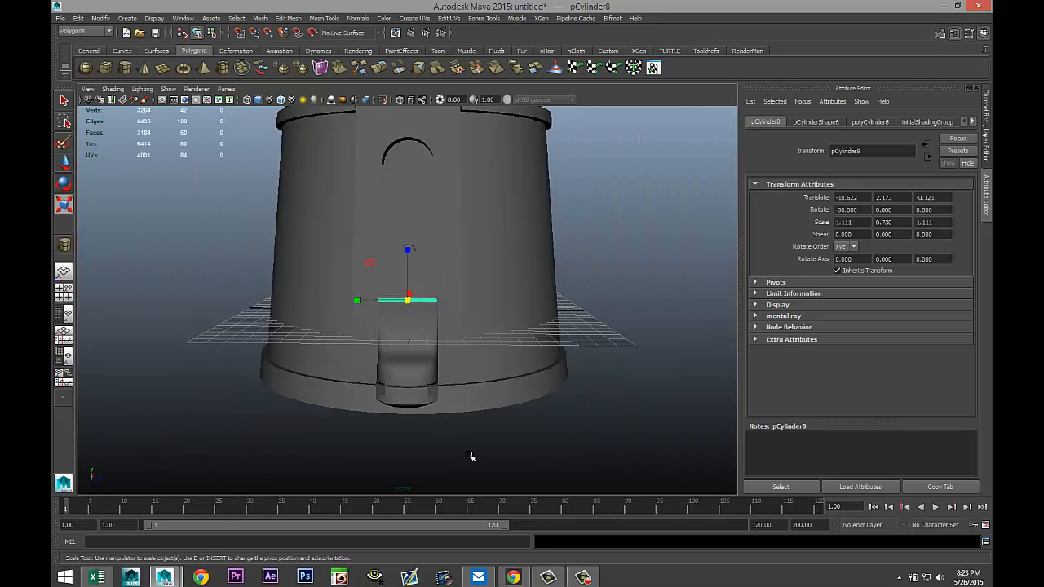
Deselect the rod and show all hidden objects in the scene.
alt+drag(470, 456, 554, 432)
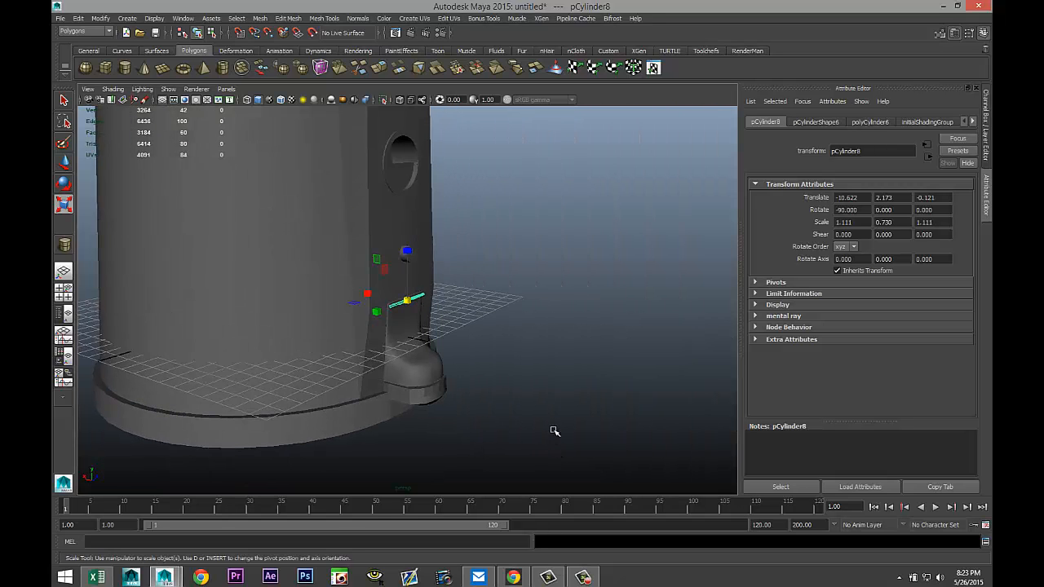
click(524, 415)
scroll(523, 415, up, 5)
scroll(523, 415, up, 3)
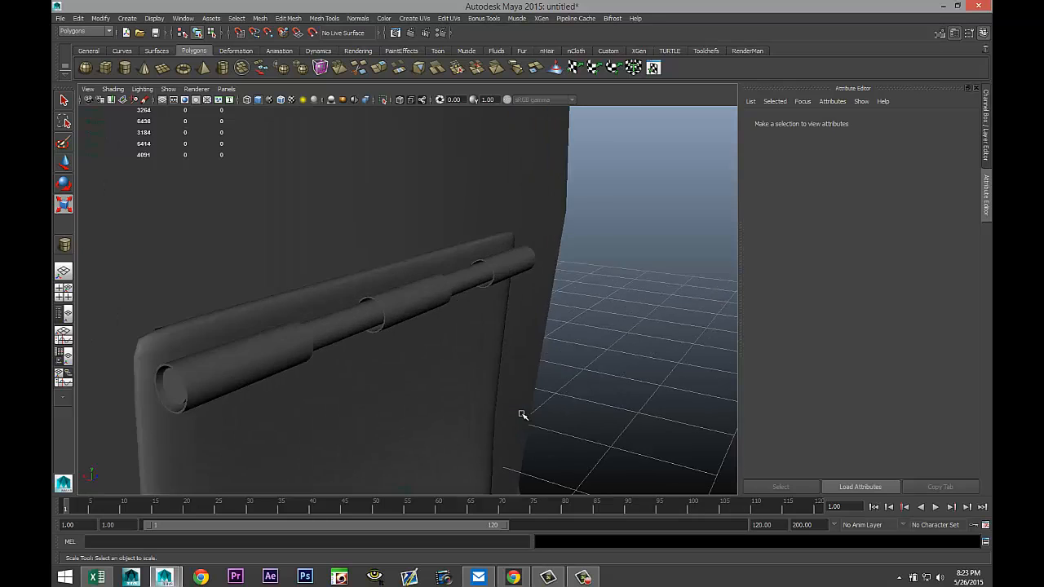
scroll(522, 416, down, 6)
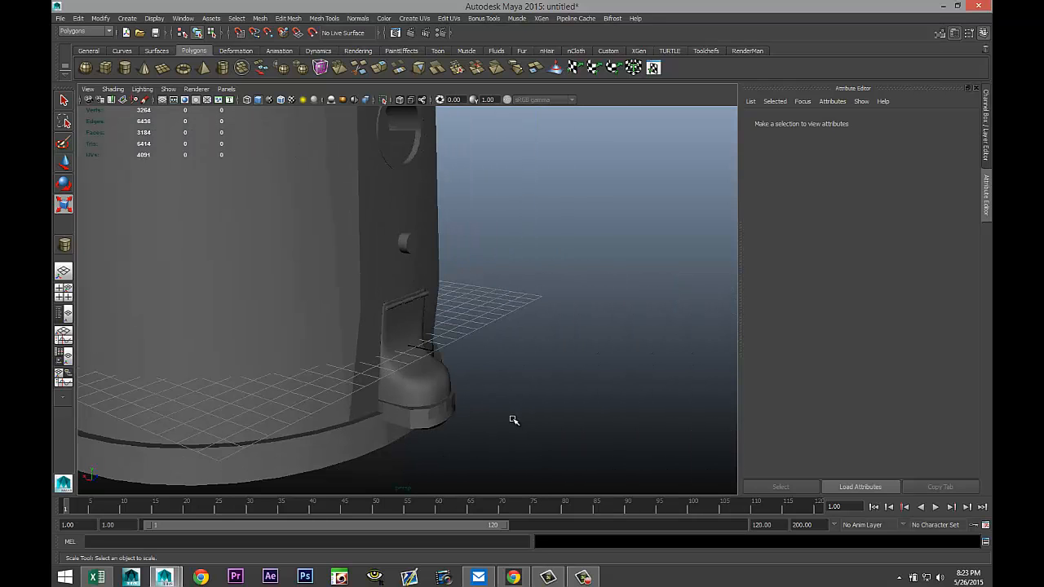
alt+drag(514, 420, 507, 352)
scroll(453, 426, down, 8)
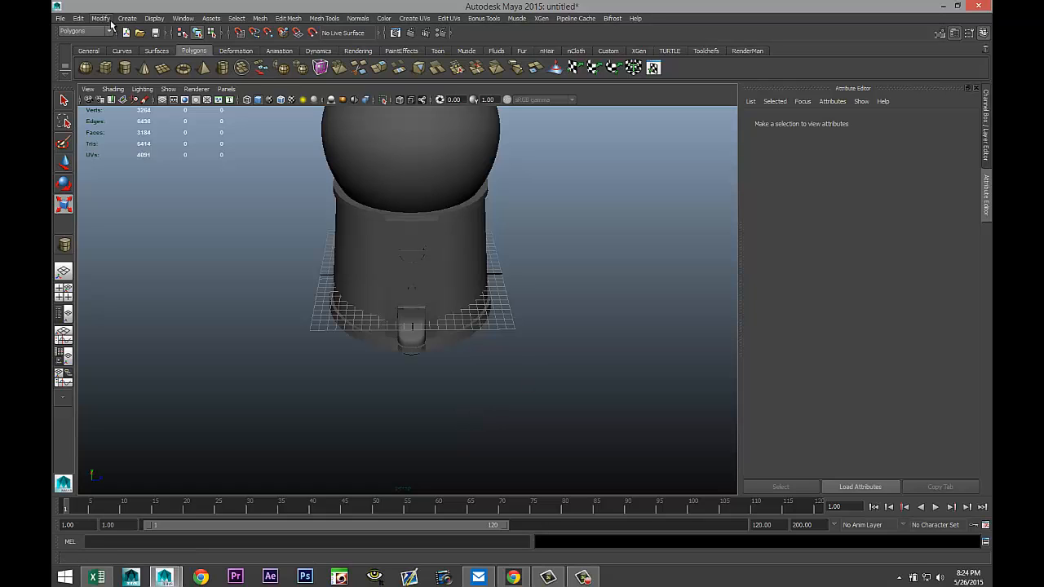
click(154, 18)
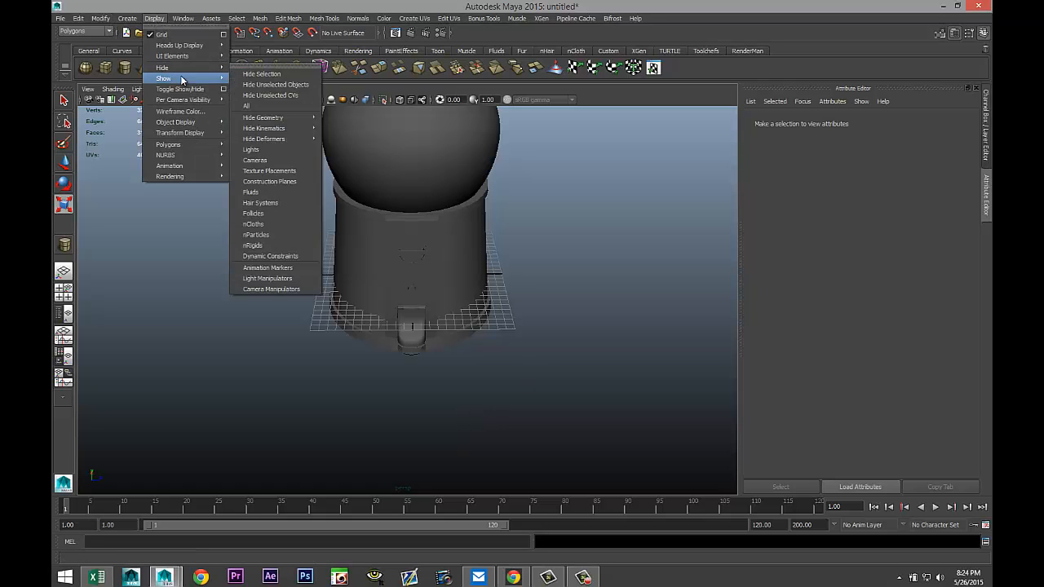
mouse_move(167, 78)
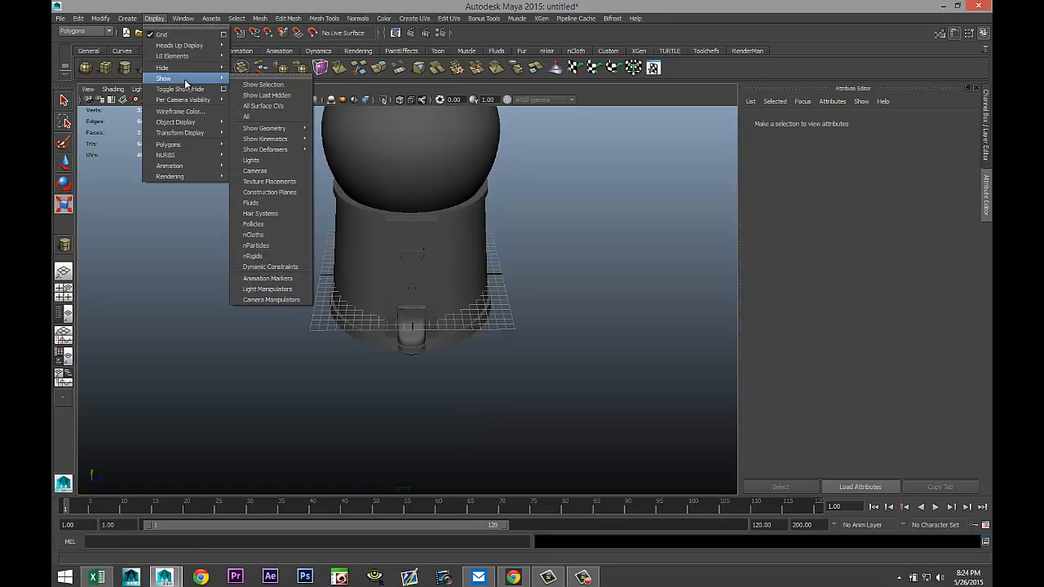
click(261, 118)
Select all objects of the machine and delete their construction history.
scroll(515, 334, up, 5)
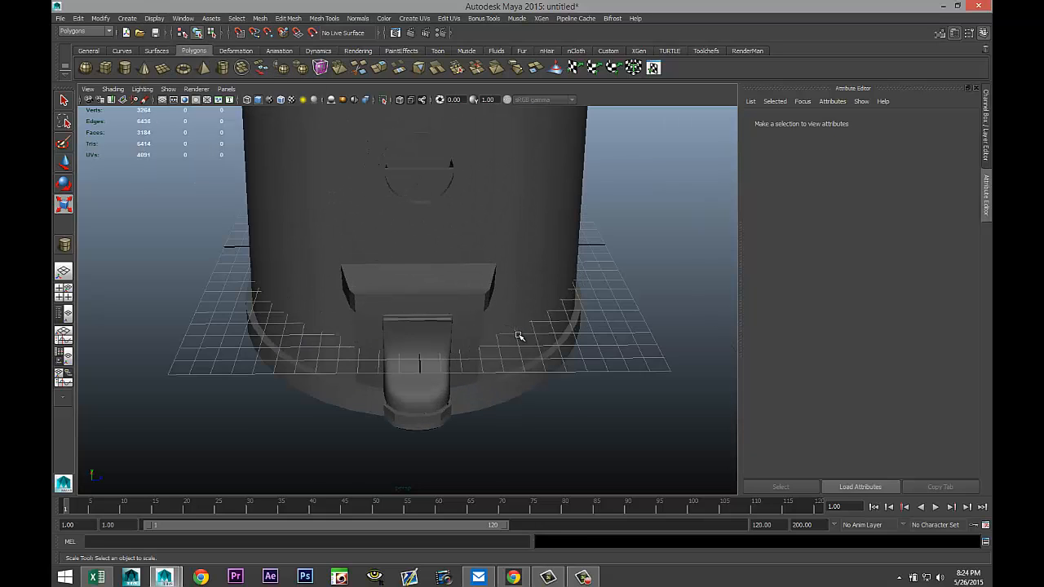
alt+drag(520, 337, 490, 309)
scroll(490, 309, down, 10)
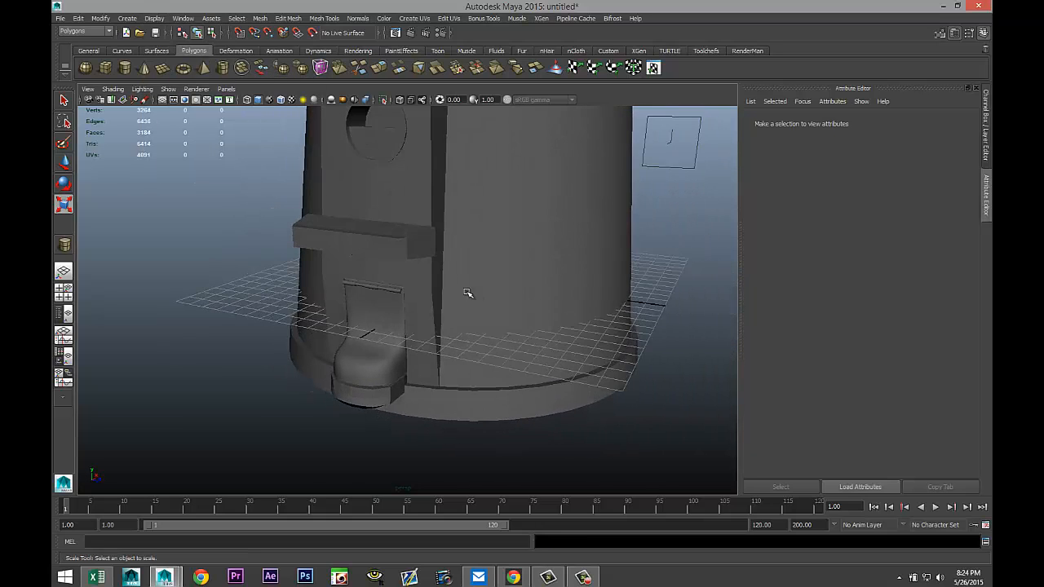
key(r)
scroll(414, 359, down, 5)
scroll(416, 356, up, 5)
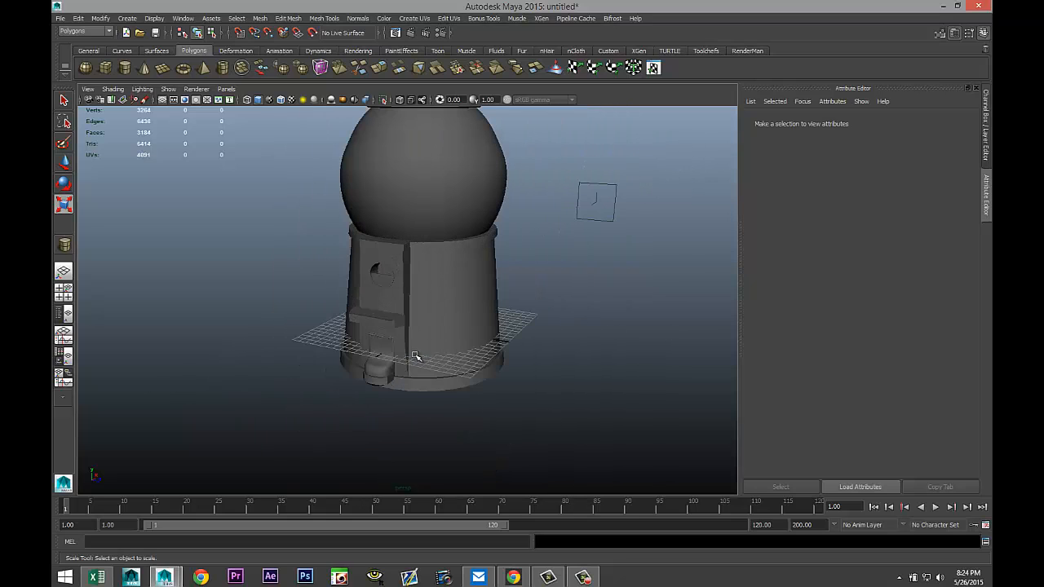
alt+drag(310, 347, 368, 331)
scroll(369, 328, down, 4)
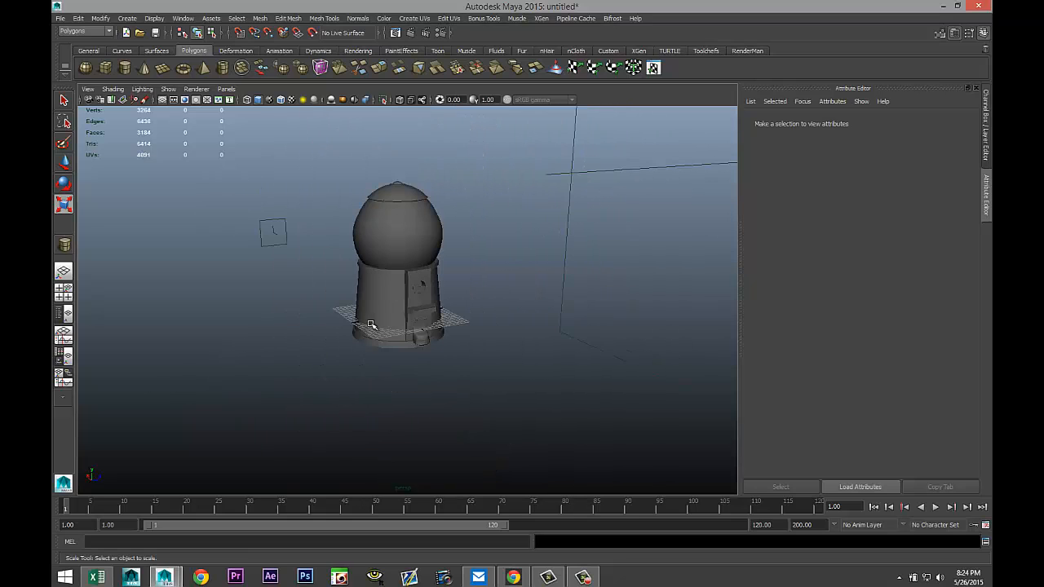
drag(318, 151, 465, 392)
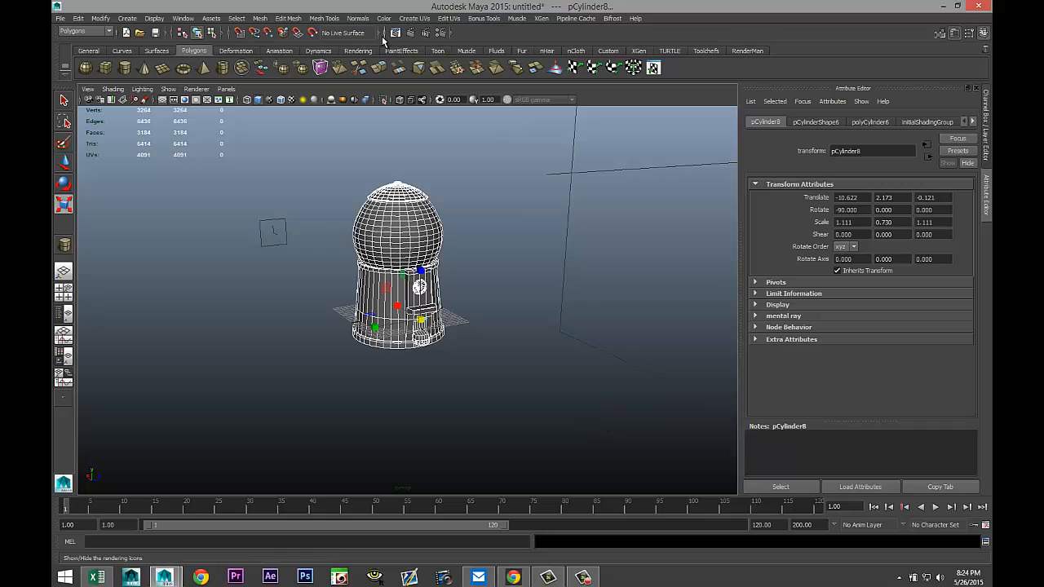
click(79, 19)
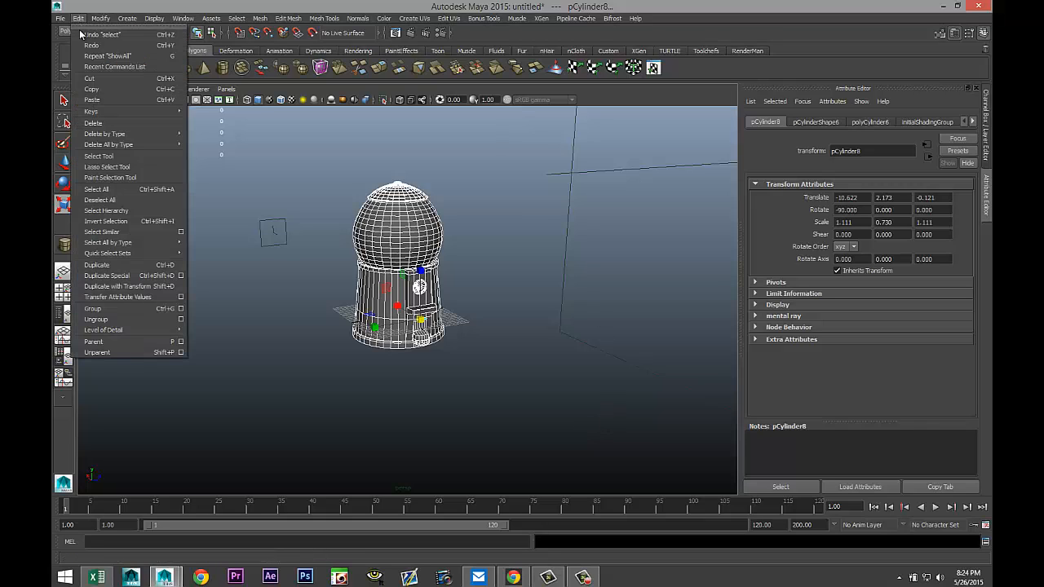
mouse_move(135, 135)
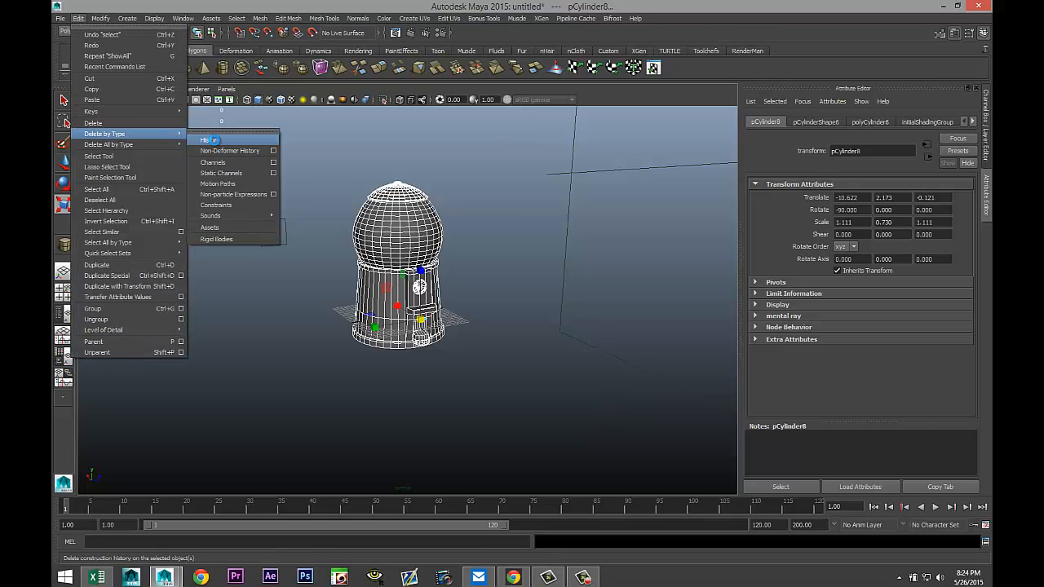
click(210, 140)
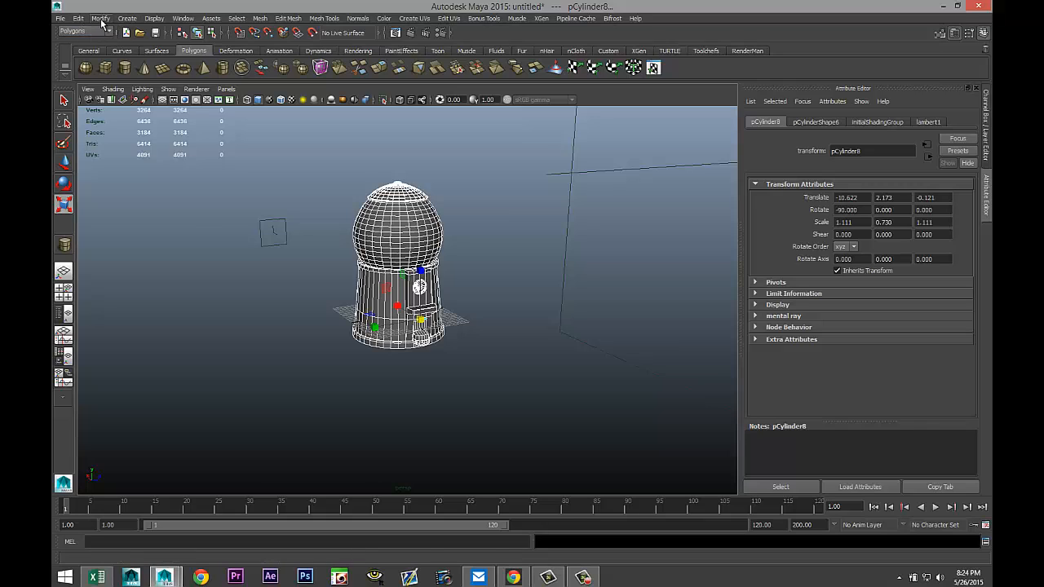
Freeze transformations on all the selected objects.
click(100, 19)
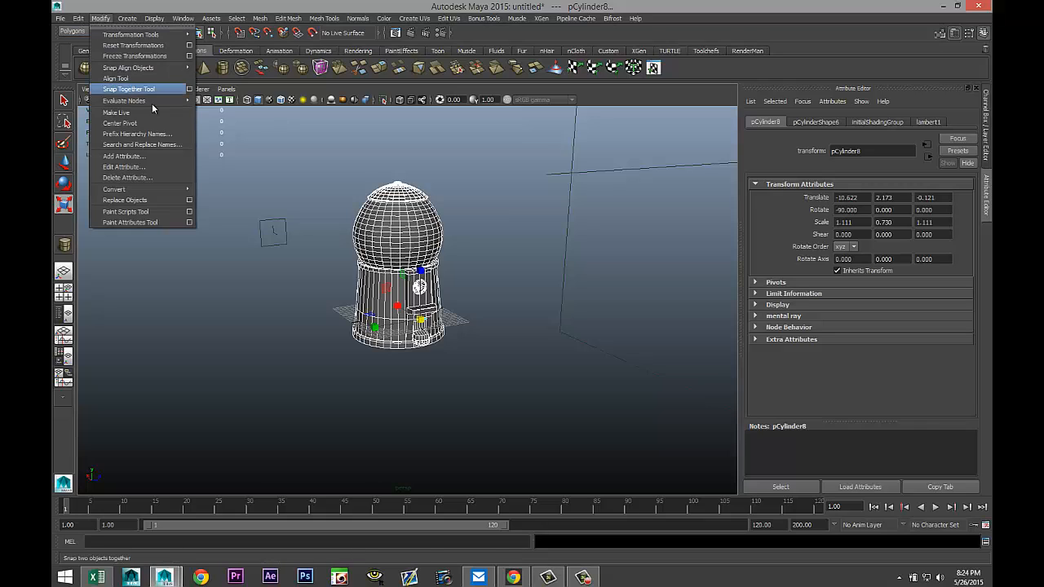
click(162, 55)
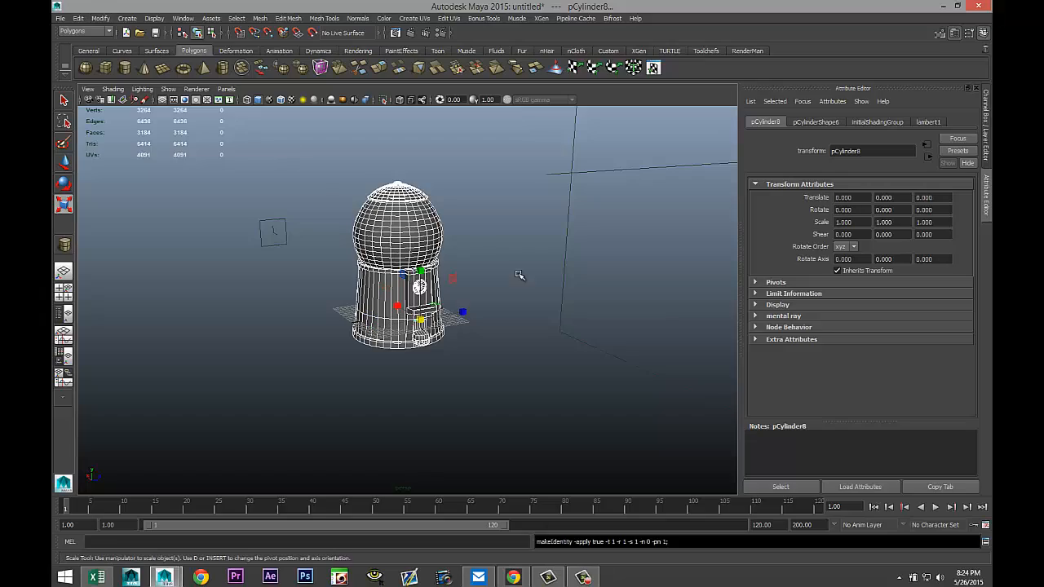
scroll(562, 323, up, 6)
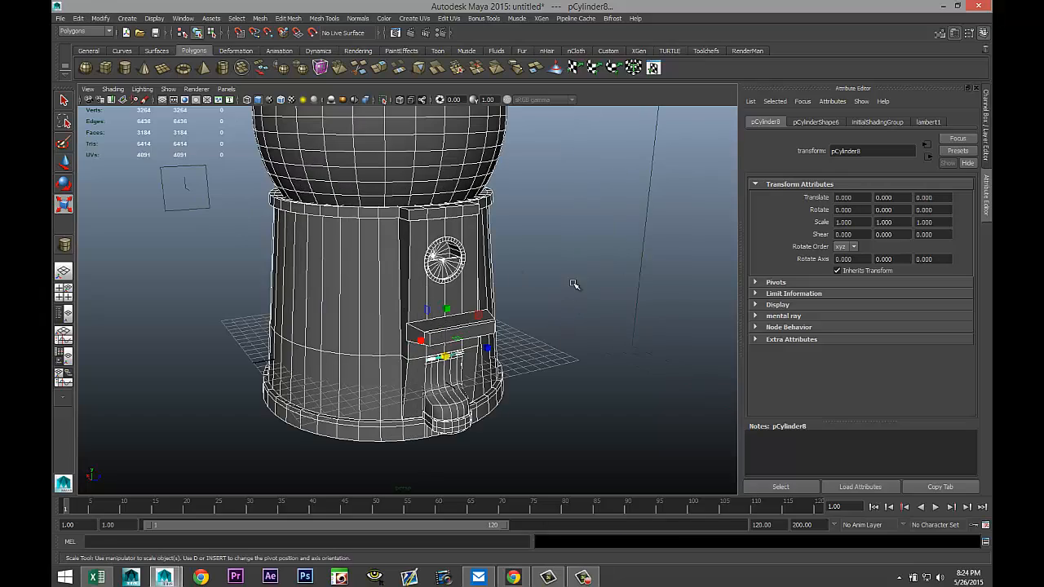
alt+drag(573, 284, 555, 326)
alt+right_drag(547, 285, 540, 305)
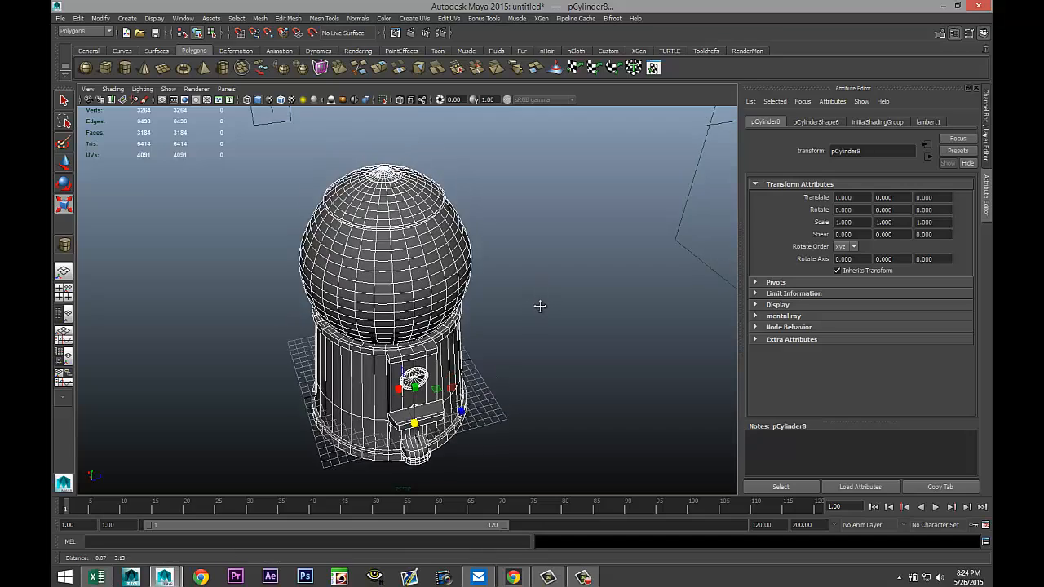
alt+middle_drag(540, 306, 532, 283)
scroll(532, 295, up, 3)
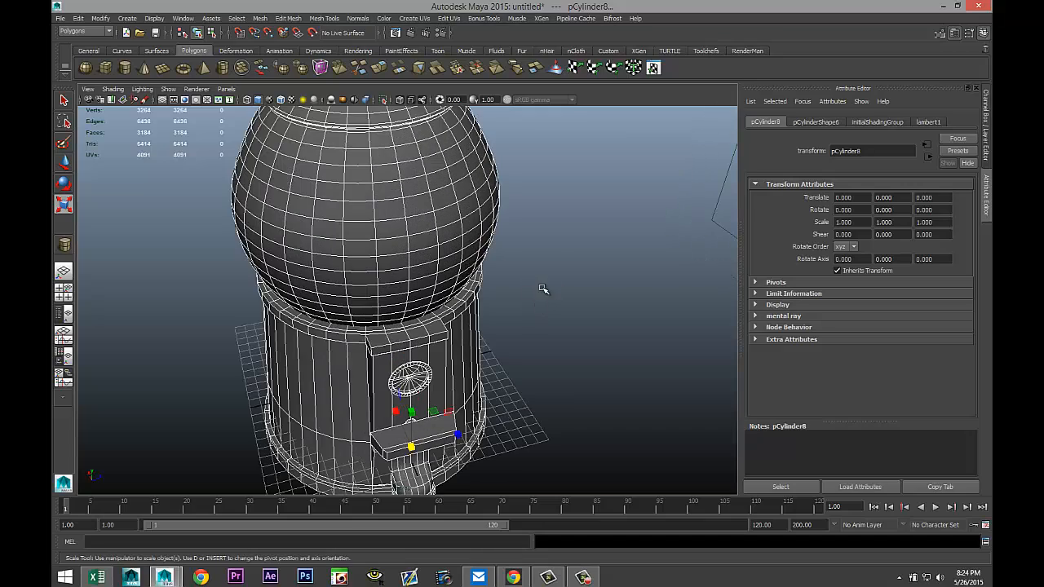
alt+drag(547, 269, 547, 305)
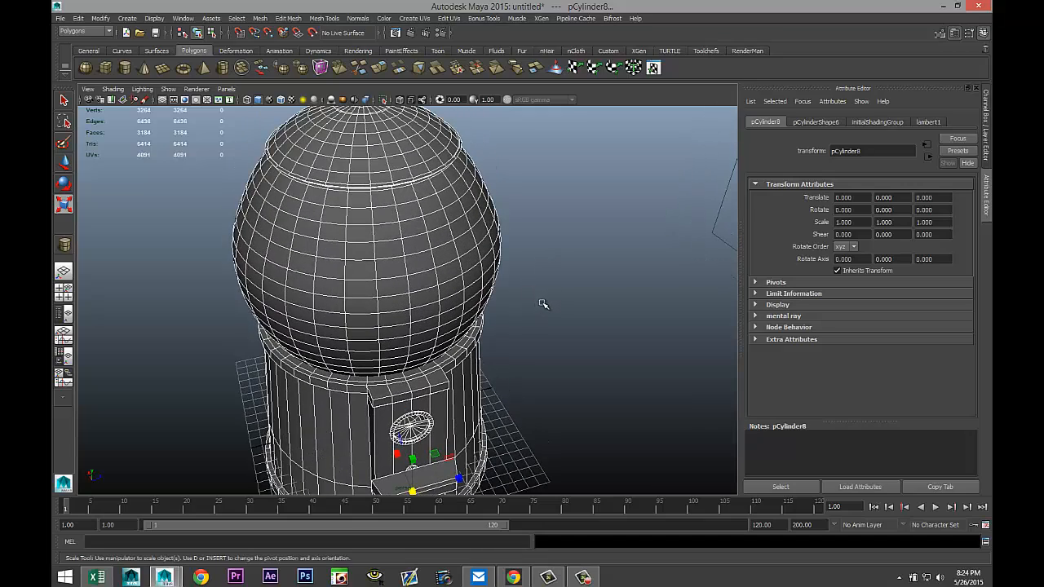
Select the dome cap and the machine body and assign them a new Blinn material.
click(327, 421)
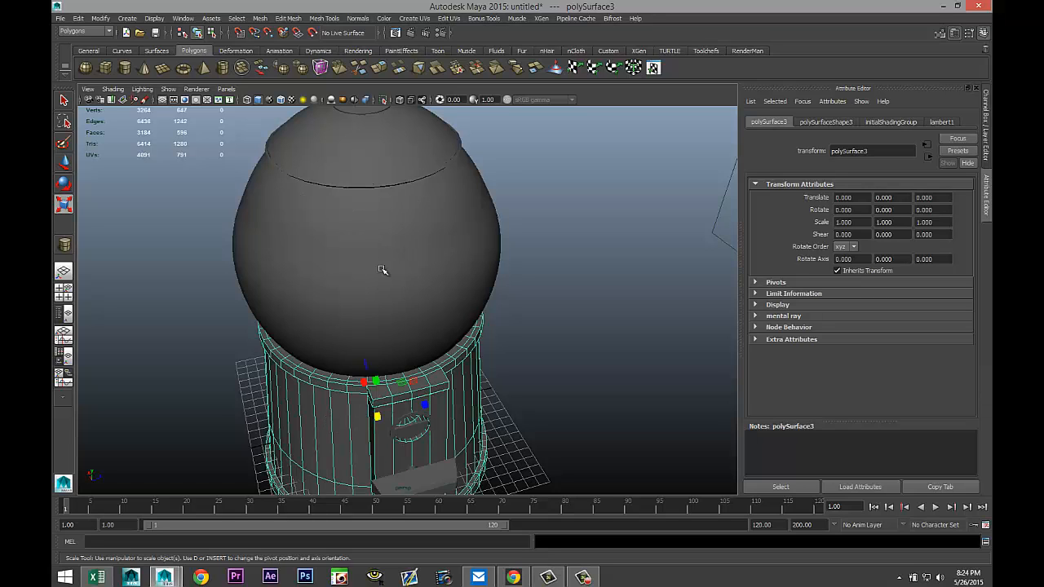
click(392, 162)
scroll(496, 263, down, 5)
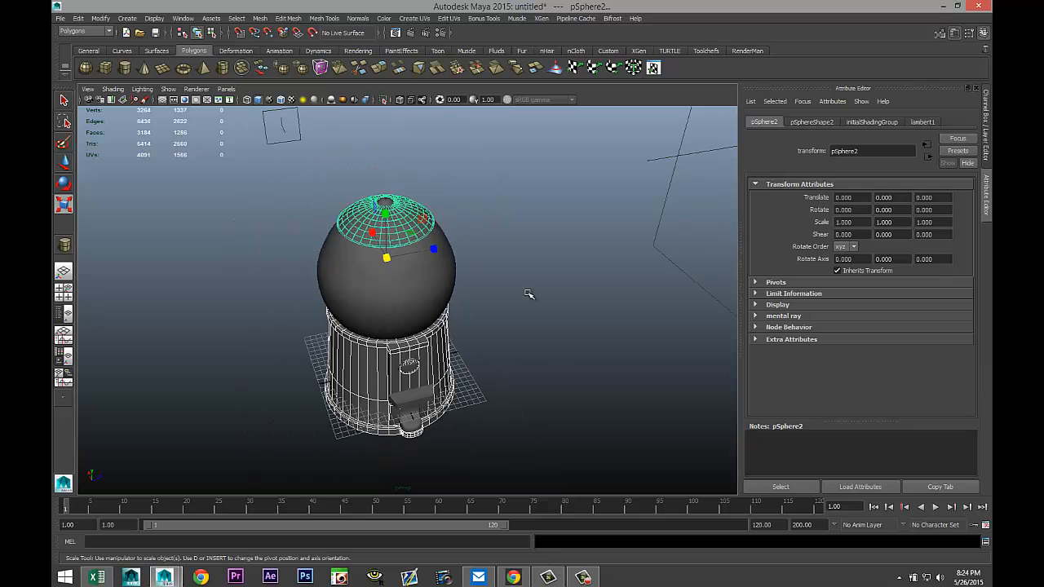
alt+drag(529, 293, 525, 352)
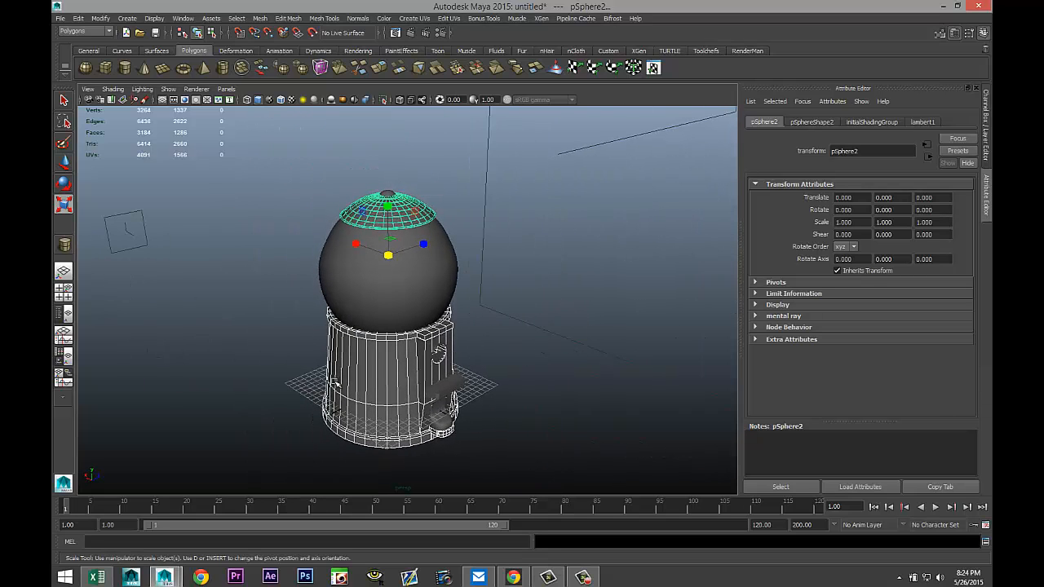
right_drag(385, 323, 385, 538)
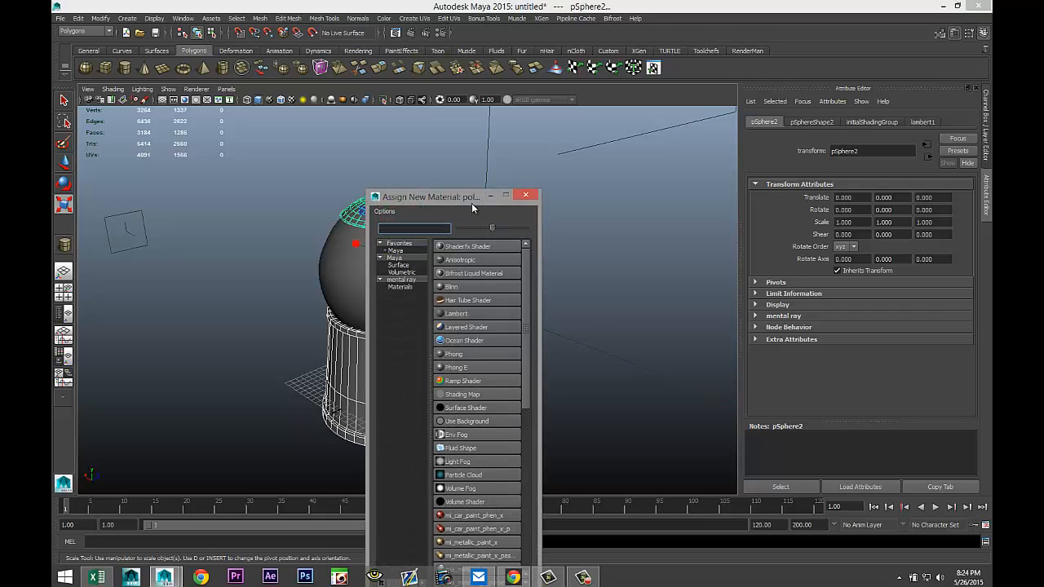
text(blin)
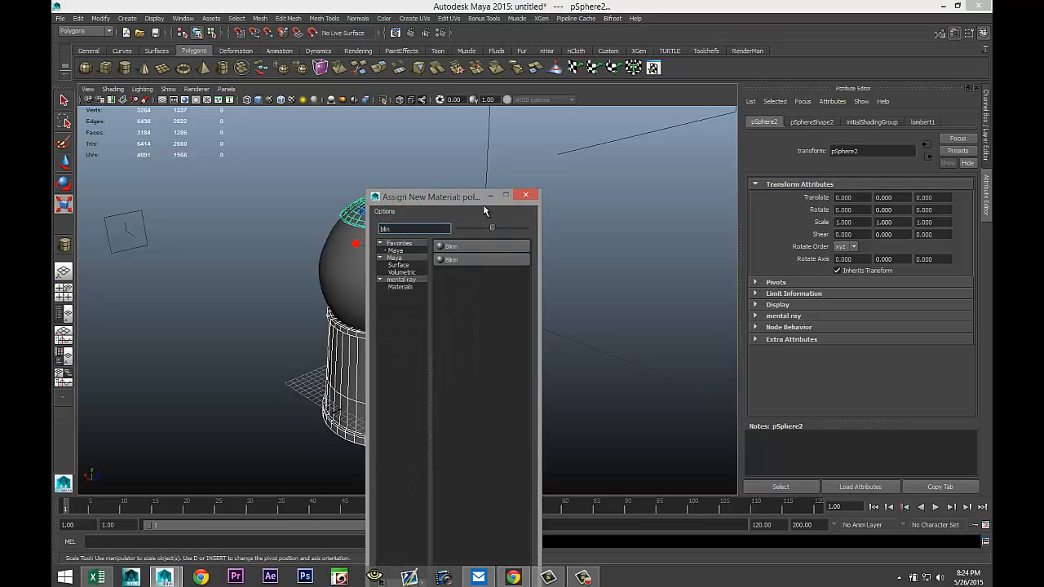
click(487, 244)
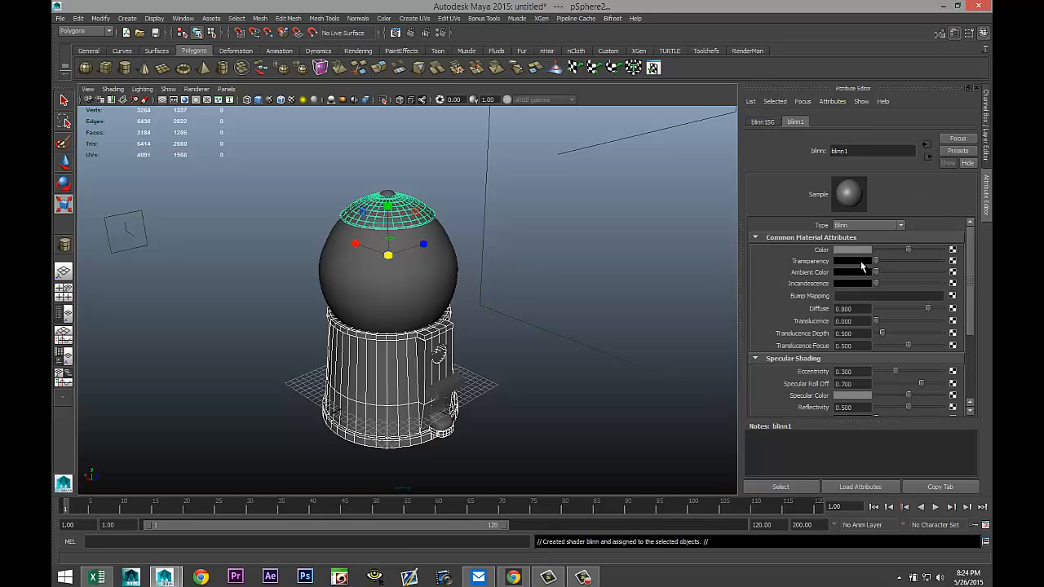
Set the Blinn's color to red from the color history and its reflectivity to 1.5.
click(853, 250)
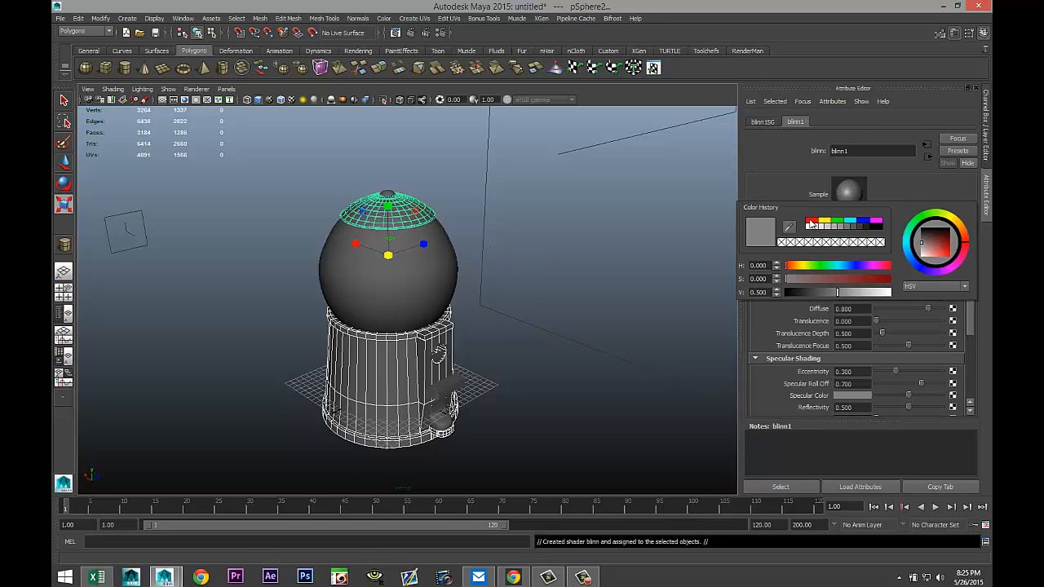
click(811, 222)
click(811, 221)
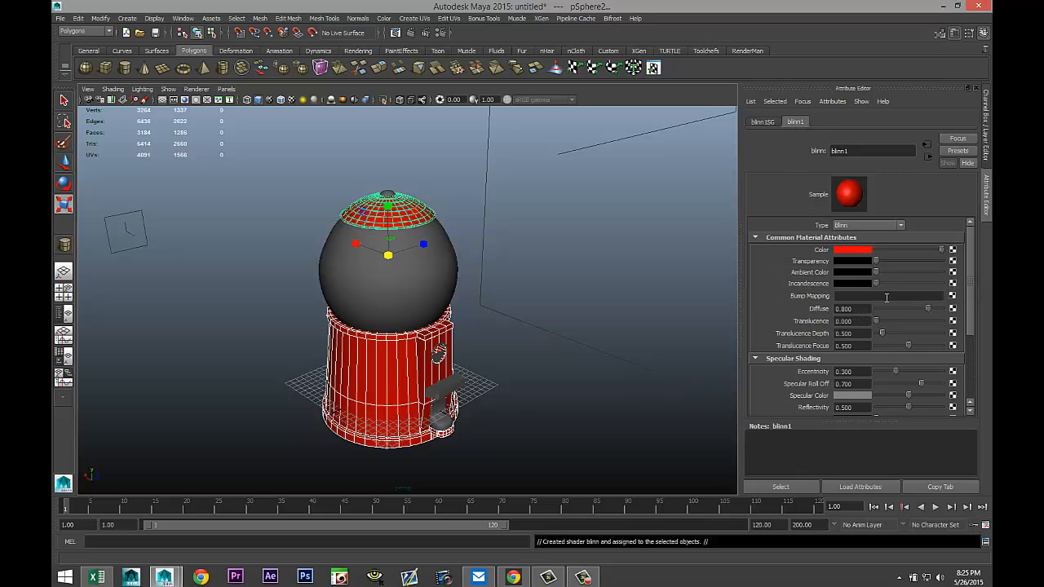
scroll(894, 391, down, 1)
double_click(844, 374)
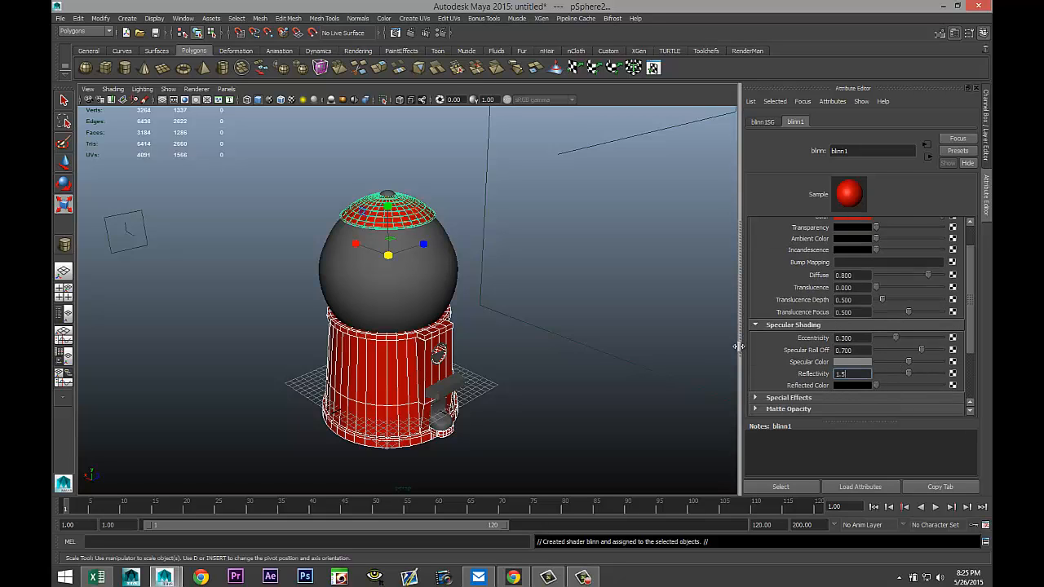
text(1.5)
key(Return)
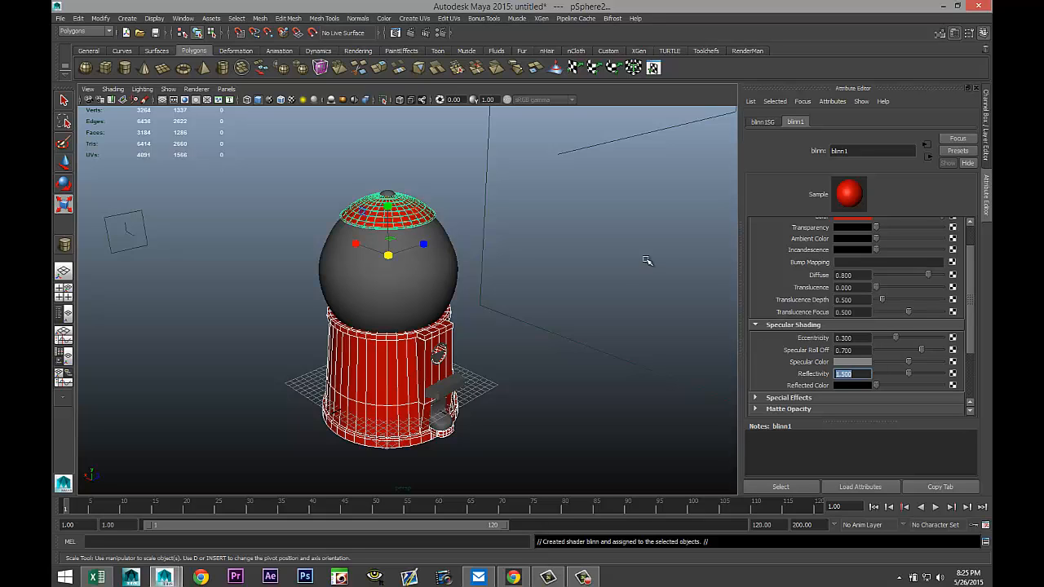
Select the glass globe, assign it a new mia_material_x material, and open the material's attributes.
scroll(554, 323, up, 4)
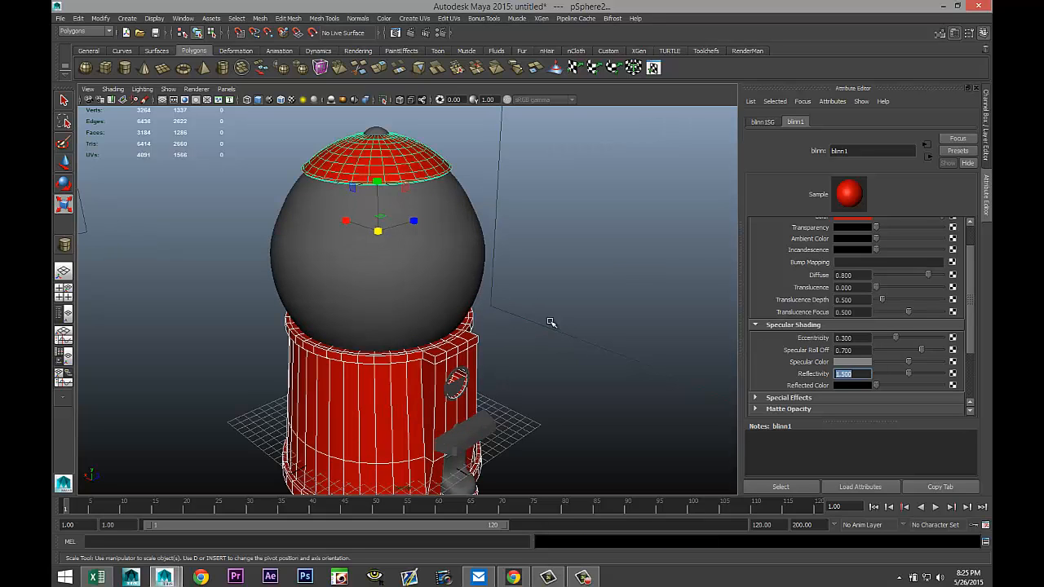
click(439, 265)
right_click(422, 268)
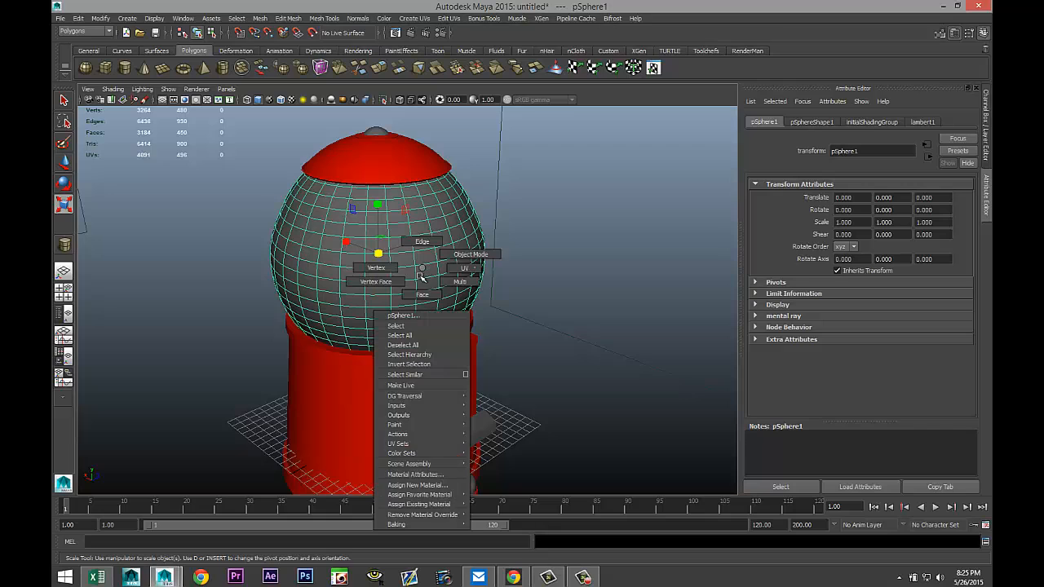
click(424, 485)
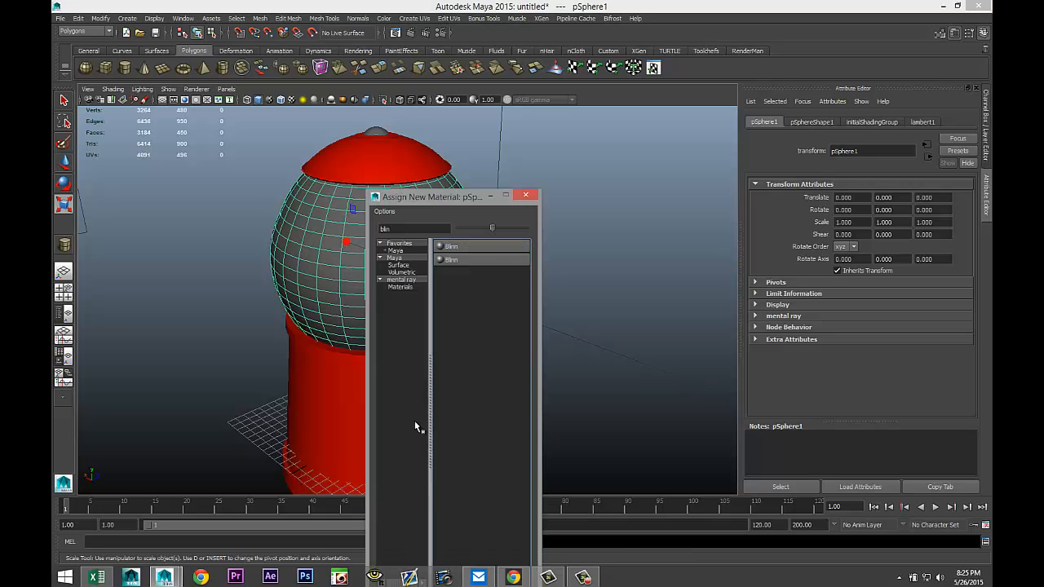
drag(412, 229, 256, 192)
text(m)
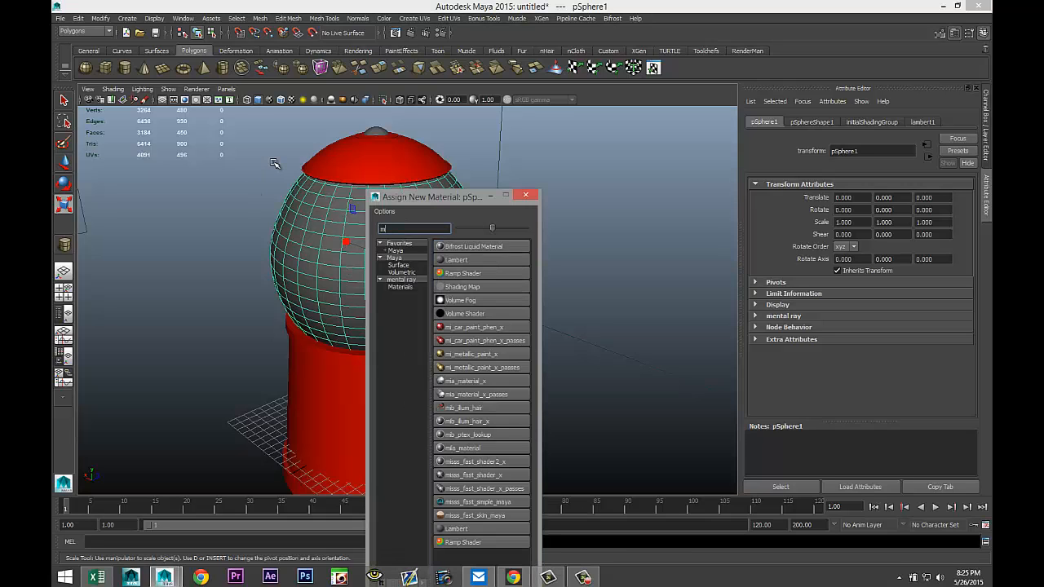
text(ia)
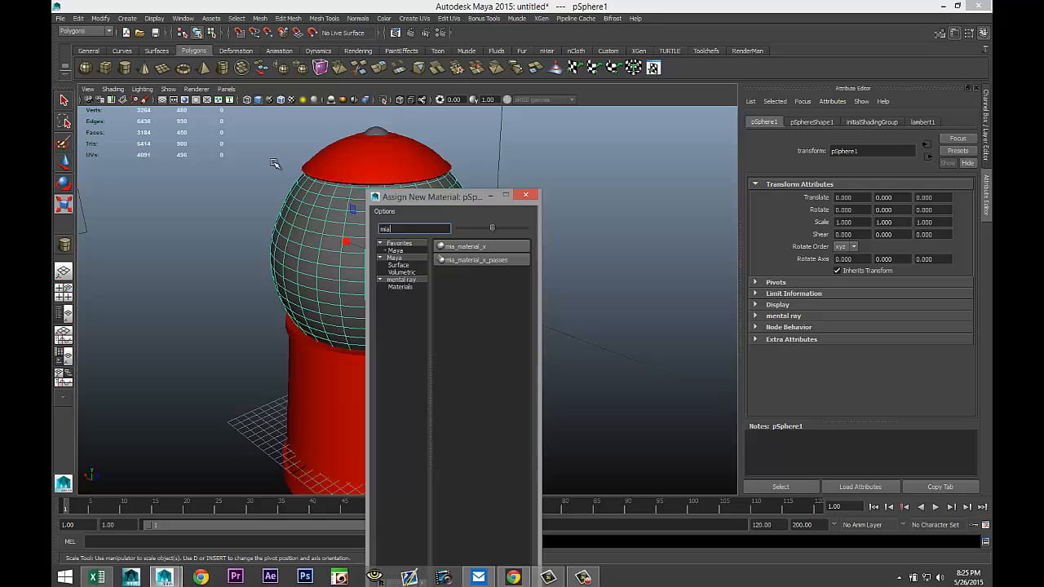
click(498, 246)
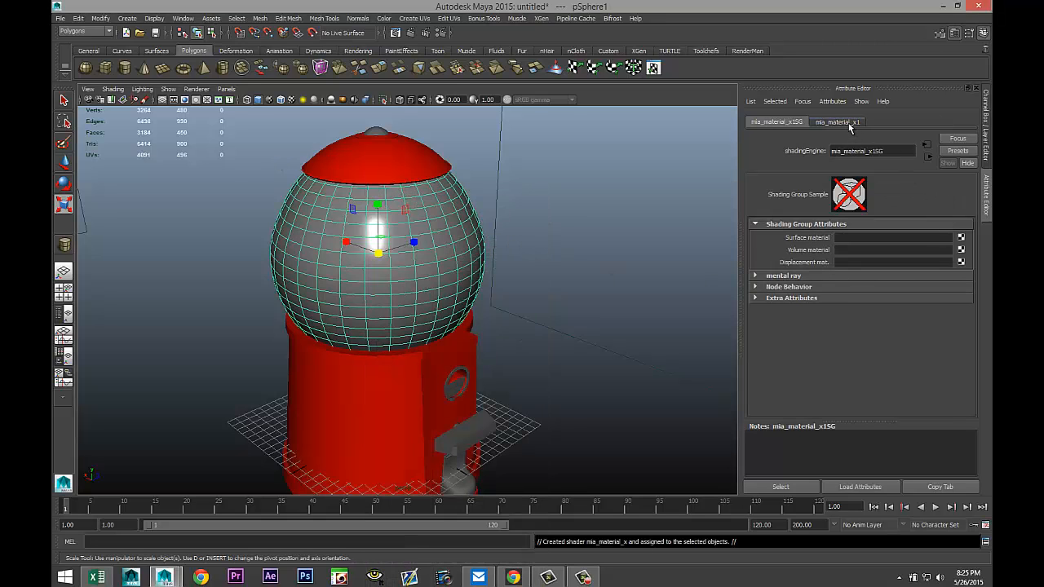
click(848, 122)
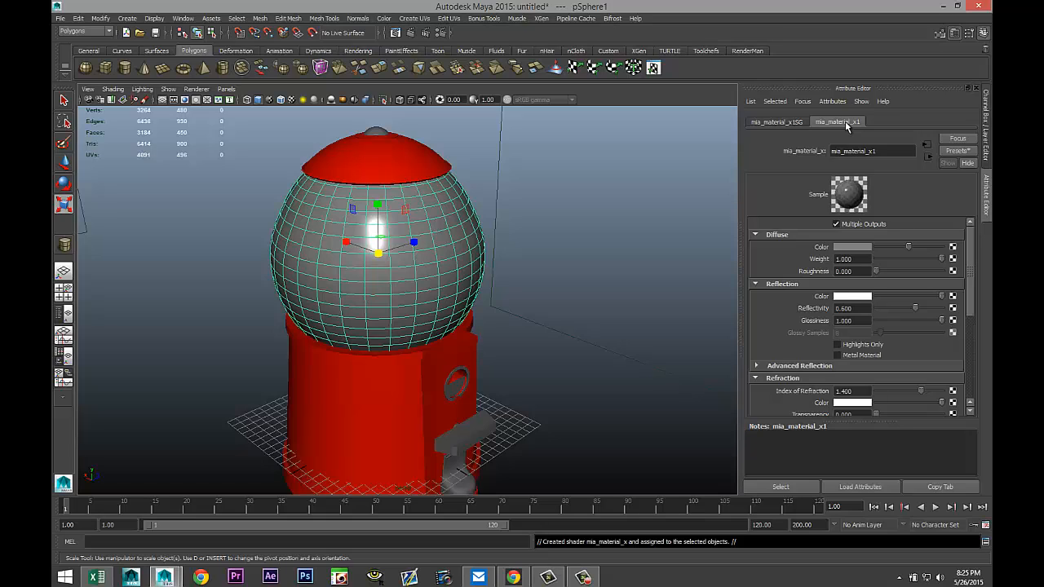
Select the glass globe and assign it a new Blinn material.
click(639, 406)
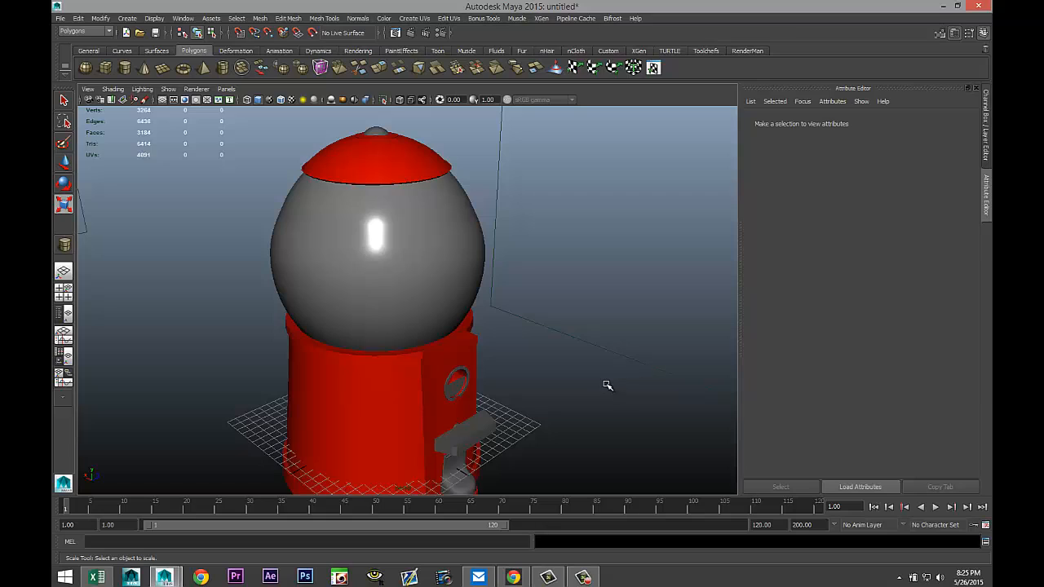
click(379, 246)
right_click(428, 266)
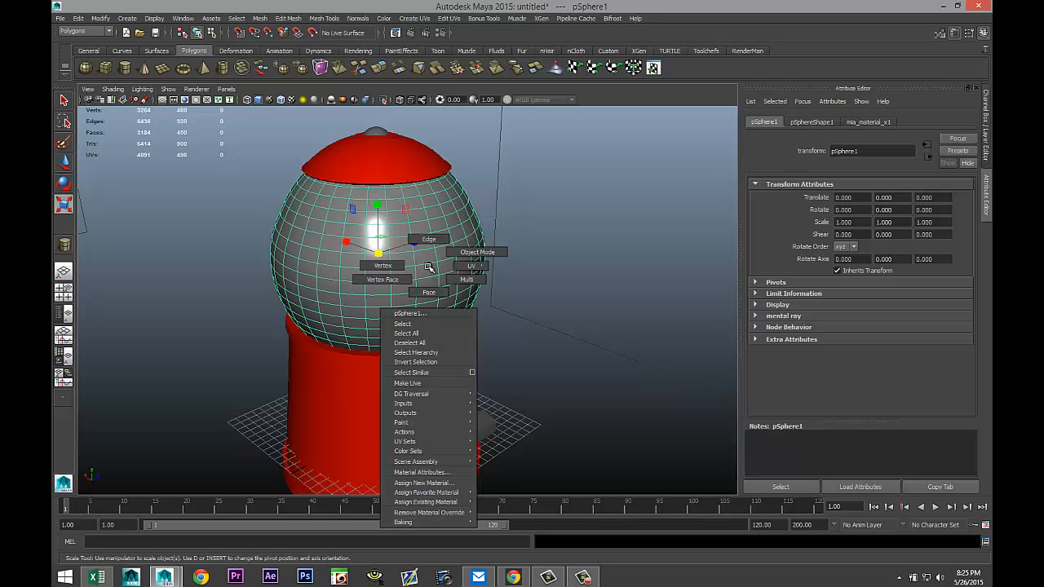
click(422, 483)
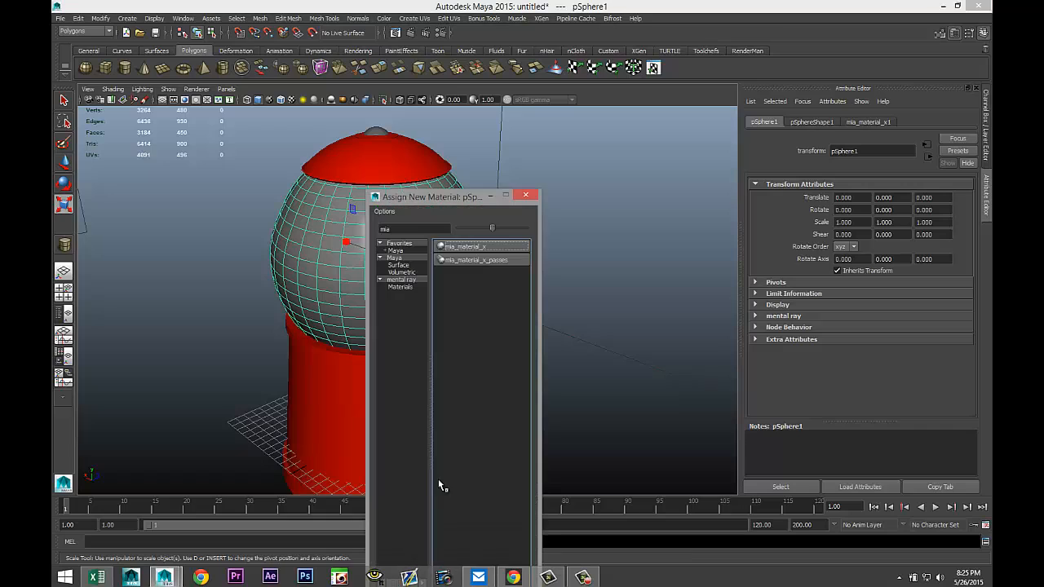
double_click(437, 230)
text(b)
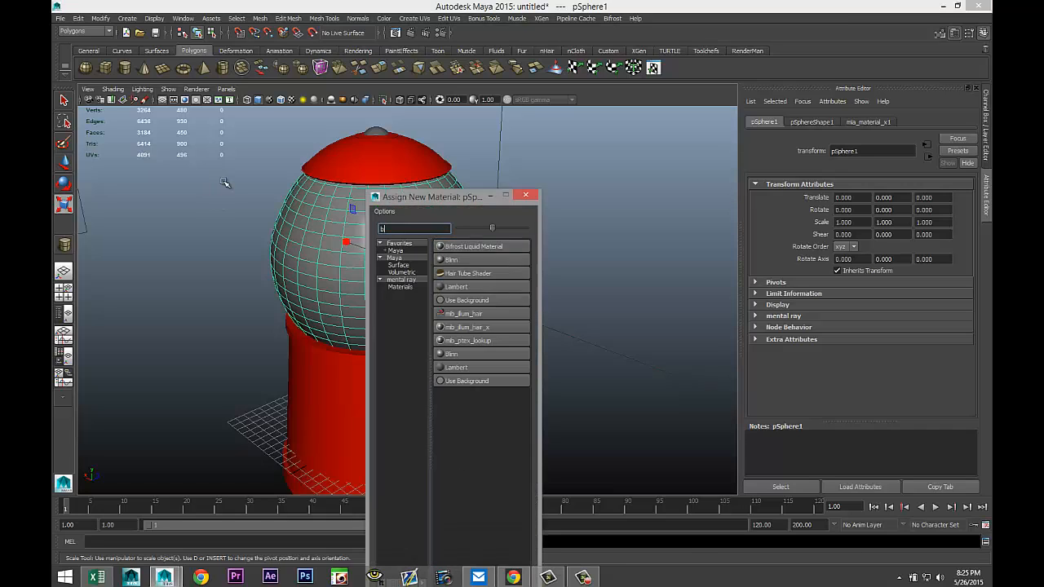
text(lin)
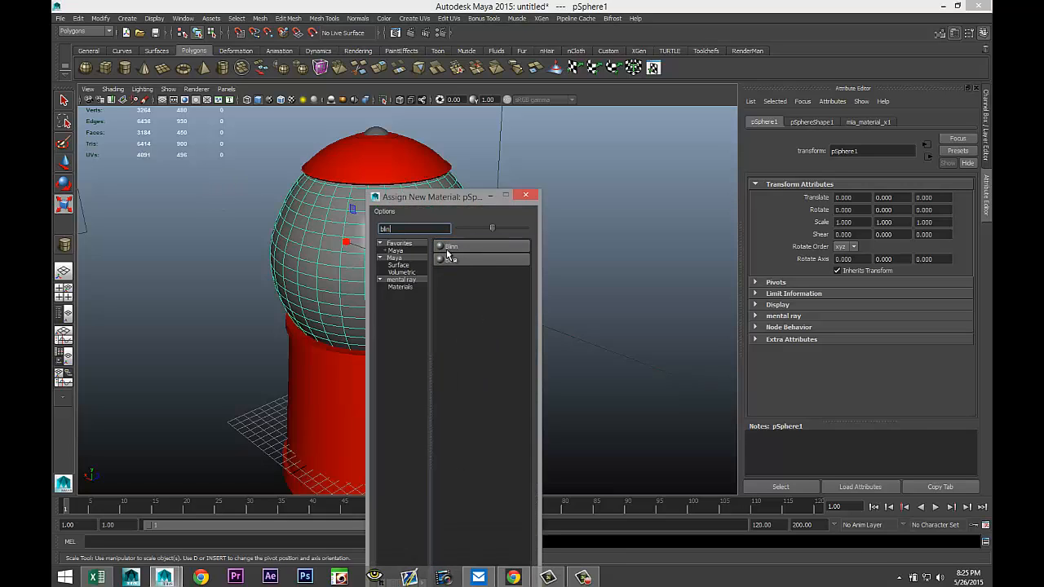
click(471, 245)
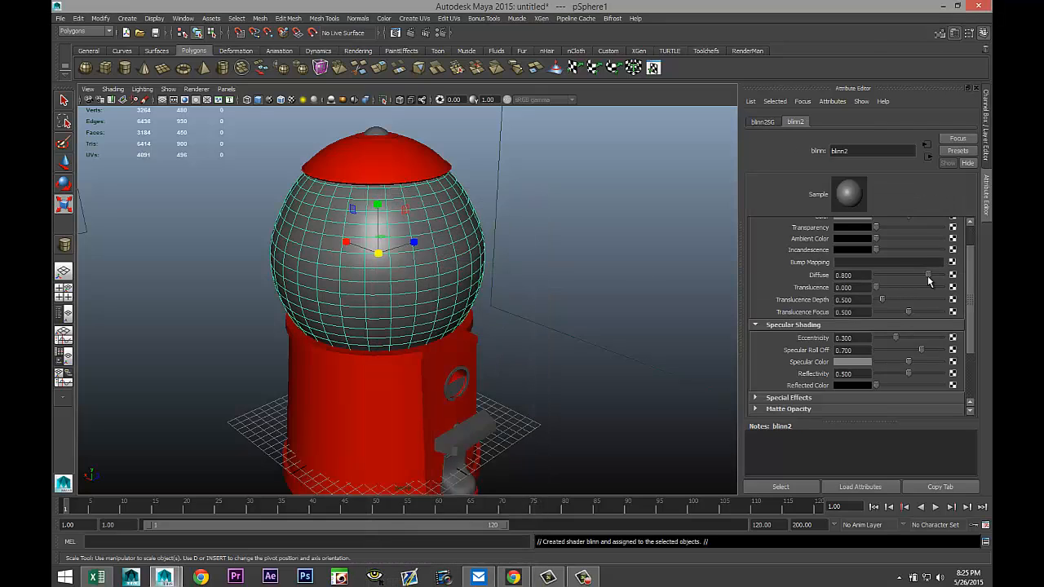
Set the globe's Blinn transparency to full white and its reflectivity to 2.
scroll(927, 279, up, 2)
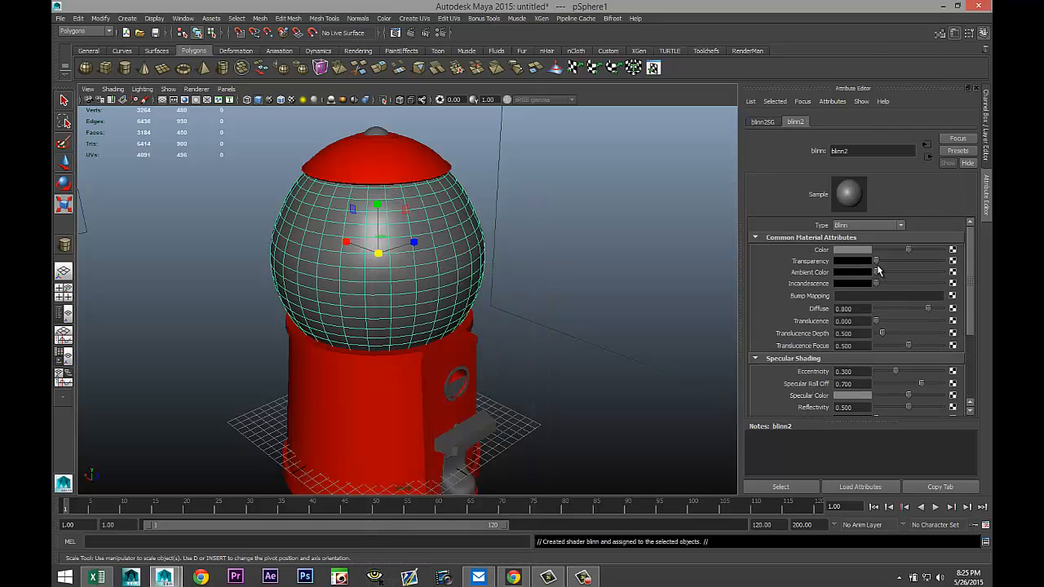
drag(876, 262, 956, 265)
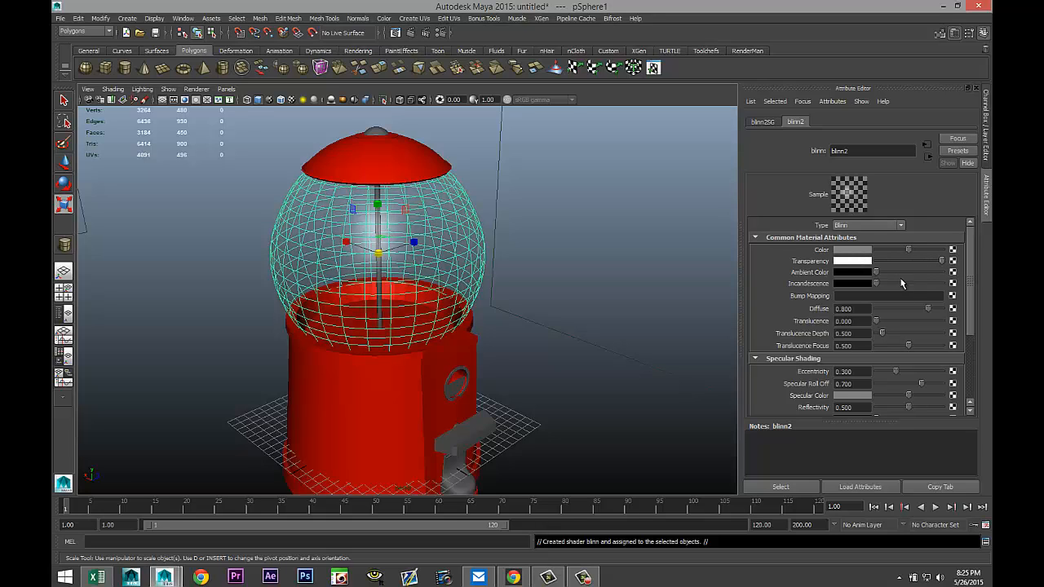
scroll(901, 283, down, 2)
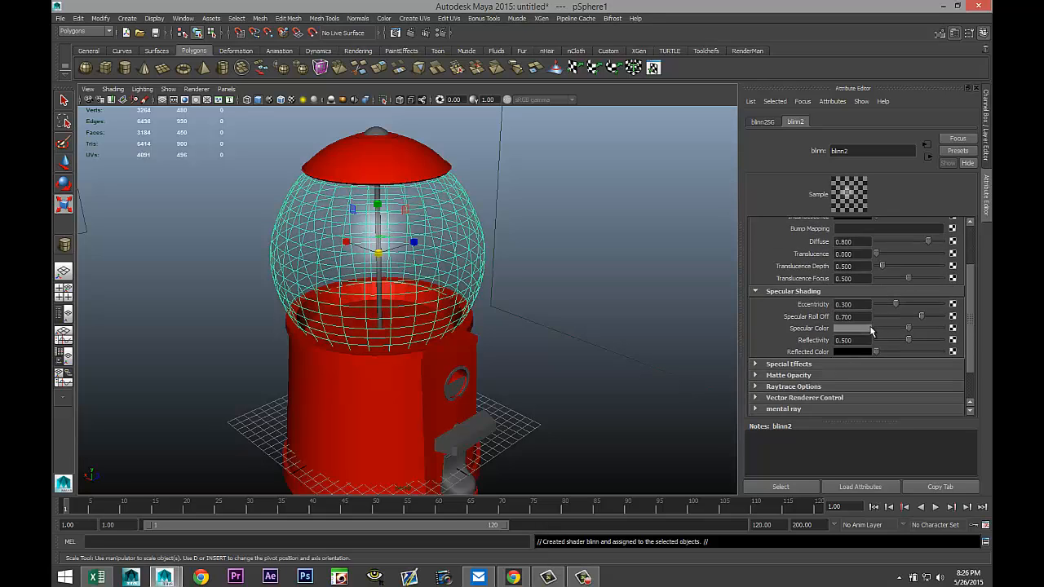
double_click(863, 341)
key(Return)
scroll(594, 311, up, 4)
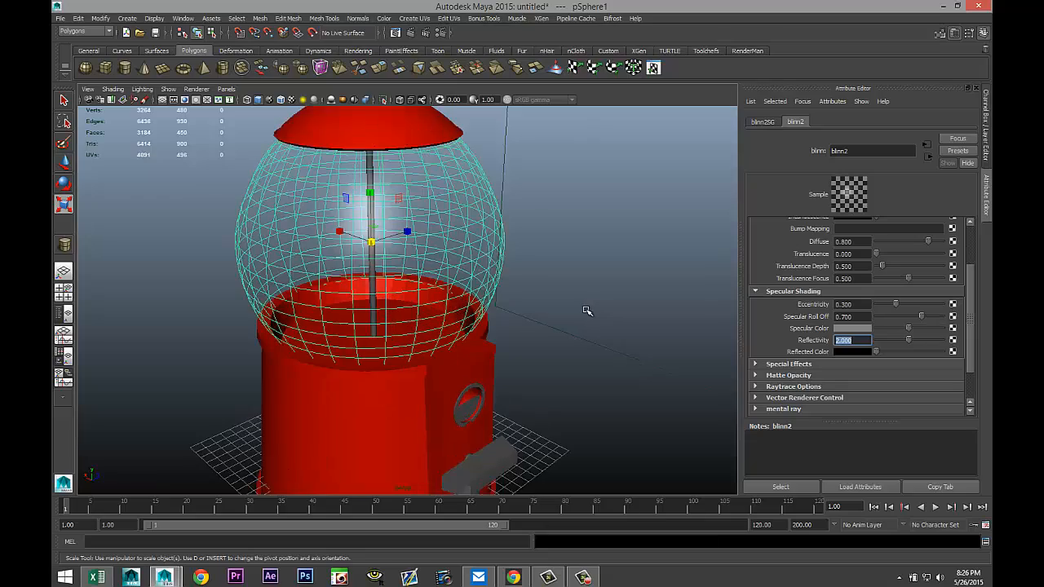
Select a body part near the coin slot and nudge it slightly along X with the Move tool.
alt+drag(534, 305, 462, 296)
scroll(465, 305, up, 1)
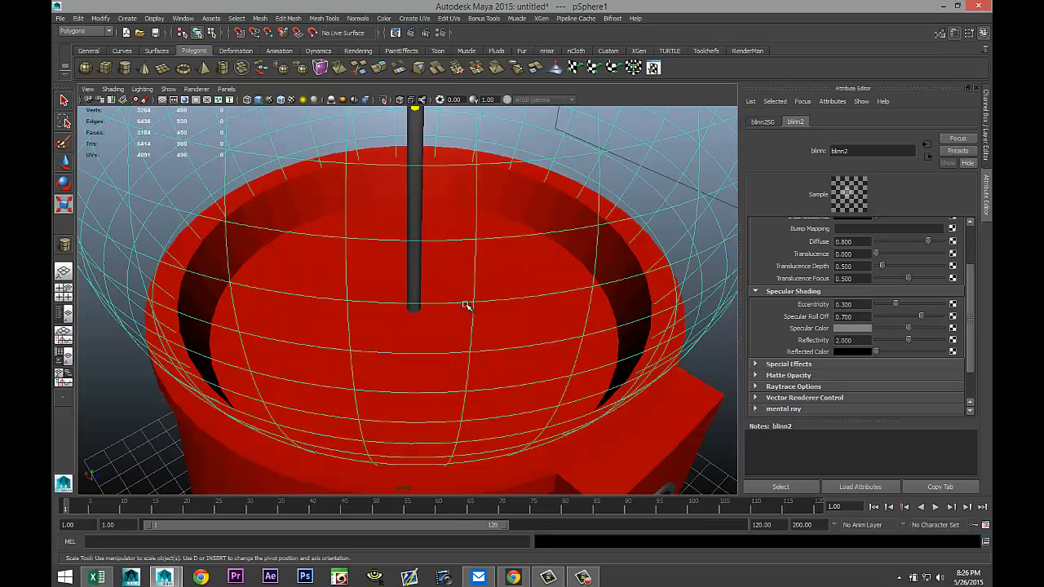
scroll(465, 306, down, 5)
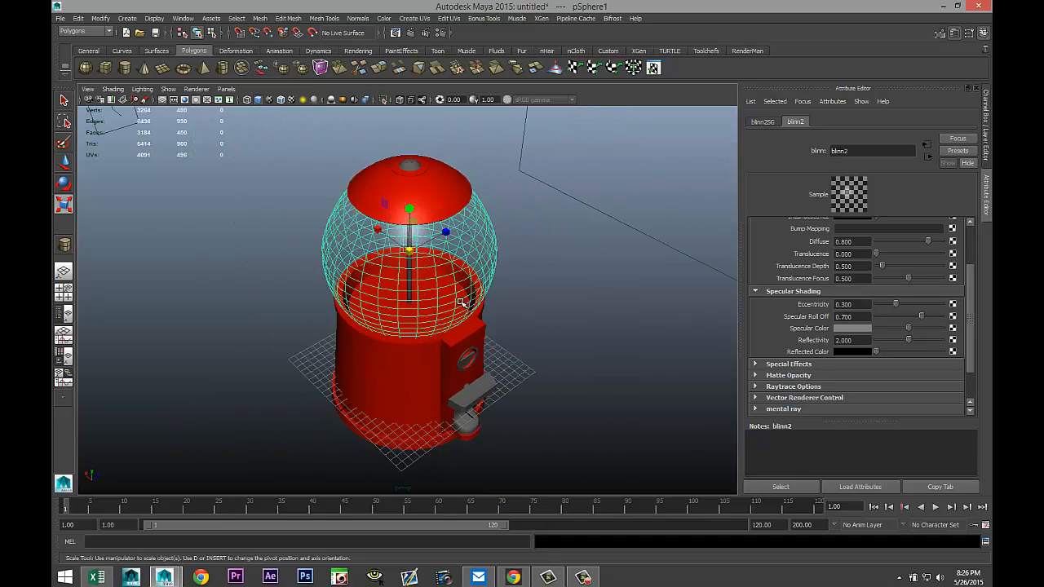
alt+drag(469, 308, 453, 282)
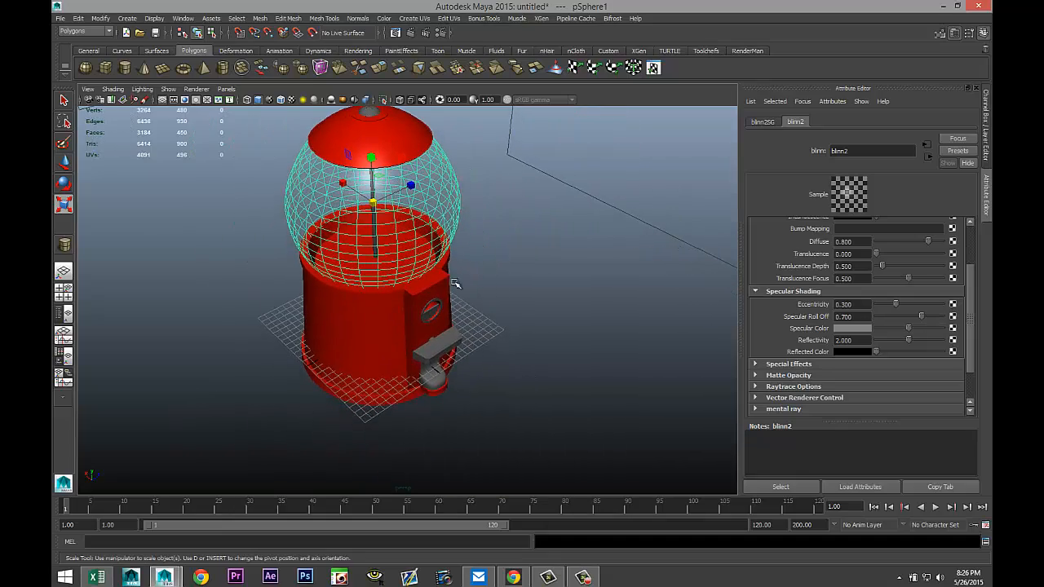
scroll(499, 316, up, 3)
scroll(499, 315, up, 3)
alt+drag(548, 339, 478, 350)
click(483, 323)
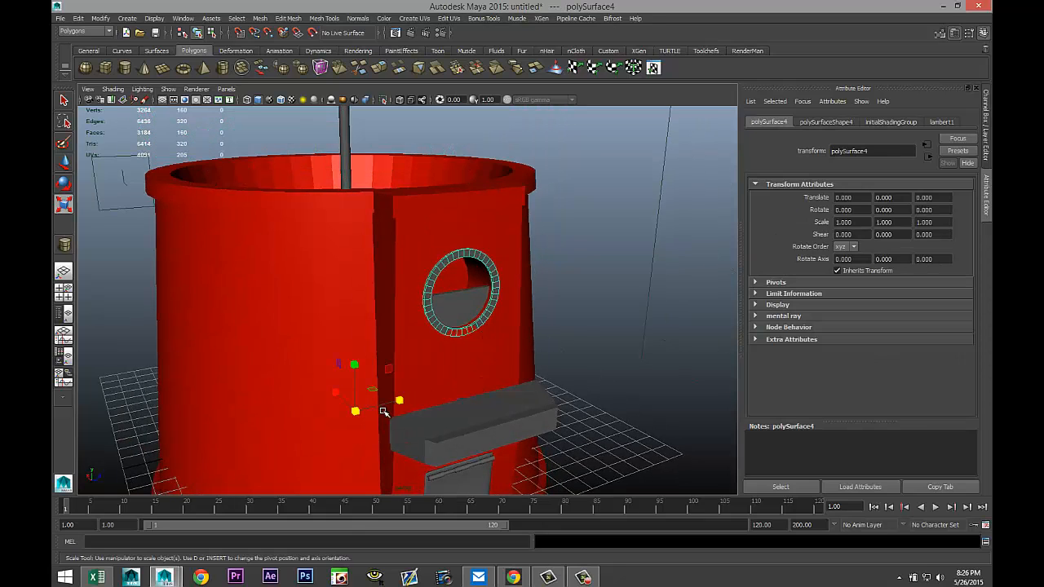
key(w)
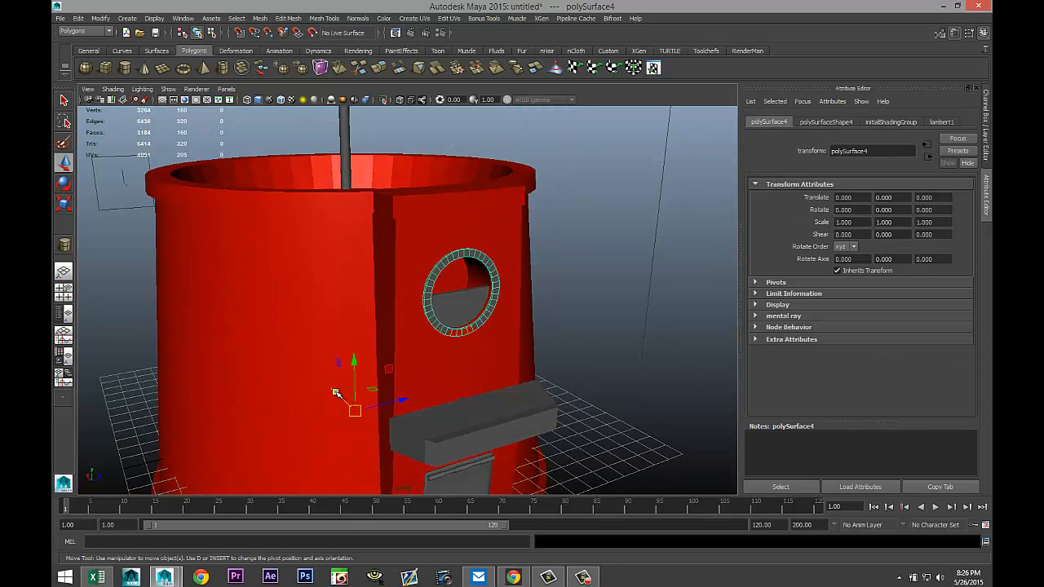
middle_drag(335, 393, 335, 393)
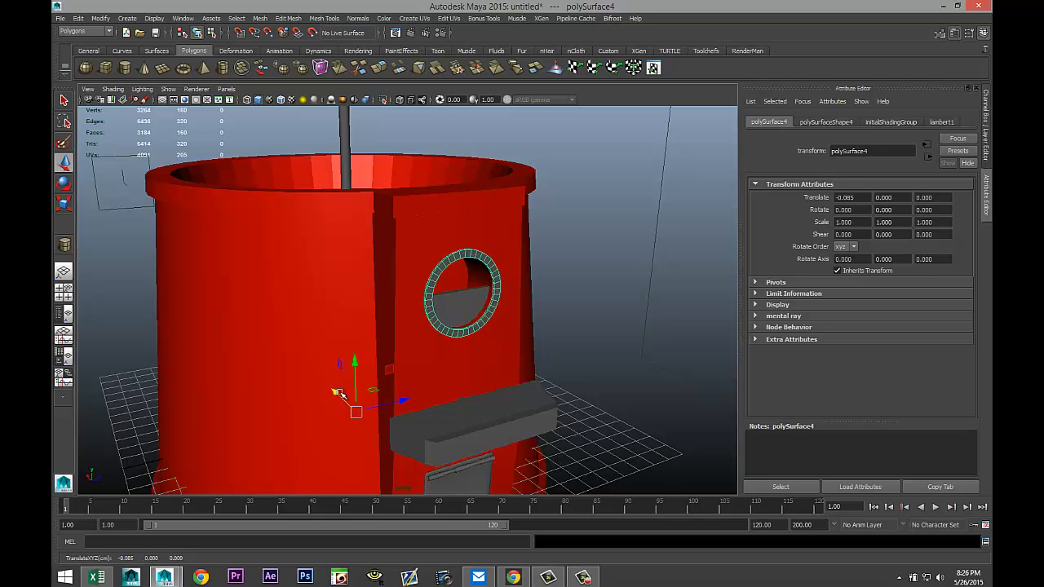
Select the dispenser lever block and assign it a new mia_material_x material.
click(463, 331)
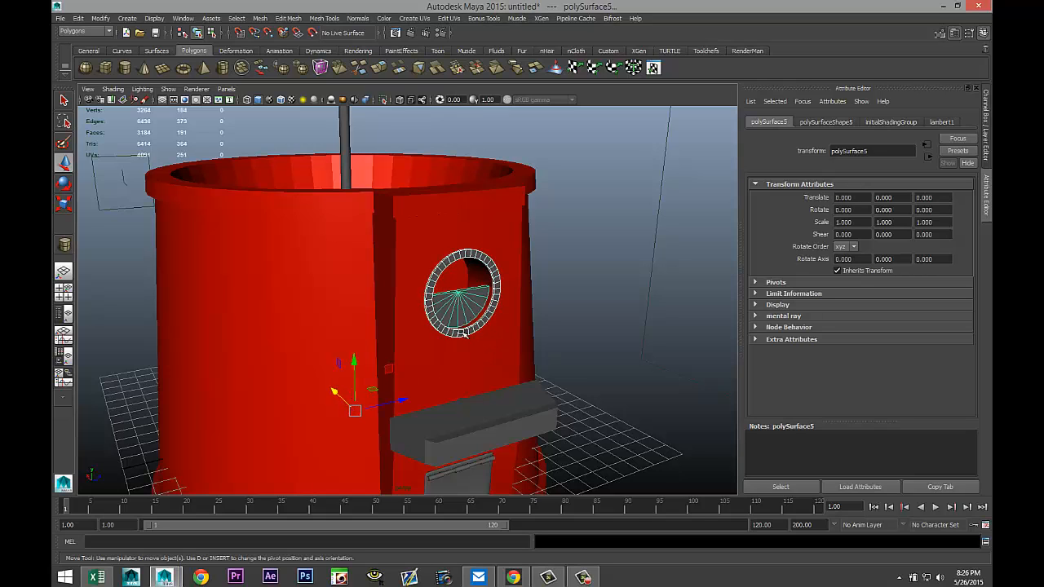
click(508, 421)
alt+drag(508, 421, 456, 411)
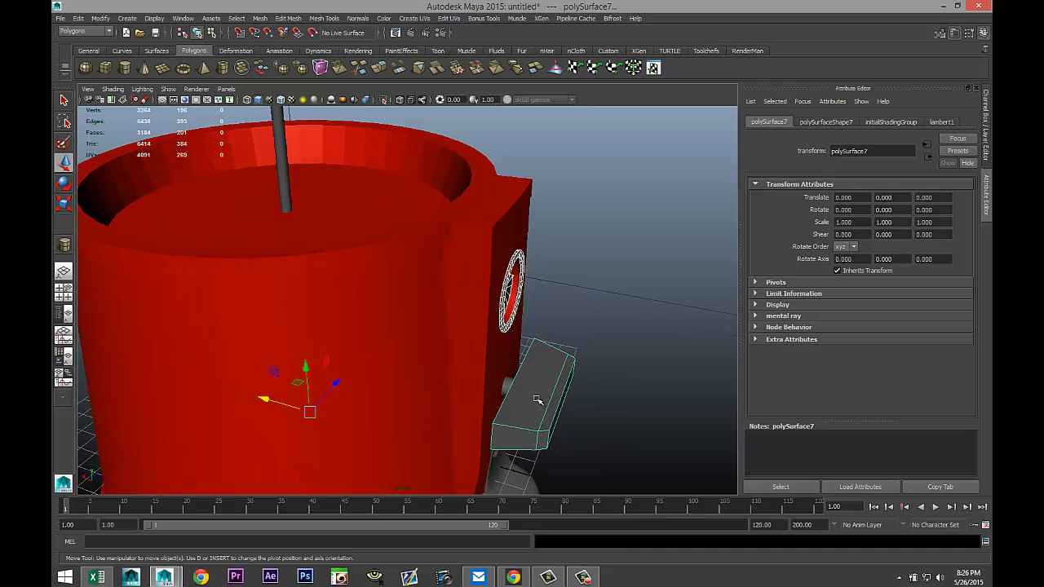
click(505, 386)
alt+drag(608, 412, 565, 362)
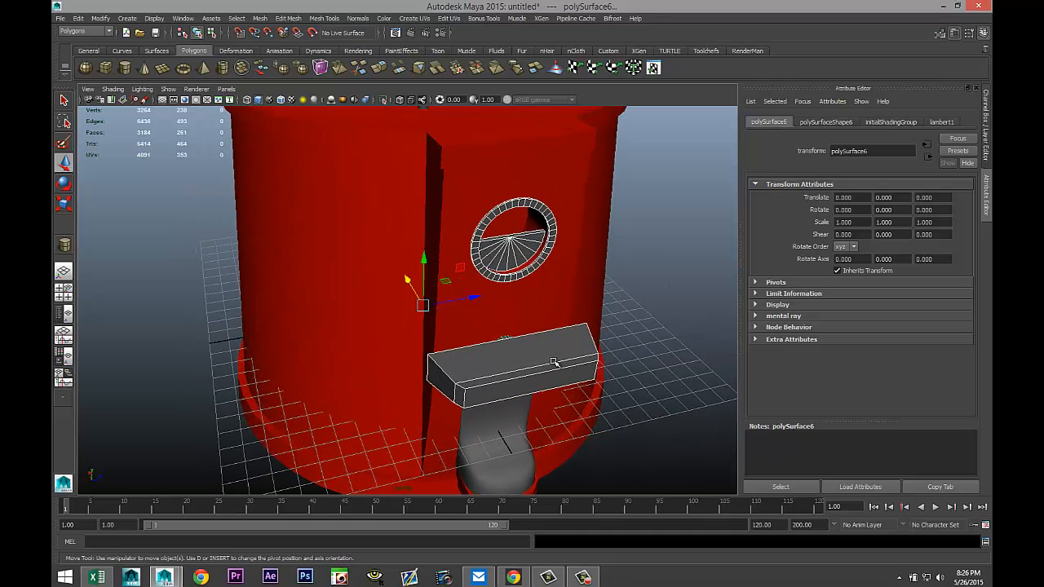
right_drag(553, 352, 537, 544)
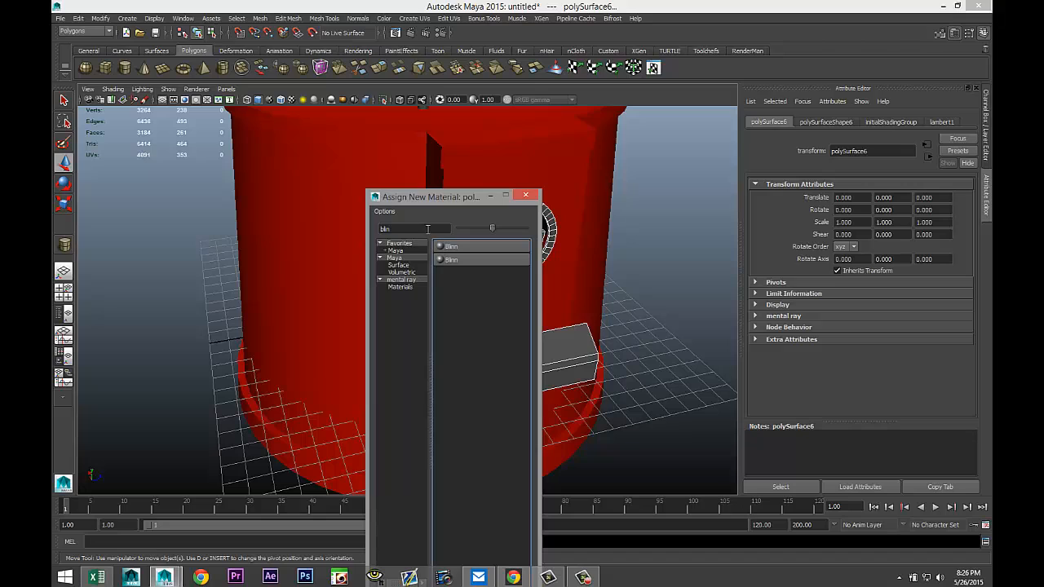
double_click(427, 229)
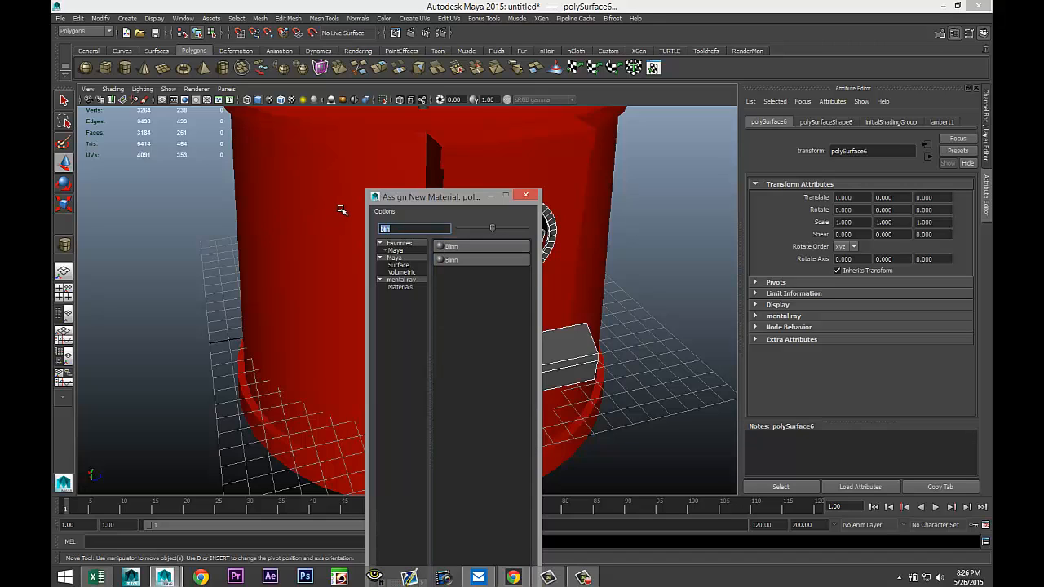
text(mia)
click(461, 246)
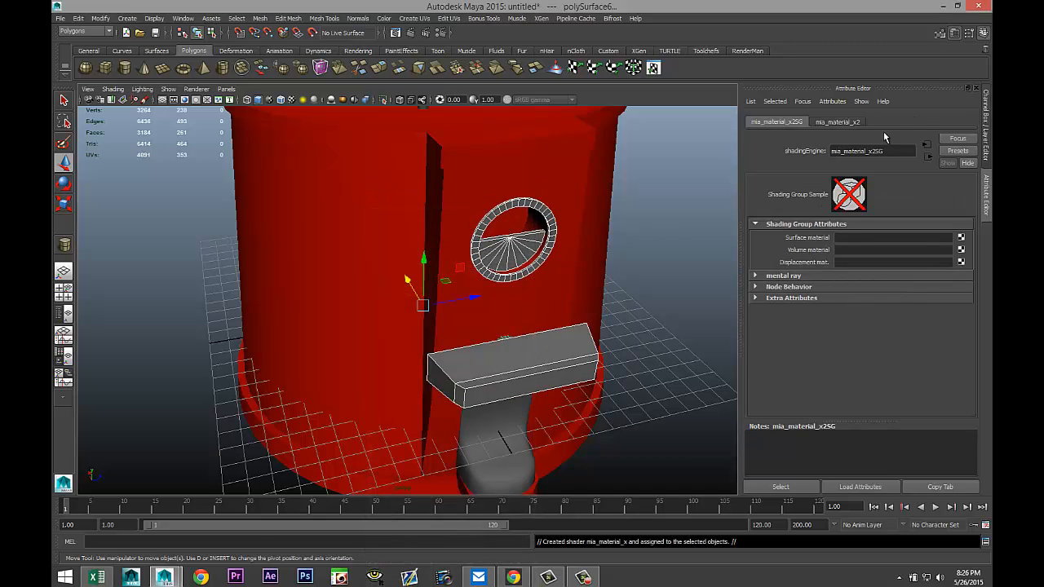
Replace the lever's mia_material_x2 settings with the Chrome preset.
click(840, 123)
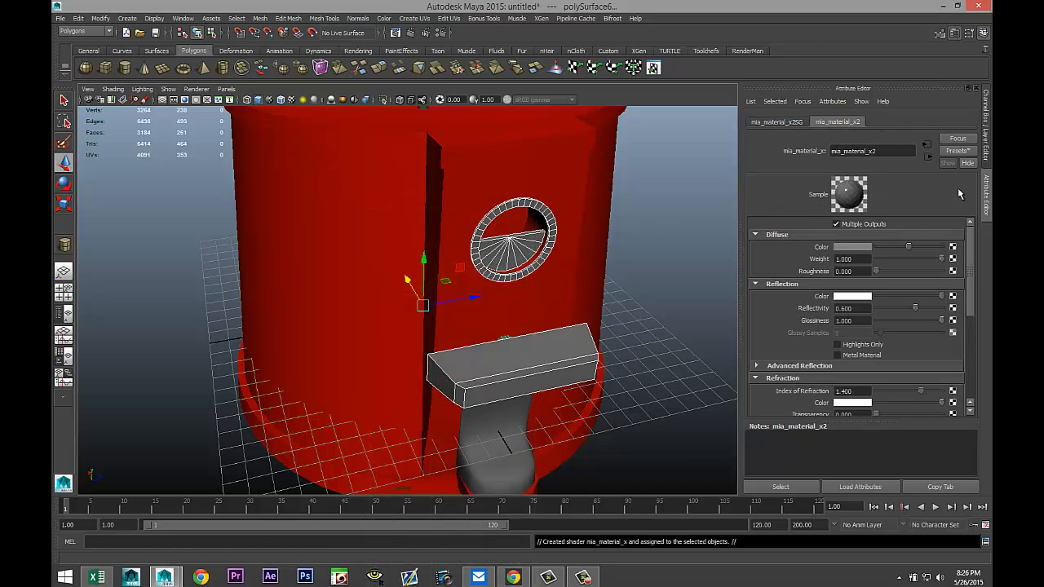
click(957, 152)
mouse_move(900, 181)
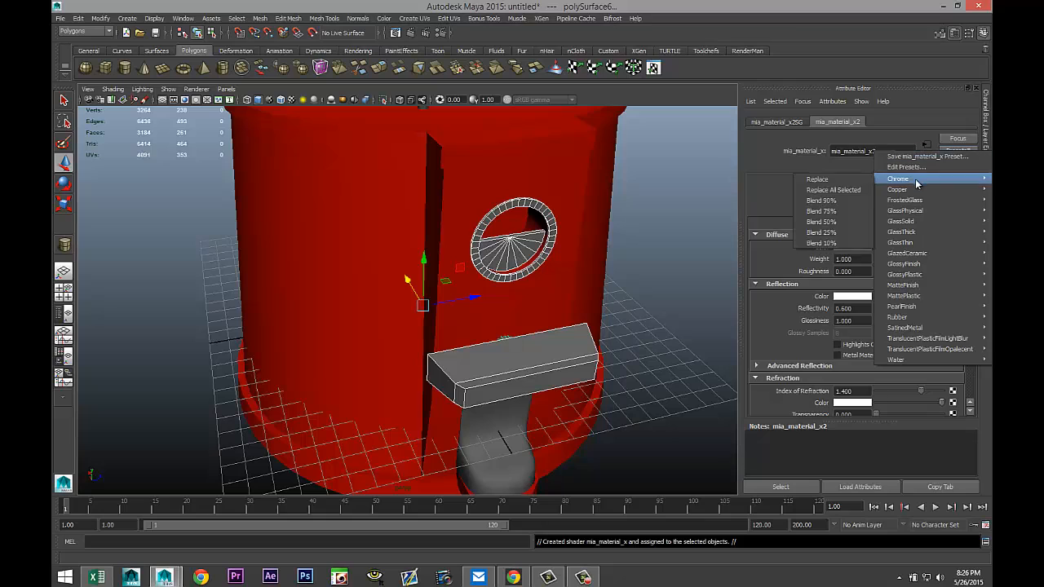
click(842, 182)
scroll(619, 334, down, 3)
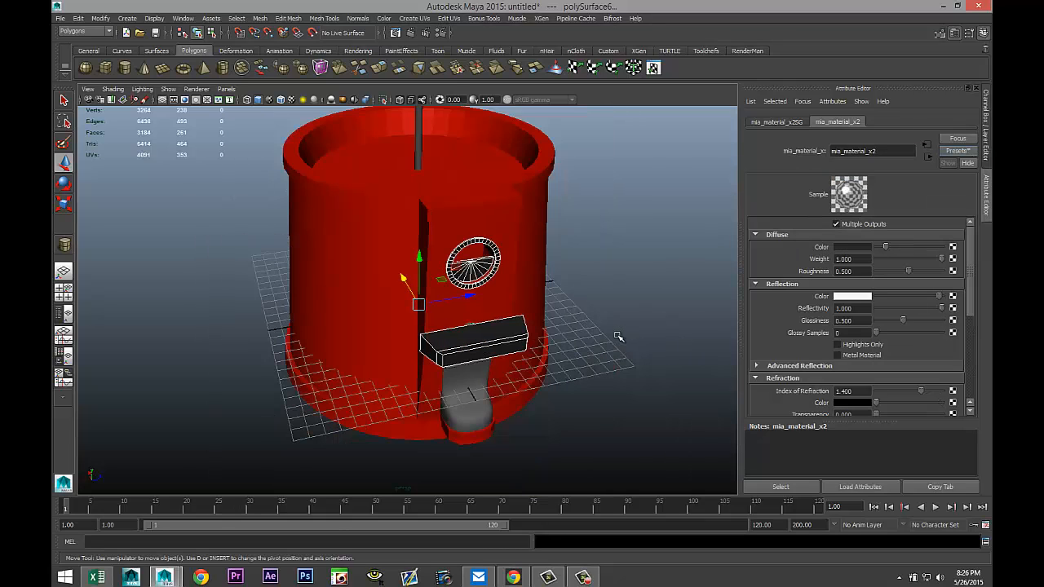
alt+middle_drag(602, 287, 574, 365)
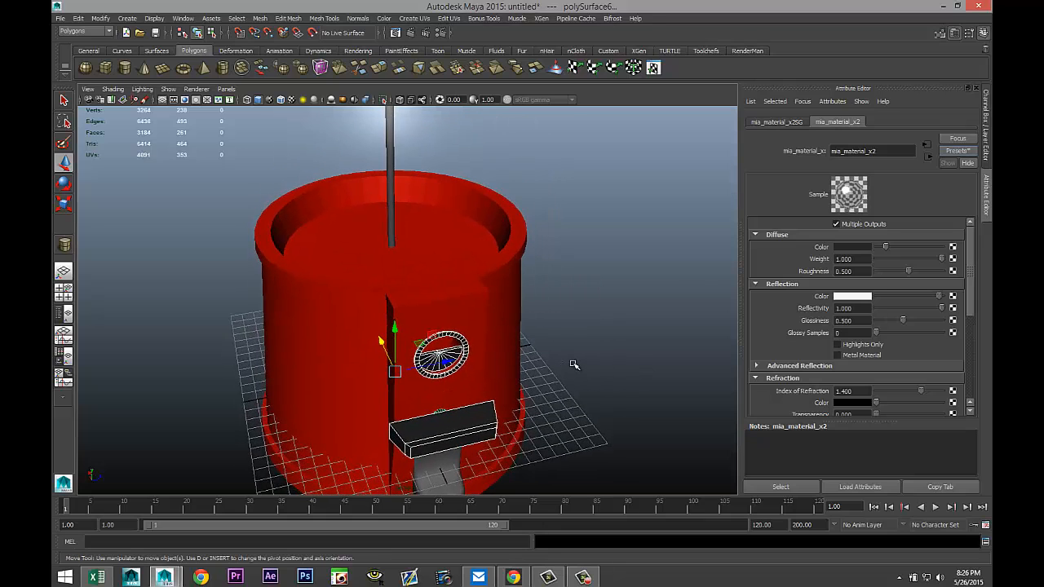
scroll(572, 363, down, 3)
scroll(569, 346, down, 2)
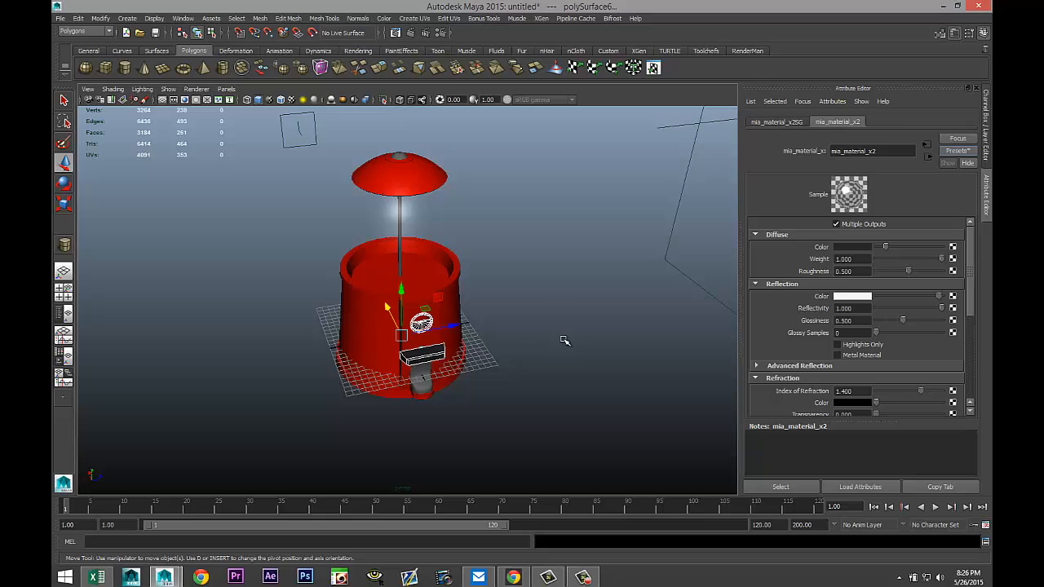
scroll(562, 340, up, 2)
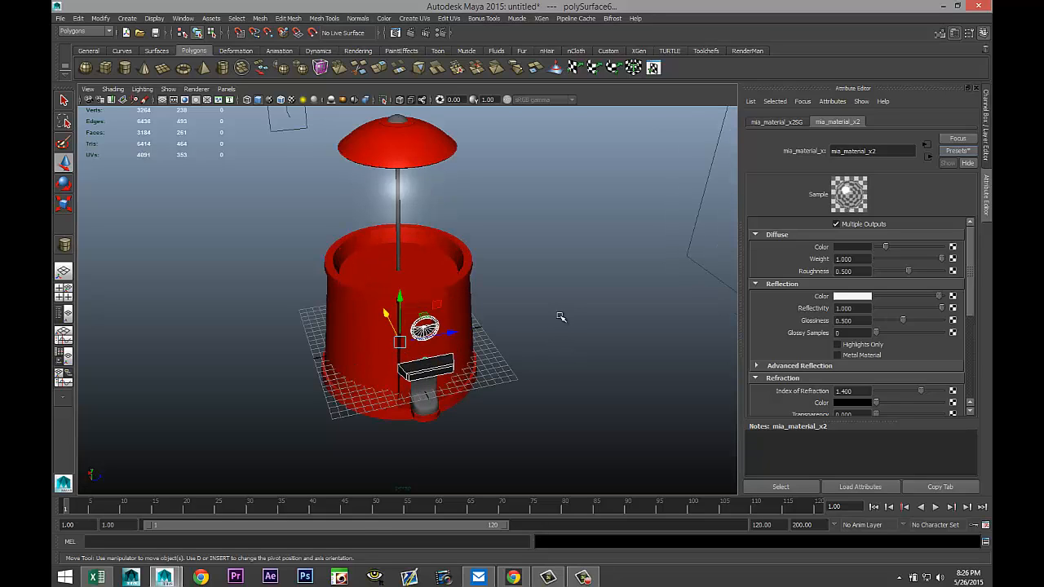
Open Render Settings, inspect the renderer choices, and close the window.
click(440, 34)
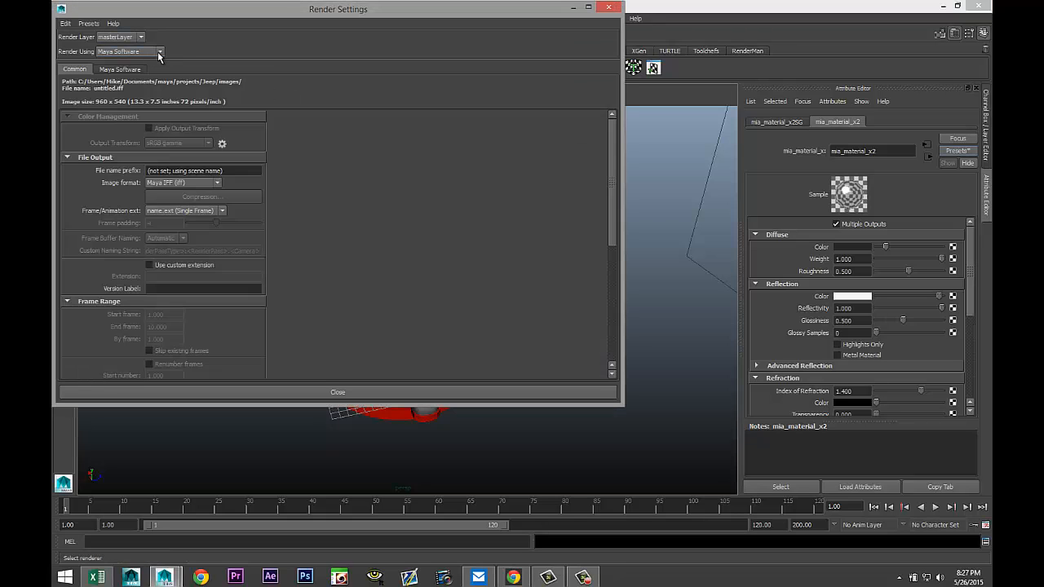
click(159, 53)
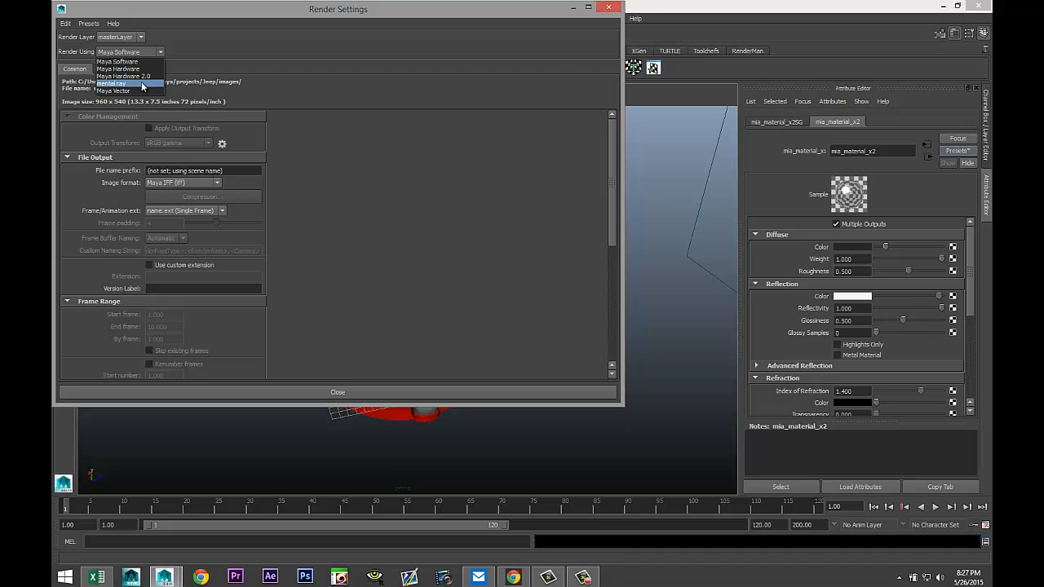
click(605, 11)
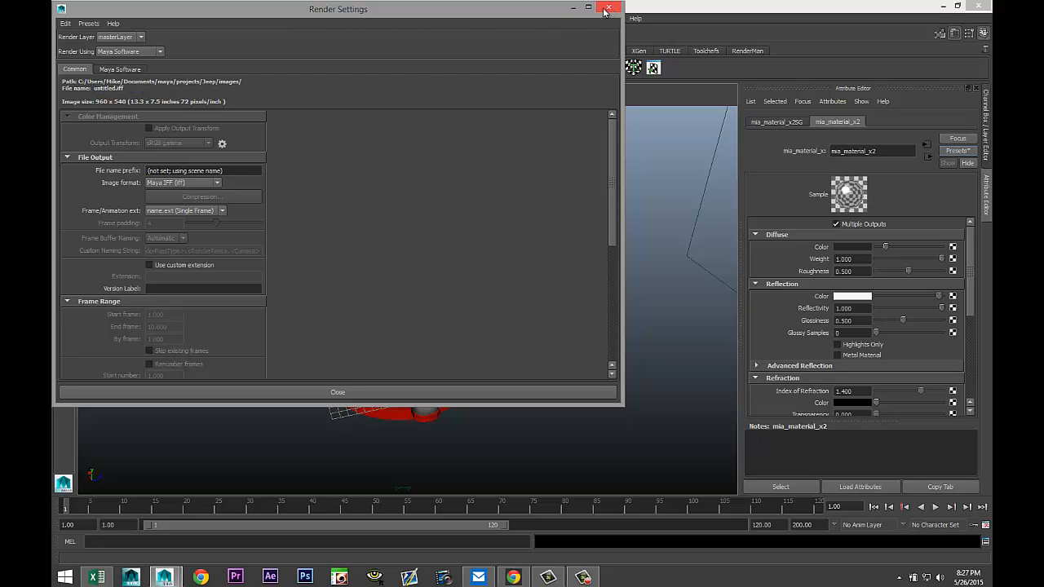
click(607, 7)
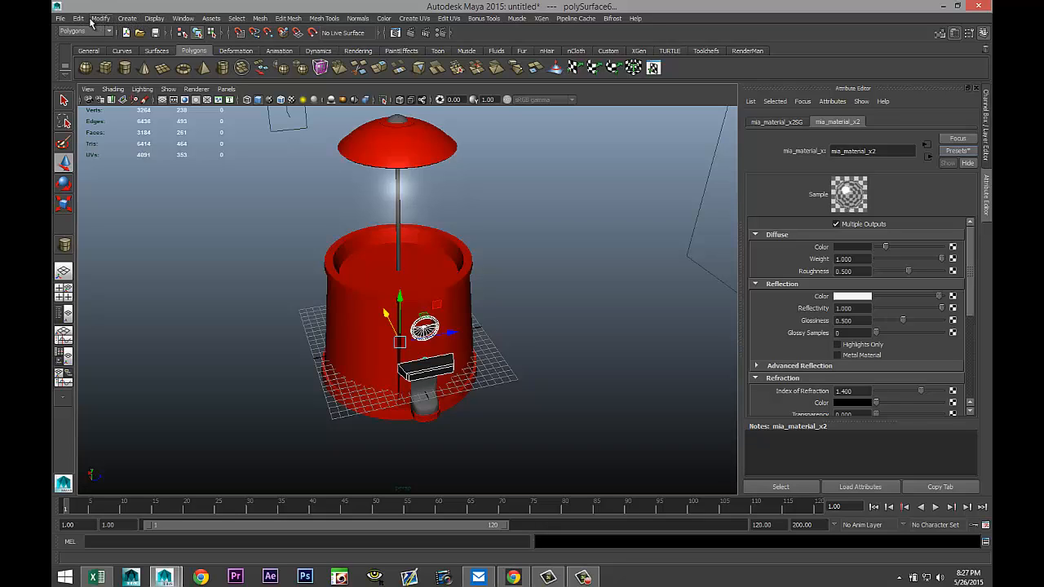
Open the Plug-in Manager from the settings and preferences.
click(183, 17)
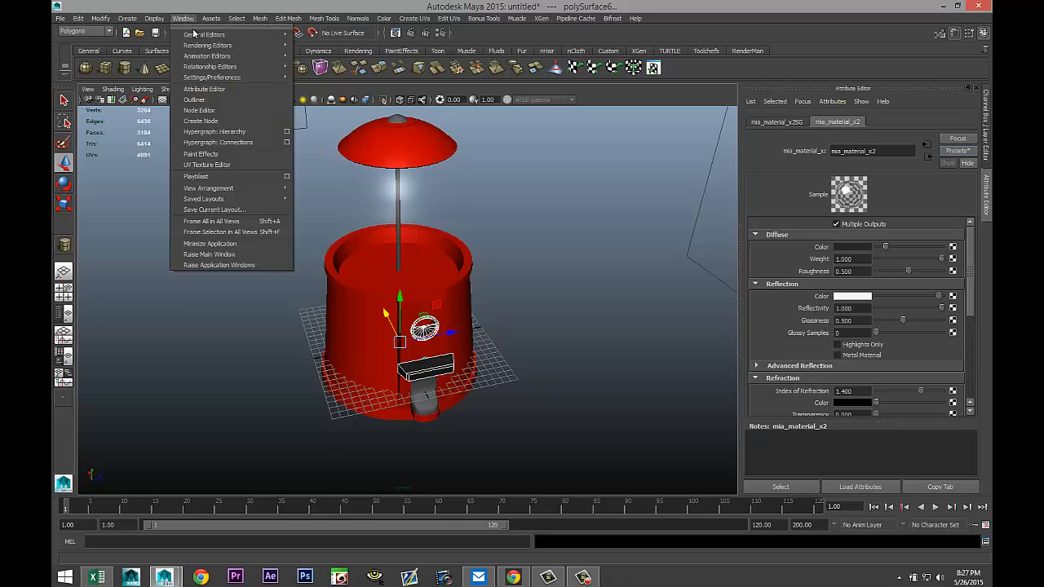
mouse_move(254, 77)
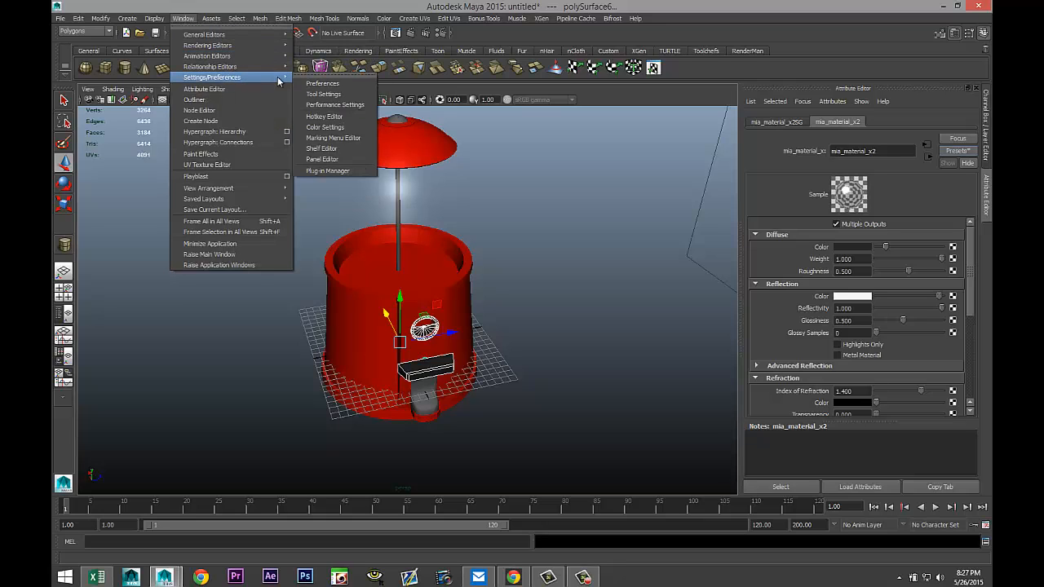
click(350, 170)
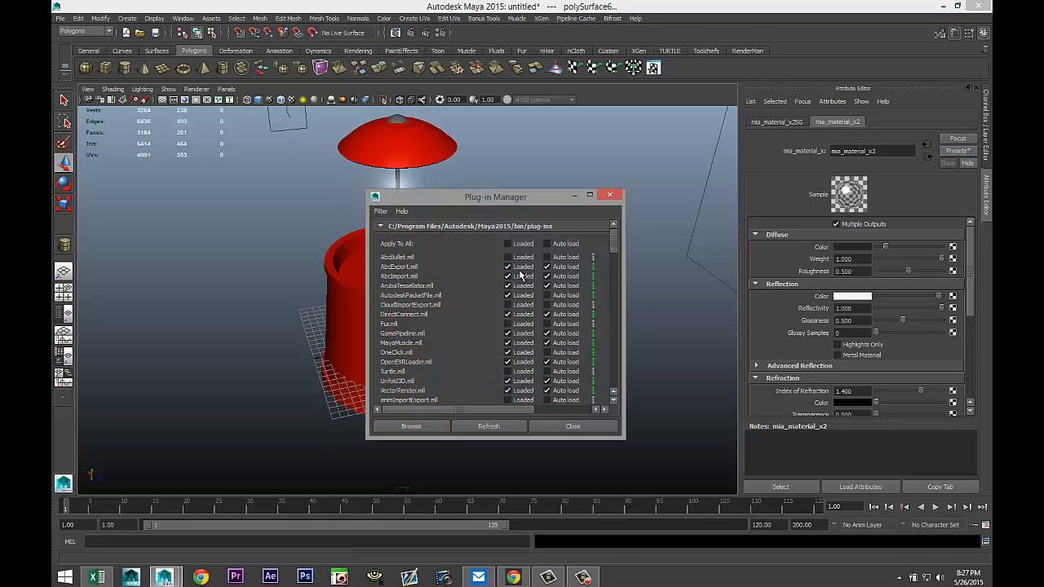
Scroll through the installed plug-ins list, then close the Plug-in Manager.
scroll(481, 280, down, 5)
scroll(479, 290, down, 5)
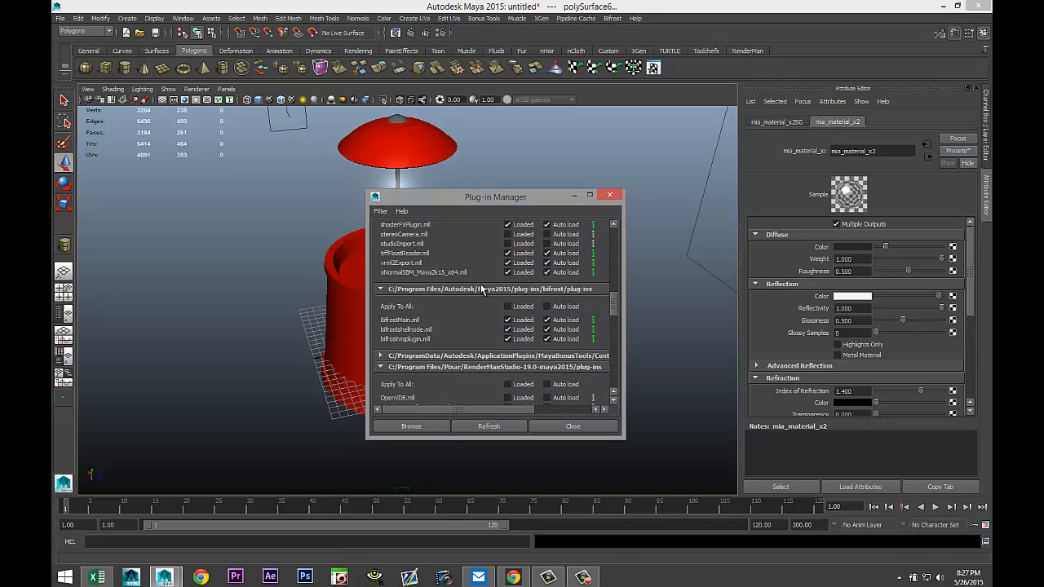
scroll(481, 288, down, 10)
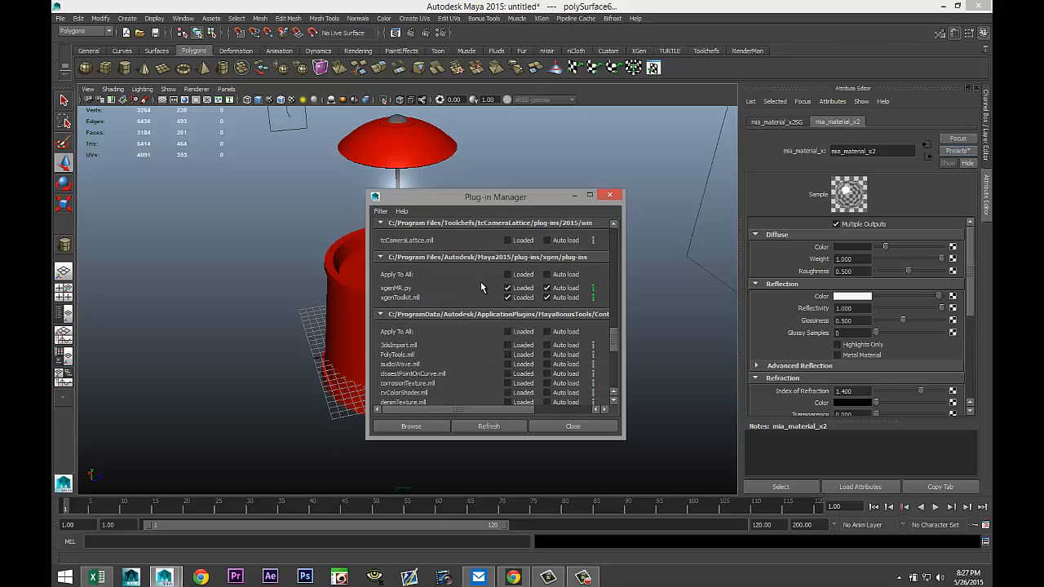
scroll(480, 282, down, 3)
scroll(480, 282, up, 5)
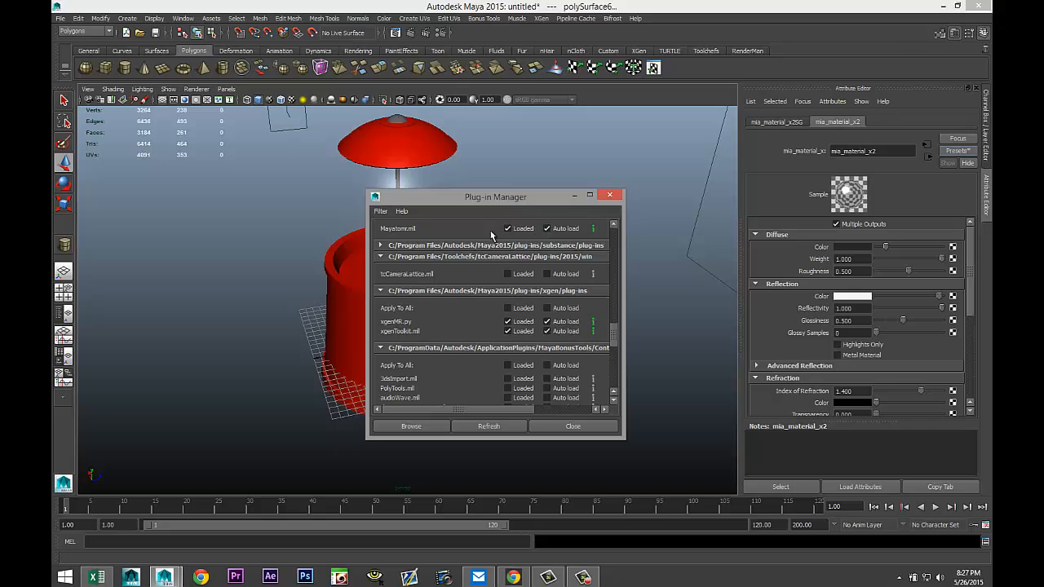
click(612, 199)
Hide the glass globe and assign the existing mia_material_x2 material to the central rod.
scroll(554, 244, up, 4)
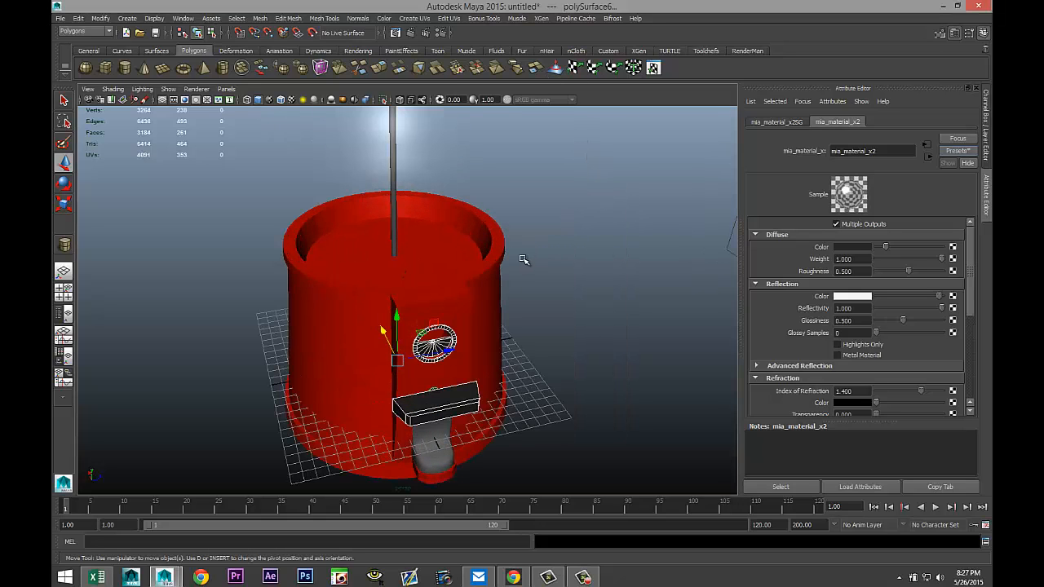
alt+drag(518, 252, 508, 363)
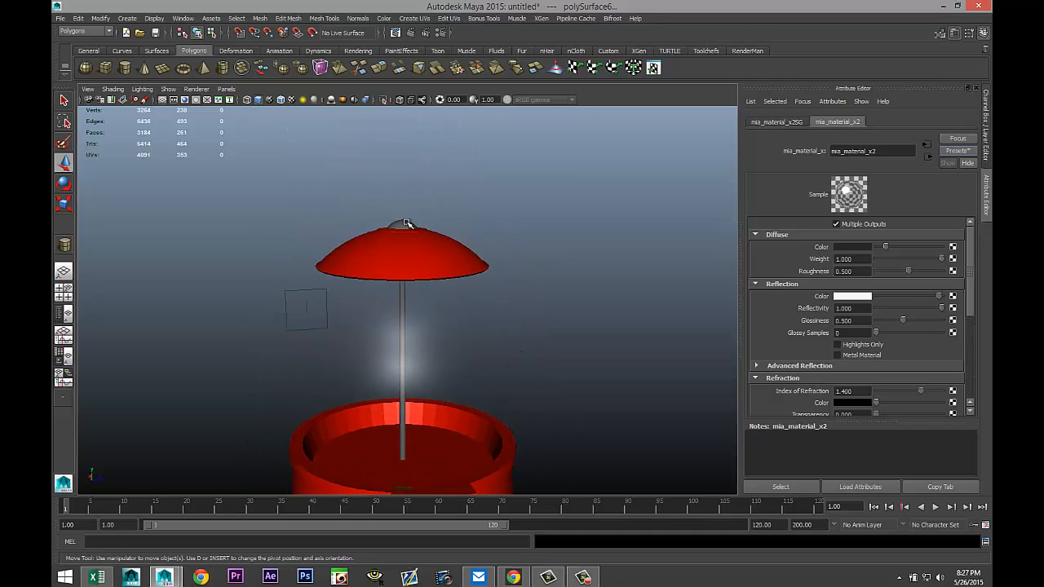
drag(181, 354, 640, 359)
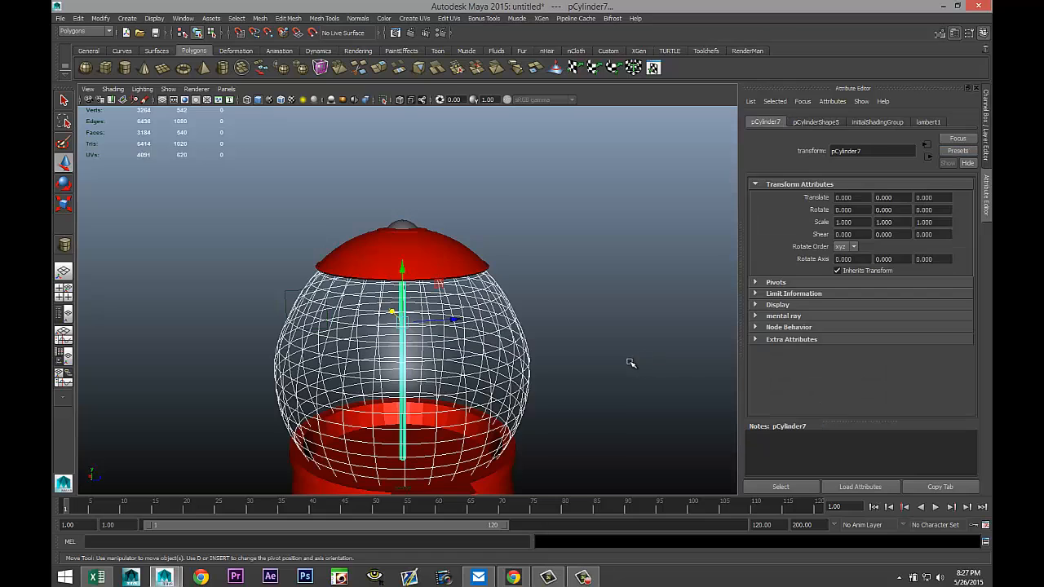
key(ctrl+h)
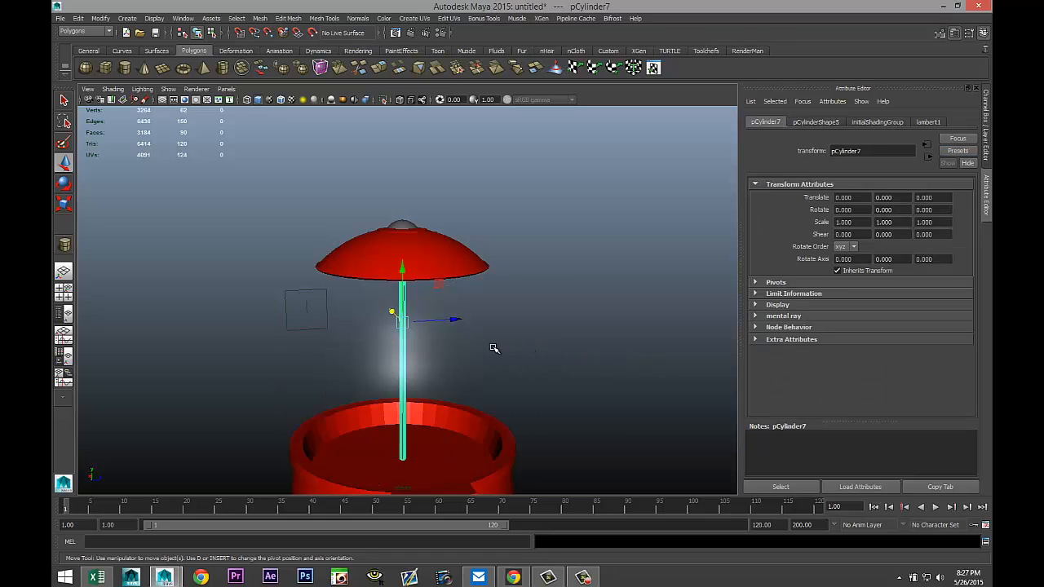
right_drag(399, 323, 482, 573)
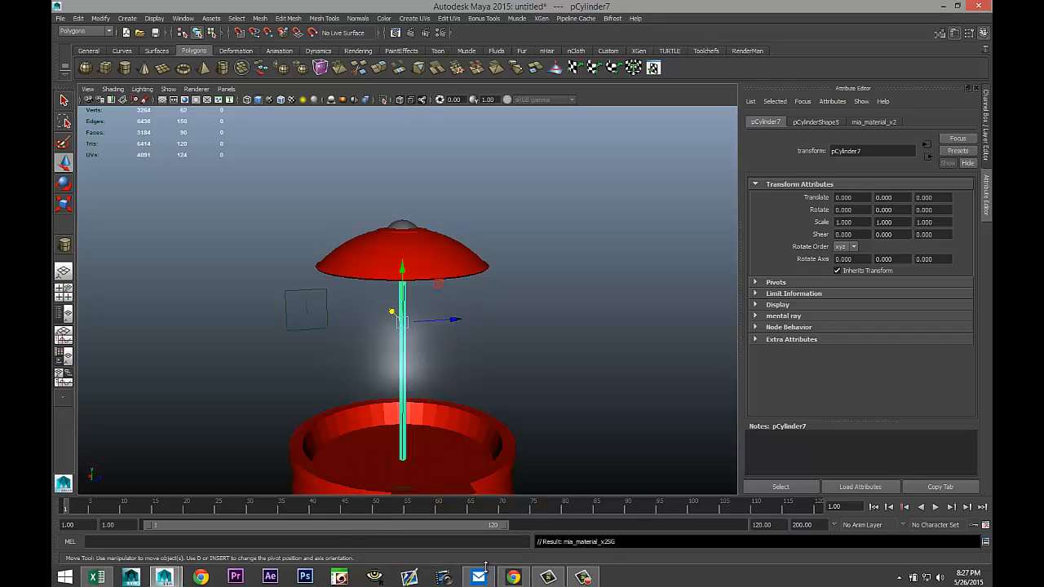
Assign the existing mia_material_x2 material to the small knob on top of the lid.
alt+drag(590, 254, 522, 301)
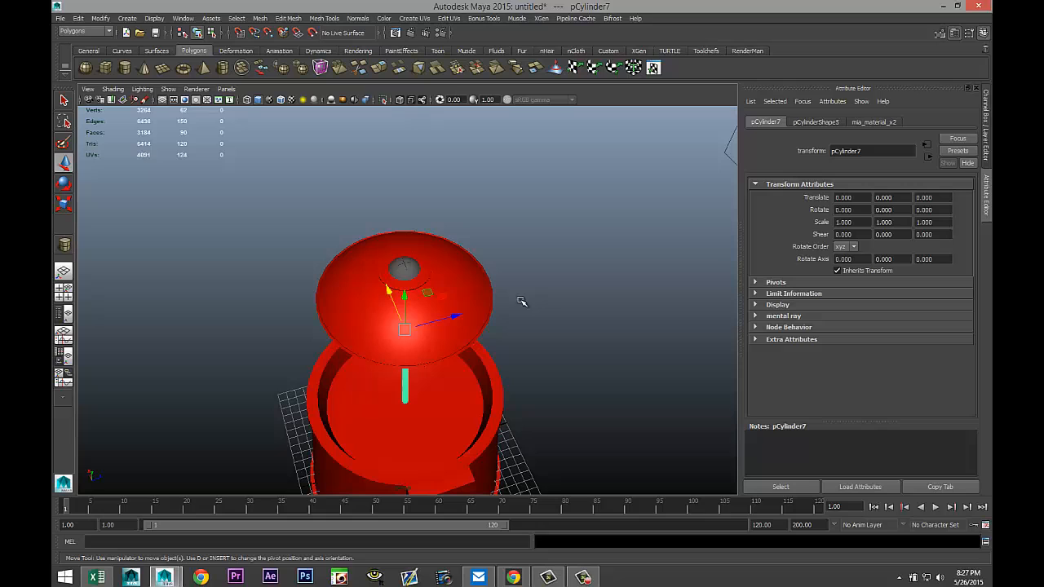
click(406, 270)
scroll(410, 280, up, 3)
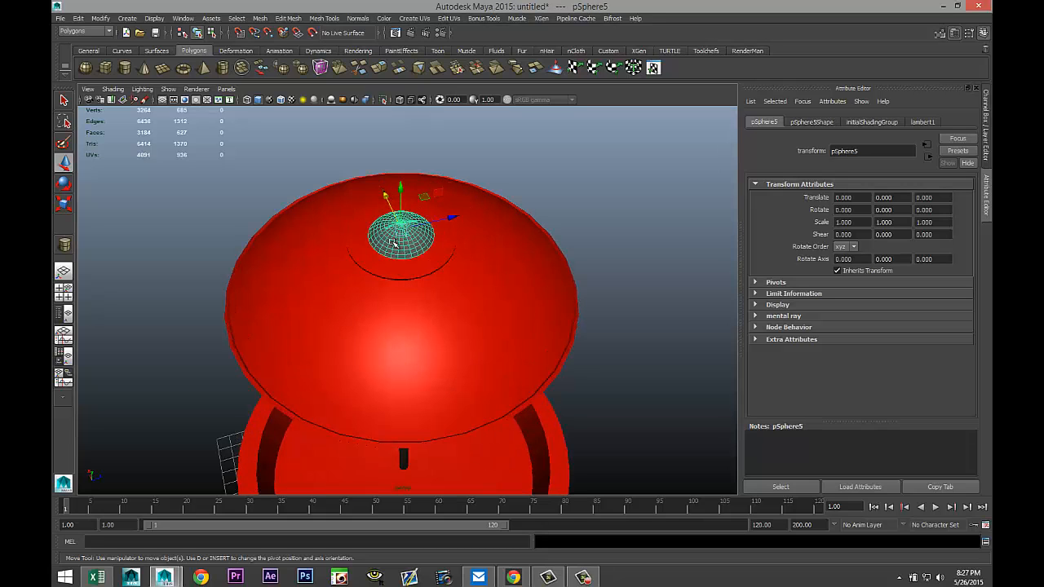
right_drag(390, 242, 470, 518)
scroll(654, 321, down, 3)
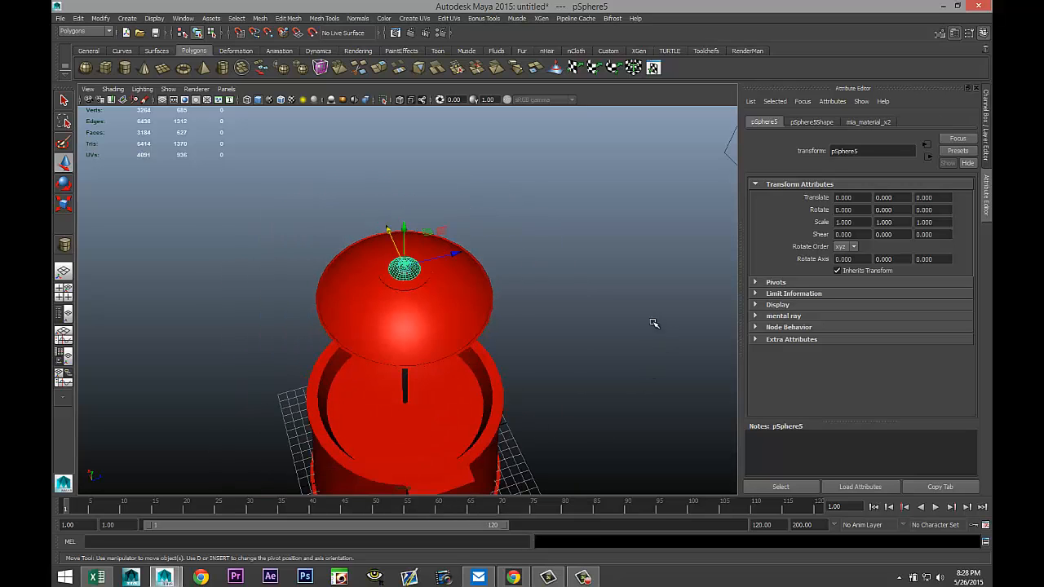
Assign the existing mia_material_x2 material to the hinge cylinder at the top of the gumball chute.
alt+drag(655, 321, 550, 109)
alt+drag(526, 243, 560, 291)
scroll(560, 292, up, 2)
alt+middle_drag(559, 291, 496, 237)
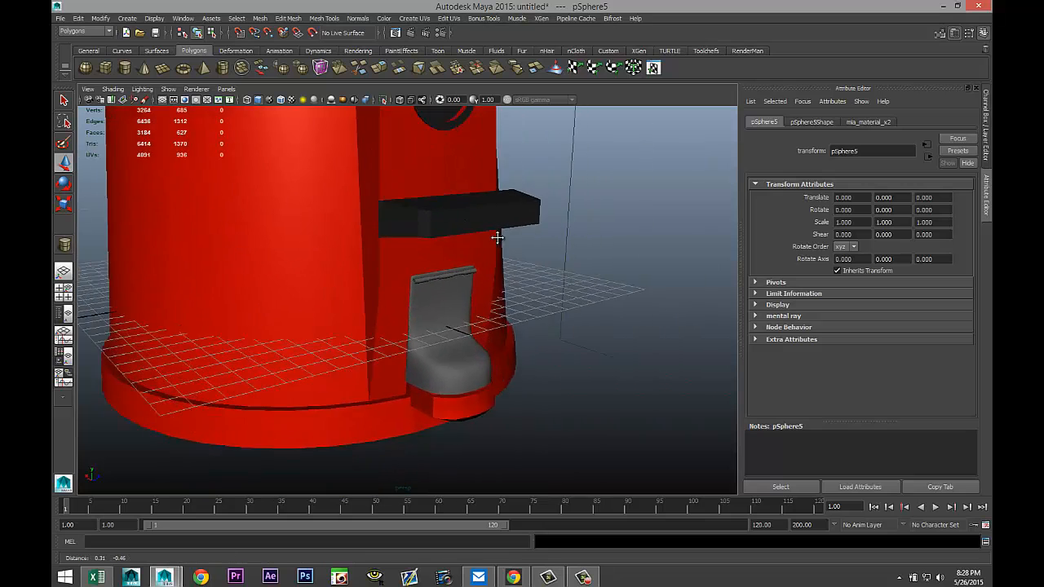
alt+drag(496, 238, 492, 256)
scroll(487, 279, up, 2)
scroll(481, 274, up, 2)
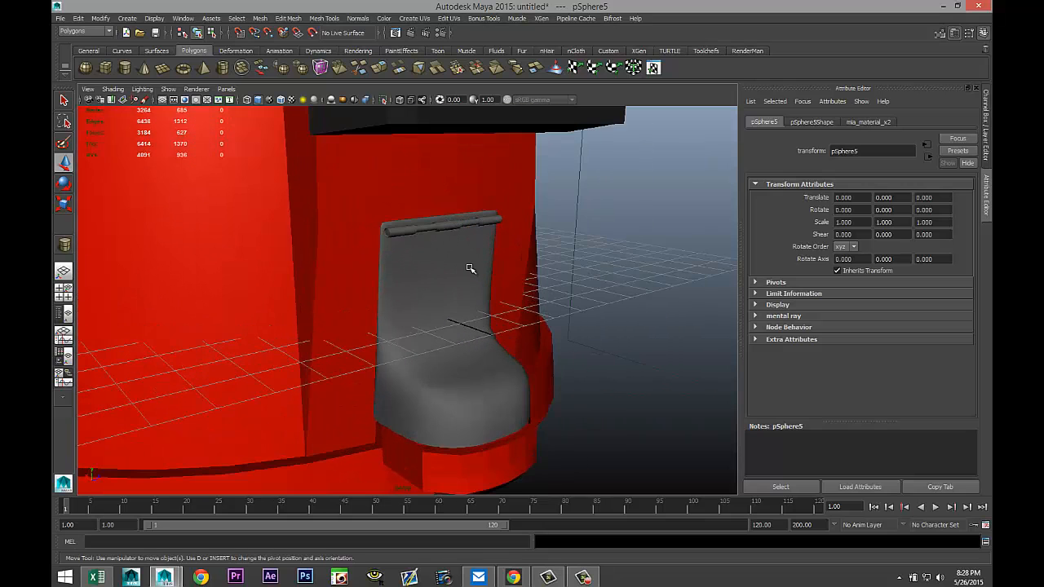
click(429, 229)
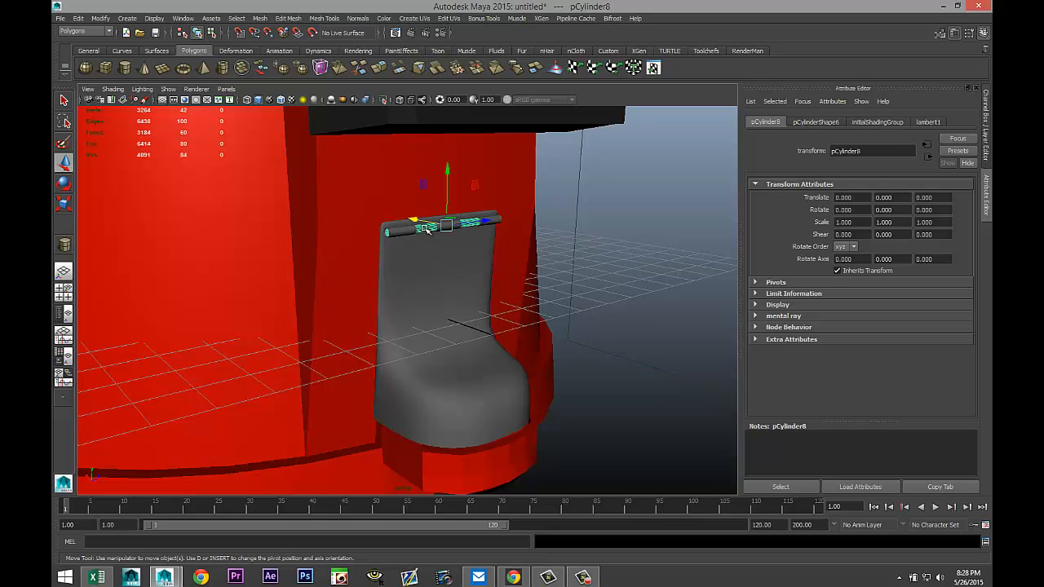
right_drag(429, 228, 507, 507)
scroll(611, 370, up, 3)
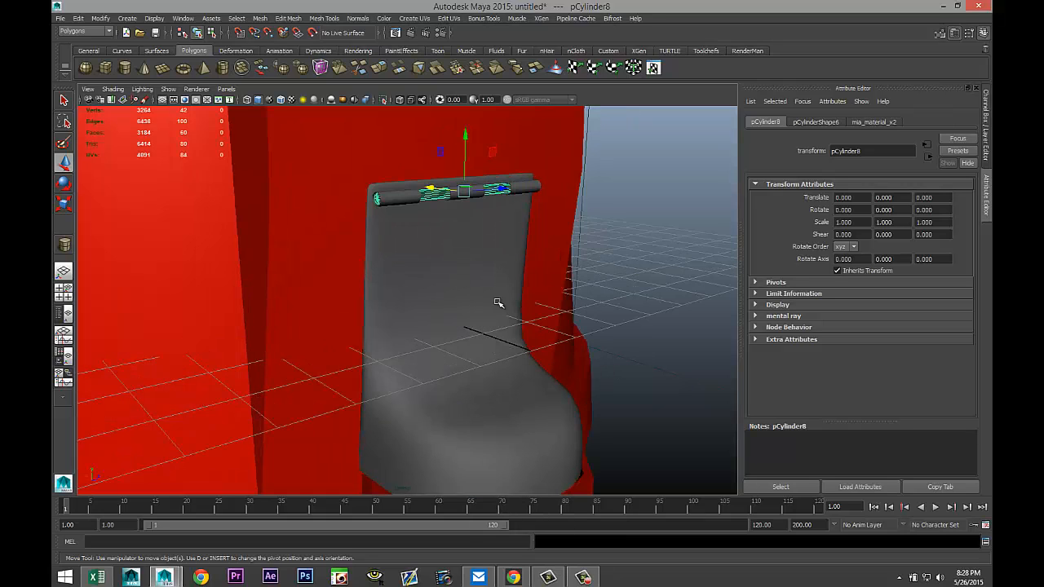
Select the chute's hinge pipes and the chute, and assign them a new Blinn material.
click(395, 198)
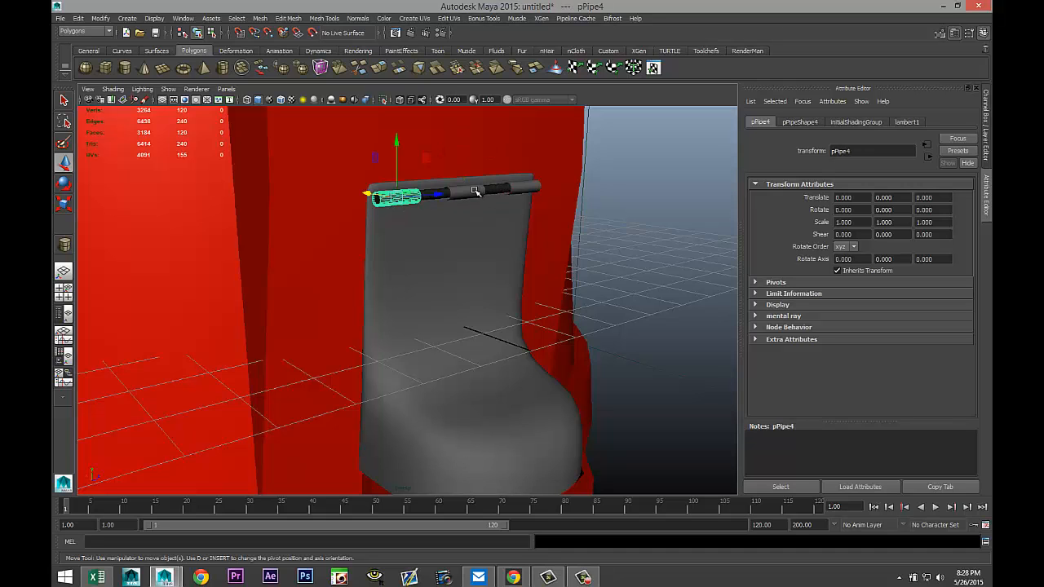
click(475, 191)
click(525, 188)
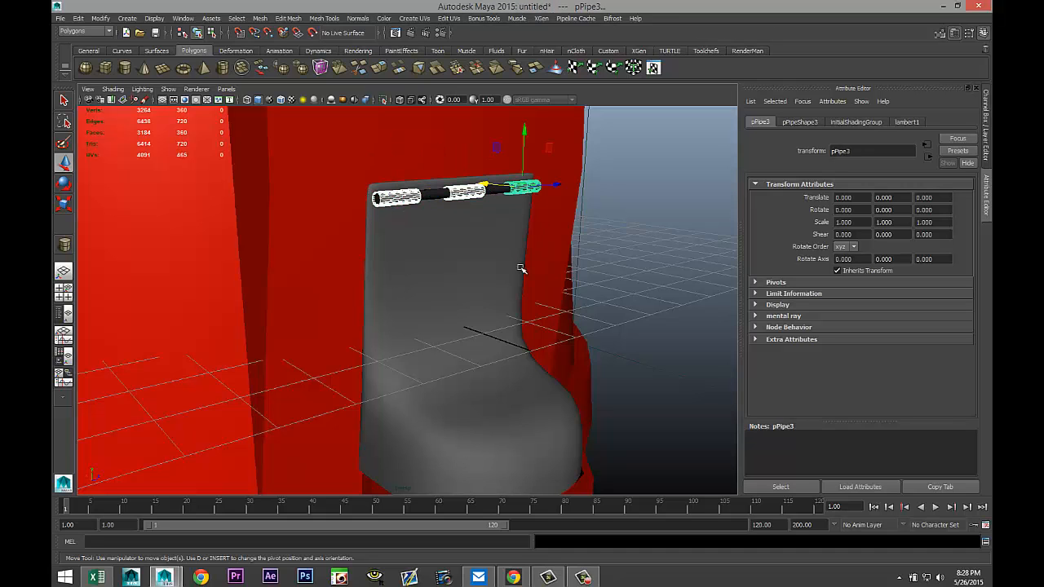
click(483, 284)
scroll(473, 281, down, 5)
scroll(451, 280, up, 3)
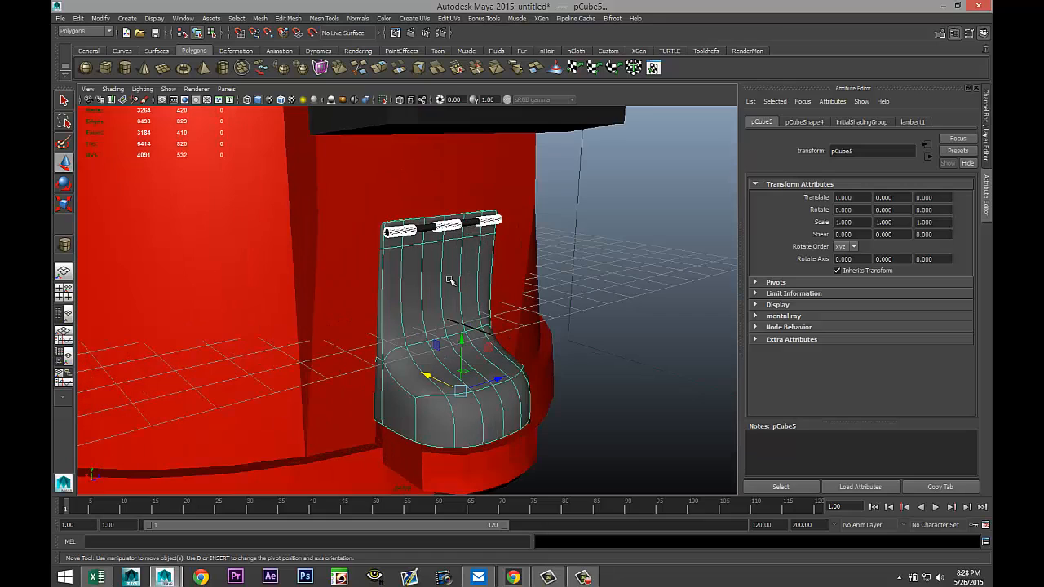
right_drag(421, 282, 427, 499)
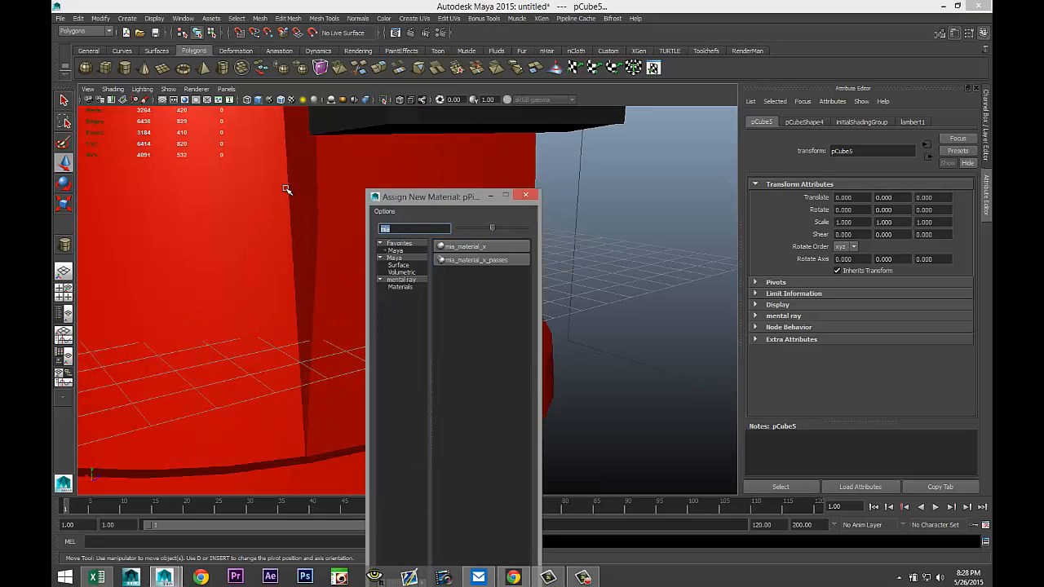
text(blin)
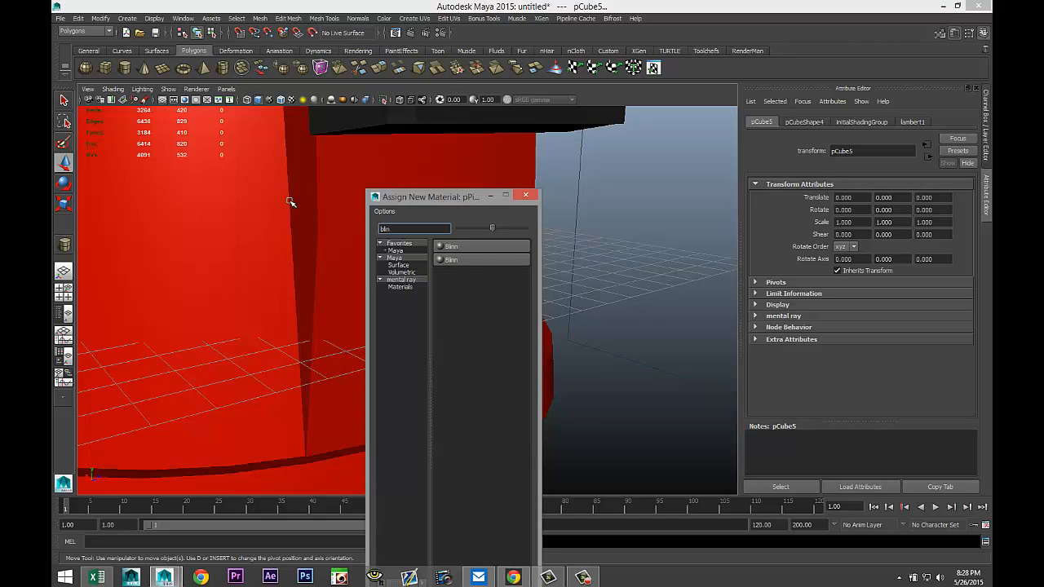
click(478, 246)
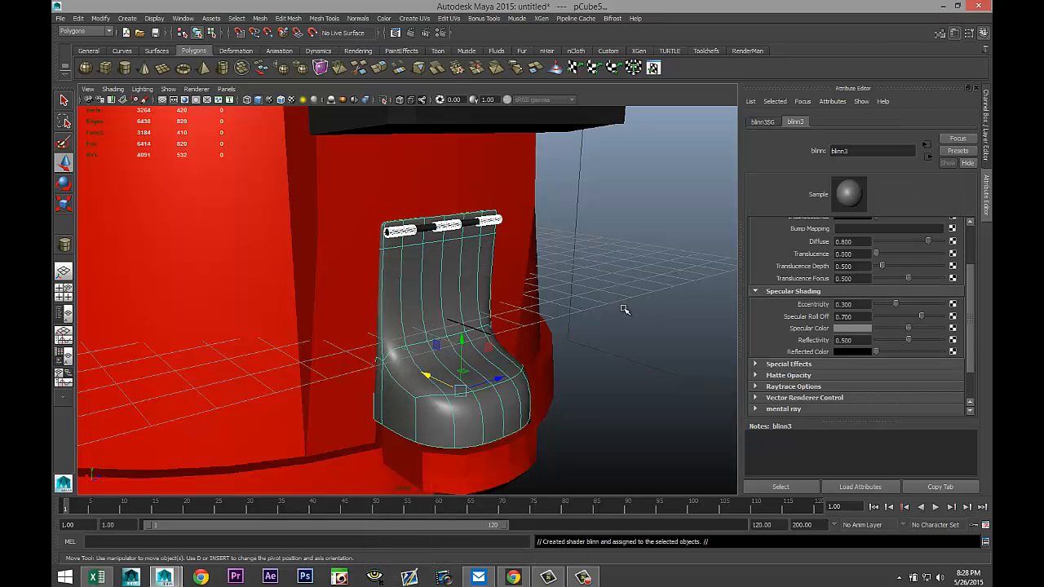
Raise the Blinn's transparency almost to full and lighten its color to a pale grey.
scroll(839, 300, up, 3)
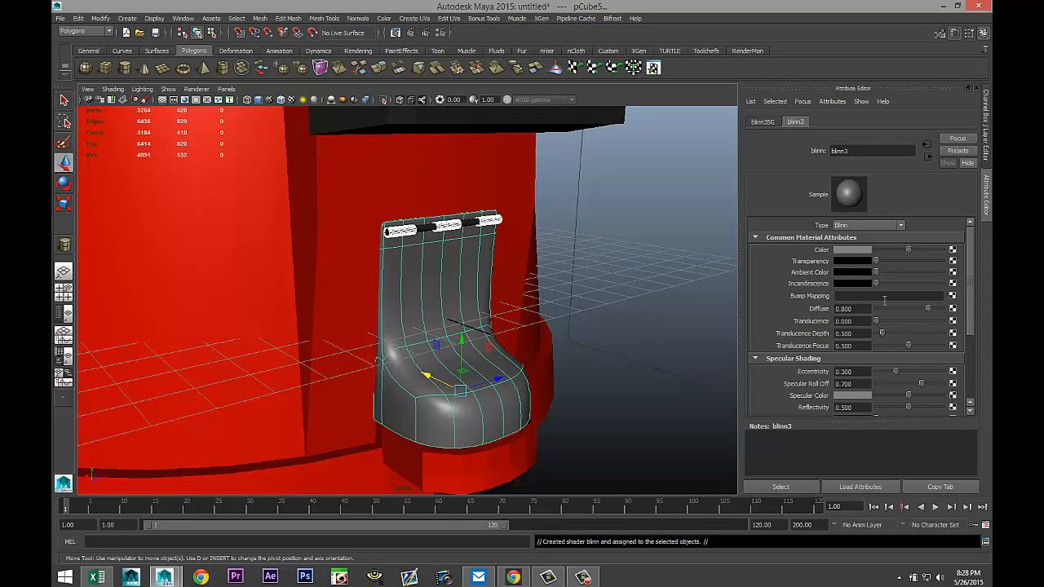
scroll(881, 299, down, 3)
scroll(879, 297, up, 3)
drag(888, 264, 929, 267)
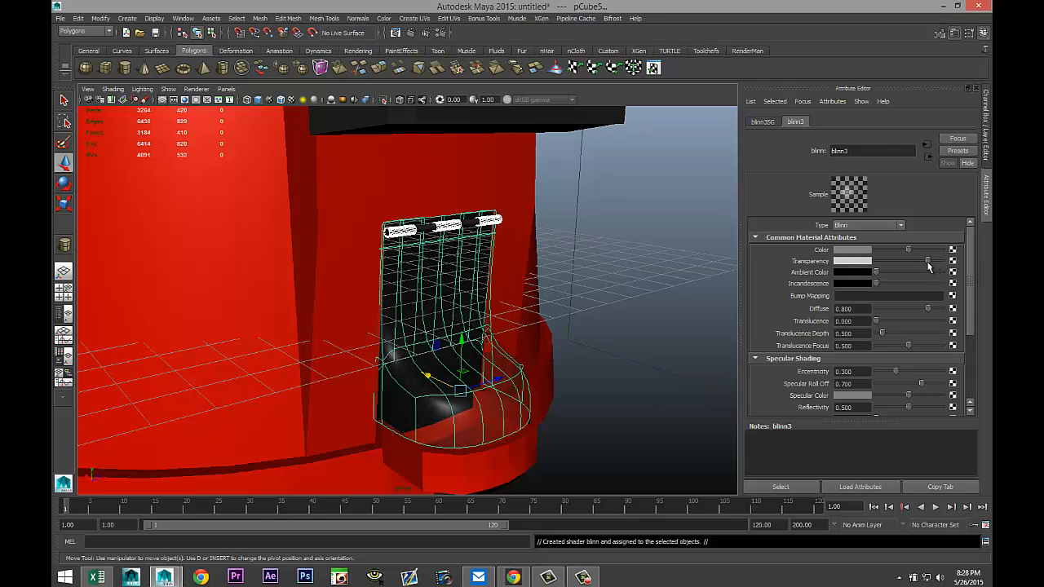
click(851, 249)
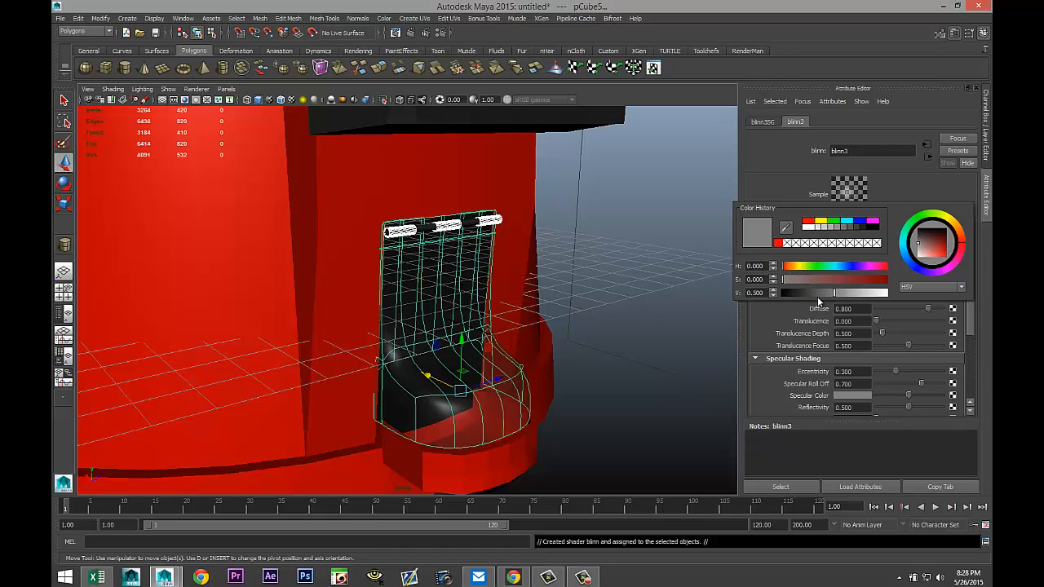
drag(835, 293, 881, 282)
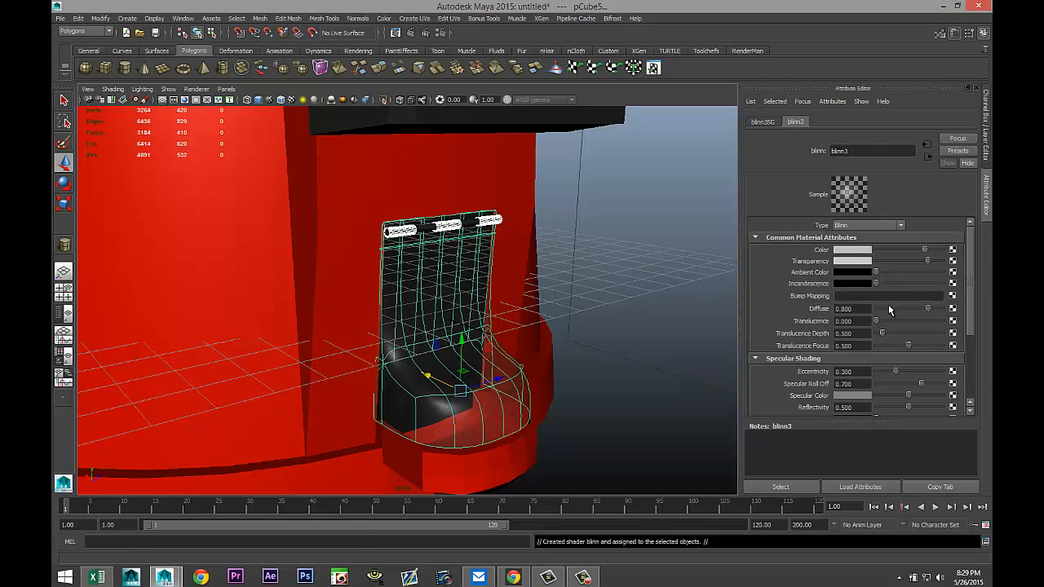
Set the Blinn's reflectivity to 0.75.
scroll(887, 306, down, 2)
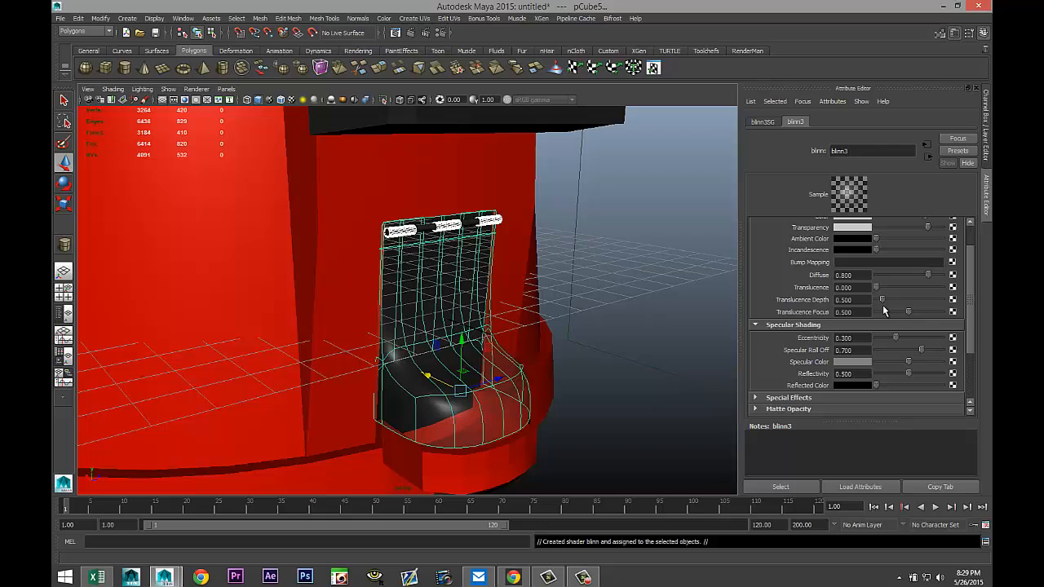
click(870, 373)
text(0.75)
key(Return)
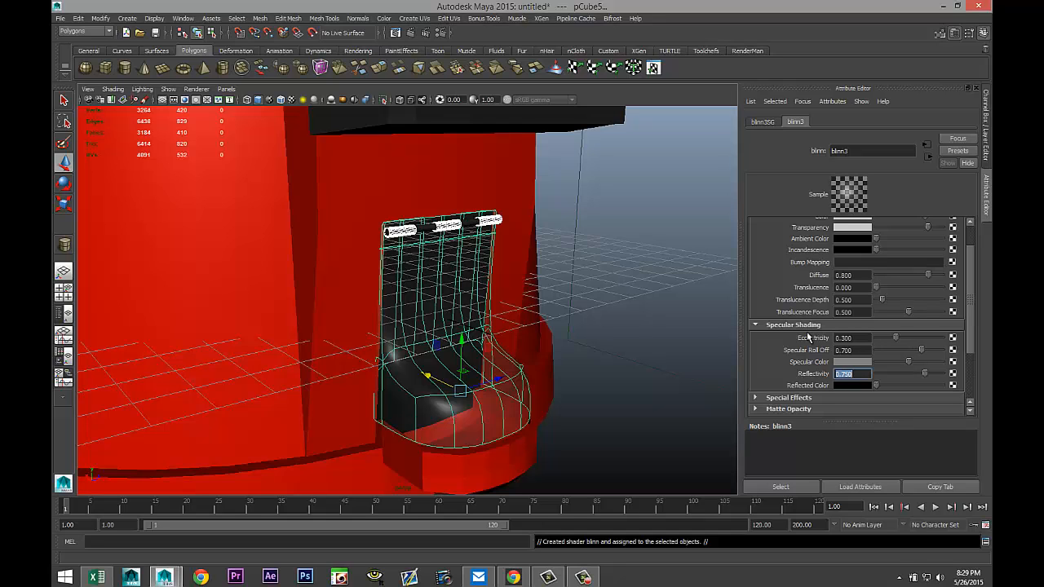
Orbit around the machine and select the lid, knob and rod to check their assigned materials.
scroll(570, 310, down, 5)
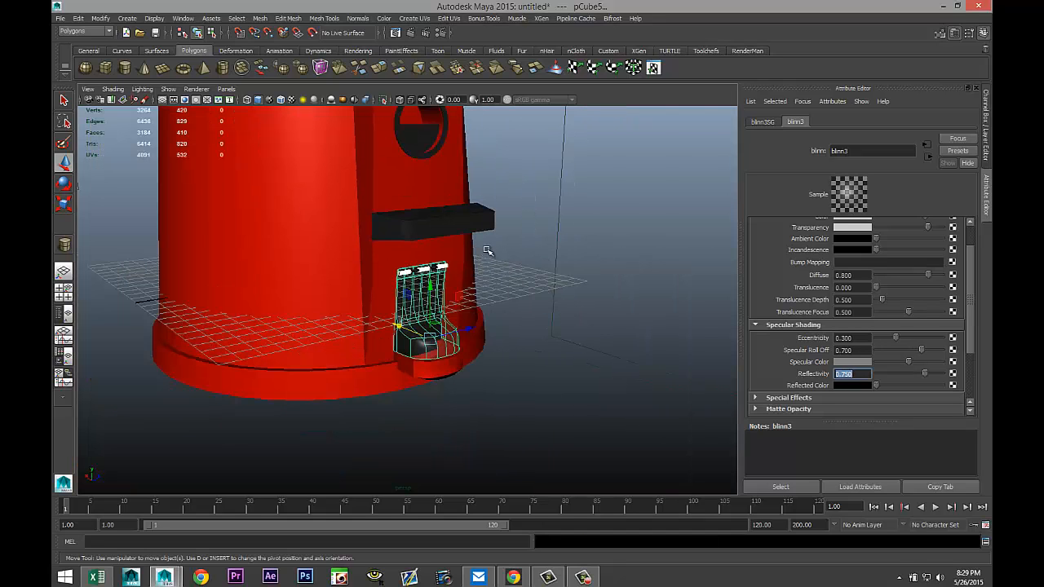
alt+drag(489, 249, 557, 346)
scroll(556, 346, down, 5)
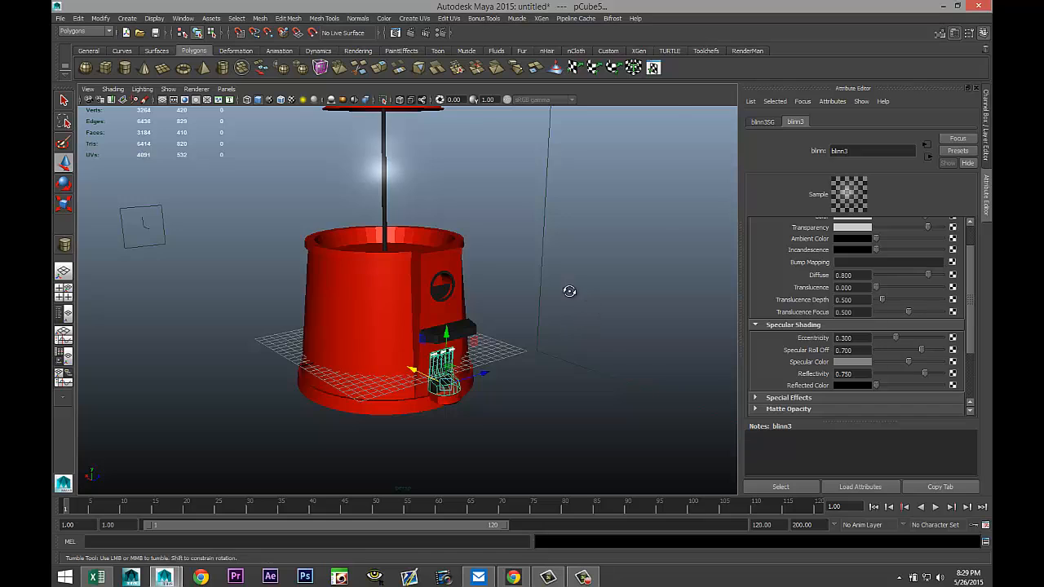
alt+drag(566, 289, 548, 310)
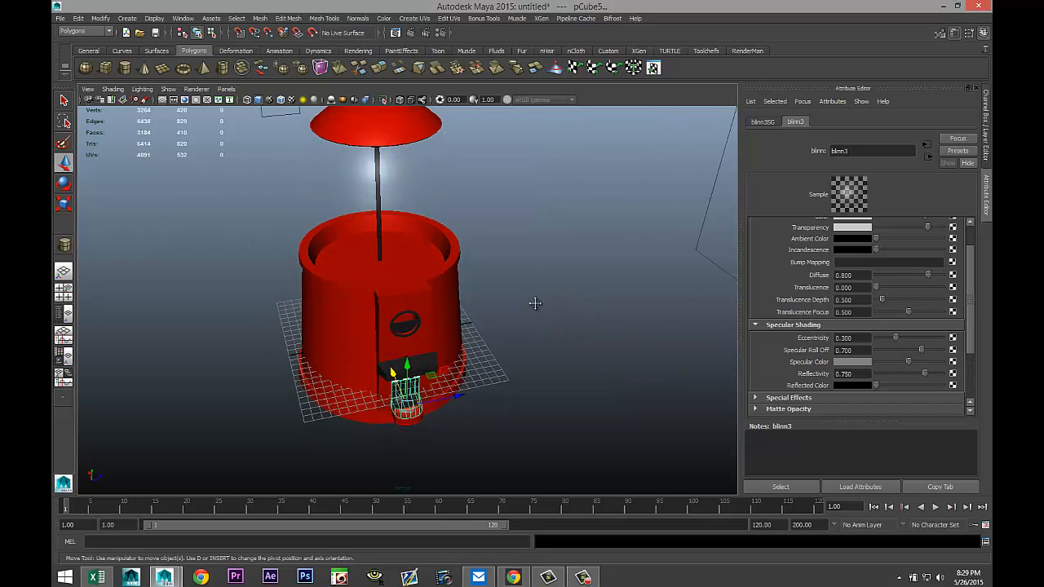
alt+middle_drag(537, 303, 570, 390)
scroll(571, 384, up, 2)
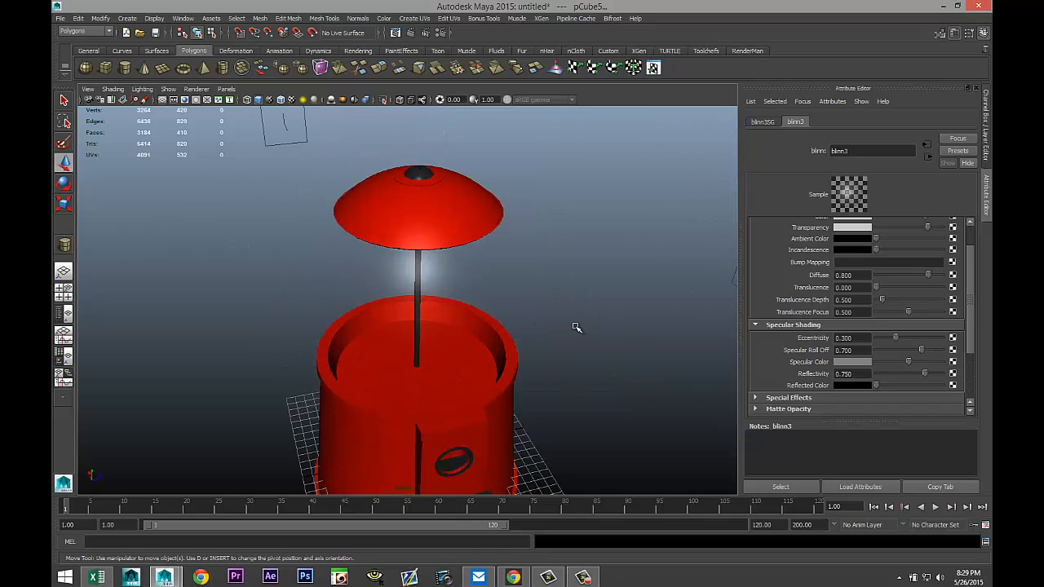
scroll(576, 330, up, 2)
click(454, 269)
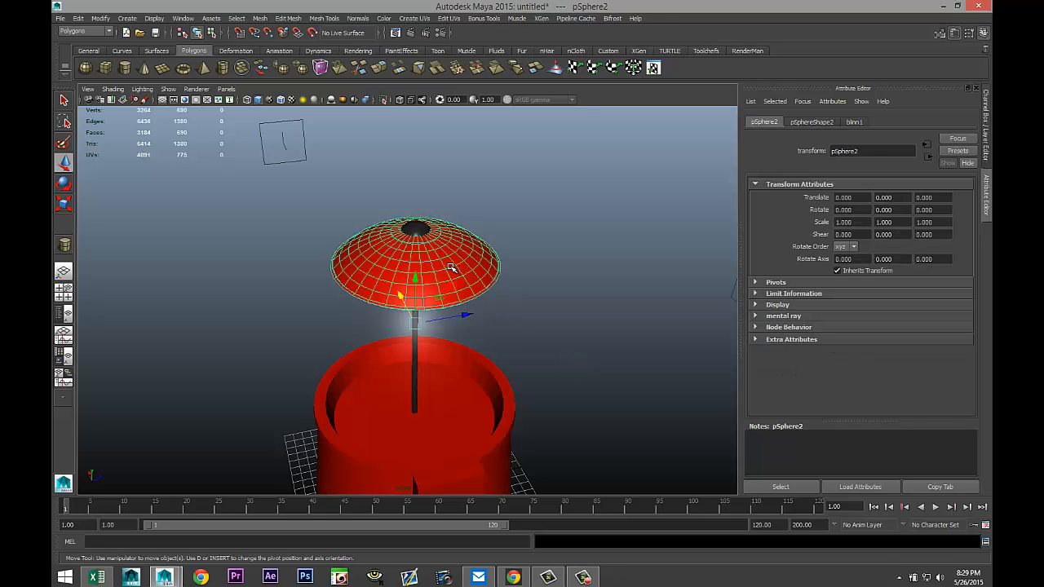
scroll(428, 236, up, 2)
click(419, 204)
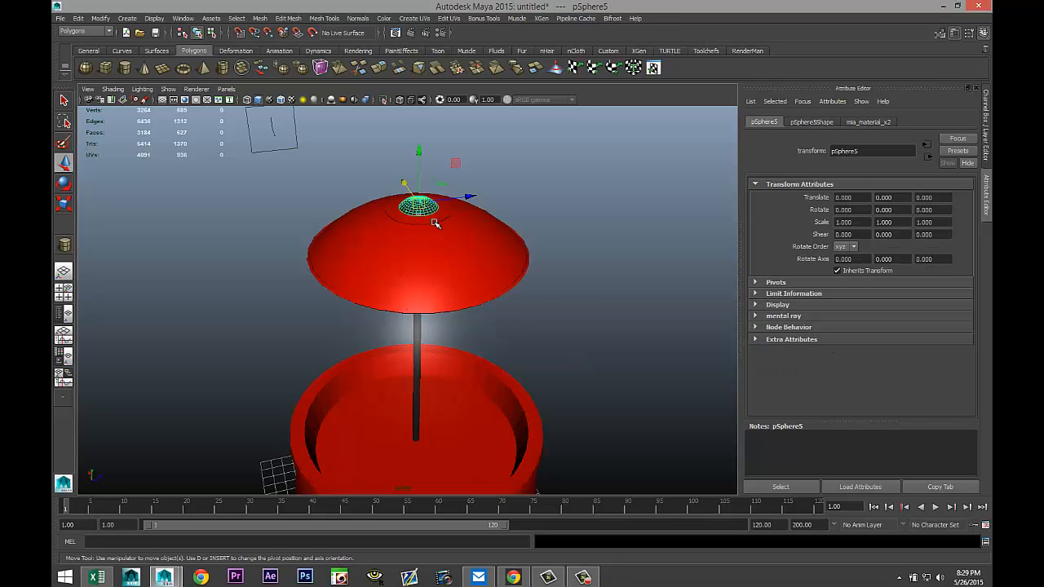
alt+drag(566, 316, 534, 256)
click(471, 163)
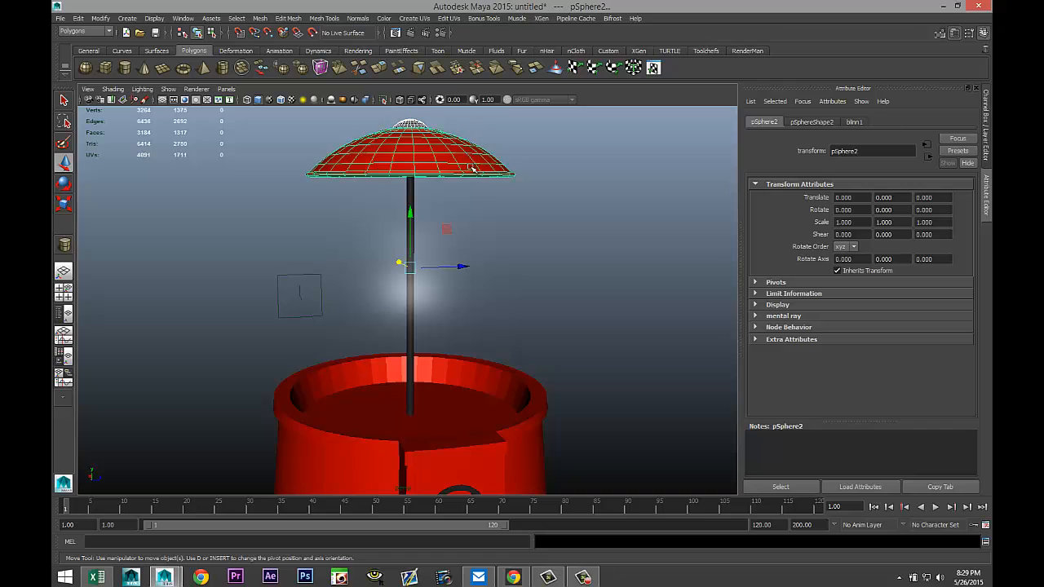
drag(163, 239, 618, 272)
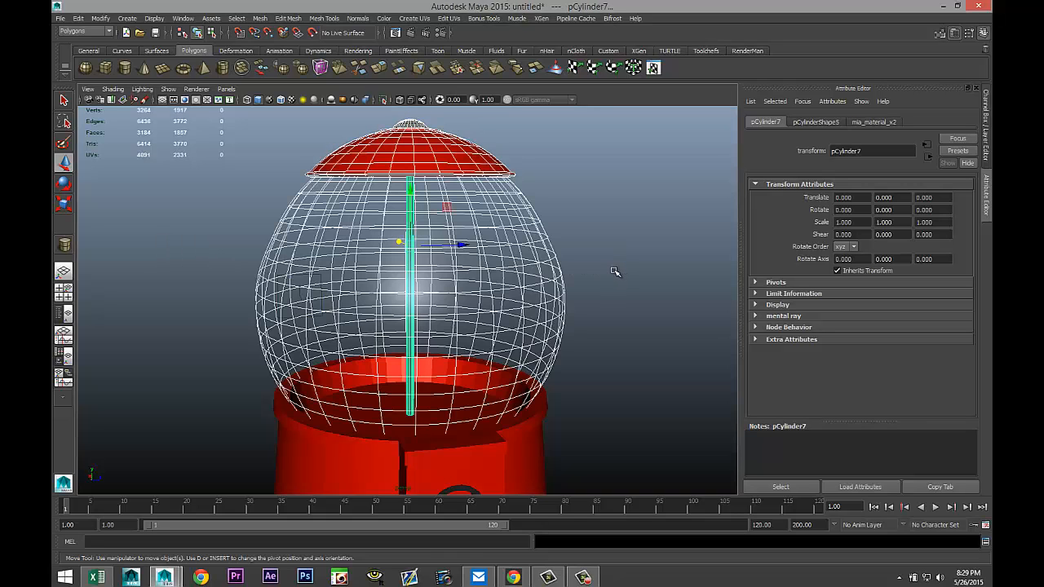
shift+click(556, 284)
scroll(557, 284, down, 4)
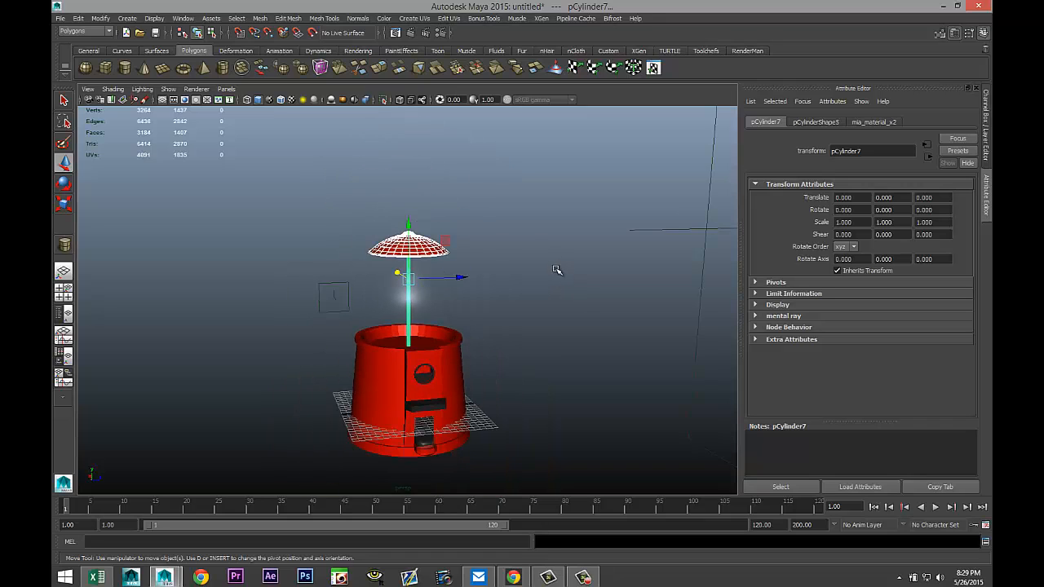
Move the lid straight up out of the way, to a Y translation of about 75.8.
drag(410, 224, 431, 83)
scroll(445, 166, down, 6)
drag(410, 178, 449, 40)
scroll(491, 302, up, 4)
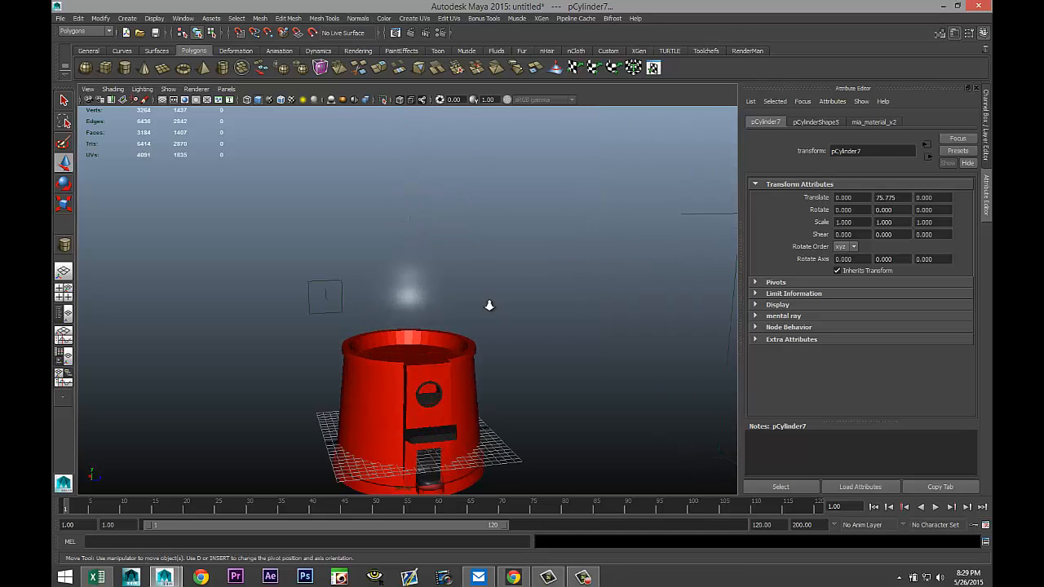
scroll(489, 305, down, 3)
Select the globe and the machine body parts and combine them into a single mesh.
drag(318, 234, 545, 508)
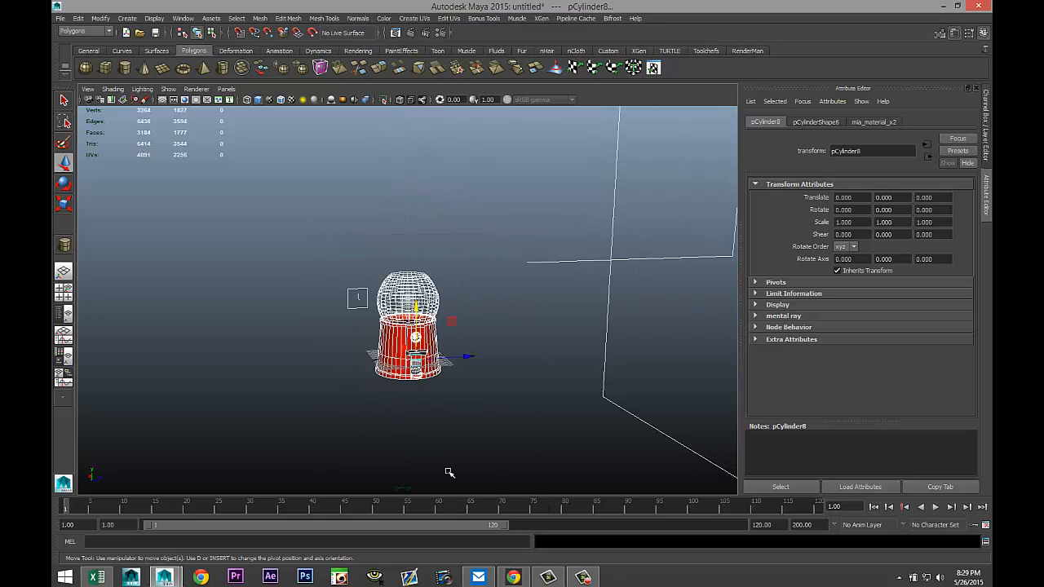
scroll(449, 472, up, 3)
click(259, 18)
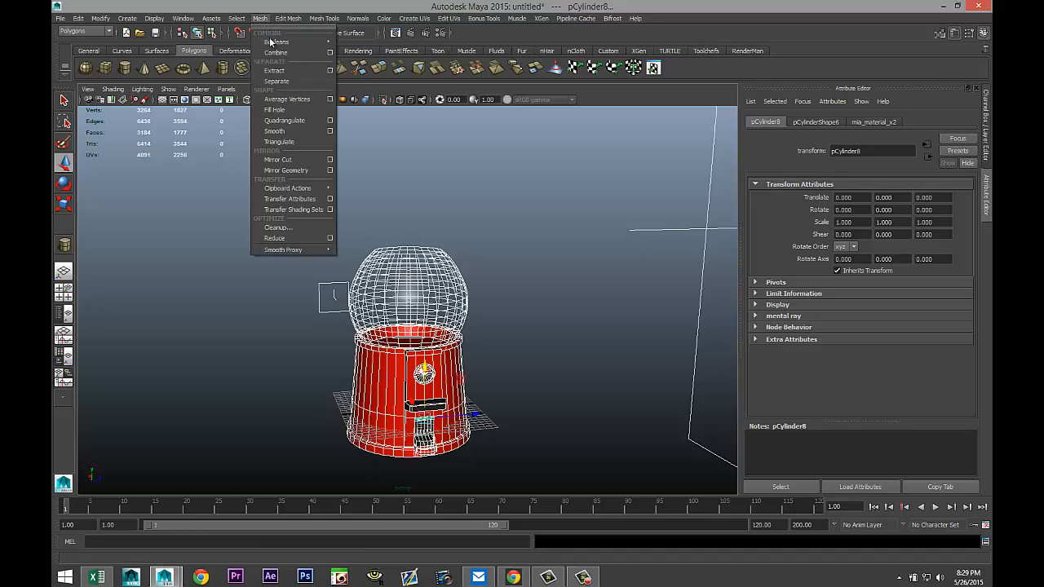
click(276, 52)
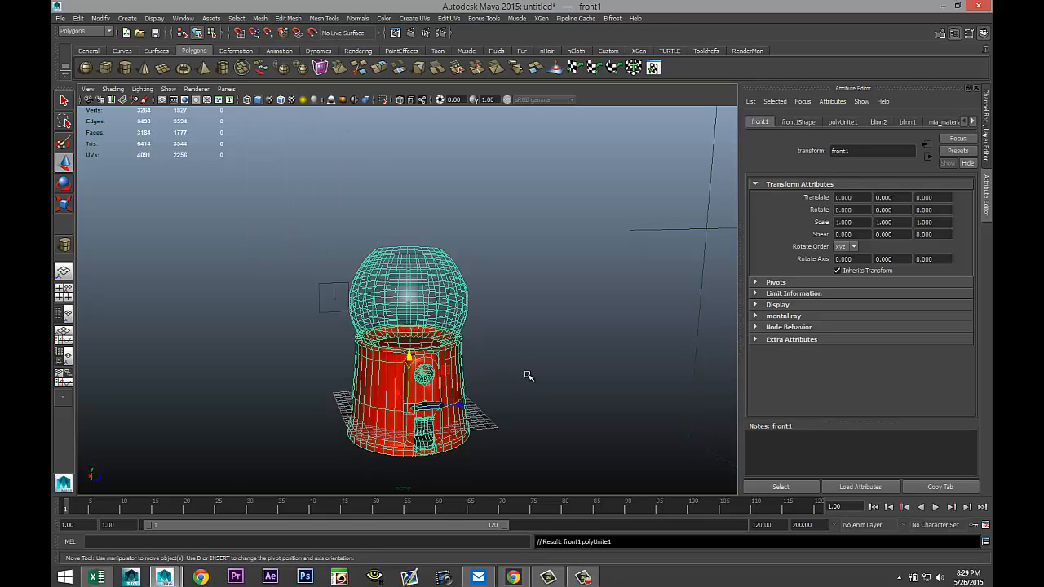
Create a small polygon sphere on the grid beside the machine.
alt+middle_drag(524, 437, 499, 381)
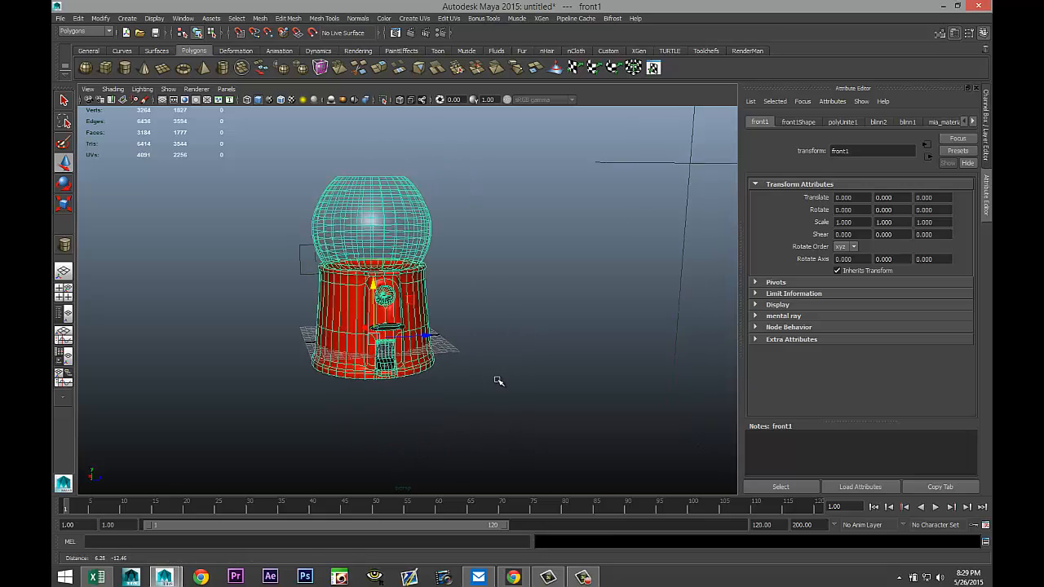
scroll(487, 381, up, 5)
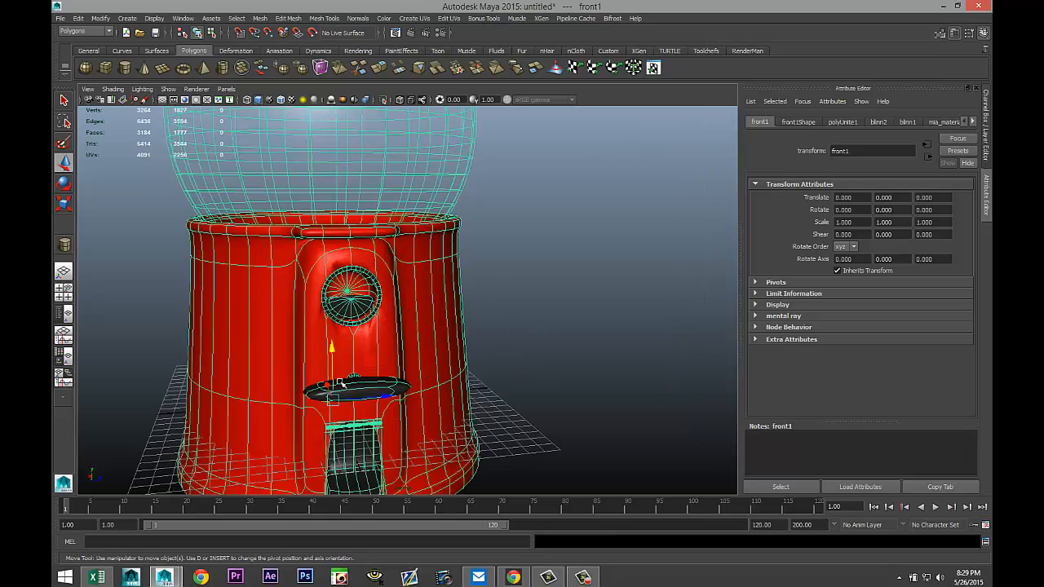
scroll(521, 341, down, 5)
alt+drag(543, 268, 561, 320)
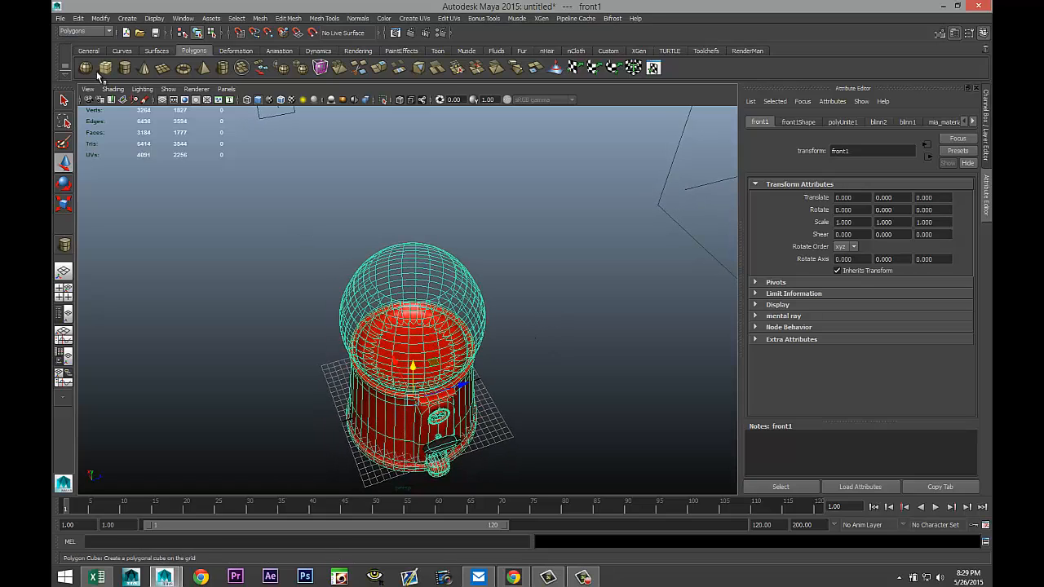
click(84, 68)
click(573, 424)
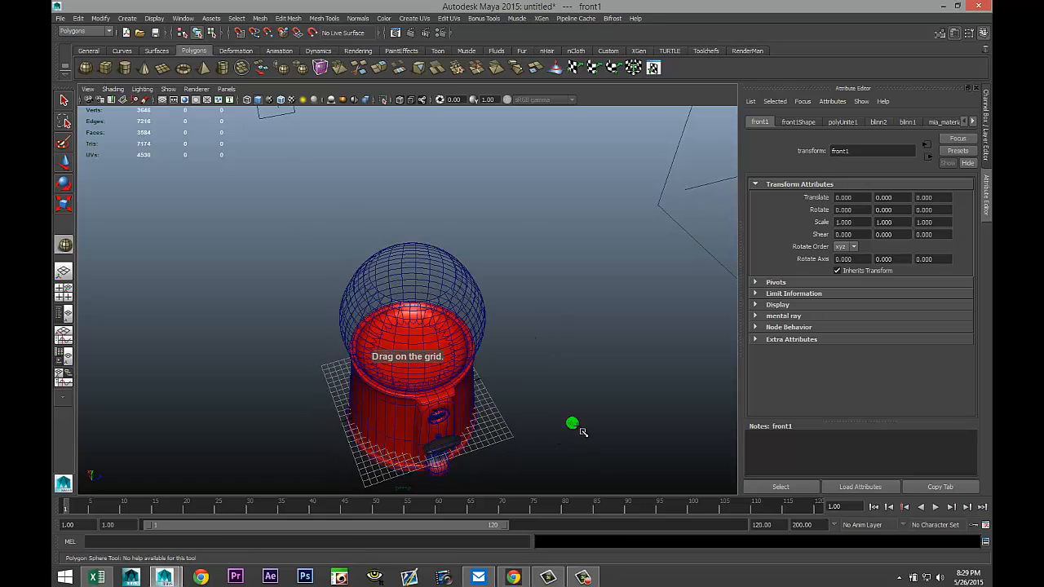
drag(581, 429, 624, 415)
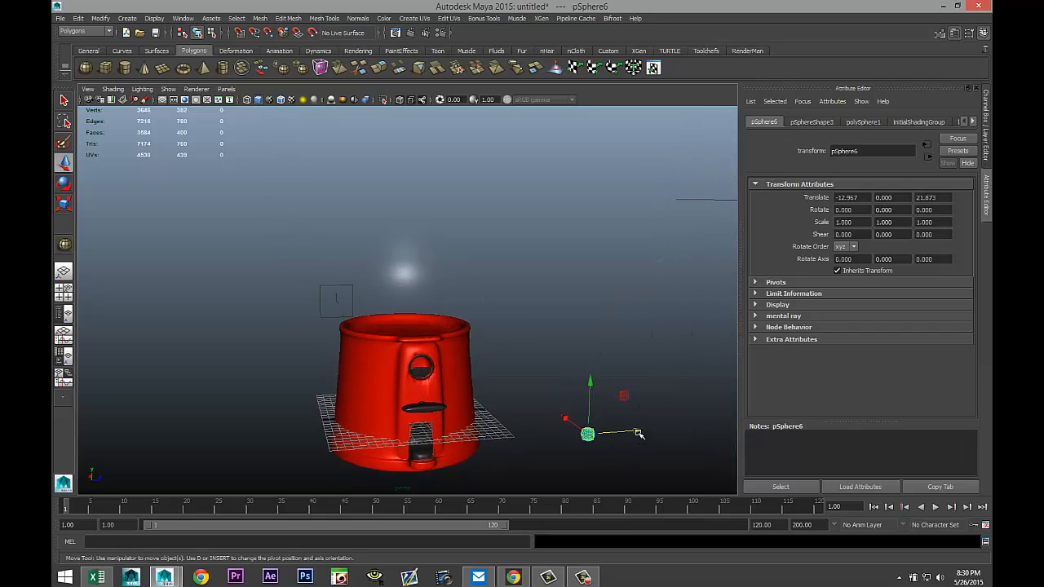
Move the sphere in the top view so it sits centered over the machine's vertical axis.
drag(636, 431, 476, 441)
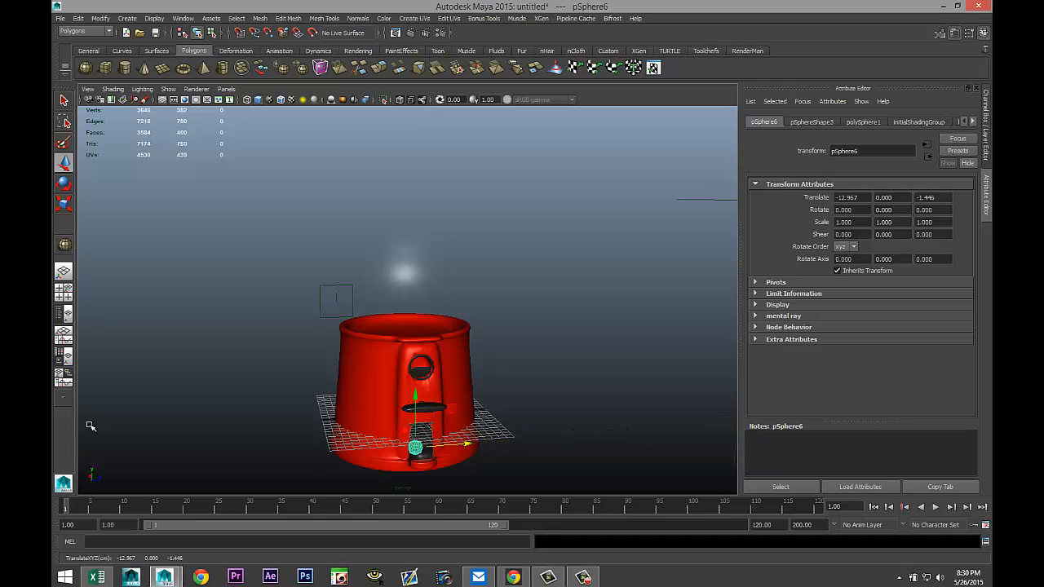
click(64, 291)
key(space)
scroll(318, 252, down, 5)
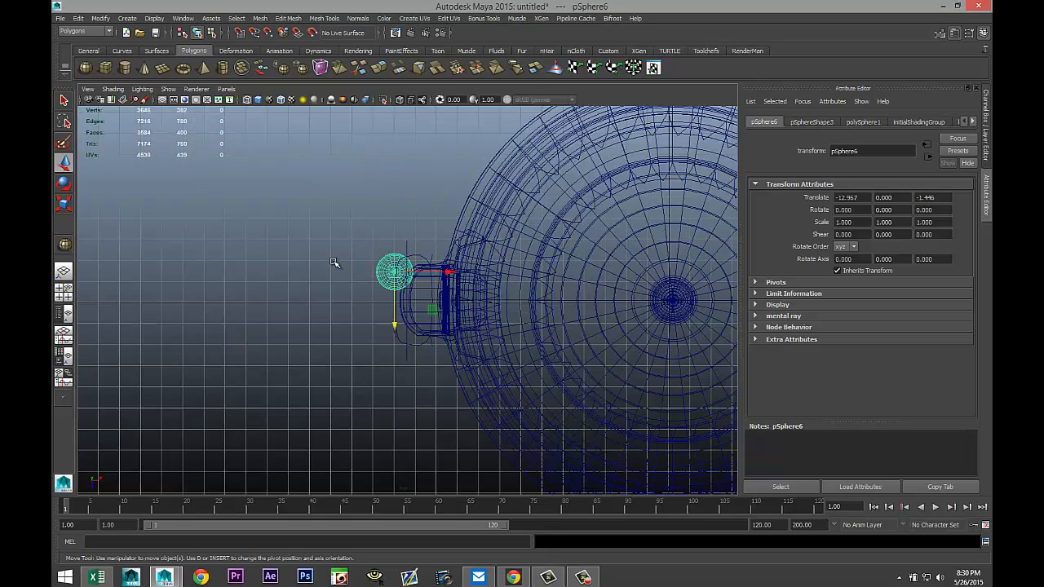
drag(454, 285, 626, 285)
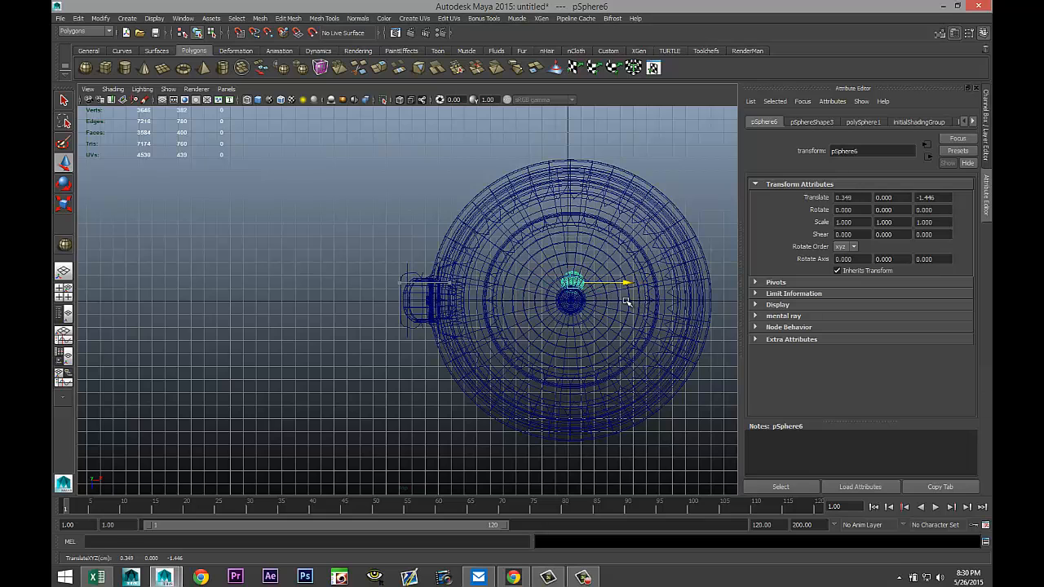
click(63, 291)
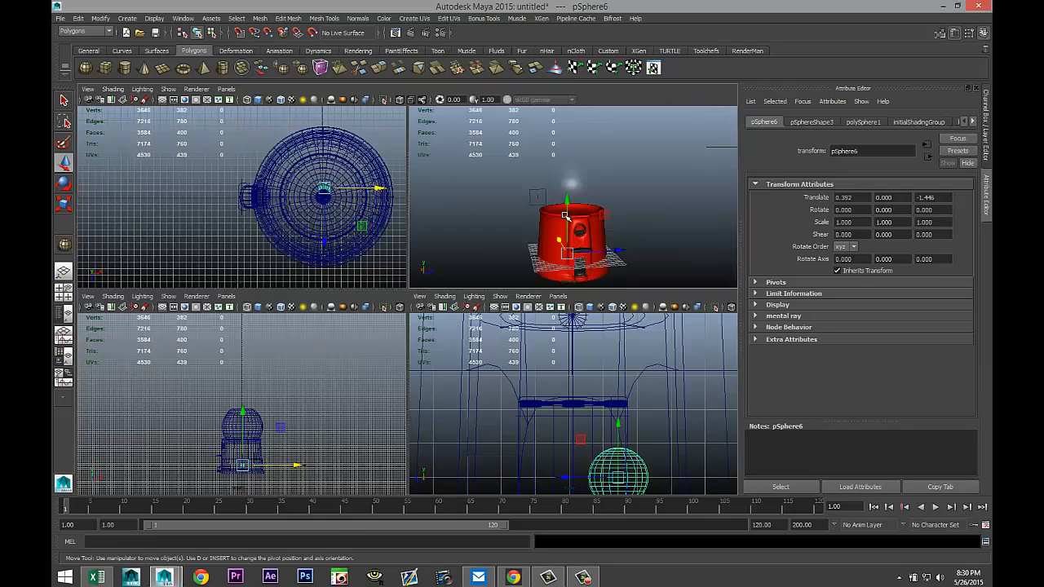
Raise the sphere above the machine to a Y translation of about 36.
key(space)
drag(397, 362, 418, 107)
alt+drag(514, 240, 524, 292)
alt+drag(440, 345, 508, 365)
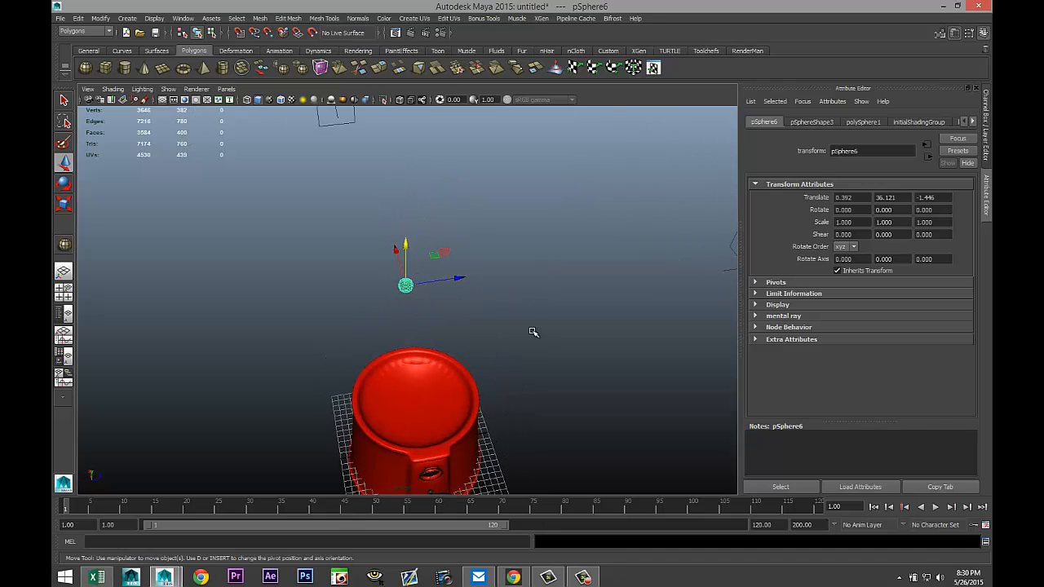
Duplicate the sphere slightly upward and repeat the offset duplicate to build a vertical column of 15 spheres.
key(ctrl+d)
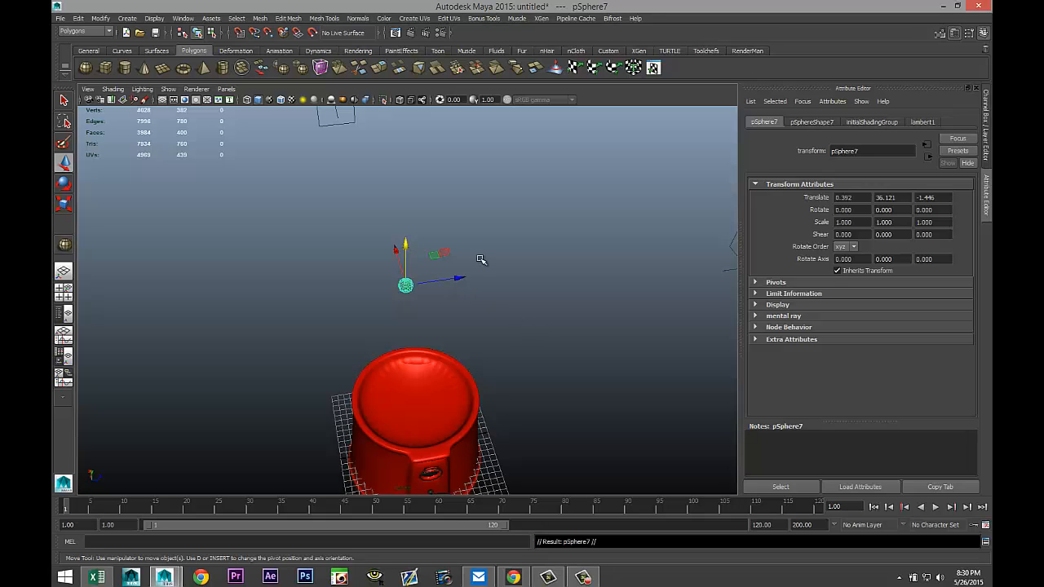
drag(406, 247, 412, 226)
alt+drag(608, 361, 609, 467)
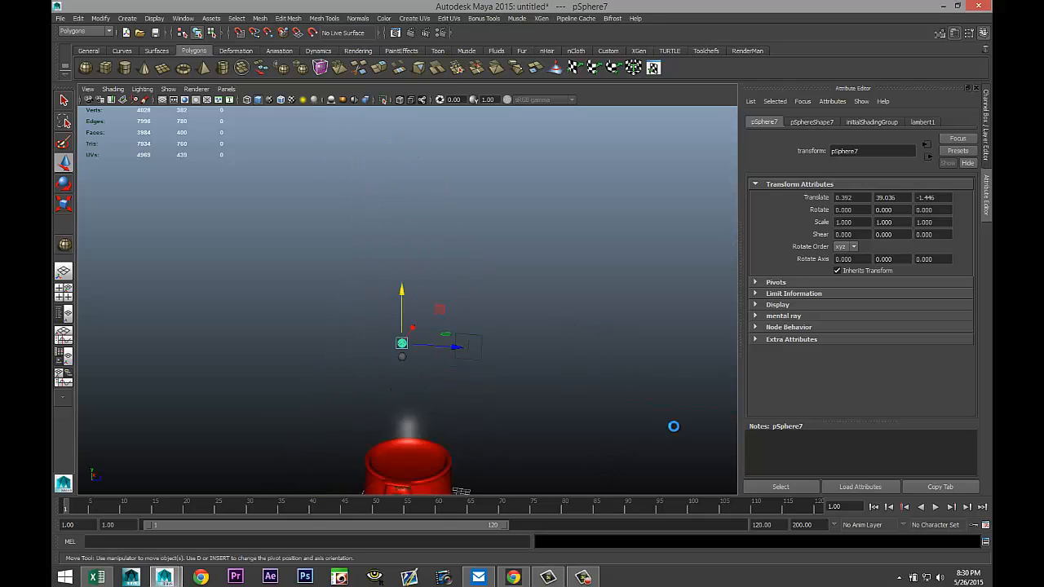
key(shift+d)
key(shift+d)
key(shift+d)
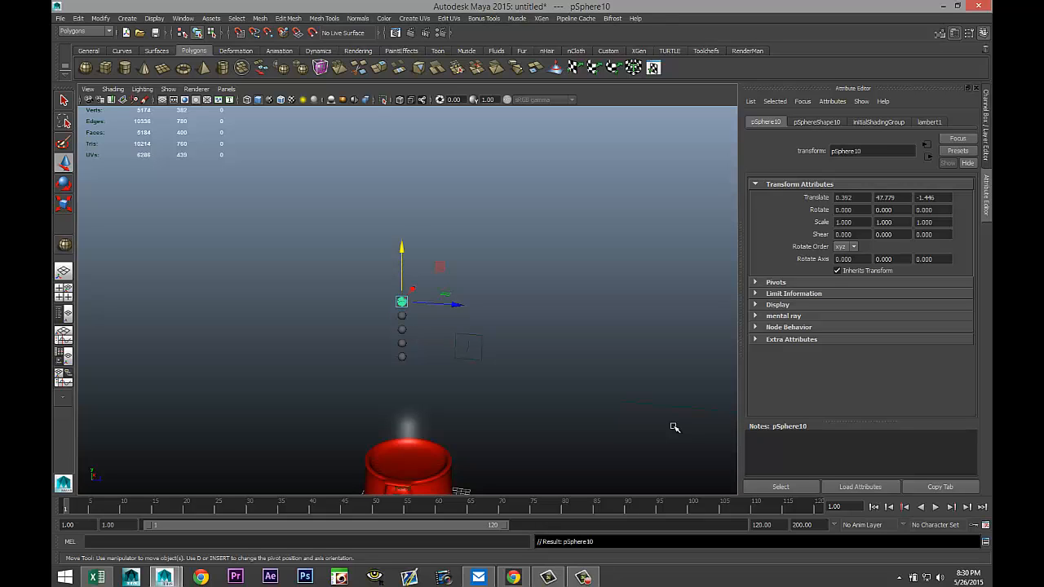
key(shift+d)
key(shift+d)
key(shift+d)
key(shift+d)
key(shift+d)
key(shift+d)
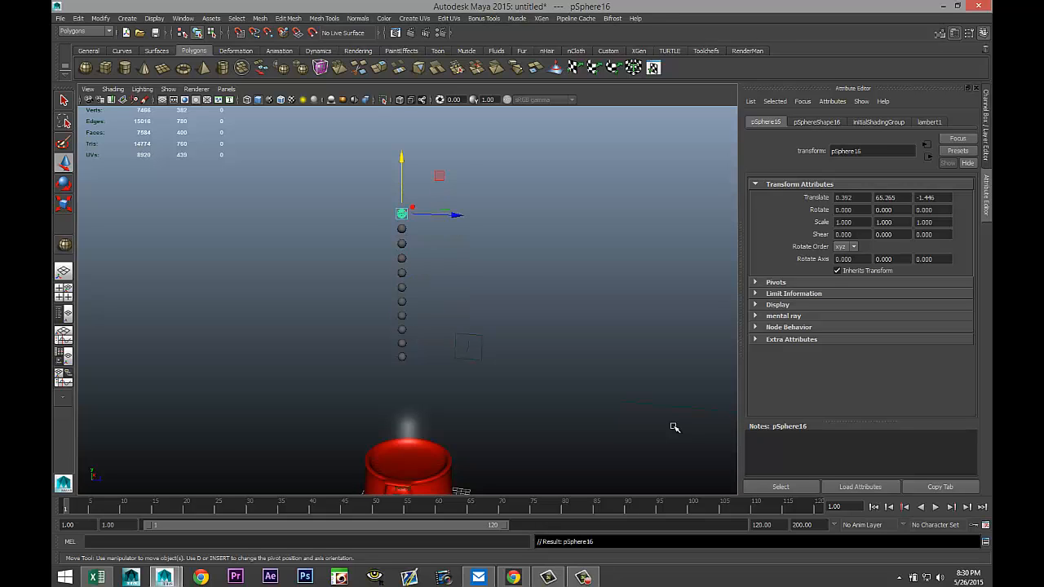
key(shift+d)
key(shift+d)
key(shift+d)
key(shift+d)
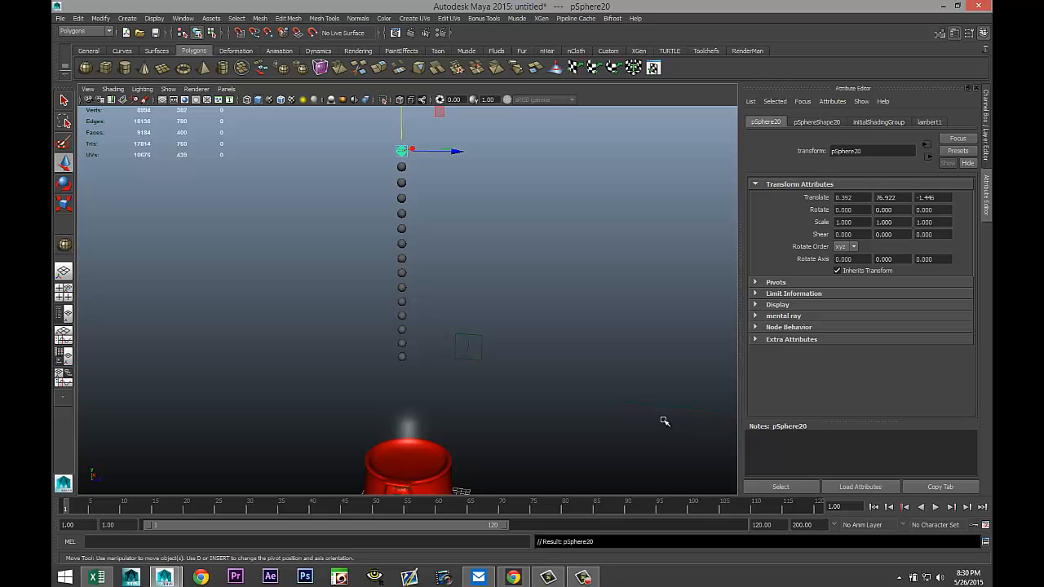
Select four spheres spaced along the column and assign them a new Blinn material colored yellow.
scroll(528, 359, up, 2)
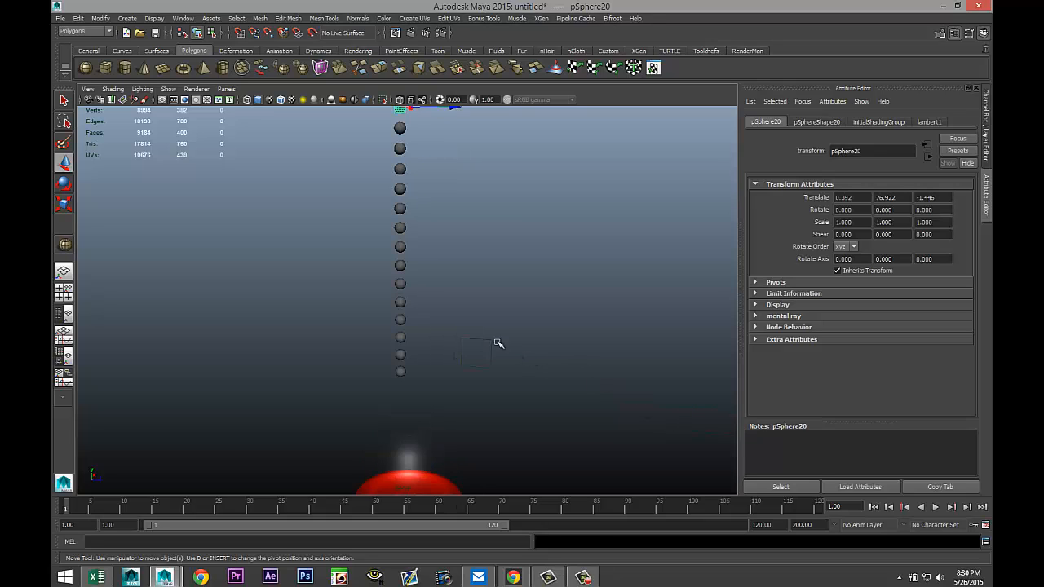
alt+drag(497, 341, 505, 343)
alt+middle_drag(499, 348, 498, 369)
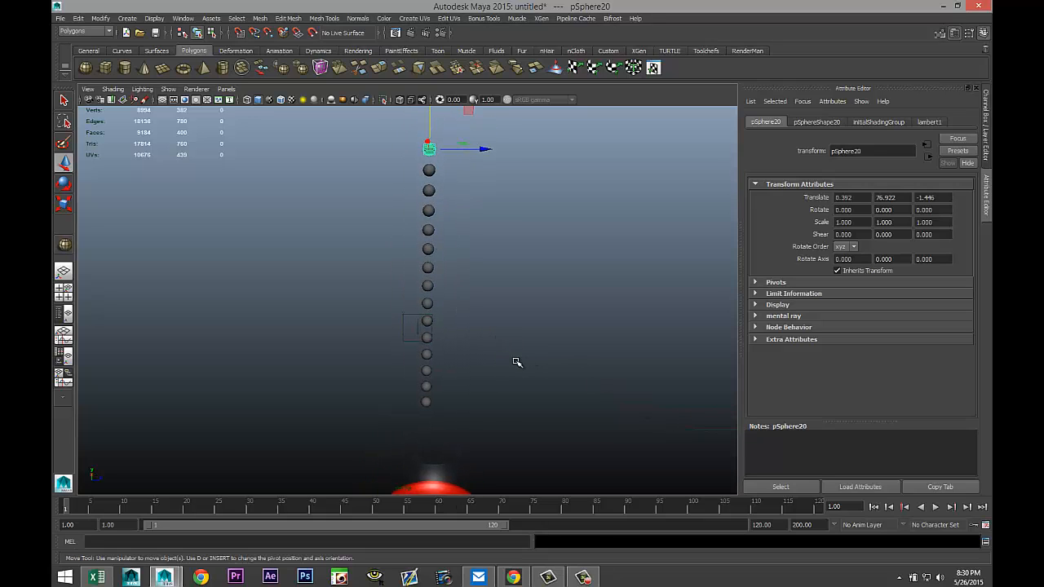
click(429, 212)
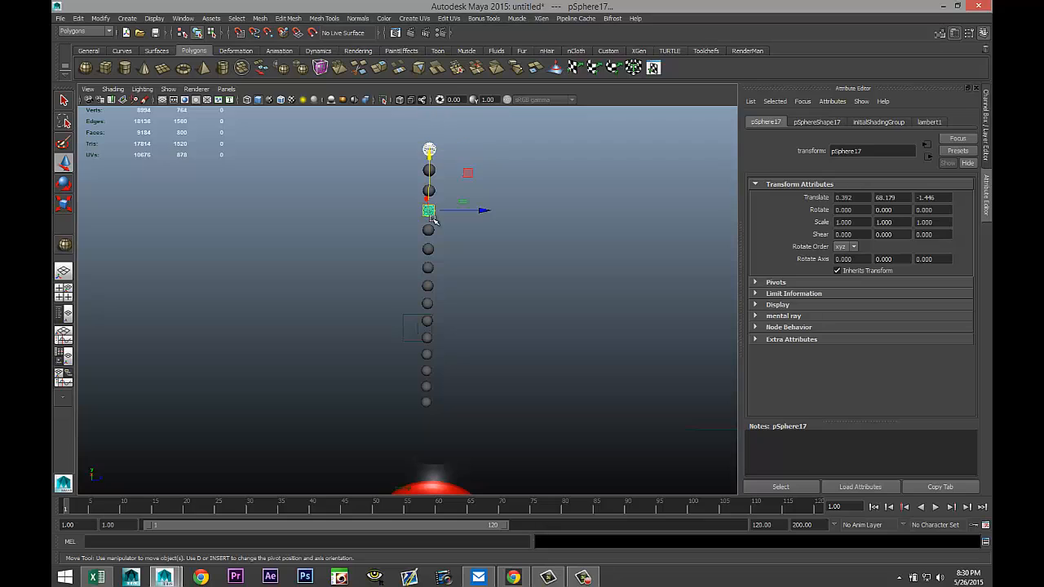
click(429, 286)
click(427, 357)
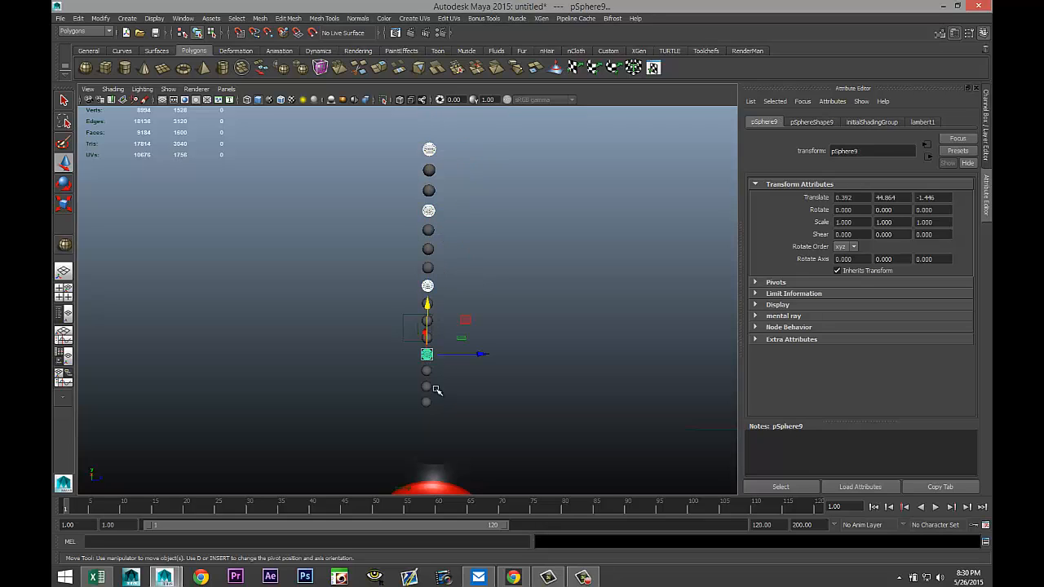
click(428, 403)
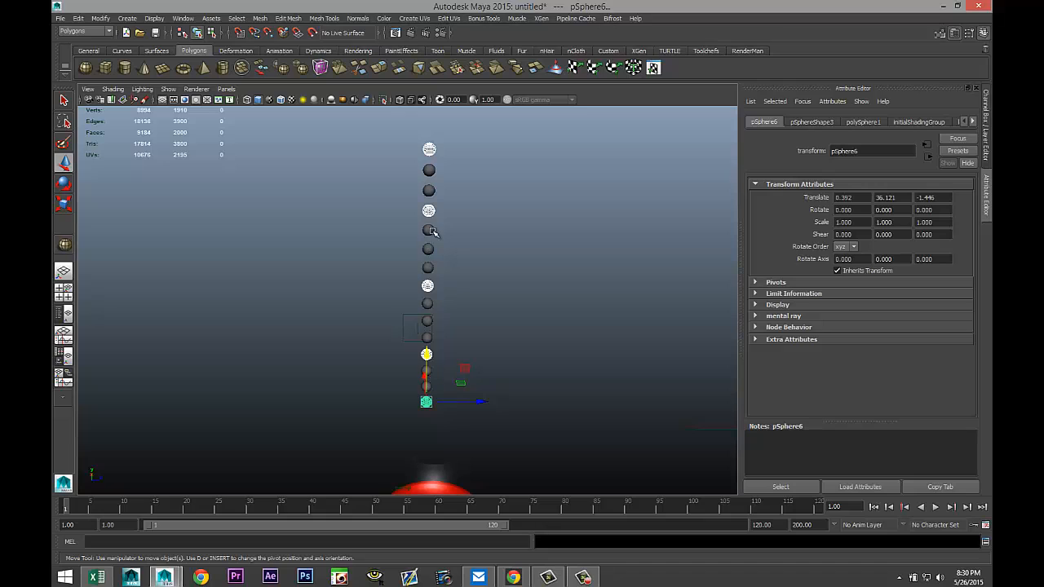
right_drag(429, 211, 452, 427)
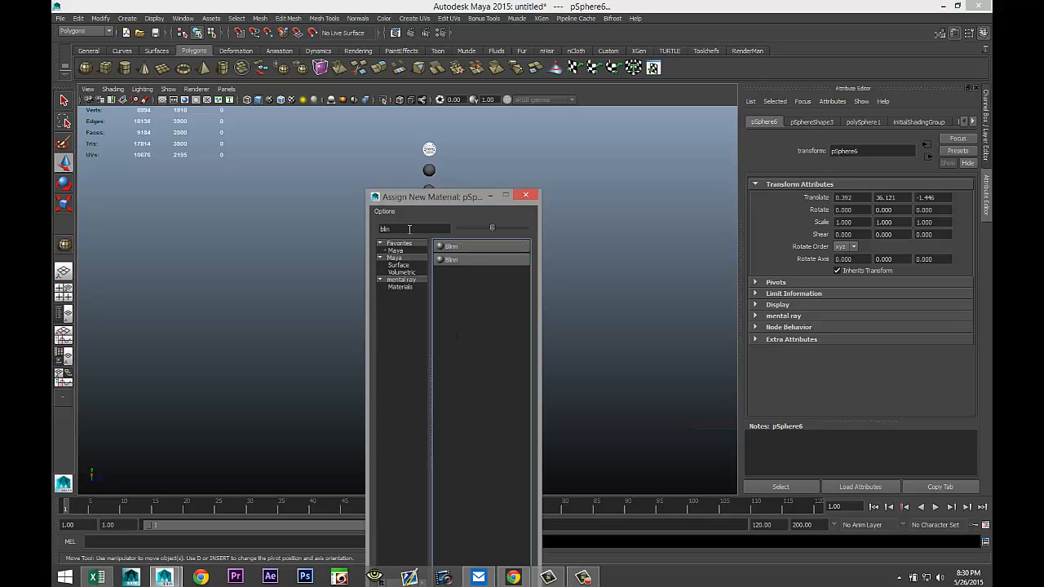
click(448, 247)
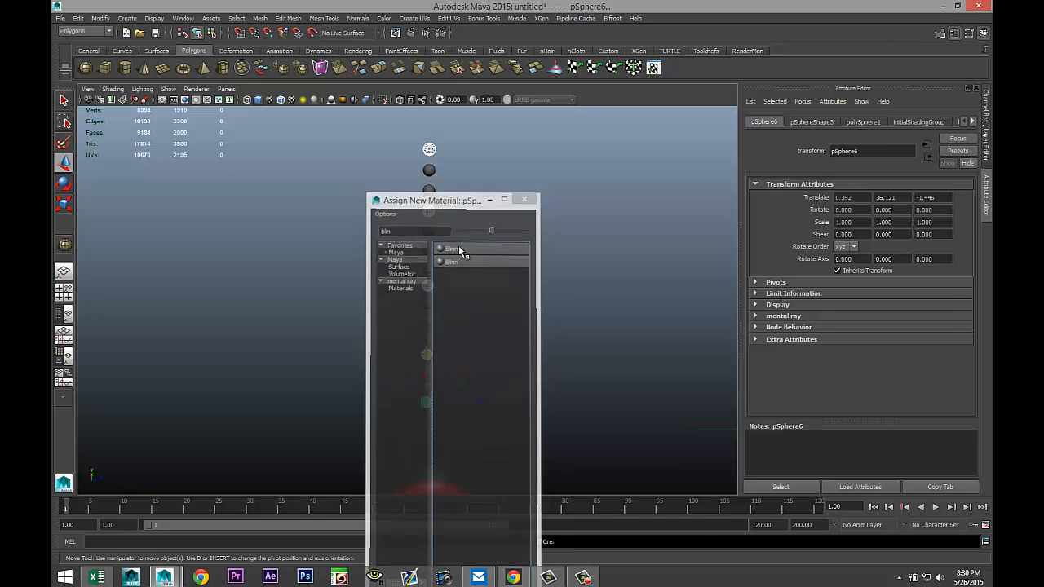
scroll(862, 259, up, 1)
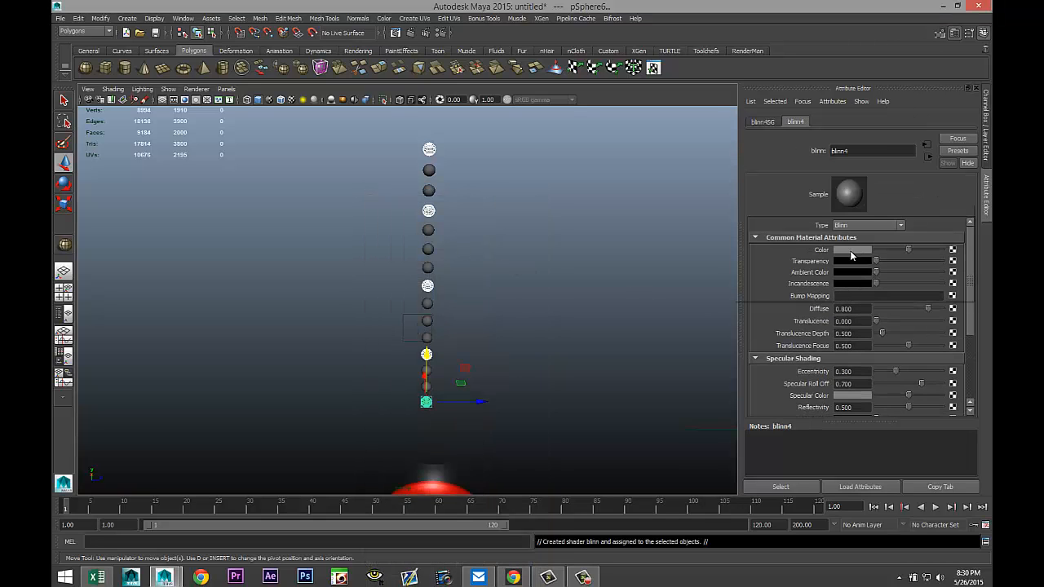
click(848, 251)
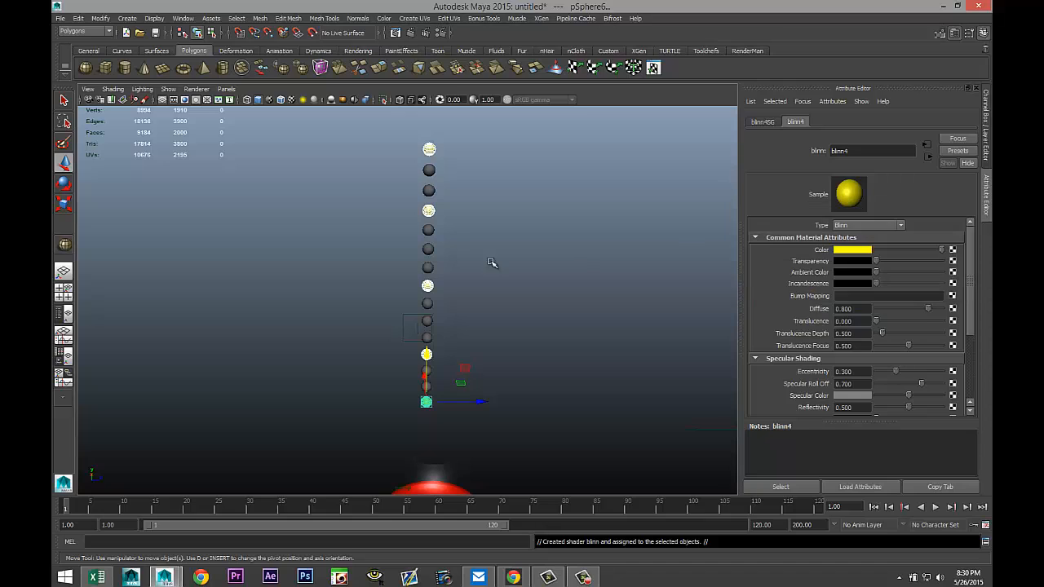
Select four other spheres in the column and assign them a new Blinn material.
click(430, 171)
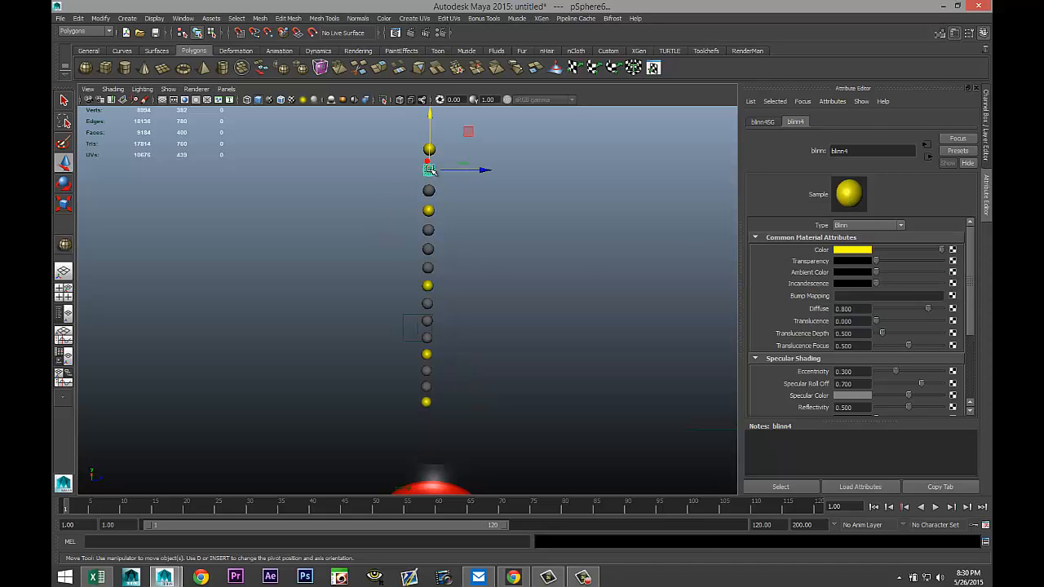
shift+click(426, 231)
shift+click(427, 304)
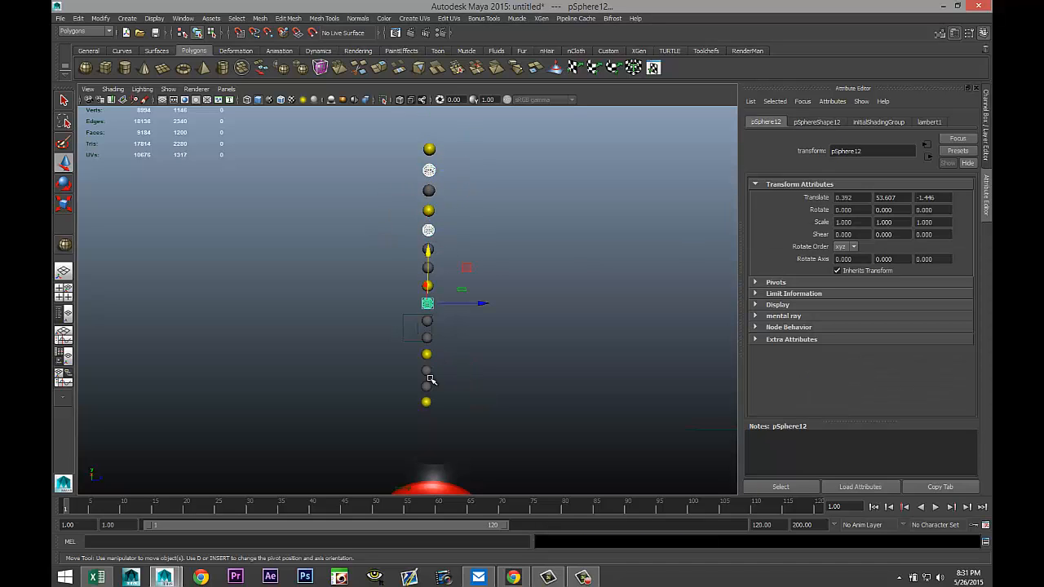
shift+click(427, 372)
right_drag(427, 372, 424, 539)
click(449, 252)
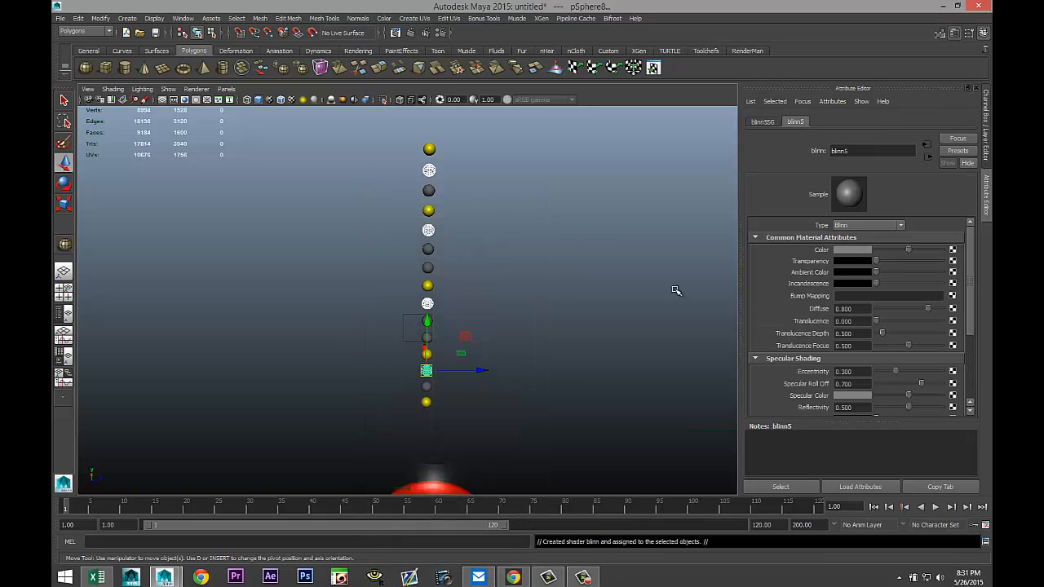
Set this Blinn's color to bright green and deselect everything.
click(849, 250)
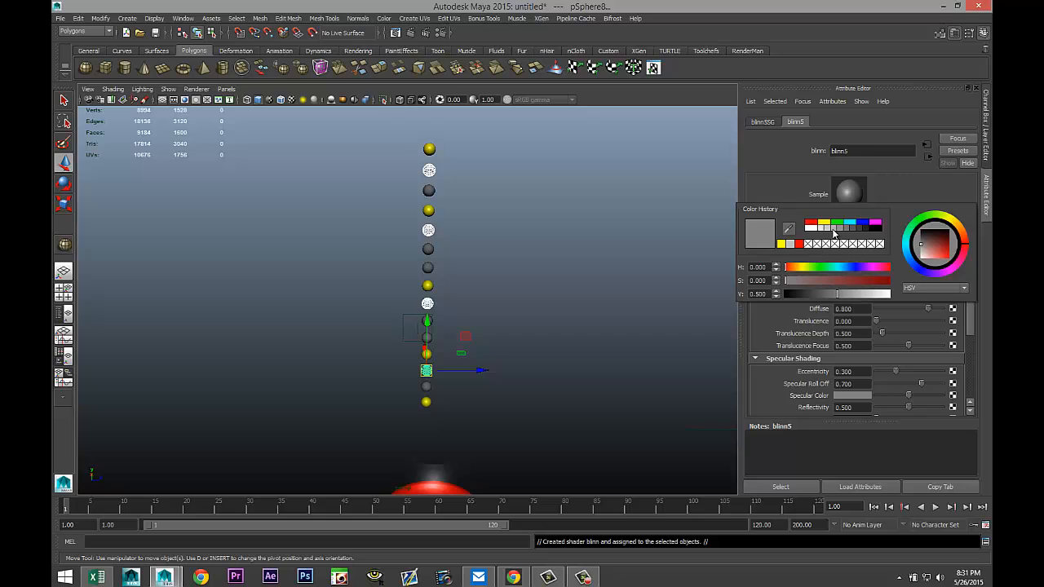
click(837, 222)
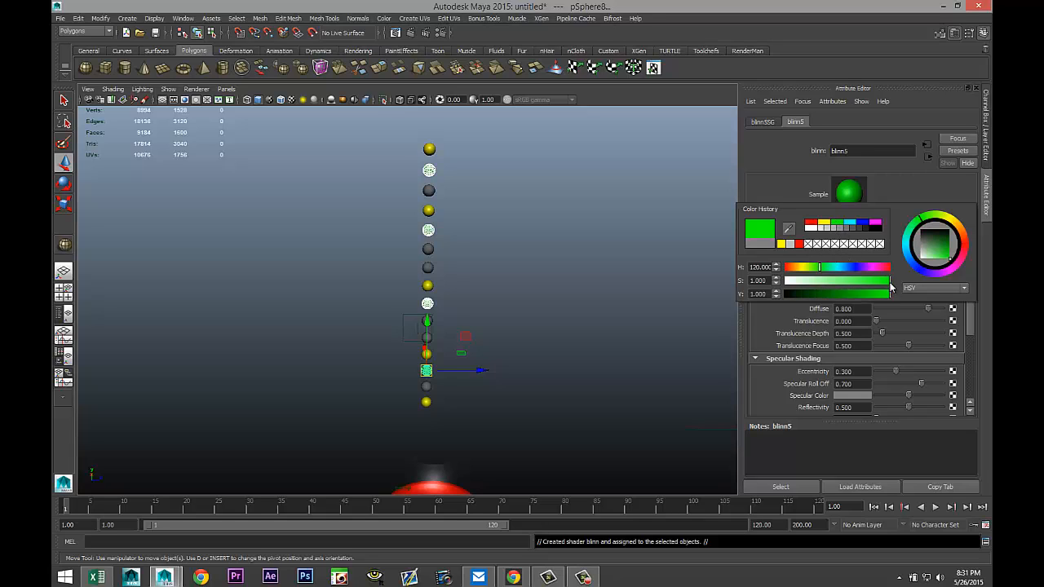
click(607, 276)
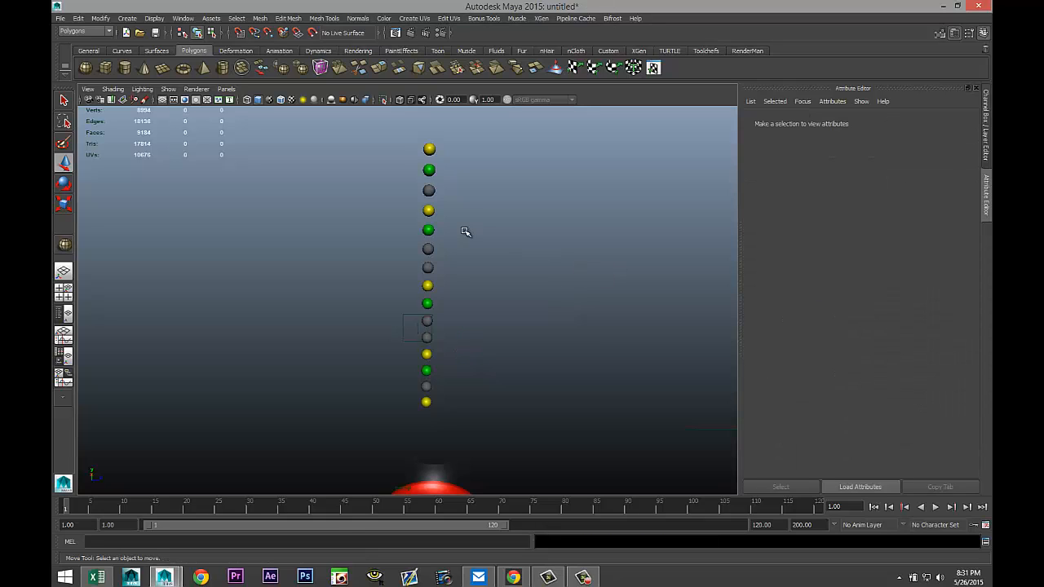
Select three grey spheres in the column and assign them a new Blinn material colored white.
click(429, 190)
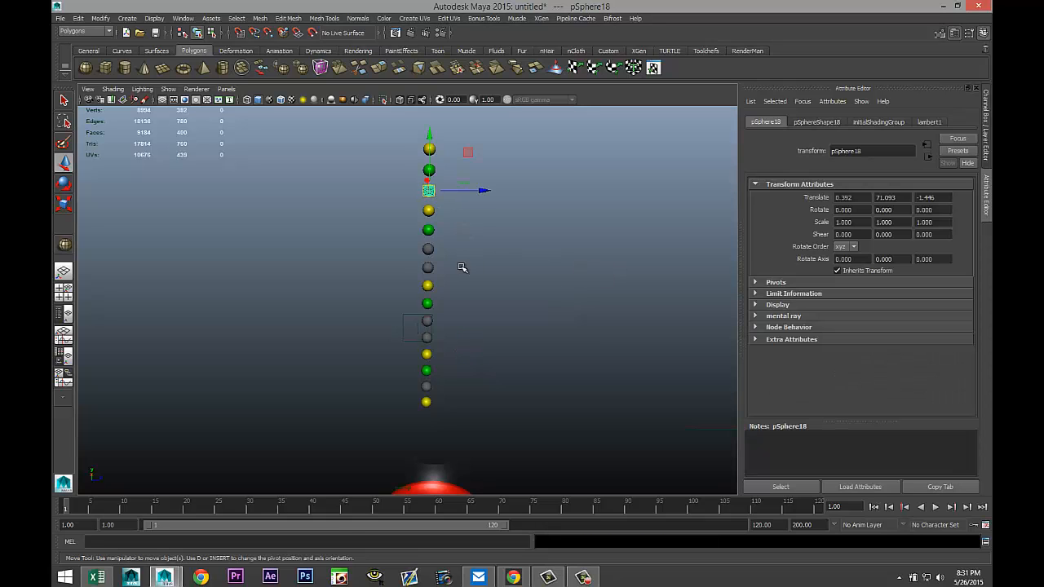
shift+click(427, 267)
shift+click(429, 338)
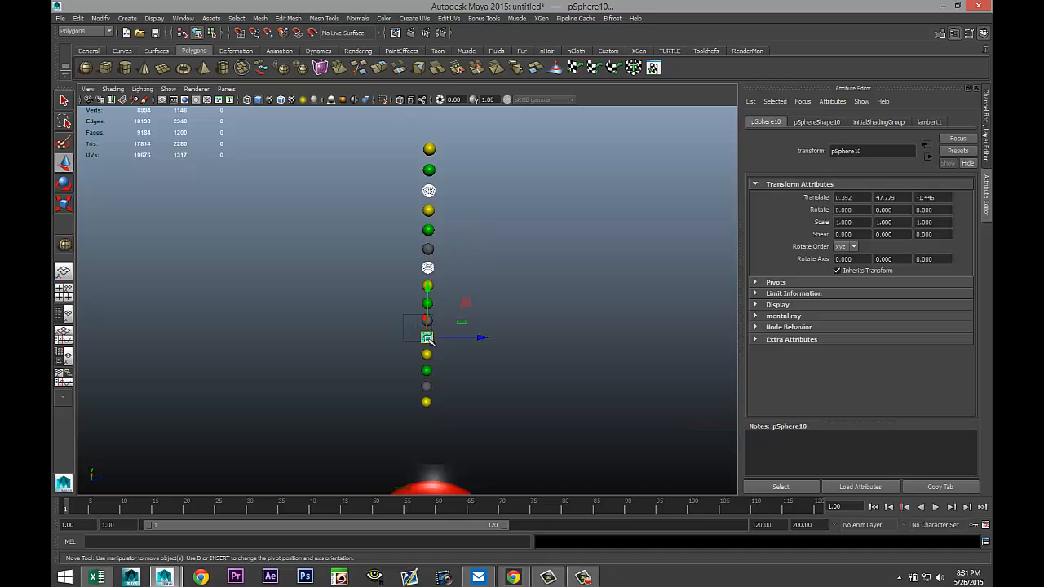
right_drag(429, 338, 430, 540)
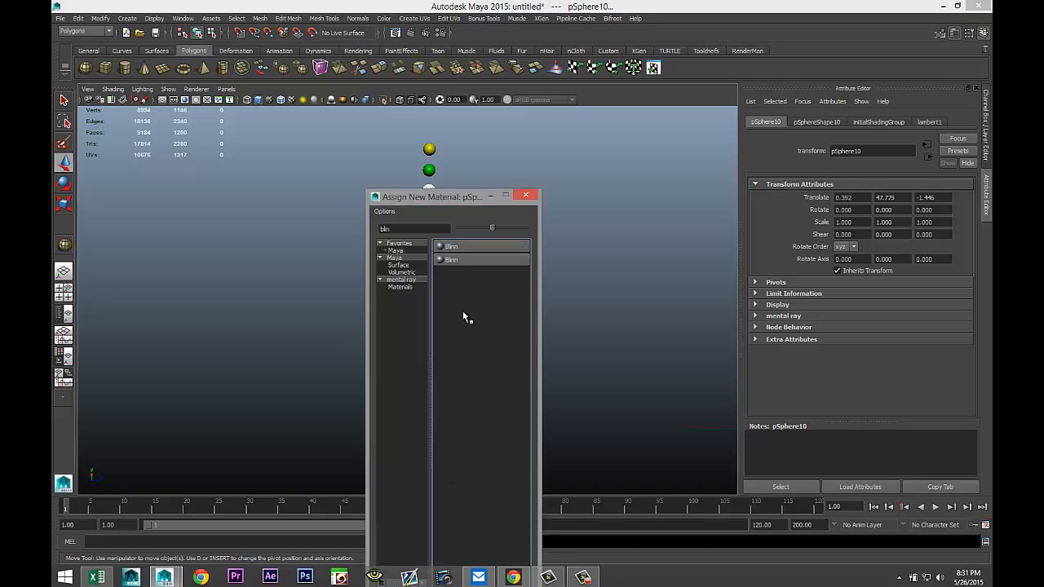
click(469, 244)
click(850, 251)
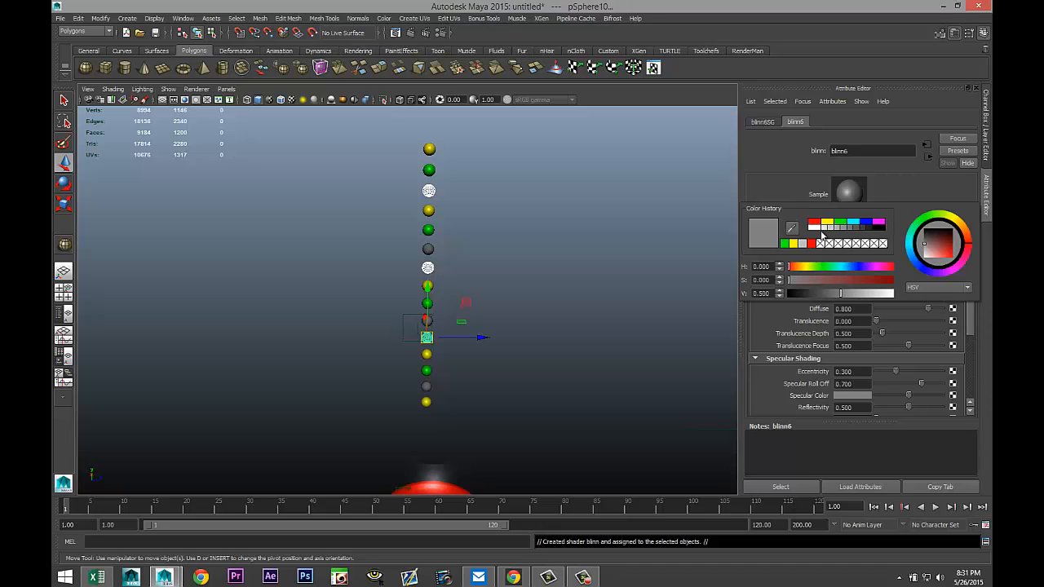
click(814, 229)
click(575, 257)
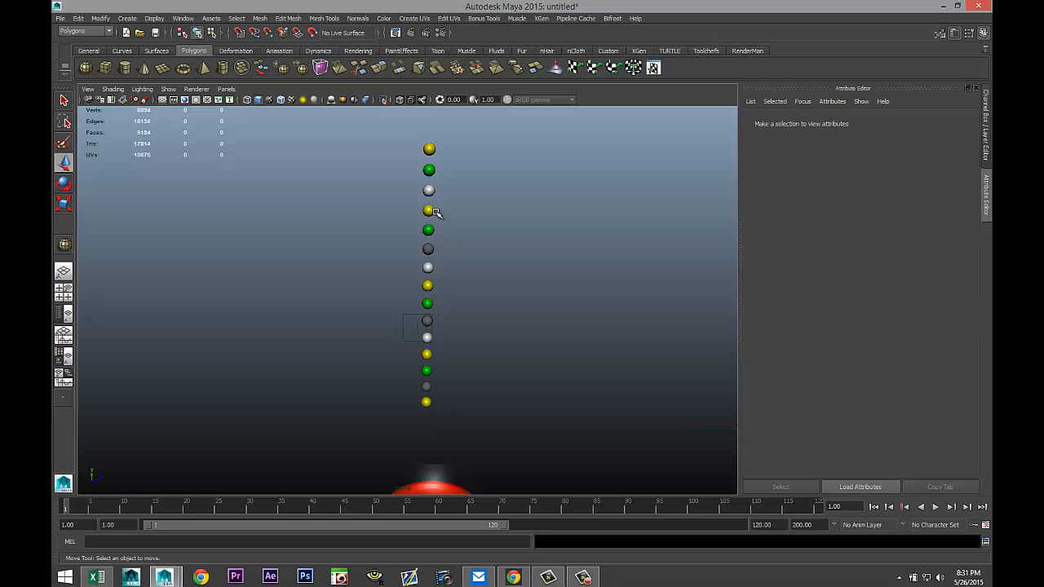
Select the remaining grey spheres and assign them a new Blinn material colored red, then deselect.
click(428, 249)
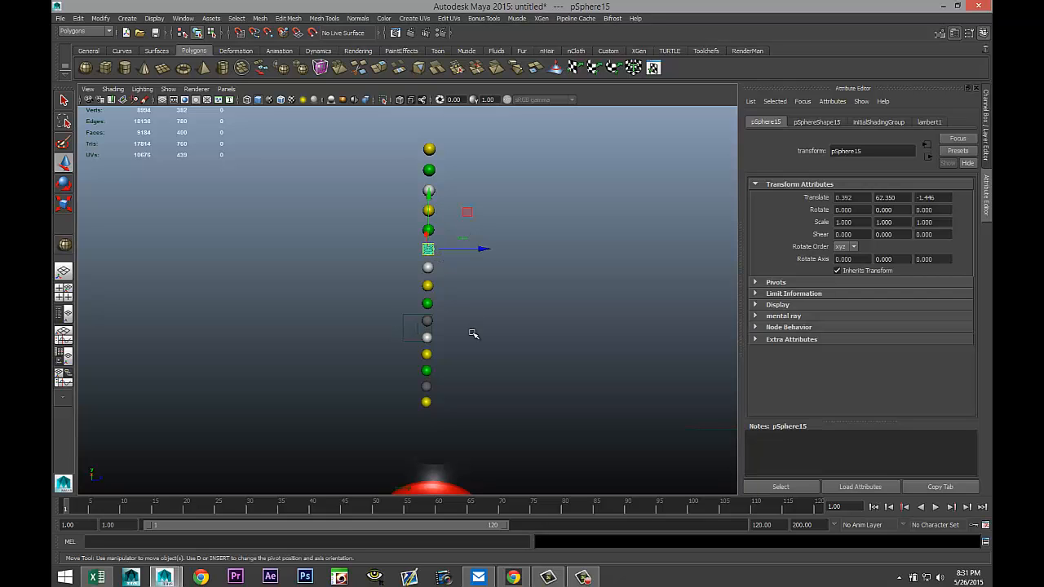
shift+click(430, 322)
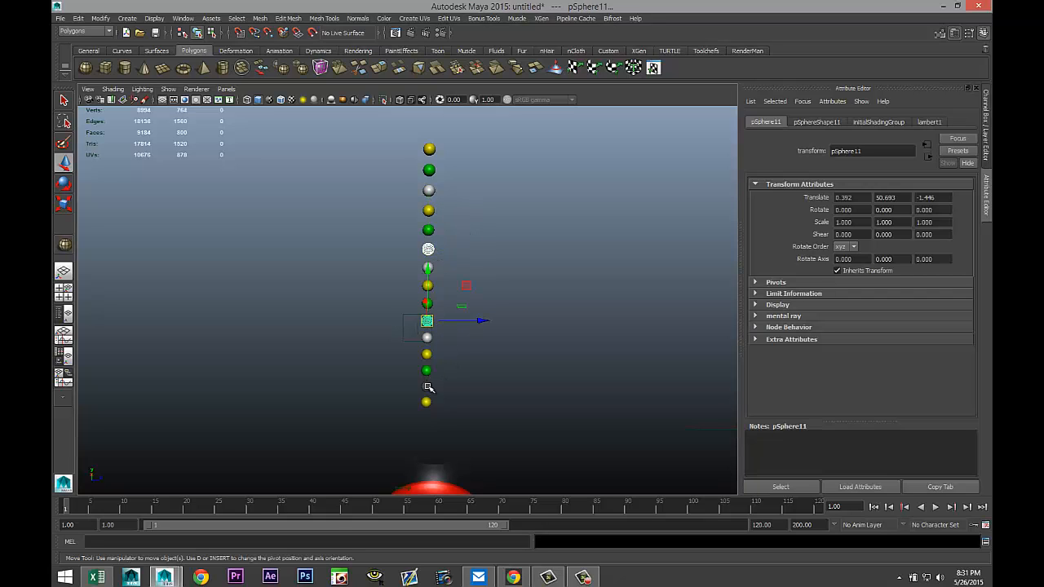
shift+click(427, 386)
right_drag(427, 387, 425, 537)
click(468, 247)
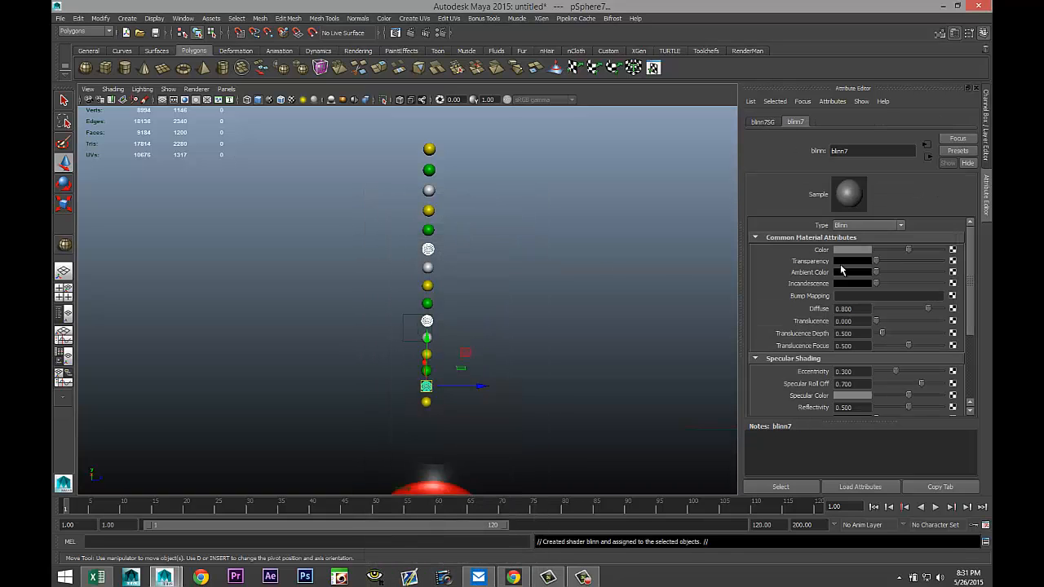
click(853, 249)
click(816, 234)
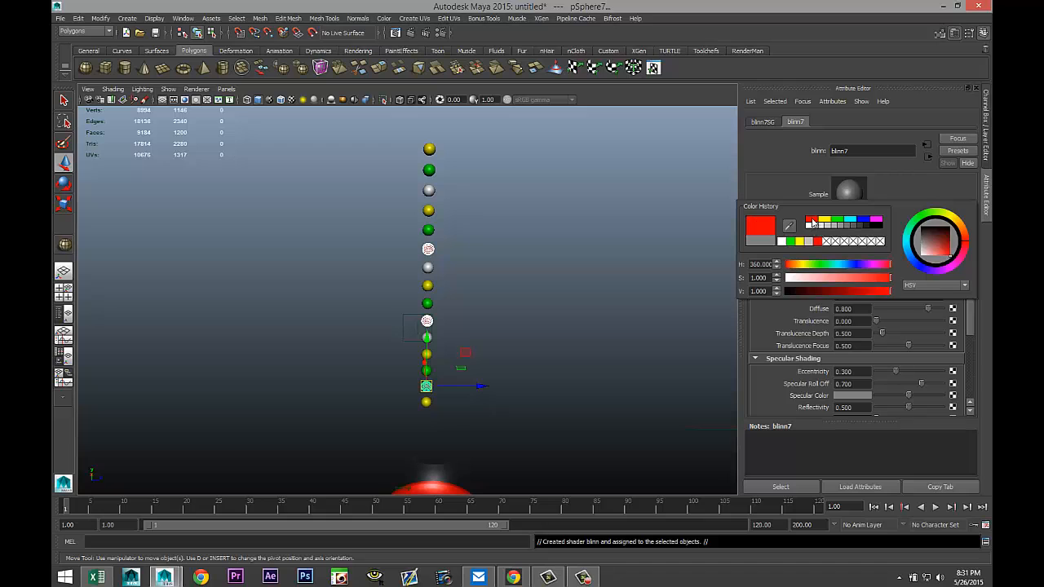
click(597, 270)
Select the gumball machine body and make it a passive rigid body in the Dynamics menu set.
scroll(587, 274, down, 3)
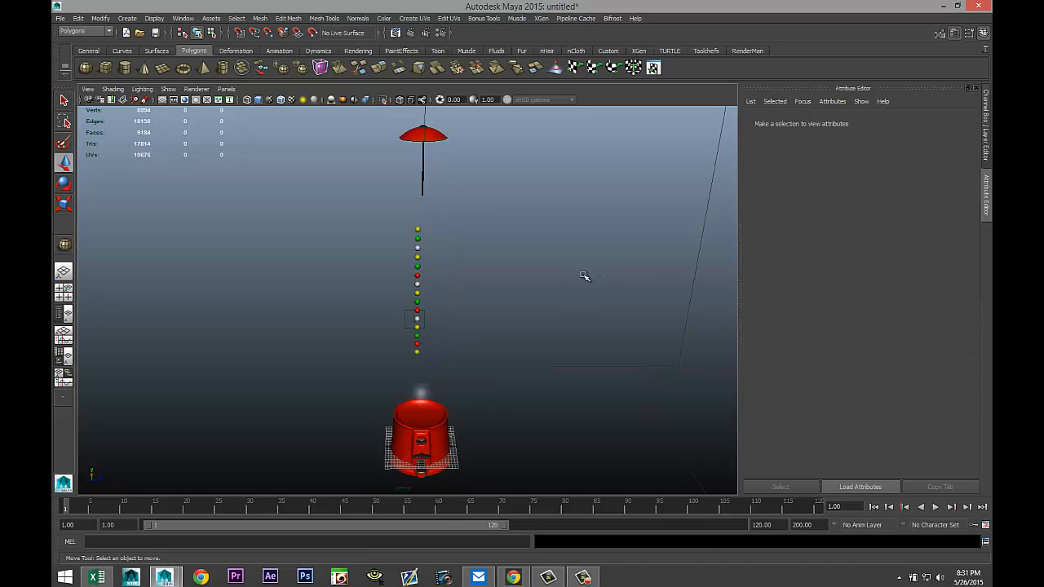
scroll(583, 275, up, 2)
scroll(576, 280, down, 5)
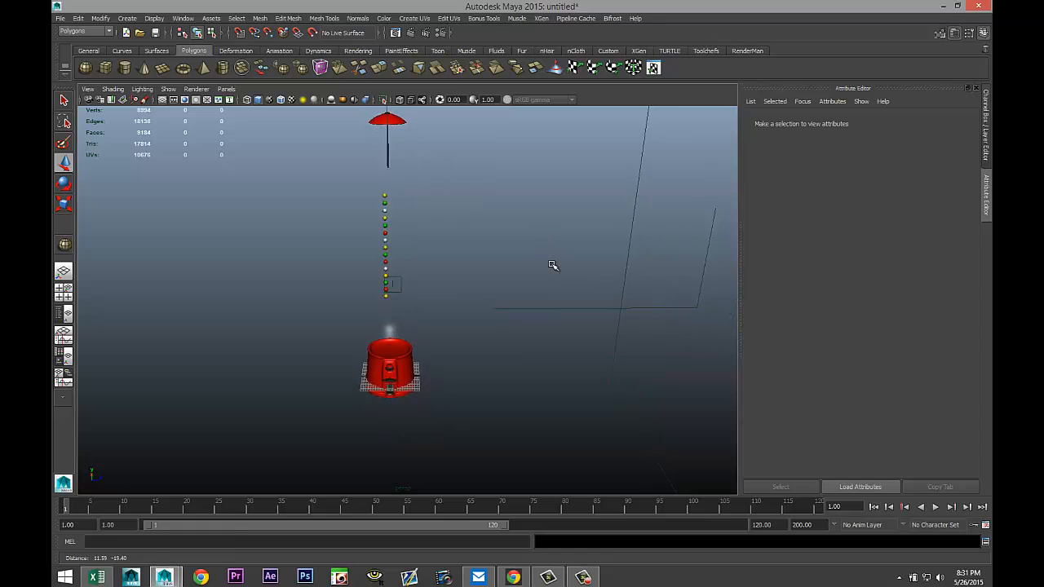
alt+middle_drag(552, 265, 555, 297)
scroll(546, 272, up, 2)
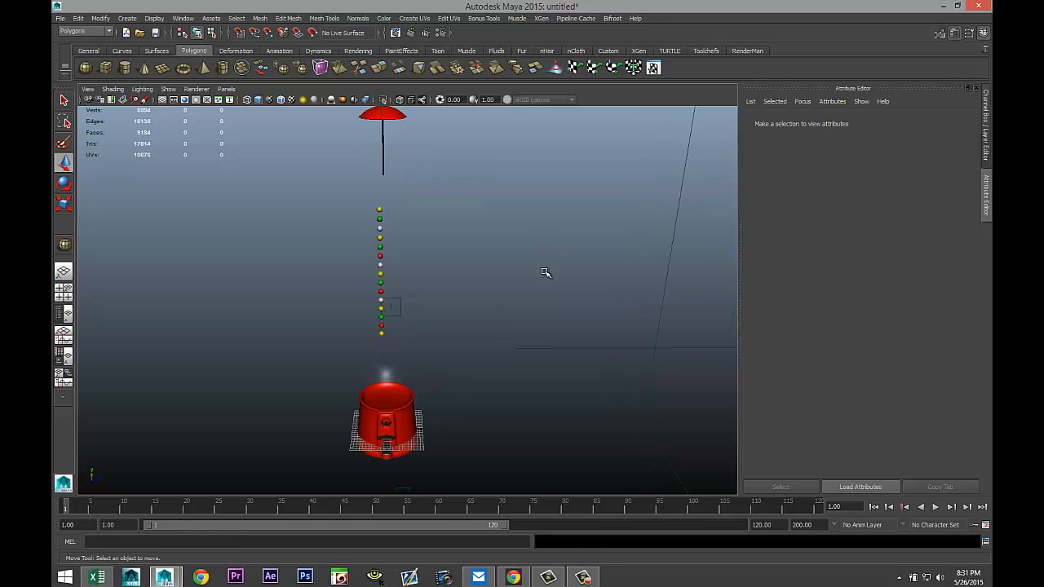
alt+middle_drag(547, 334, 553, 295)
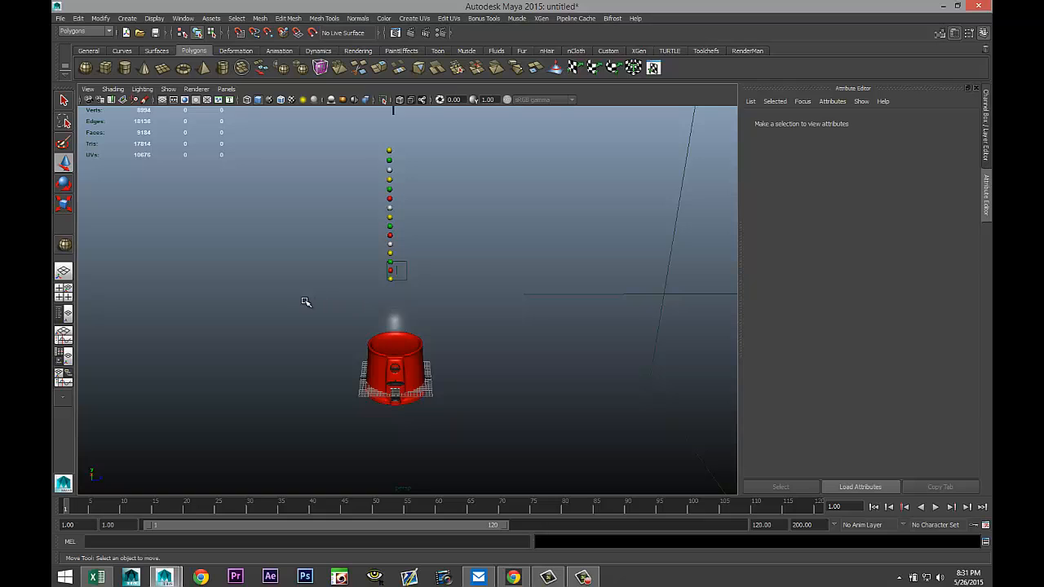
drag(287, 308, 516, 436)
click(105, 31)
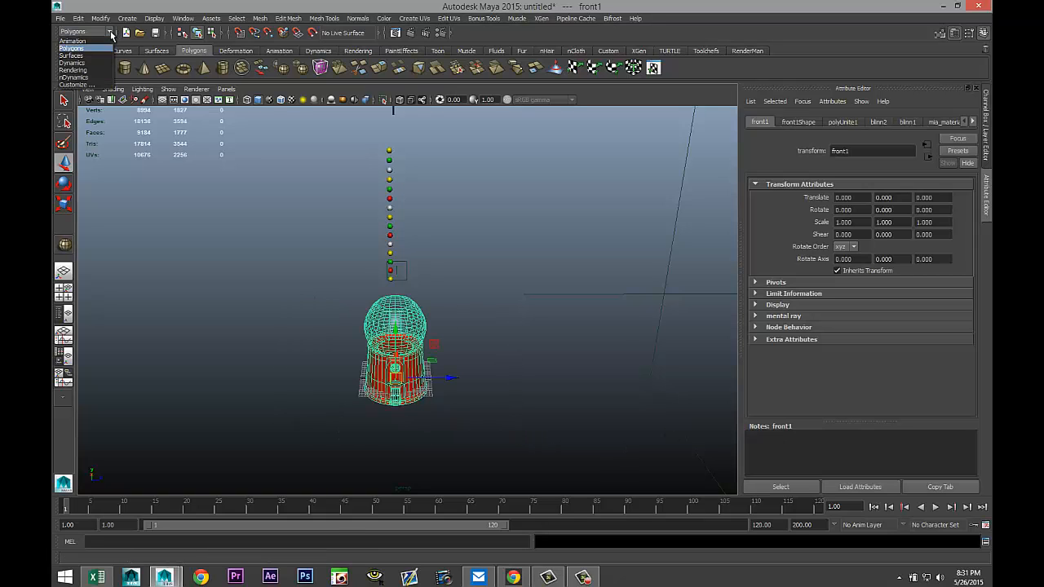
click(103, 63)
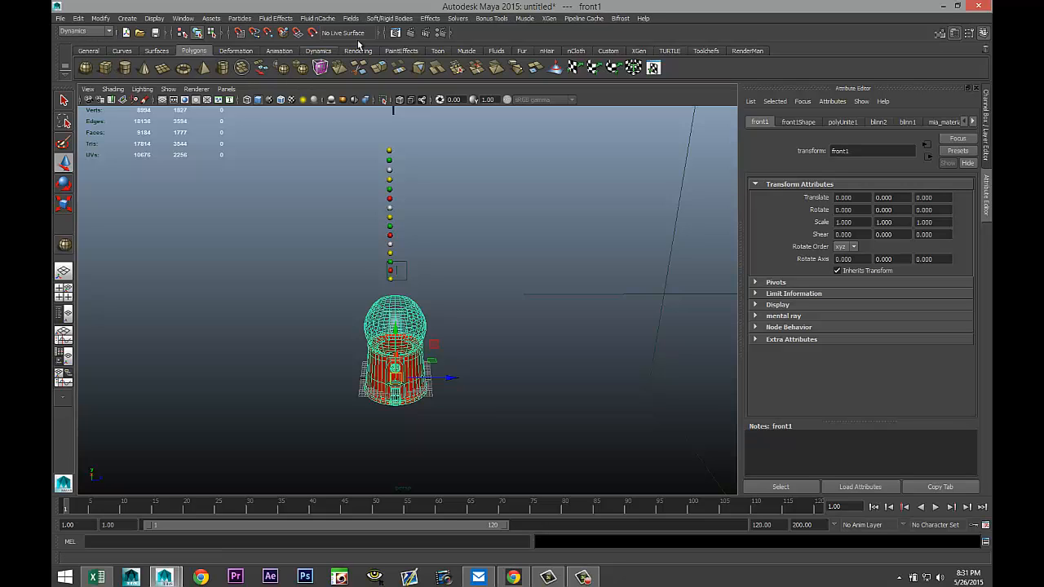
click(387, 19)
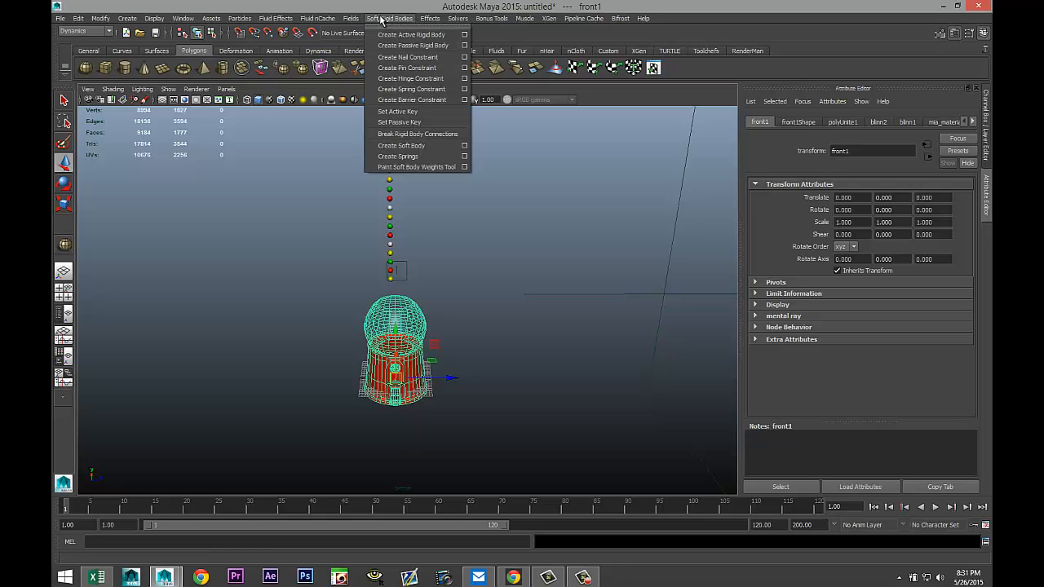
click(441, 46)
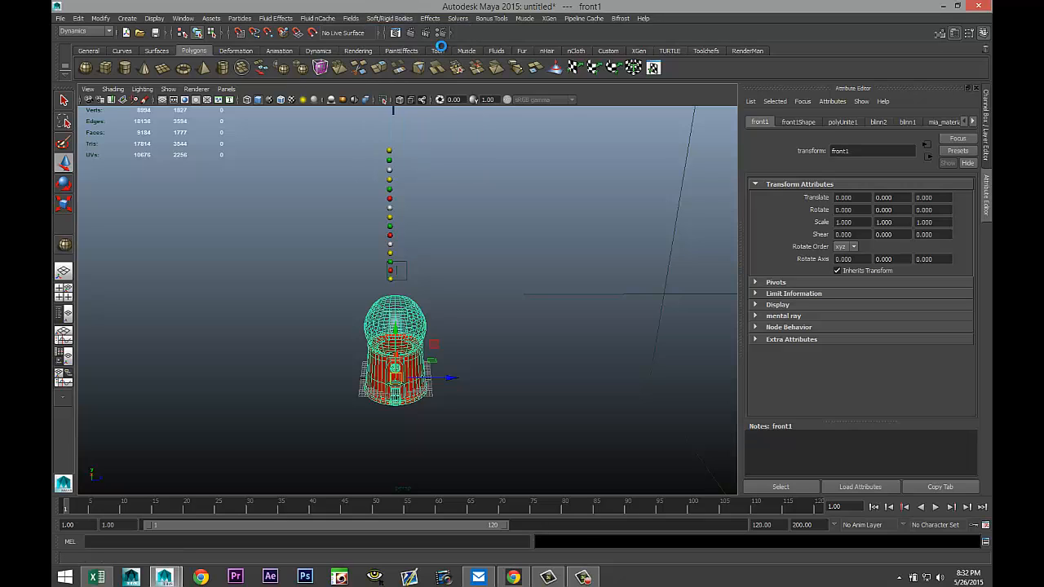
Make all the gumball spheres active rigid bodies and add a Gravity field affecting them.
drag(327, 137, 447, 284)
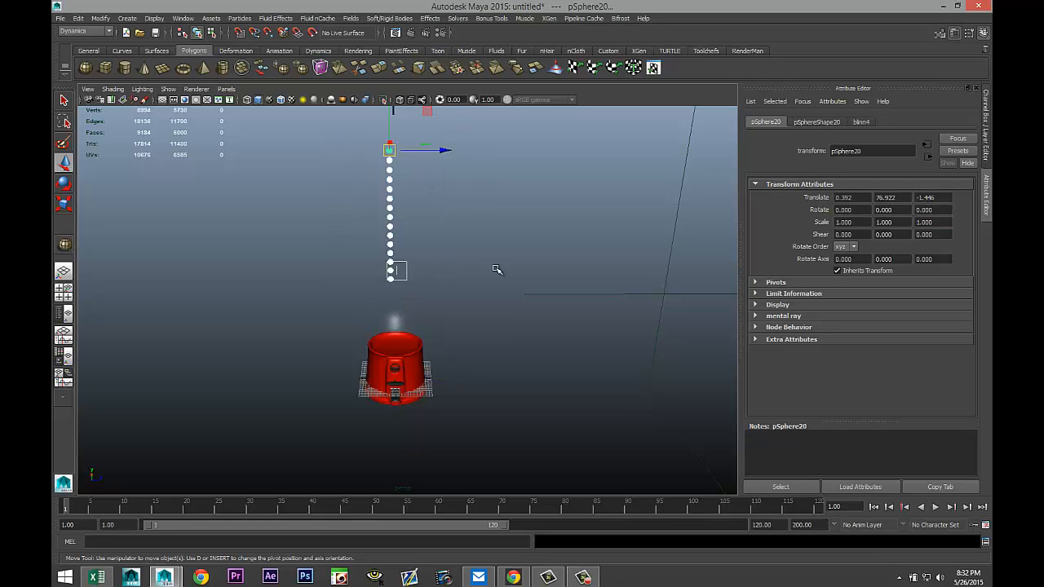
click(390, 18)
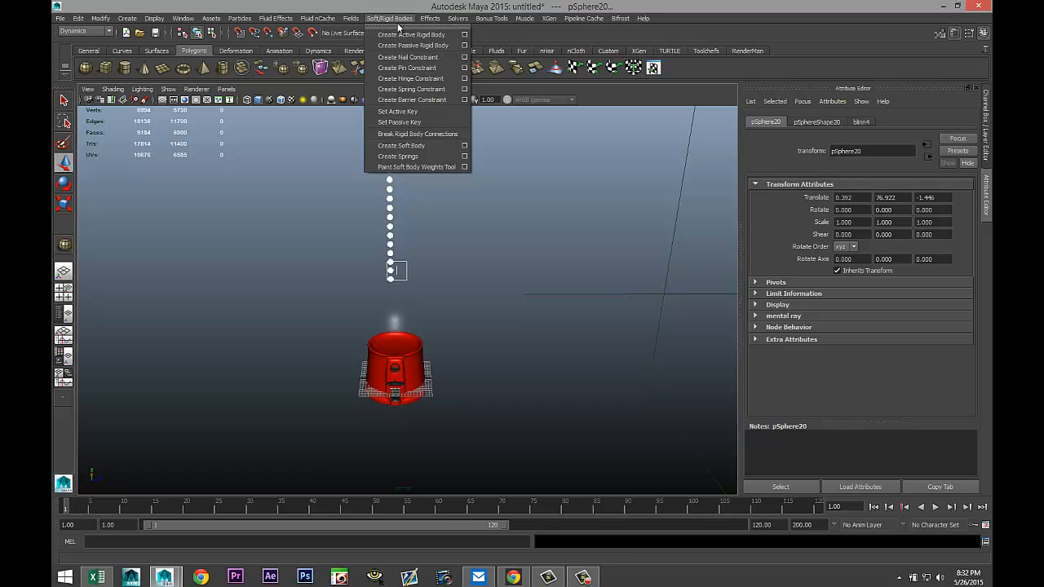
click(416, 35)
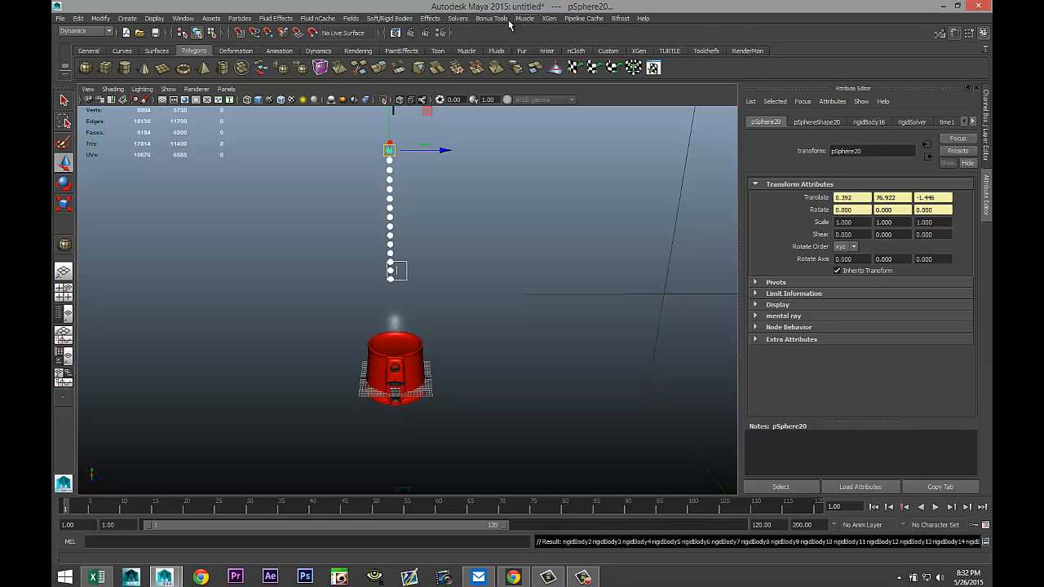
click(353, 19)
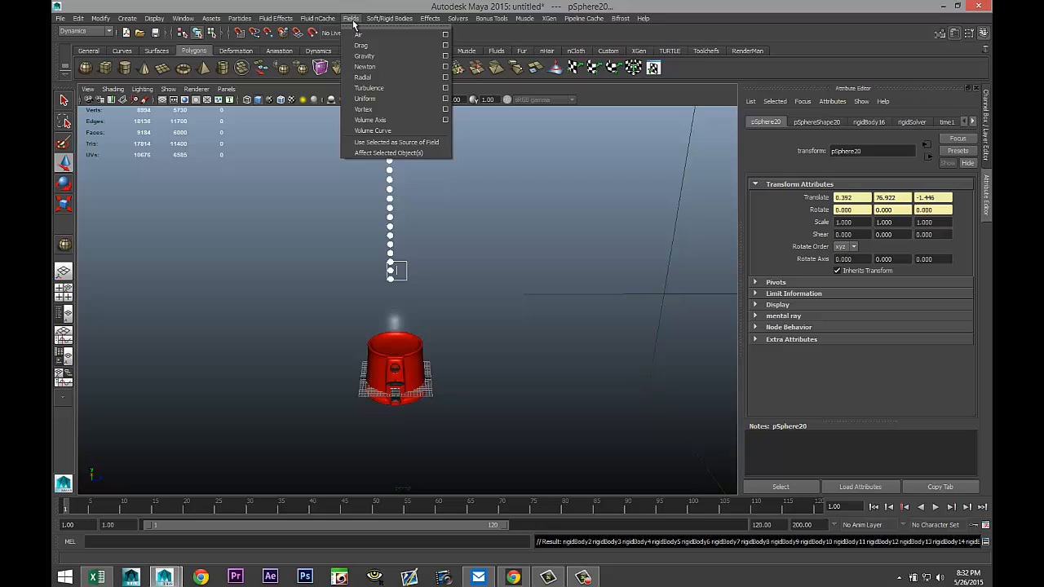
click(390, 56)
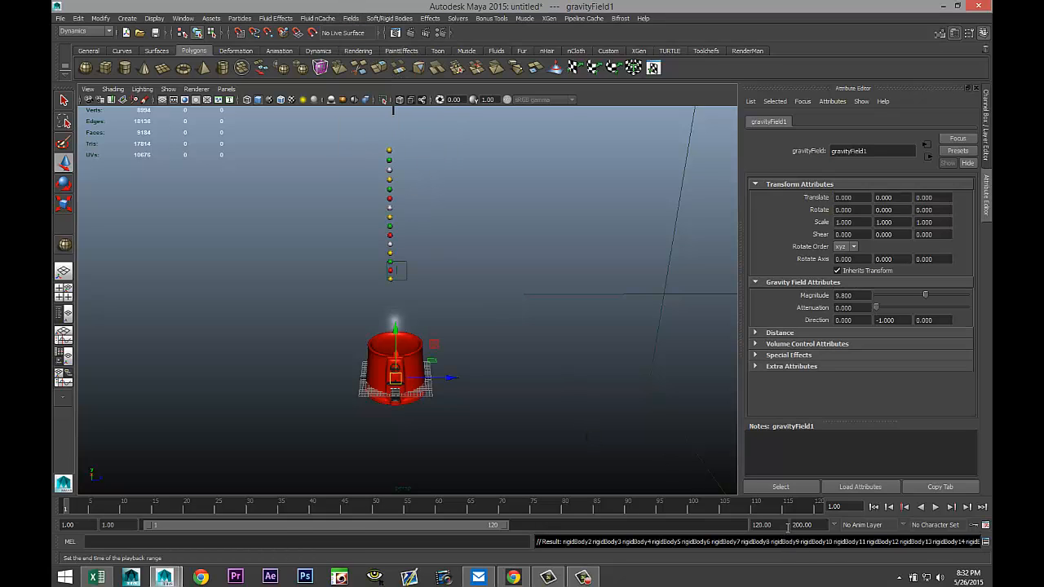
Set the playback end time to 200 and play the simulation.
click(761, 524)
text(20)
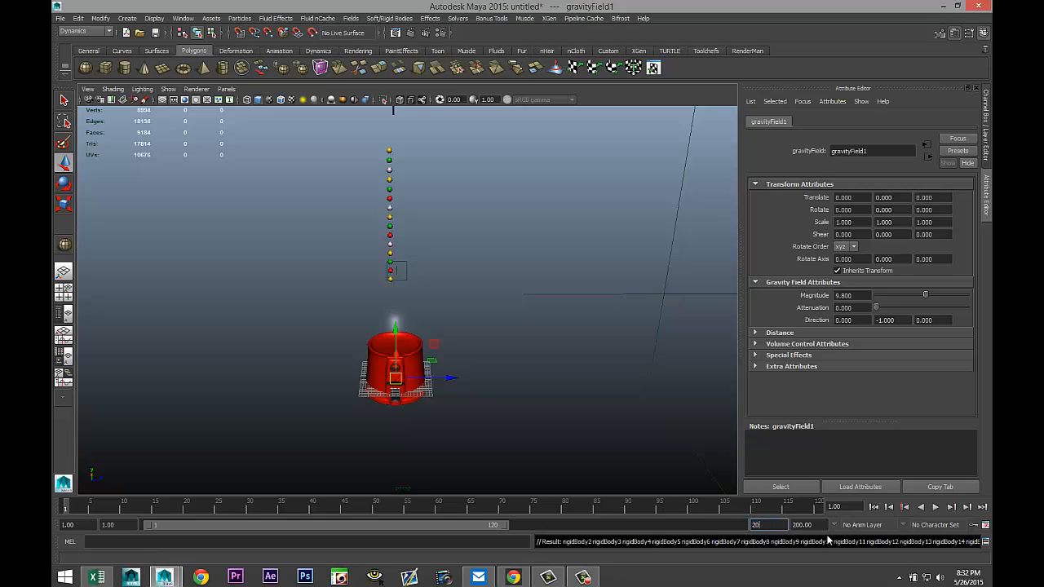
text(0)
key(Tab)
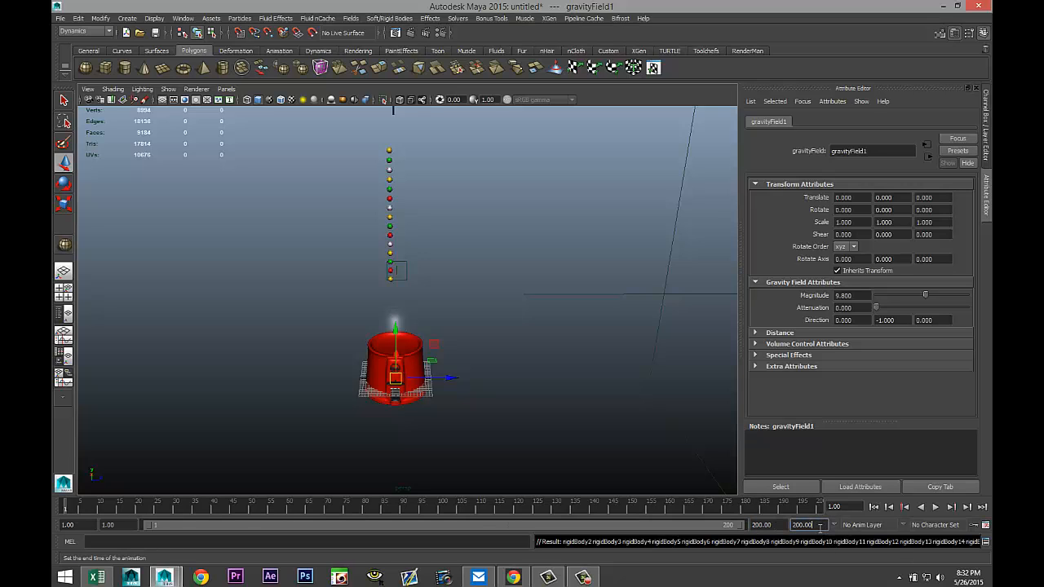
click(934, 506)
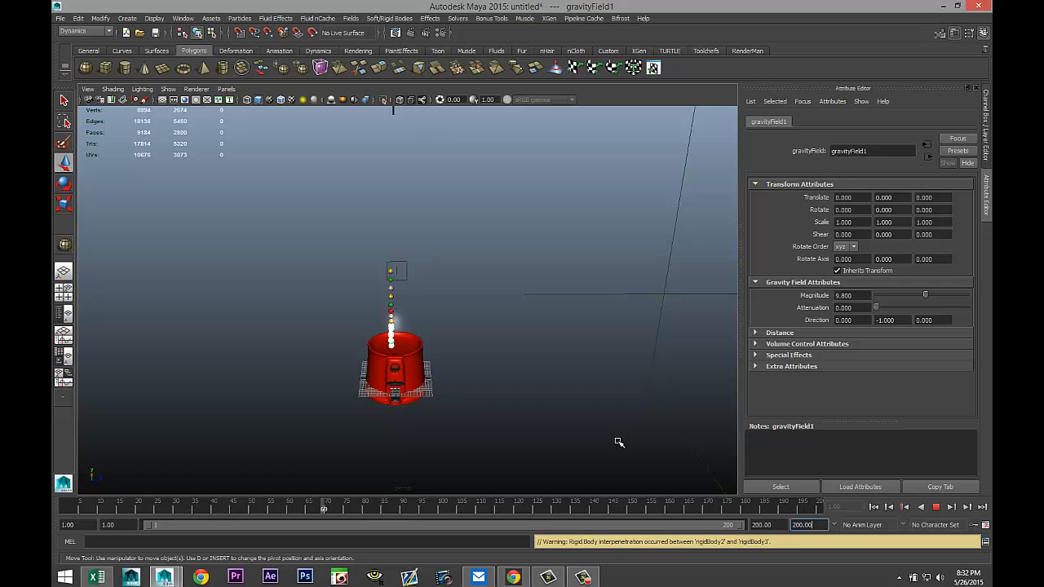
Rewind and replay the simulation, then return to the start frame.
click(875, 508)
click(874, 507)
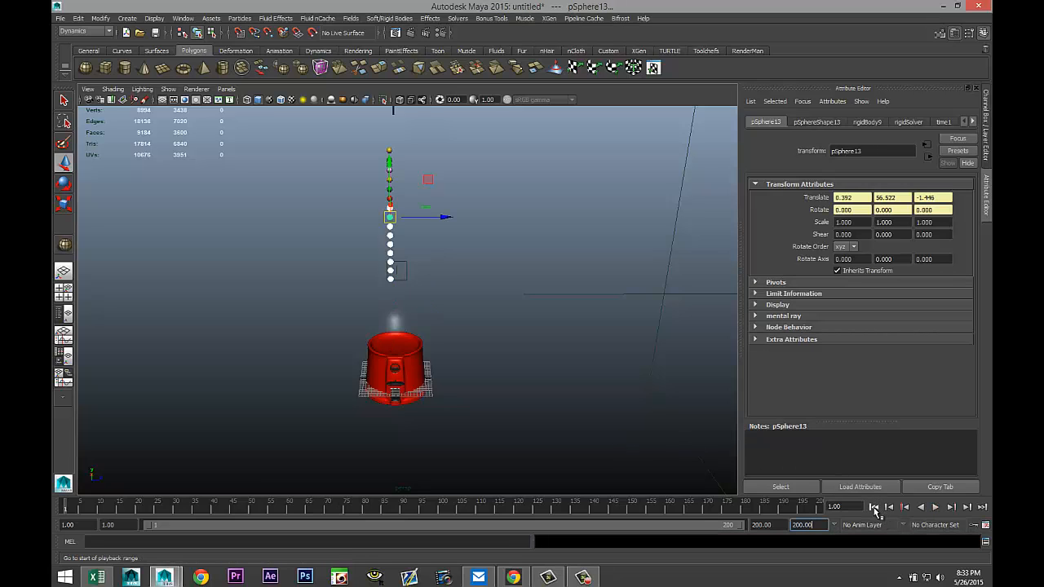
click(936, 507)
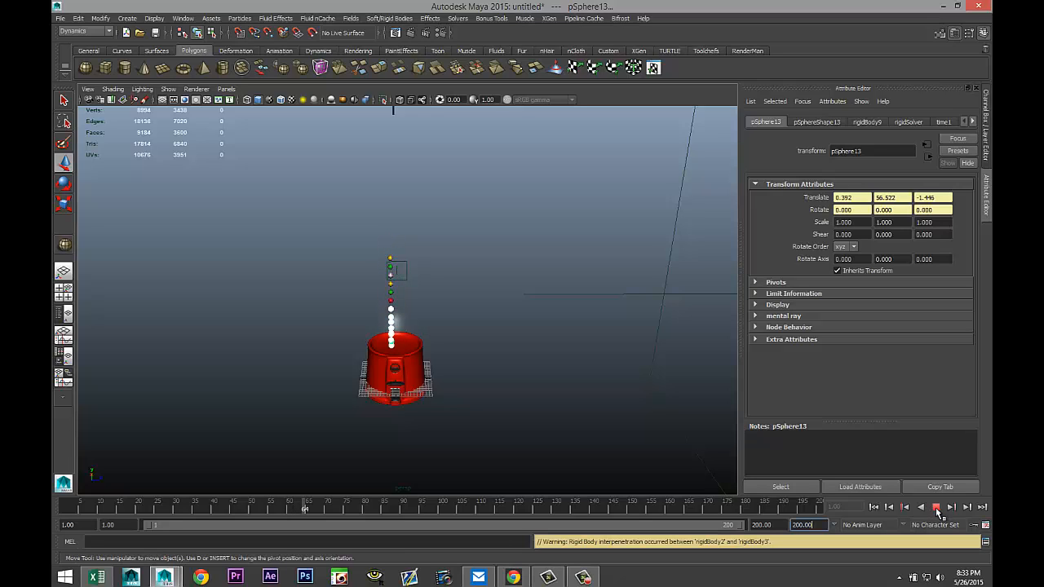
click(934, 507)
click(874, 509)
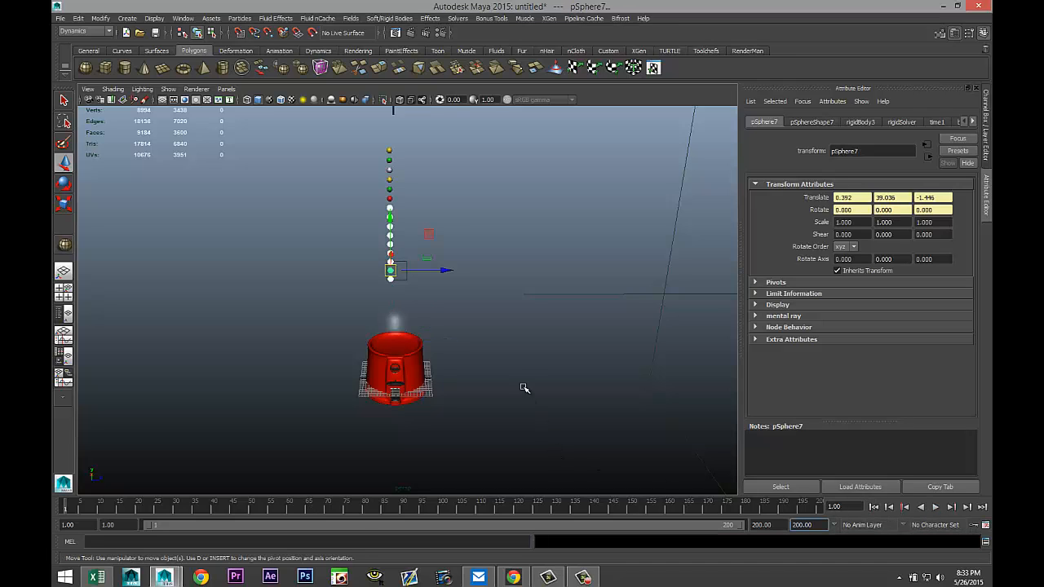
Select alternate spheres in the column and shift them slightly sideways to stagger the stack.
scroll(522, 385, up, 4)
alt+middle_drag(539, 291, 554, 455)
click(388, 194)
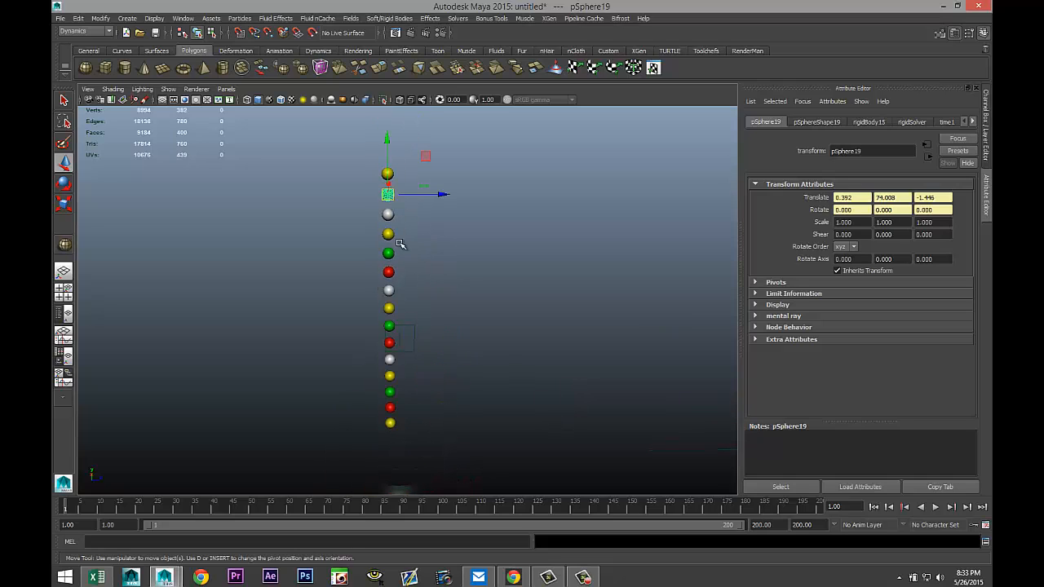
click(389, 234)
click(389, 273)
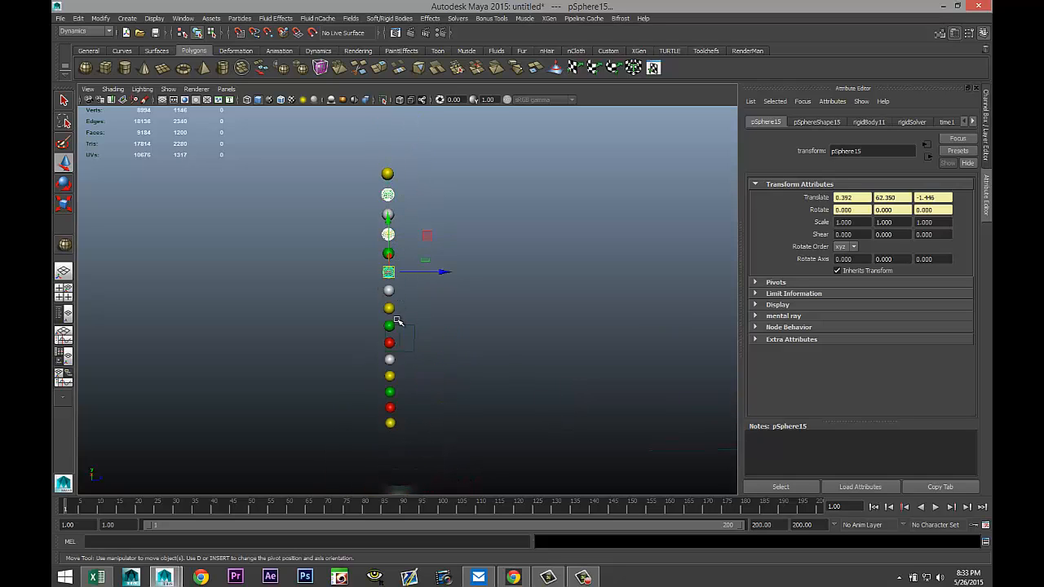
click(389, 325)
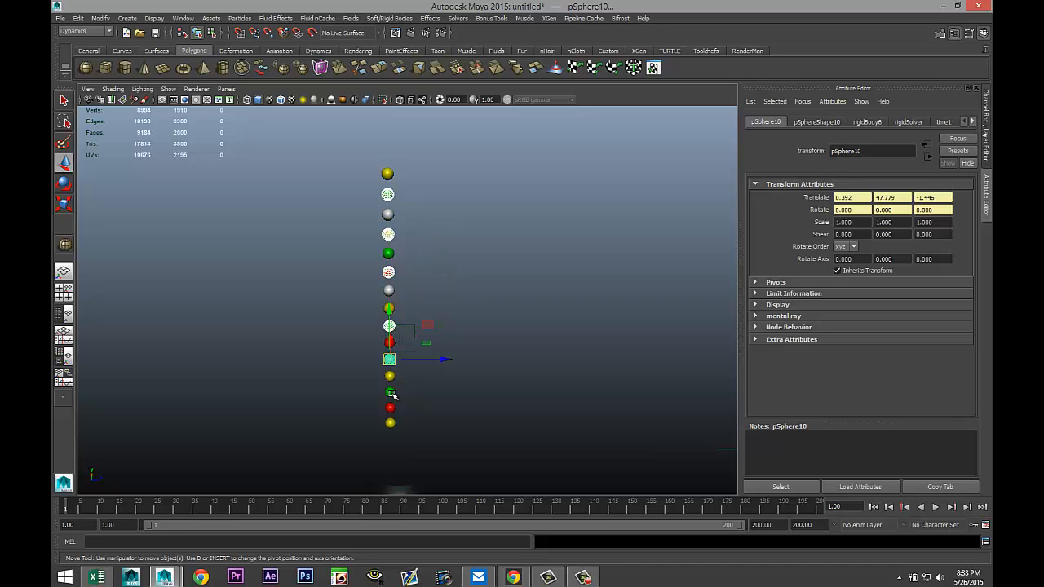
click(391, 391)
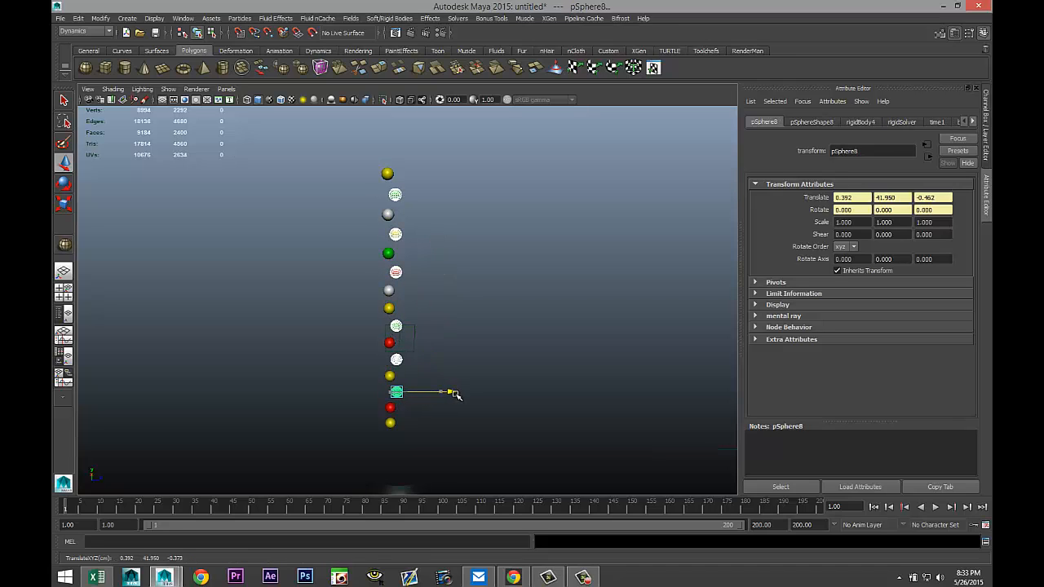
alt+drag(455, 391, 463, 372)
Shift another sphere slightly sideways and deselect everything.
shift+click(512, 307)
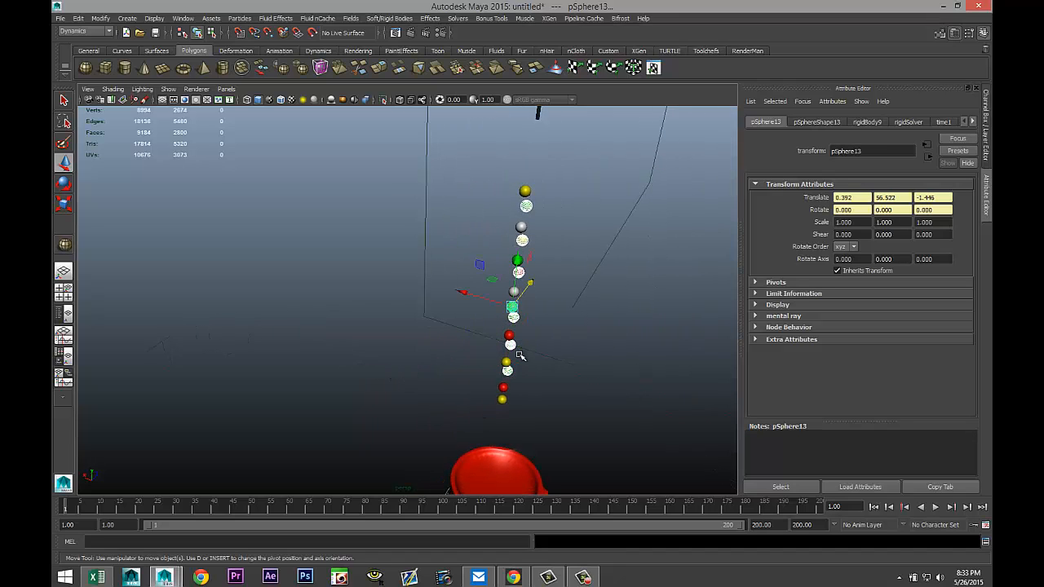
shift+click(506, 360)
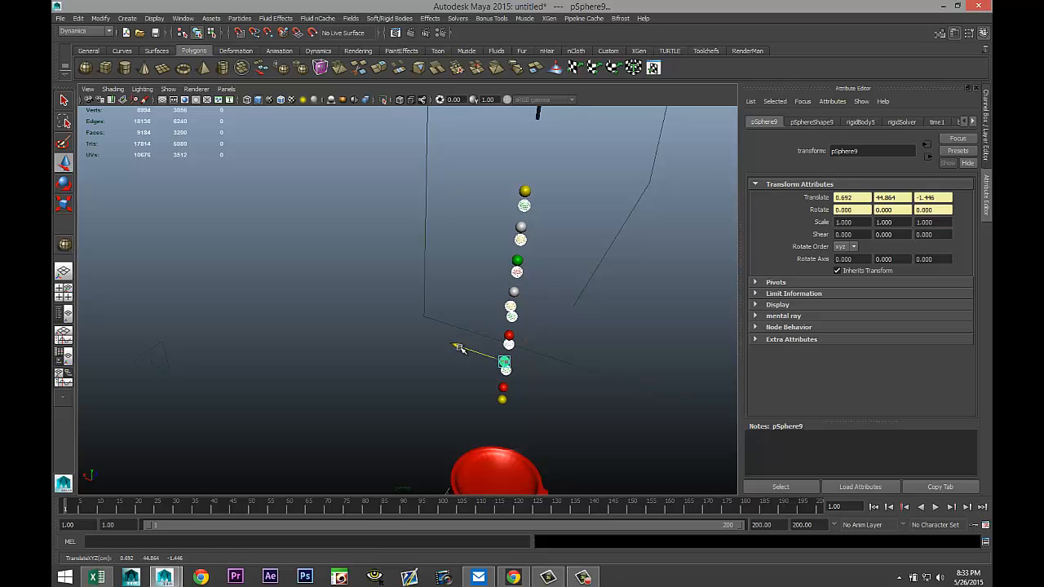
alt+drag(571, 367, 563, 350)
click(553, 348)
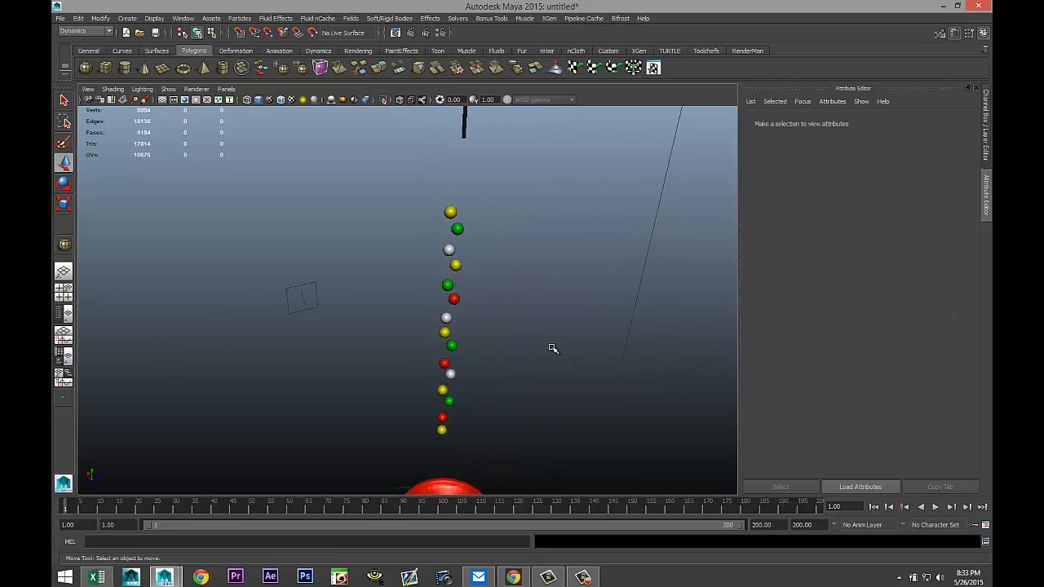
Play the gumball drop simulation from the start frame.
scroll(551, 348, down, 3)
scroll(550, 348, up, 3)
alt+middle_drag(552, 357, 528, 288)
scroll(527, 298, down, 4)
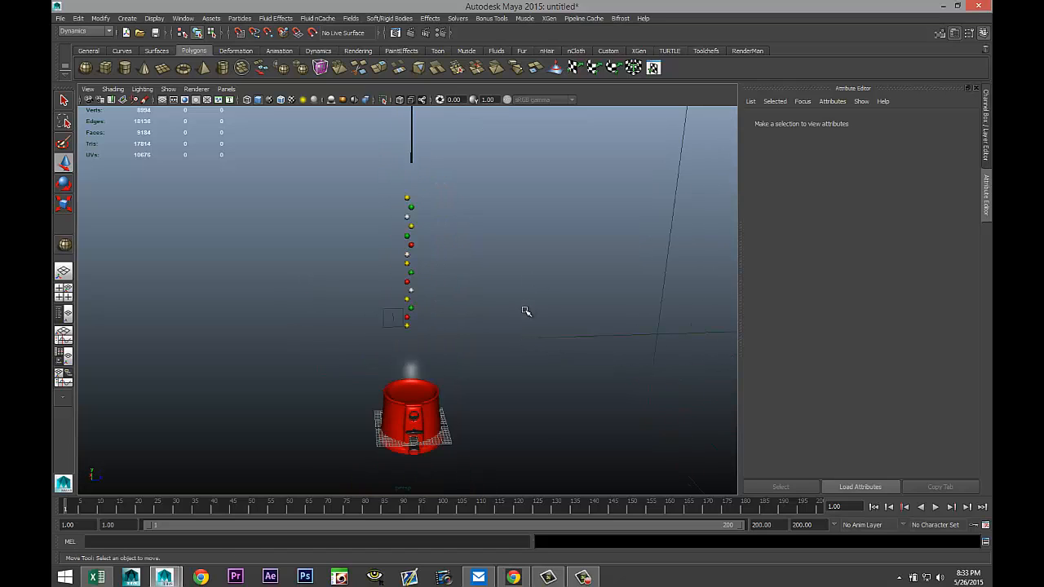
click(936, 507)
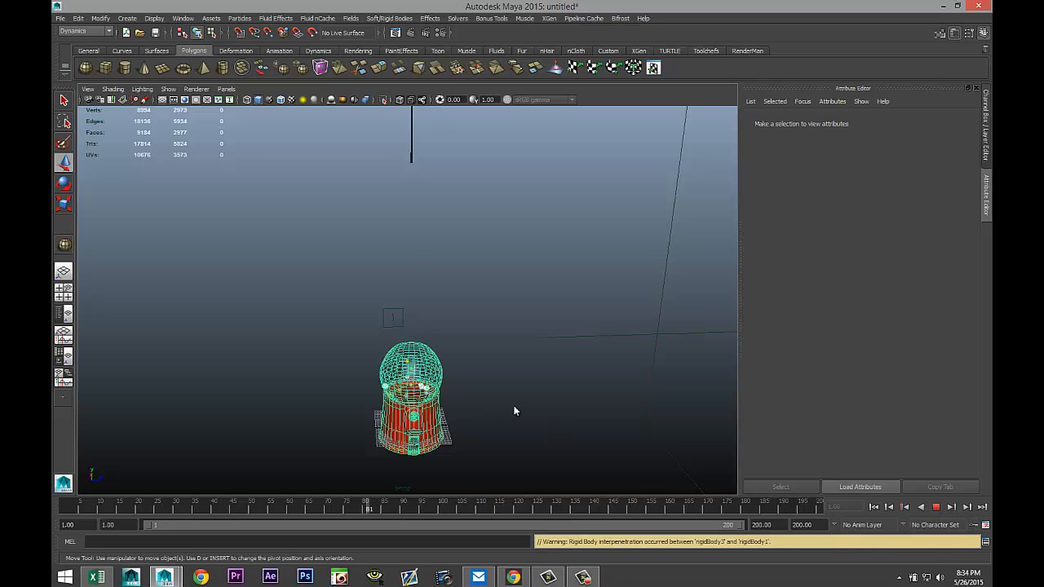
Replay and stop the simulation to examine the gumballs landing in the globe, then rewind to the start frame.
scroll(515, 413, up, 4)
alt+middle_drag(514, 411, 514, 269)
scroll(530, 316, up, 8)
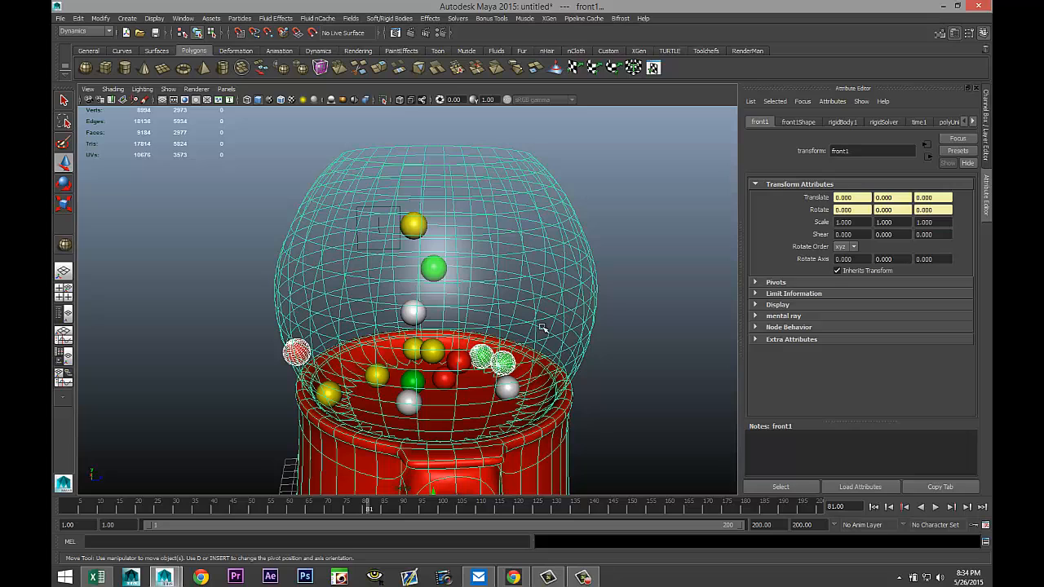
click(873, 507)
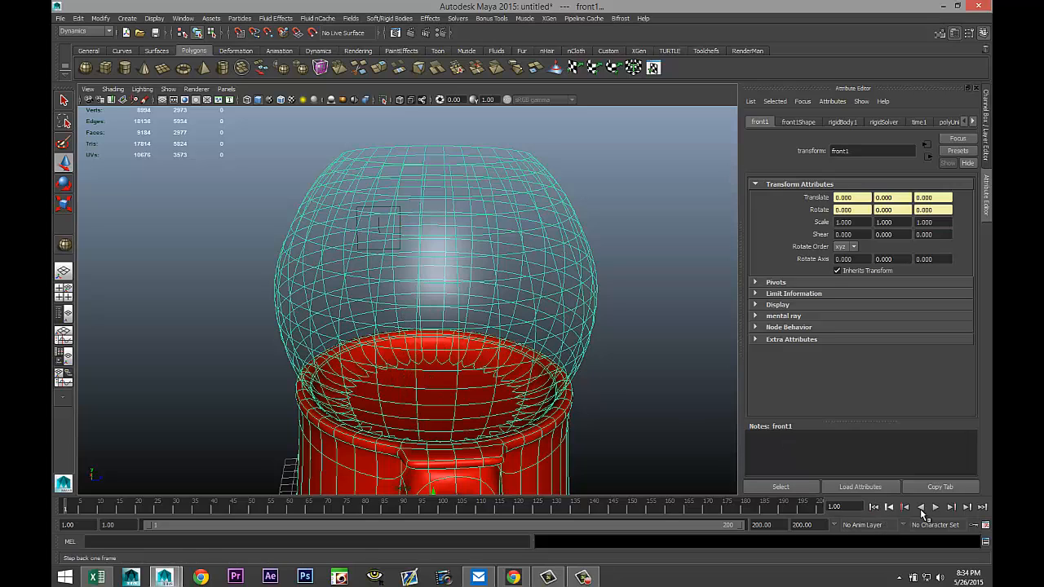
click(934, 507)
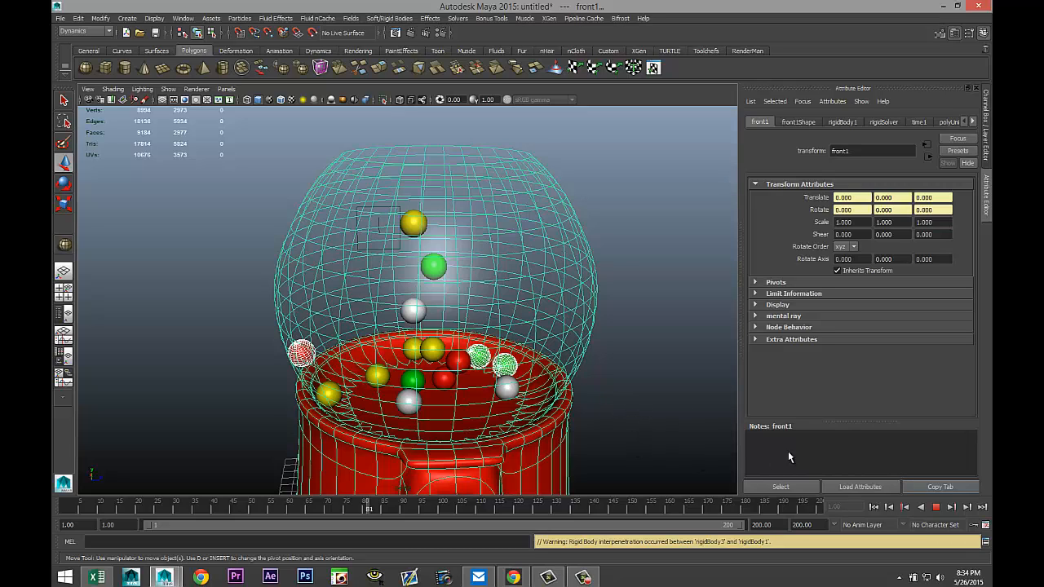
click(937, 507)
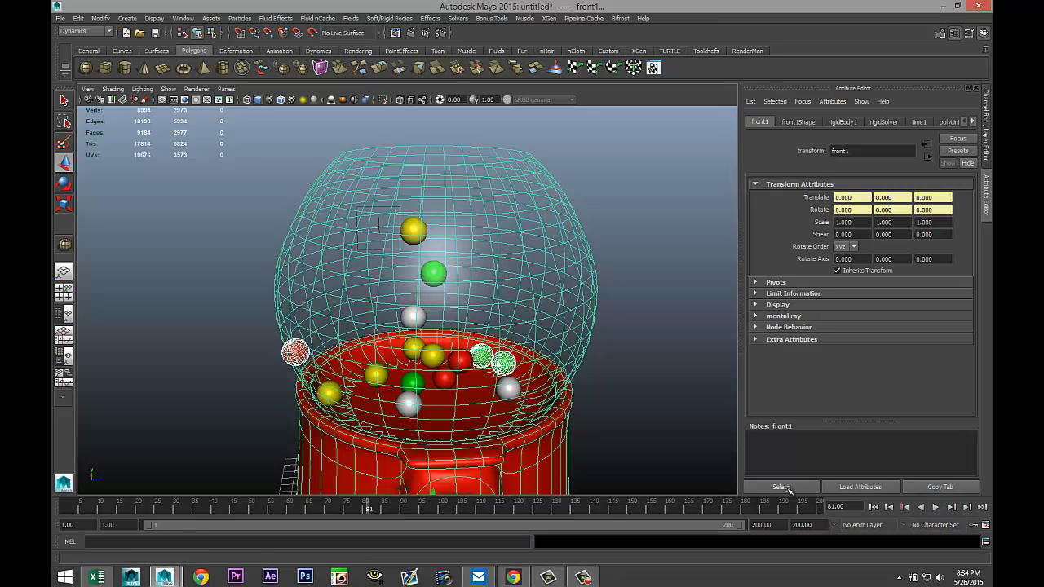
scroll(587, 404, down, 3)
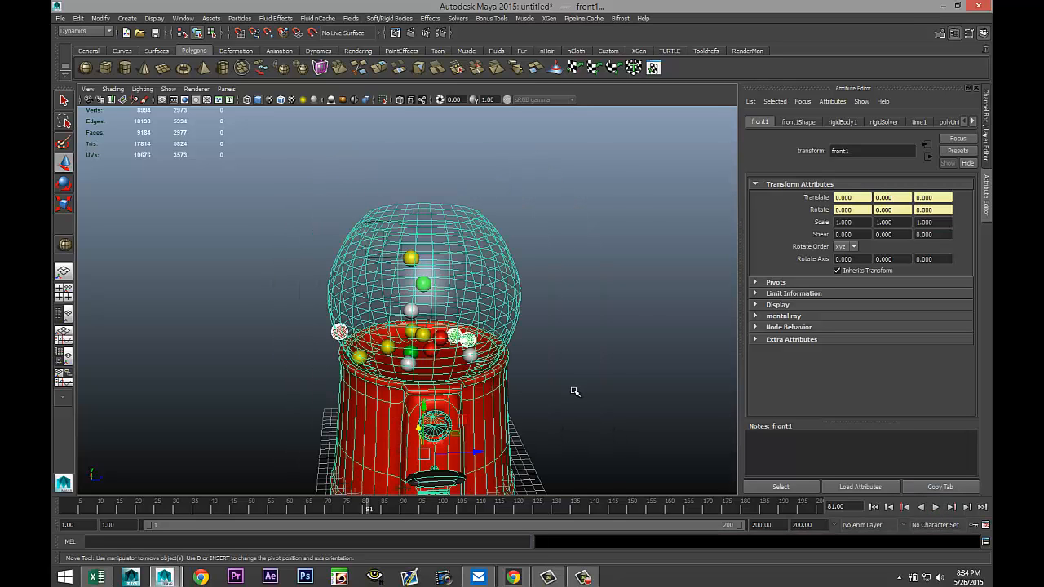
scroll(575, 392, up, 4)
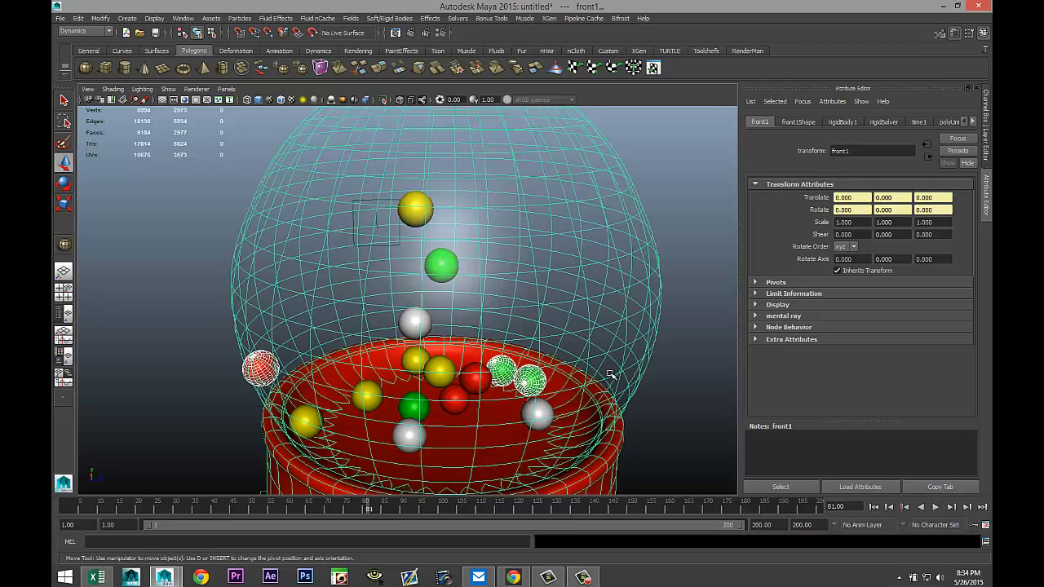
click(873, 507)
Select several more spheres in the column and nudge each slightly sideways to stagger the stack further.
scroll(522, 384, down, 5)
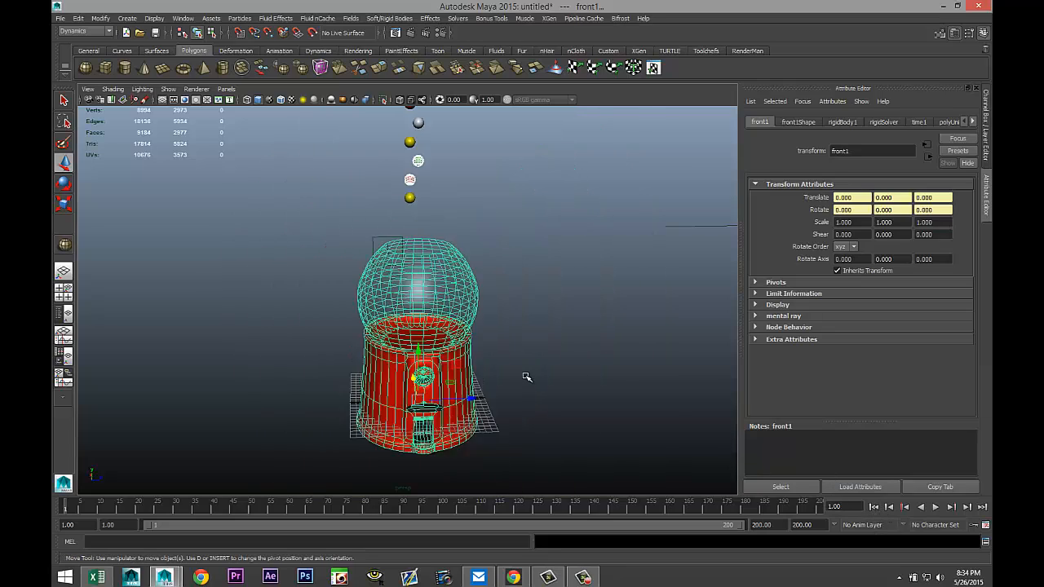
alt+drag(548, 356, 470, 318)
click(492, 324)
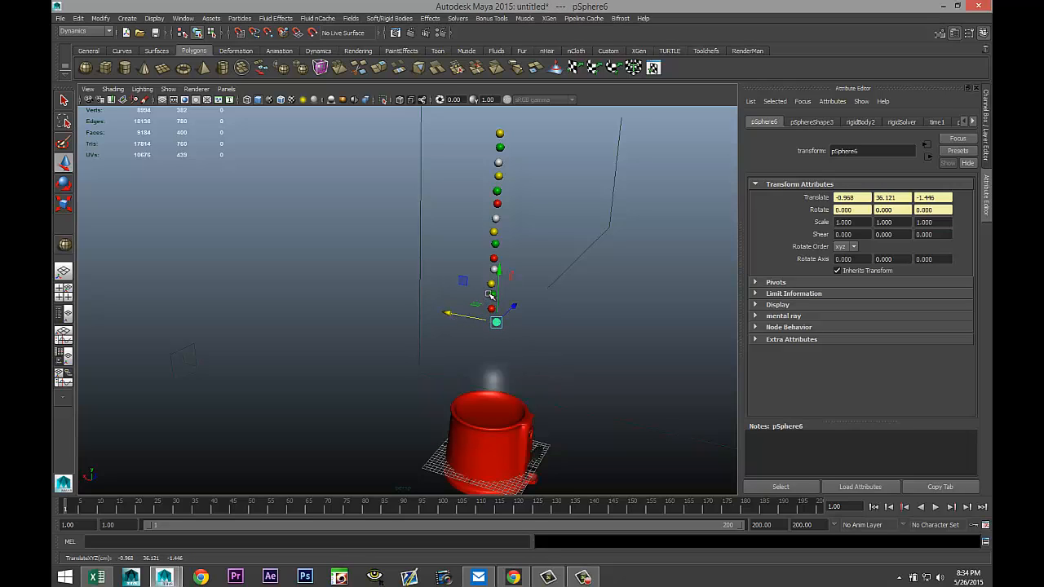
click(495, 244)
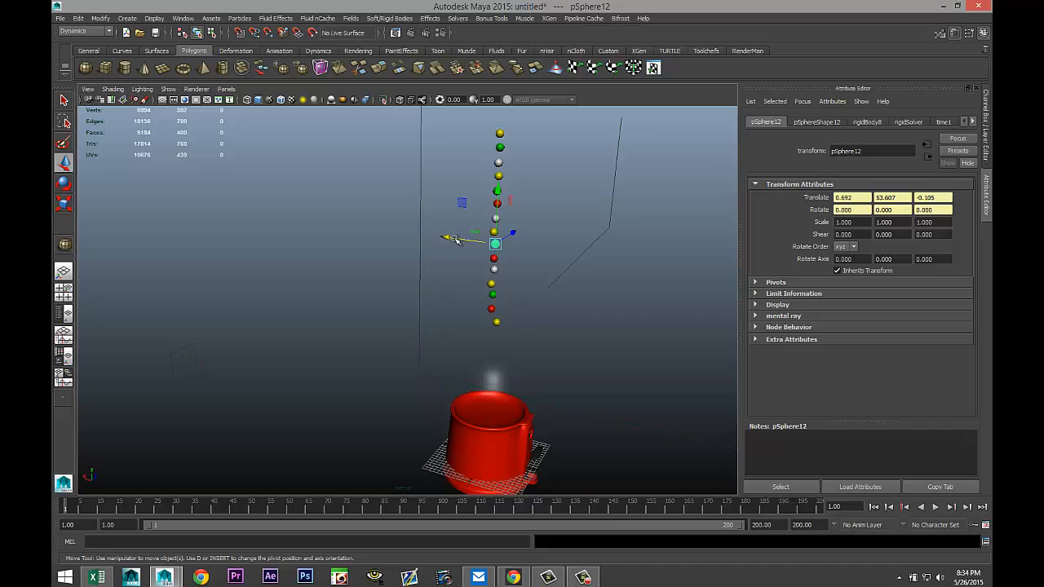
drag(445, 237, 437, 237)
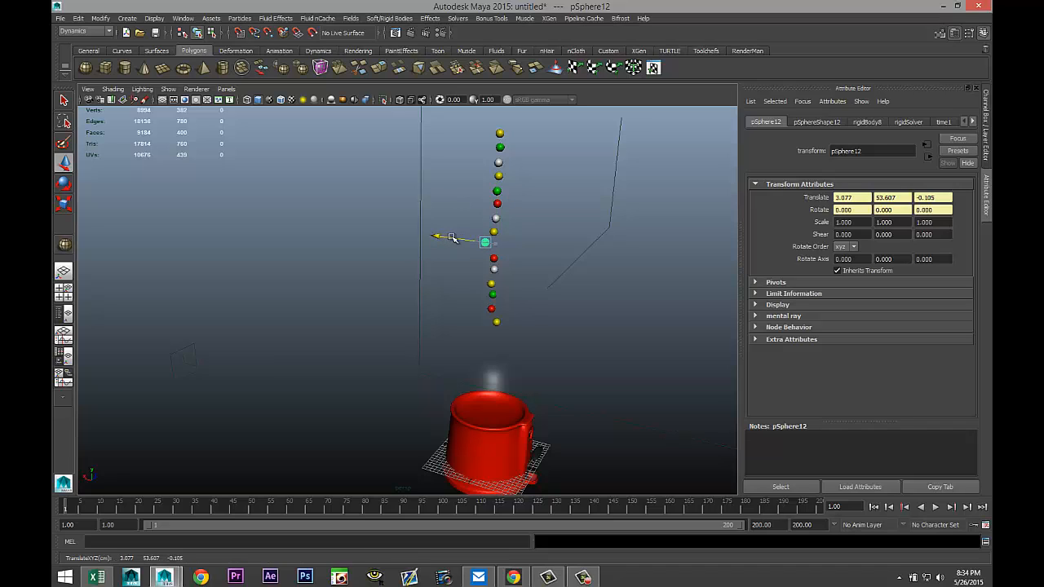
click(498, 175)
drag(463, 174, 446, 145)
click(496, 147)
Select the whole column of spheres and move it down to about 58 units height, closer to the globe.
scroll(445, 147, down, 4)
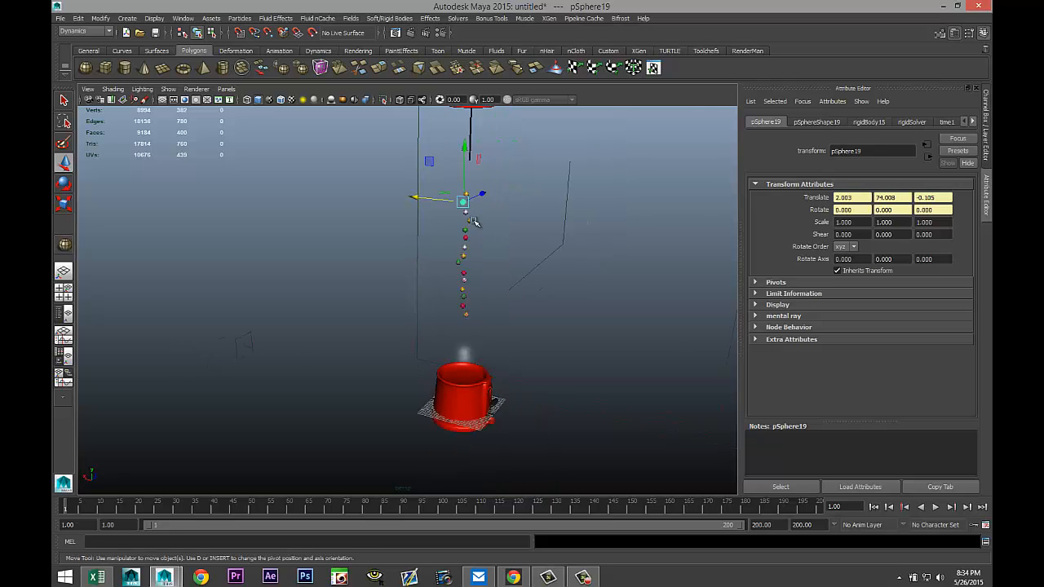
drag(384, 201, 495, 318)
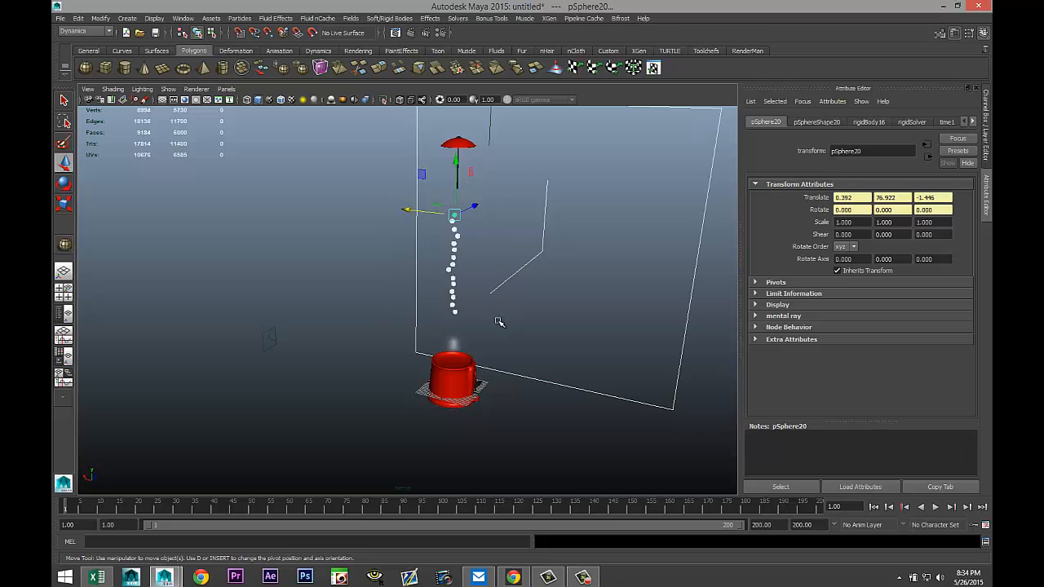
drag(454, 159, 453, 205)
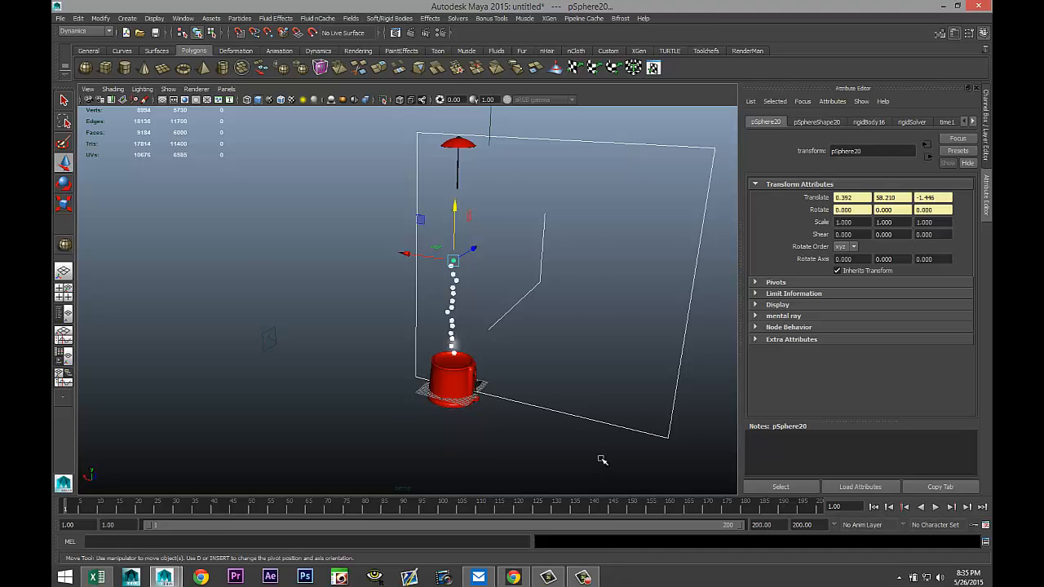
Play the simulation again and examine the gumballs settled in the globe from several angles.
scroll(601, 457, up, 2)
alt+middle_drag(595, 455, 510, 403)
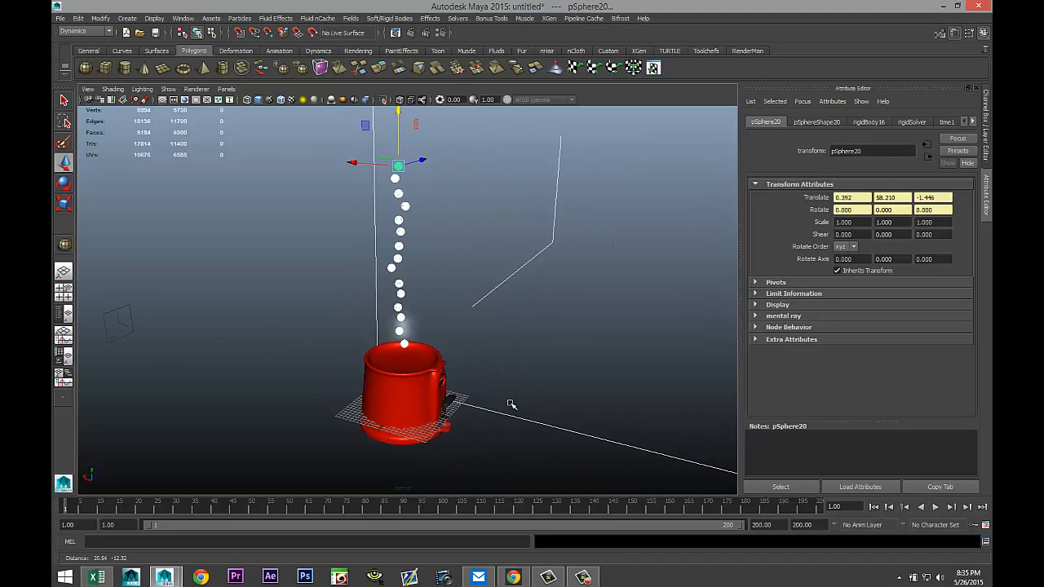
click(936, 507)
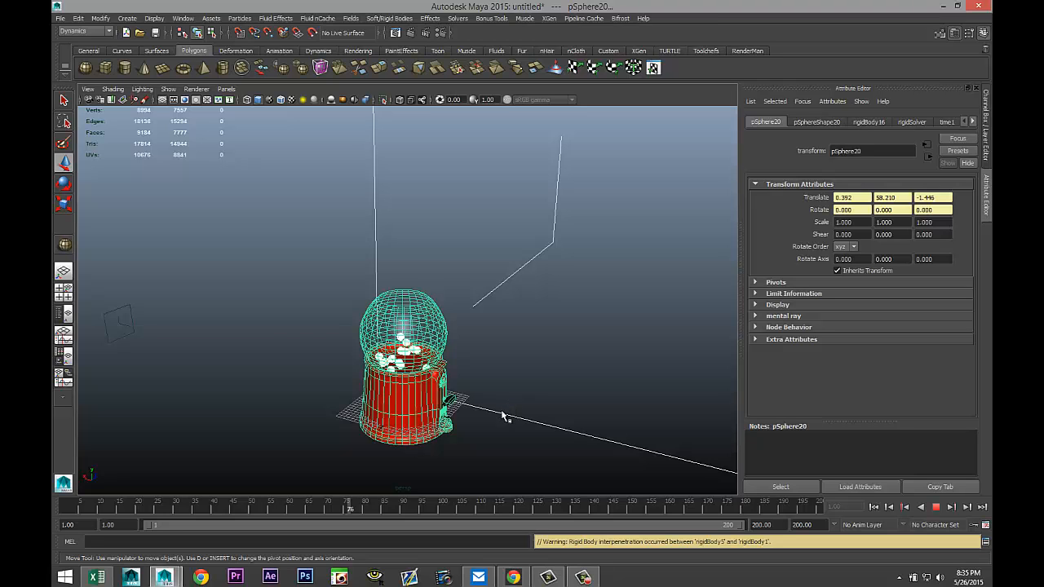
alt+drag(508, 422, 469, 426)
scroll(482, 435, up, 5)
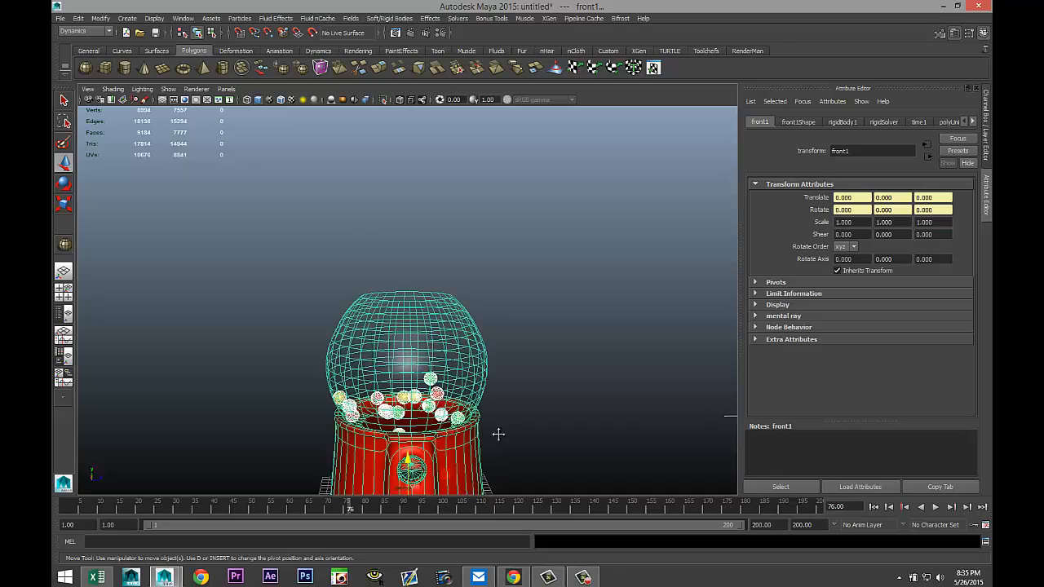
alt+drag(489, 343, 600, 376)
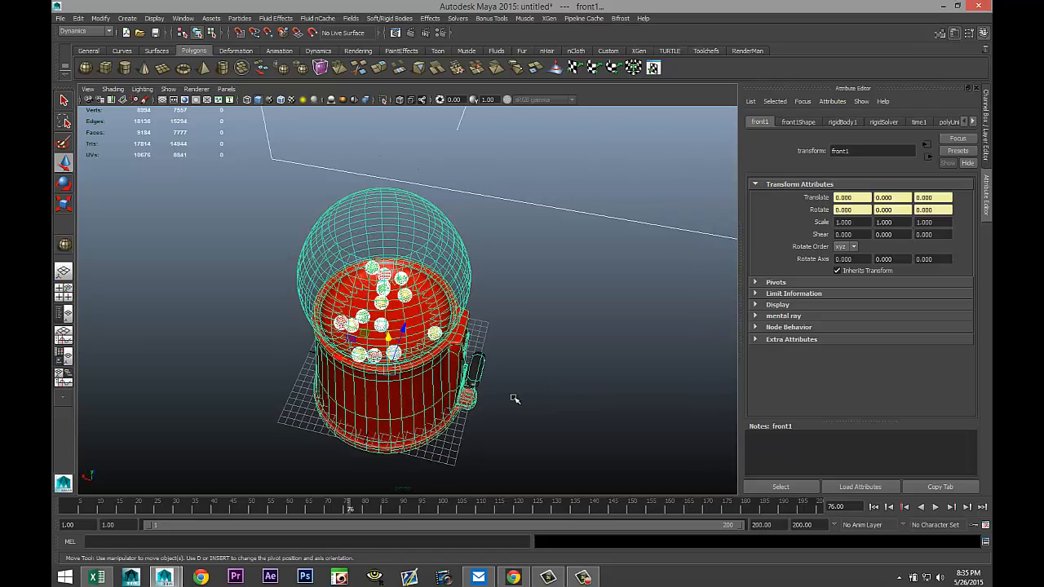
alt+drag(515, 398, 510, 341)
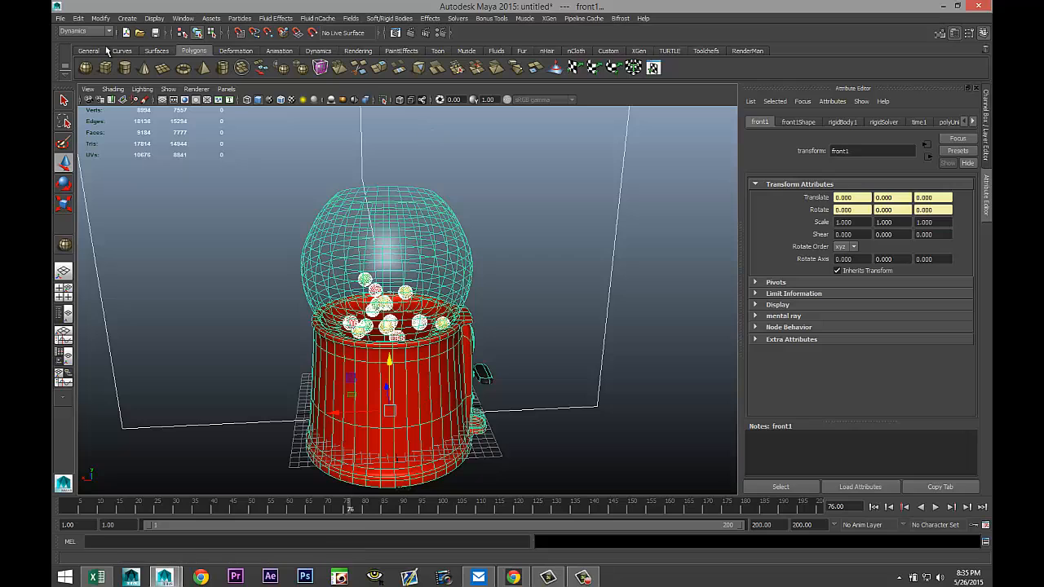
scroll(377, 275, down, 3)
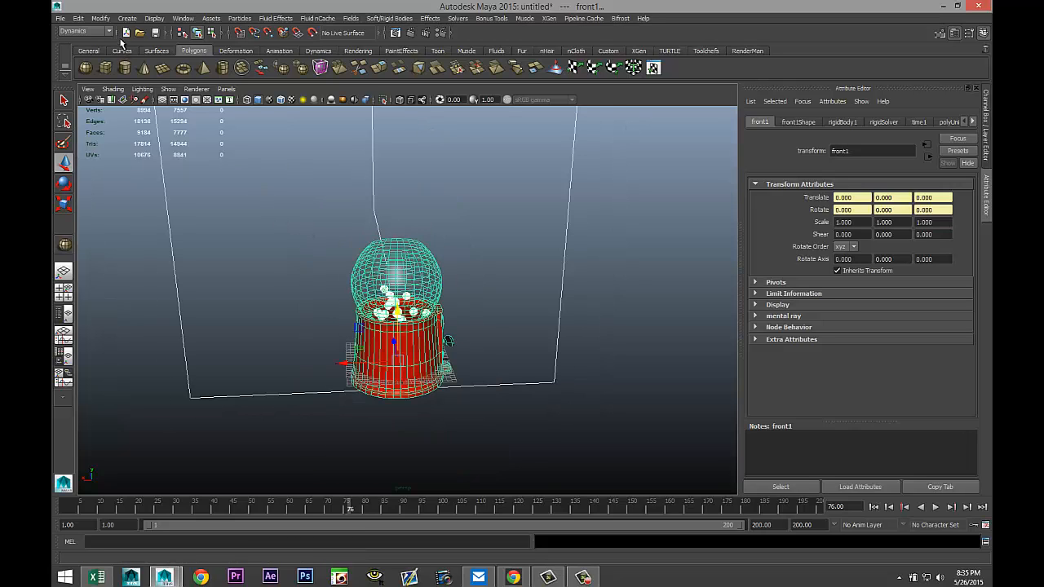
Delete all history in the scene using Delete All by Type.
click(101, 18)
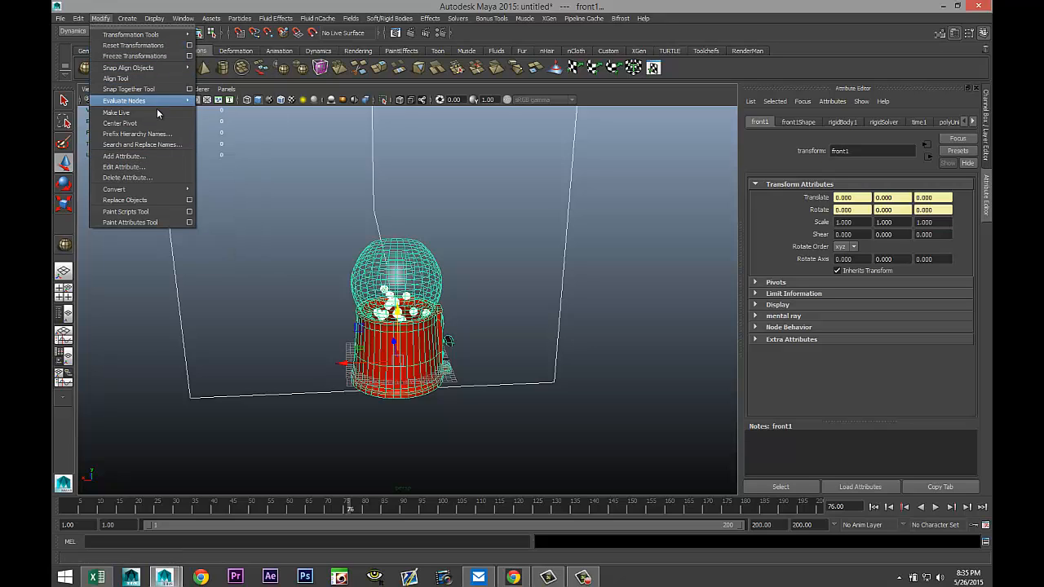
mouse_move(78, 18)
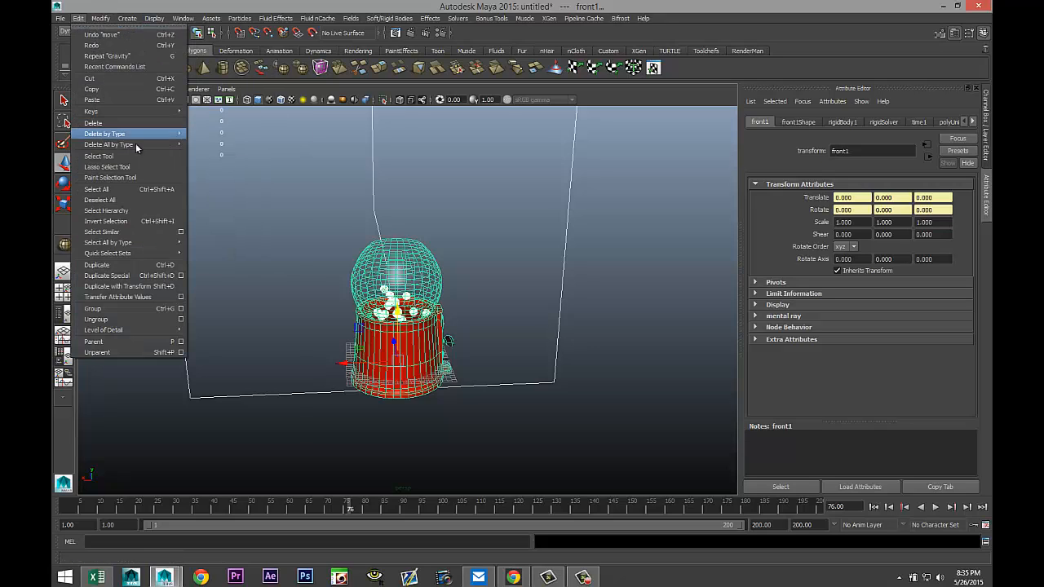
mouse_move(153, 135)
click(209, 140)
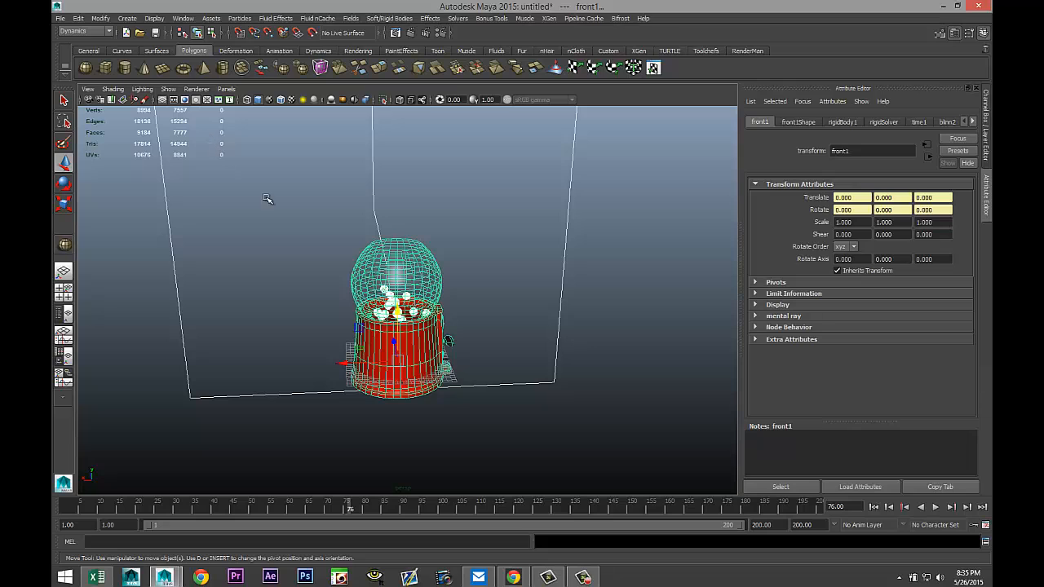
Select the gumball machine mesh, switch to the Polygons menu set and separate the mesh into its pieces.
scroll(536, 418, up, 3)
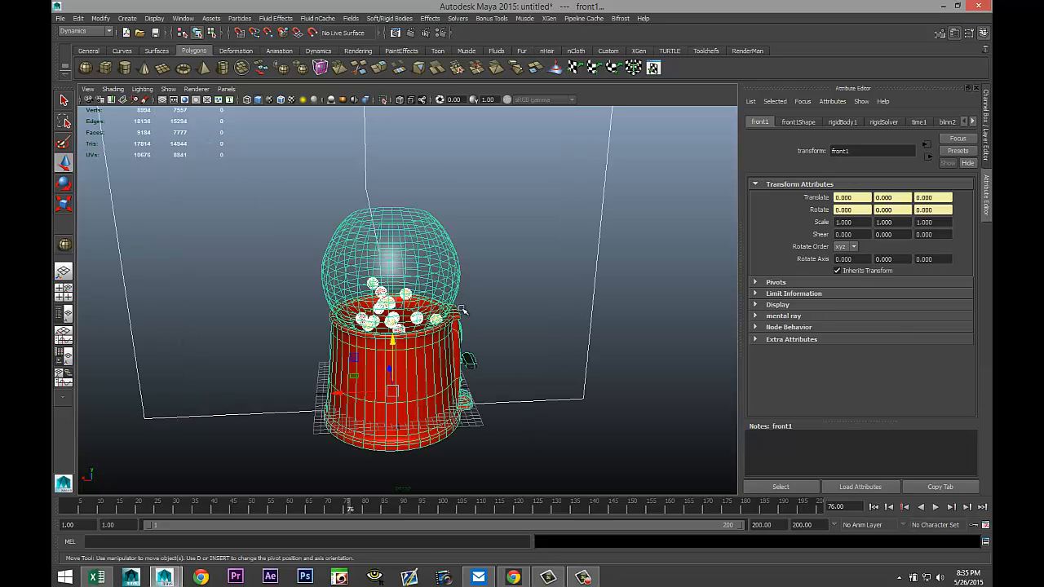
click(448, 253)
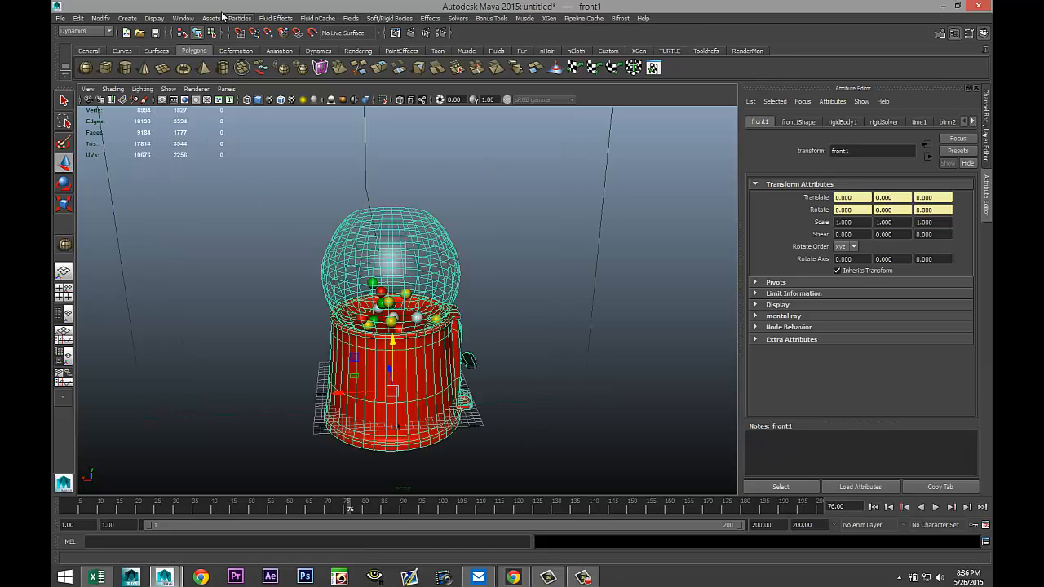
click(85, 31)
click(86, 48)
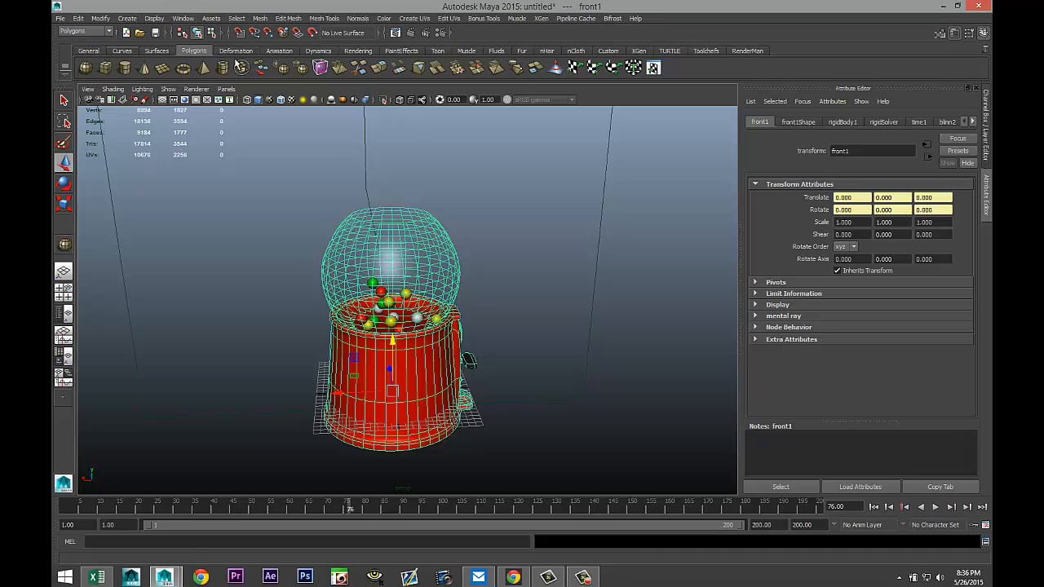
click(259, 18)
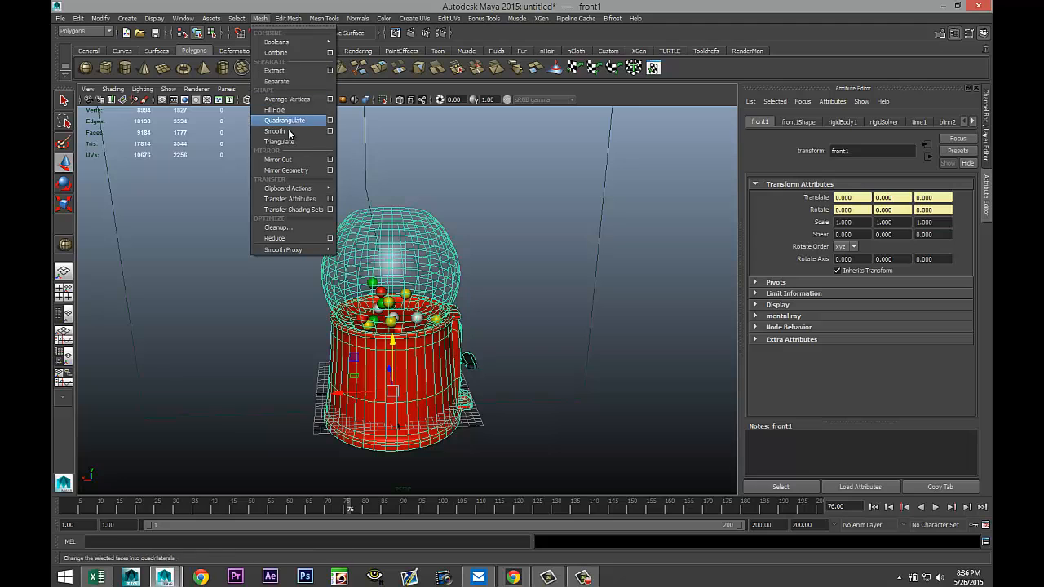
click(285, 81)
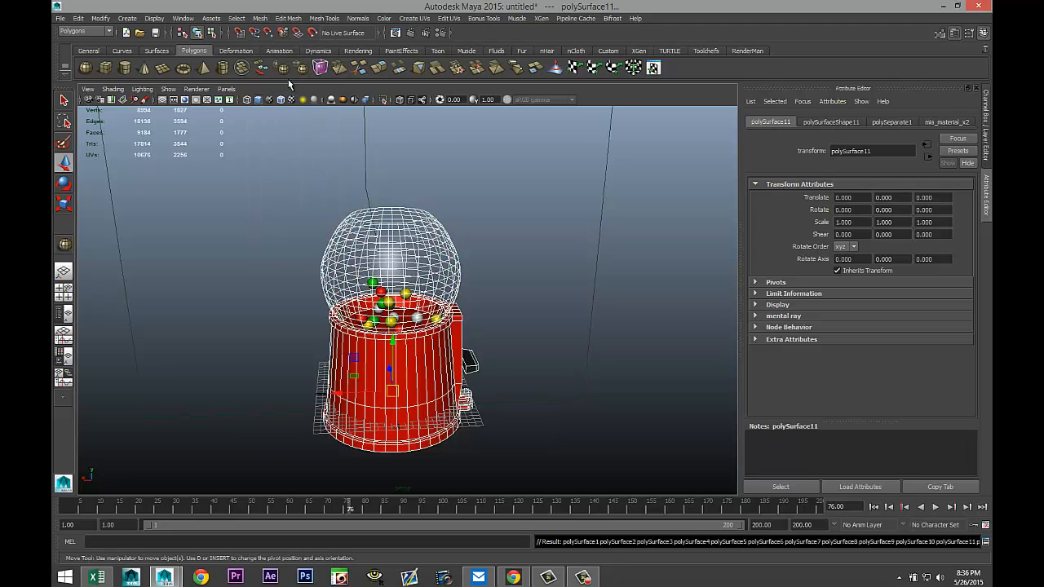
Select the glass globe piece and hide it to reveal the gumballs inside.
scroll(573, 400, up, 4)
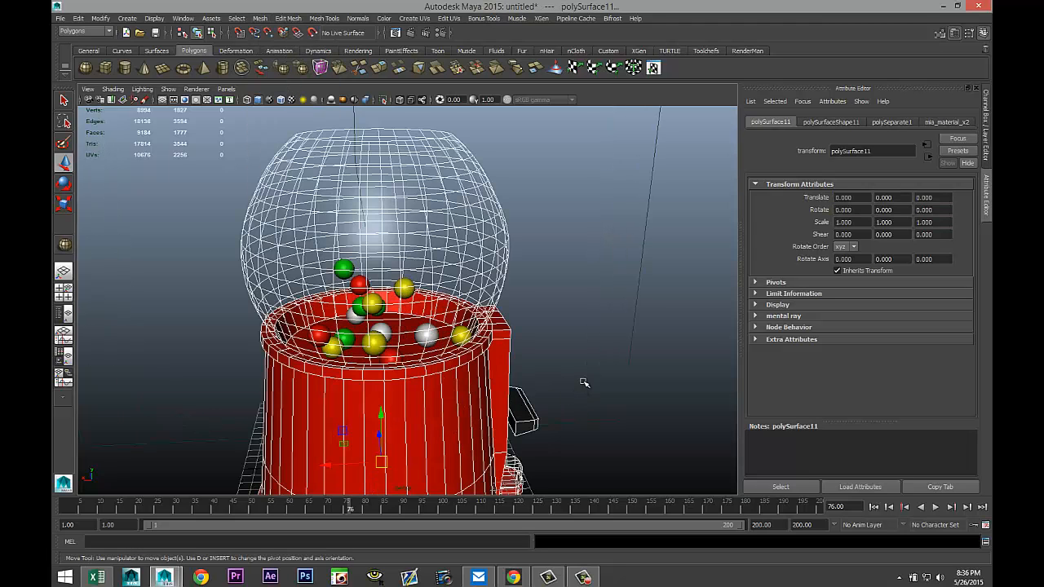
scroll(584, 383, up, 2)
click(489, 236)
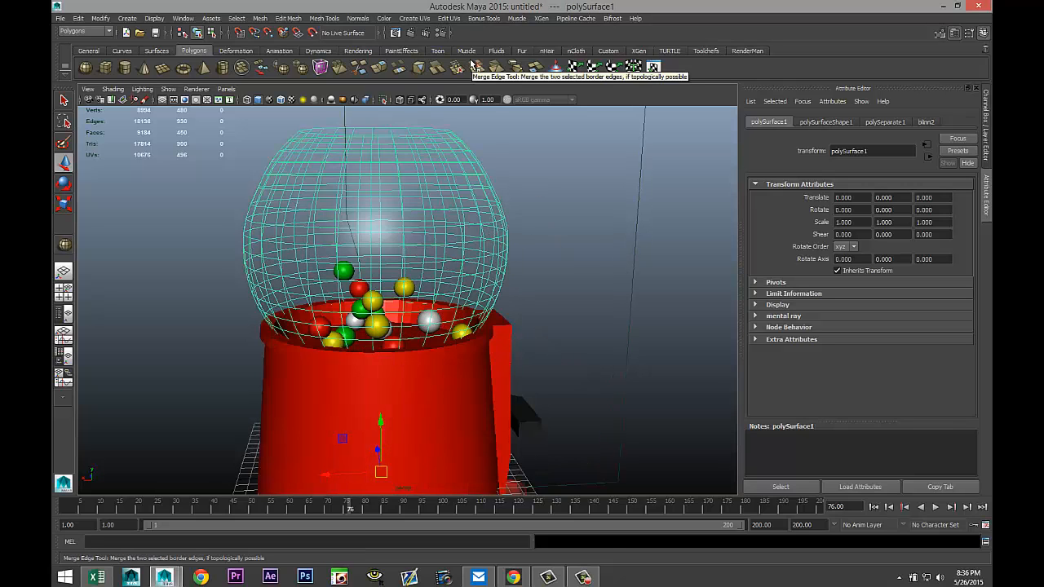
key(ctrl+h)
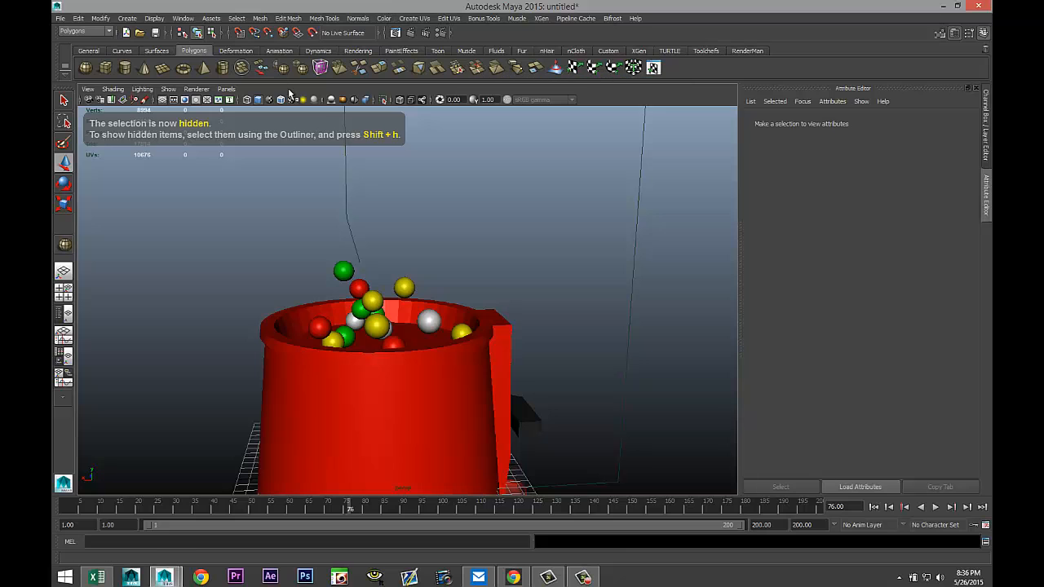
Reposition two gumballs lower inside the machine's bowl with the Move tool.
alt+drag(442, 266, 475, 306)
click(373, 330)
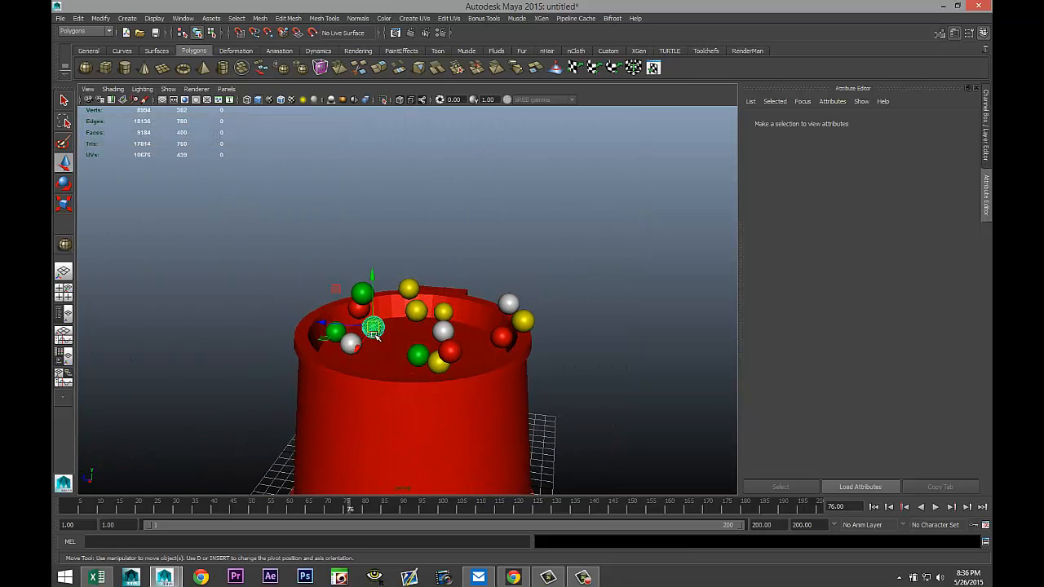
drag(372, 276, 377, 296)
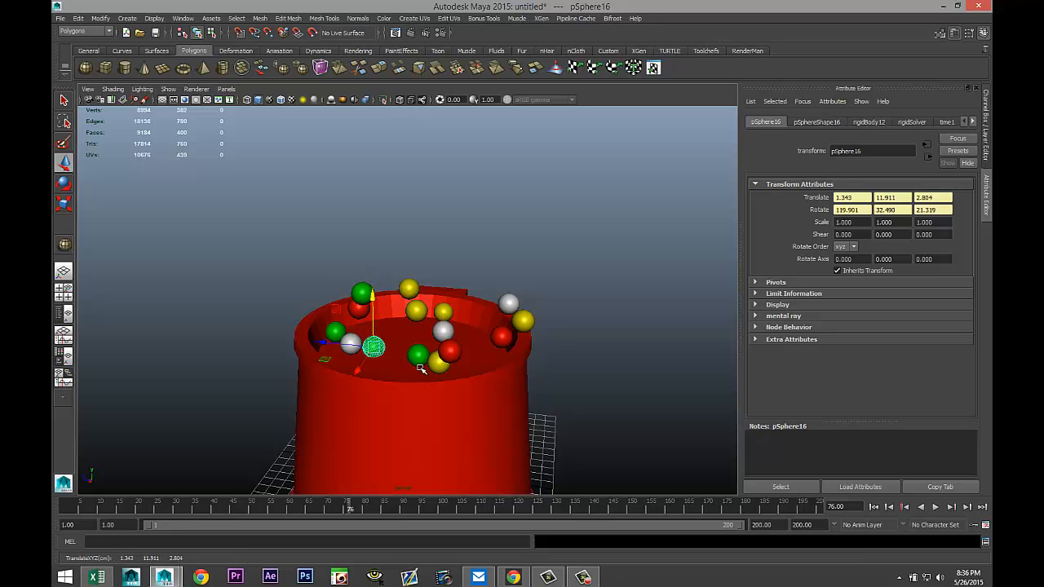
alt+drag(419, 368, 389, 345)
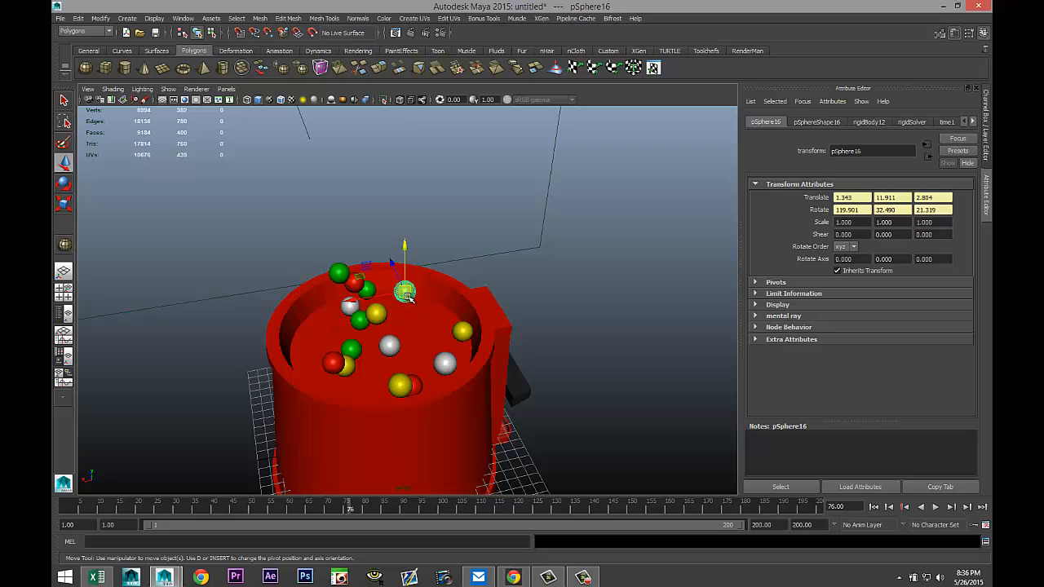
click(410, 299)
drag(406, 244, 419, 288)
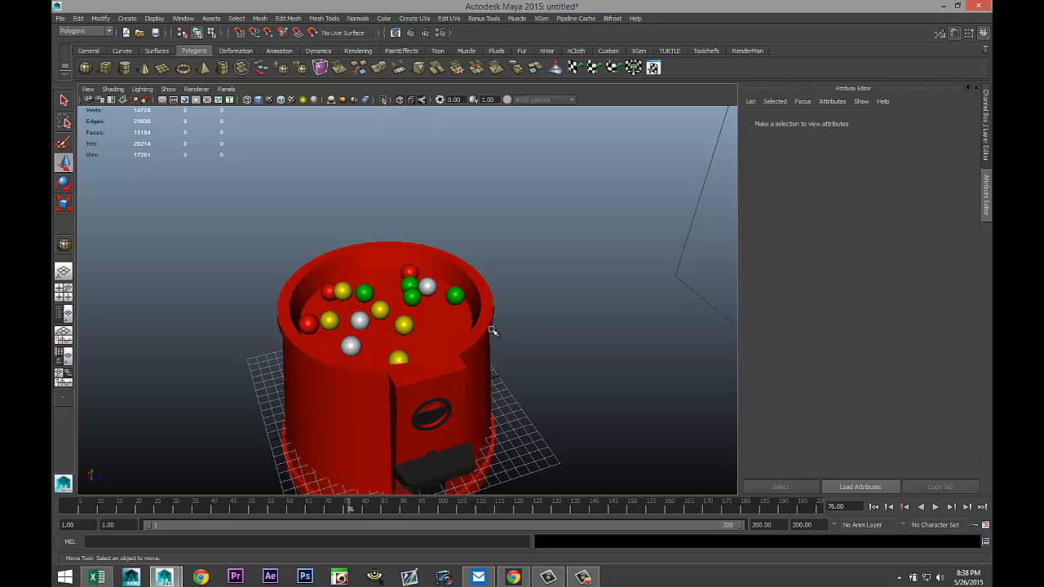
Show all hidden objects in the scene.
scroll(563, 326, down, 4)
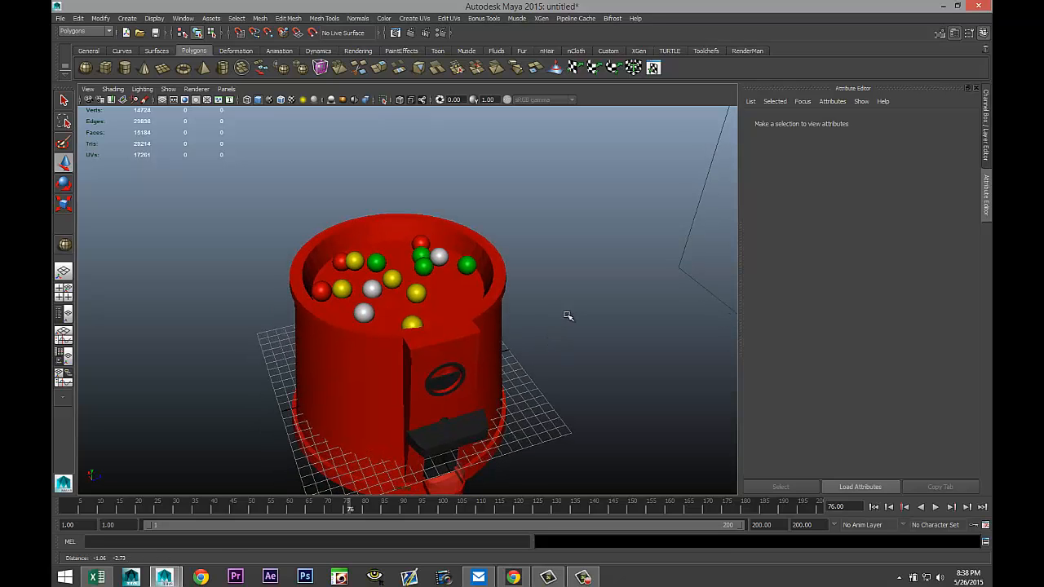
scroll(571, 320, up, 2)
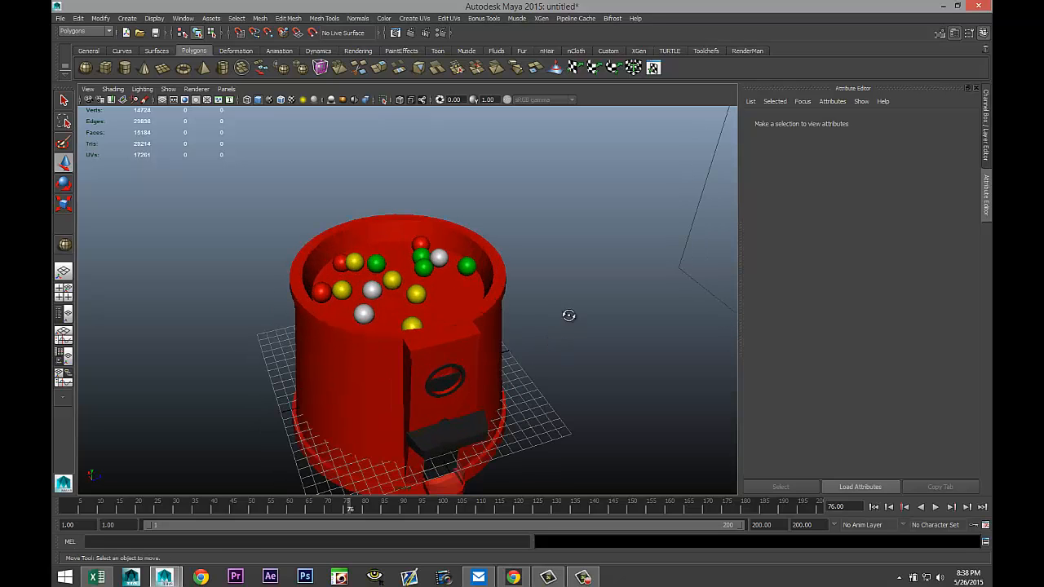
mouse_move(568, 315)
alt+mouse_down()
mouse_move(571, 305)
mouse_move(582, 320)
alt+mouse_up()
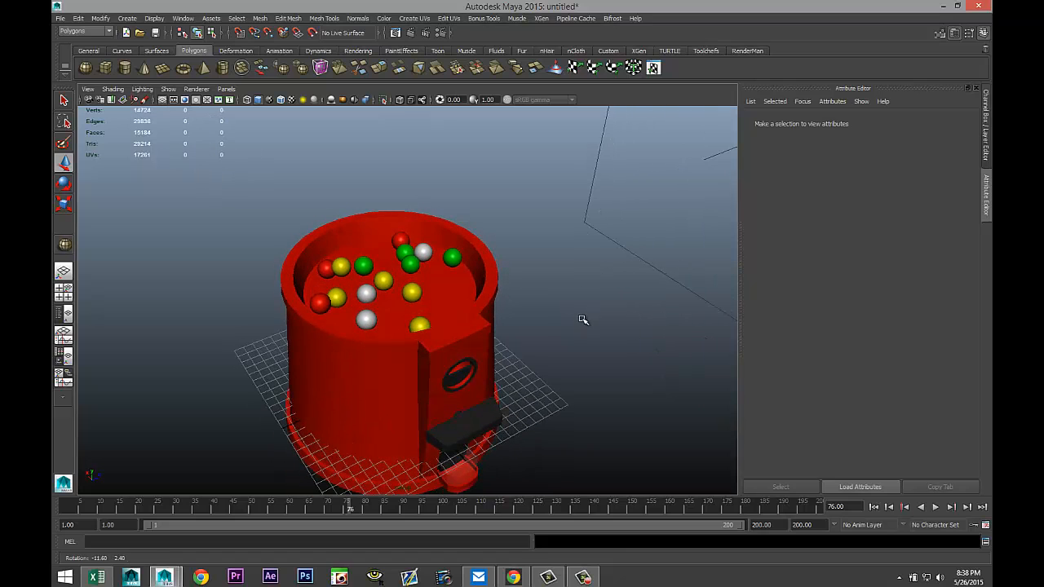
alt+middle_drag(517, 326, 511, 368)
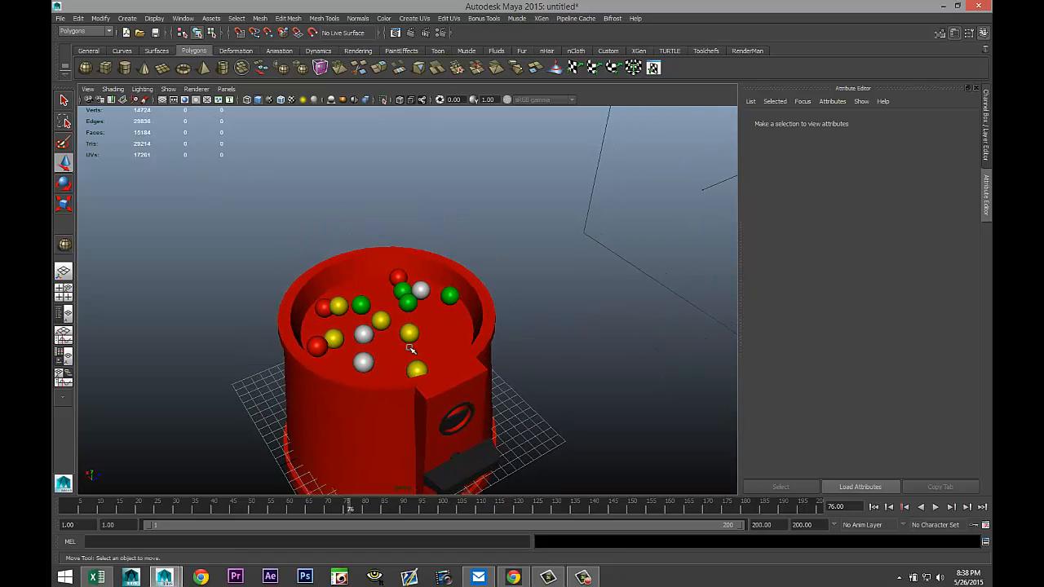
scroll(510, 326, down, 5)
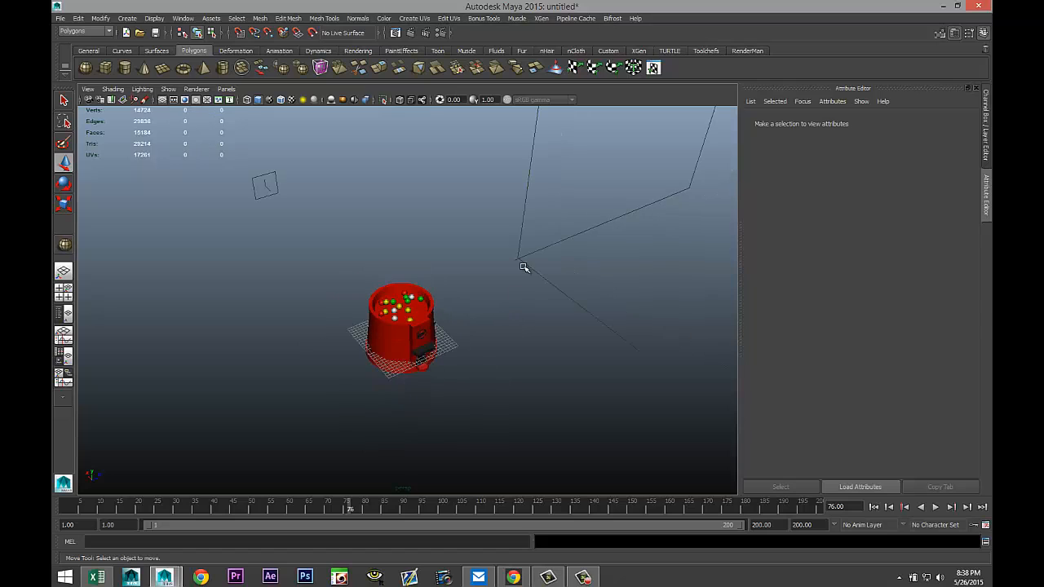
alt+middle_drag(519, 269, 515, 327)
scroll(517, 327, down, 3)
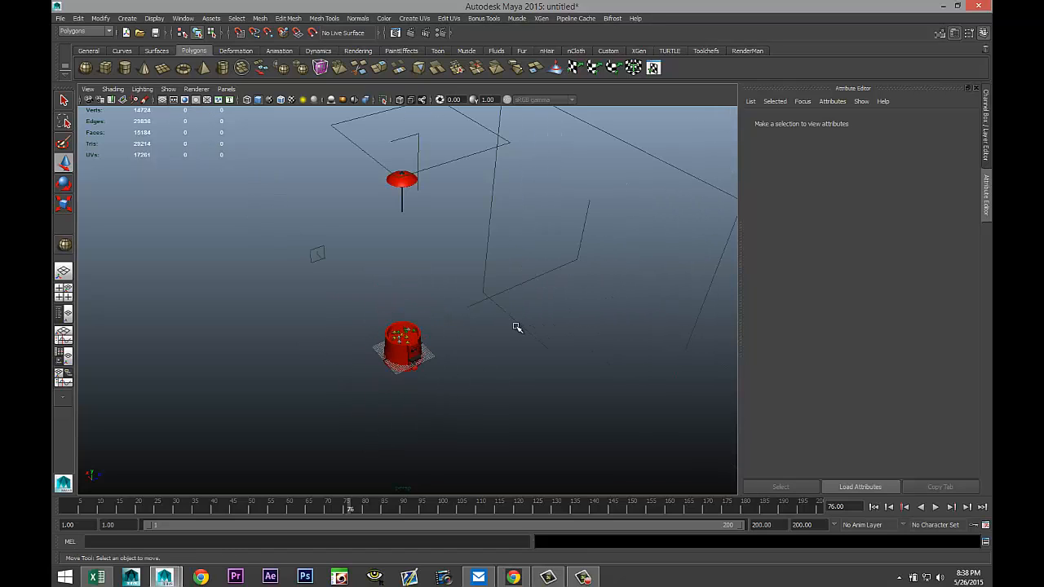
scroll(517, 327, up, 2)
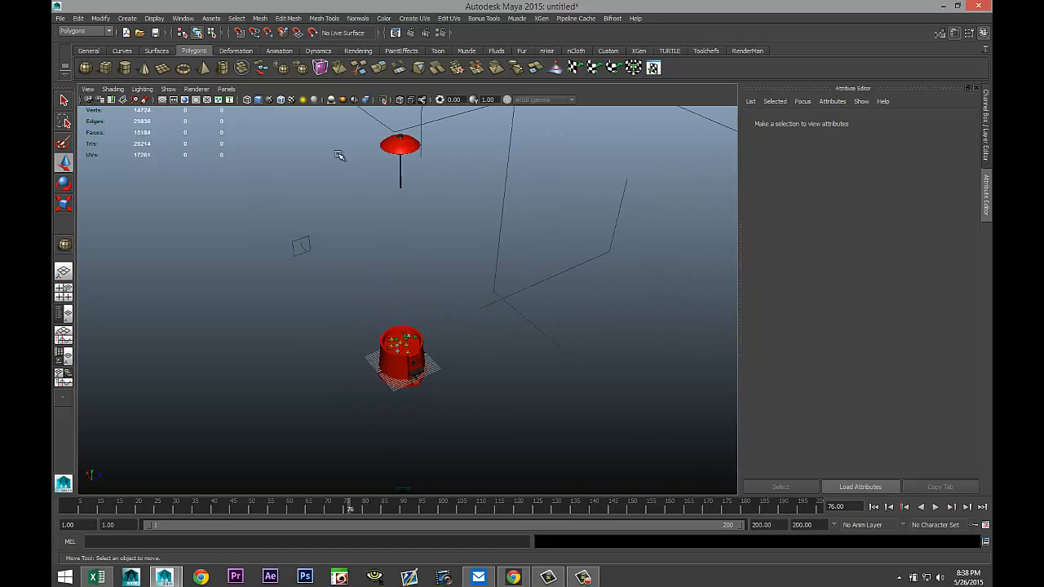
click(154, 18)
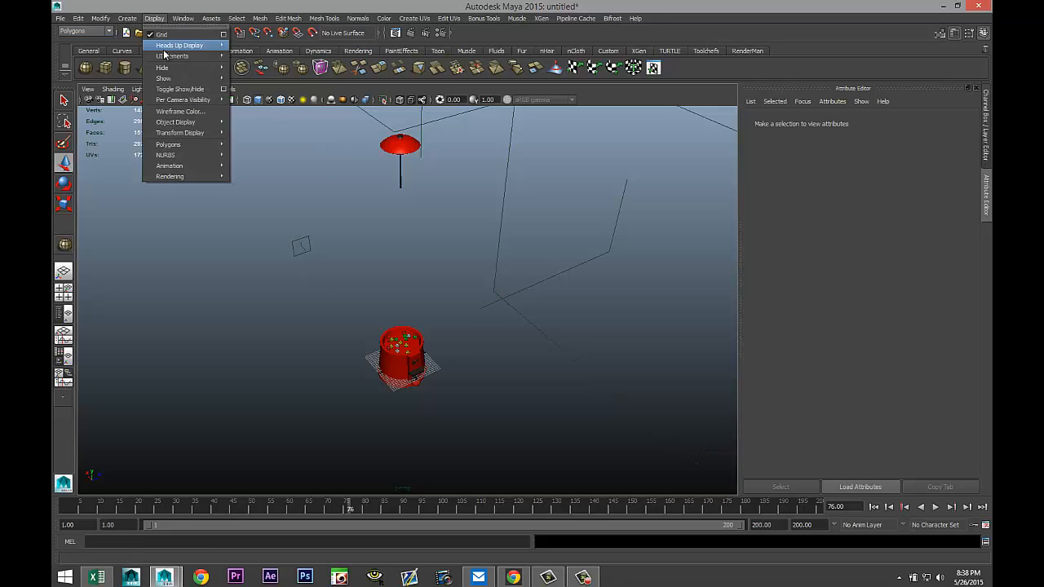
mouse_move(196, 76)
click(261, 119)
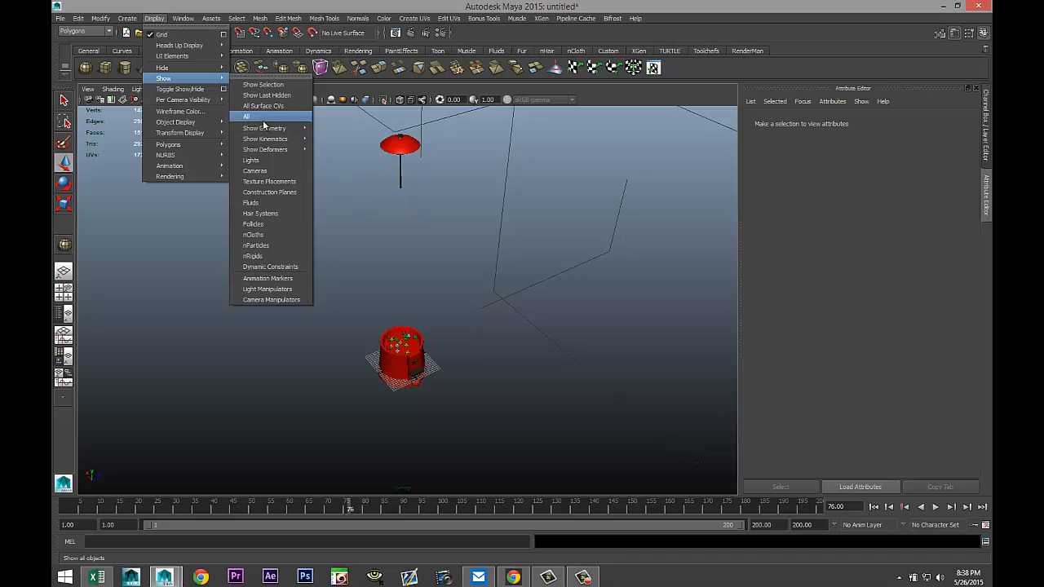
Select the floating lid cylinder and move it down toward the gumball machine.
scroll(478, 345, up, 3)
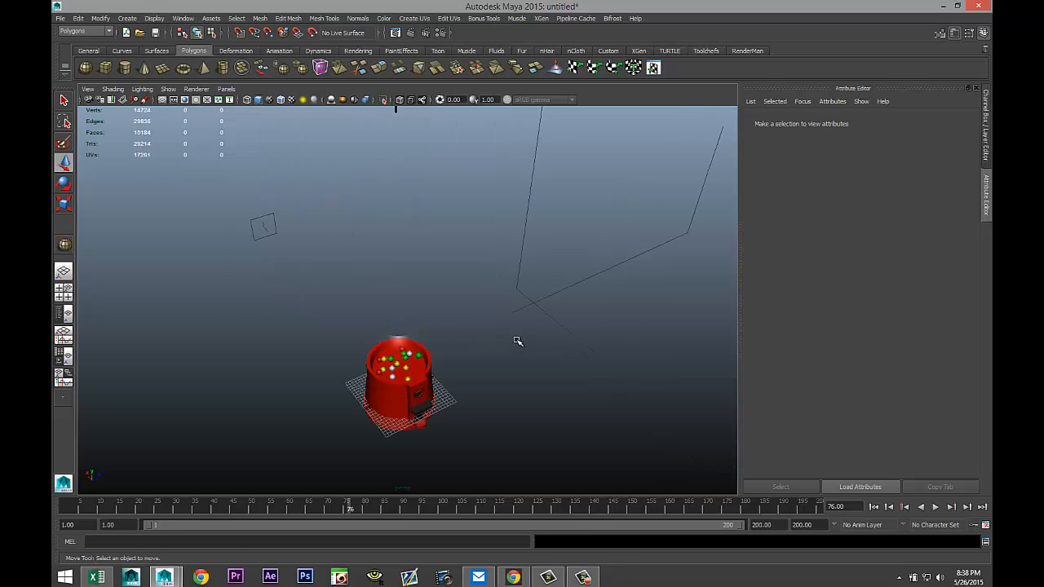
alt+drag(517, 341, 513, 308)
alt+middle_drag(512, 308, 494, 413)
scroll(471, 349, down, 4)
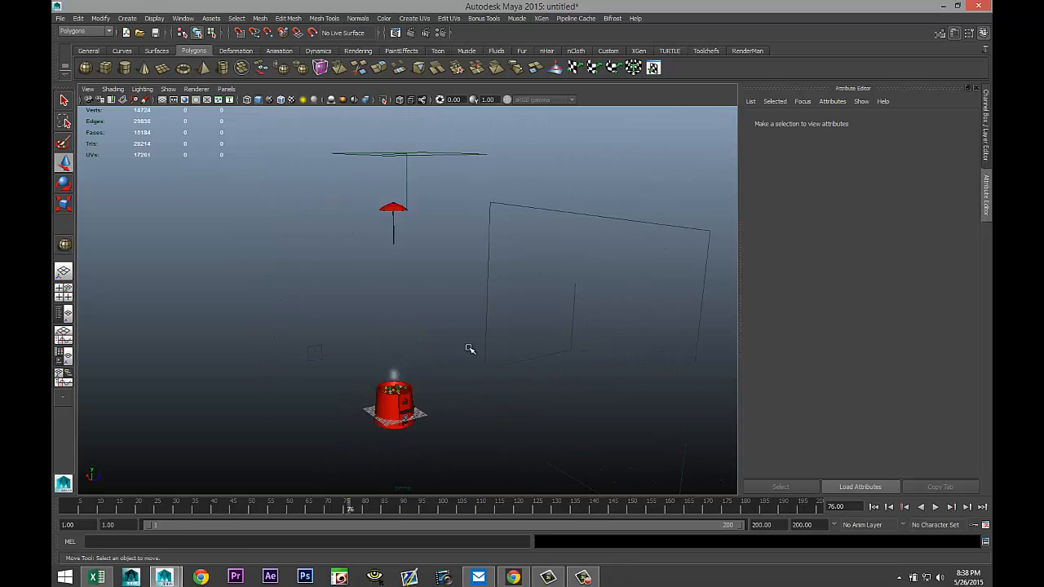
drag(338, 186, 453, 304)
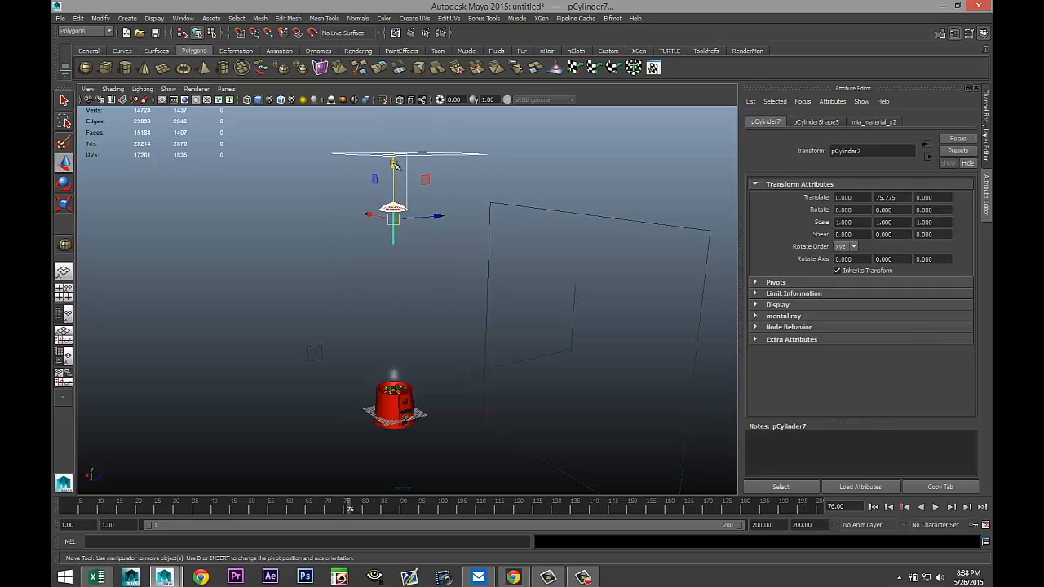
drag(394, 164, 395, 317)
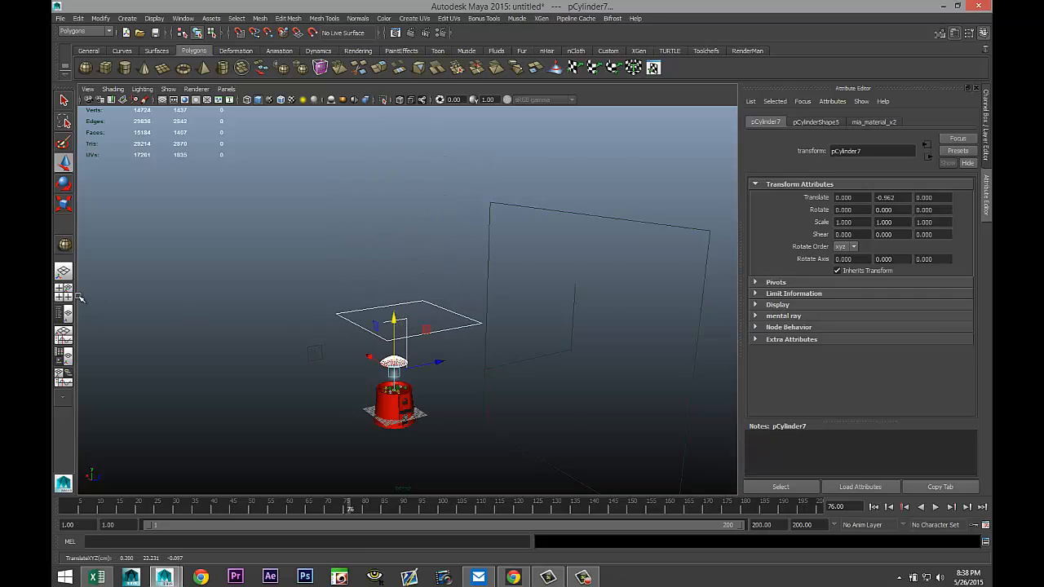
In the front view, adjust the lid's height so it sits on top of the glass globe.
click(65, 293)
key(space)
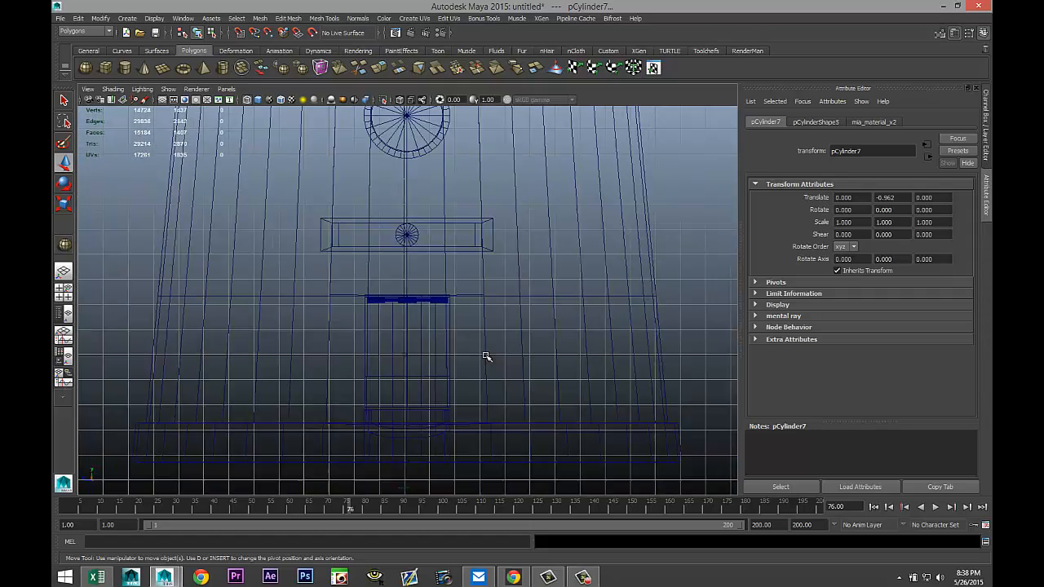
scroll(485, 354, down, 5)
scroll(494, 308, down, 1)
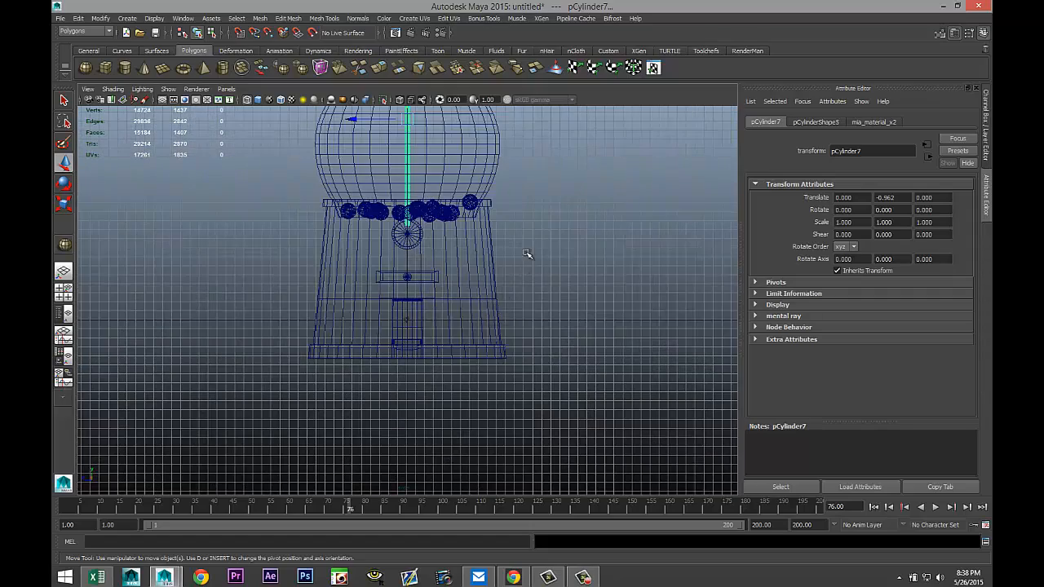
alt+middle_drag(526, 255, 543, 400)
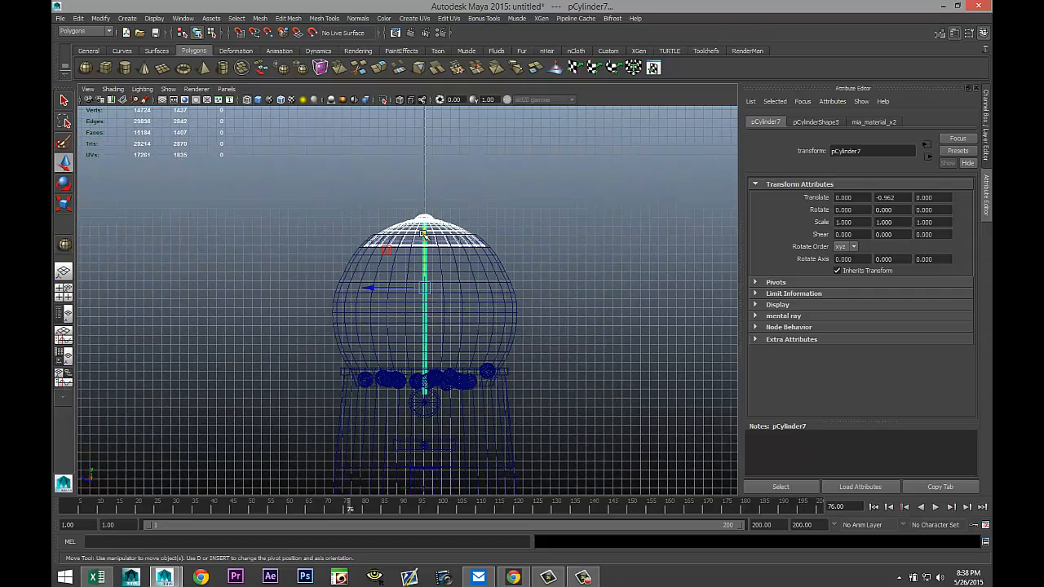
drag(424, 233, 430, 224)
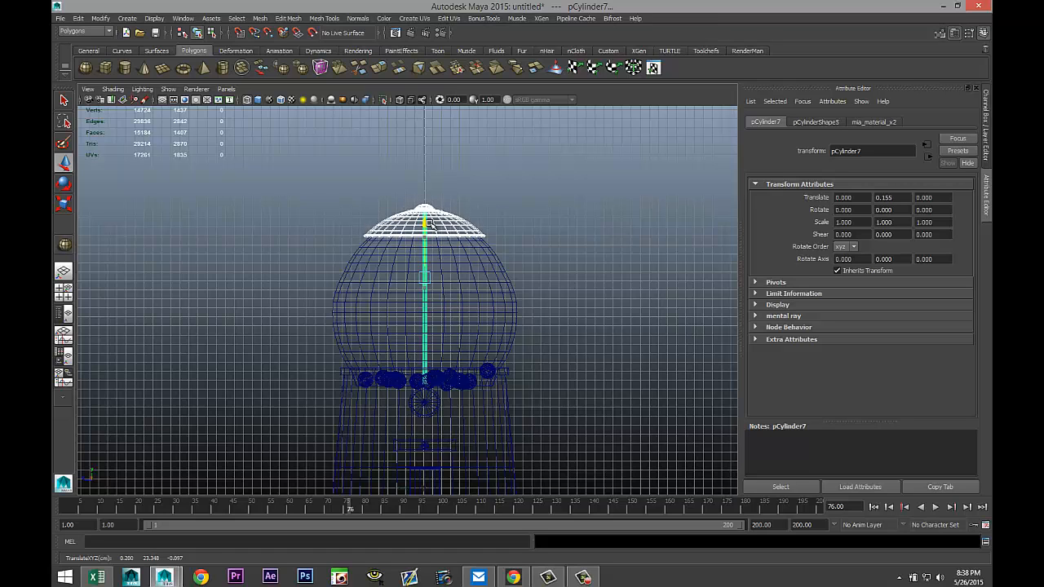
key(space)
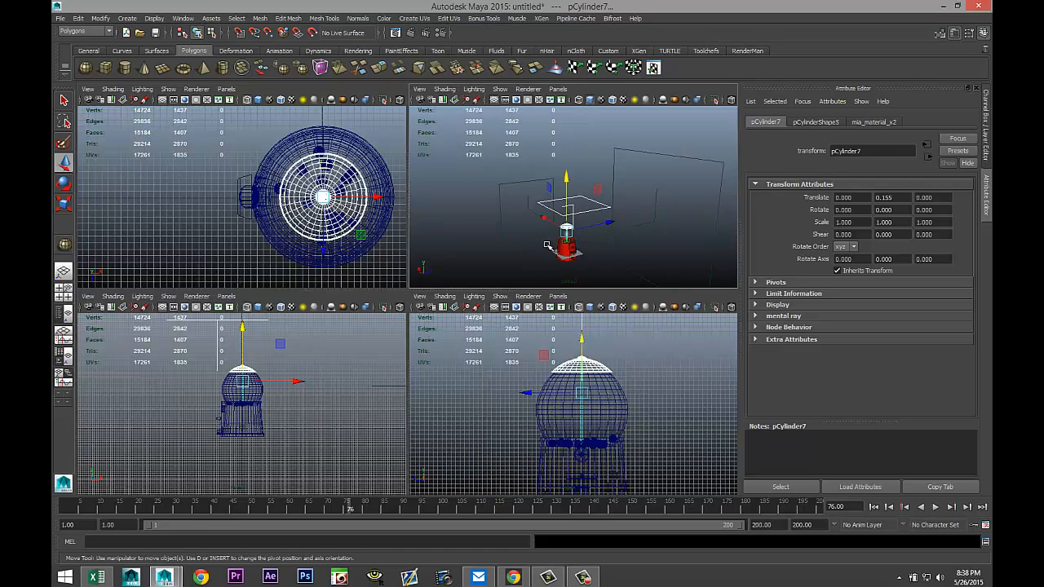
key(space)
alt+drag(494, 322, 529, 361)
click(486, 432)
Select the black handle piece and check its smooth mesh preview.
scroll(483, 426, up, 3)
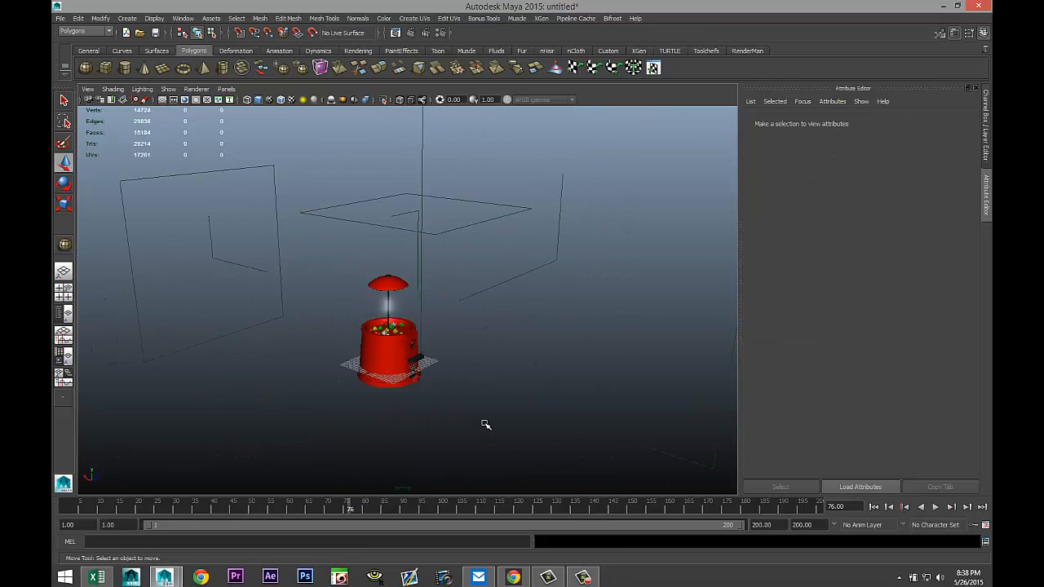
scroll(497, 358, up, 3)
scroll(489, 384, up, 3)
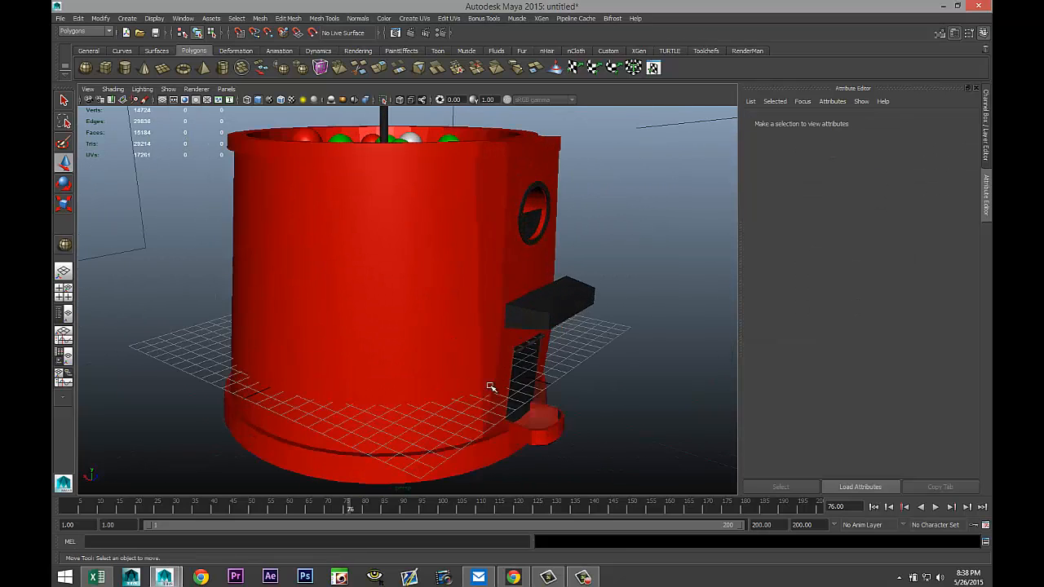
alt+drag(556, 418, 522, 420)
click(489, 343)
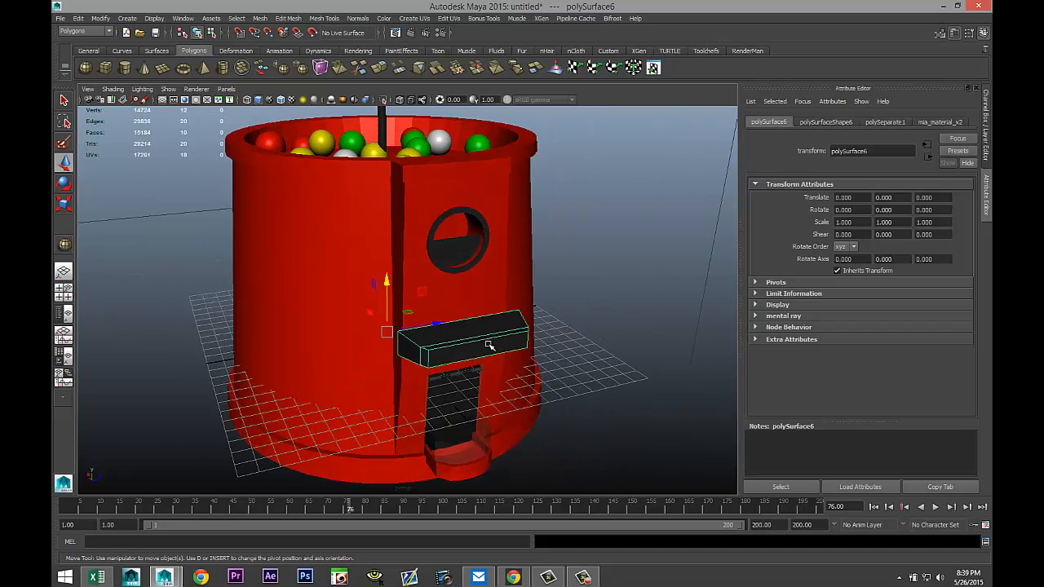
key(3)
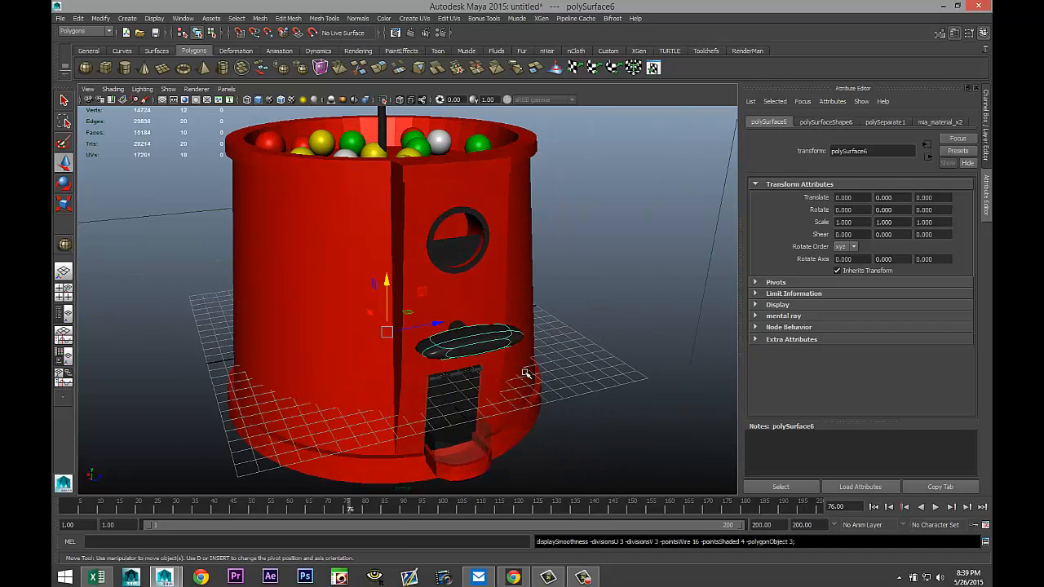
key(1)
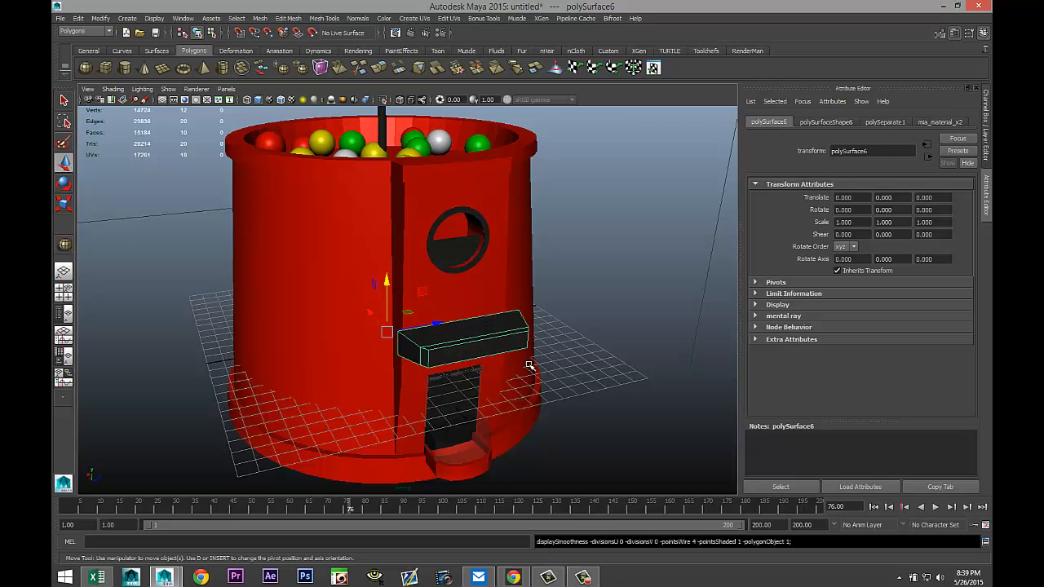
Insert edge loops near the ends of the handle with the Insert Edge Loop Tool, undoing the last one.
click(298, 18)
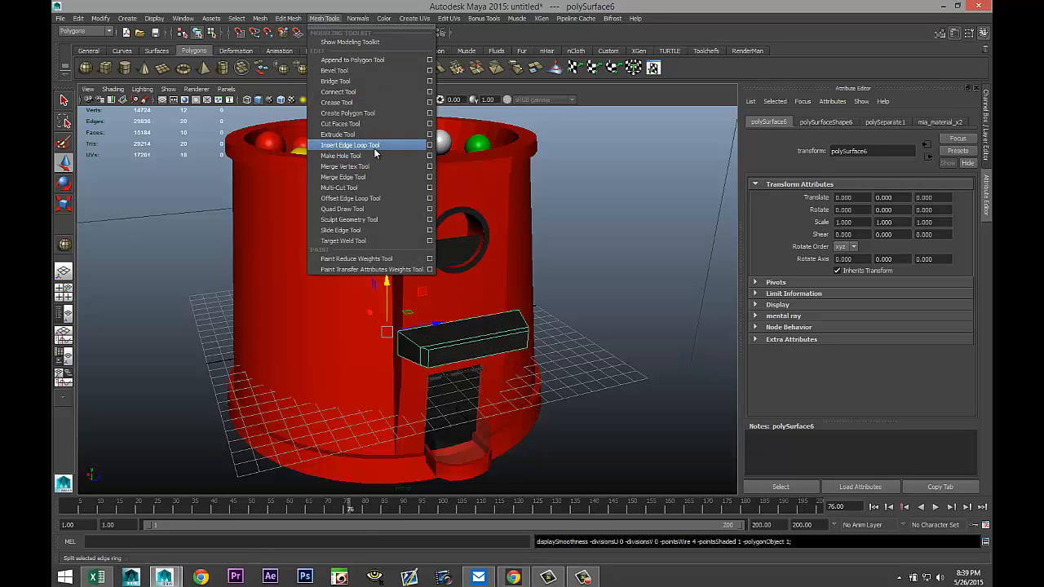
click(375, 147)
alt+drag(532, 357, 517, 385)
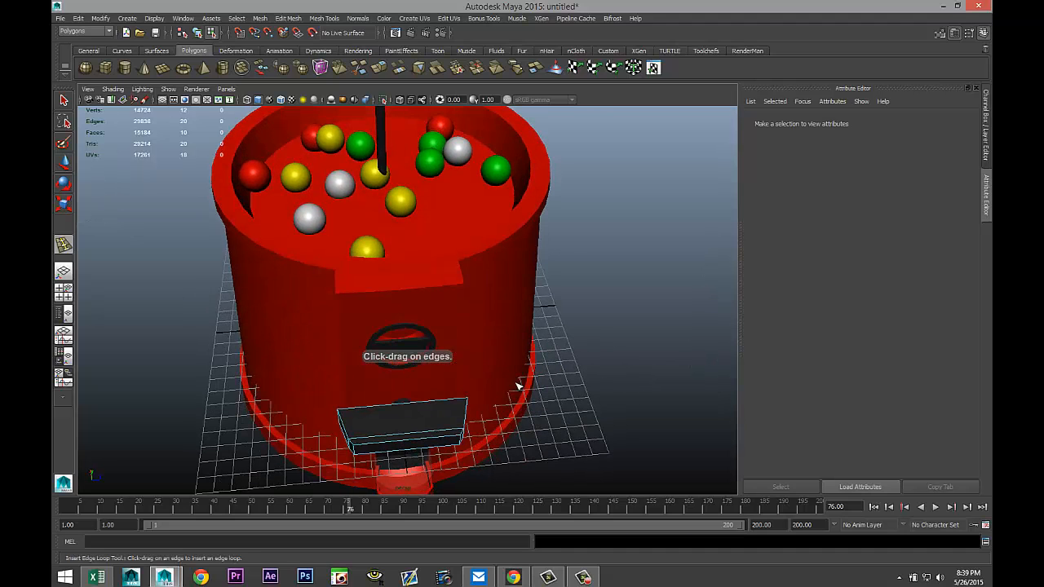
click(458, 439)
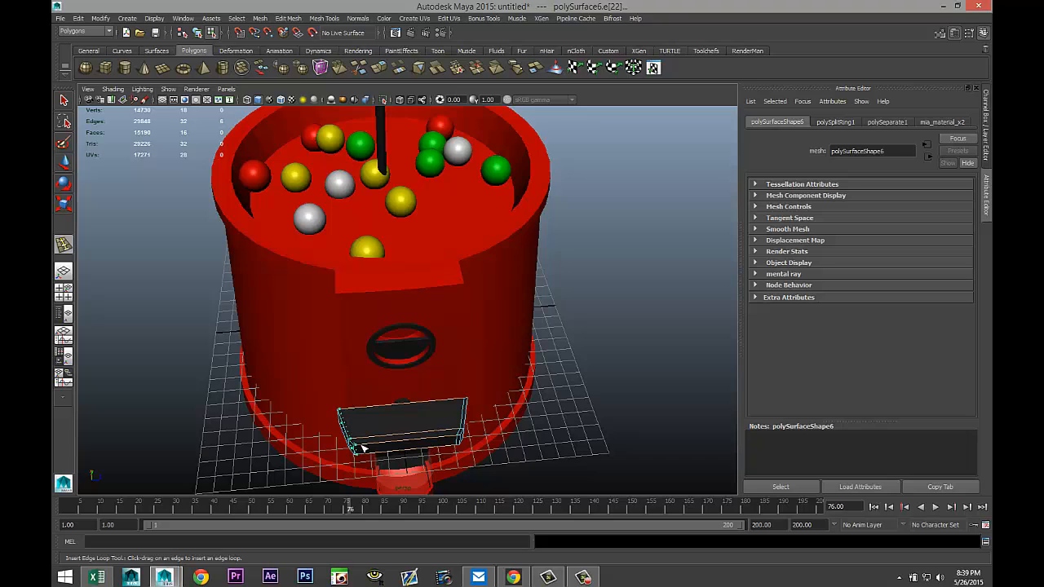
click(356, 448)
drag(469, 411, 463, 437)
alt+drag(531, 457, 479, 400)
drag(455, 345, 447, 371)
right_drag(448, 371, 512, 312)
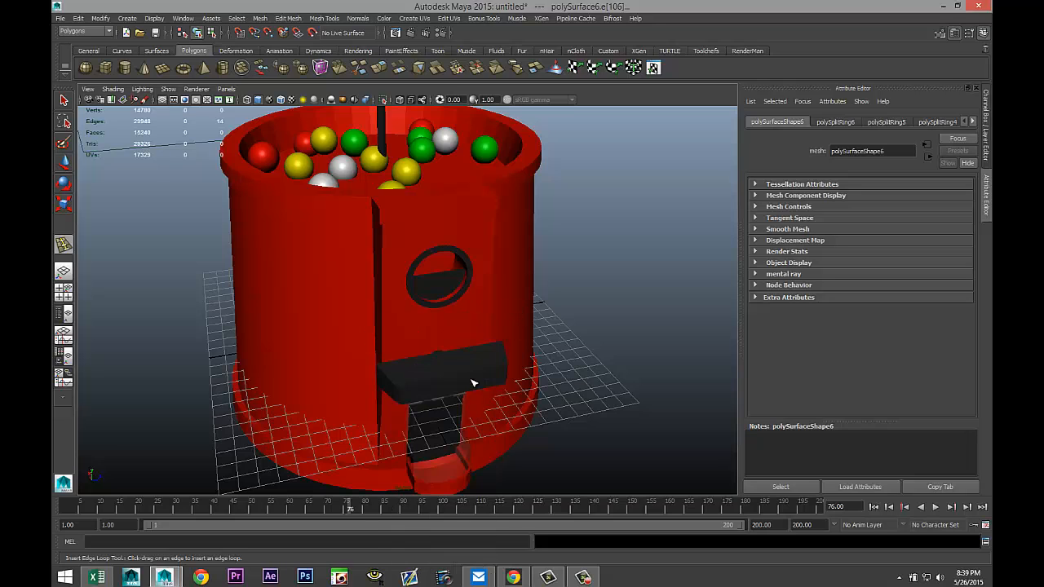
click(473, 383)
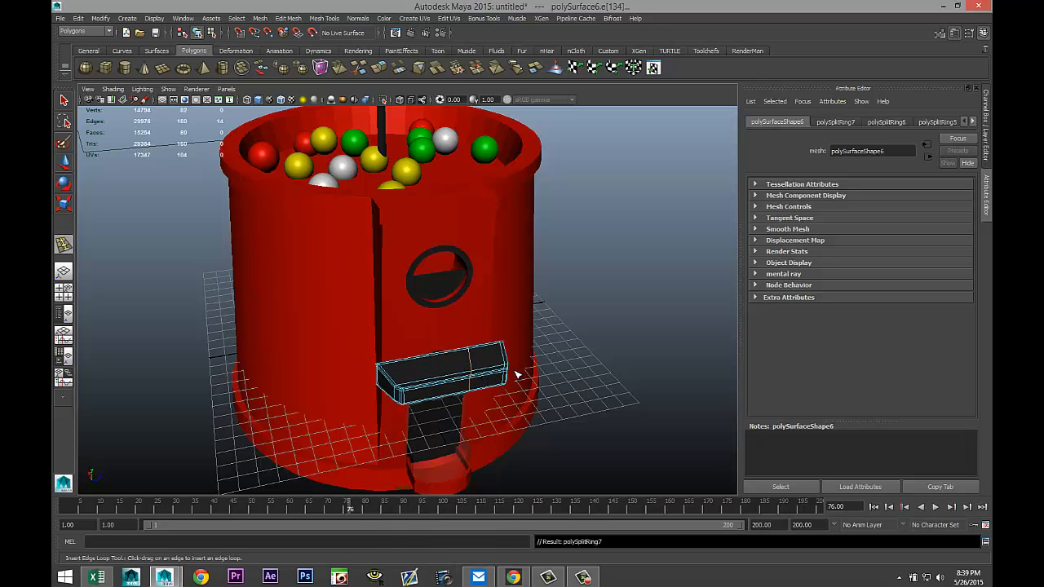
key(ctrl+z)
Select the handle and display it with smooth mesh preview.
key(q)
right_drag(490, 366, 532, 310)
click(494, 371)
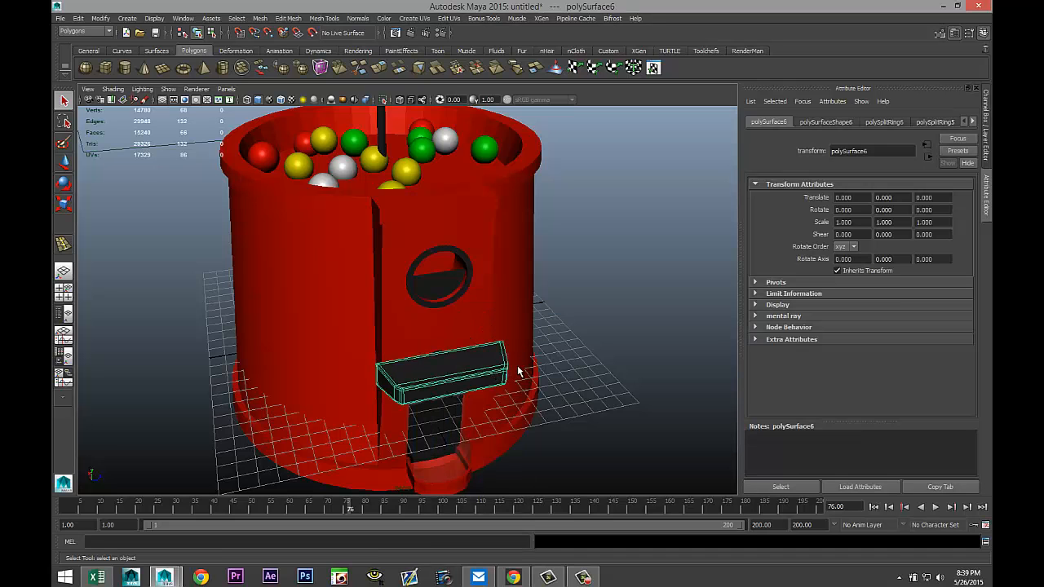
key(3)
click(581, 376)
Marquee-select all objects in the scene.
scroll(578, 371, up, 5)
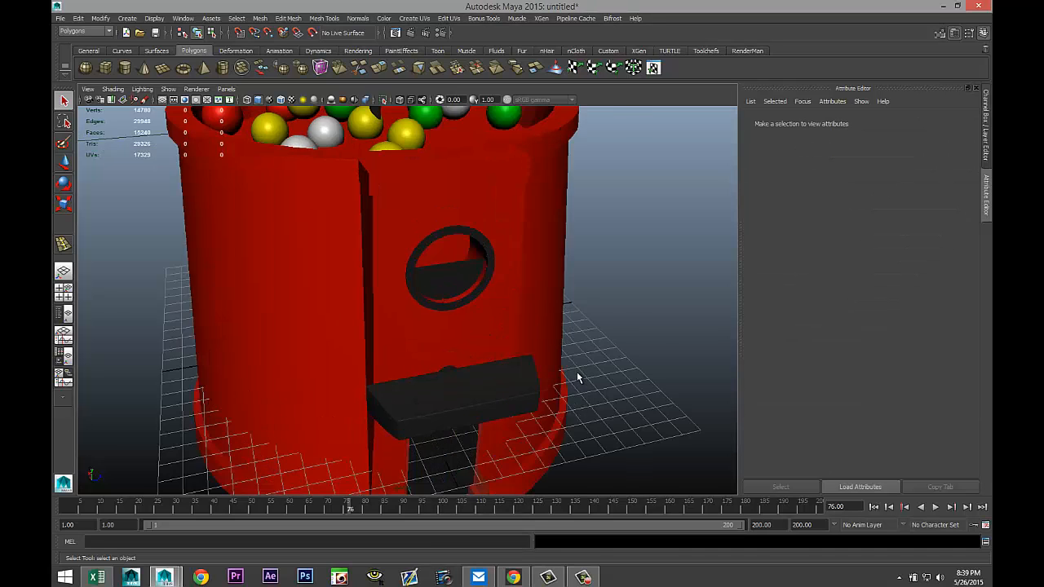
alt+drag(570, 384, 567, 362)
scroll(563, 358, down, 8)
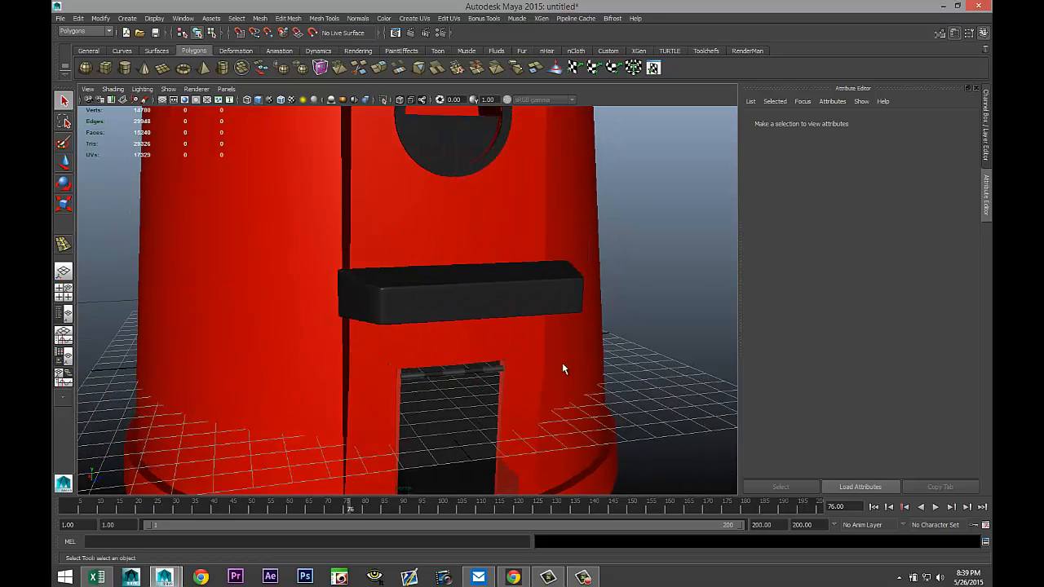
mouse_move(552, 348)
alt+mouse_down()
mouse_move(508, 350)
mouse_move(547, 347)
alt+mouse_up()
scroll(547, 348, down, 10)
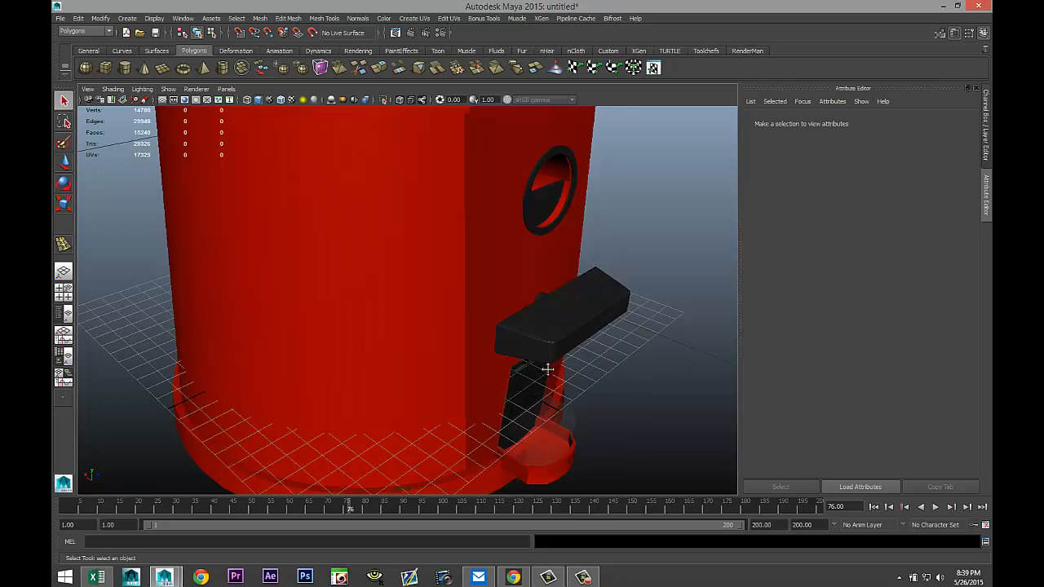
scroll(551, 403, down, 10)
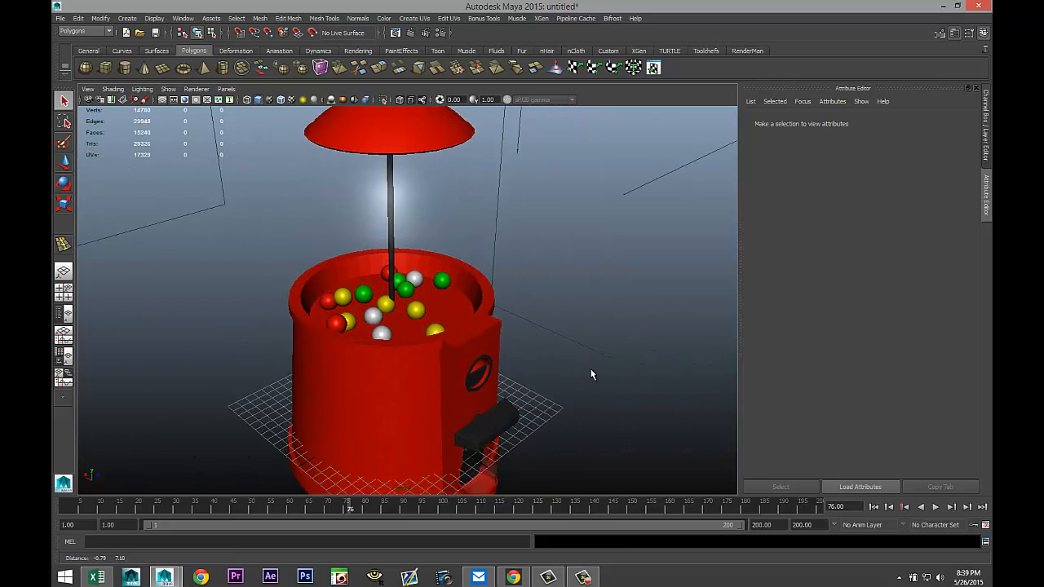
scroll(587, 371, down, 3)
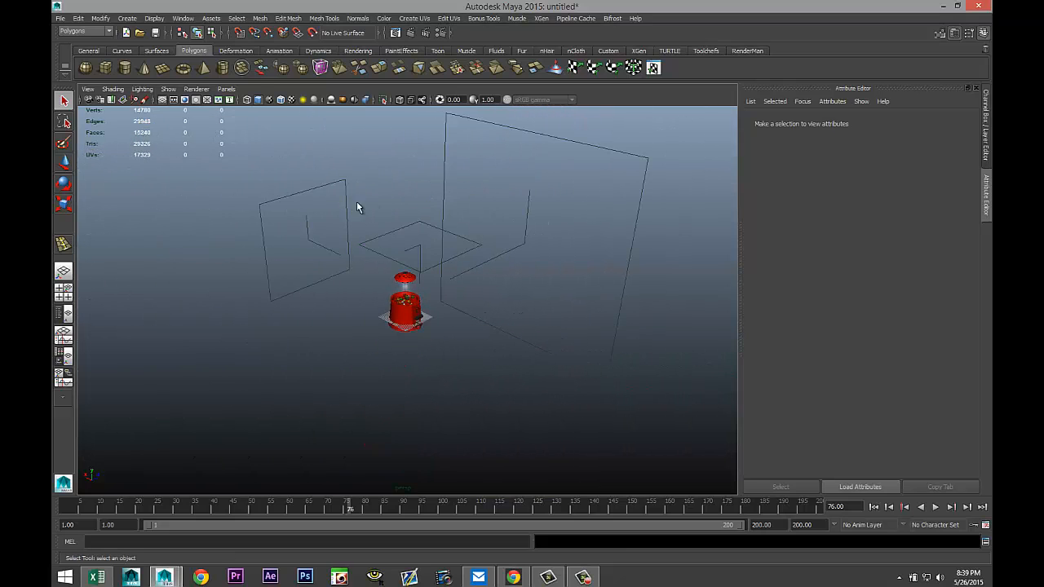
drag(219, 168, 580, 438)
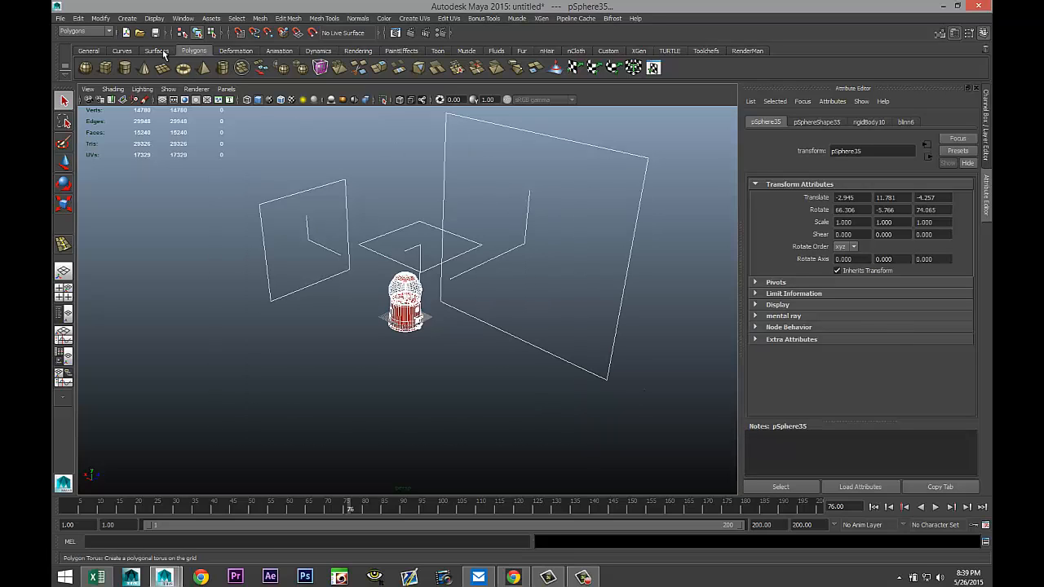
Delete construction history and freeze transformations on all selected objects, then clear the selection.
click(78, 18)
mouse_move(141, 134)
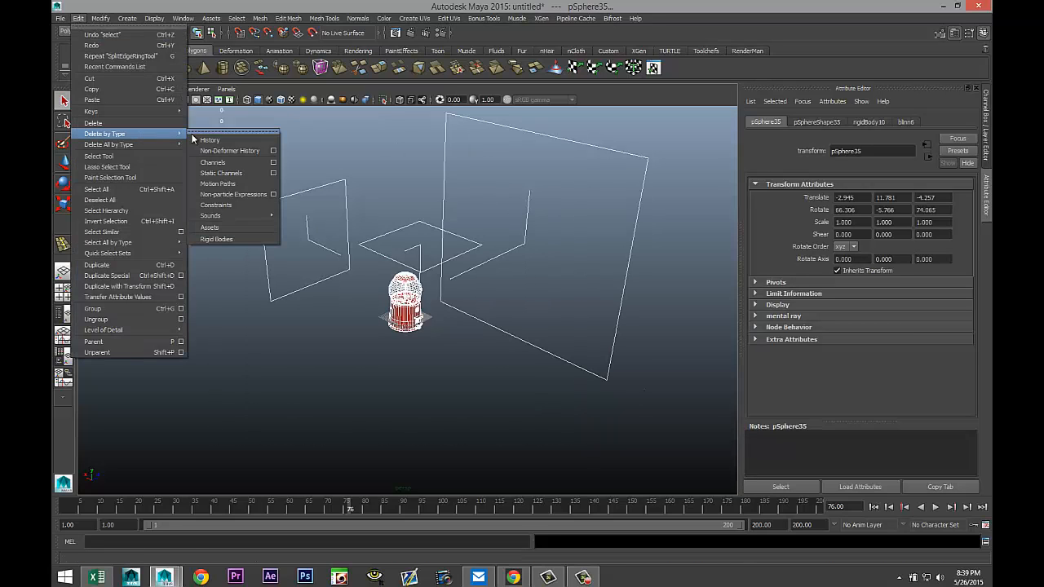
click(198, 139)
click(100, 18)
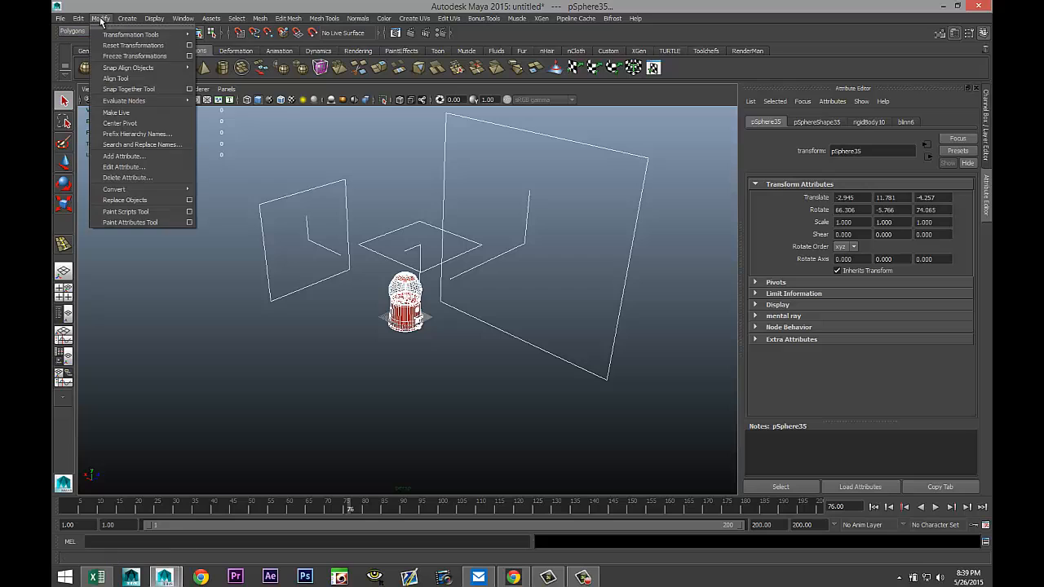
click(159, 56)
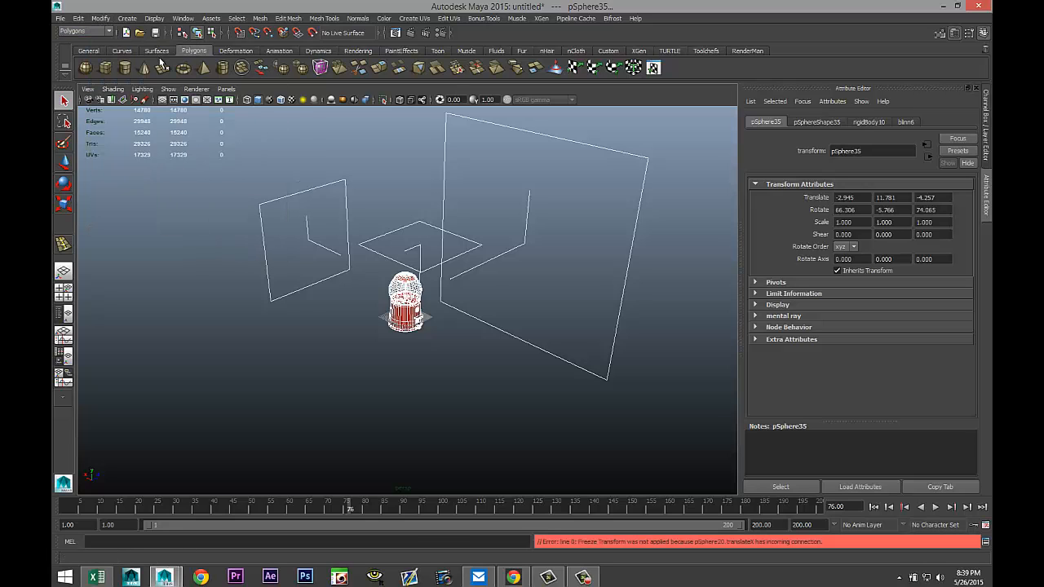
click(289, 384)
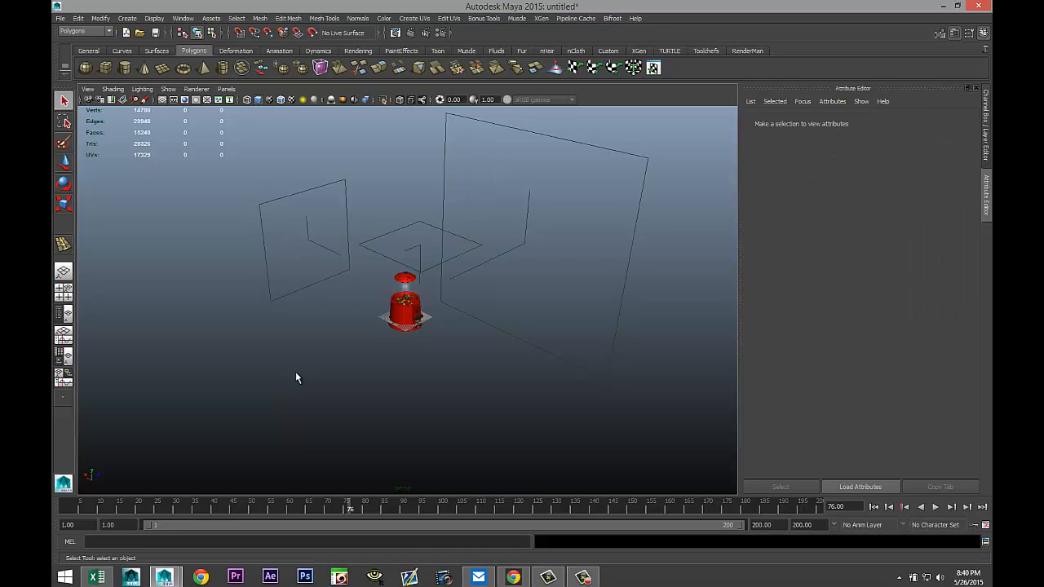
Create a large polygon plane on the grid and move it down to about -4.3 in Y, under the machine's base.
click(163, 67)
drag(189, 356, 753, 311)
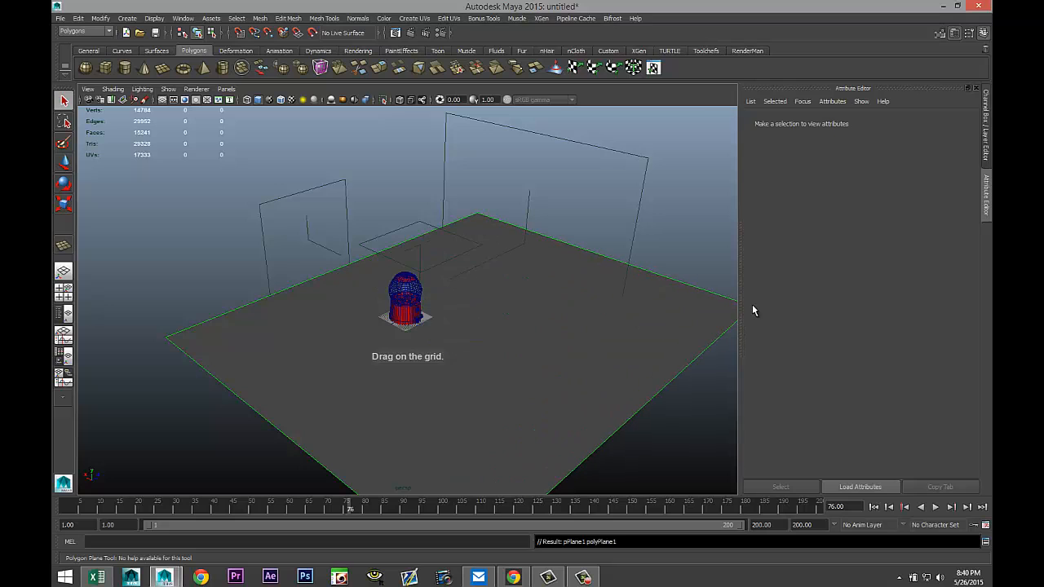
click(64, 291)
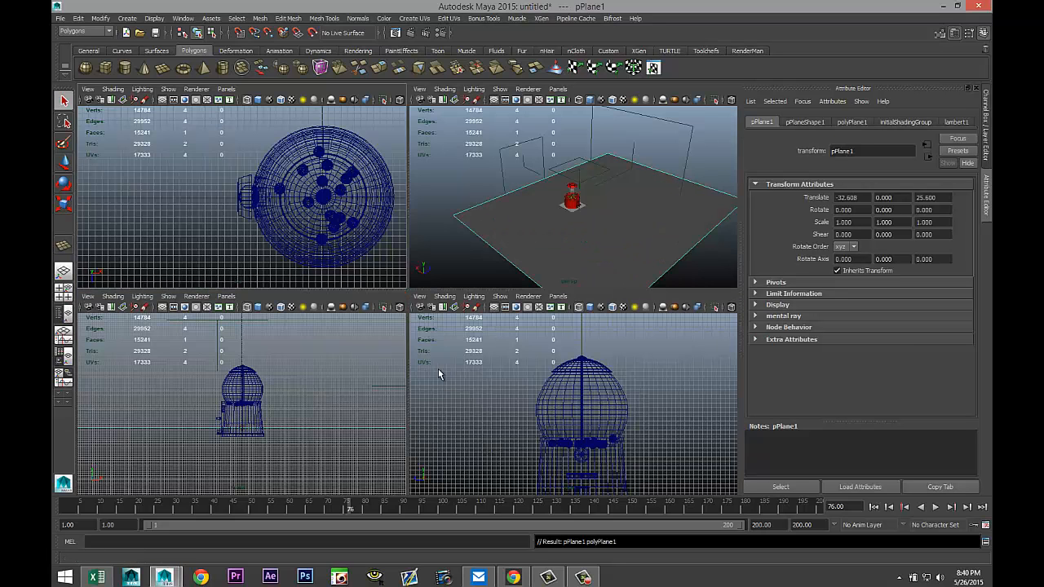
key(space)
key(w)
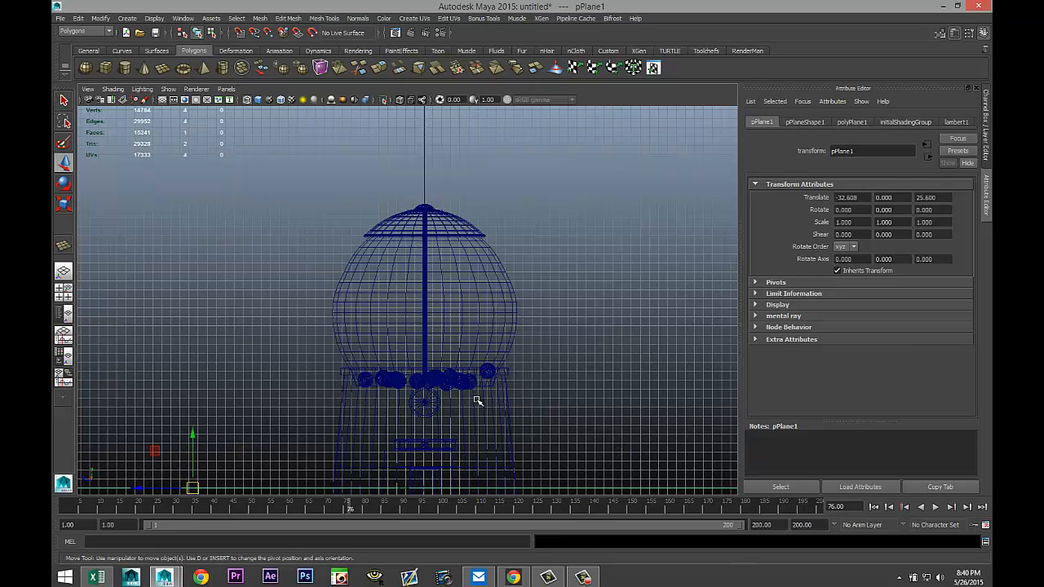
scroll(424, 401, down, 3)
drag(259, 373, 260, 399)
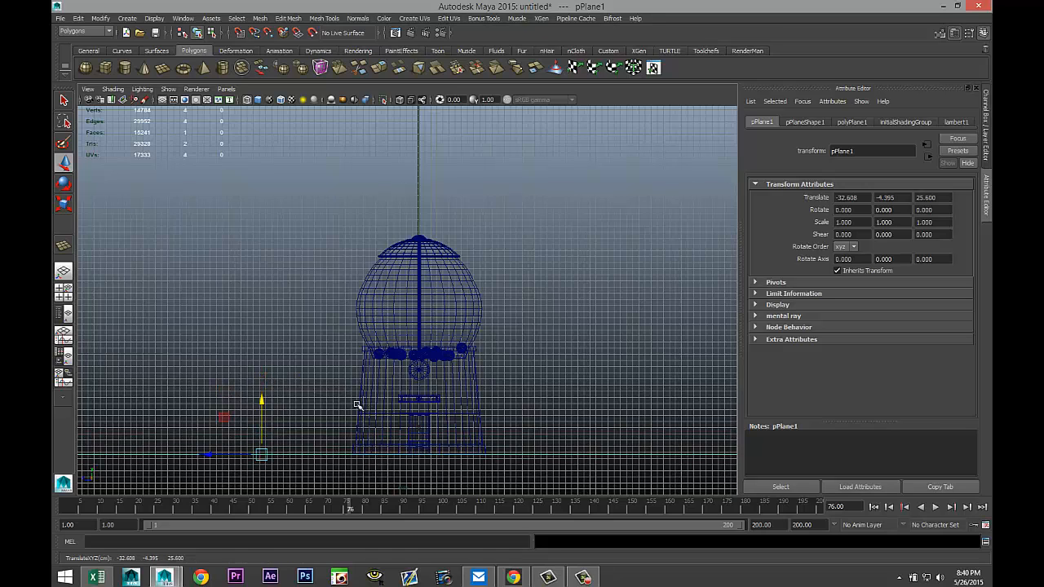
key(5)
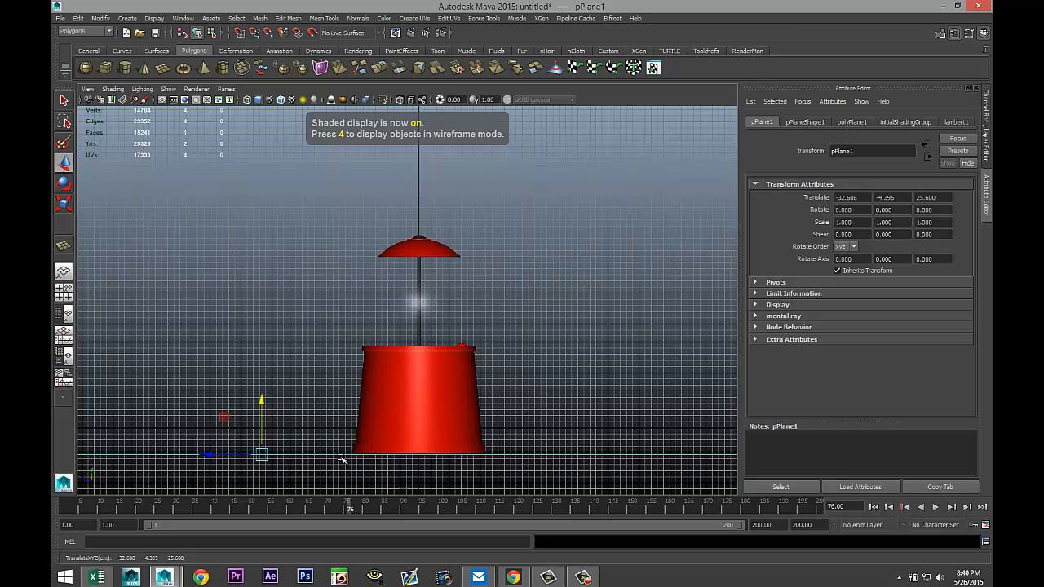
drag(262, 403, 263, 403)
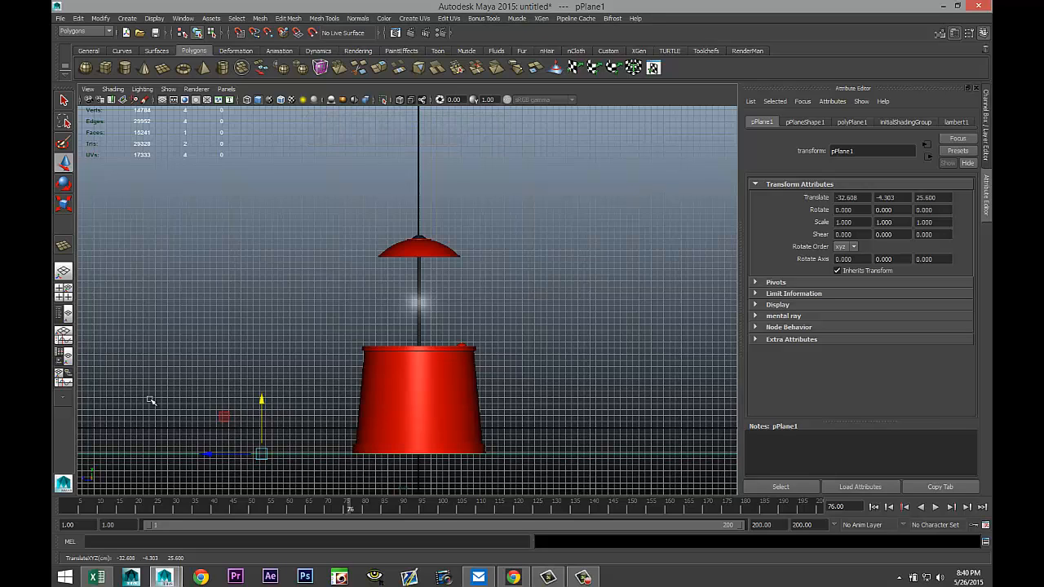
click(65, 292)
key(space)
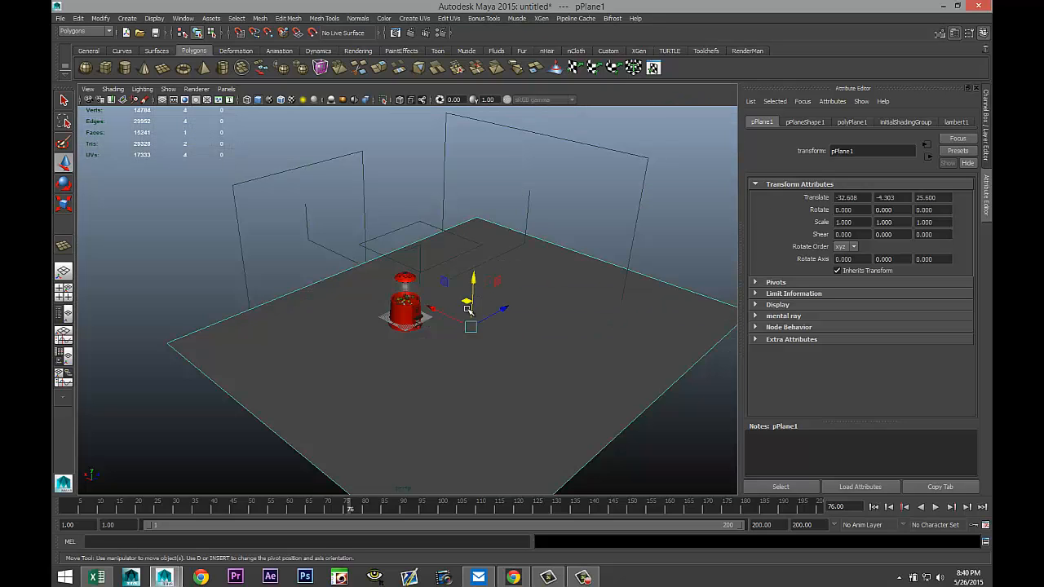
Assign a new Phong E material to the plane and set its color to white.
right_drag(561, 353, 534, 542)
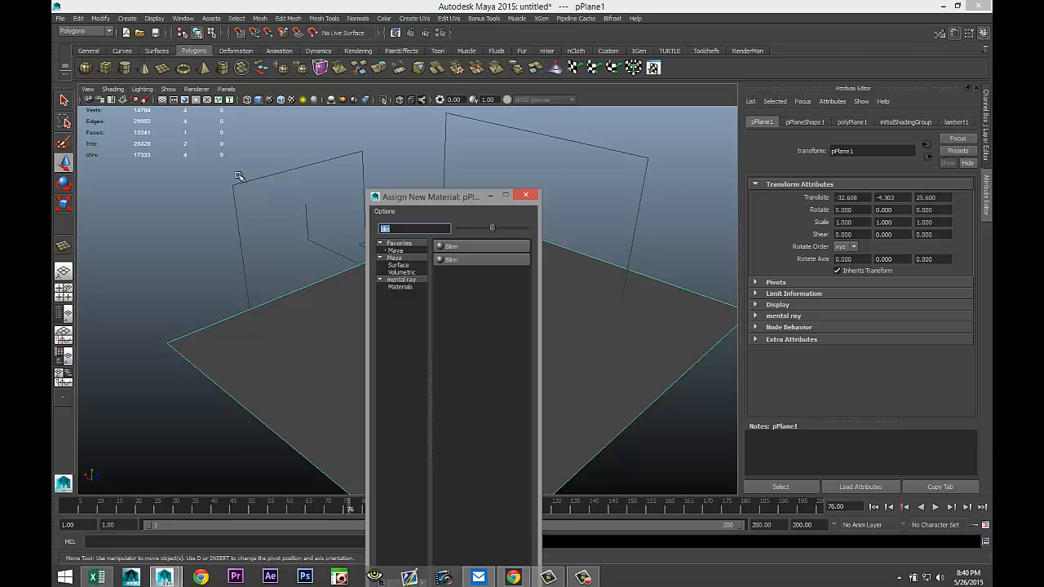
text(ph)
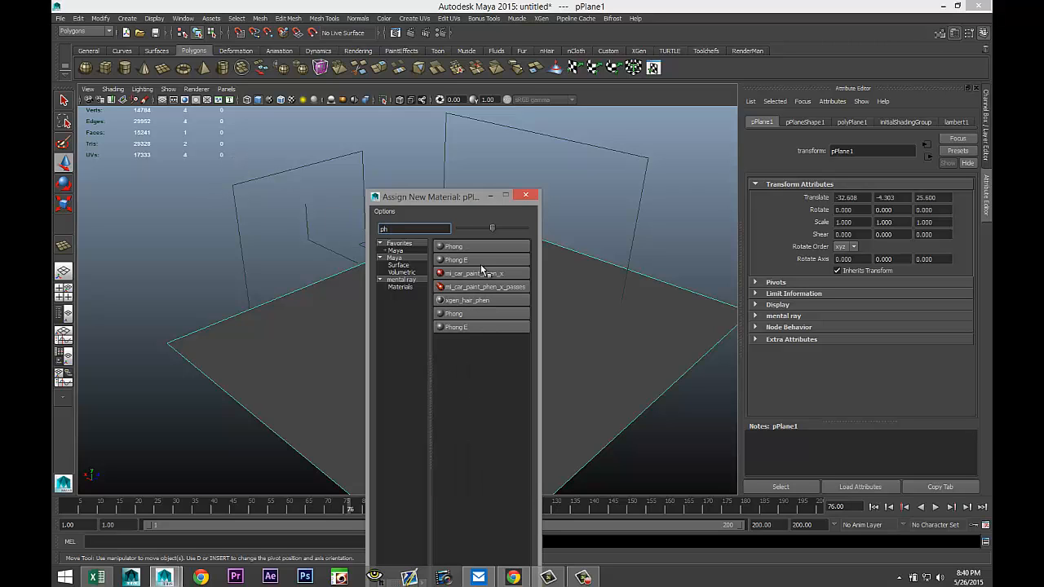
click(473, 261)
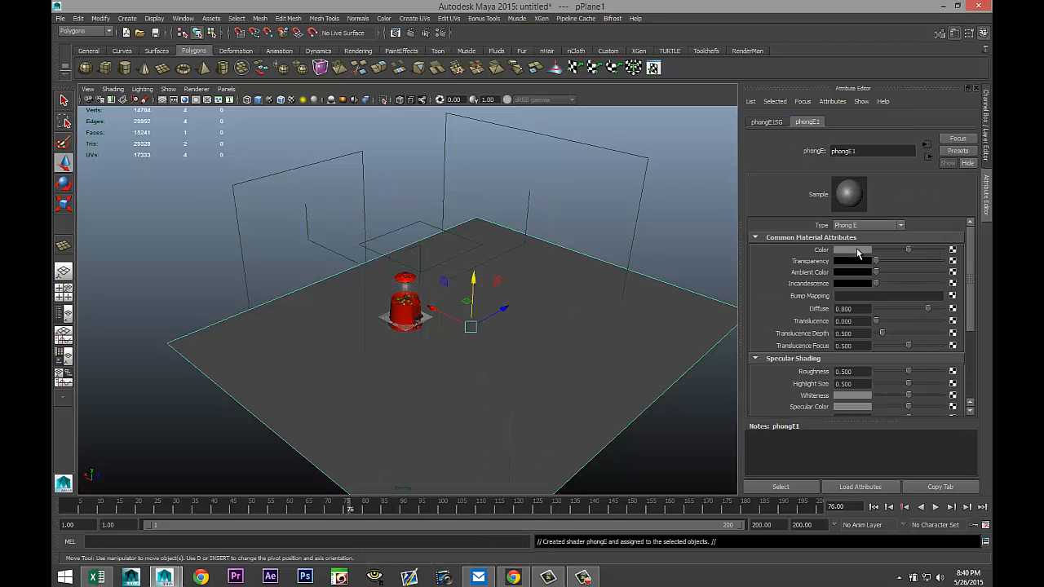
click(854, 250)
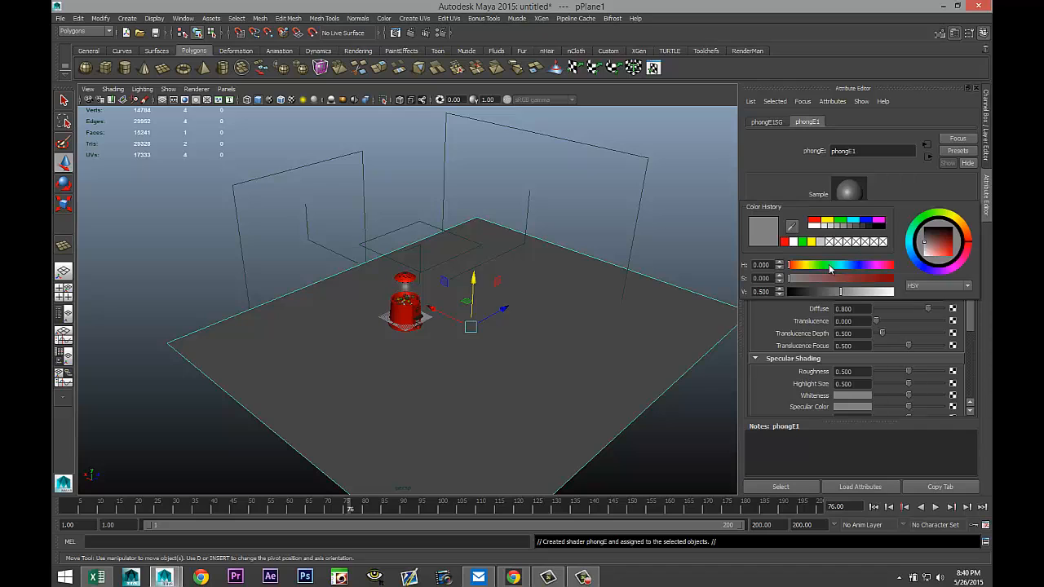
click(813, 226)
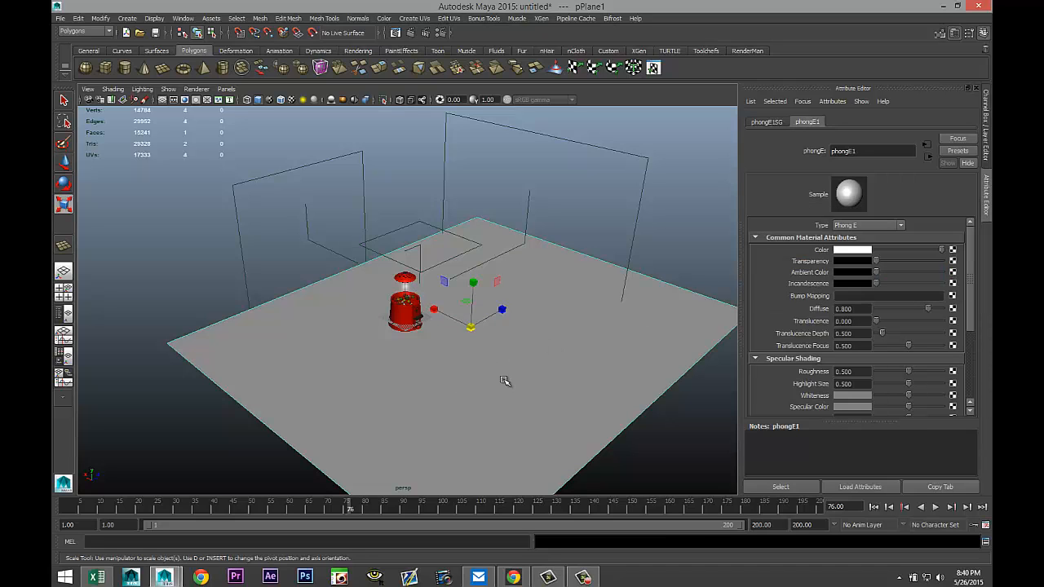
Scale the floor plane up to about 6.8 by 8.9 in X and Z.
key(r)
drag(504, 310, 531, 309)
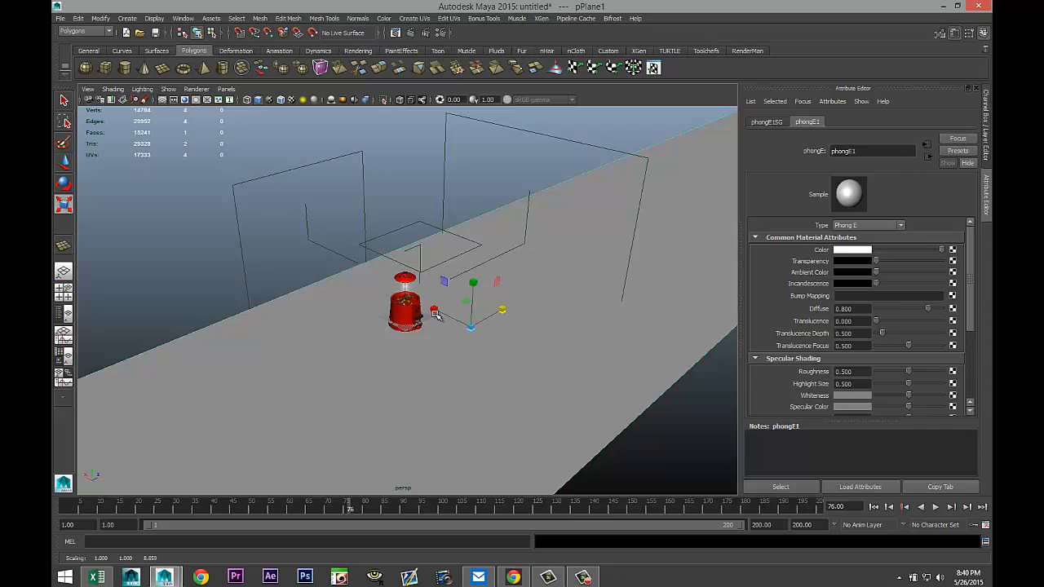
drag(434, 309, 291, 196)
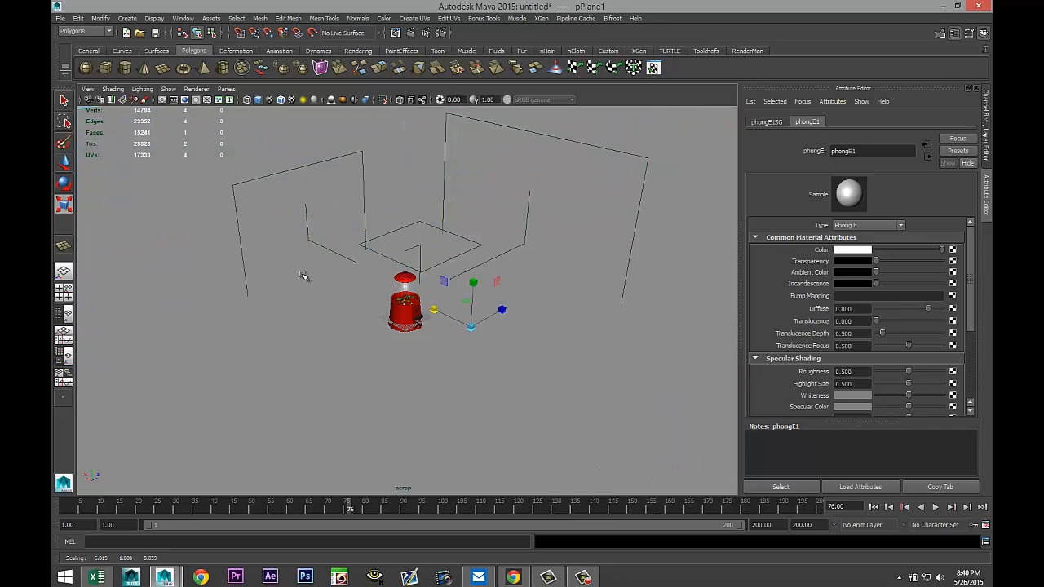
scroll(302, 275, up, 2)
Create a point light, turn on all-lights display, and position it at about -42.7, 52.8, -31.8.
click(128, 17)
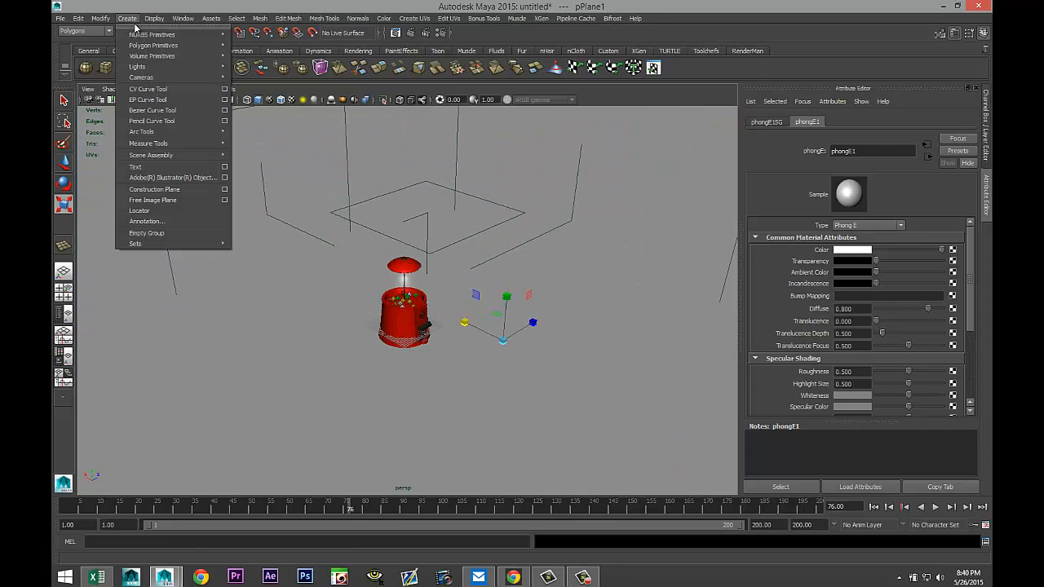
mouse_move(188, 66)
click(272, 96)
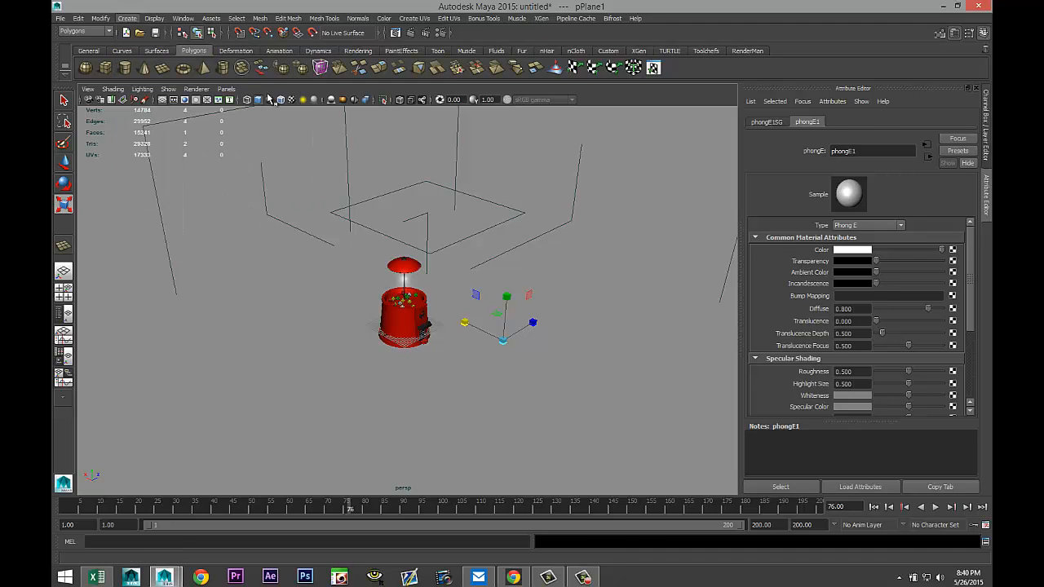
key(w)
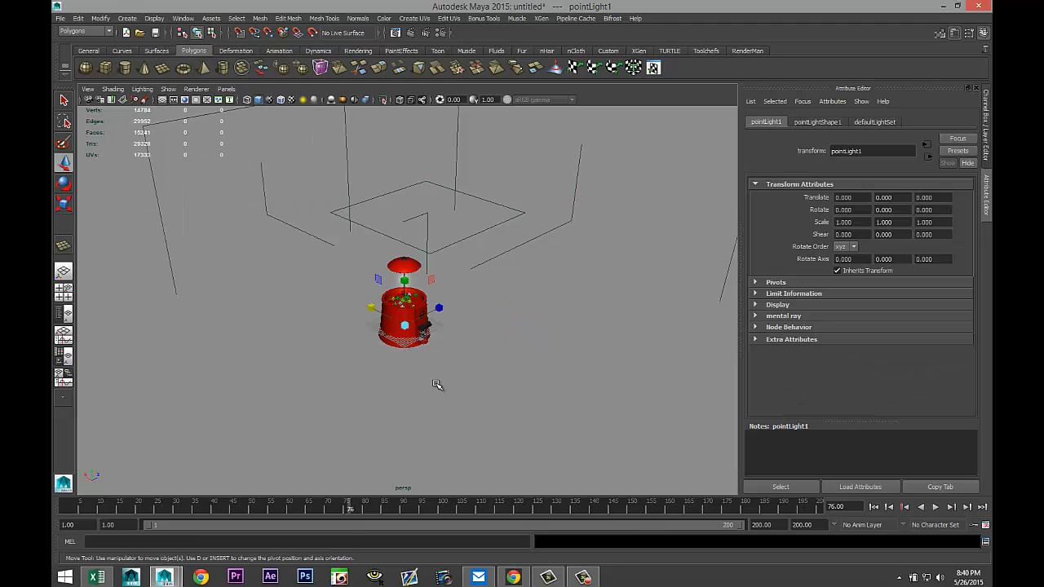
drag(402, 276, 406, 149)
key(7)
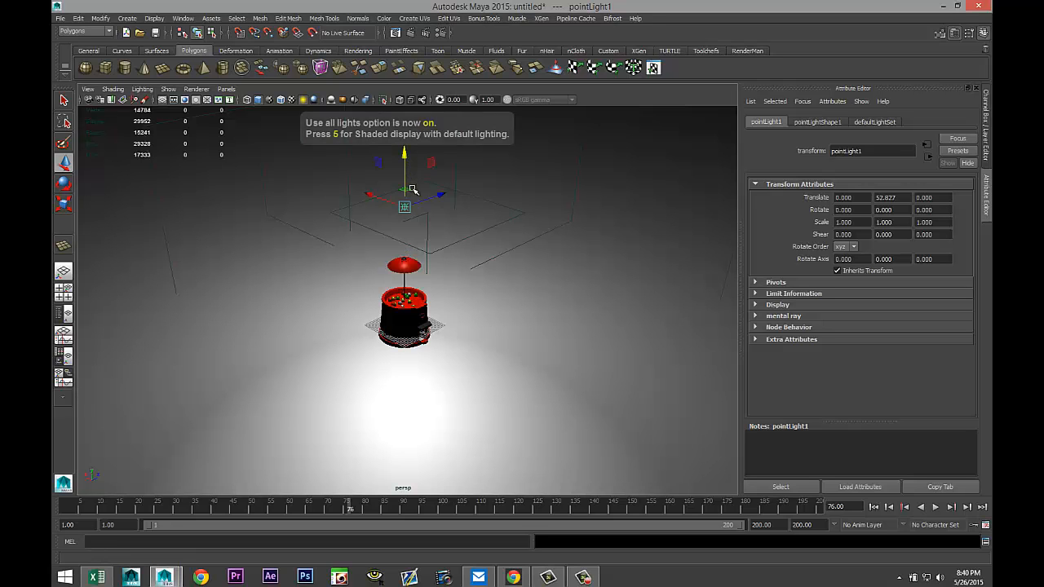
scroll(493, 402, up, 2)
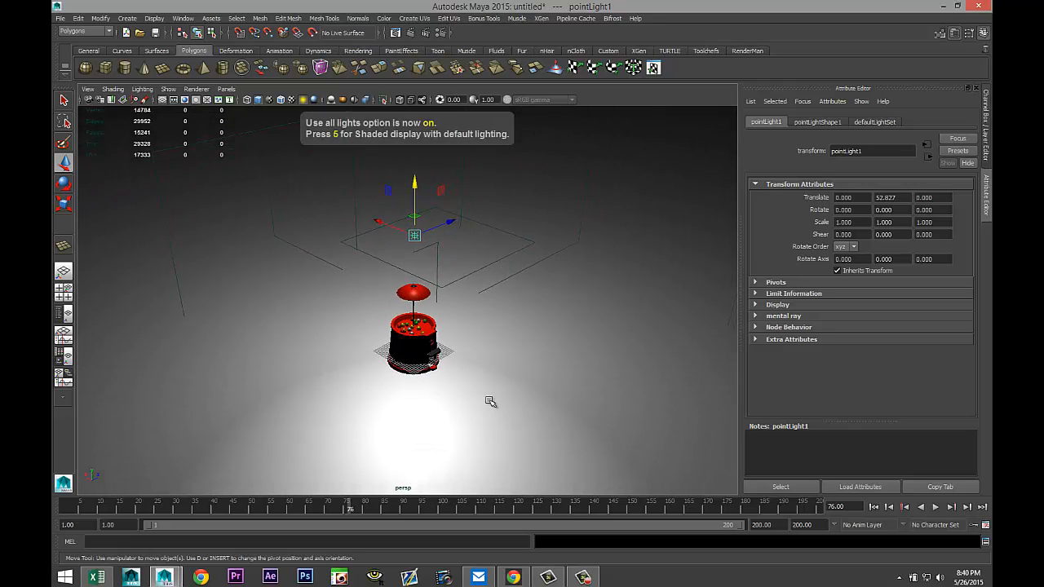
alt+drag(490, 400, 476, 303)
drag(454, 211, 373, 248)
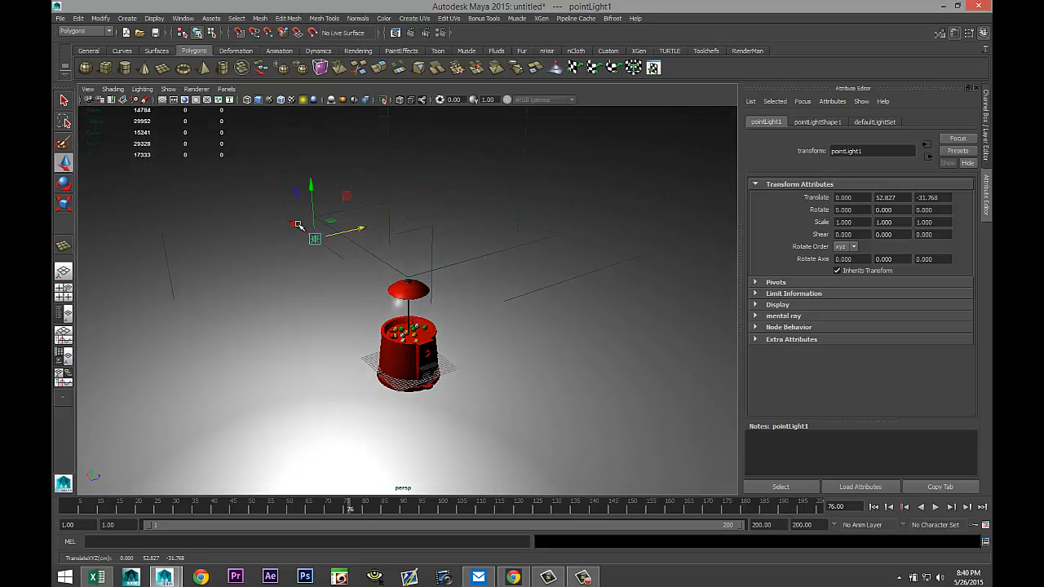
drag(297, 226, 362, 282)
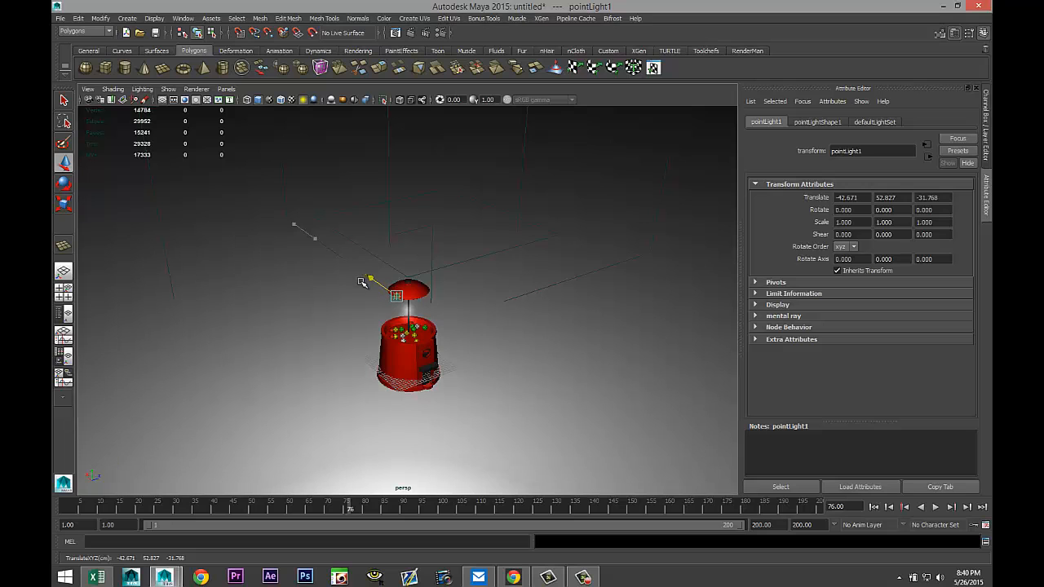
scroll(435, 389, up, 5)
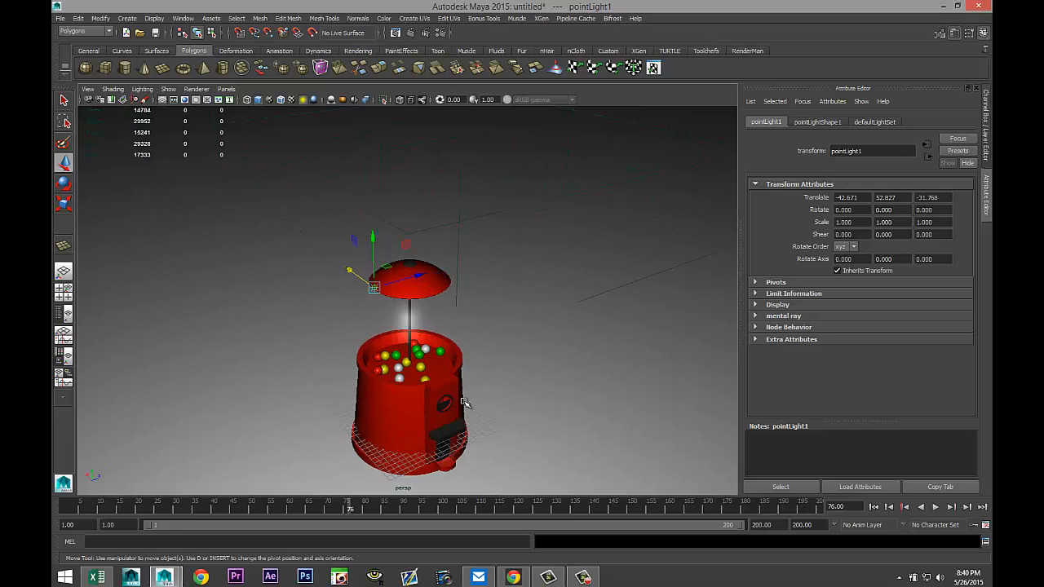
Turn on the resolution gate and frame the gumball machine inside it.
alt+drag(463, 401, 485, 351)
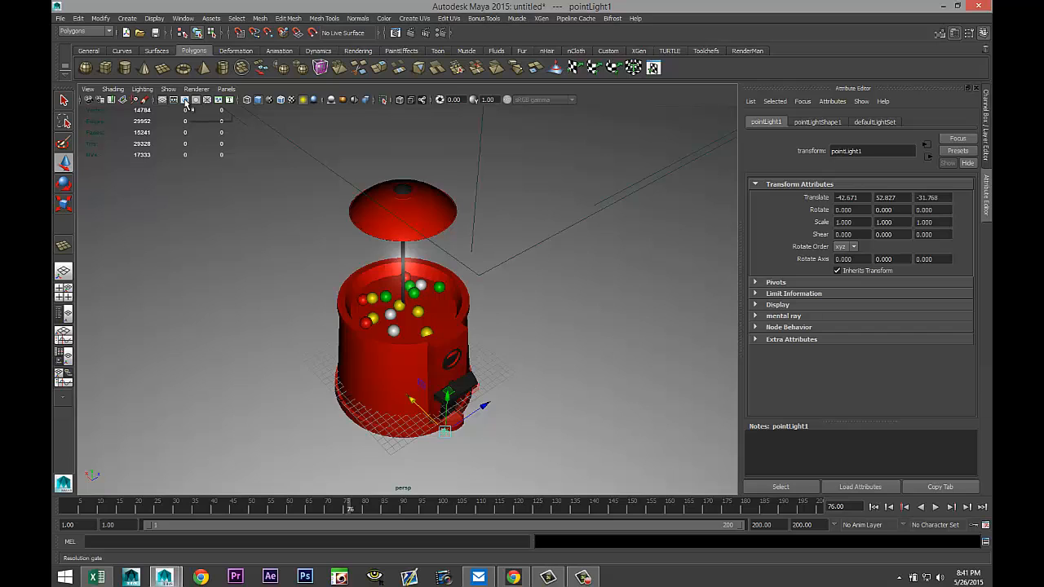
click(185, 101)
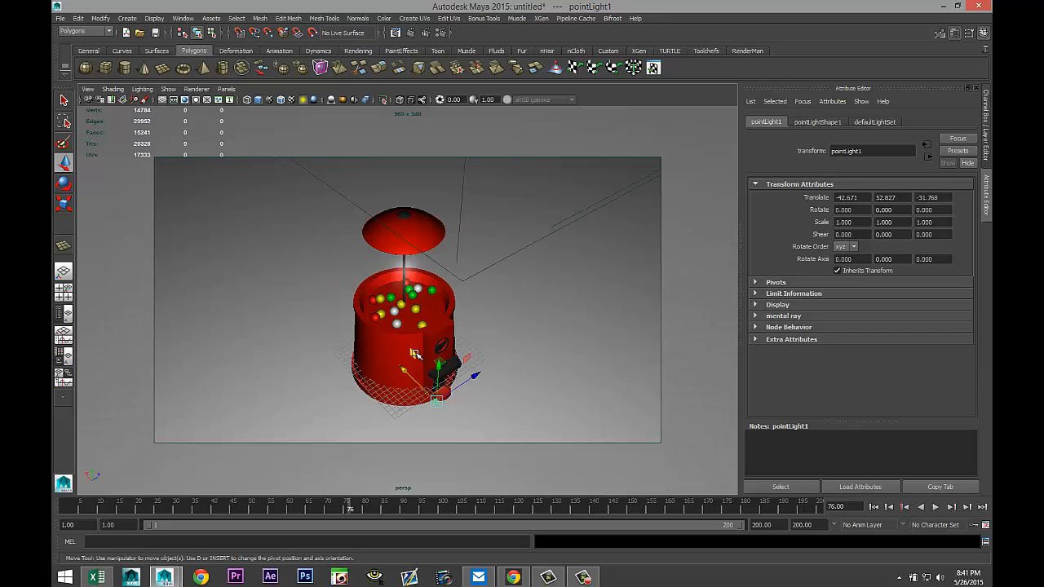
scroll(416, 354, up, 3)
alt+middle_drag(459, 350, 458, 347)
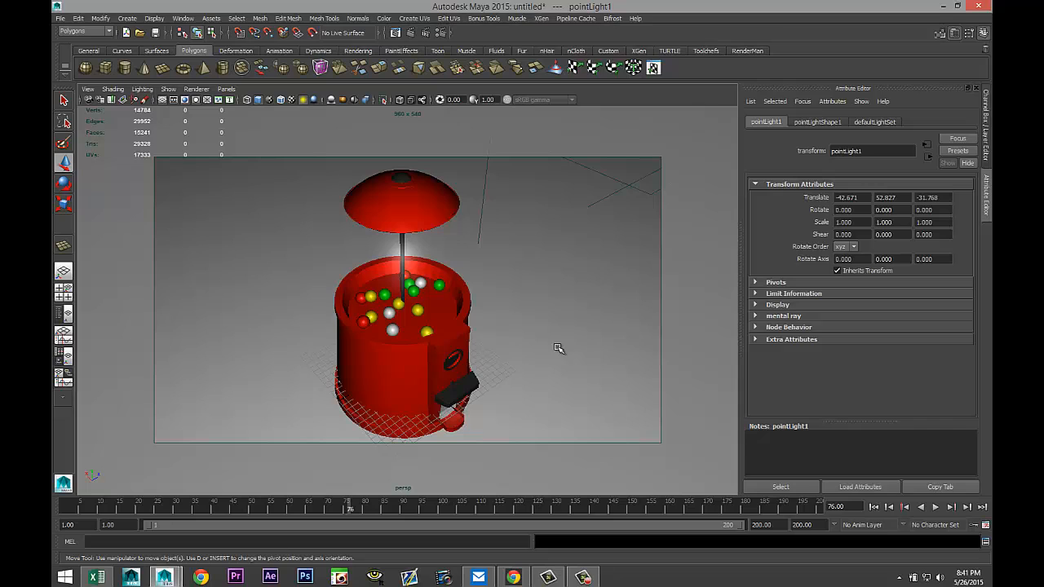
Display the machine body with smooth mesh preview and zoom in to inspect the dispenser opening.
click(403, 360)
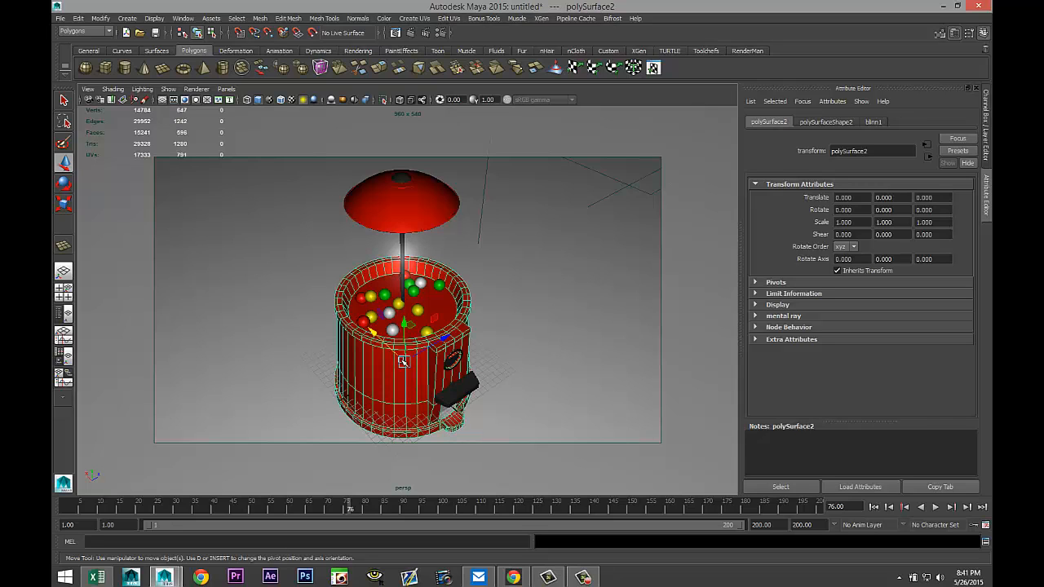
right_drag(385, 385, 387, 383)
key(3)
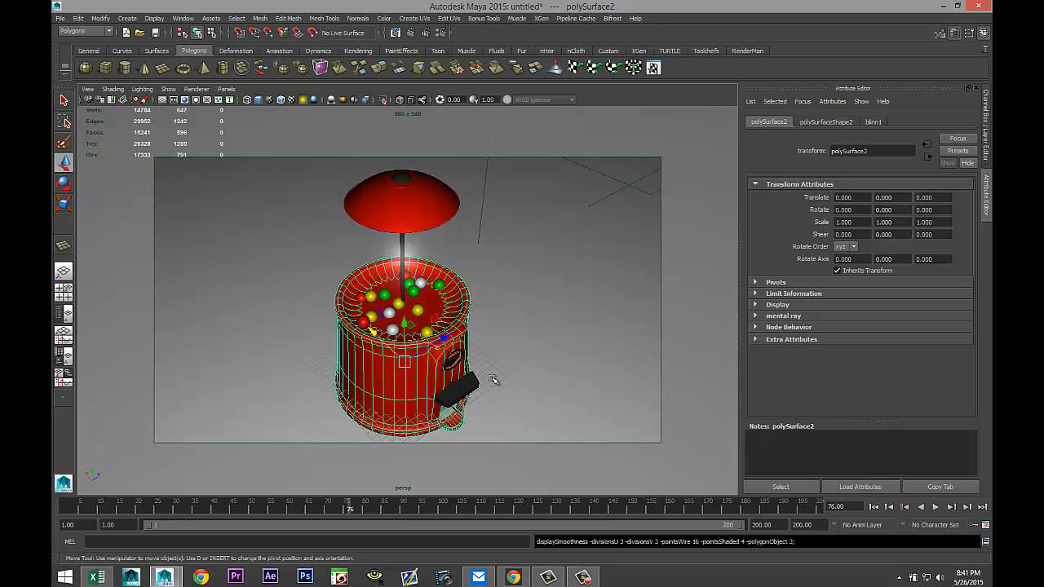
click(558, 353)
scroll(522, 353, up, 3)
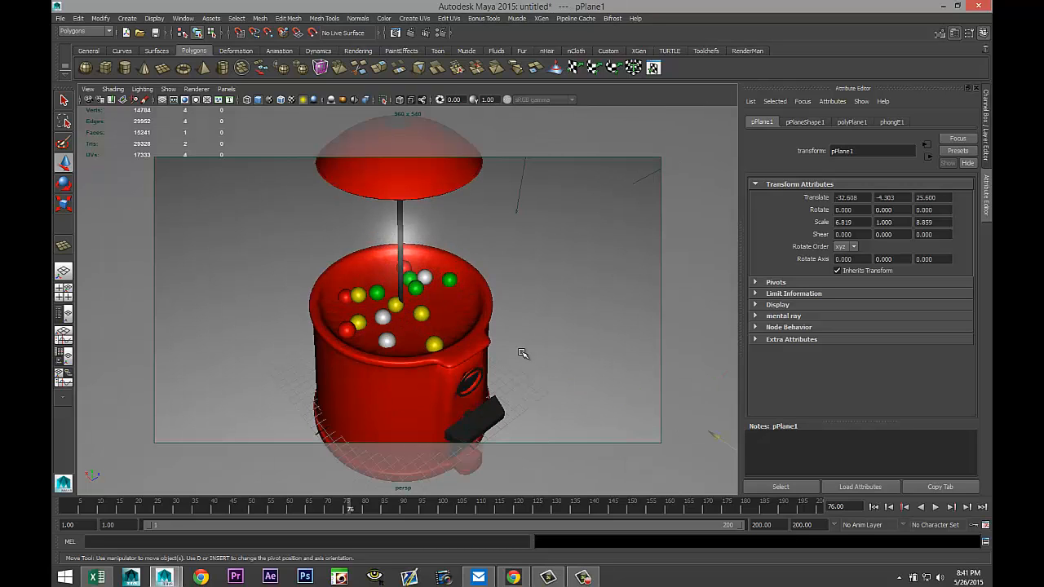
scroll(522, 353, up, 3)
scroll(495, 326, up, 4)
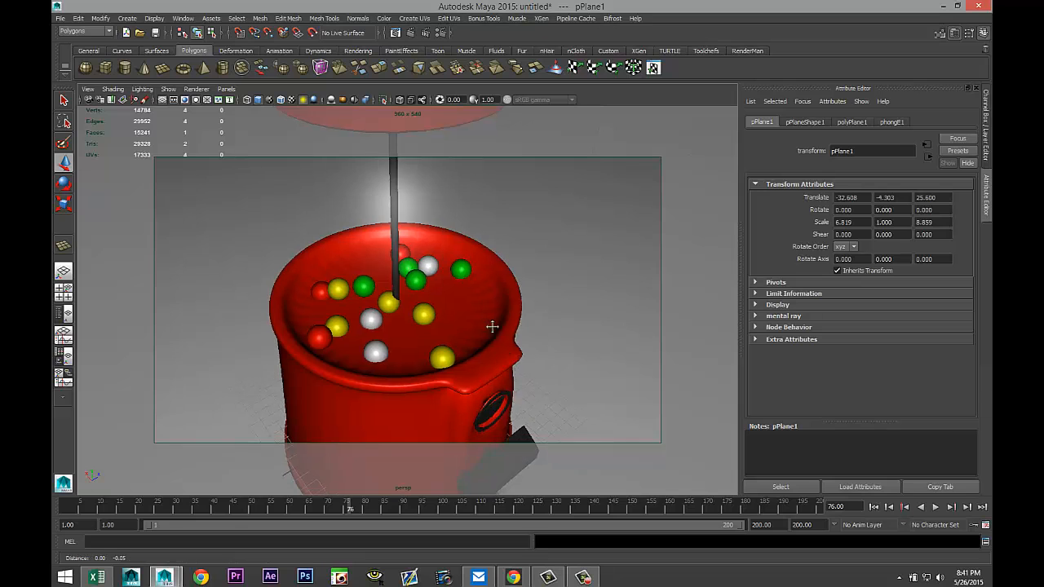
scroll(464, 282, up, 6)
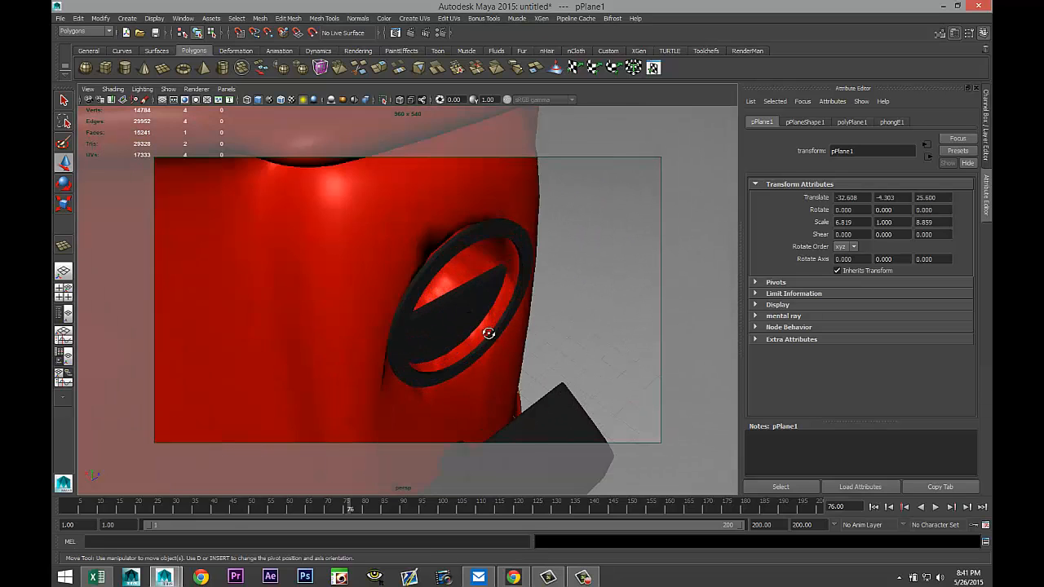
mouse_move(487, 332)
alt+mouse_down()
mouse_move(468, 334)
mouse_move(482, 334)
alt+mouse_up()
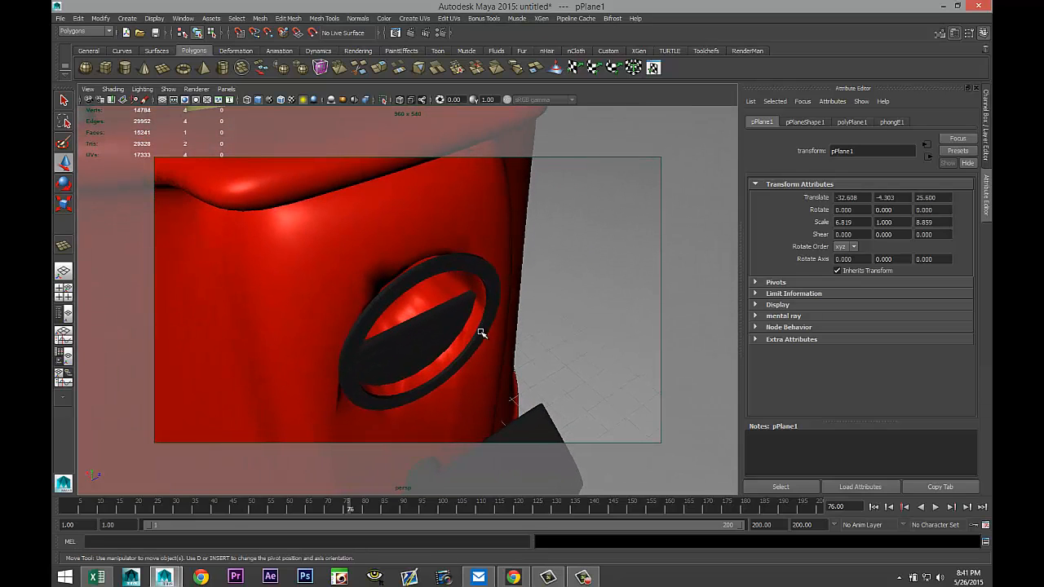
Turn off smooth preview, select the ring around the dispenser opening, and nudge it about 0.06 along X.
key(1)
scroll(427, 228, down, 3)
click(426, 229)
scroll(419, 247, down, 6)
scroll(413, 280, down, 2)
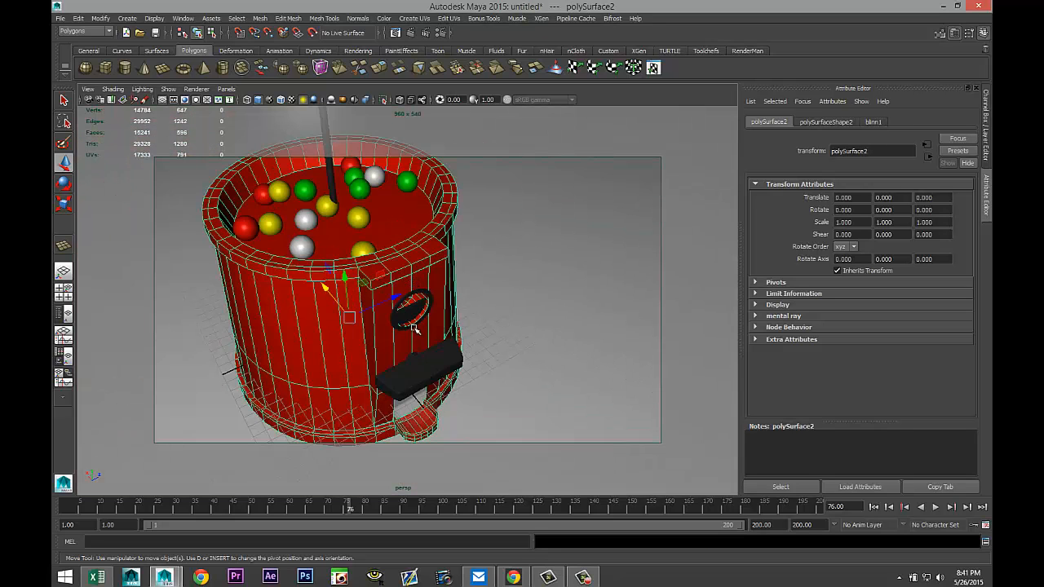
scroll(415, 329, up, 6)
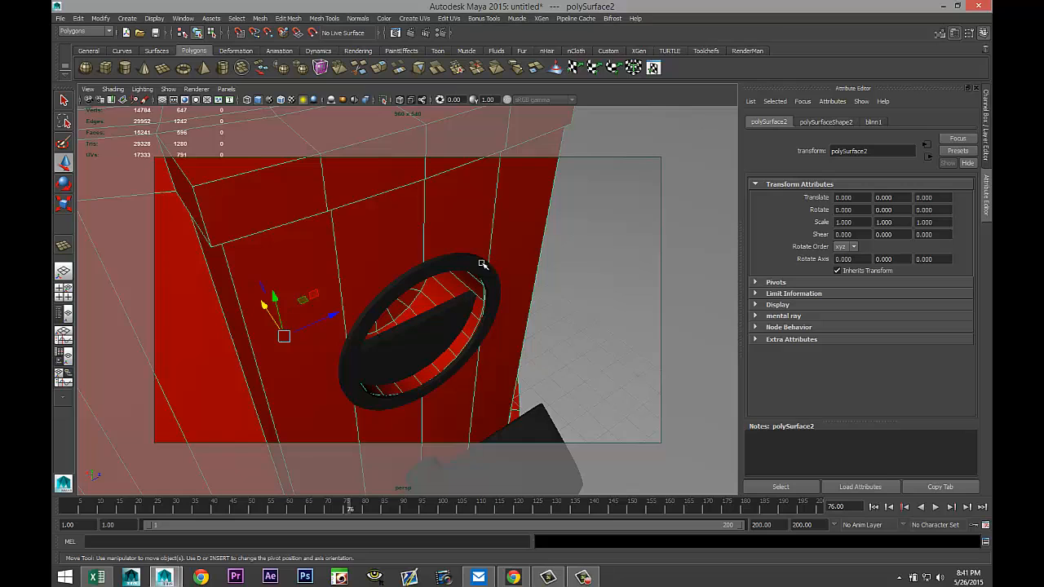
click(482, 264)
drag(265, 305, 264, 305)
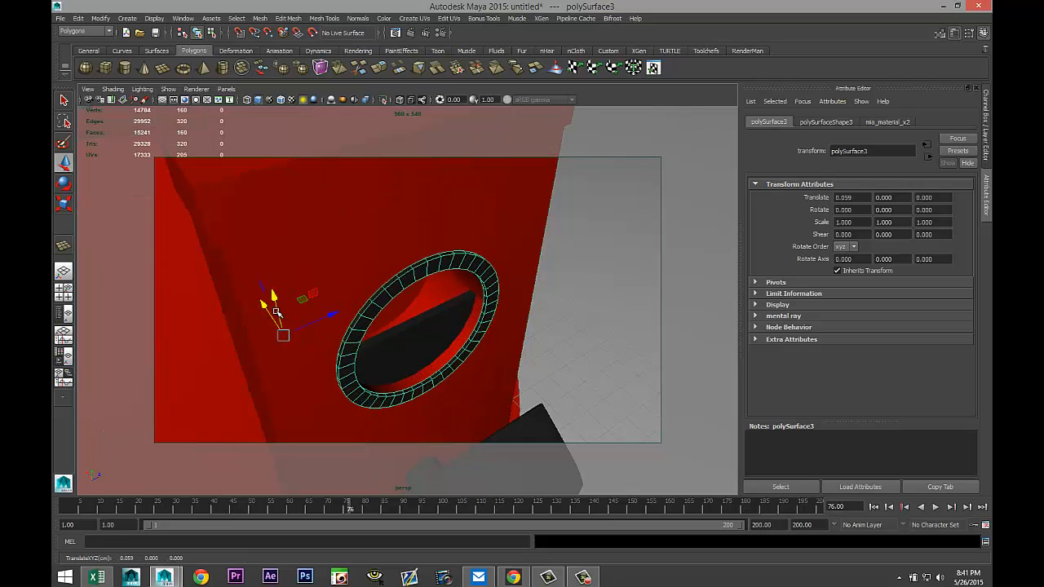
scroll(281, 321, down, 8)
alt+drag(336, 360, 348, 348)
scroll(343, 348, down, 5)
alt+middle_drag(344, 348, 359, 369)
Open Render Settings and switch the renderer to mental ray.
click(442, 33)
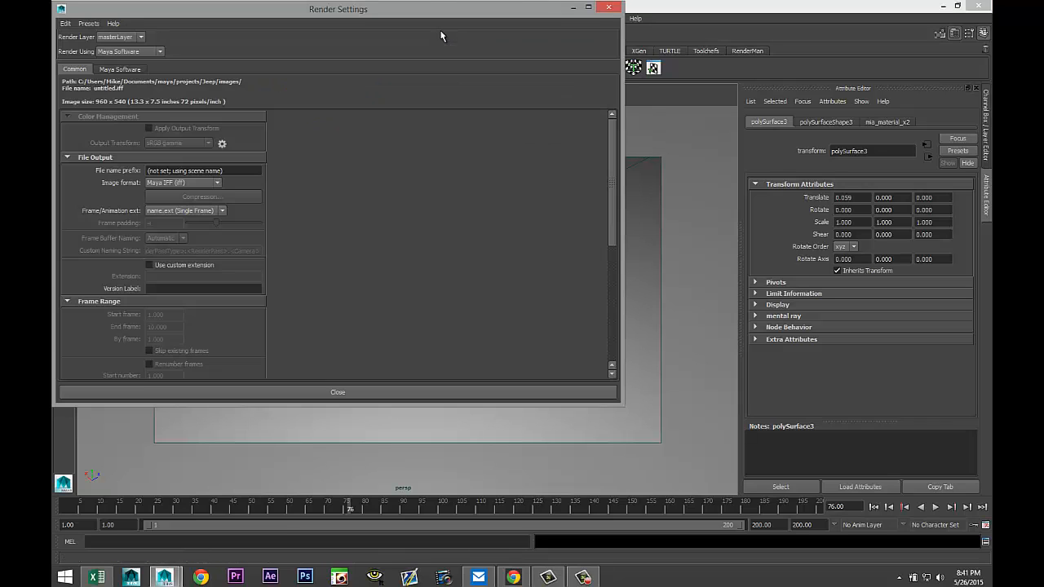
click(161, 51)
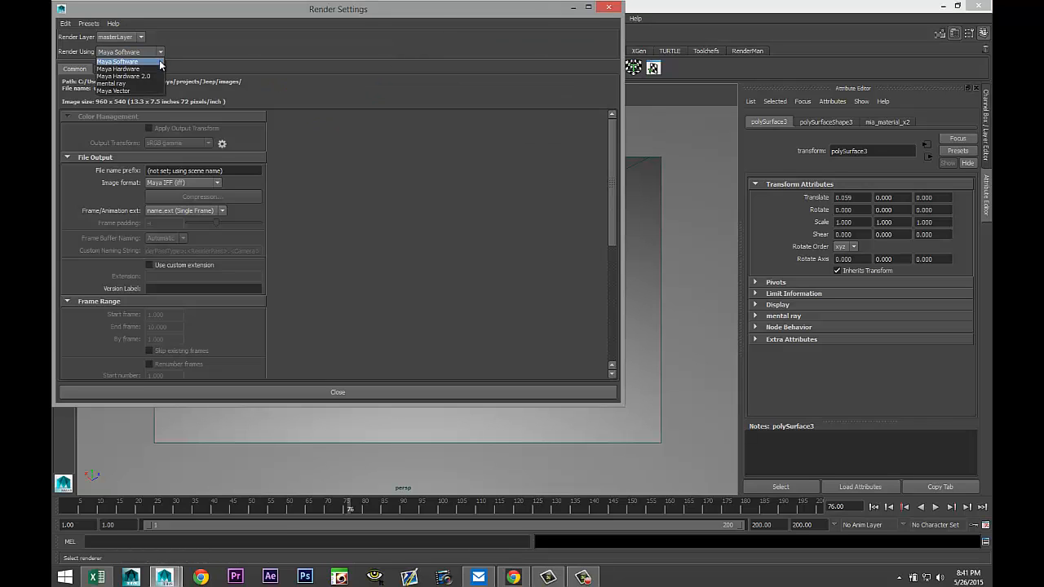
click(147, 86)
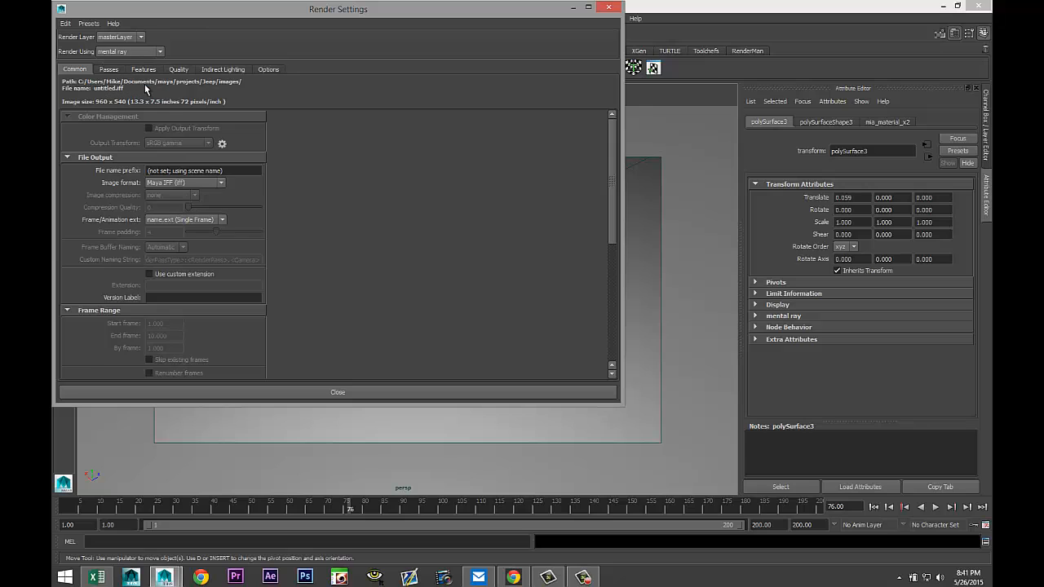
Enable Global Illumination and Final Gathering in the indirect lighting settings.
click(231, 71)
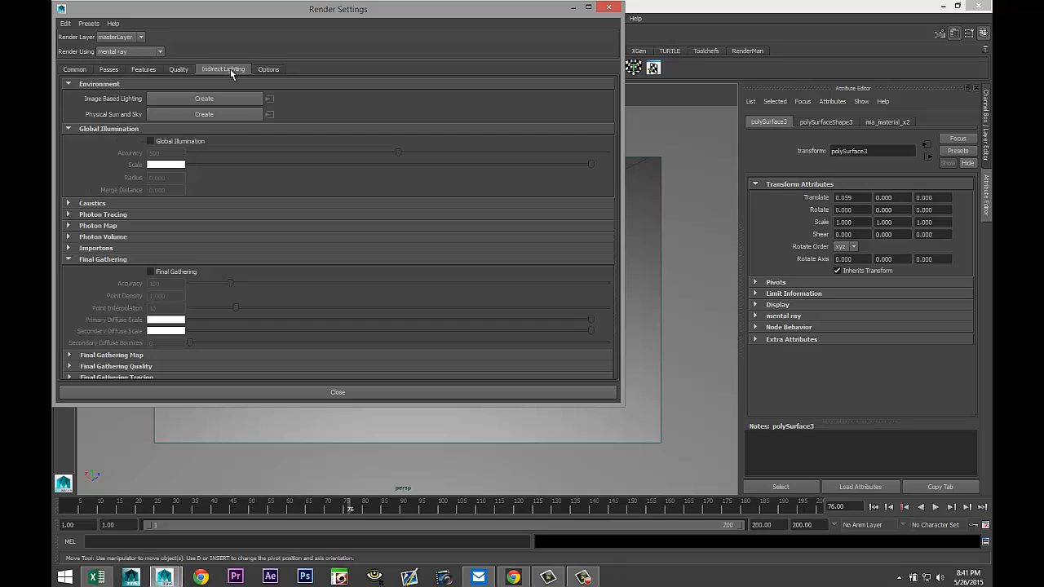
click(150, 142)
click(151, 271)
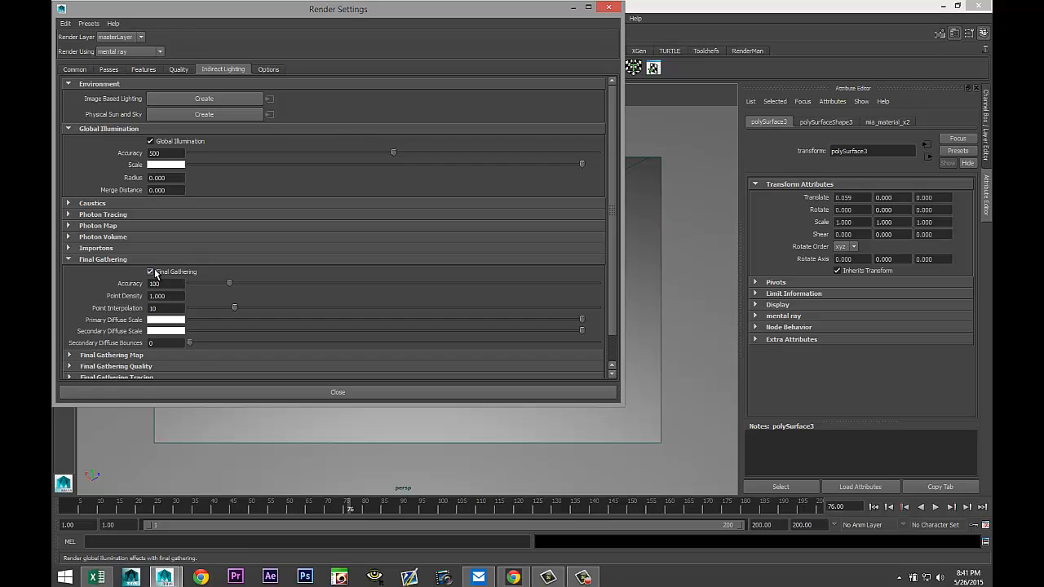
Set the render image size preset to HD 1080.
click(177, 70)
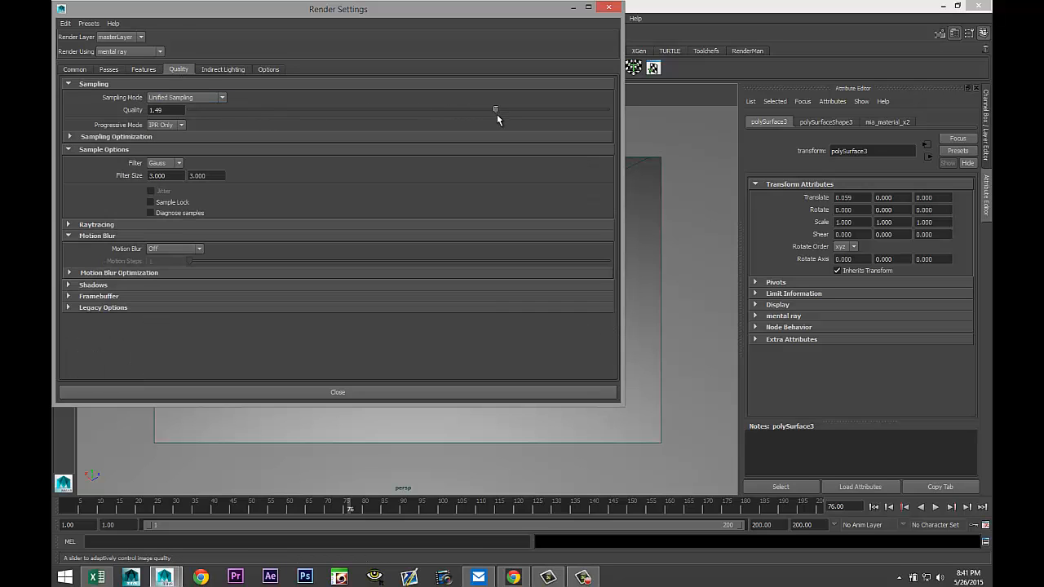
click(75, 70)
scroll(204, 228, down, 5)
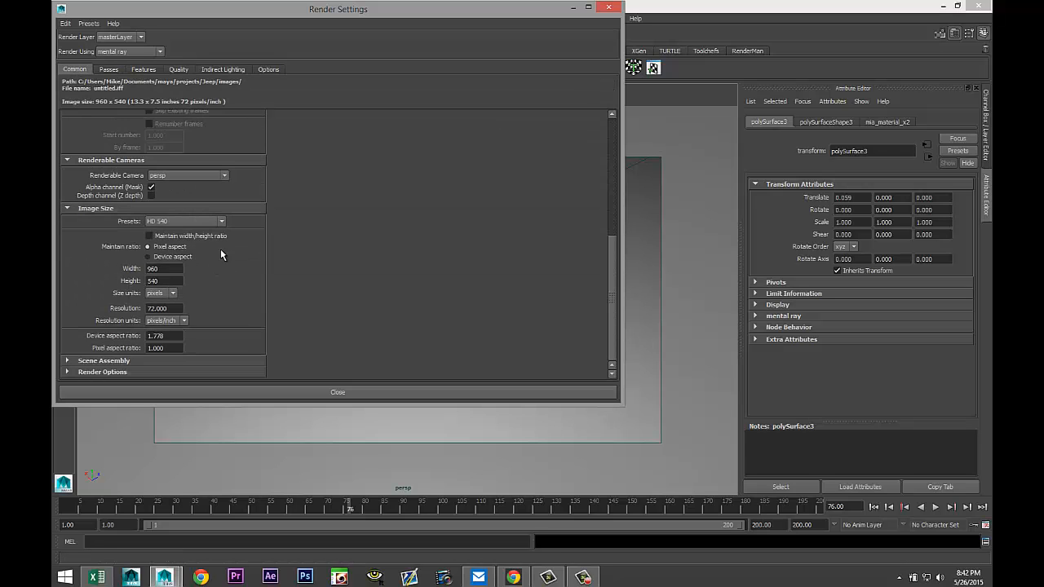
click(220, 222)
click(221, 296)
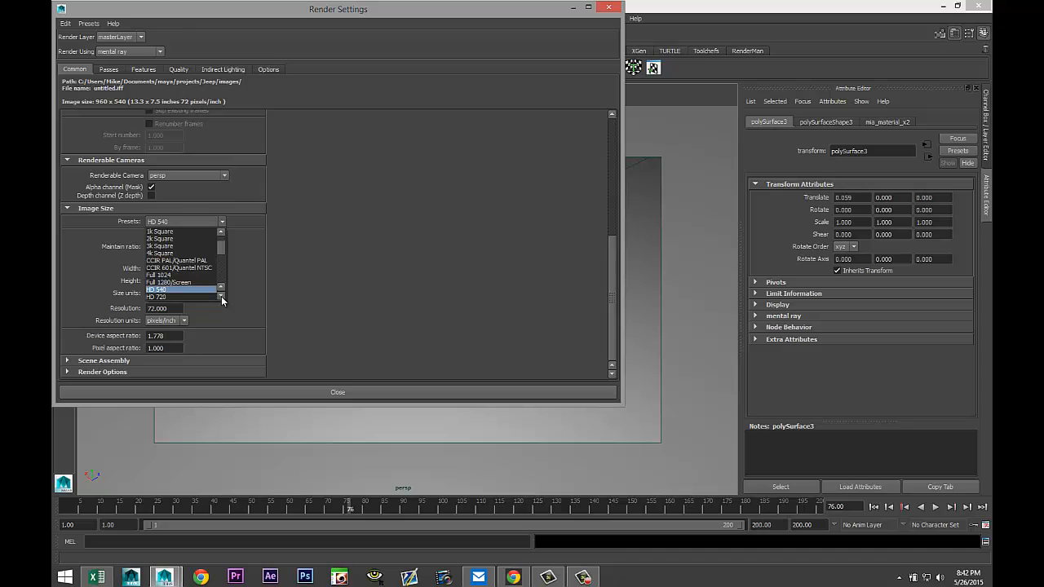
click(221, 296)
click(205, 296)
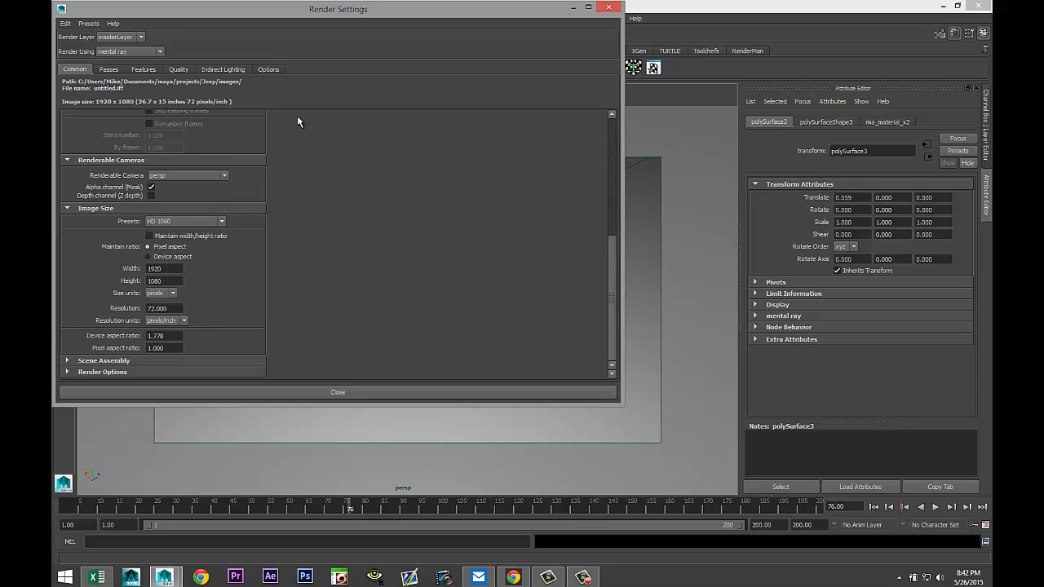
Create an Image Based Lighting environment and close the render settings window.
click(224, 69)
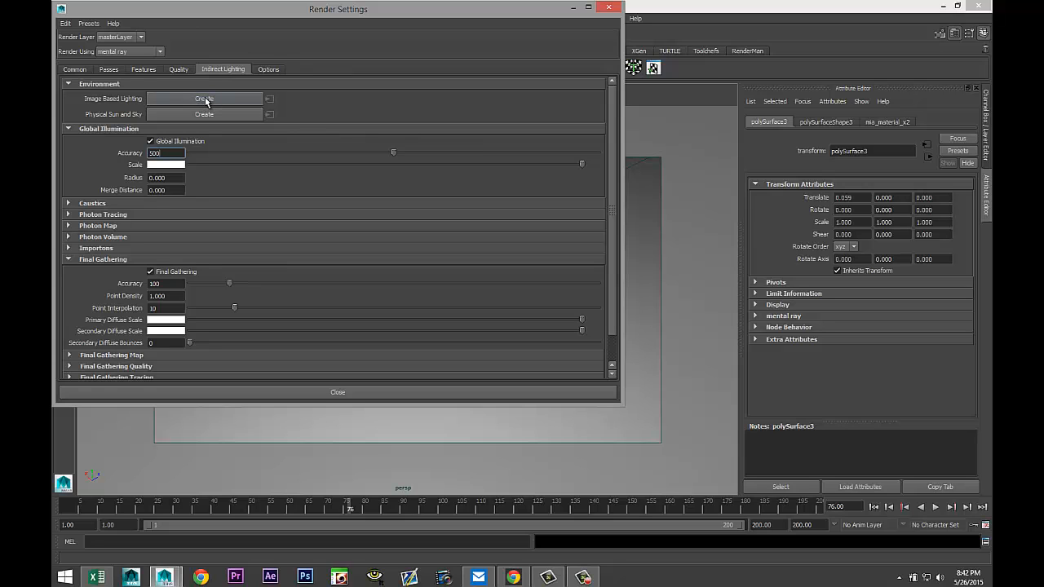
click(205, 100)
click(572, 8)
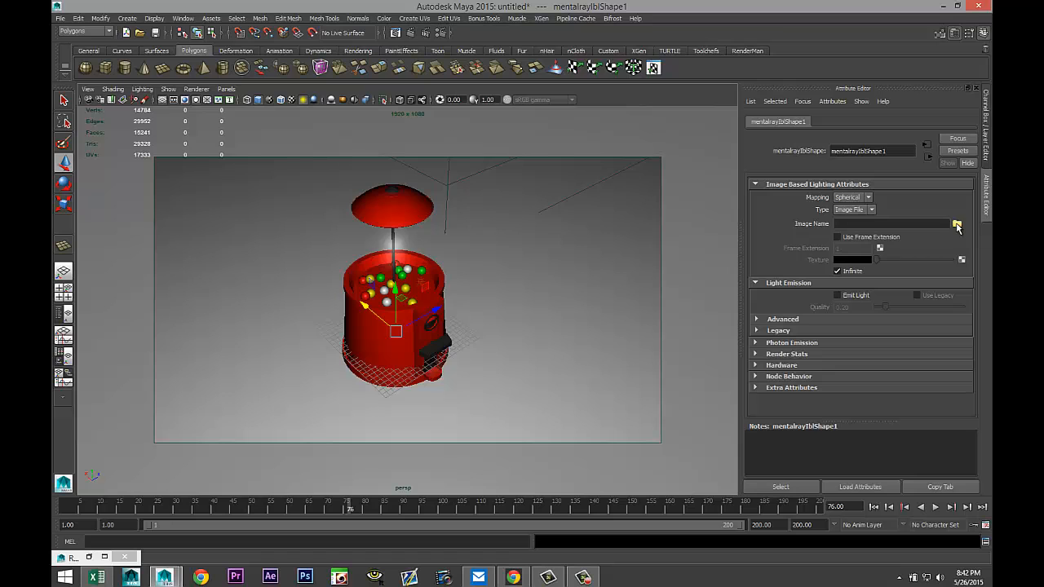
Load Sky 3.hdr from the Documents/maya/HDRI folder as the image-based lighting image.
click(957, 225)
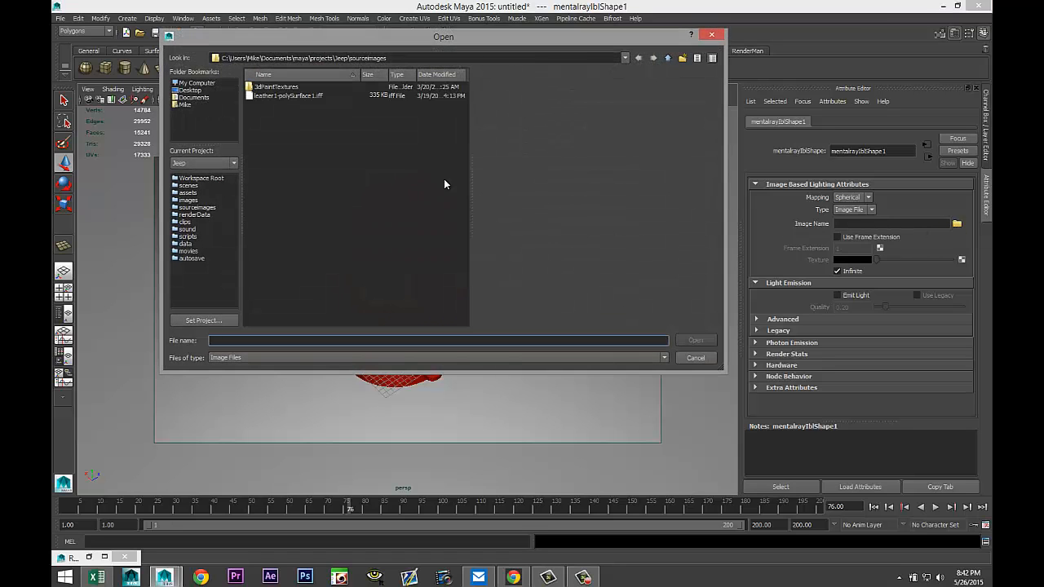
click(194, 98)
double_click(264, 195)
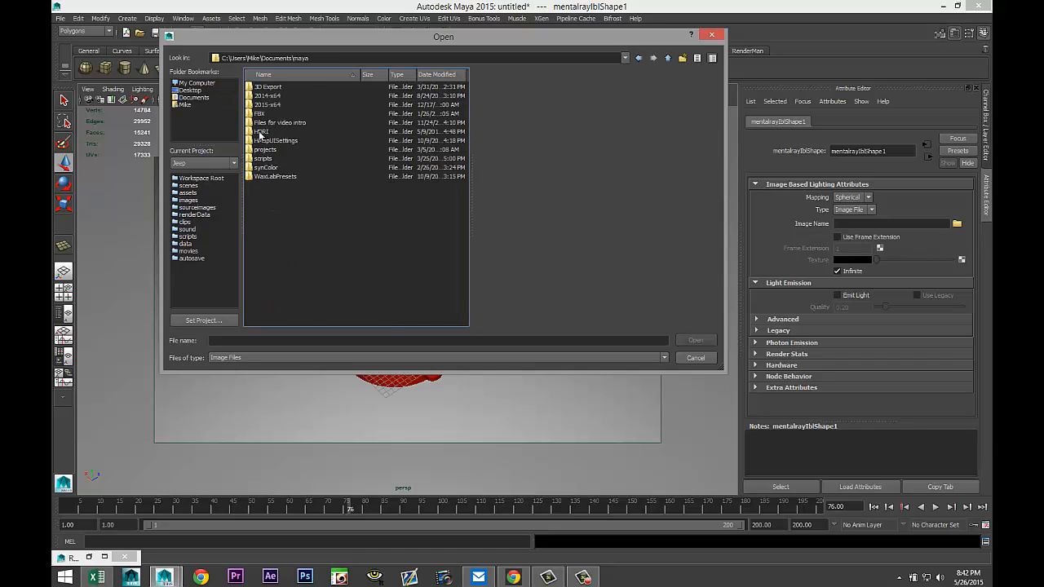
double_click(259, 132)
scroll(345, 184, down, 4)
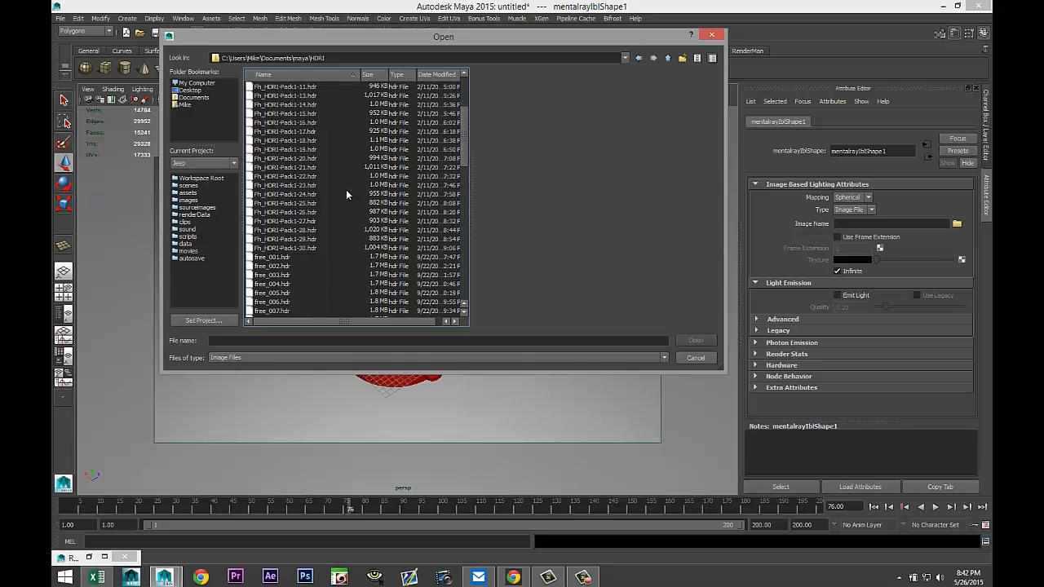
scroll(323, 243, up, 2)
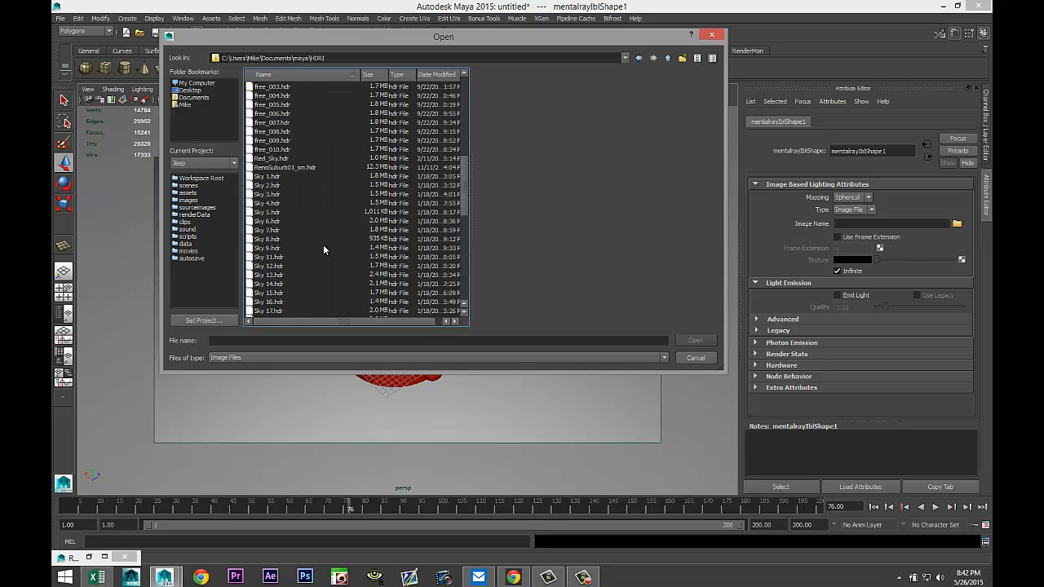
scroll(331, 238, up, 2)
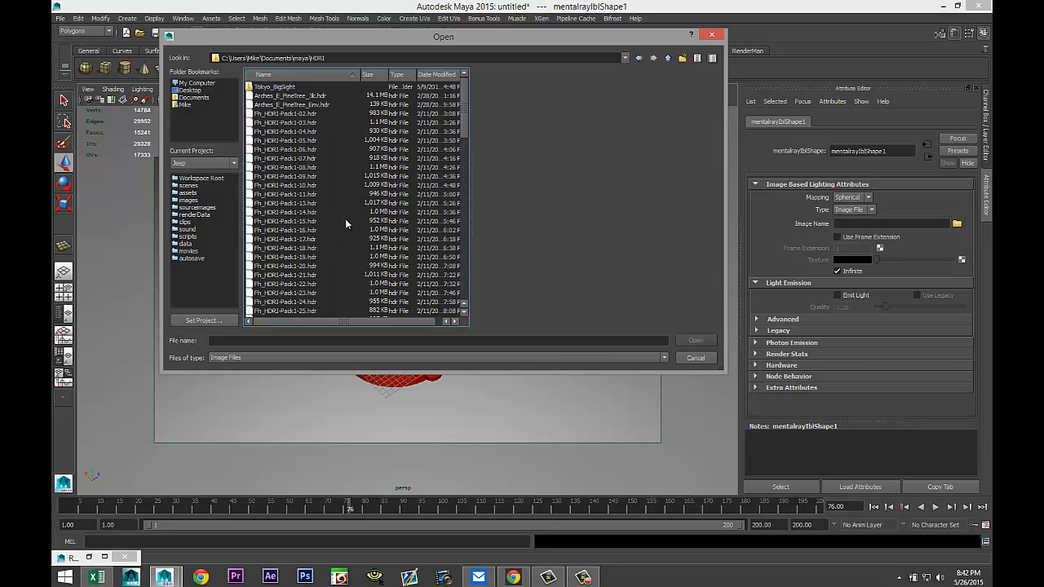
scroll(345, 219, down, 3)
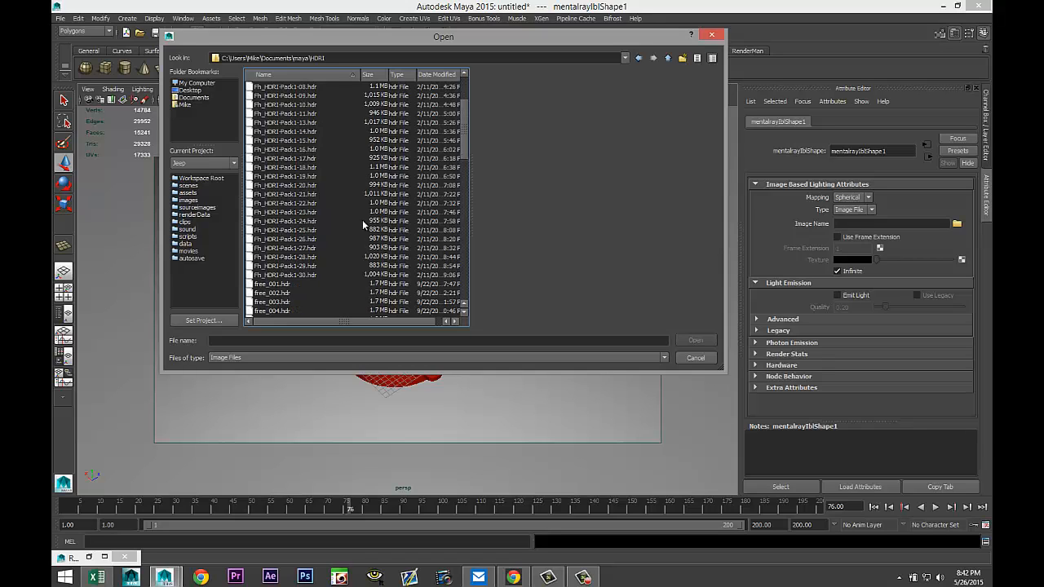
scroll(365, 228, down, 7)
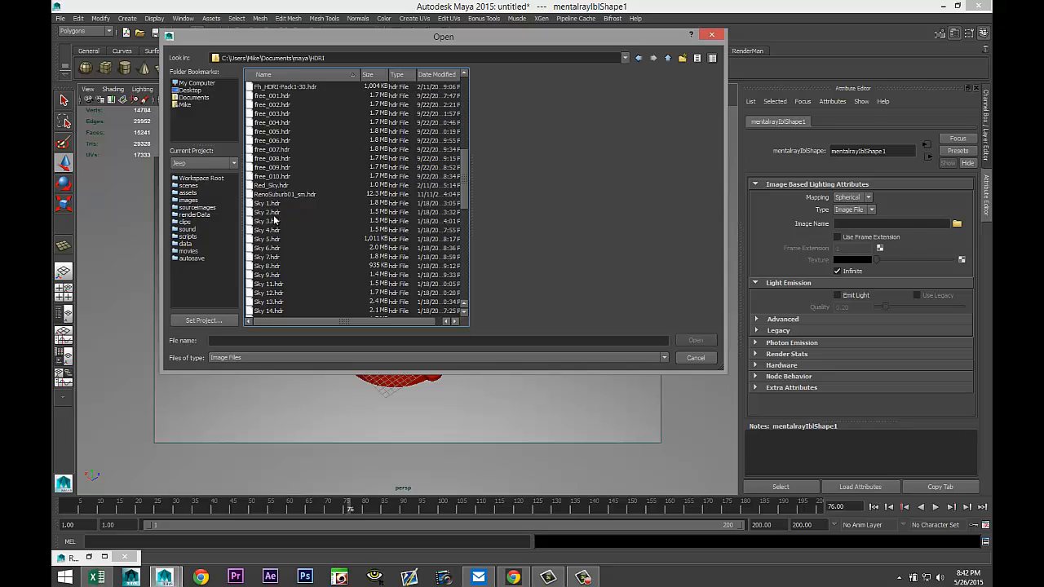
click(273, 222)
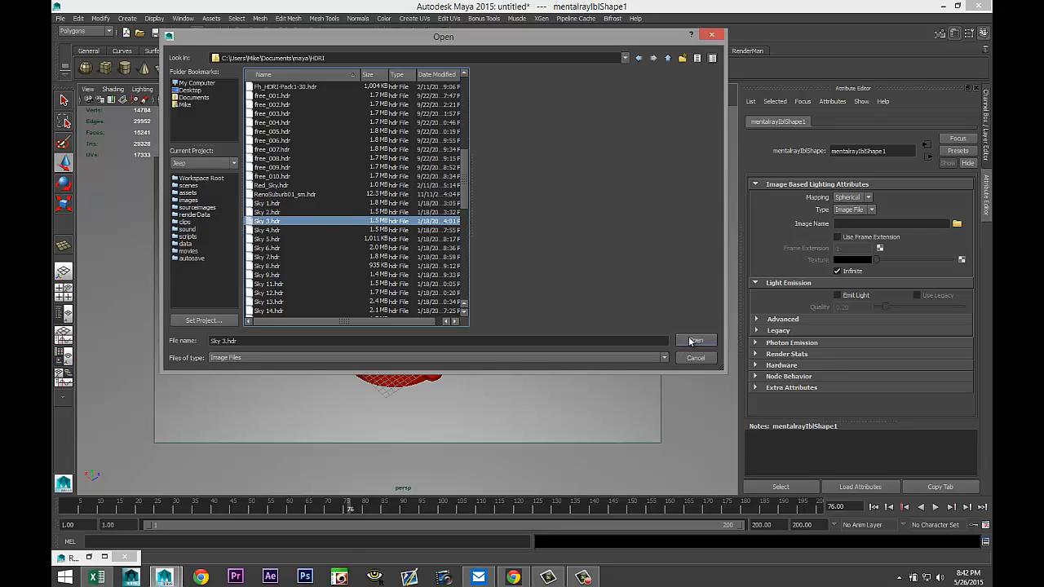
click(691, 340)
Zoom out and back in to examine the HDR sky sphere surrounding the gumball machine.
scroll(492, 308, down, 5)
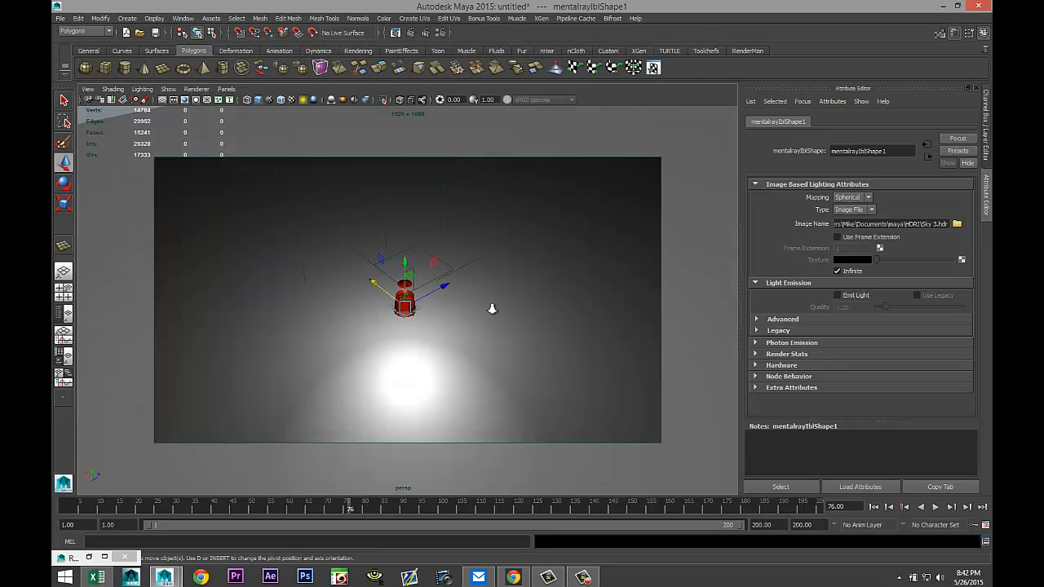
scroll(492, 308, down, 10)
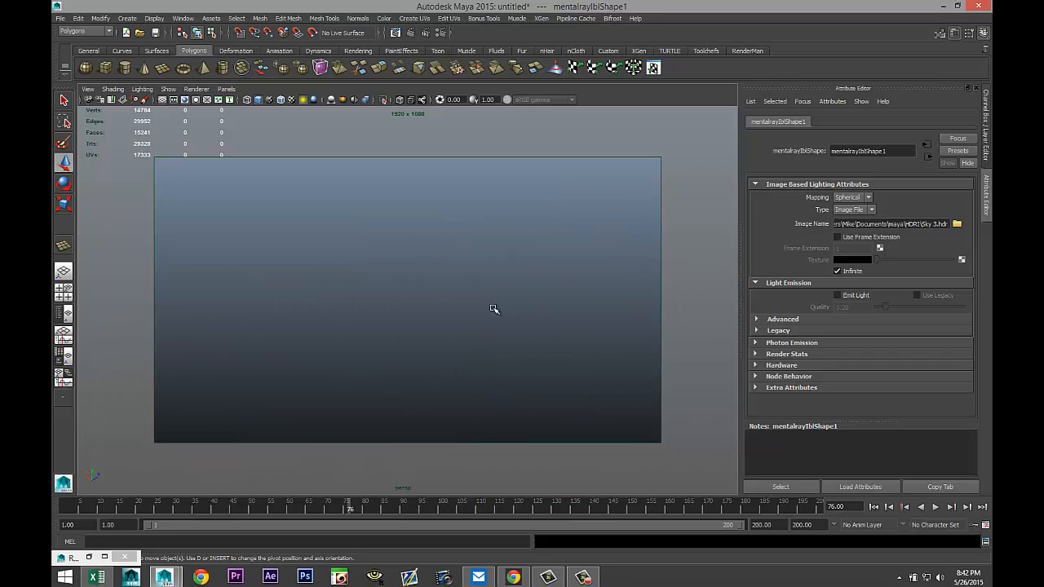
scroll(493, 309, down, 2)
scroll(493, 308, up, 2)
scroll(493, 308, down, 2)
scroll(494, 307, up, 6)
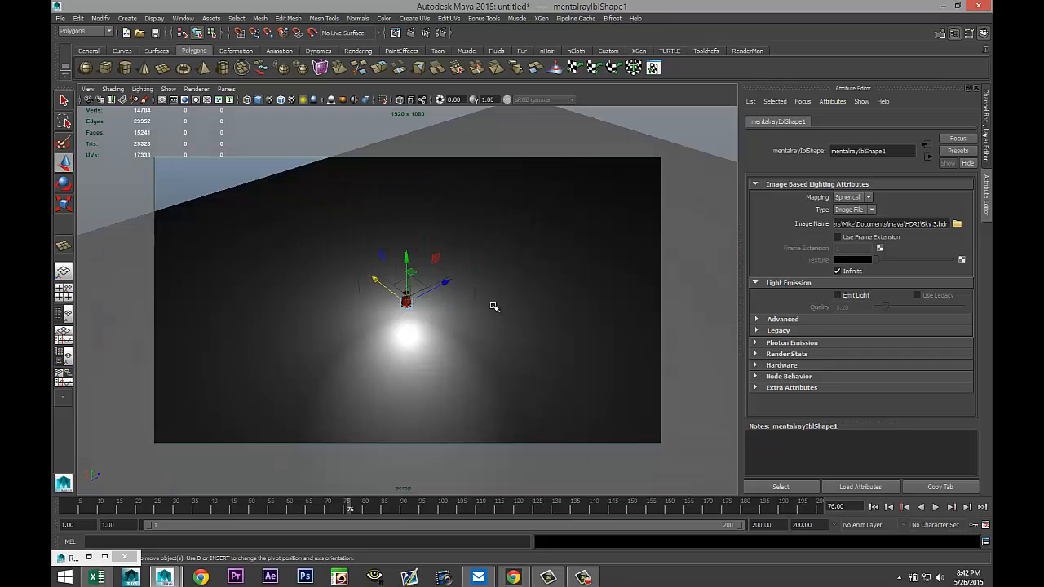
scroll(494, 307, up, 8)
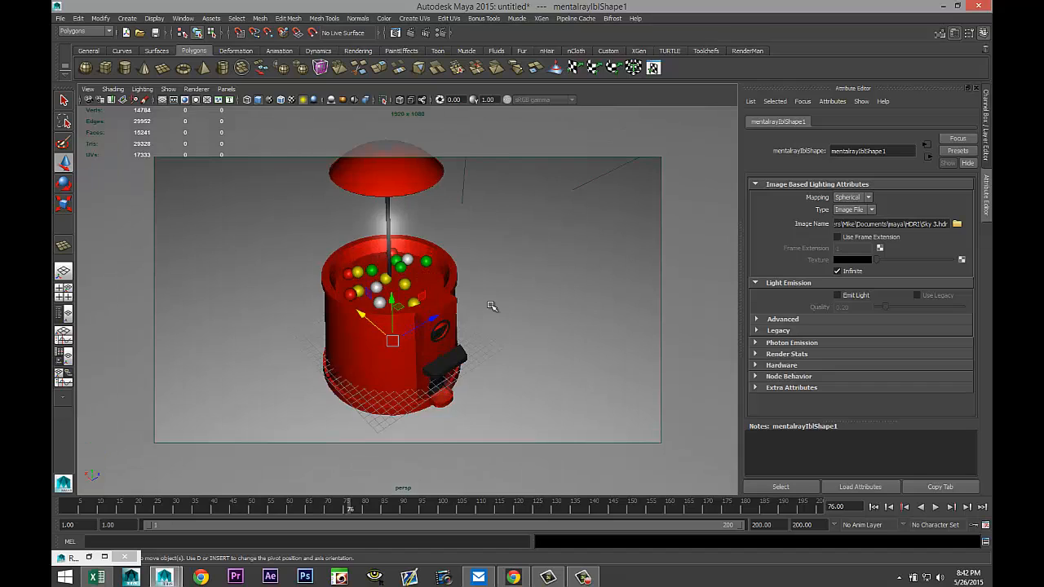
scroll(492, 306, down, 2)
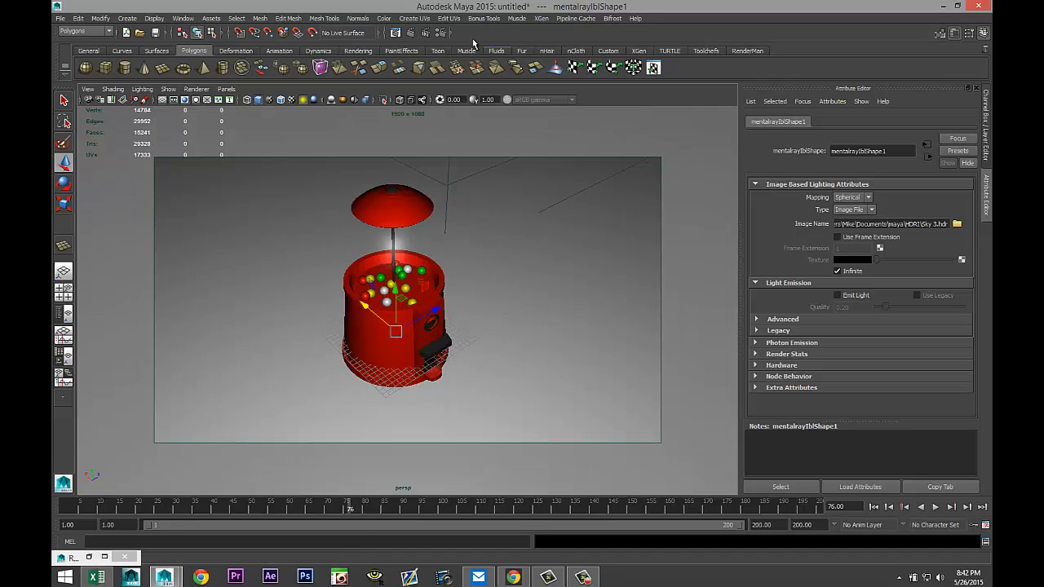
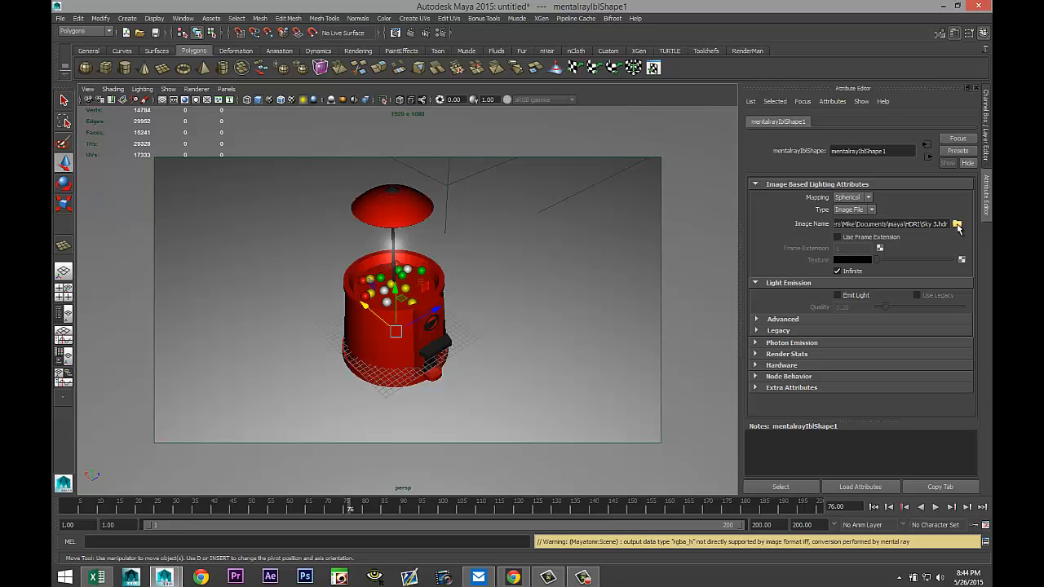
Load Sky 1.hdr from the HDRI folder as the image-based lighting image file.
click(957, 226)
scroll(351, 229, down, 9)
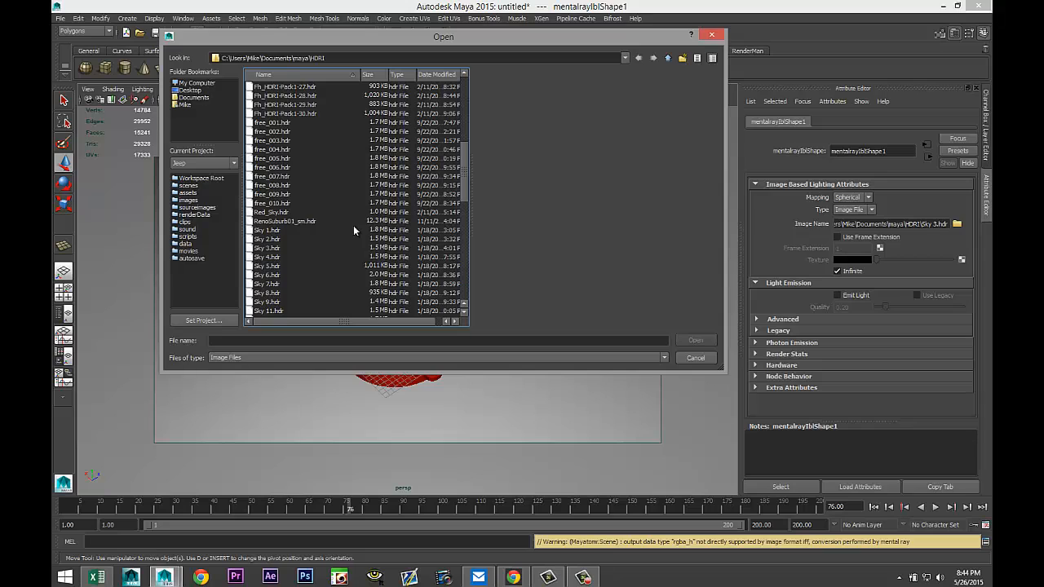
scroll(351, 224, down, 2)
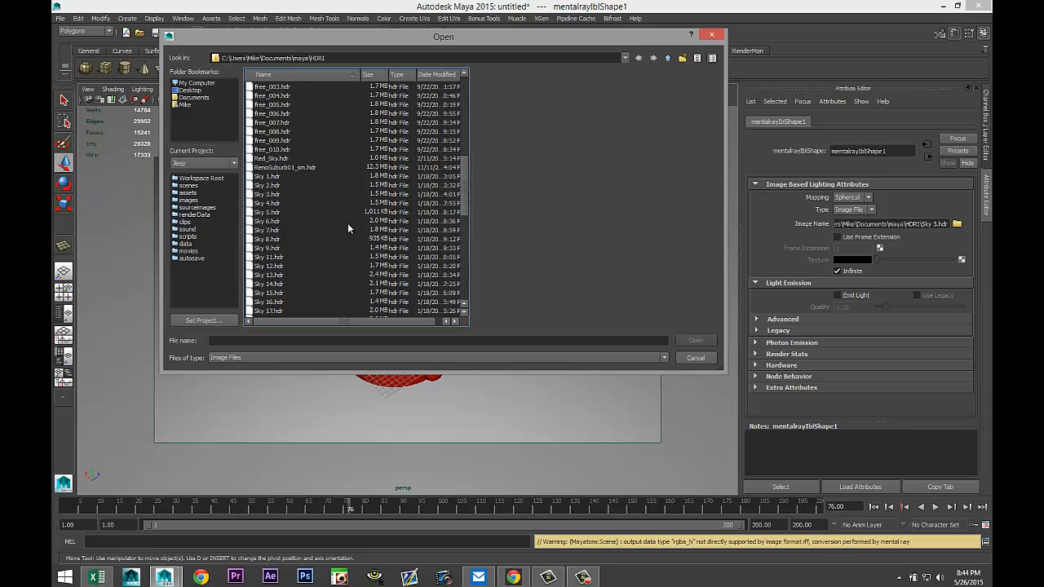
click(270, 177)
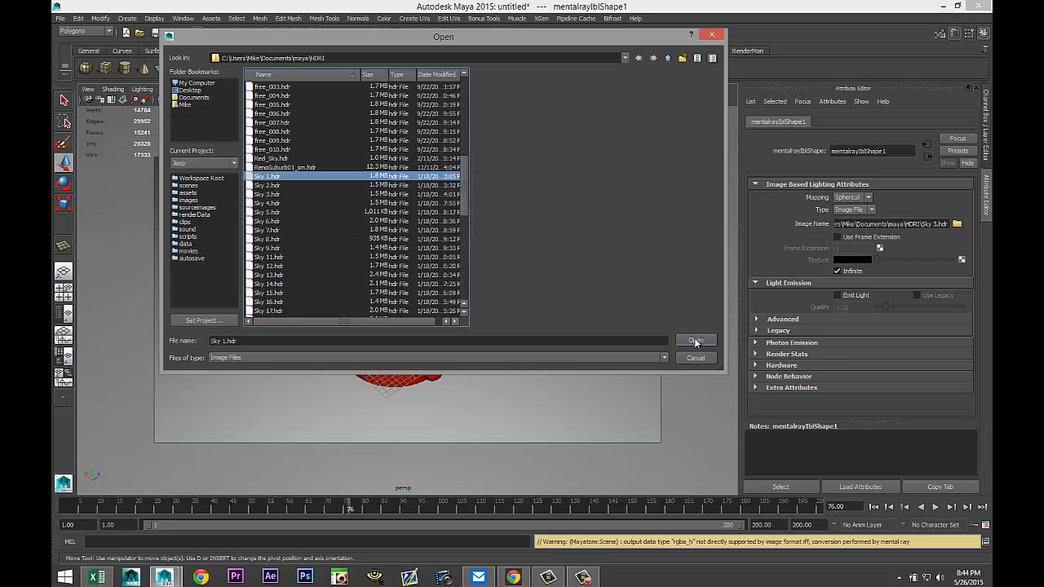
click(693, 341)
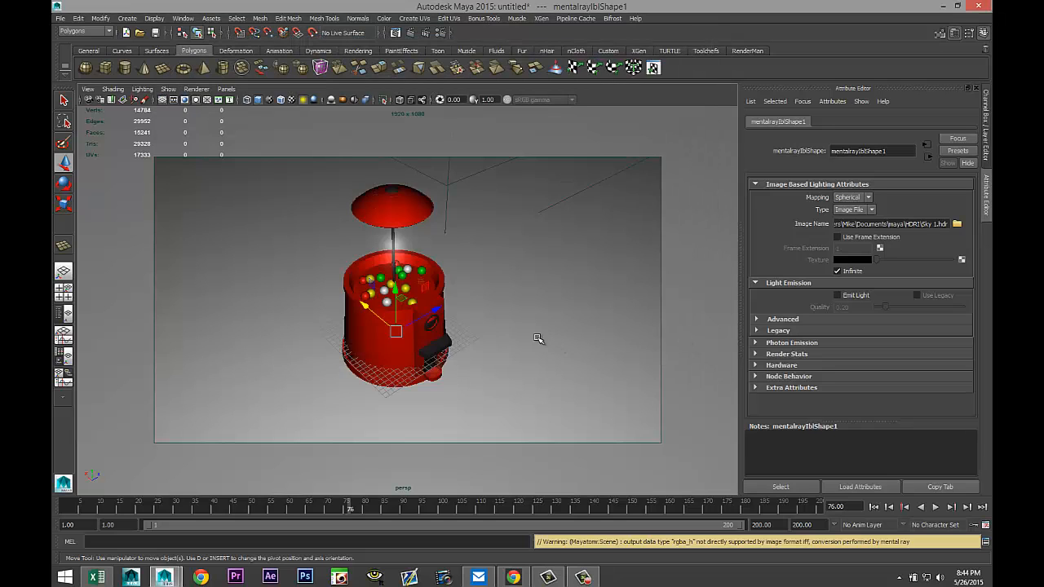
Switch to face selection and select the faces of the front coin panel on the machine body.
scroll(509, 338, up, 4)
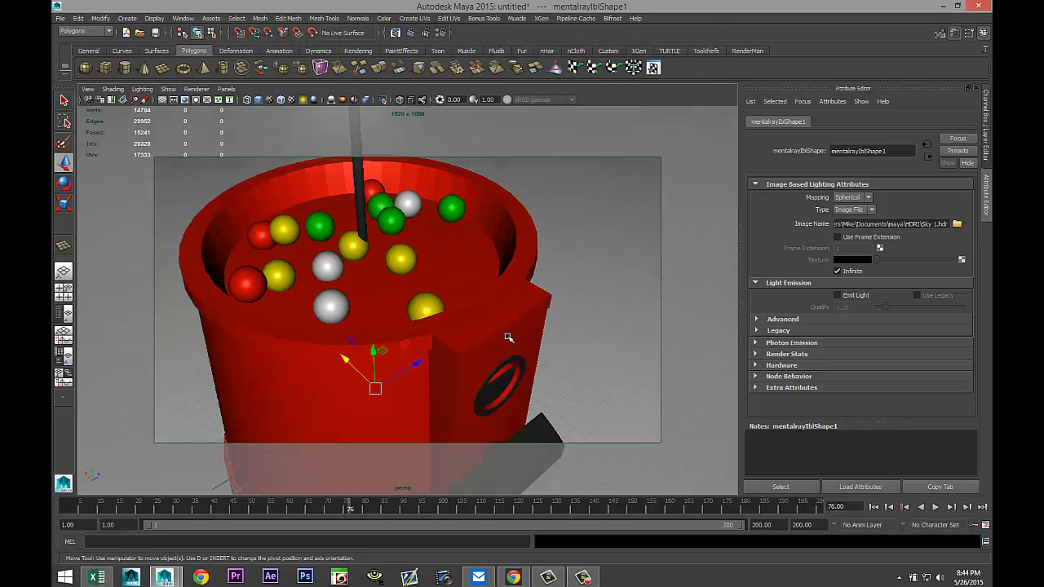
alt+drag(526, 340, 494, 322)
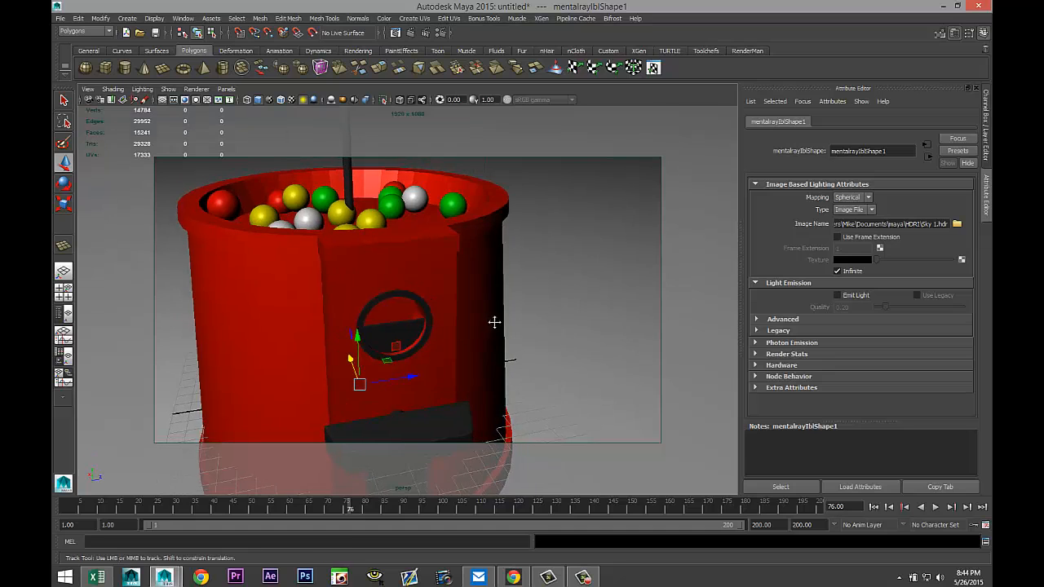
alt+middle_drag(495, 322, 516, 313)
click(462, 265)
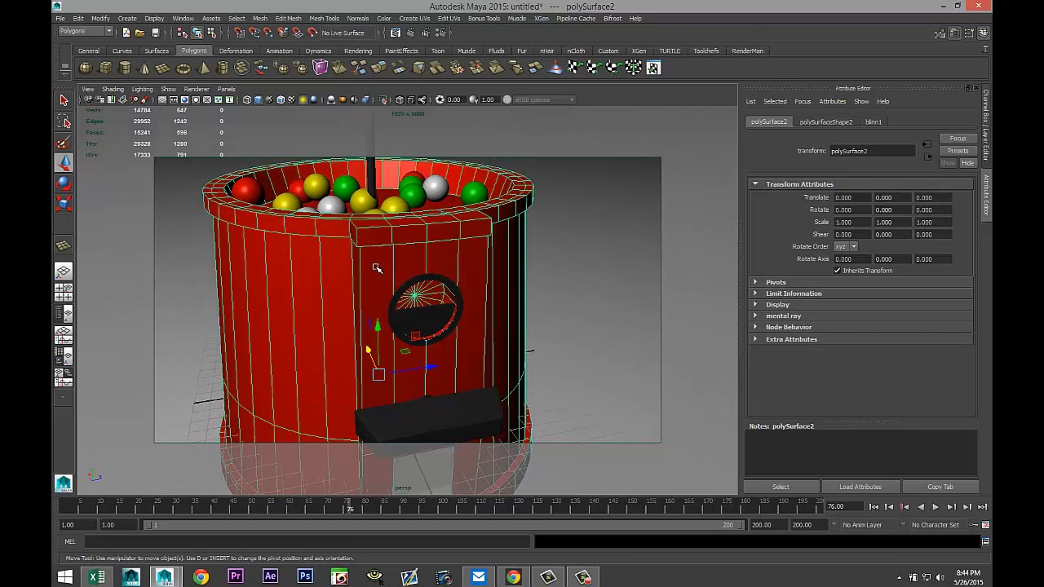
right_drag(376, 269, 376, 300)
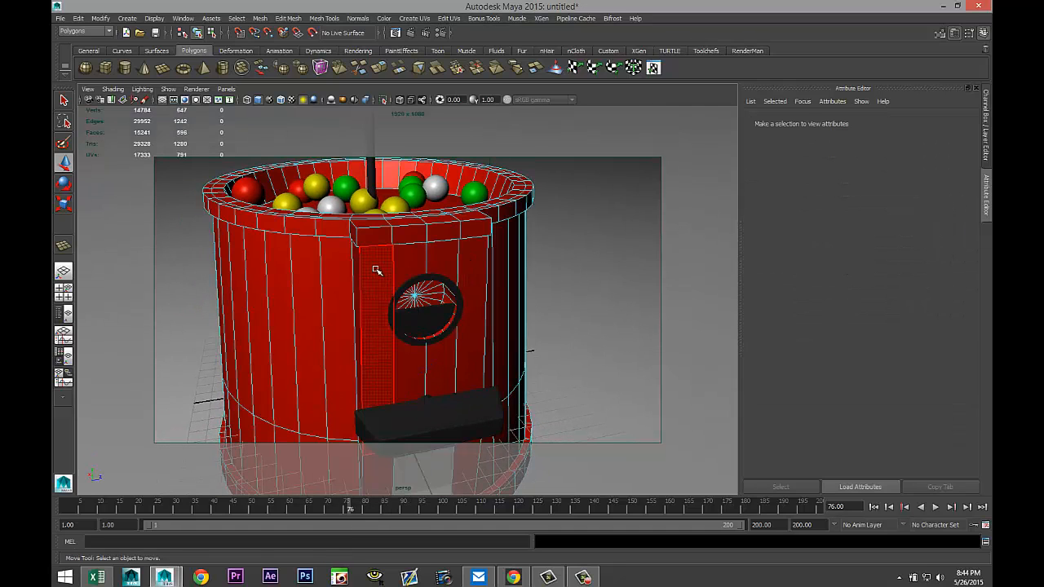
click(376, 270)
shift+click(414, 261)
shift+click(449, 259)
shift+click(474, 262)
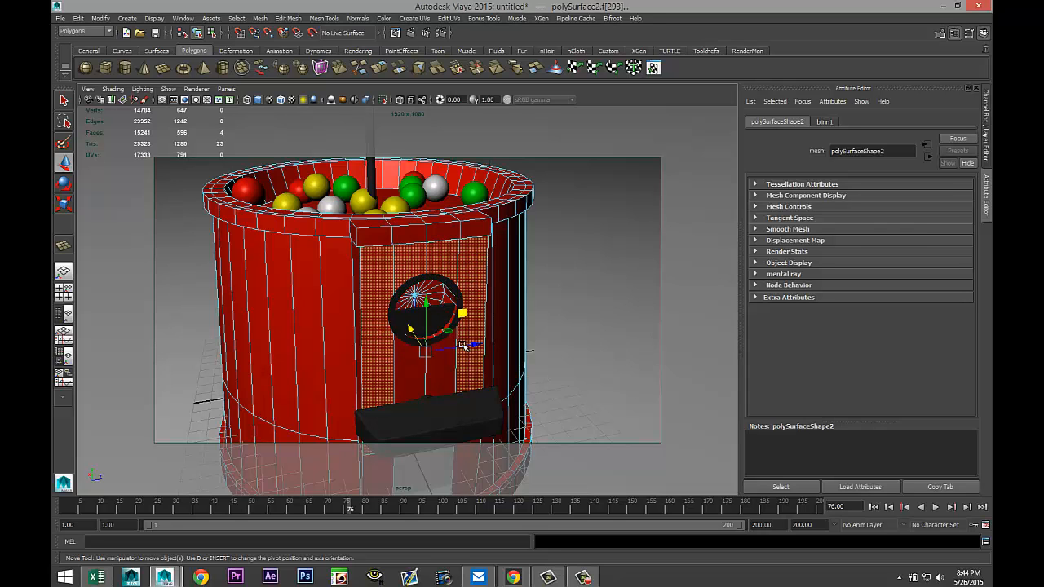
Add the panel's side, back and lower faces around the body to the face selection.
shift+click(338, 351)
shift+click(314, 373)
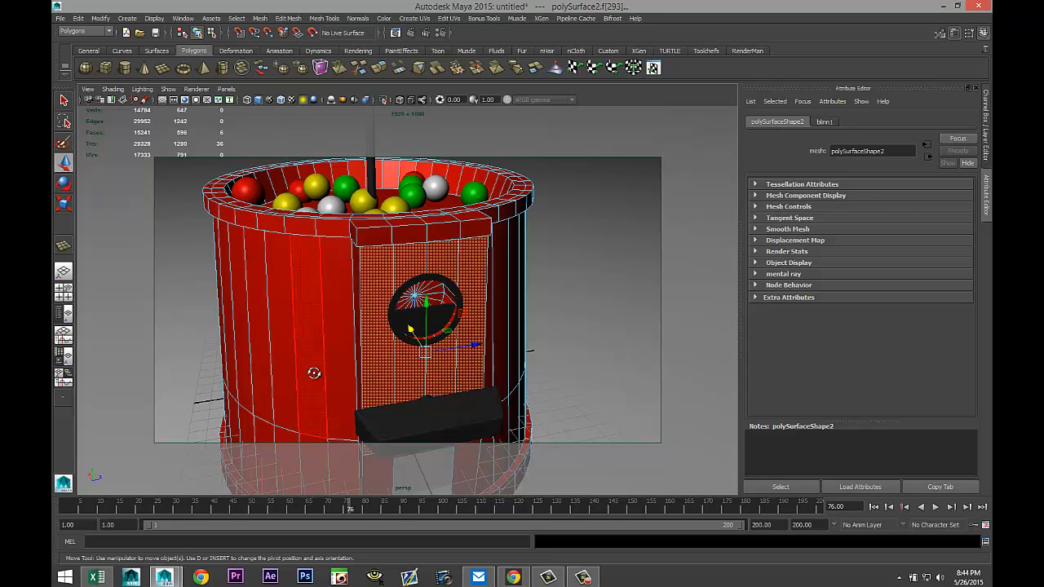
alt+drag(314, 373, 367, 372)
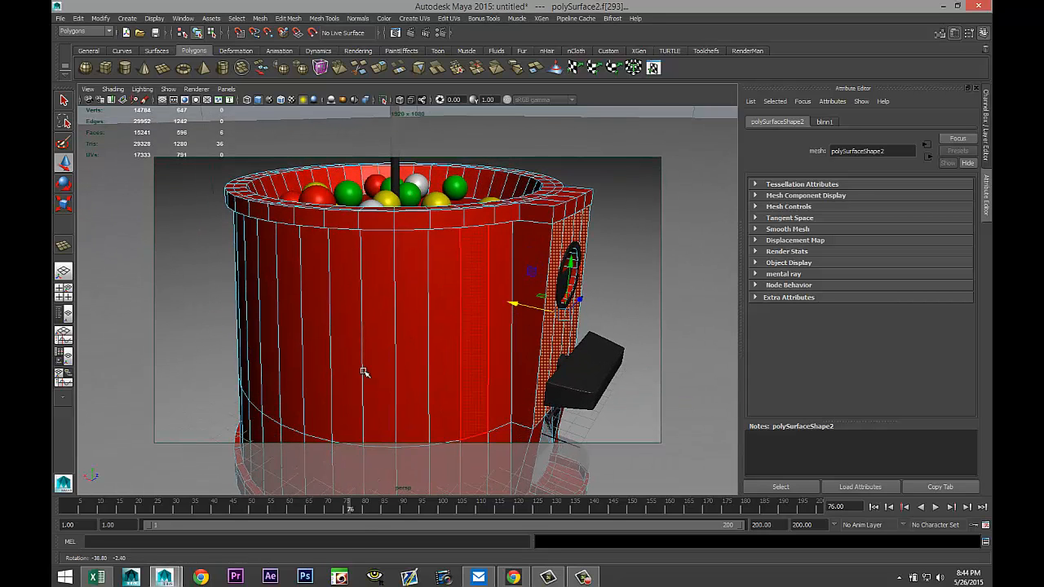
shift+click(522, 373)
shift+click(520, 436)
alt+drag(650, 391, 457, 379)
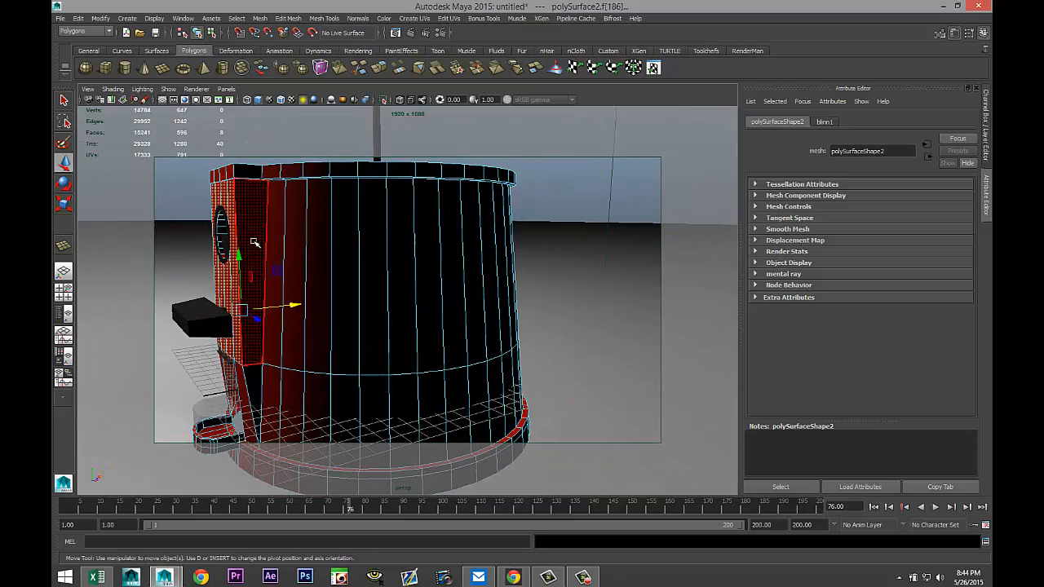
shift+click(254, 243)
shift+click(255, 394)
alt+drag(376, 388, 367, 361)
shift+click(395, 340)
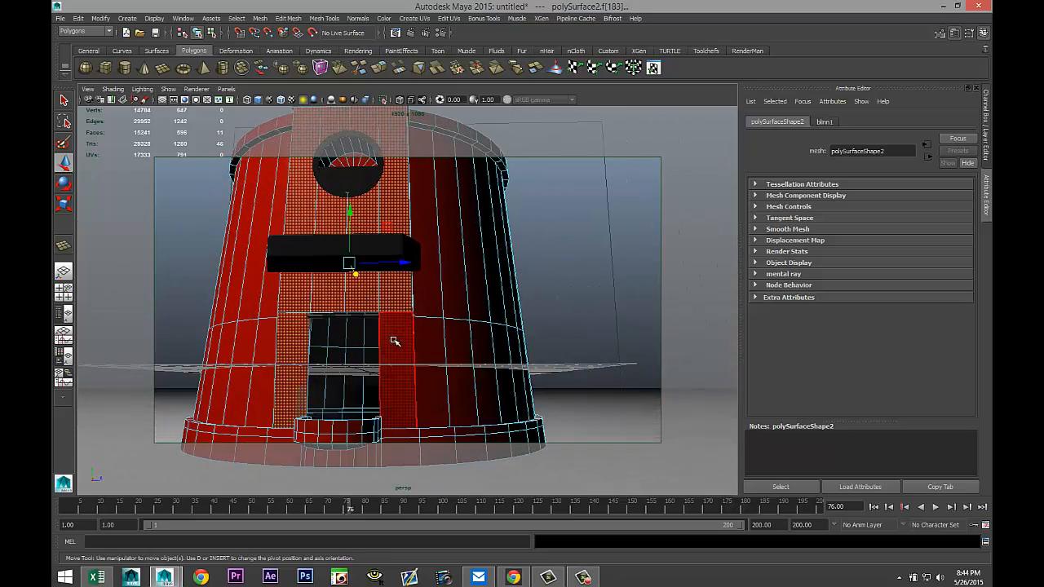
shift+click(224, 350)
alt+drag(223, 350, 275, 378)
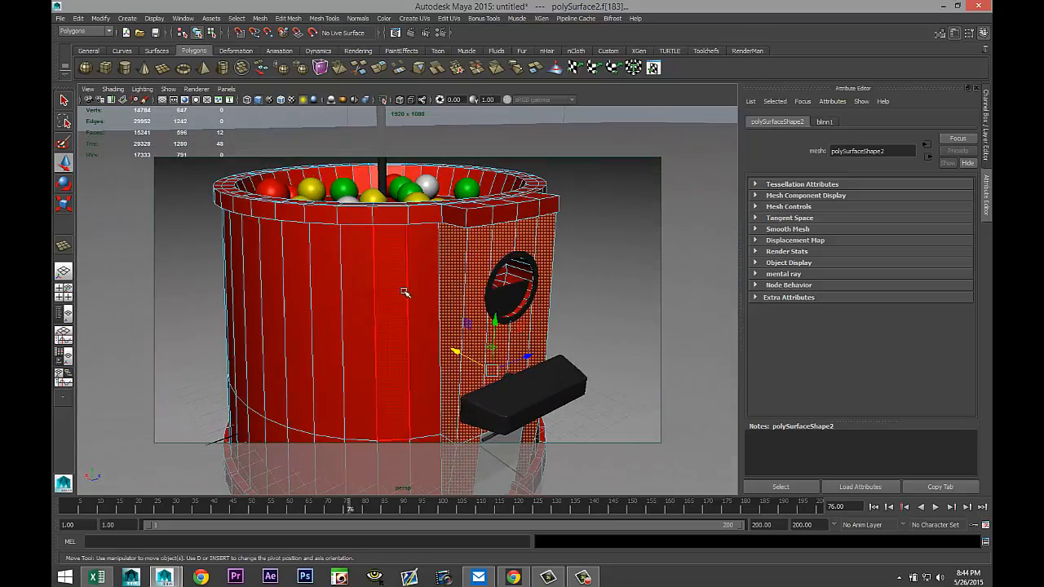
Assign a new mia_material_x material to the selected faces.
right_drag(460, 250, 451, 468)
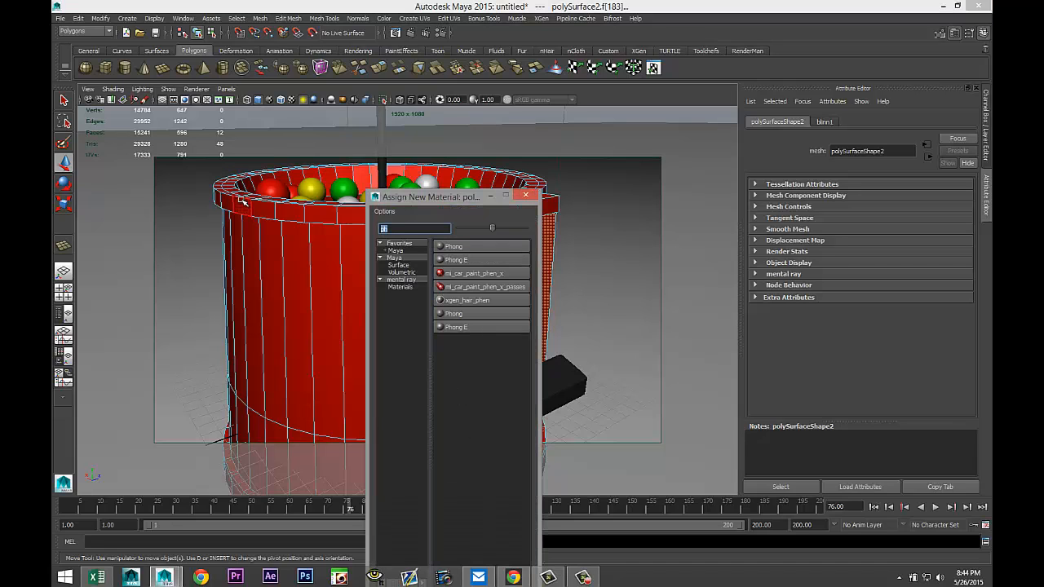
text(mia)
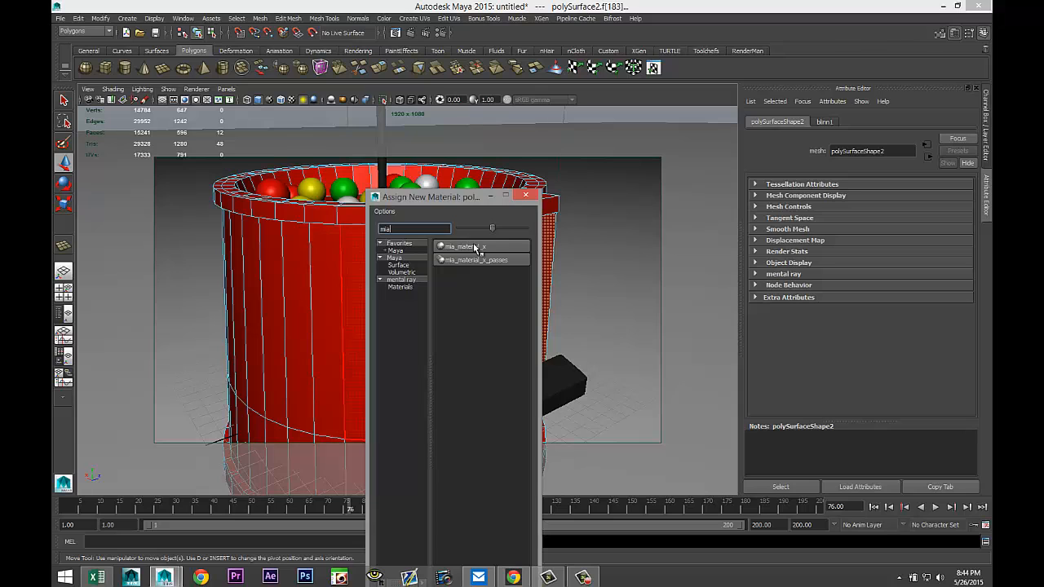
click(476, 248)
Apply the Chrome preset to the new mia material.
click(848, 122)
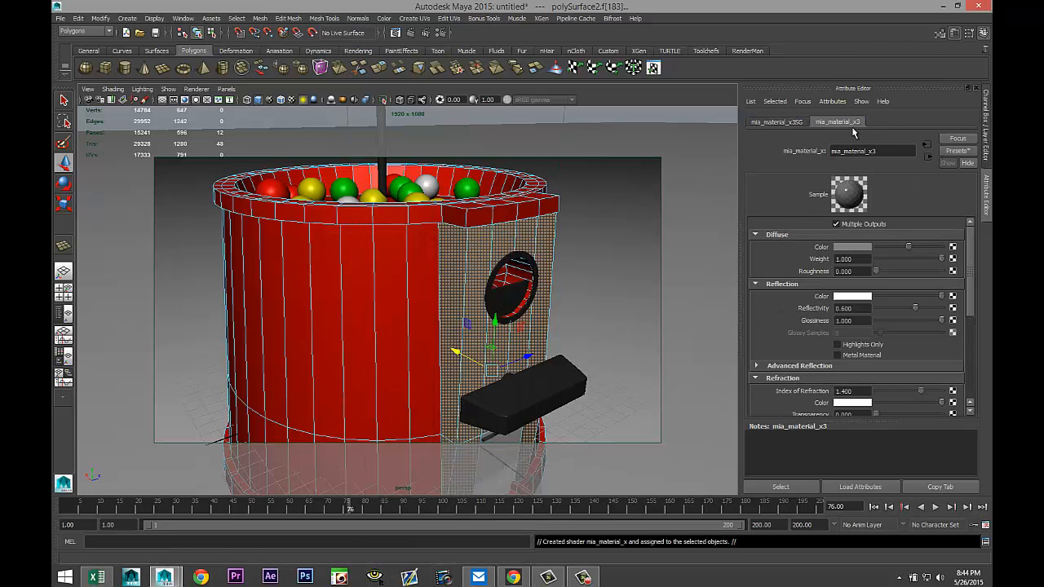
click(959, 153)
mouse_move(897, 181)
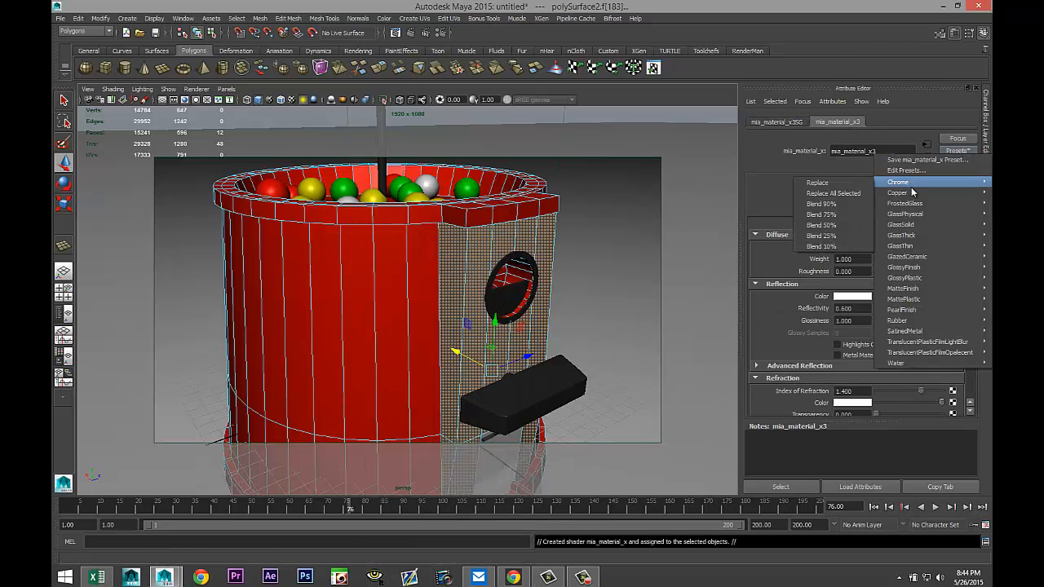
click(852, 189)
Select the ground plane and move it down below the machine's base.
scroll(514, 269, down, 5)
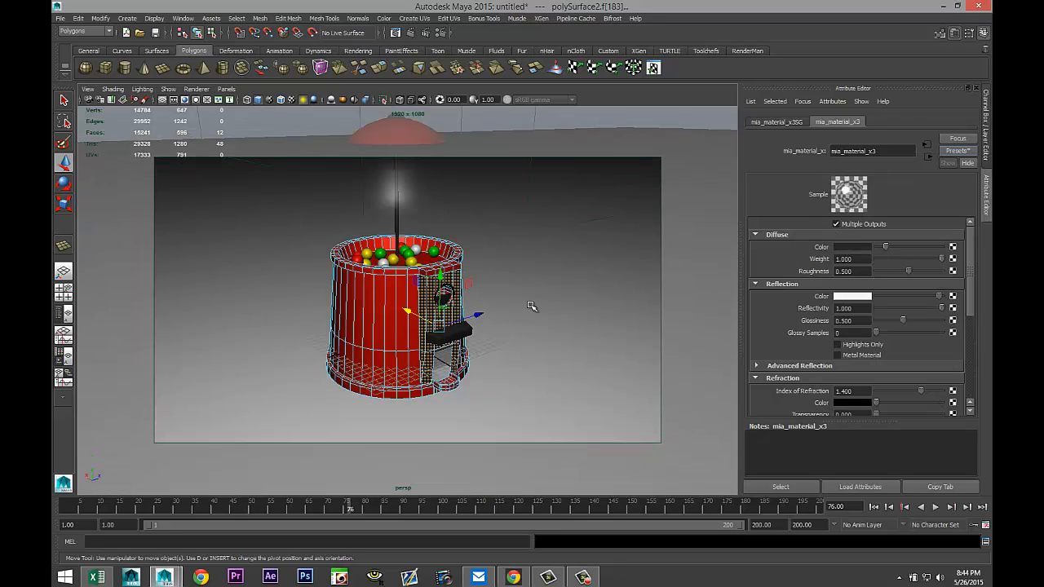
alt+middle_drag(494, 393, 494, 357)
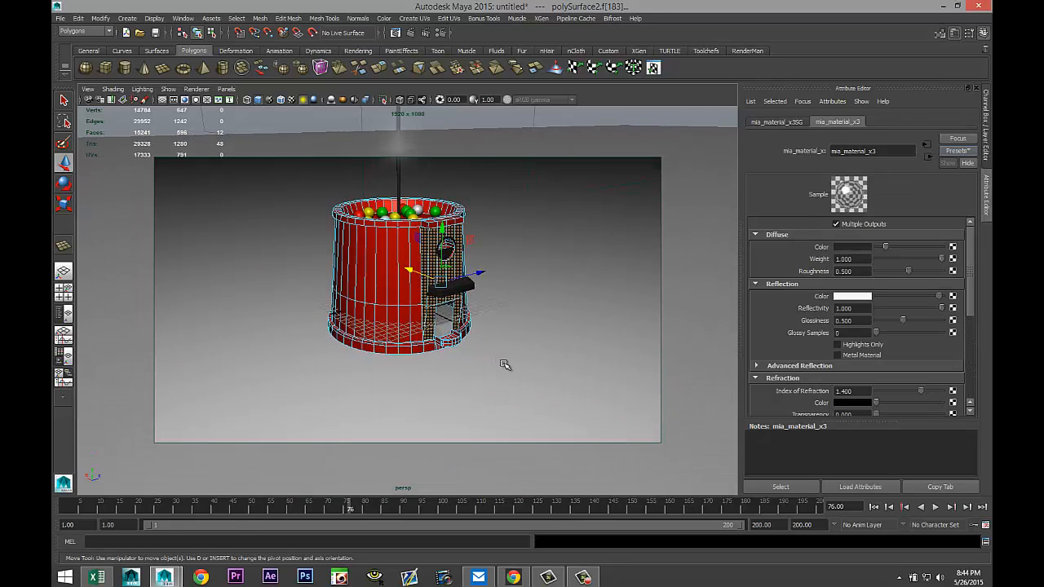
scroll(509, 369, up, 6)
alt+middle_drag(487, 418, 521, 378)
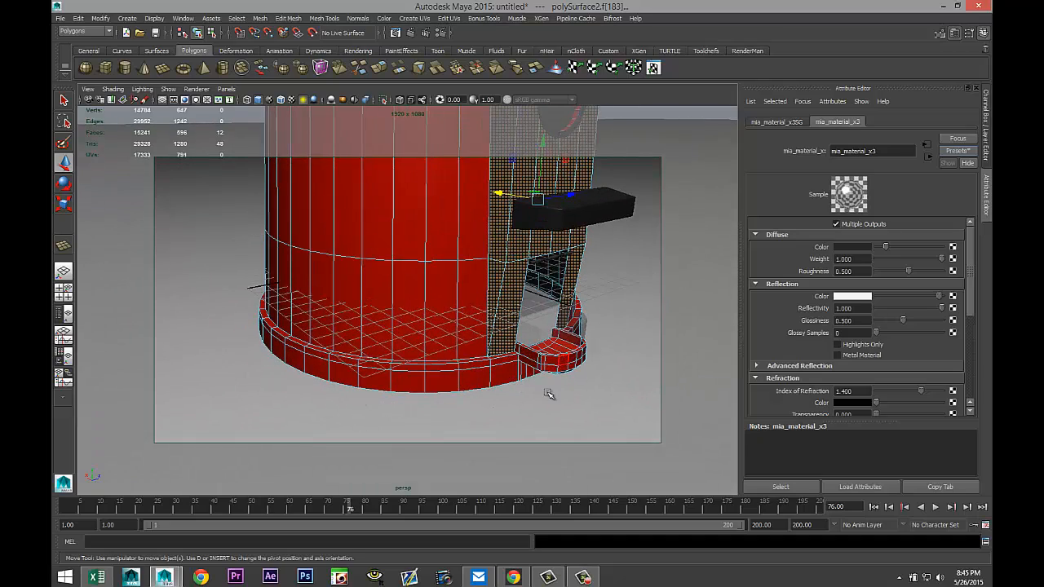
alt+drag(486, 398, 454, 396)
click(415, 403)
scroll(463, 410, down, 5)
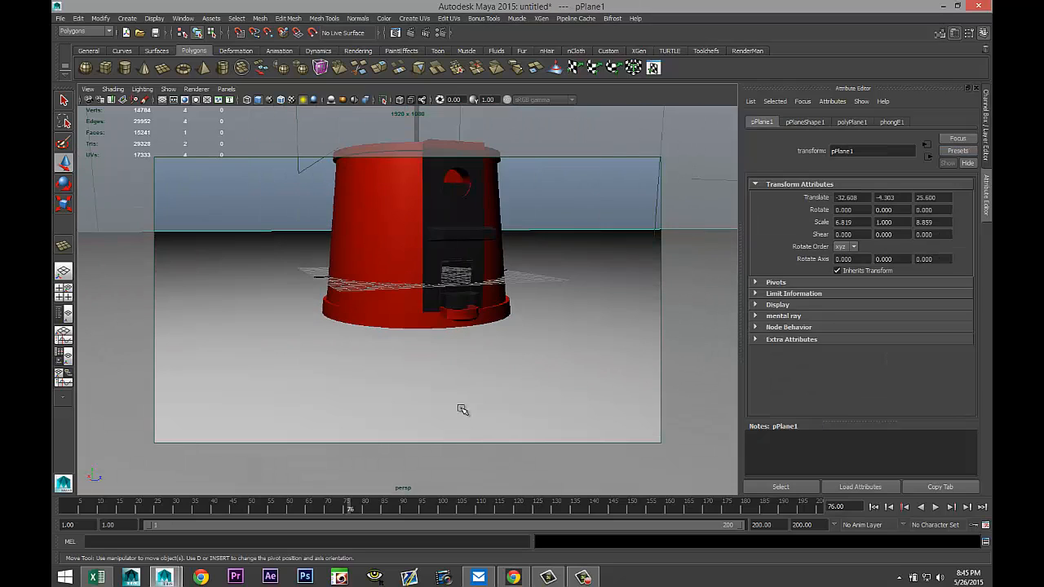
scroll(507, 307, down, 5)
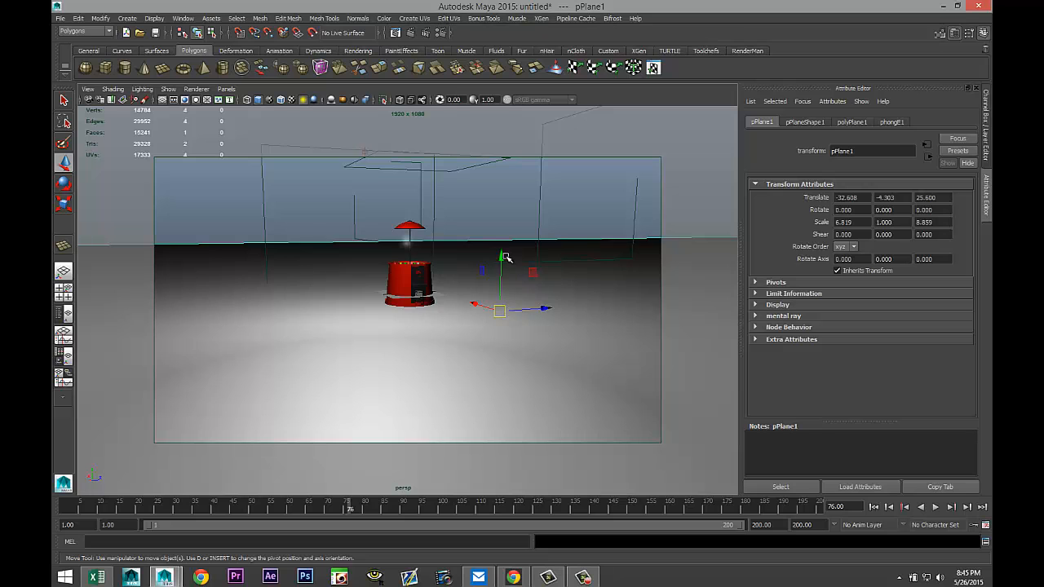
drag(499, 266, 486, 280)
Insert an edge loop around the bottom rim of the machine's base with the Insert Edge Loop Tool.
scroll(443, 334, up, 8)
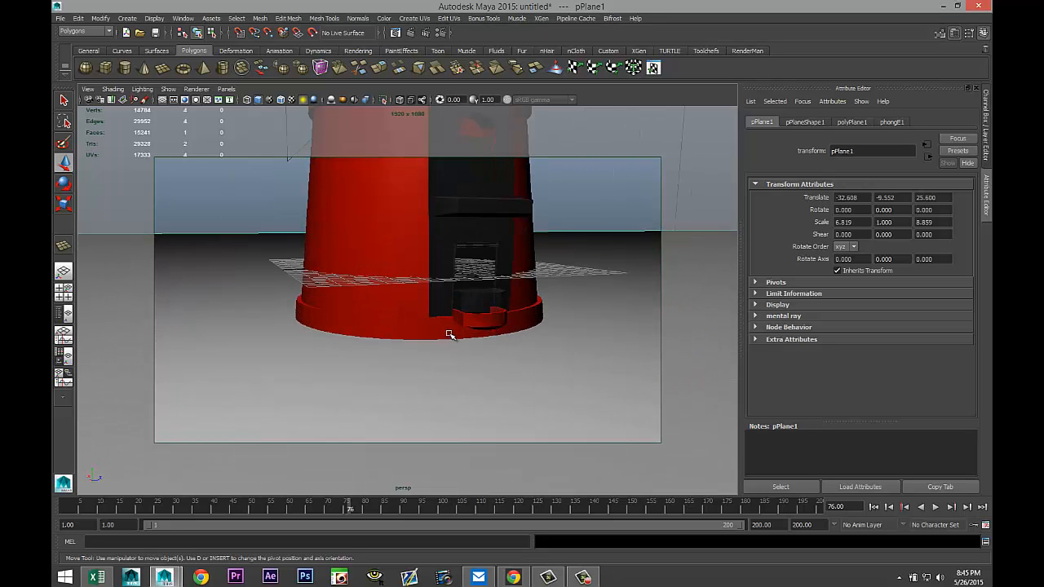
alt+drag(524, 364, 559, 345)
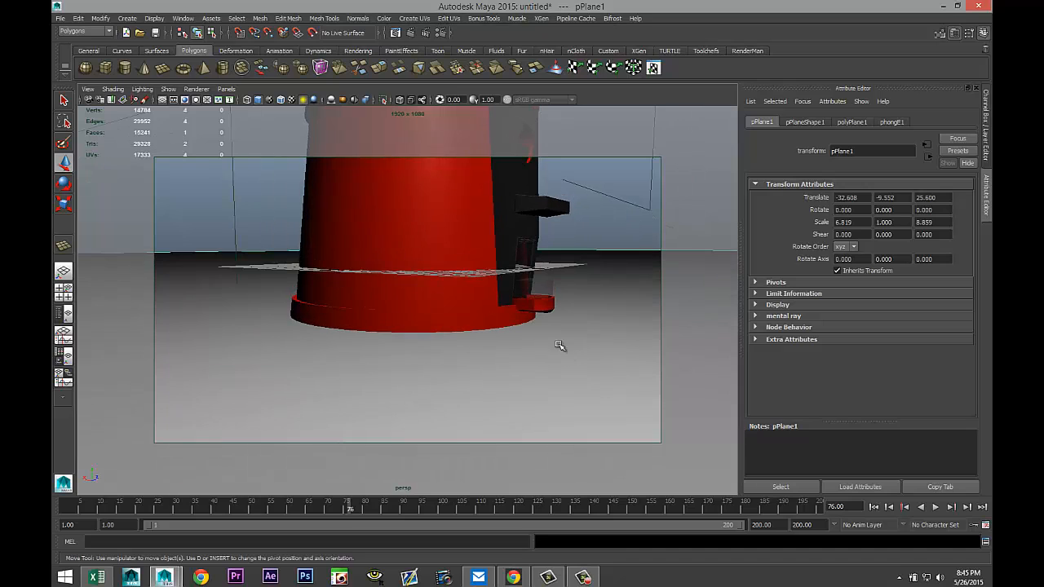
click(331, 17)
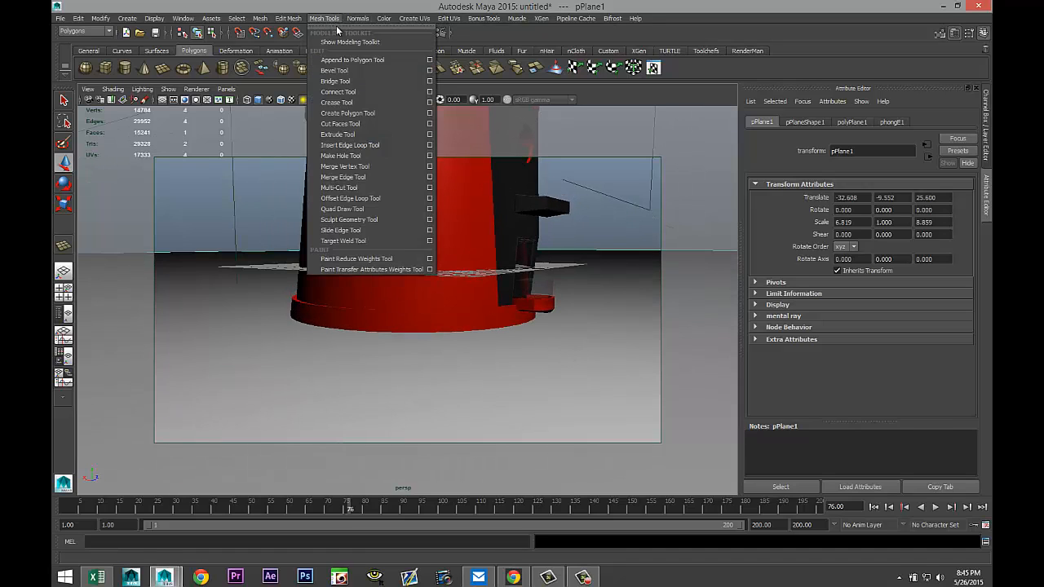
click(430, 144)
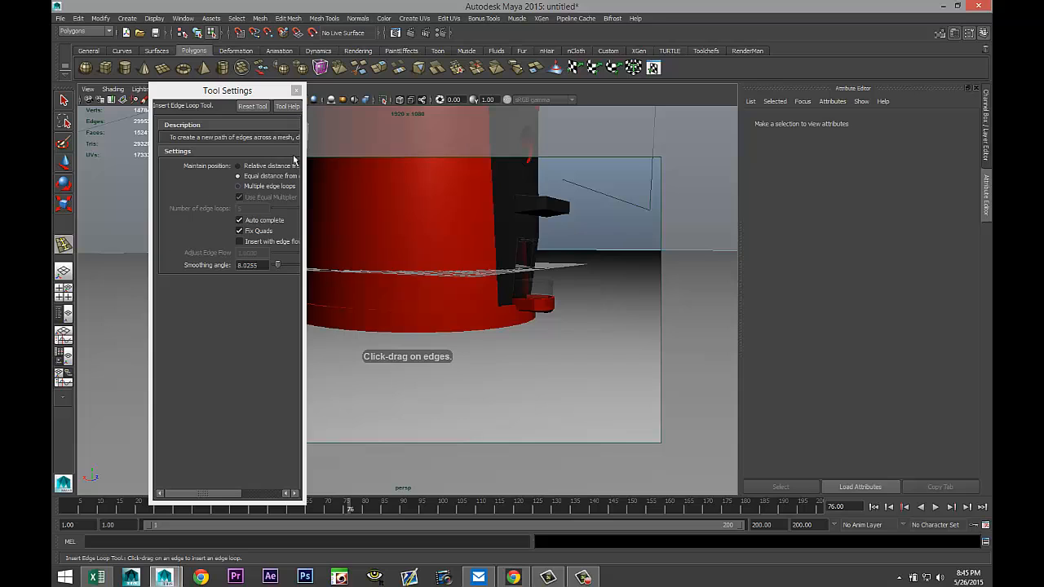
click(296, 90)
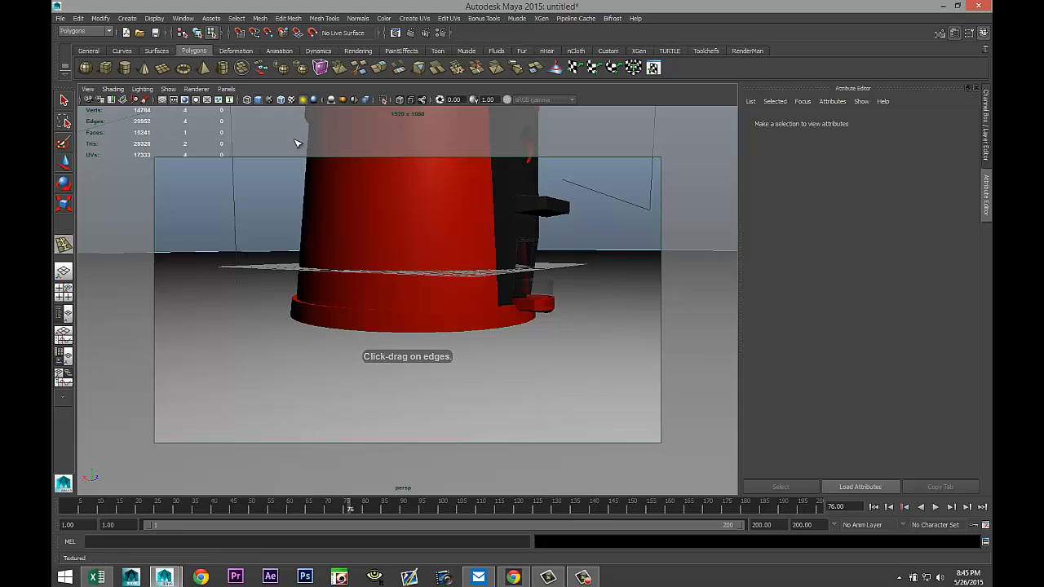
click(387, 332)
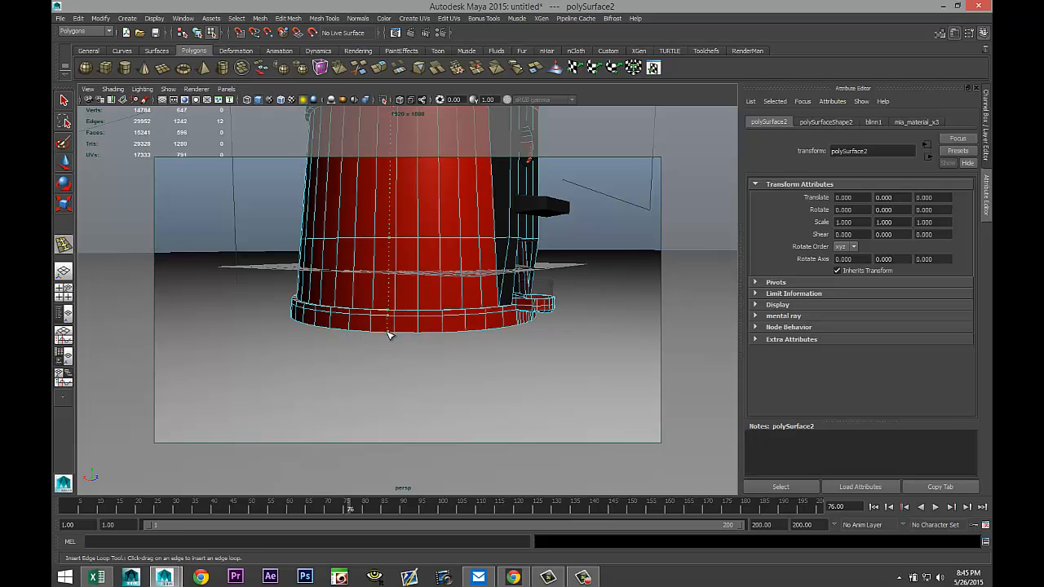
mouse_move(388, 334)
mouse_down()
mouse_move(379, 343)
mouse_move(398, 330)
mouse_up()
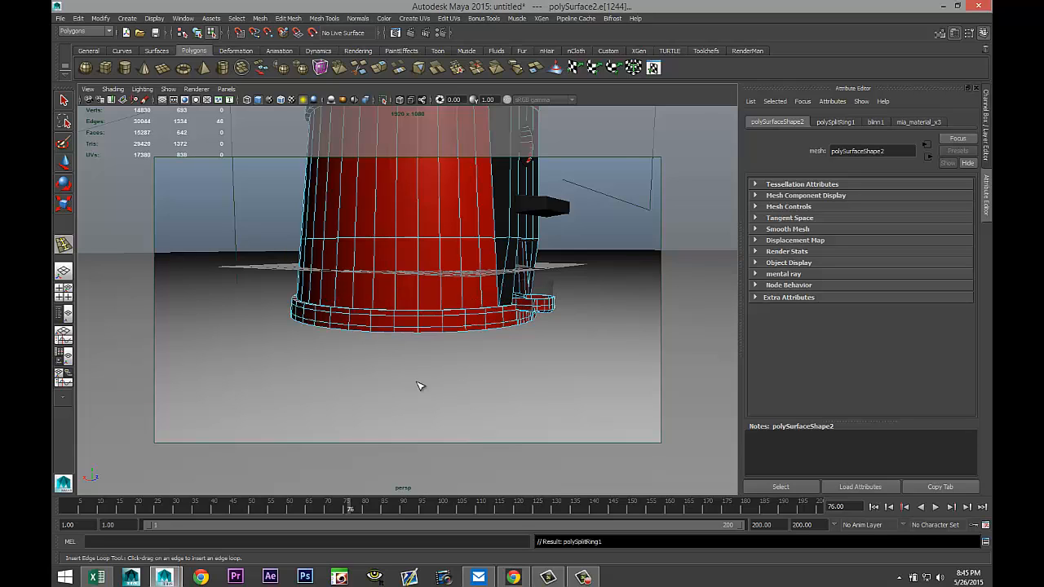
Select the face loop below the new edge loop on the base rim and assign it a new mia_material_x.
scroll(420, 385, up, 4)
key(q)
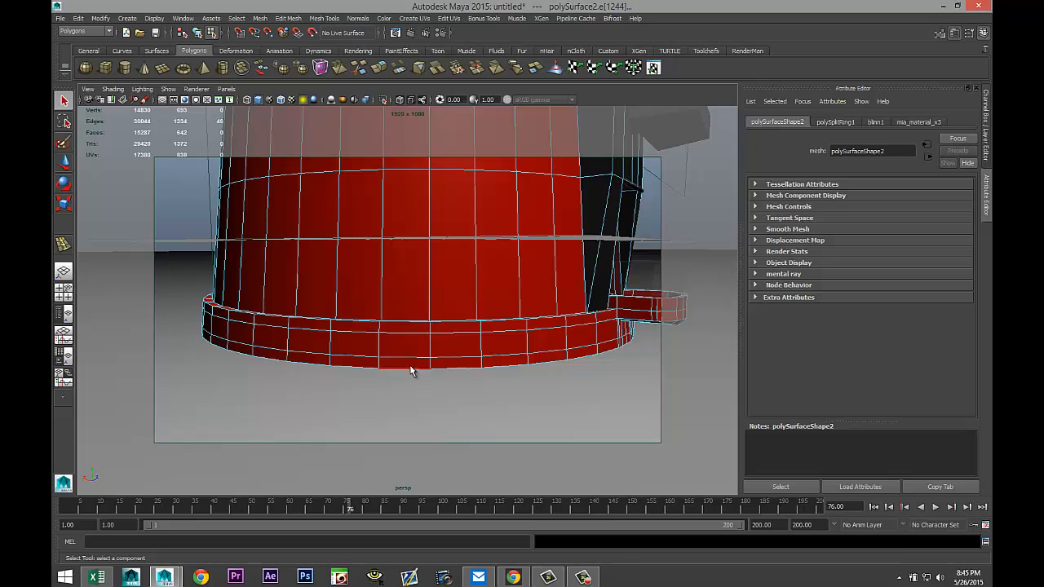
right_drag(410, 371, 415, 359)
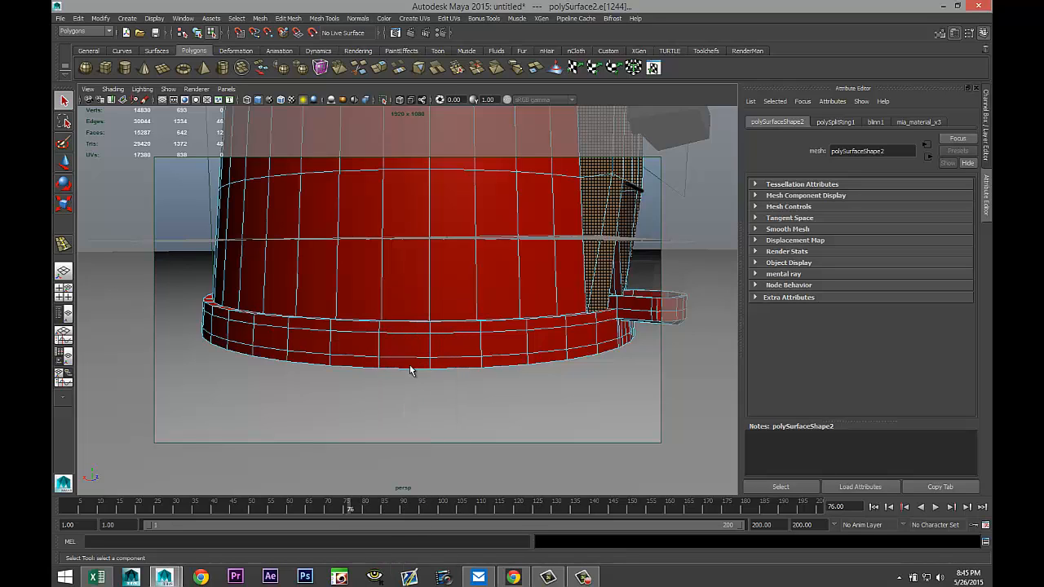
click(407, 366)
shift+double_click(355, 365)
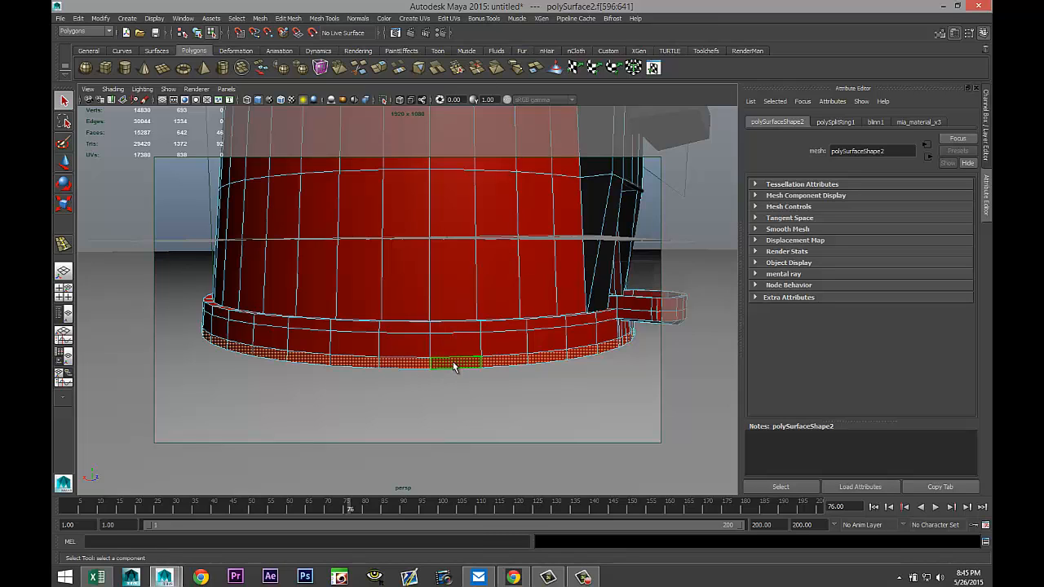
right_drag(454, 367, 453, 542)
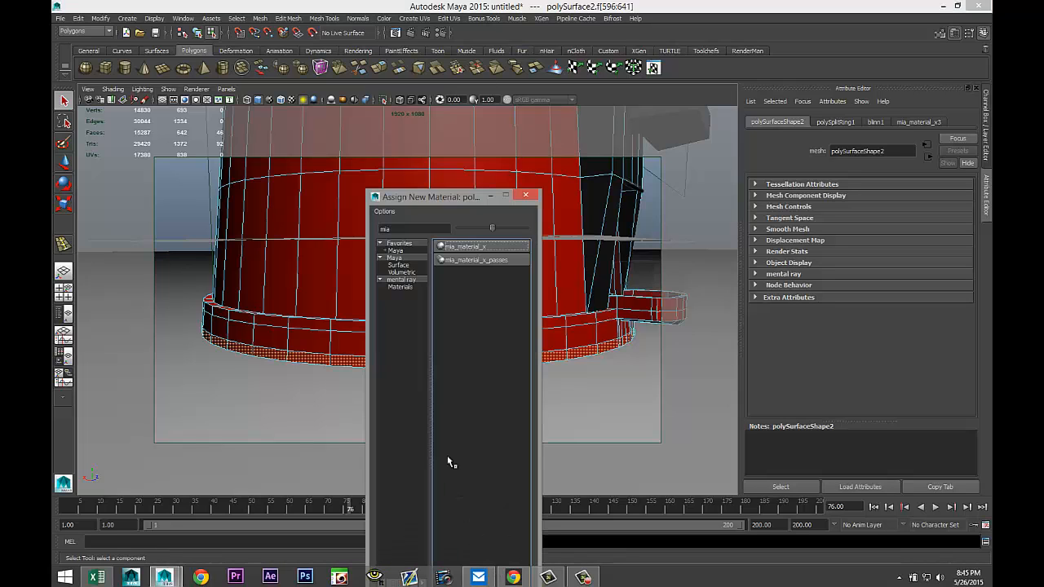
click(473, 247)
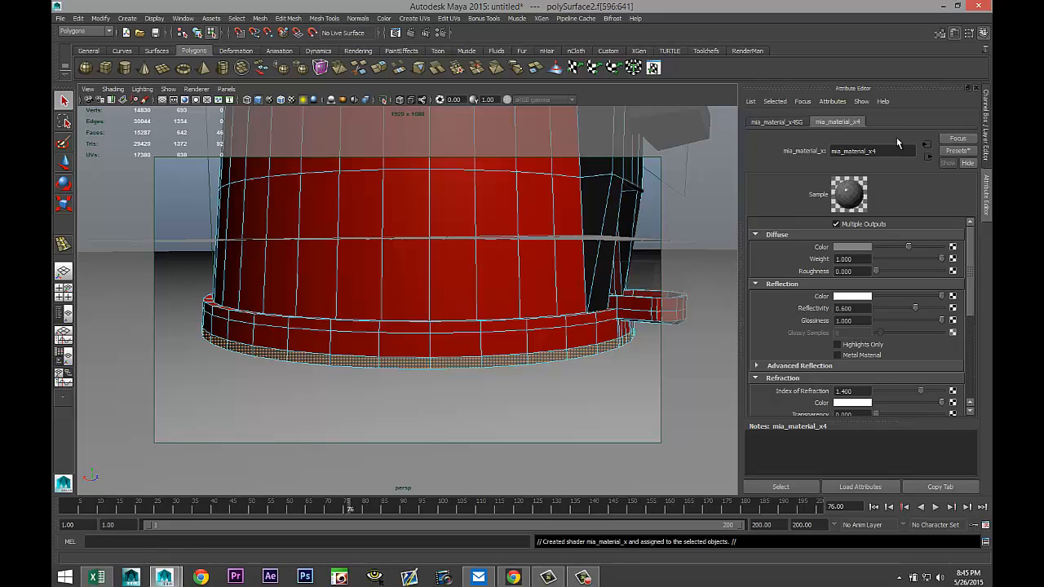
Replace the rim's mia material settings with the Rubber preset.
click(957, 151)
mouse_move(896, 316)
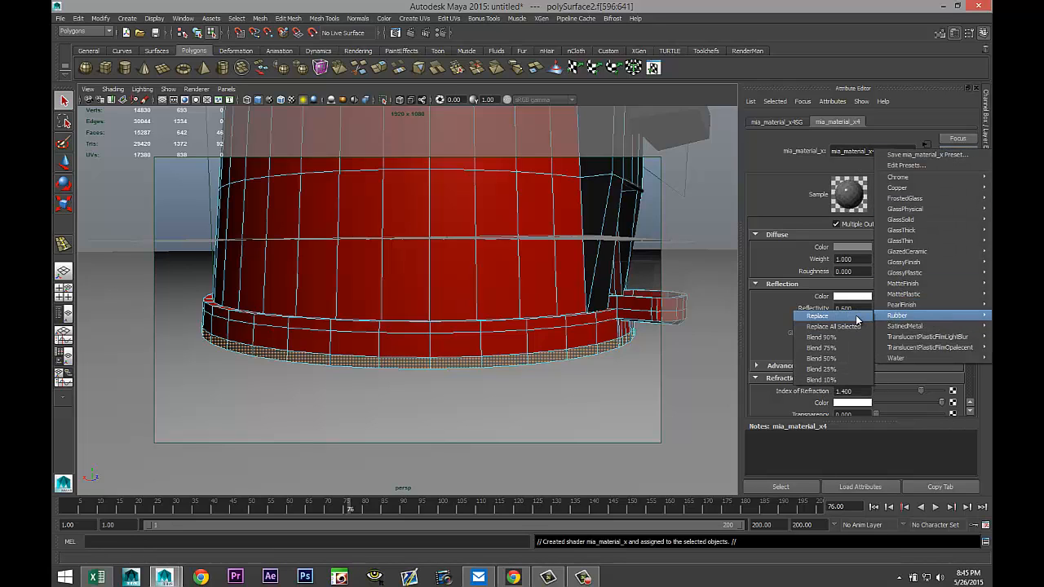
click(857, 318)
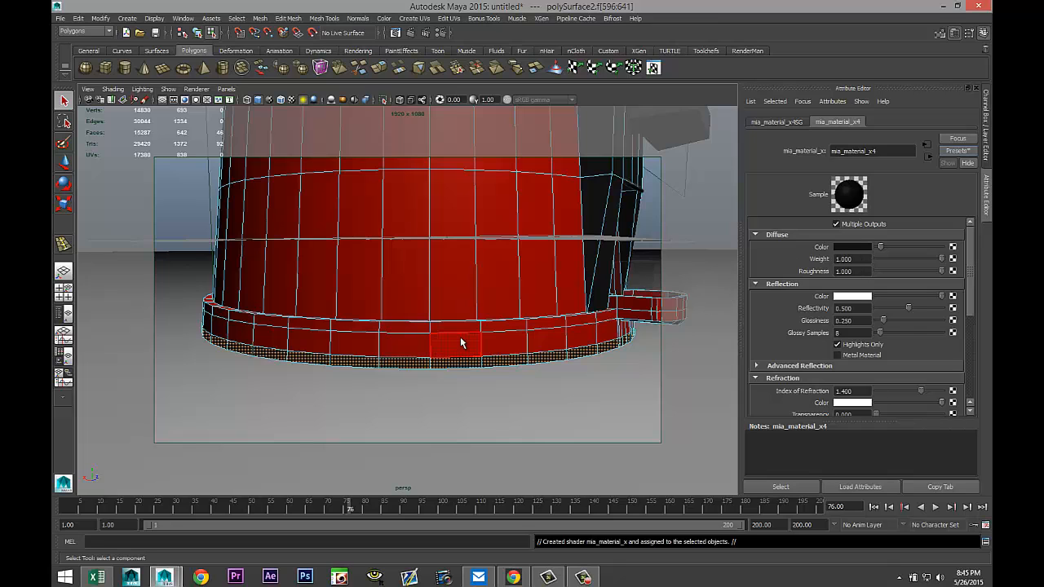
Select the red dome lid at the top of the machine and switch it to smooth mesh preview.
scroll(460, 337, down, 5)
alt+drag(505, 313, 461, 329)
alt+middle_drag(461, 329, 461, 406)
scroll(461, 406, down, 5)
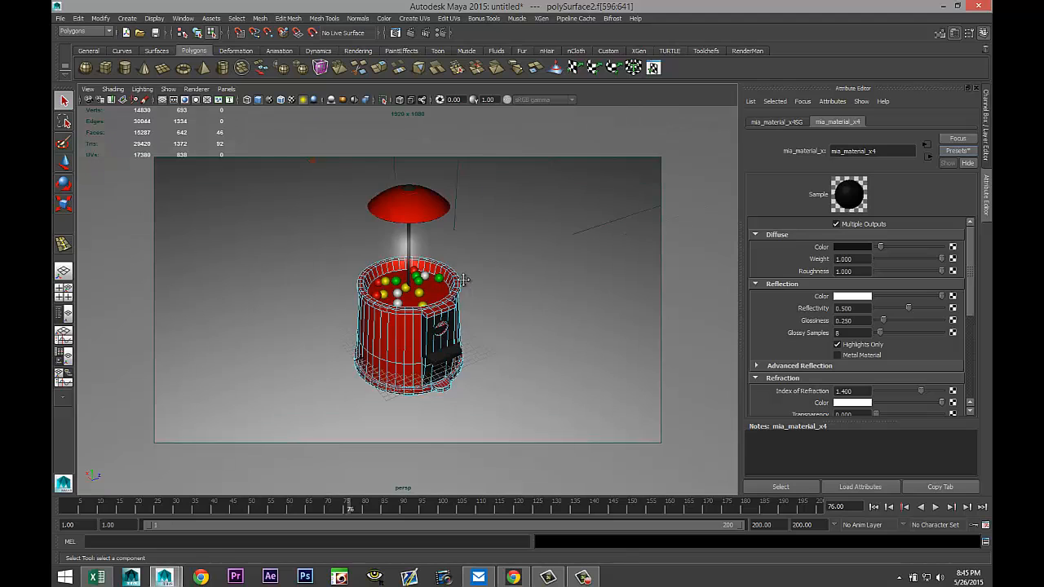
scroll(483, 310, up, 5)
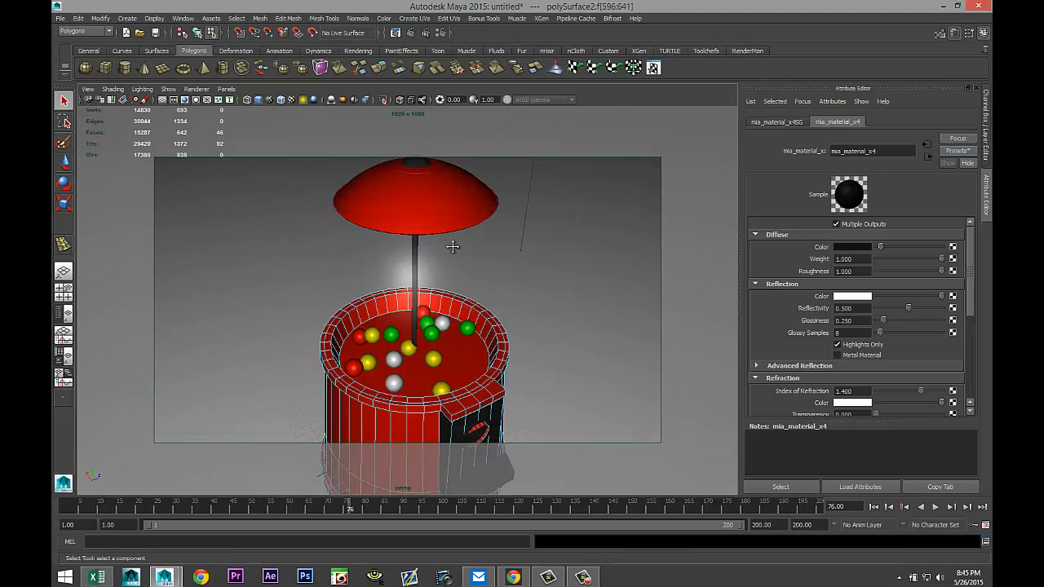
alt+middle_drag(452, 246, 449, 332)
scroll(447, 341, up, 5)
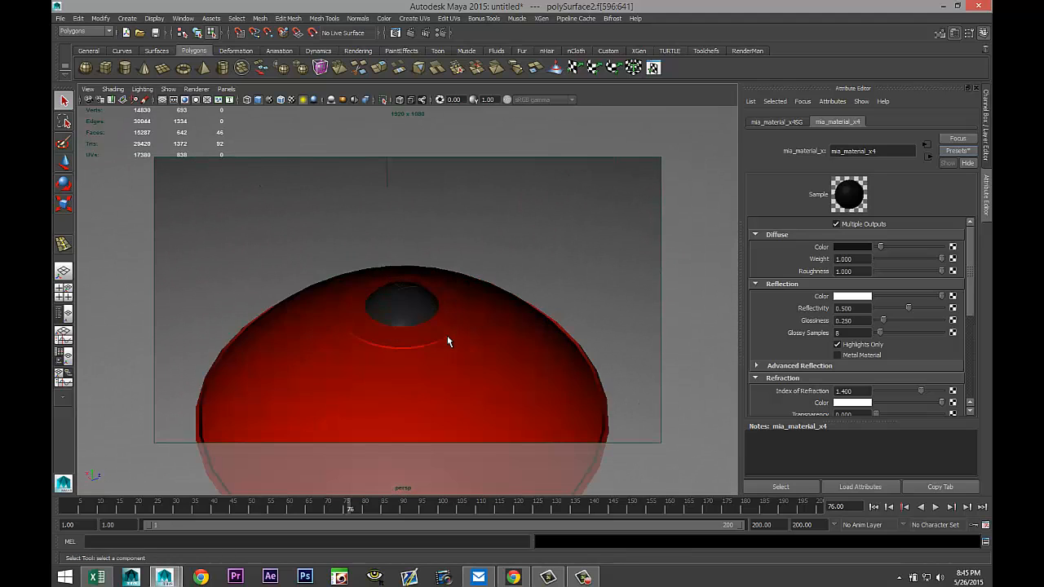
scroll(443, 303, down, 5)
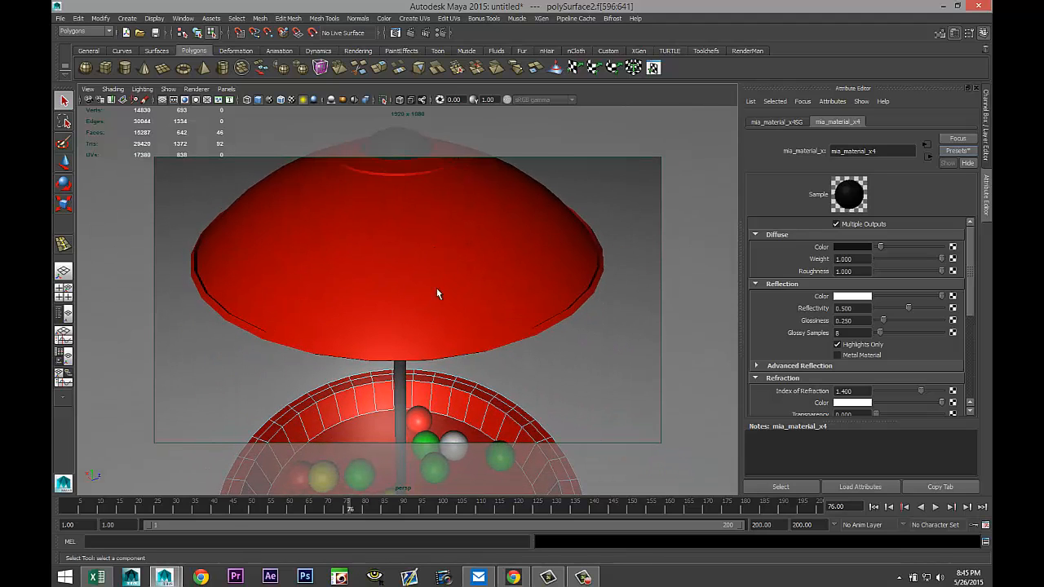
click(547, 289)
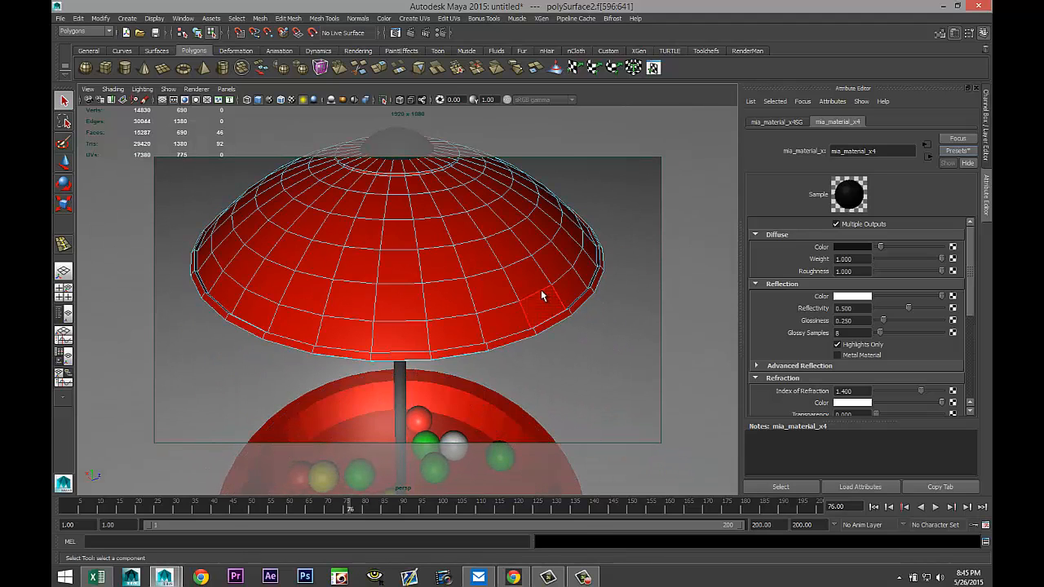
right_drag(541, 289, 571, 275)
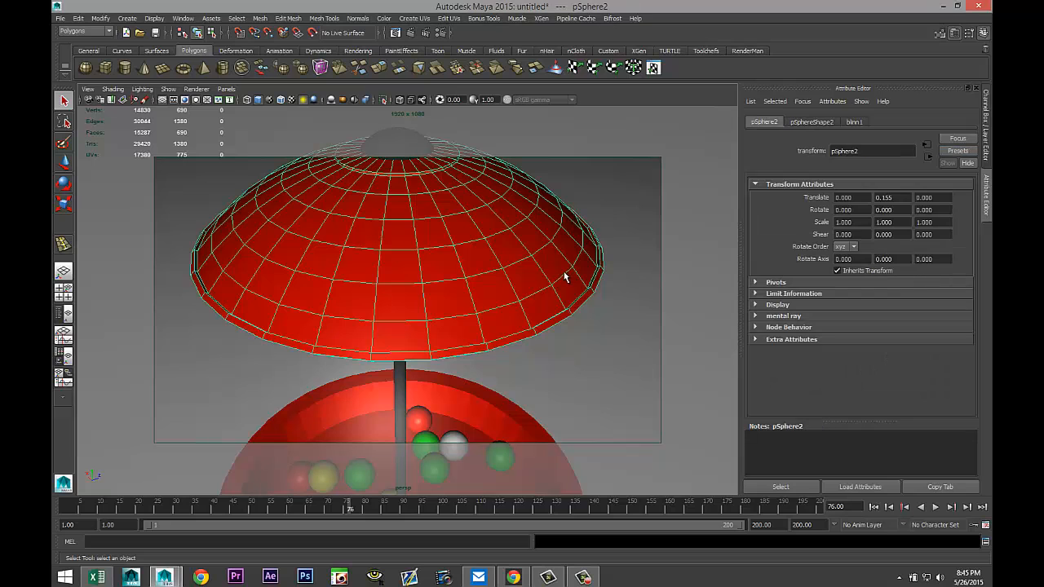
key(3)
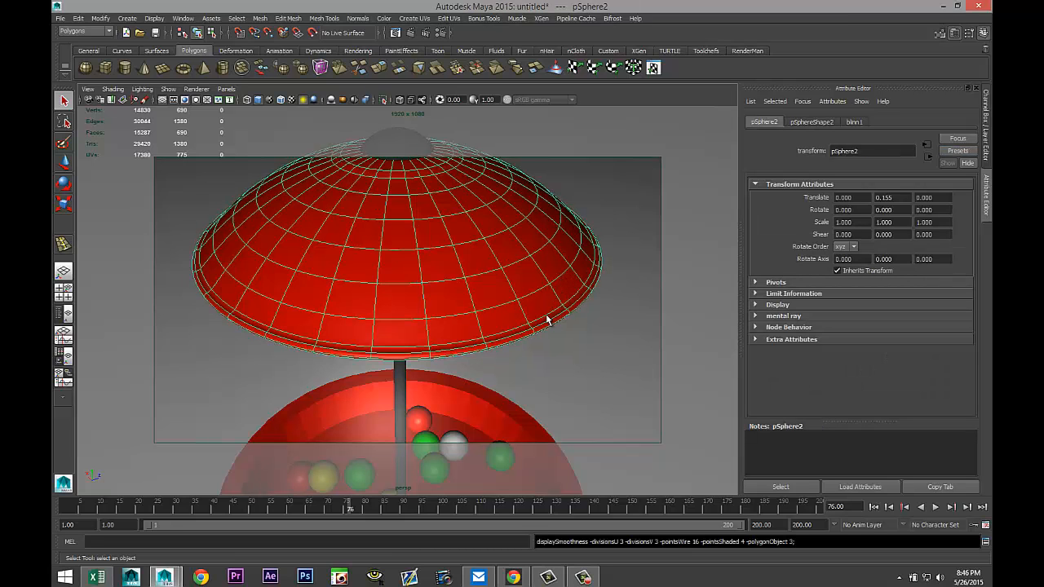
Frame the whole gumball machine in the camera view and render the current frame with mental ray.
alt+middle_drag(535, 336, 489, 168)
scroll(480, 210, down, 6)
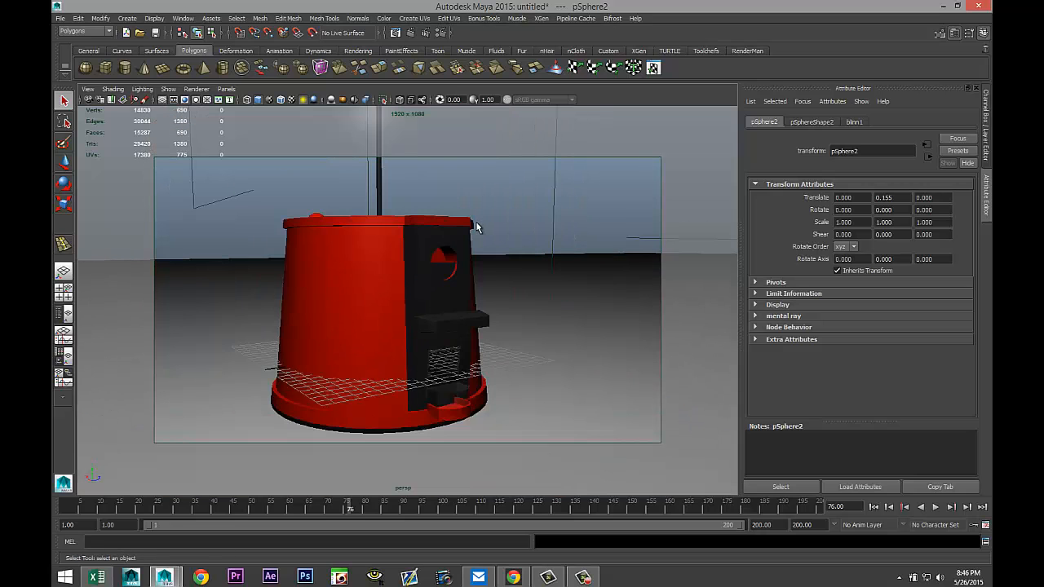
alt+drag(450, 235, 461, 272)
alt+middle_drag(461, 272, 488, 258)
scroll(481, 260, down, 3)
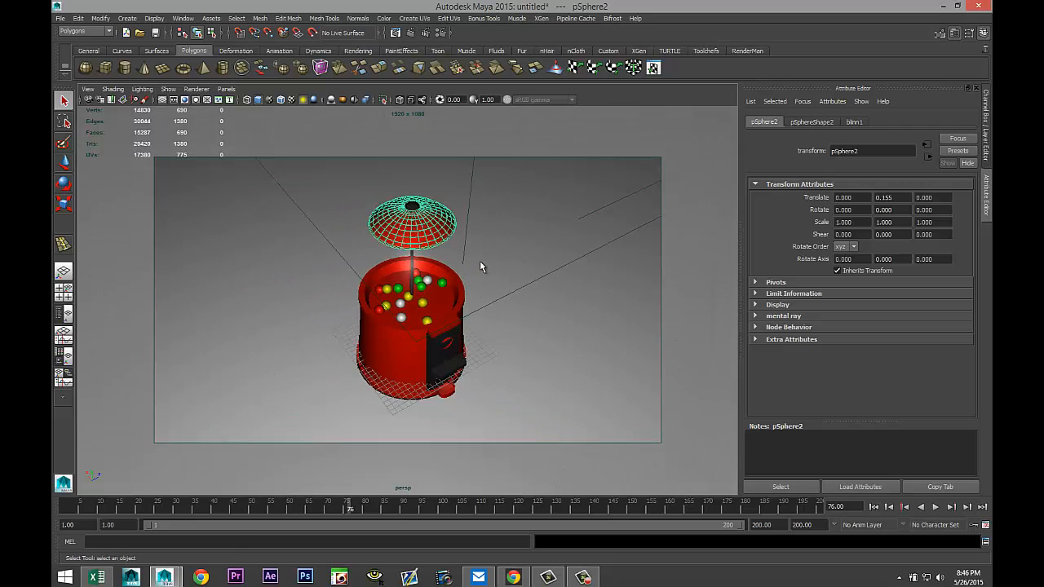
alt+drag(477, 265, 476, 272)
mouse_move(476, 272)
alt+middle_down()
mouse_move(476, 259)
mouse_move(475, 271)
alt+middle_up()
mouse_move(474, 272)
alt+mouse_down()
mouse_move(499, 270)
mouse_move(485, 284)
alt+mouse_up()
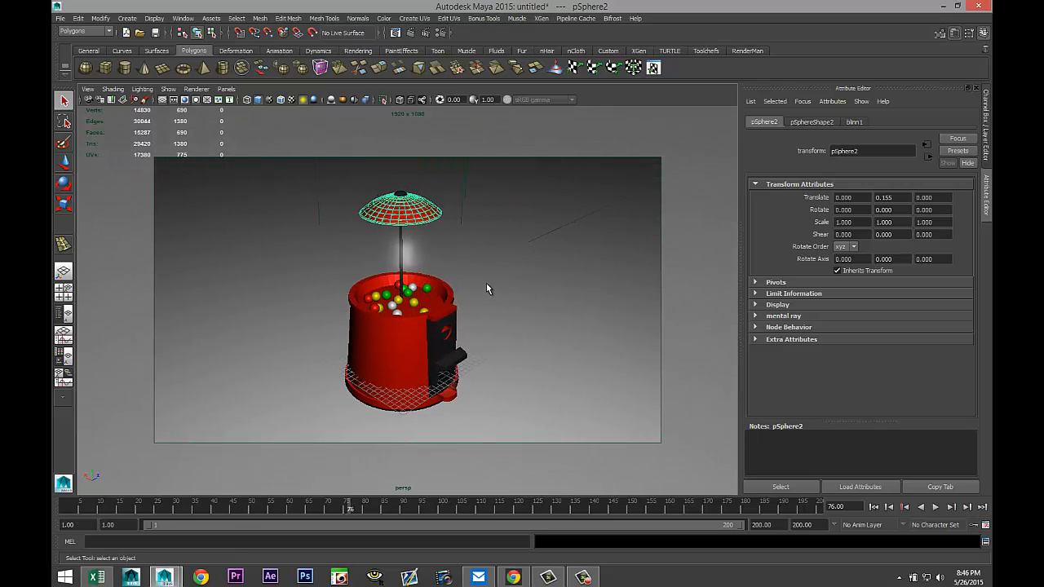
scroll(486, 283, up, 2)
scroll(495, 271, up, 2)
scroll(495, 271, up, 2)
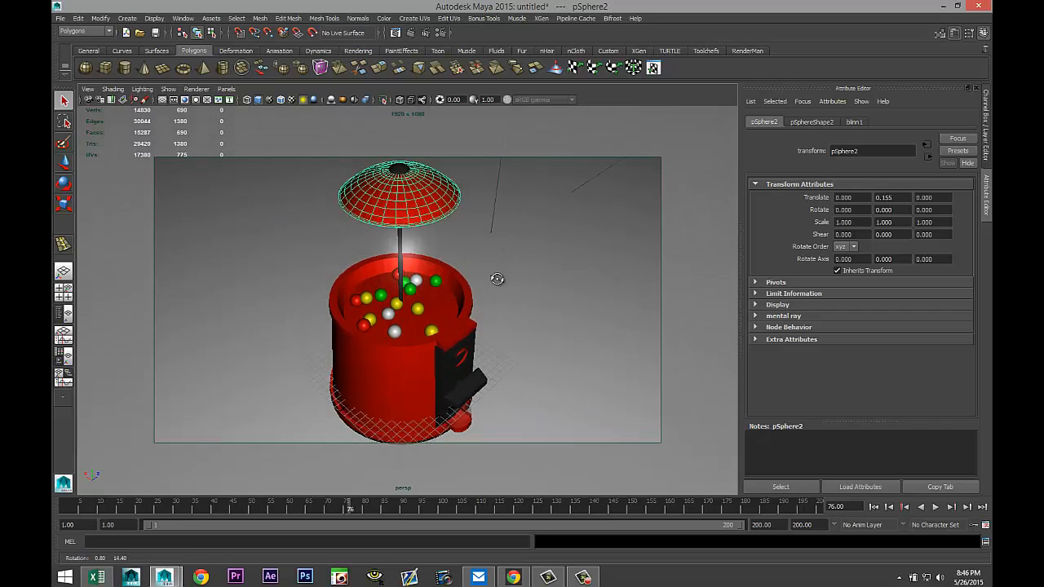
scroll(498, 276, up, 3)
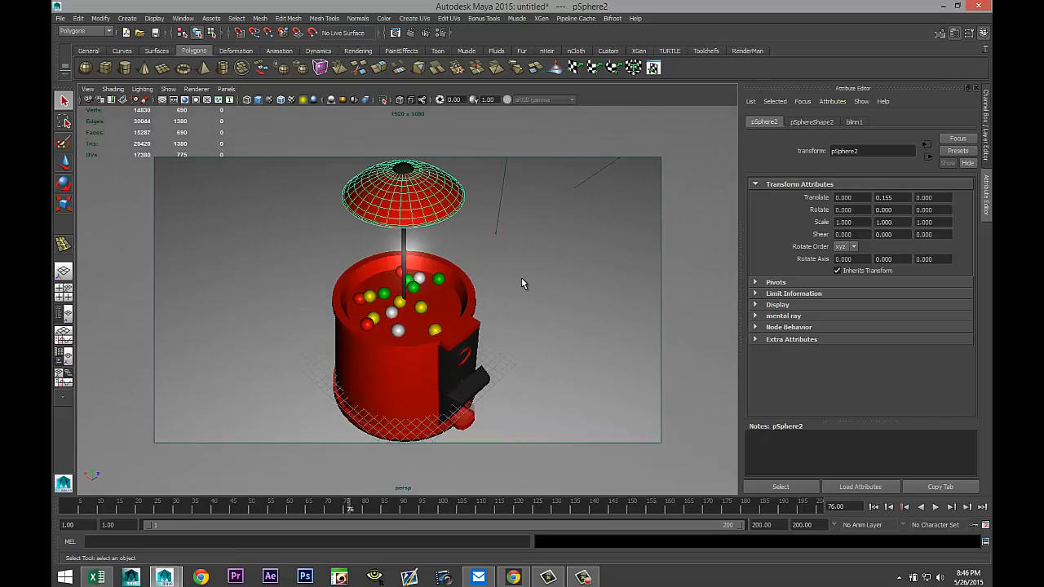
click(412, 32)
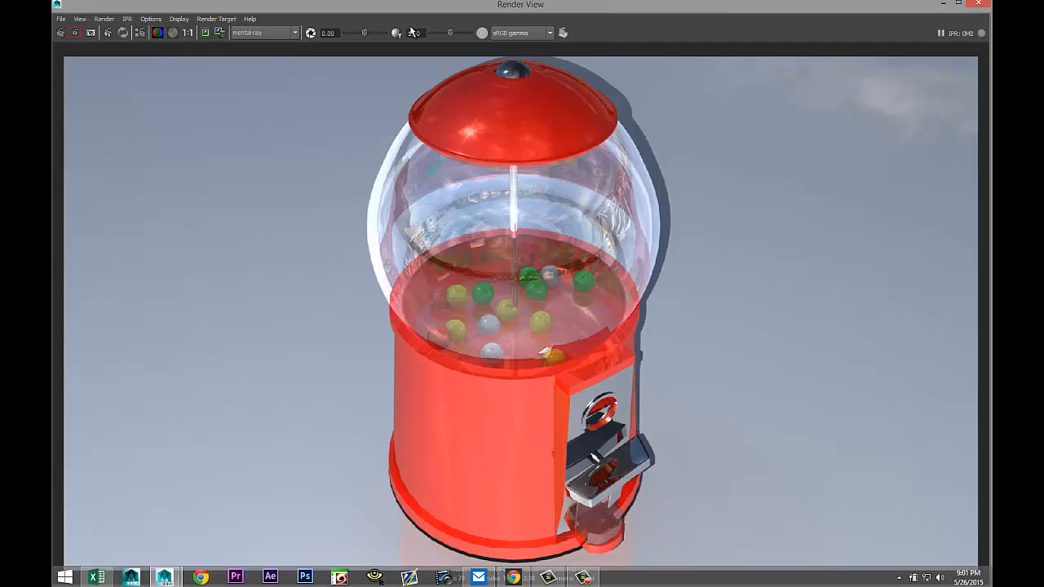